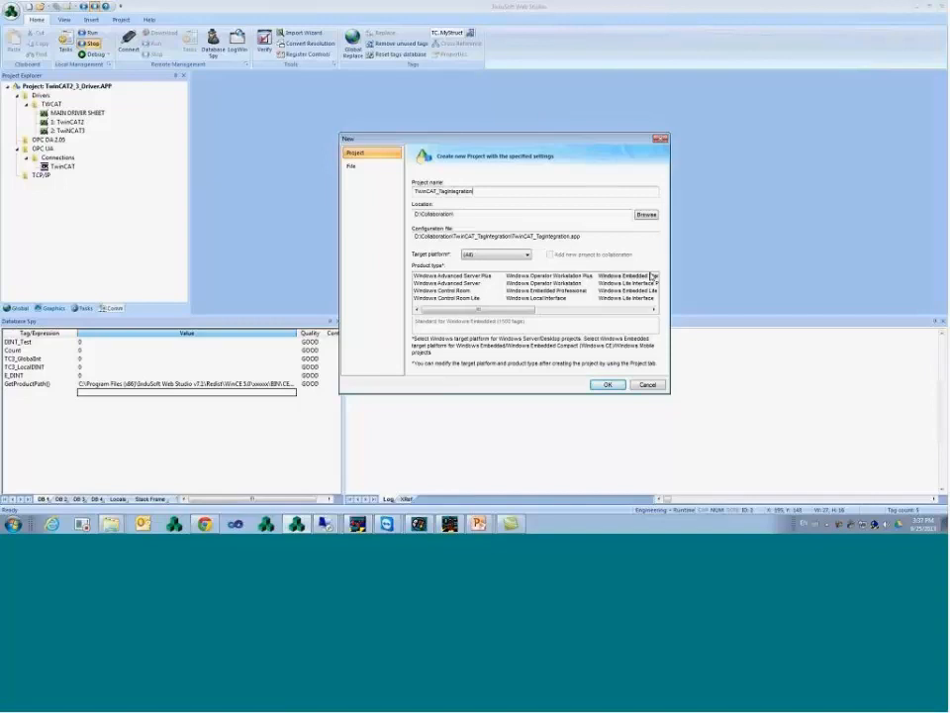
- Create the project for Windows Embedded Standard at 640 x 480 and open its Communication settings
click(634, 275)
click(608, 385)
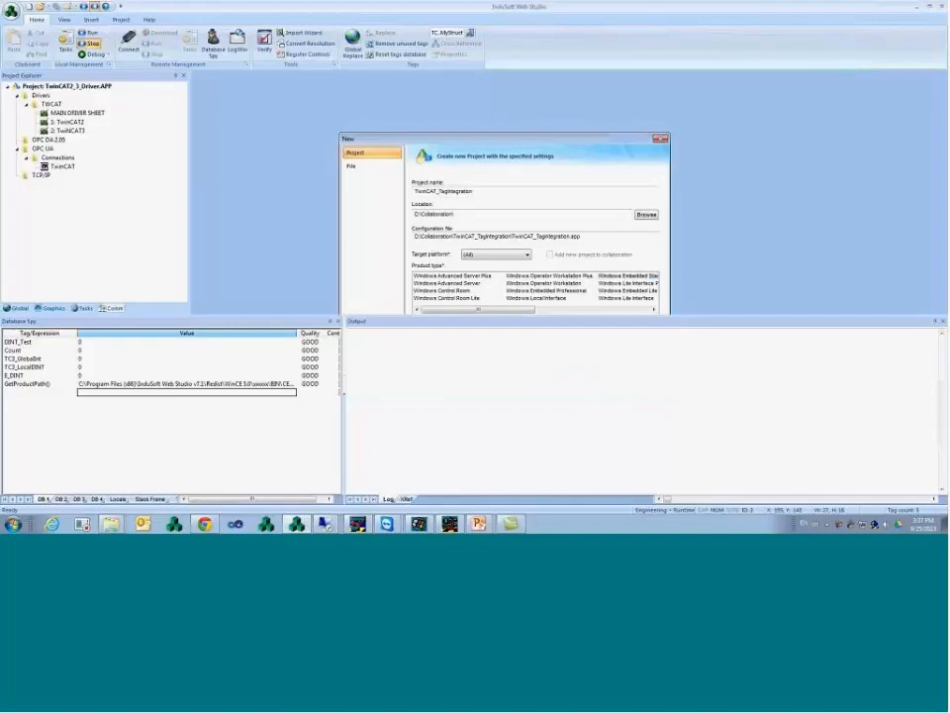
click(521, 209)
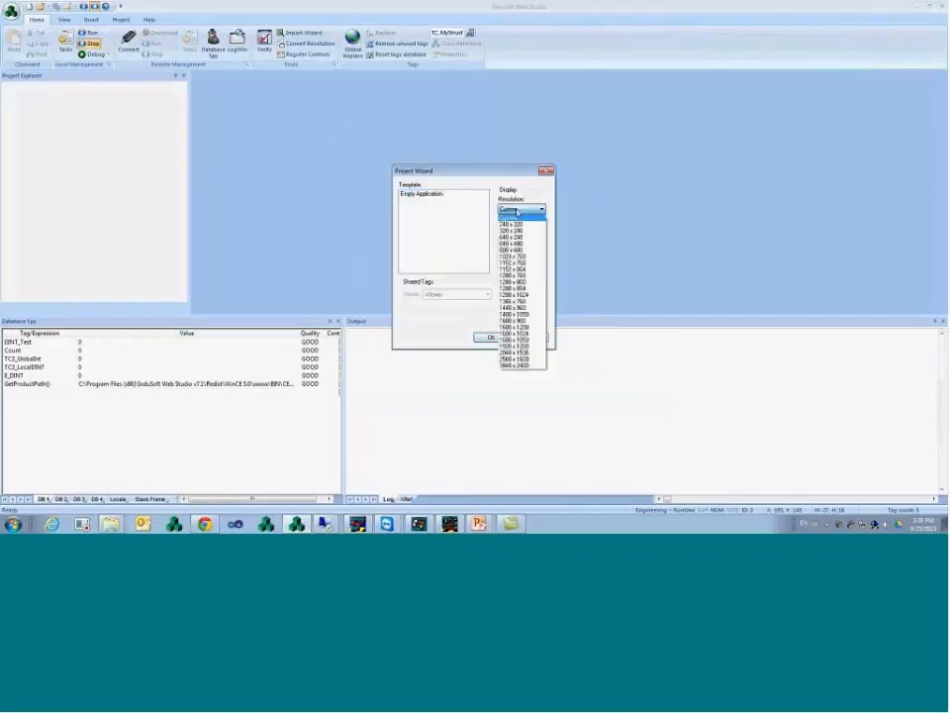
click(519, 244)
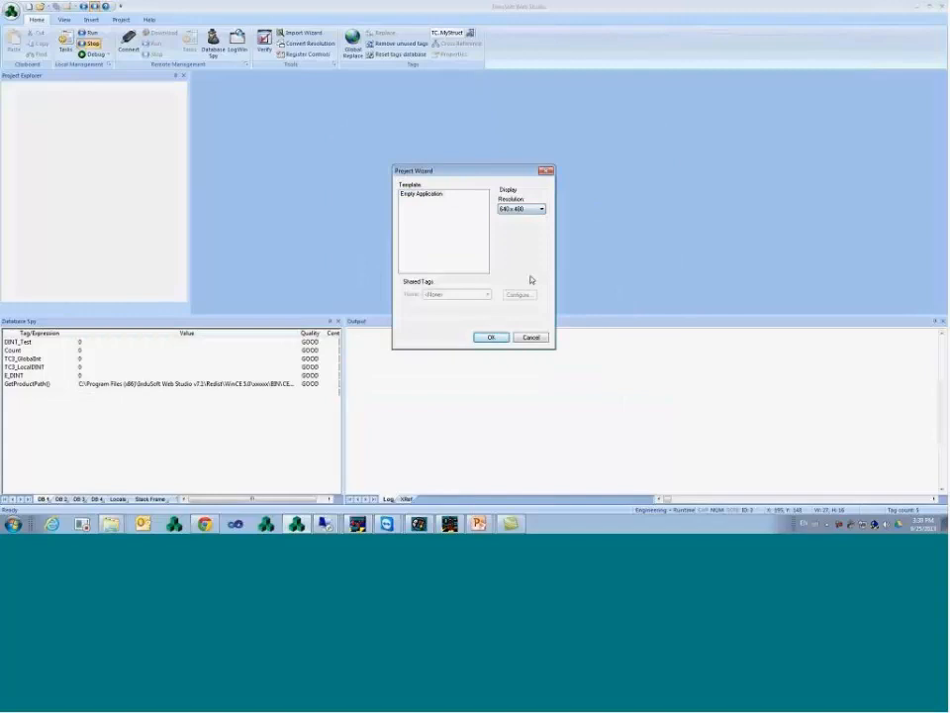
click(491, 337)
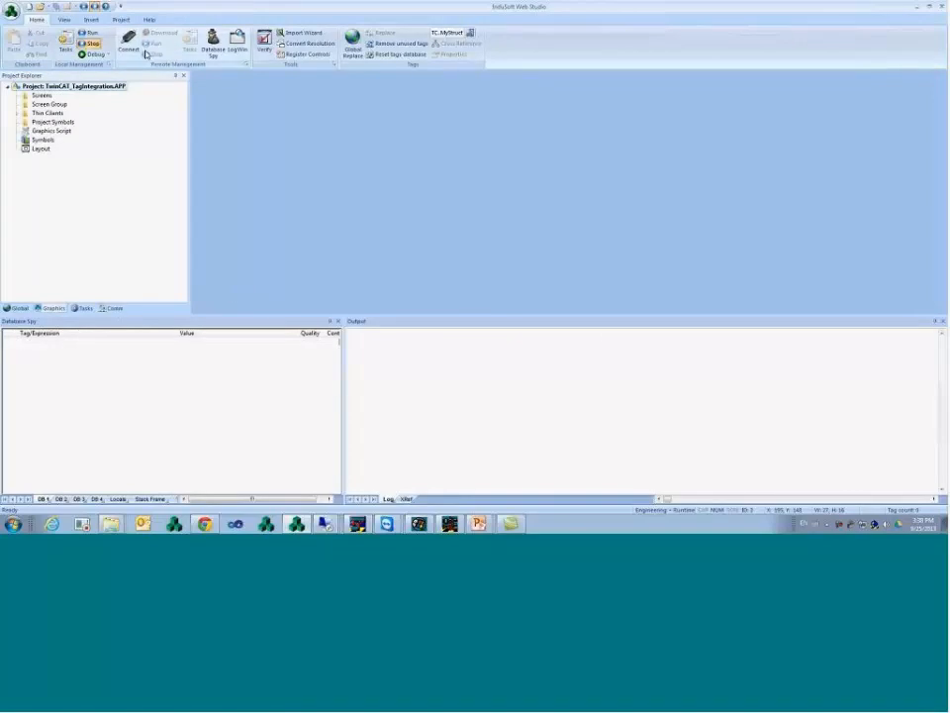
click(122, 20)
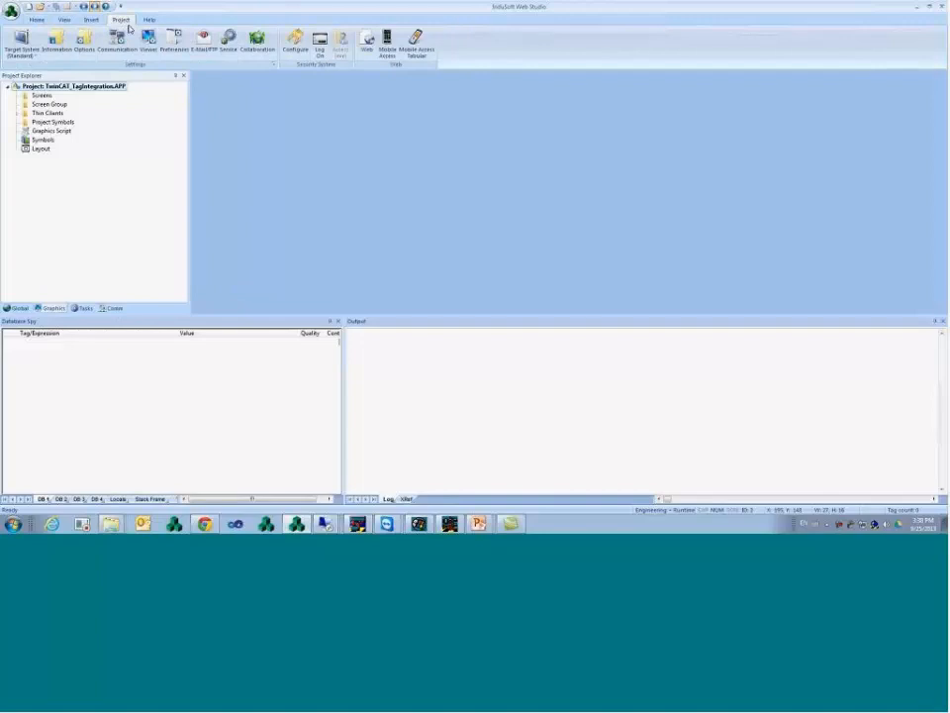
click(120, 51)
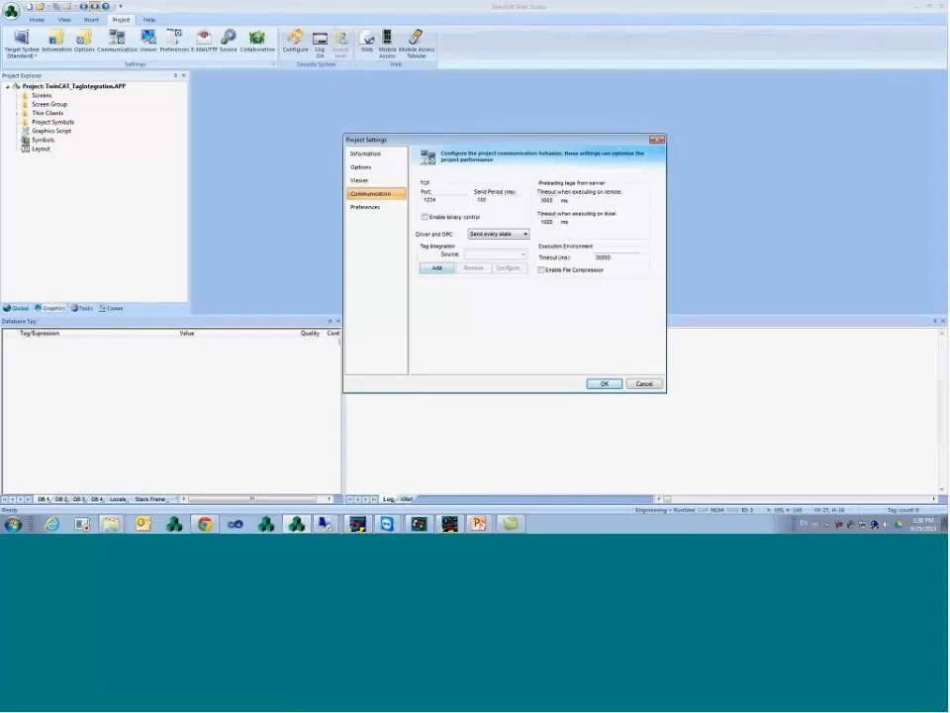
- Log in to the PLC with download and expand MyStructTest and devTimer
click(452, 525)
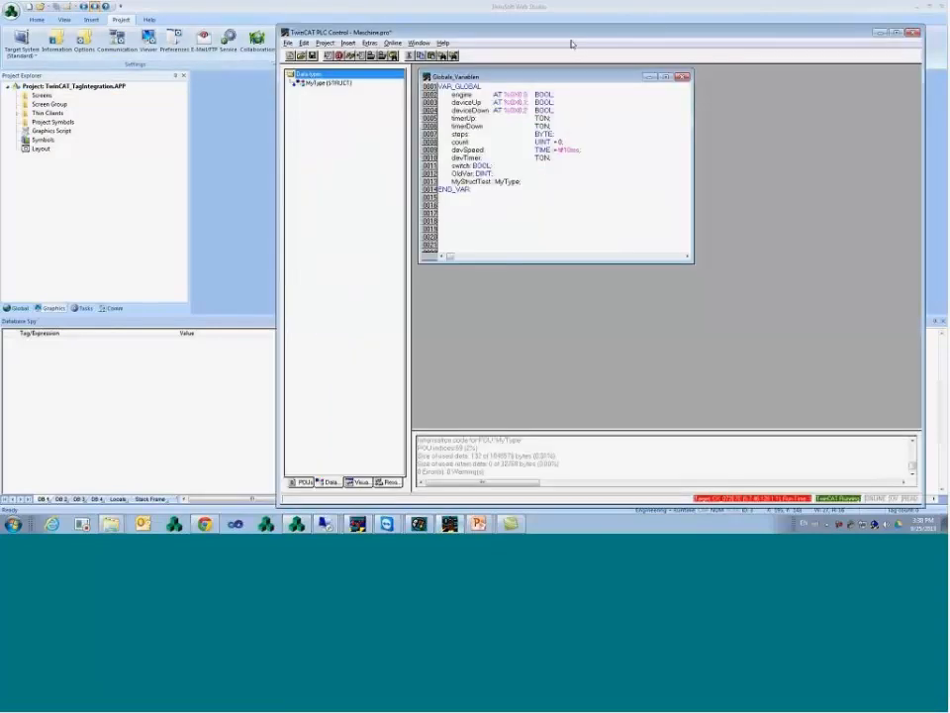
drag(479, 35, 388, 38)
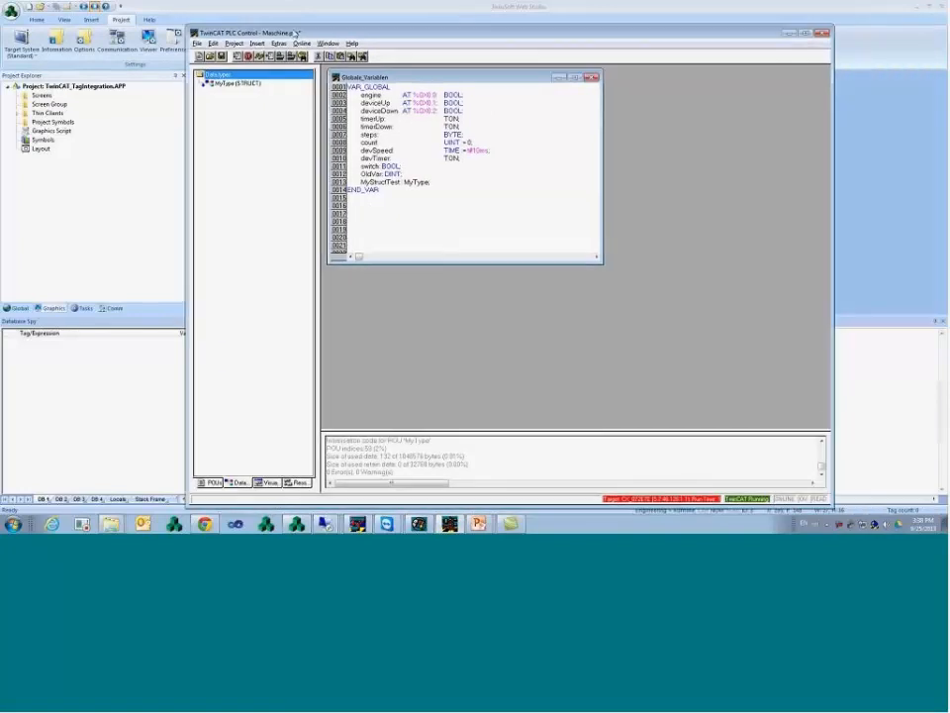
click(302, 42)
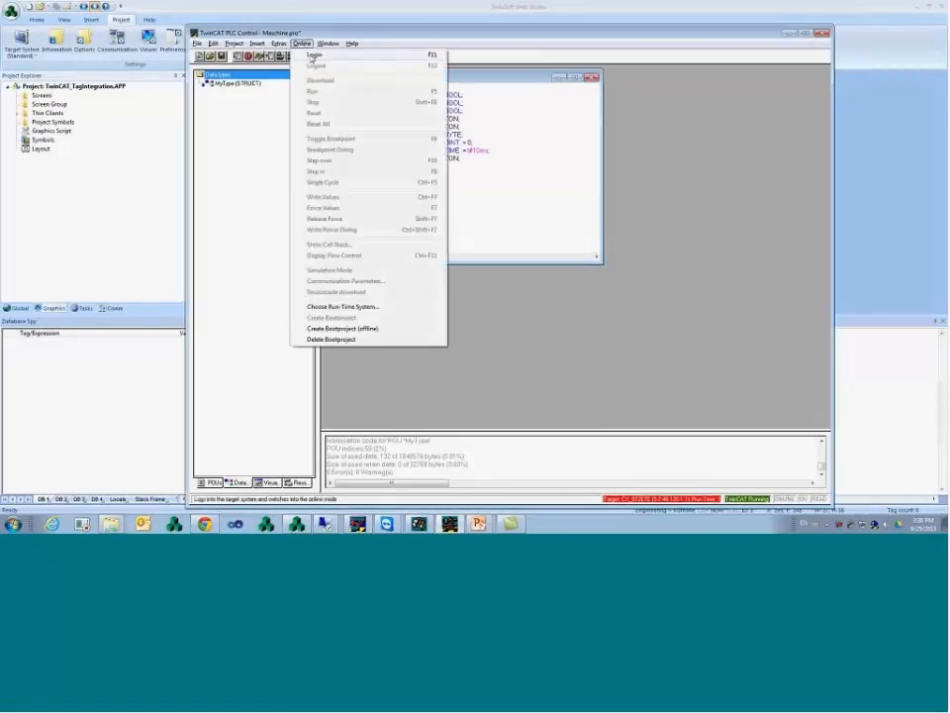
click(314, 58)
click(424, 271)
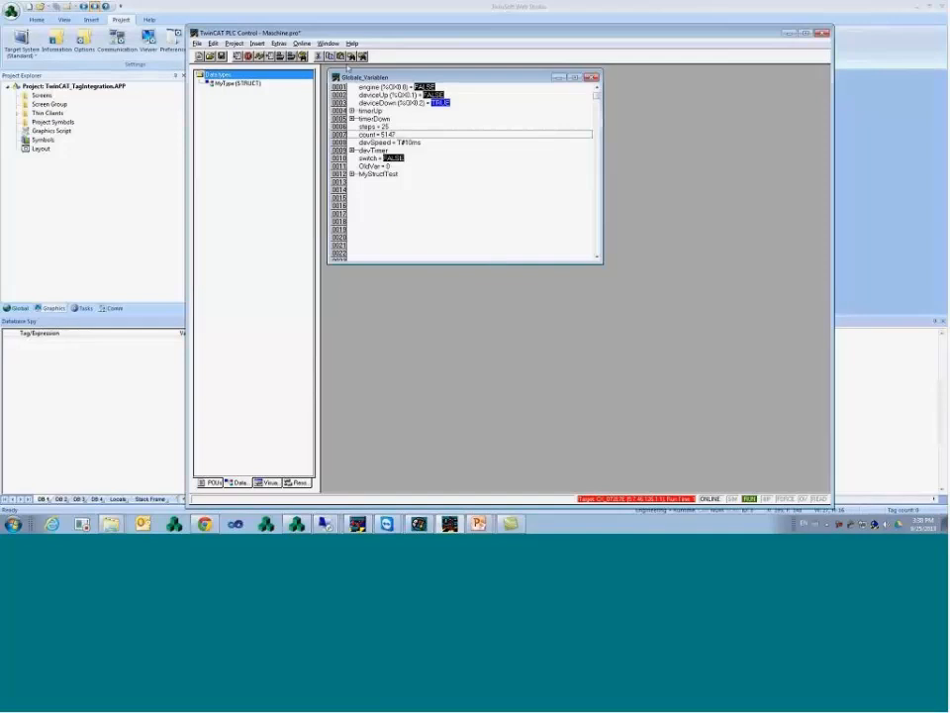
click(302, 43)
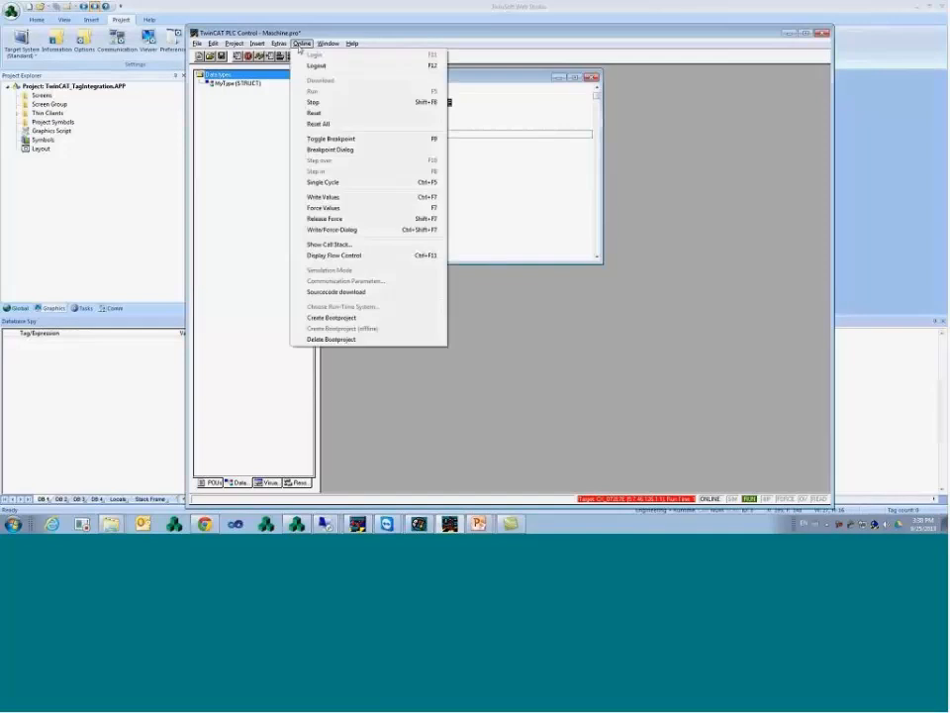
click(516, 180)
click(351, 174)
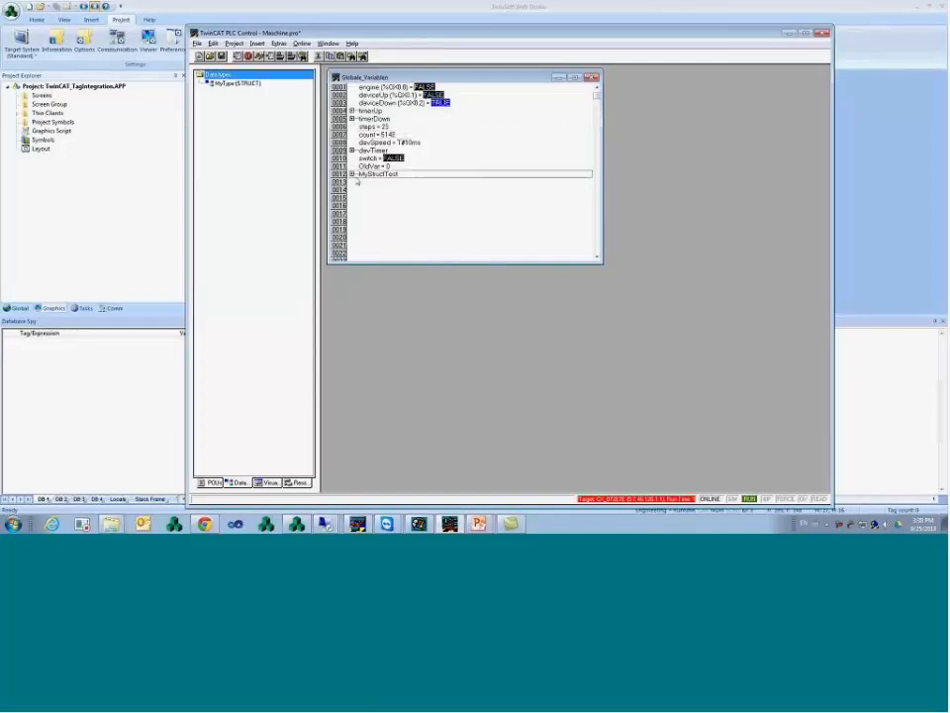
click(352, 149)
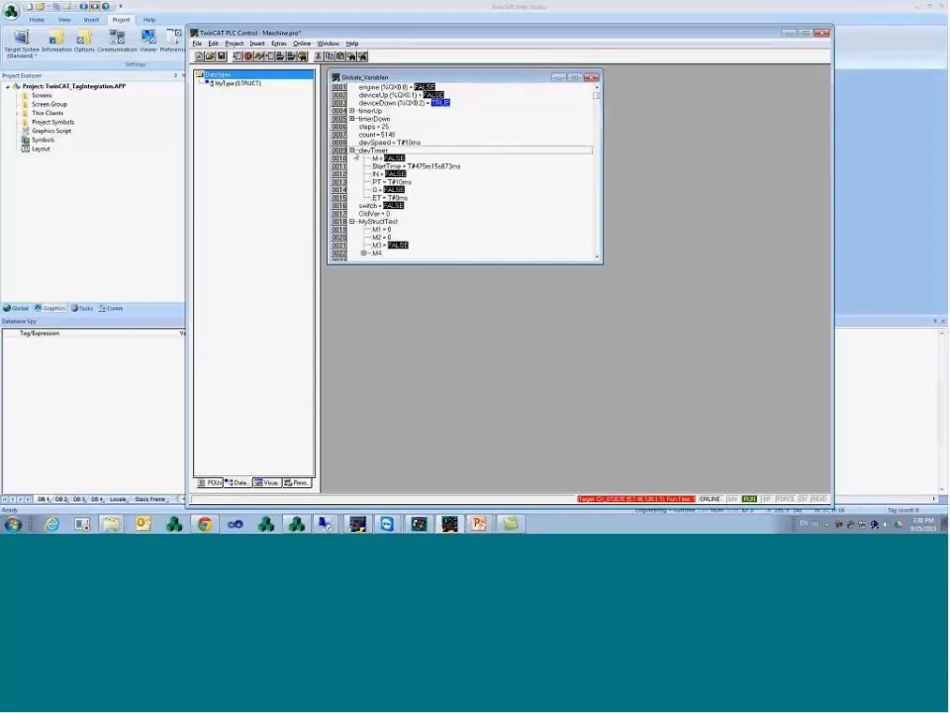
- Log out, enable symbol dumps in Project Options, and rebuild all
click(302, 43)
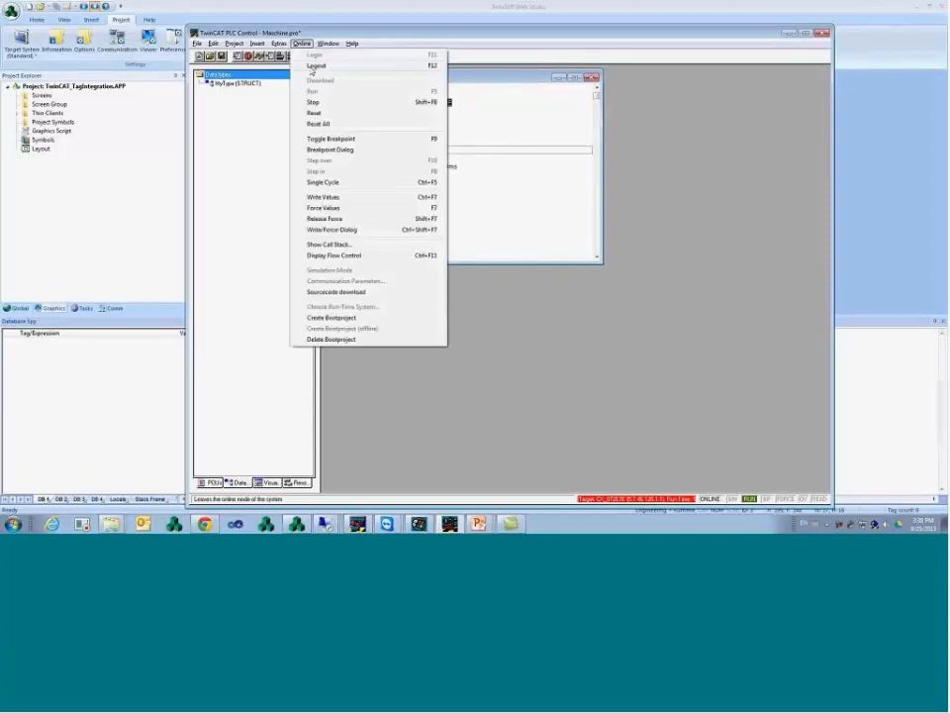
click(307, 67)
click(234, 43)
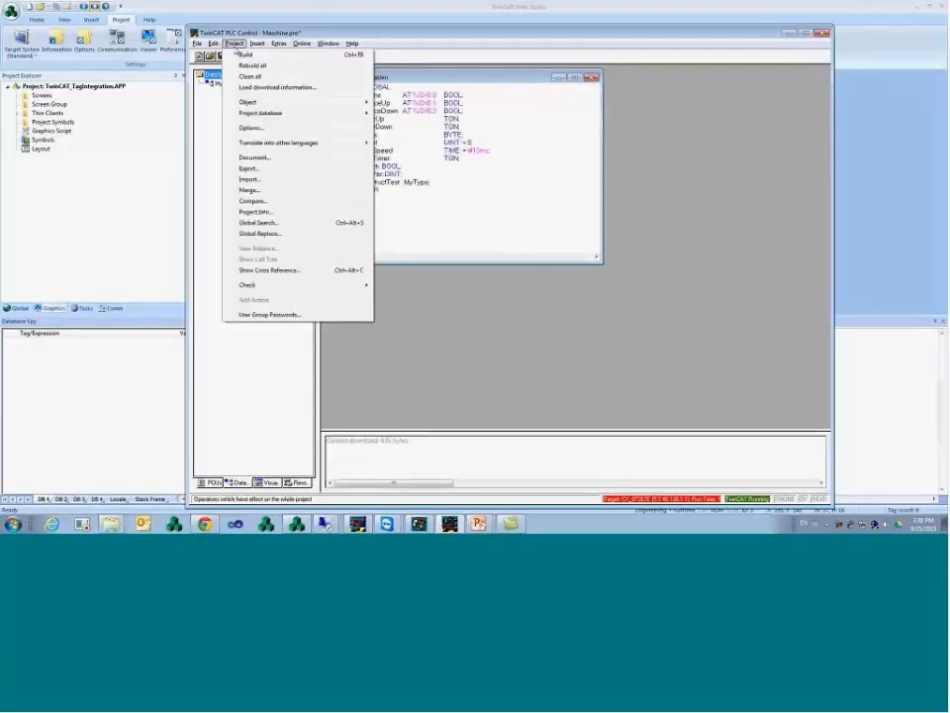
click(251, 127)
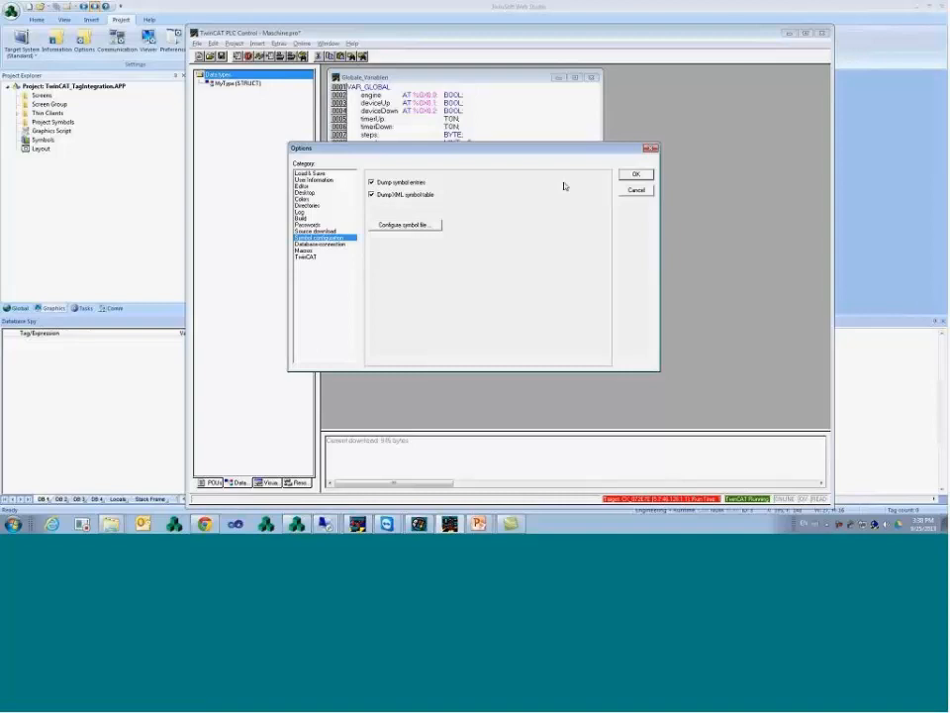
click(635, 174)
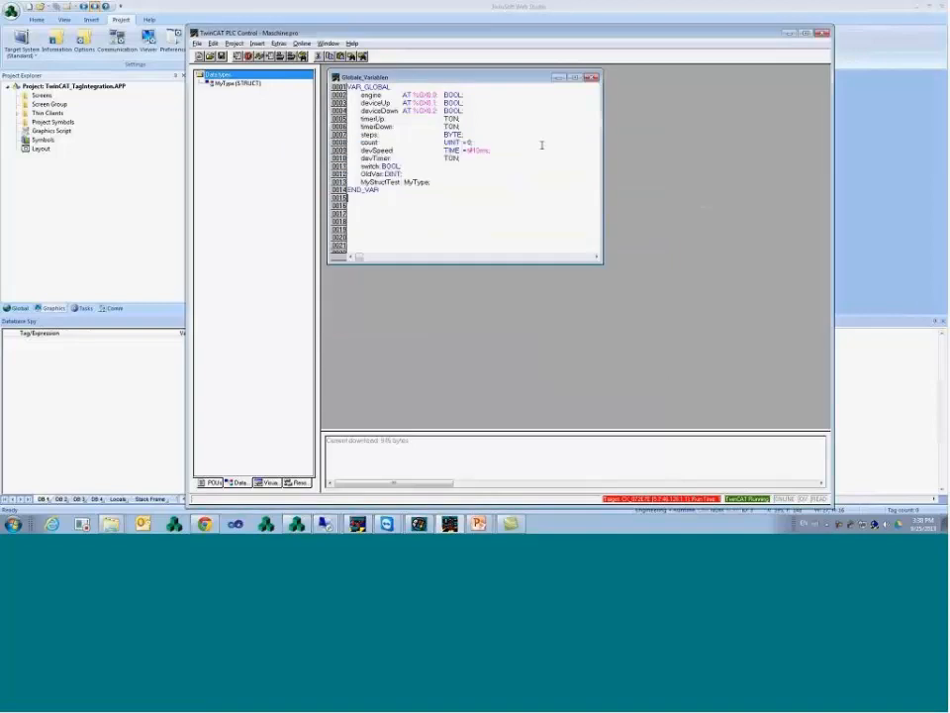
click(234, 44)
click(249, 64)
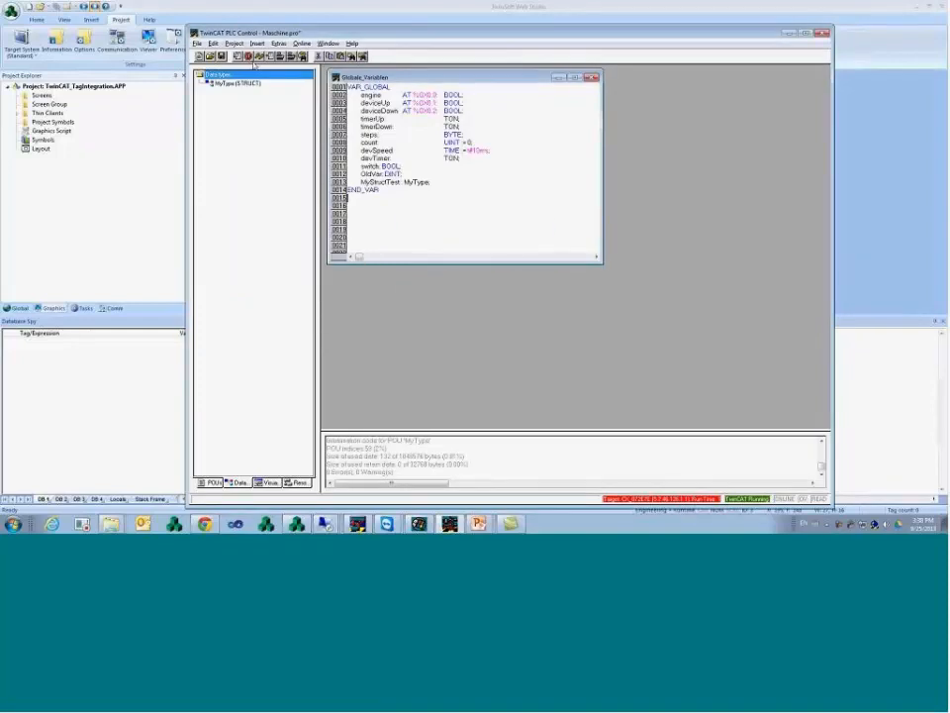
- Log back in to the PLC and browse to the First Steps folder without opening anything
click(301, 43)
click(313, 55)
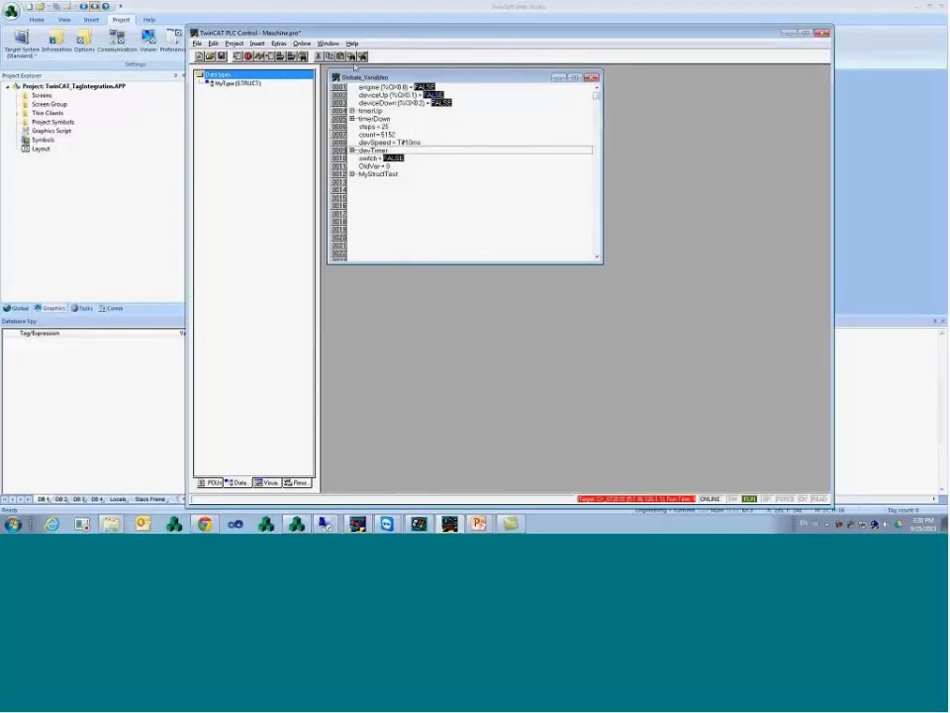
drag(350, 35, 349, 27)
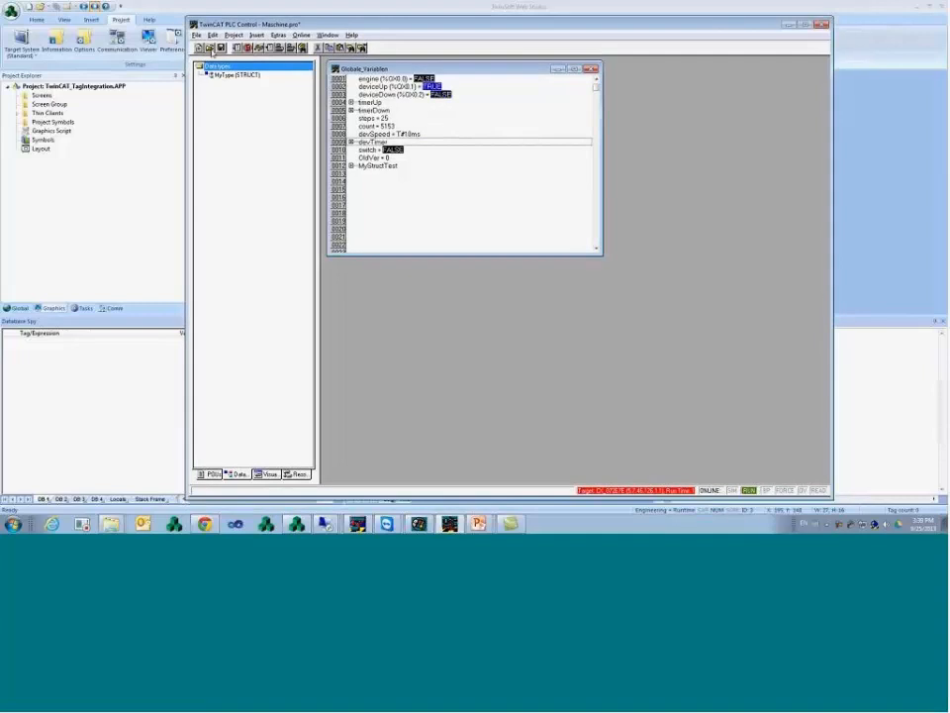
click(210, 48)
click(320, 61)
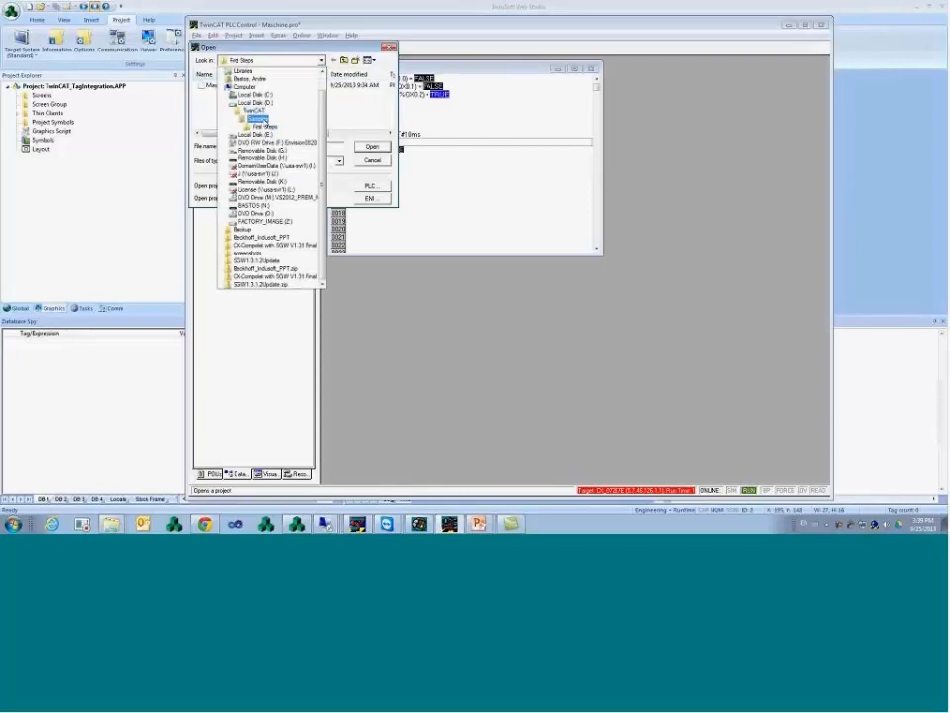
click(260, 78)
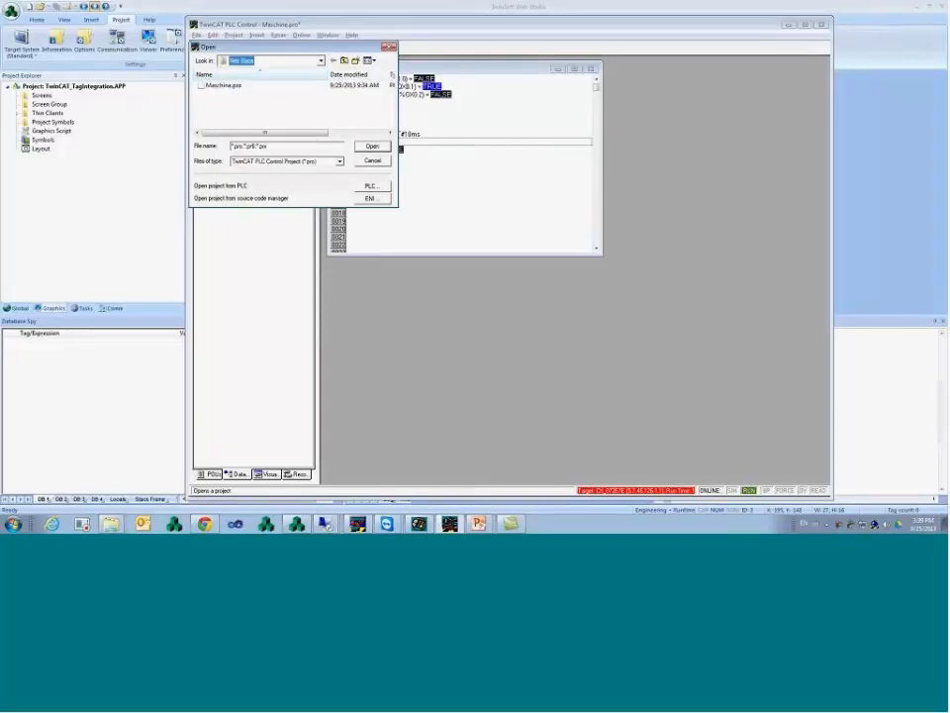
click(372, 162)
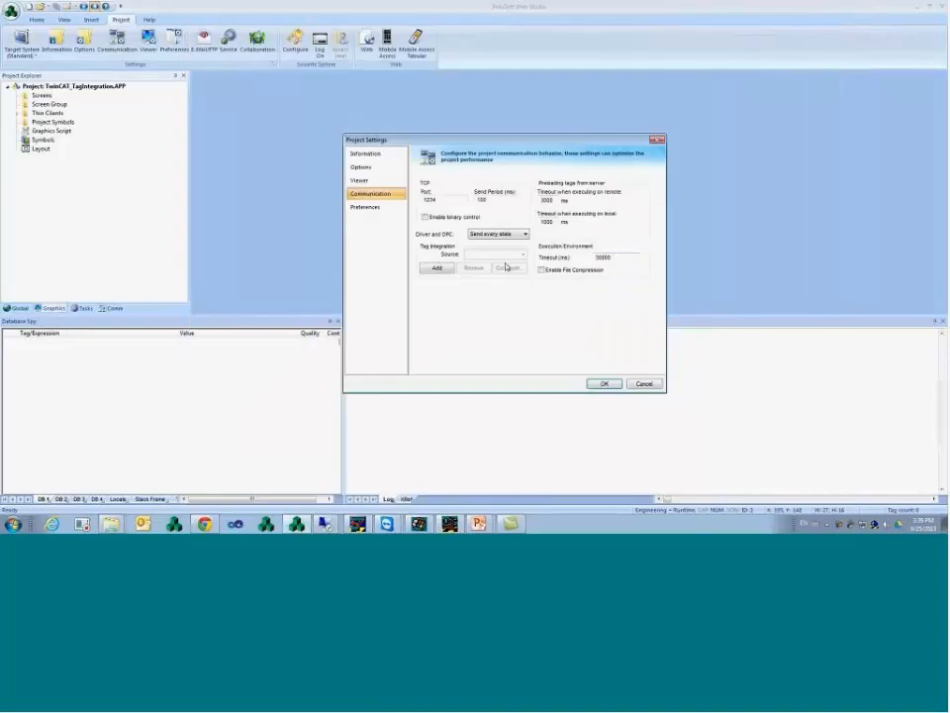
- Add a TwinCAT tag integration source renamed to TC, then bring TwinCAT PLC Control forward
click(438, 267)
click(510, 253)
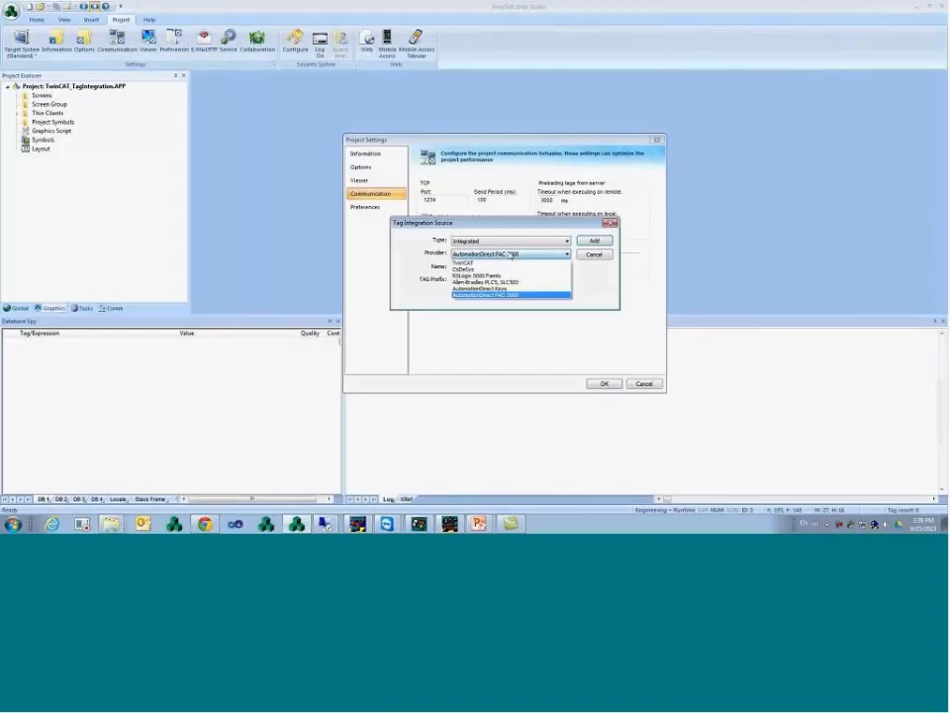
click(495, 269)
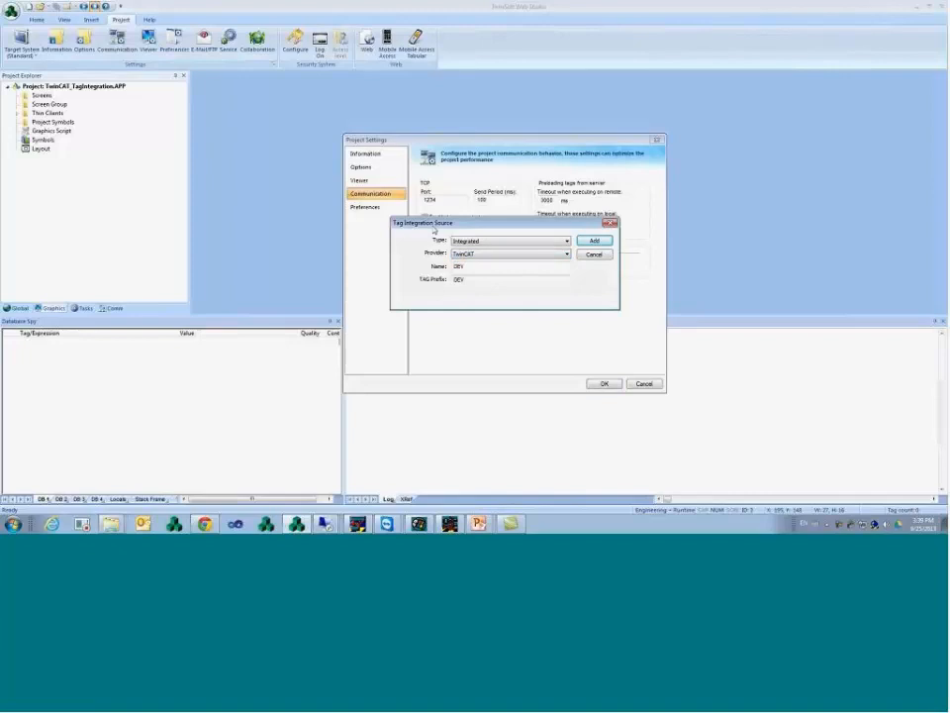
drag(484, 269, 426, 268)
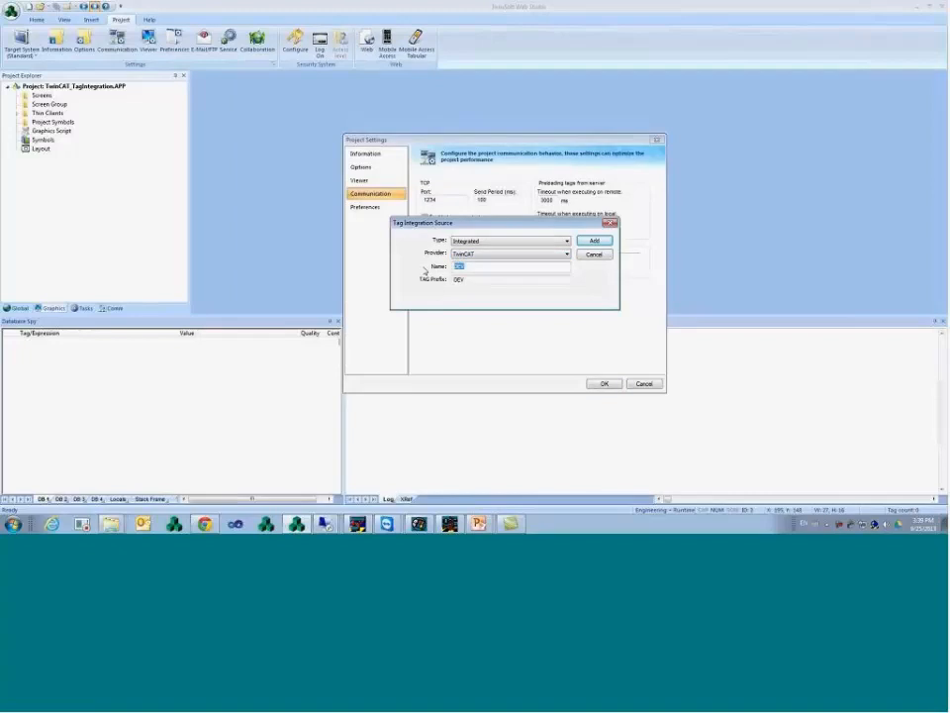
text(TC)
click(595, 242)
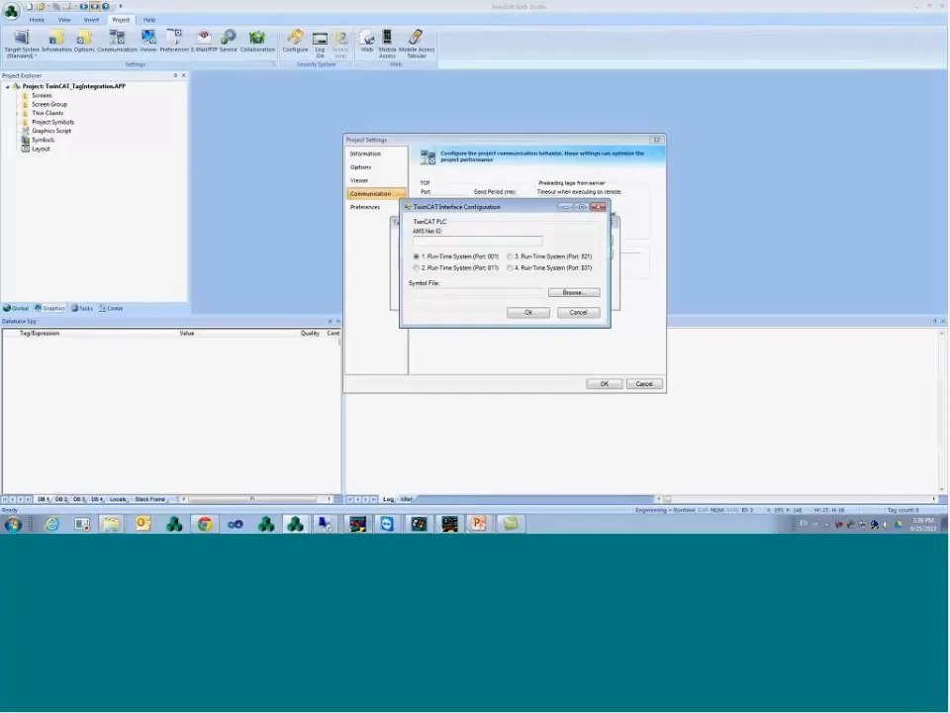
click(454, 524)
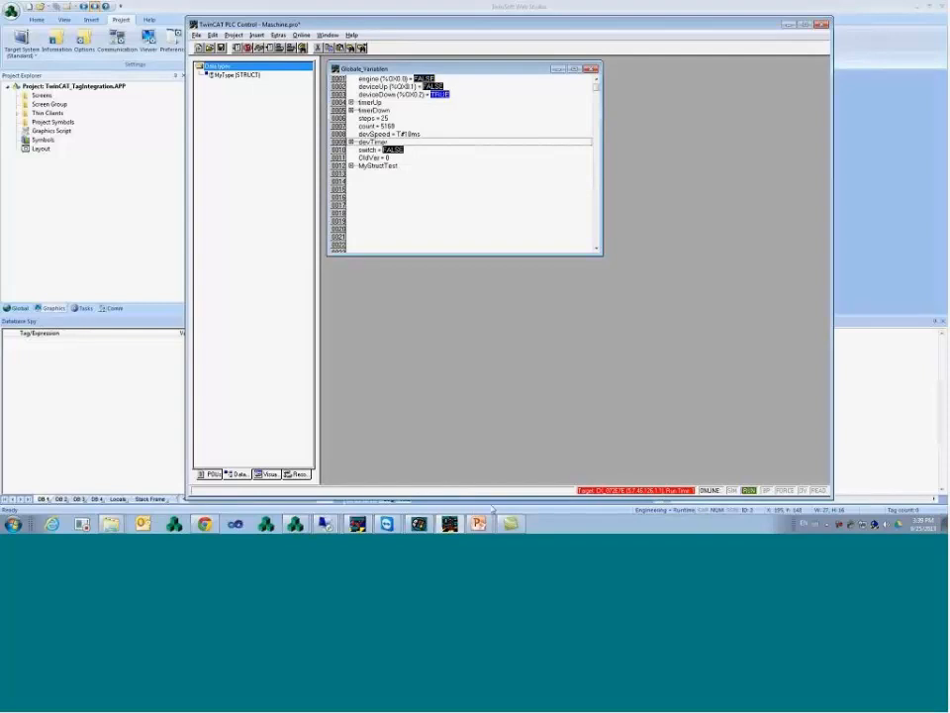
- In System Manager, broadcast-search the network and select the CX_072E7E target
click(362, 521)
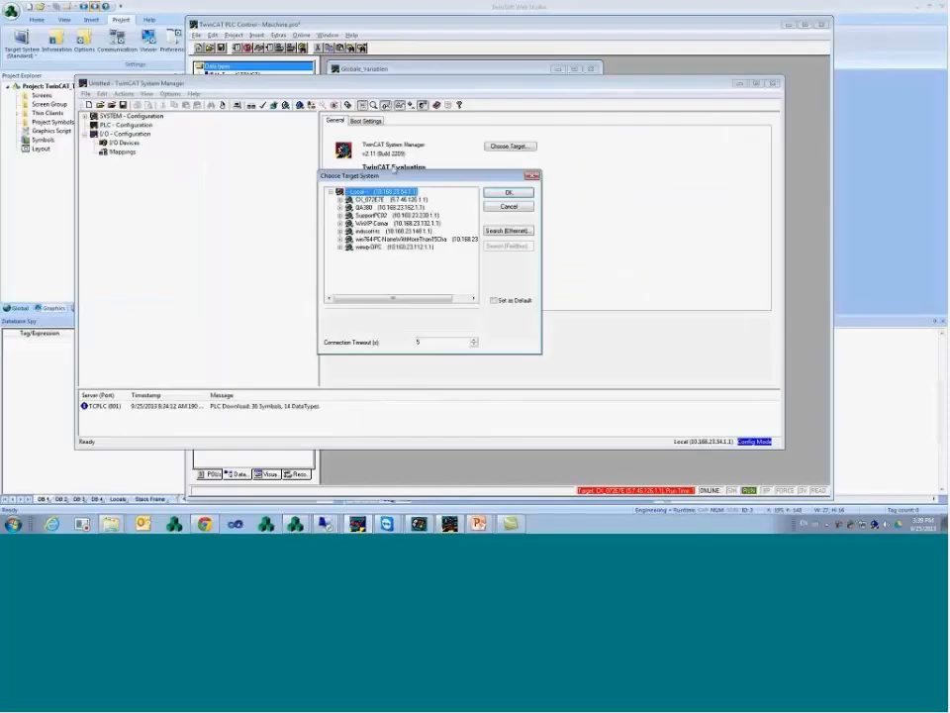
click(391, 199)
click(340, 200)
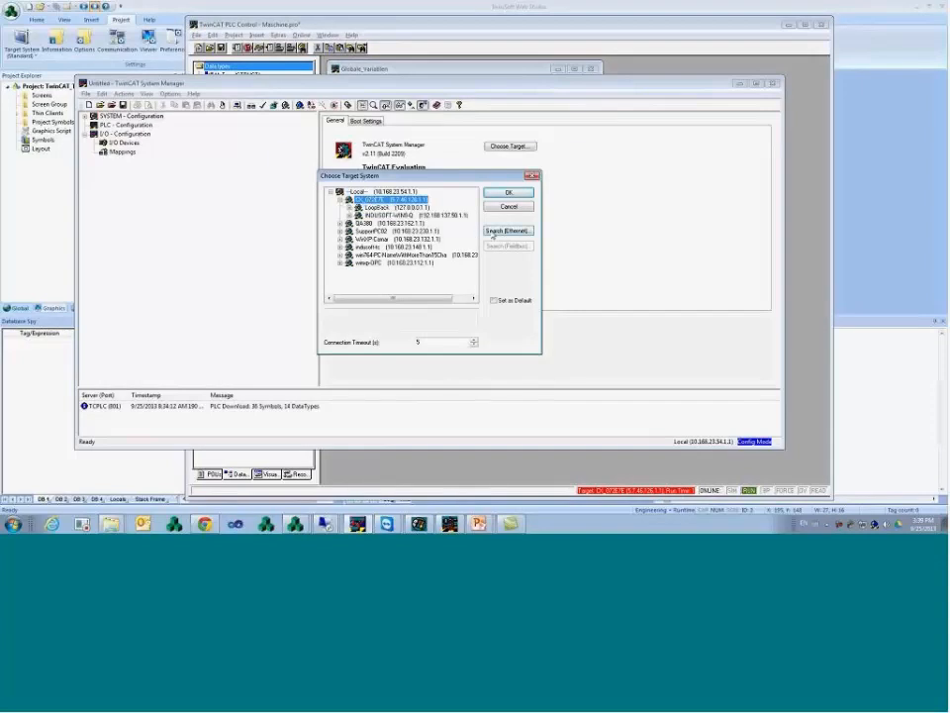
click(494, 234)
click(550, 174)
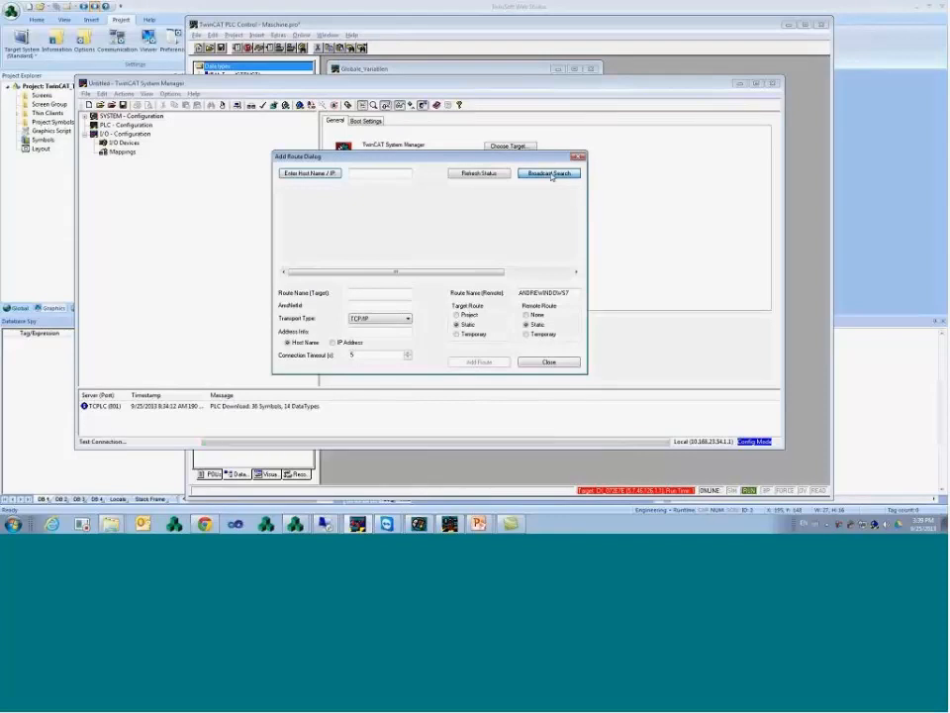
click(421, 205)
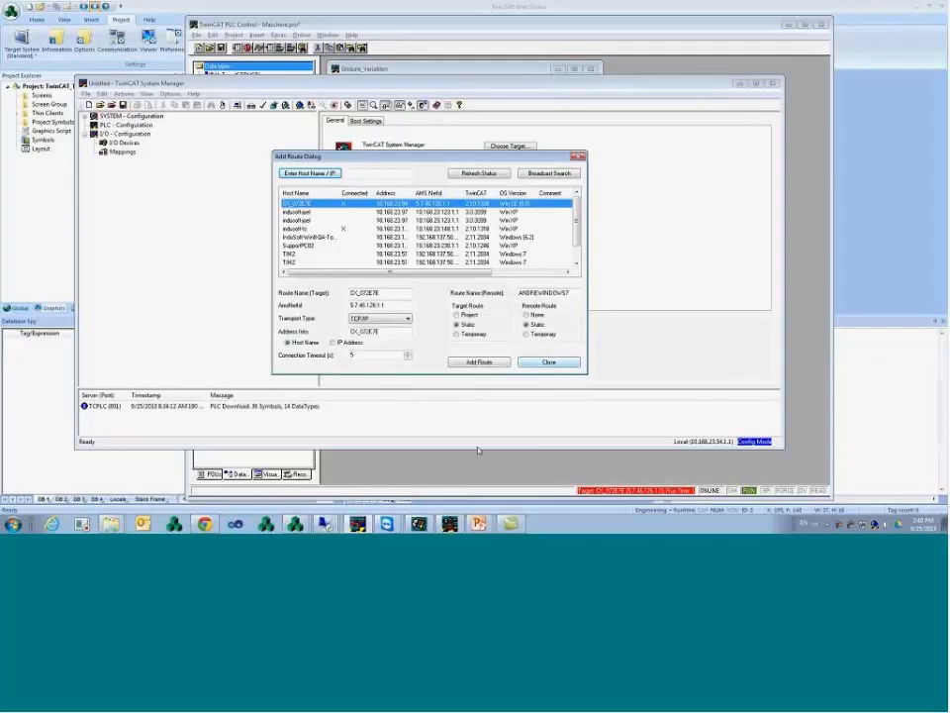
click(550, 362)
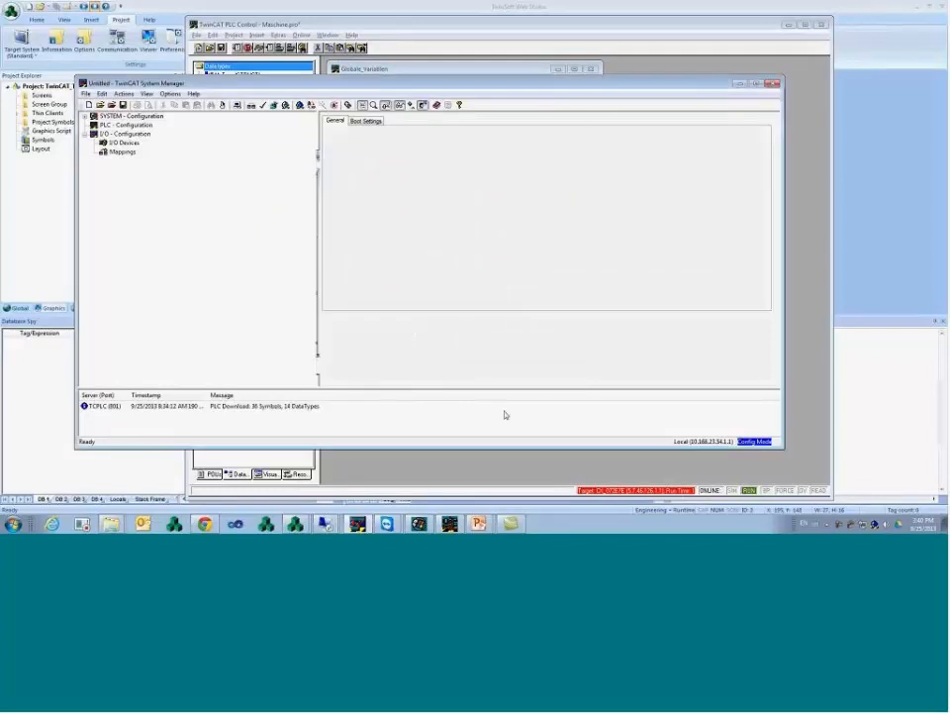
- Bring InduSoft's TwinCAT Interface Configuration dialog to the front
click(296, 523)
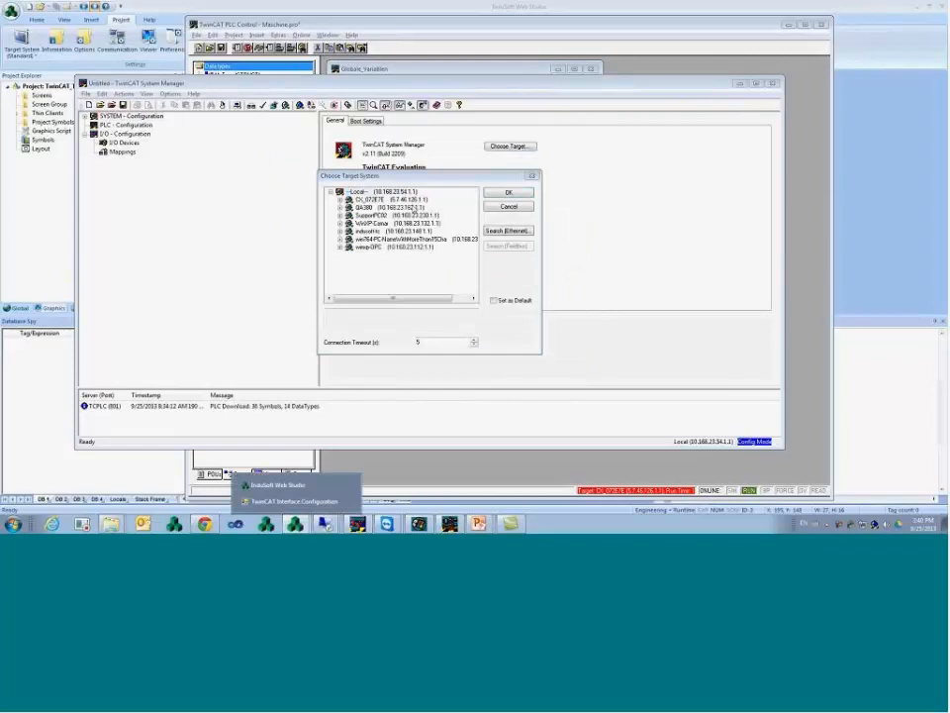
click(294, 501)
click(296, 523)
click(297, 502)
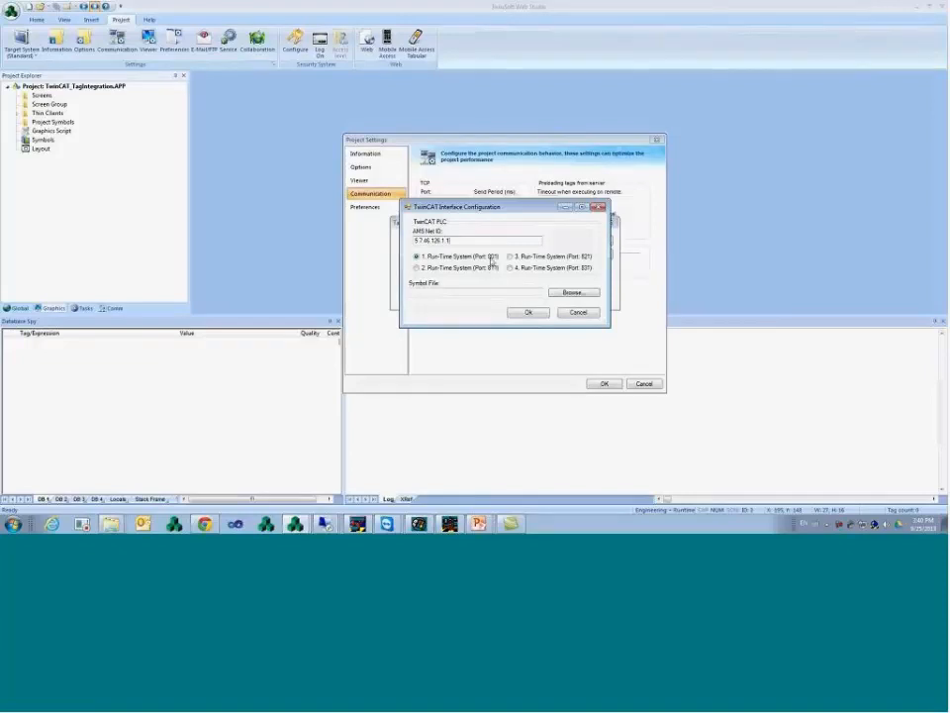
- Set the symbol file to Maschine.tpy from d:\TwinCAT\Samples\First Steps and confirm
click(574, 293)
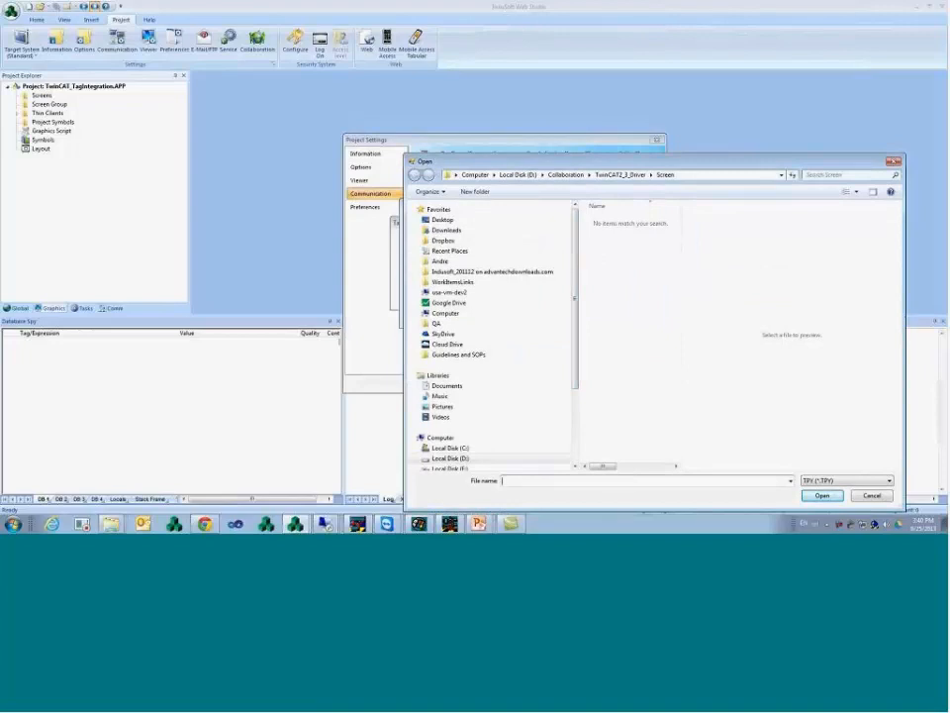
click(699, 177)
text(d:\TwinCAT)
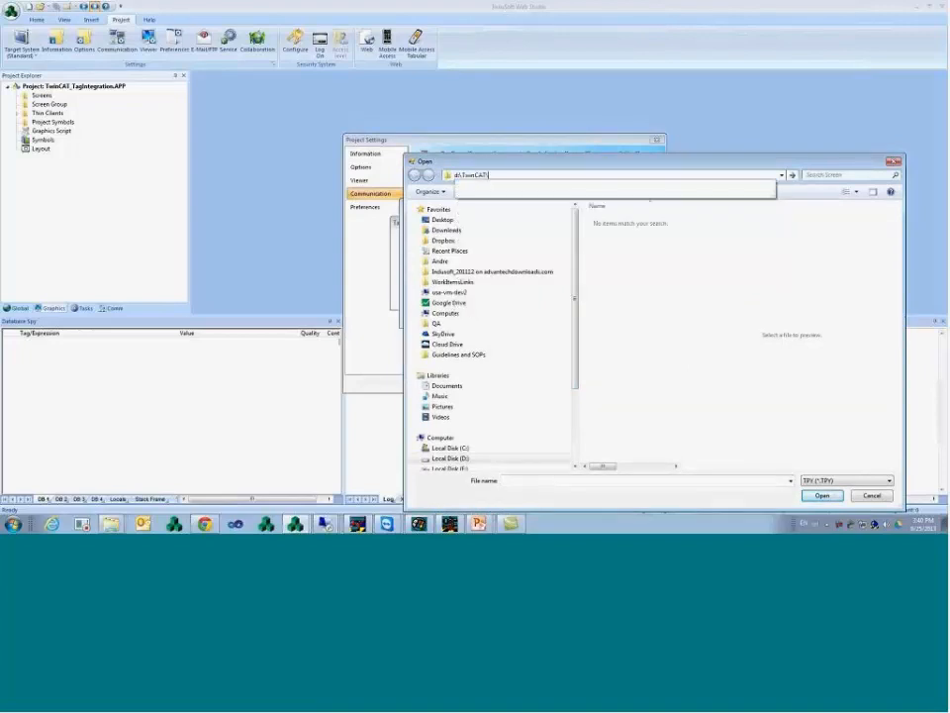
text(\Samples)
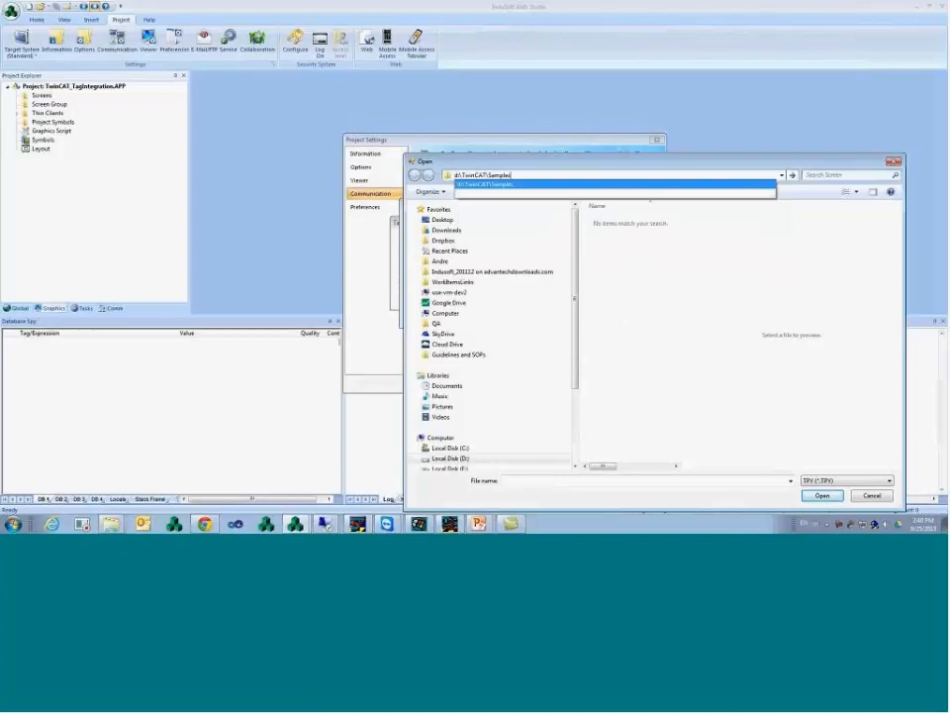
text(\First Steps)
key(Return)
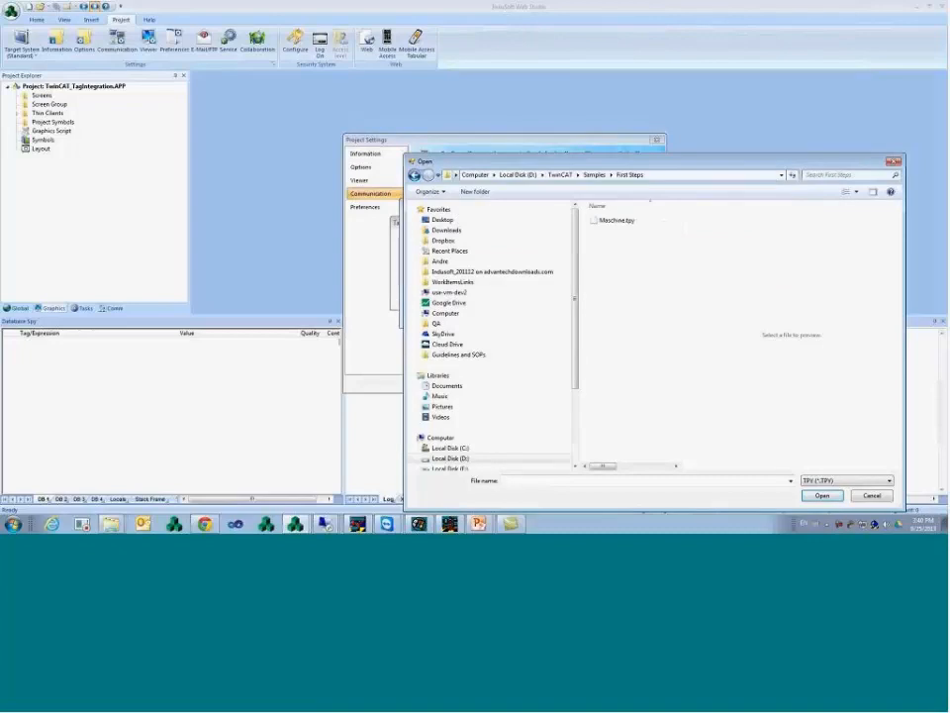
click(615, 221)
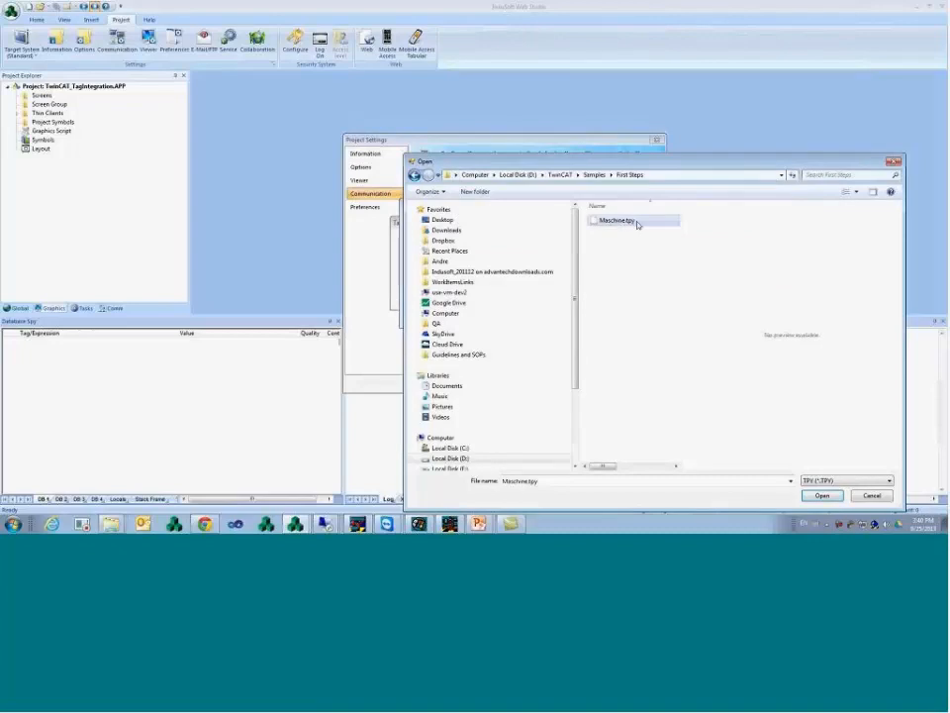
double_click(636, 223)
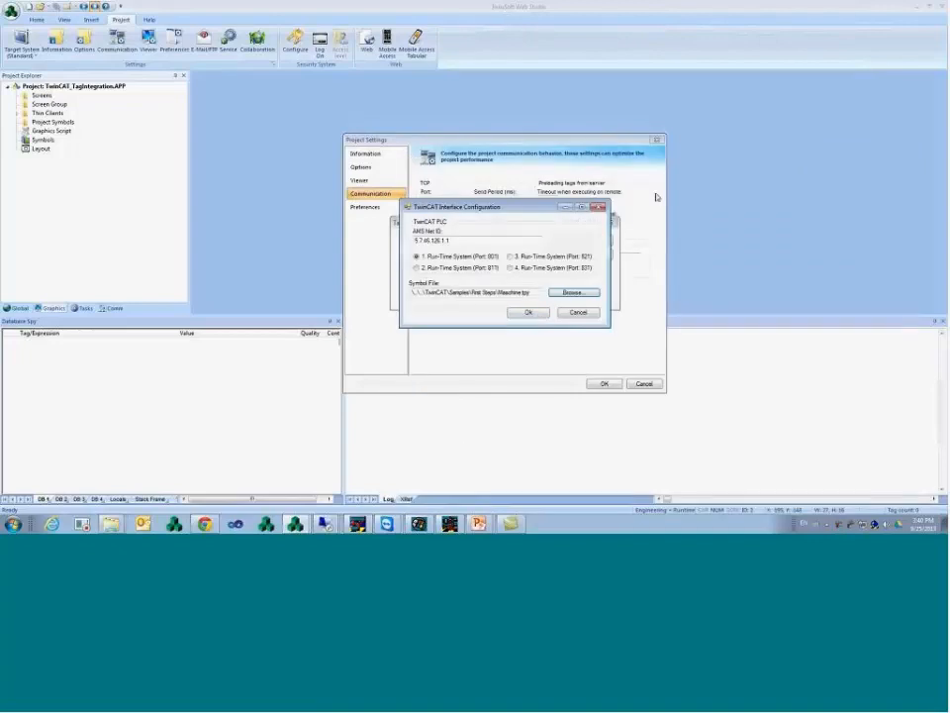
click(530, 313)
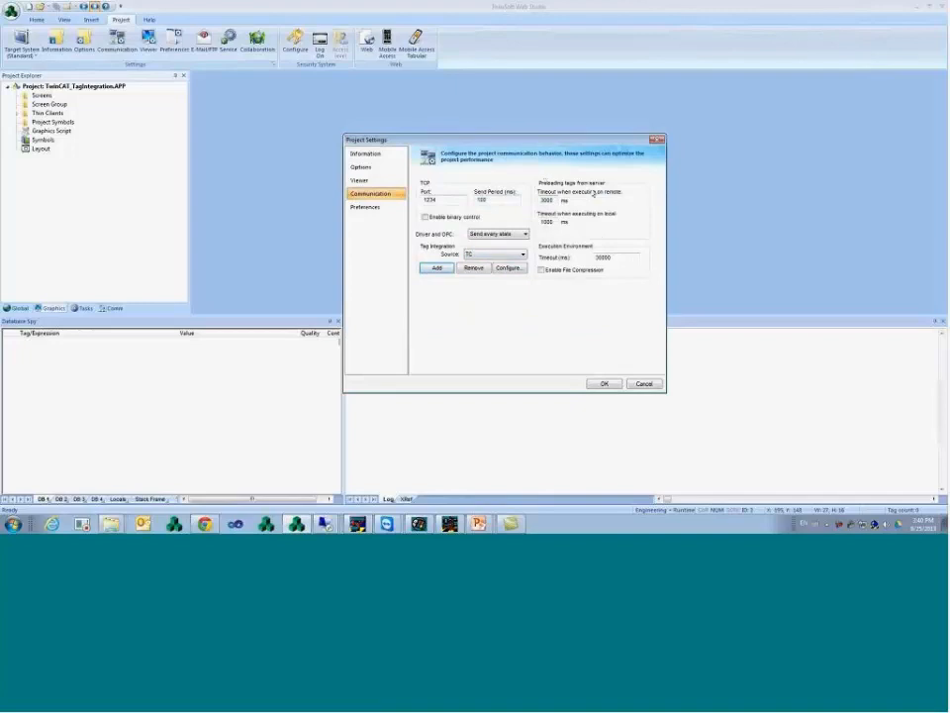
- Close Project Settings and insert a new screen, Screen4, with default attributes
click(605, 385)
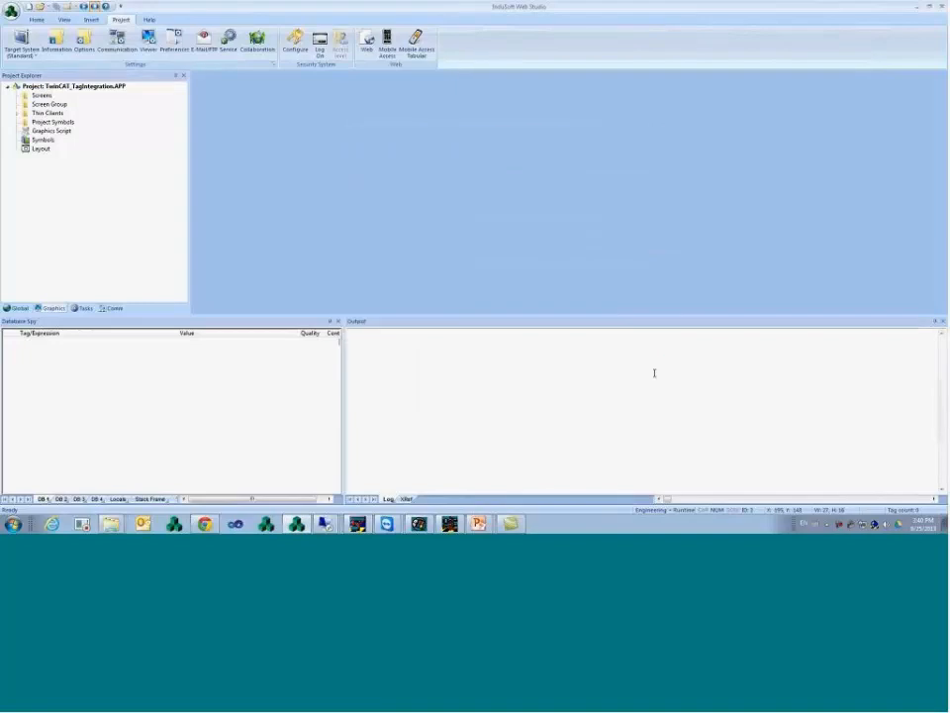
right_click(51, 99)
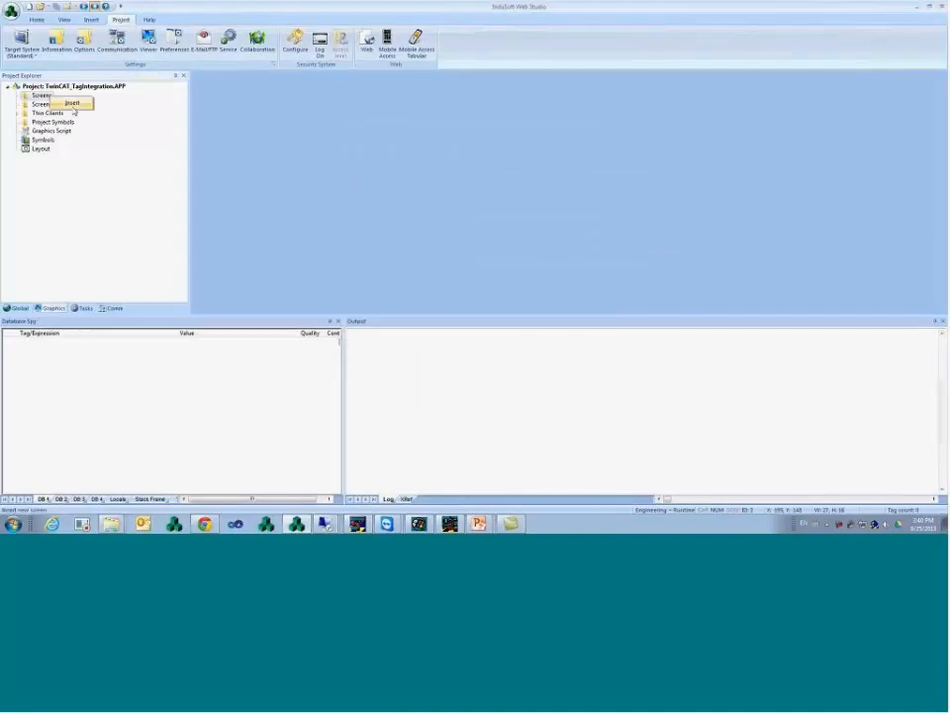
click(70, 103)
click(542, 354)
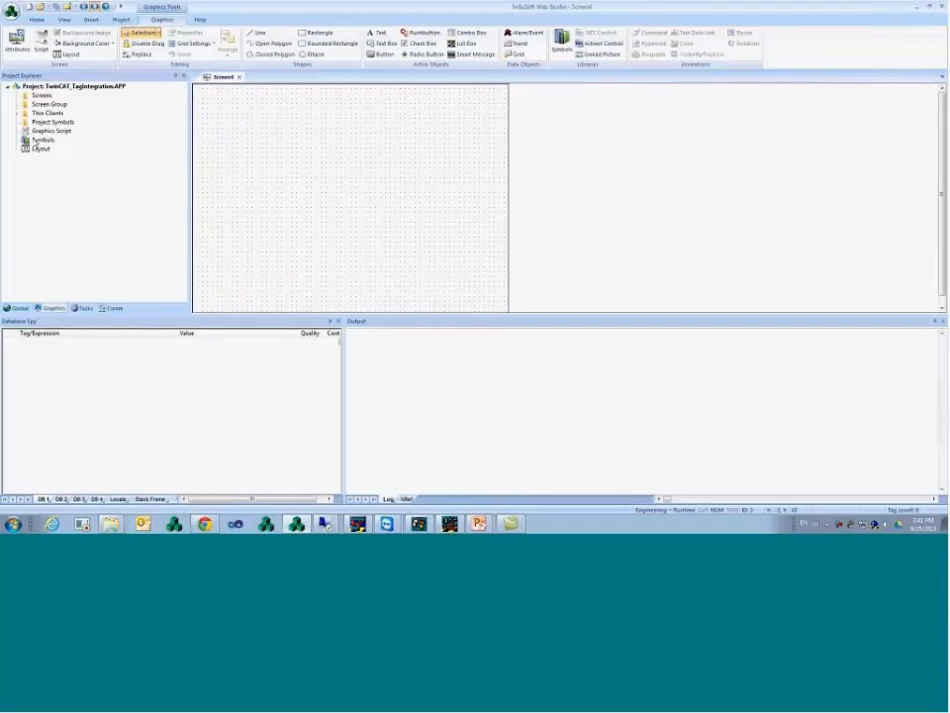
click(374, 34)
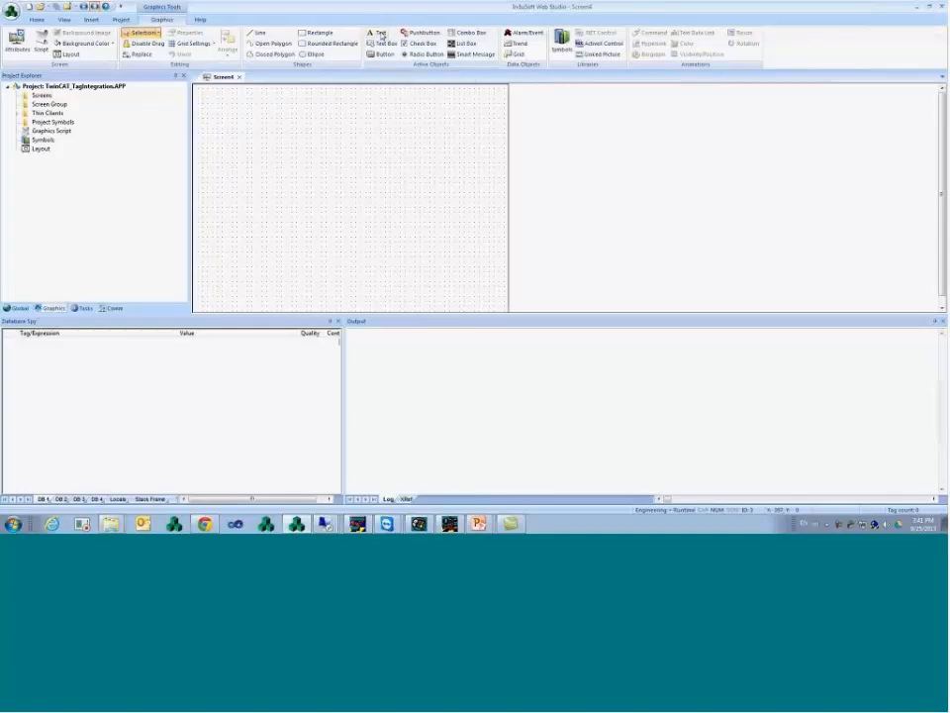
- Place a 'Count: ######' text object and add a text data link to it
click(285, 116)
text(Count)
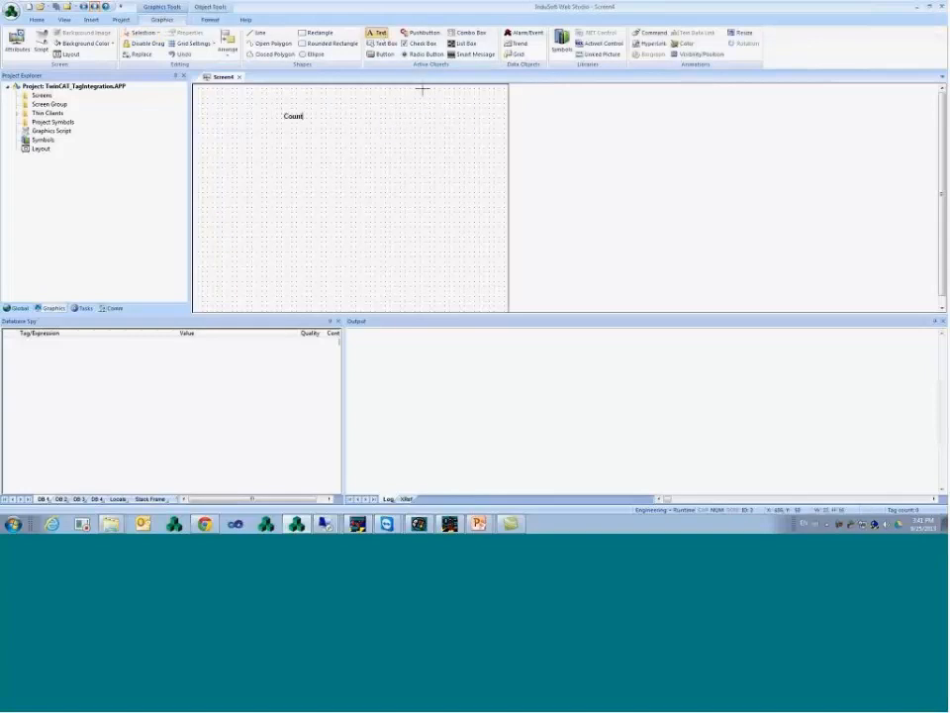
text(: ######)
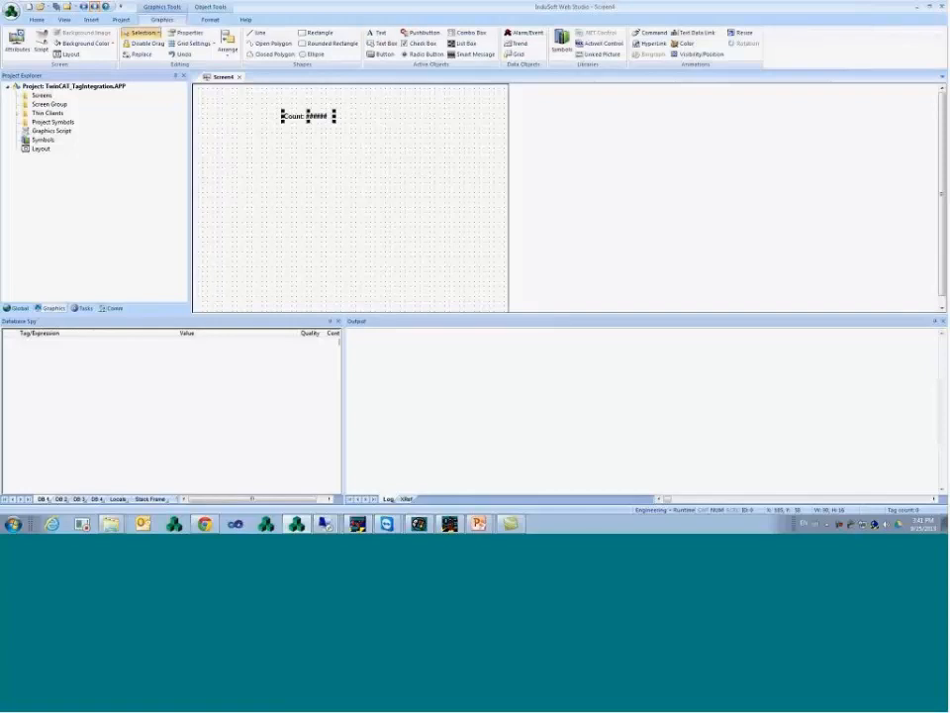
double_click(314, 118)
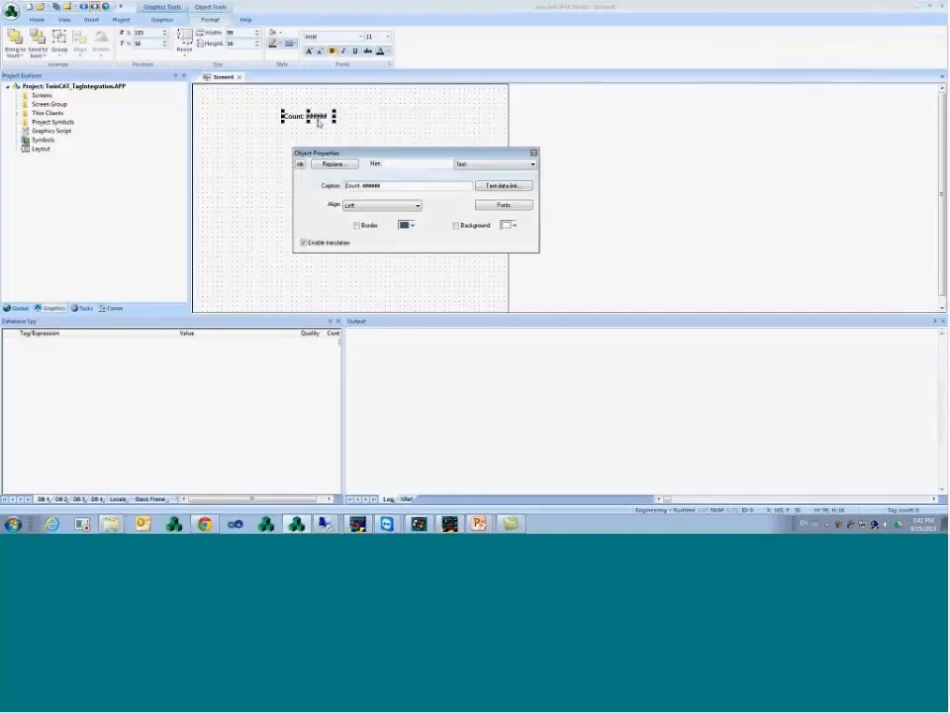
click(506, 185)
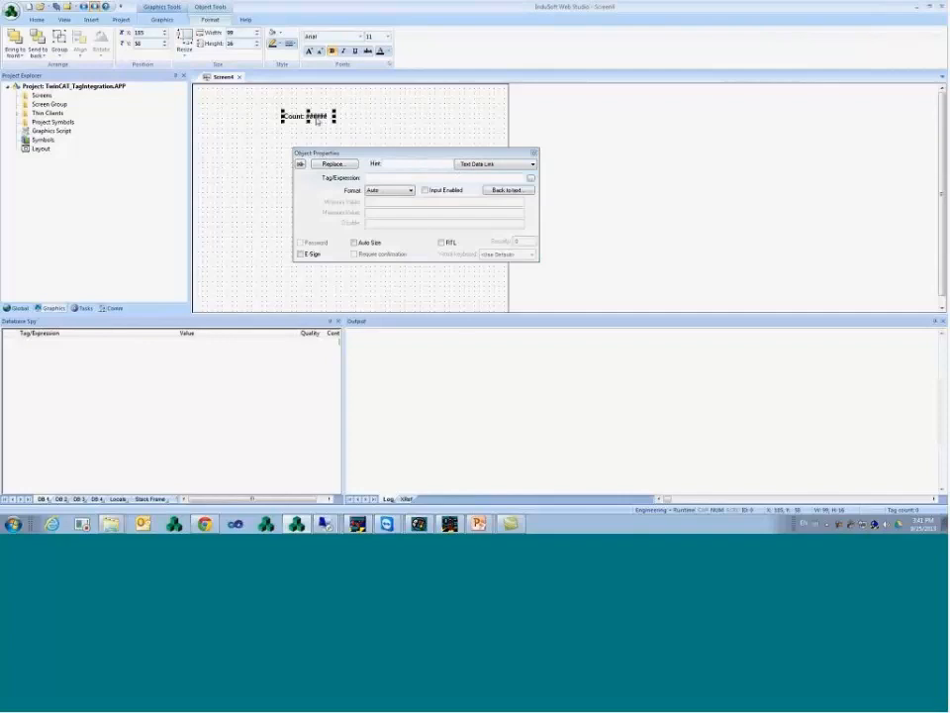
- Link the display to the TC.count tag and nudge it slightly right and down
click(531, 178)
scroll(308, 131, up, 1)
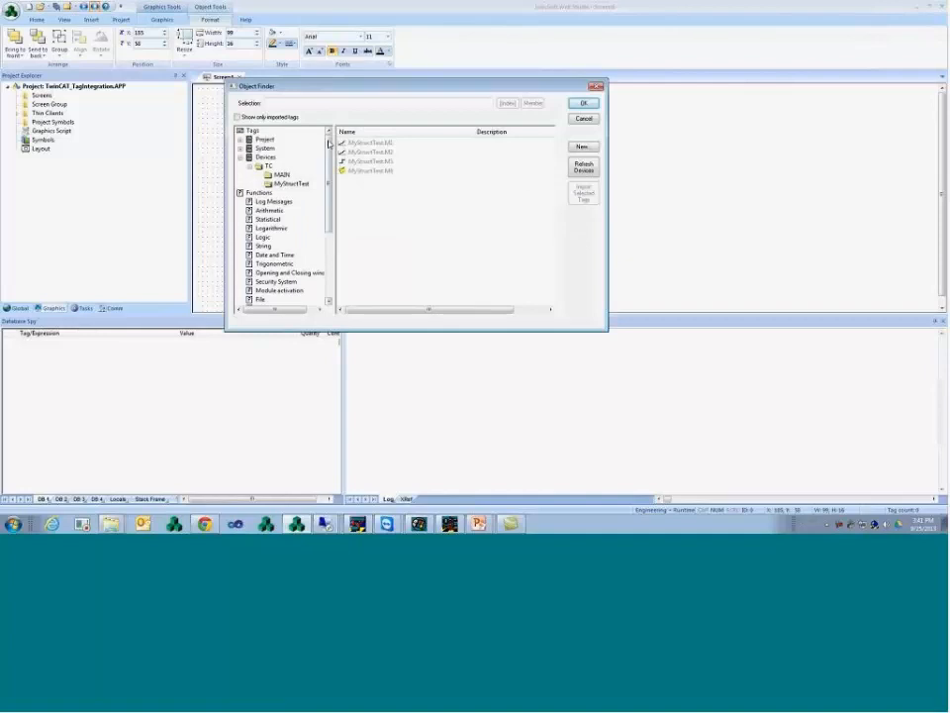
click(240, 156)
click(265, 149)
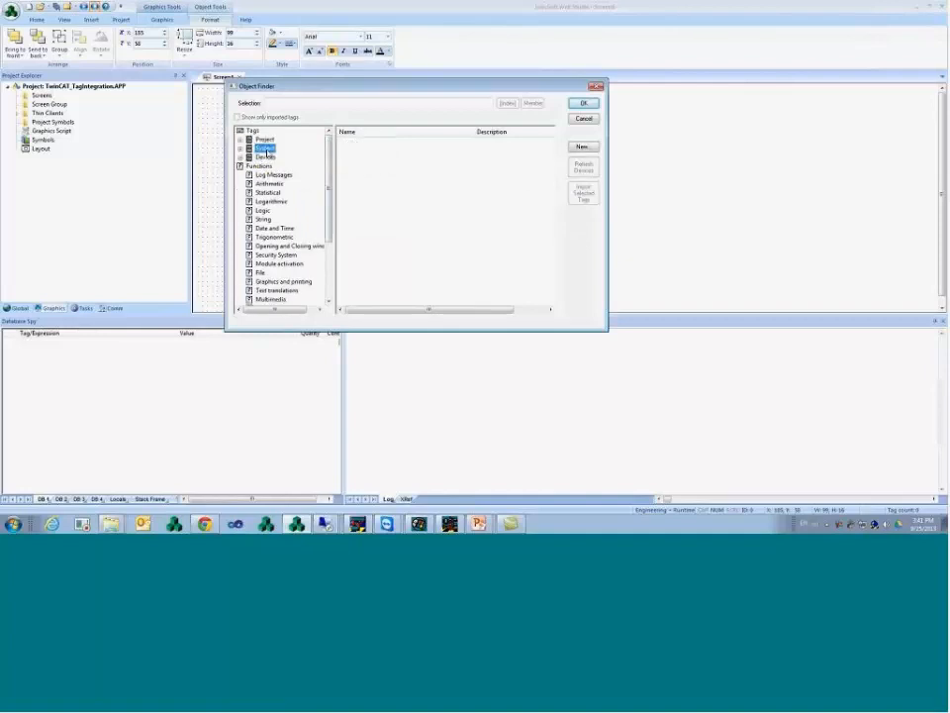
click(265, 158)
click(240, 158)
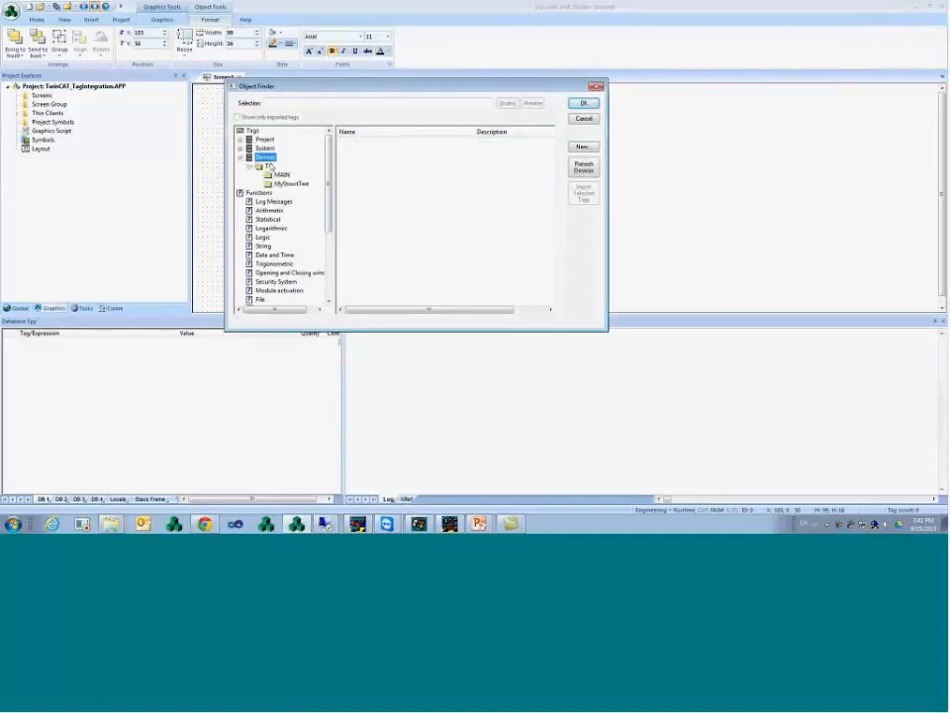
click(268, 165)
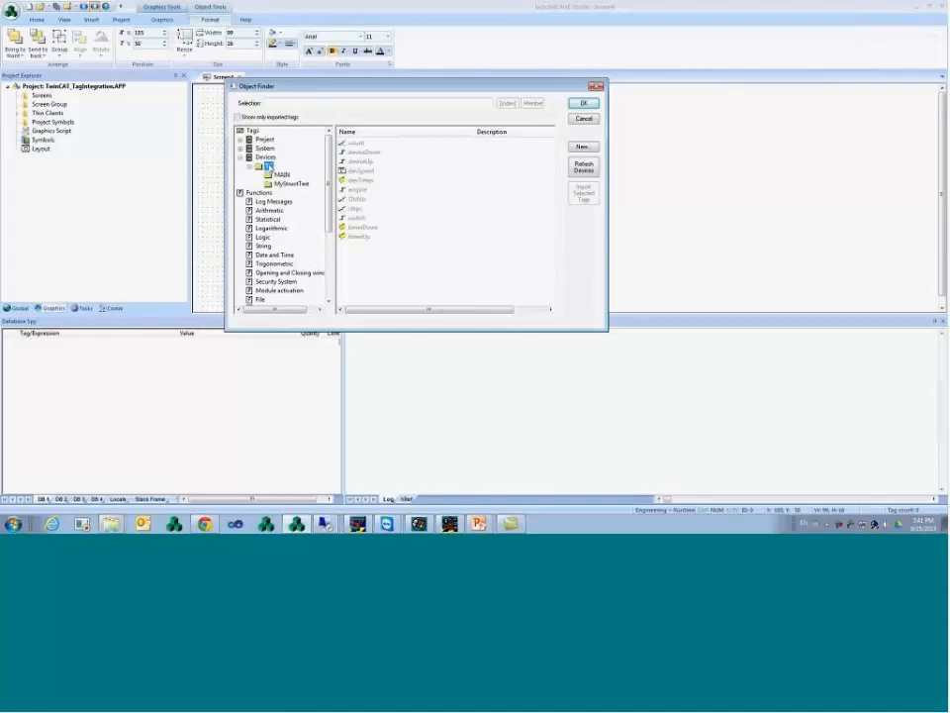
click(364, 152)
click(362, 144)
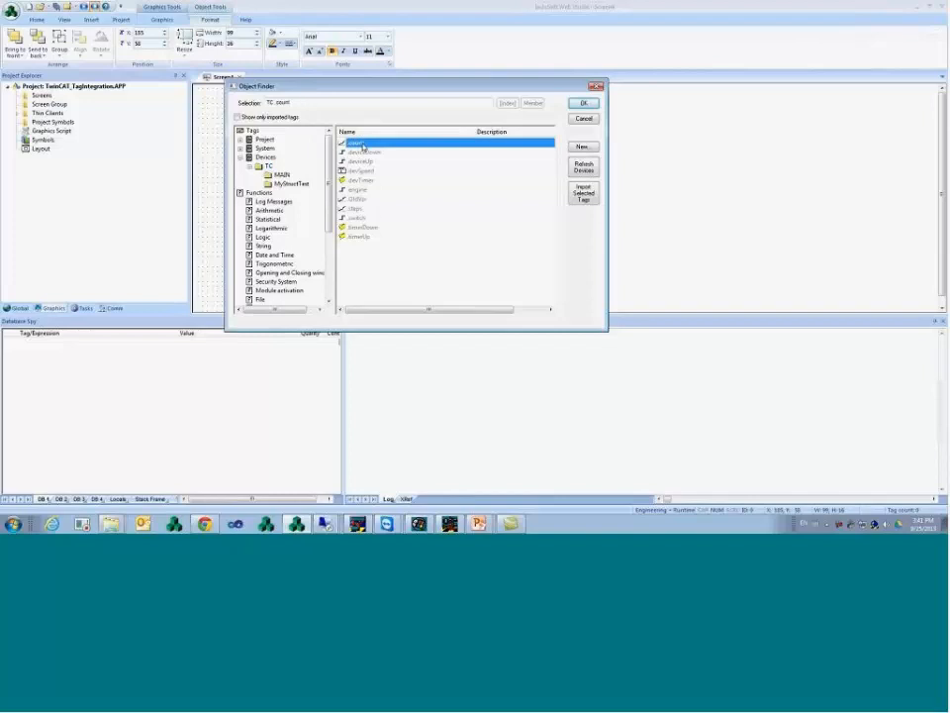
click(364, 152)
click(365, 161)
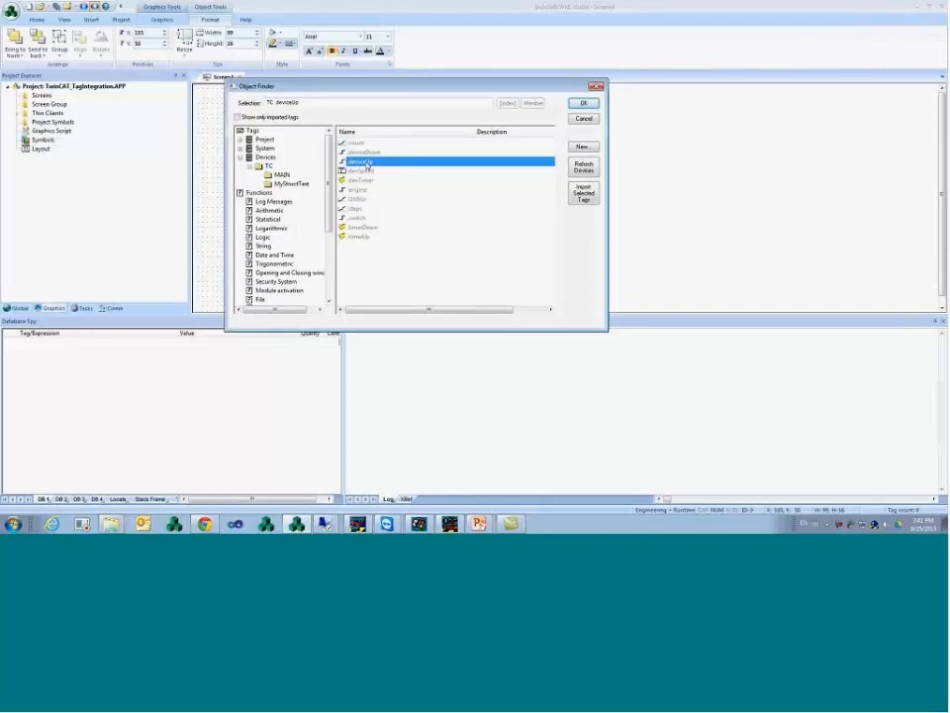
click(358, 145)
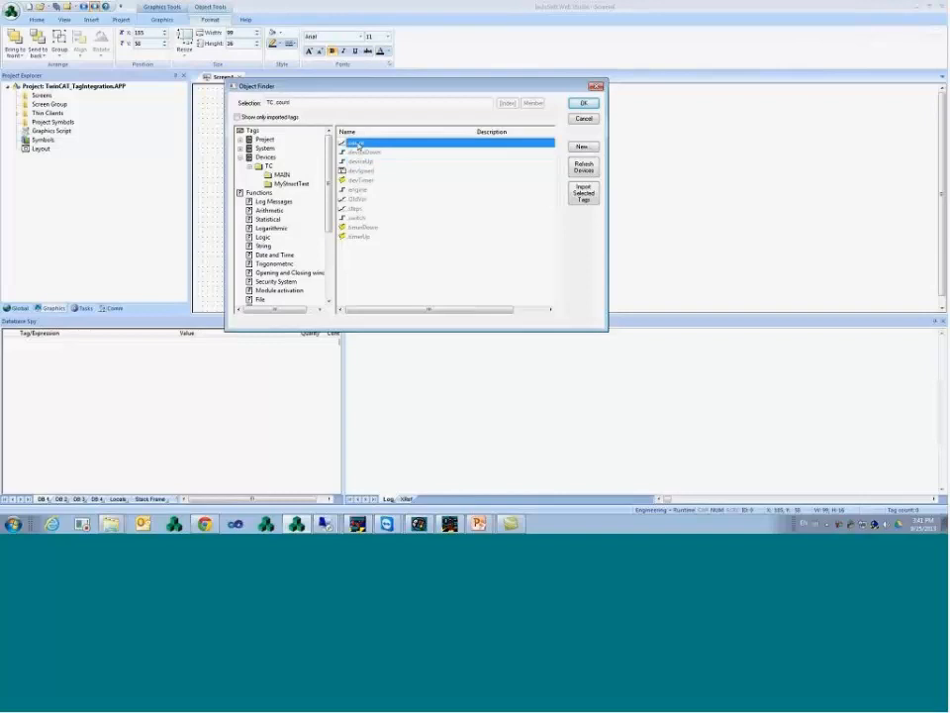
click(583, 103)
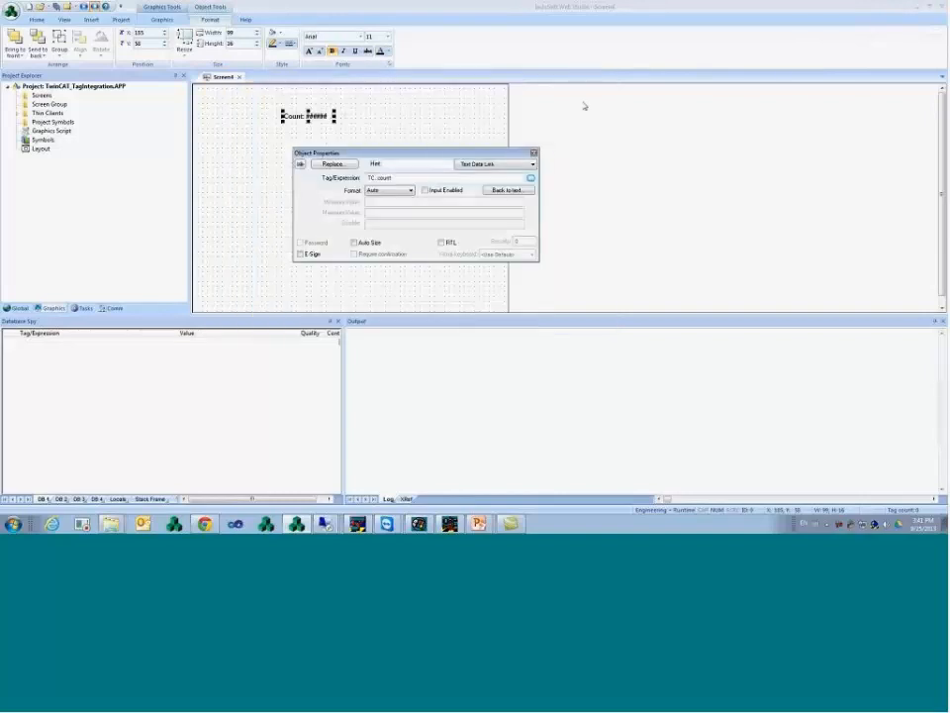
click(356, 131)
drag(317, 116, 328, 121)
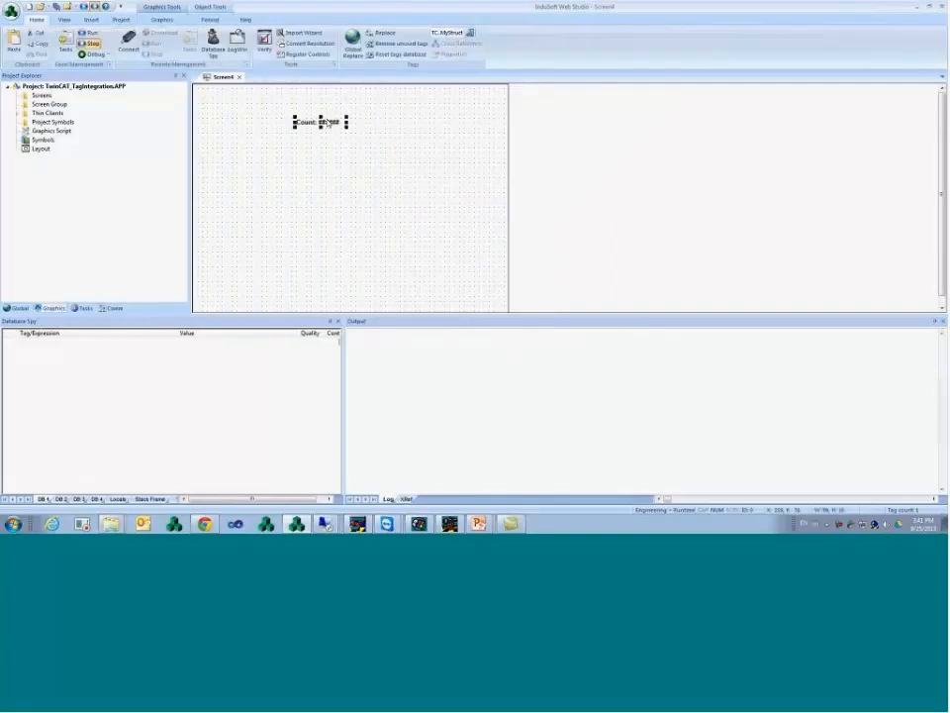
- Place the button_Exit system symbol at the screen's top-left
click(166, 20)
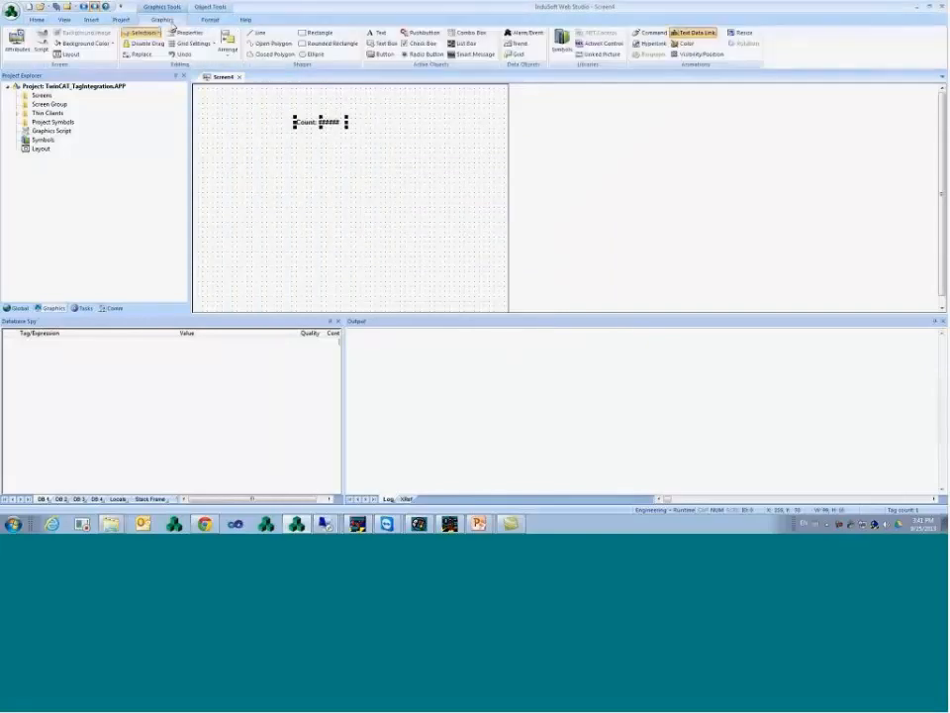
double_click(43, 139)
double_click(231, 103)
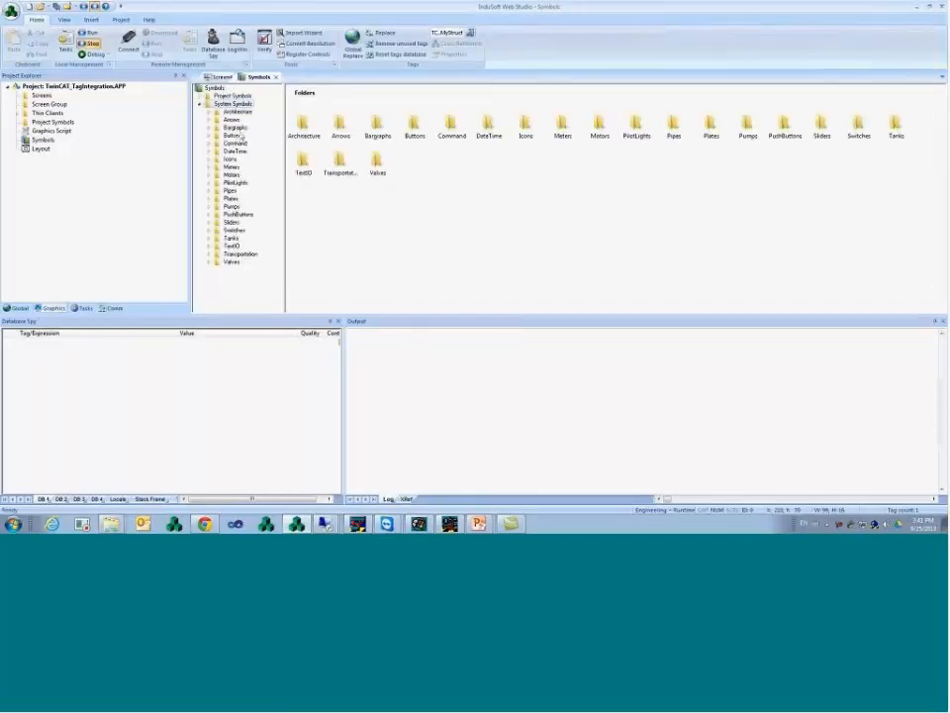
click(234, 135)
click(448, 210)
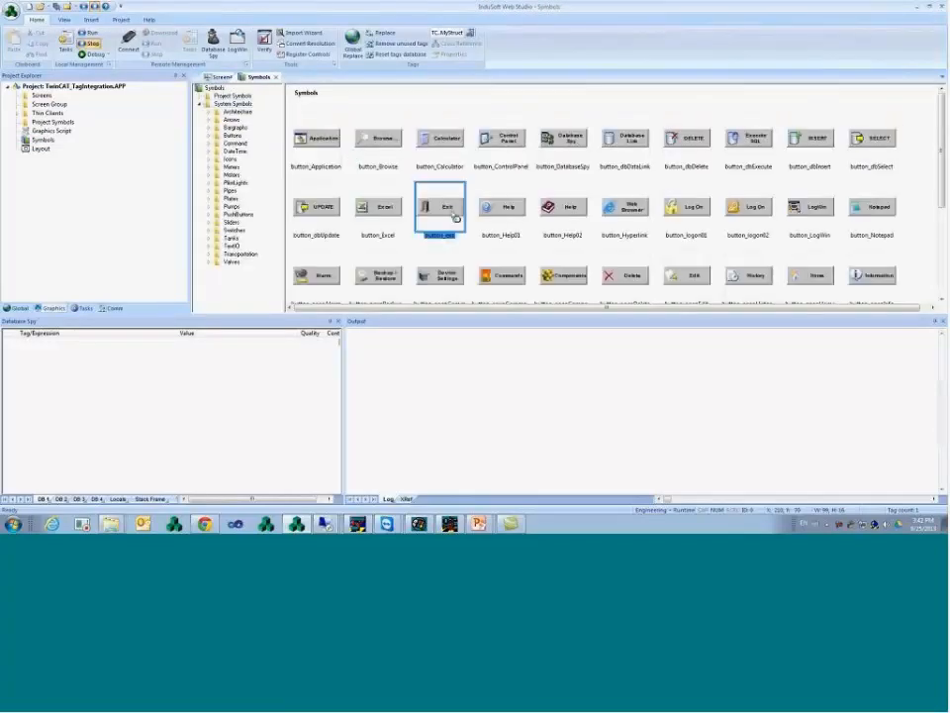
mouse_move(228, 85)
mouse_down()
mouse_move(206, 98)
mouse_move(227, 105)
mouse_up()
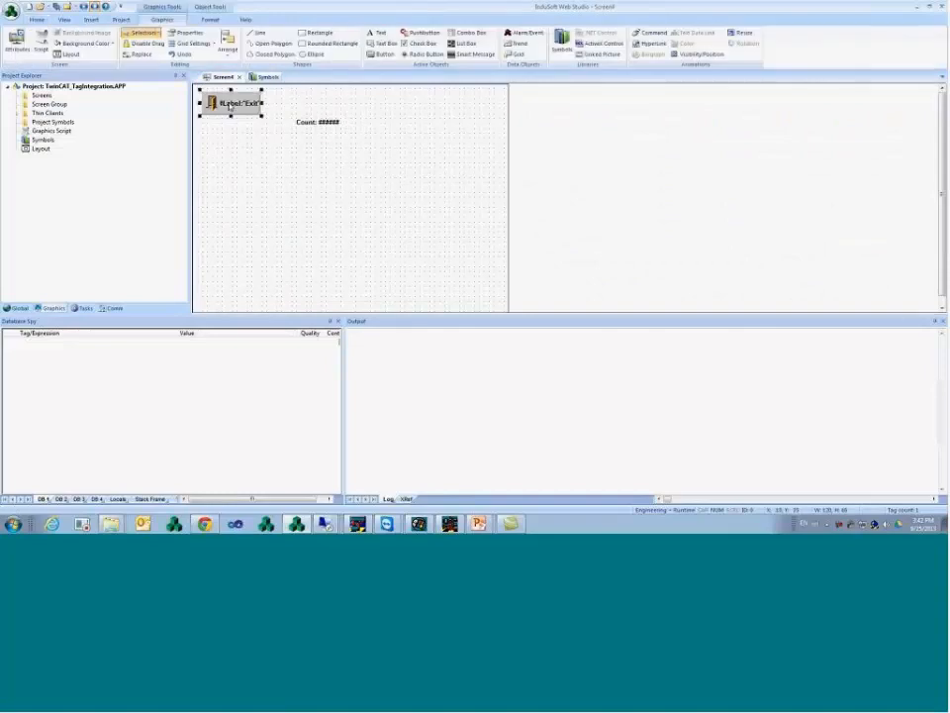
- Save the screen as Main and set Main.scr as the startup screen
right_click(223, 78)
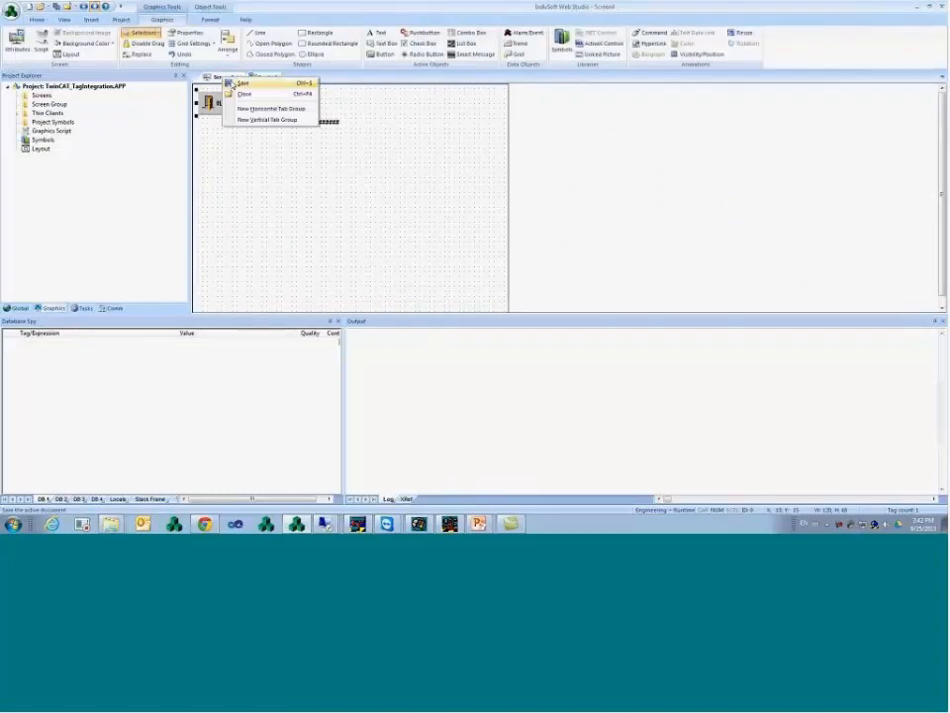
click(231, 83)
text(Main)
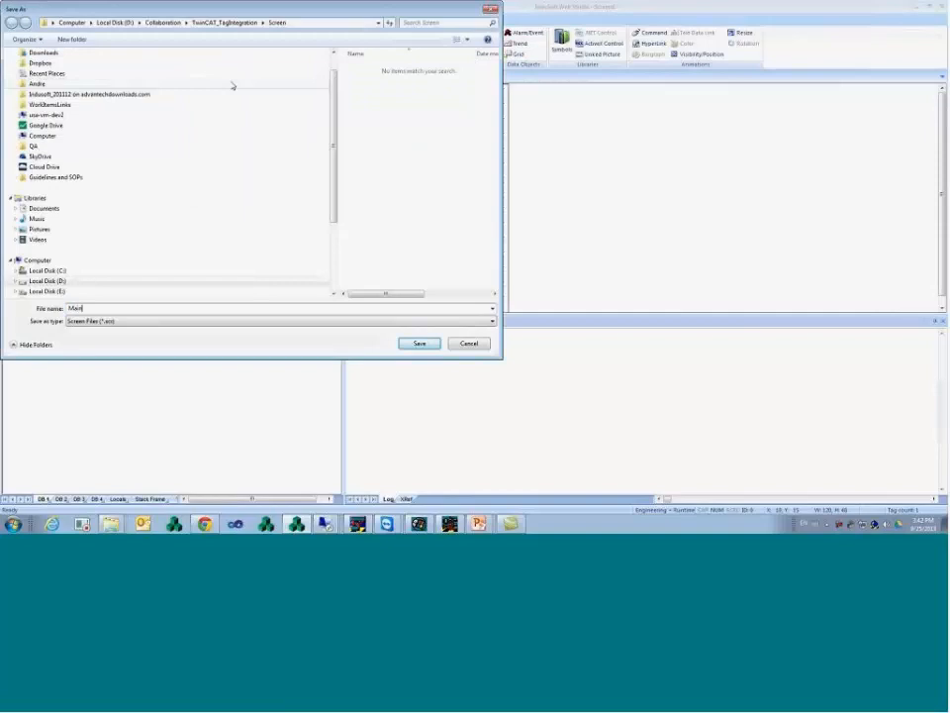
key(Return)
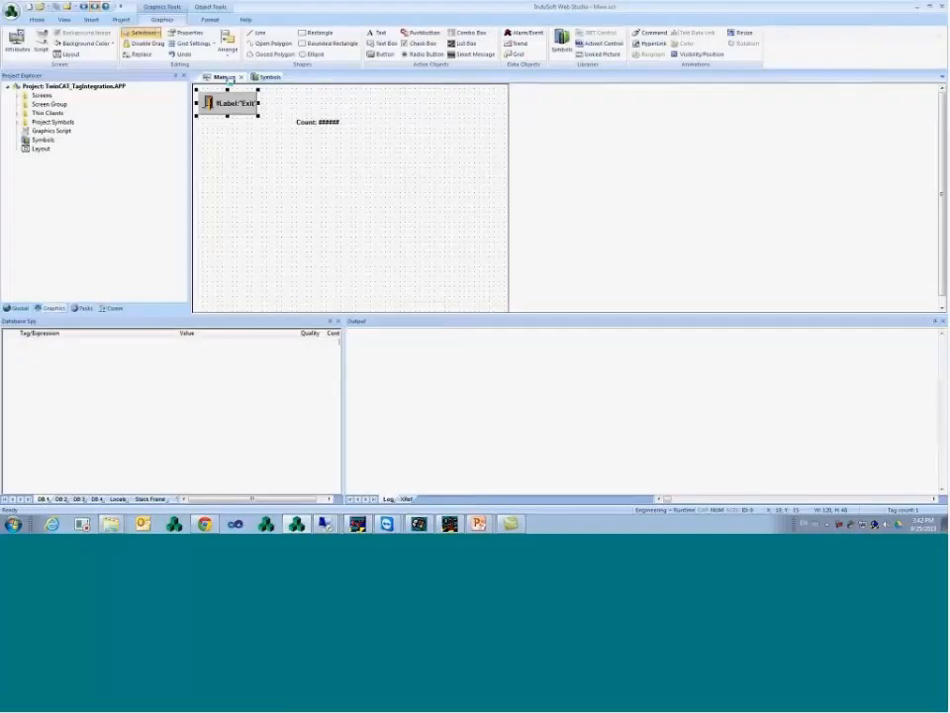
double_click(42, 95)
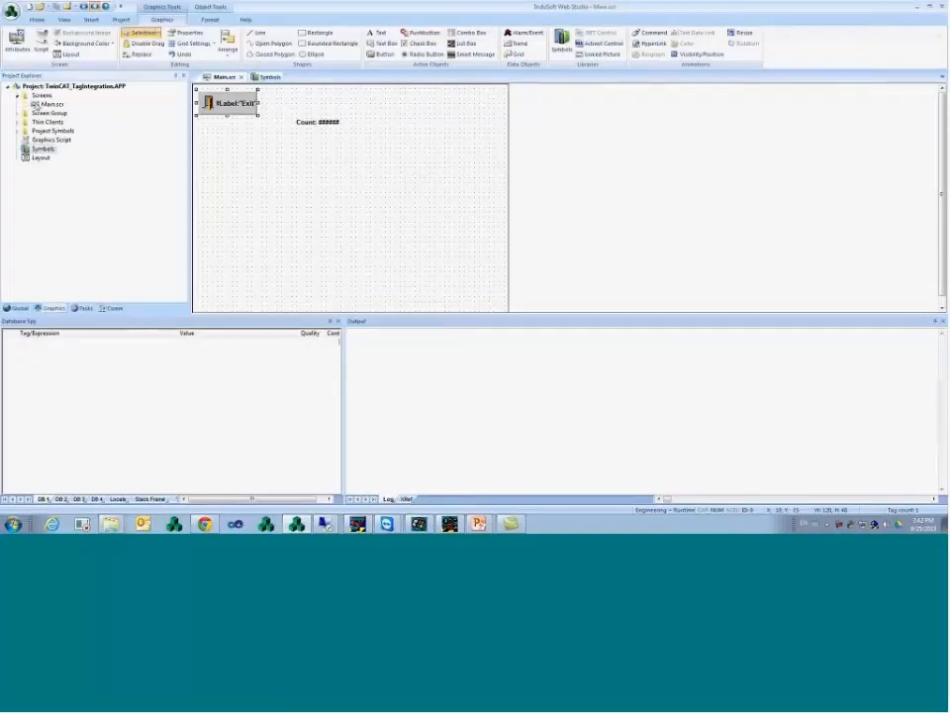
right_click(47, 104)
click(79, 138)
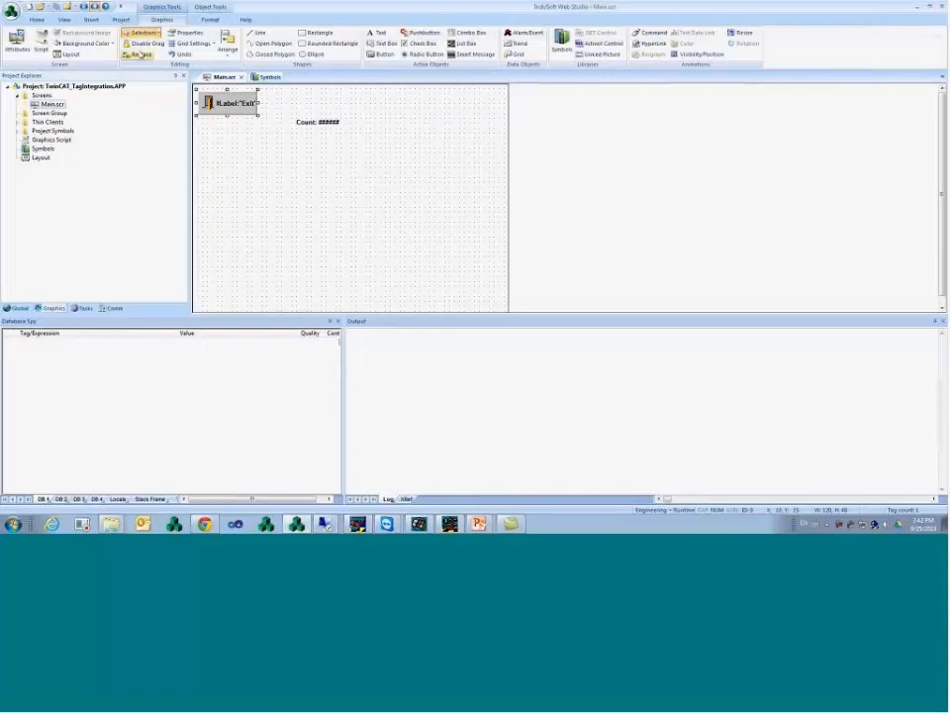
- Run the project, centre its runtime window, and bring the CE Remote Display forward
click(83, 7)
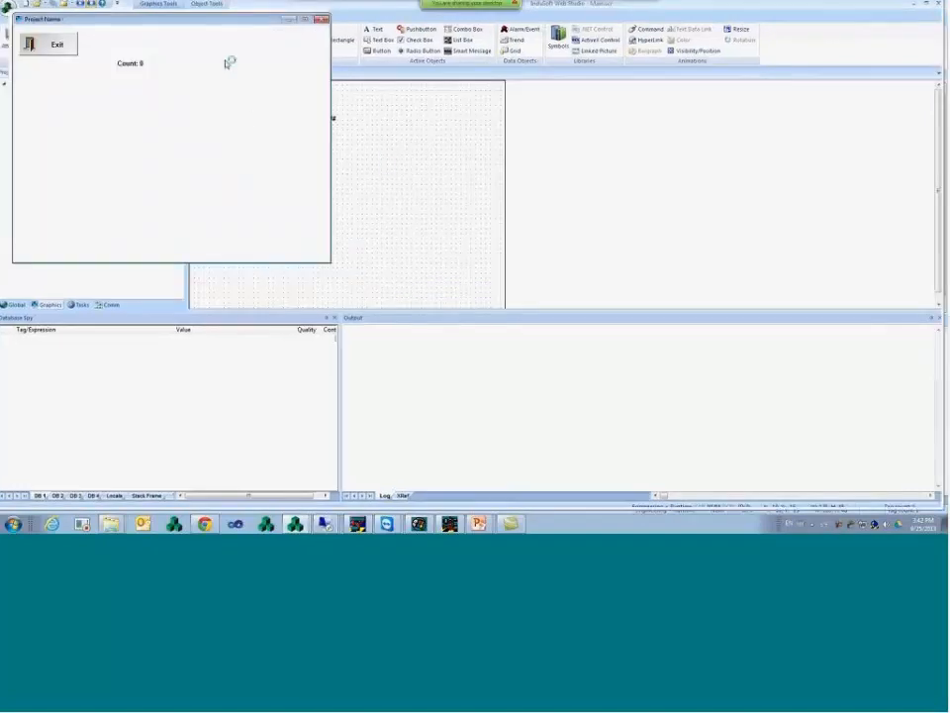
drag(207, 23, 464, 82)
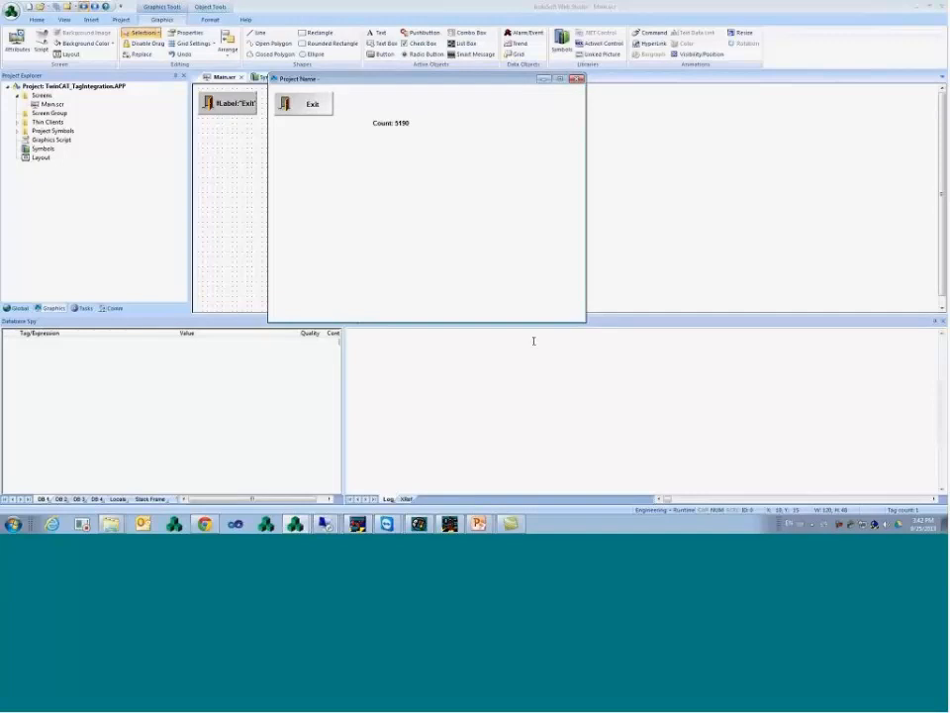
click(420, 524)
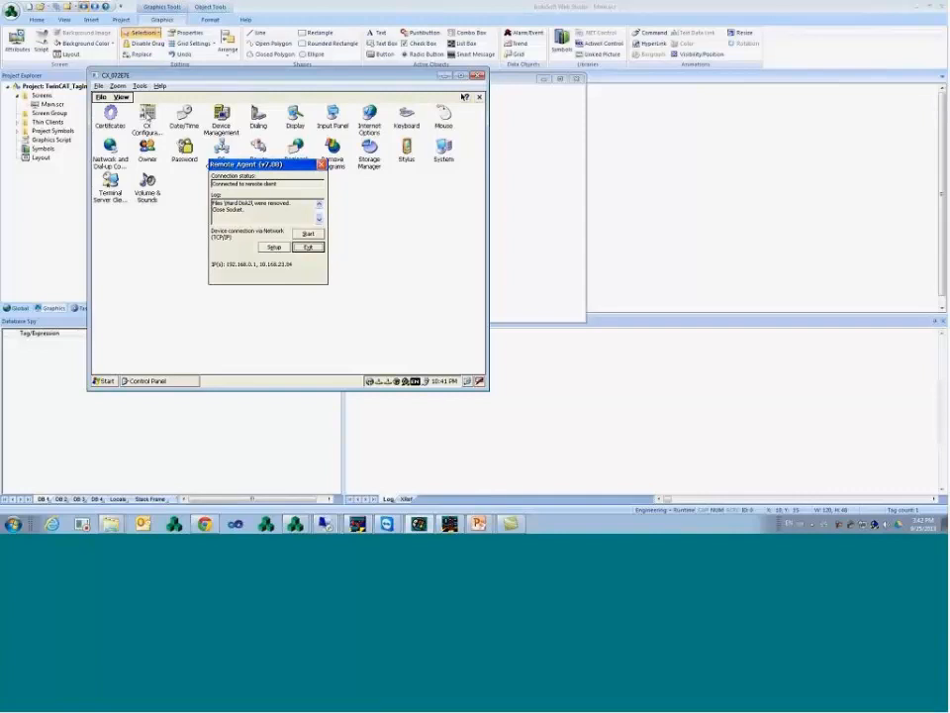
- Close the Remote Agent dialog, launch CX Configuration, and dismiss the error message
click(146, 116)
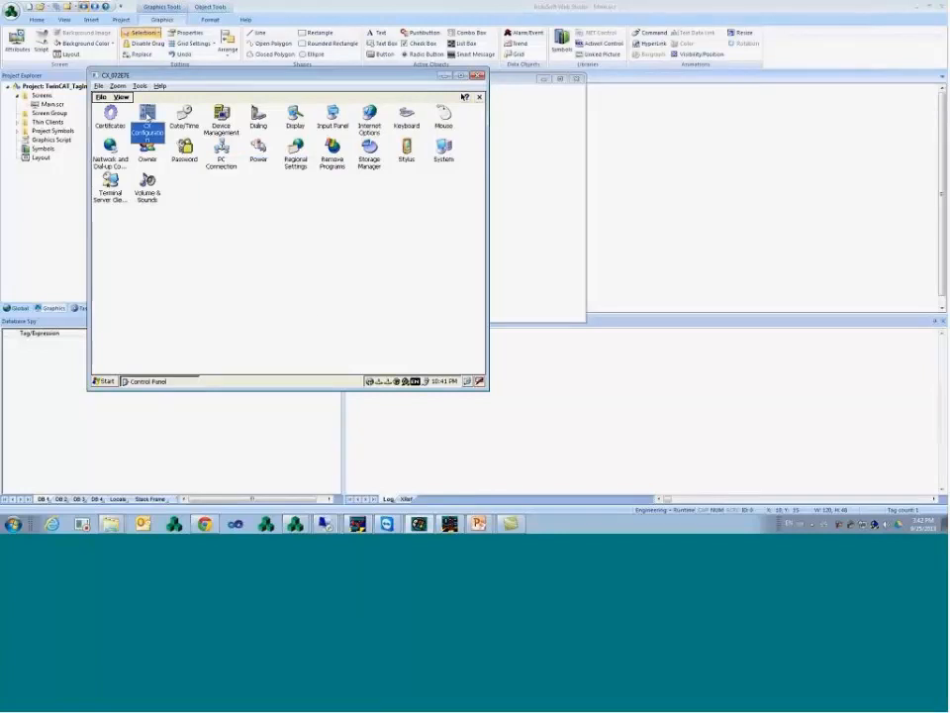
double_click(146, 116)
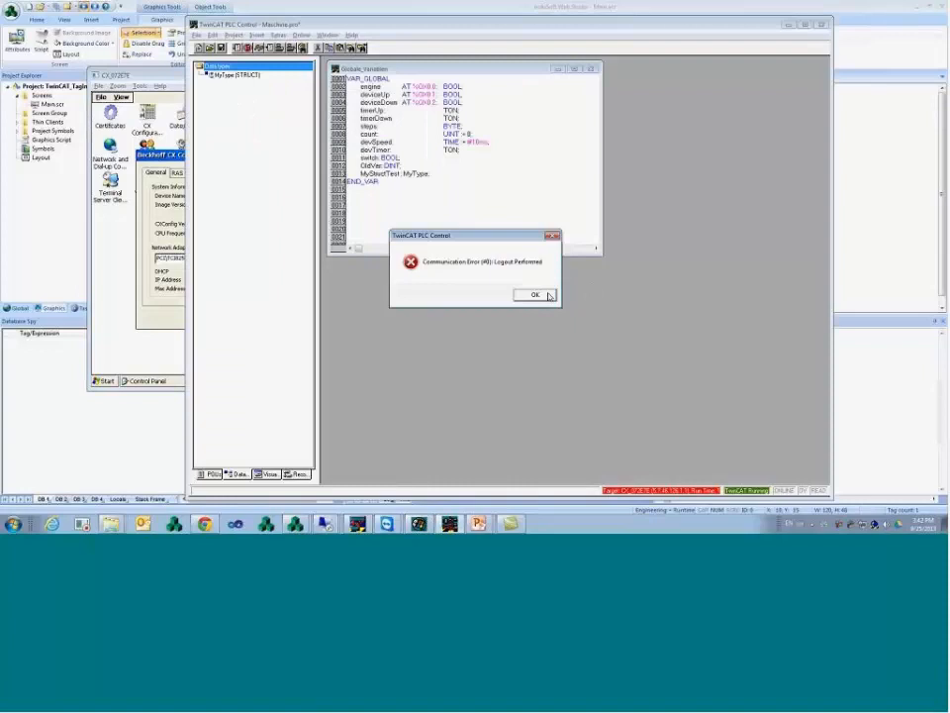
click(535, 295)
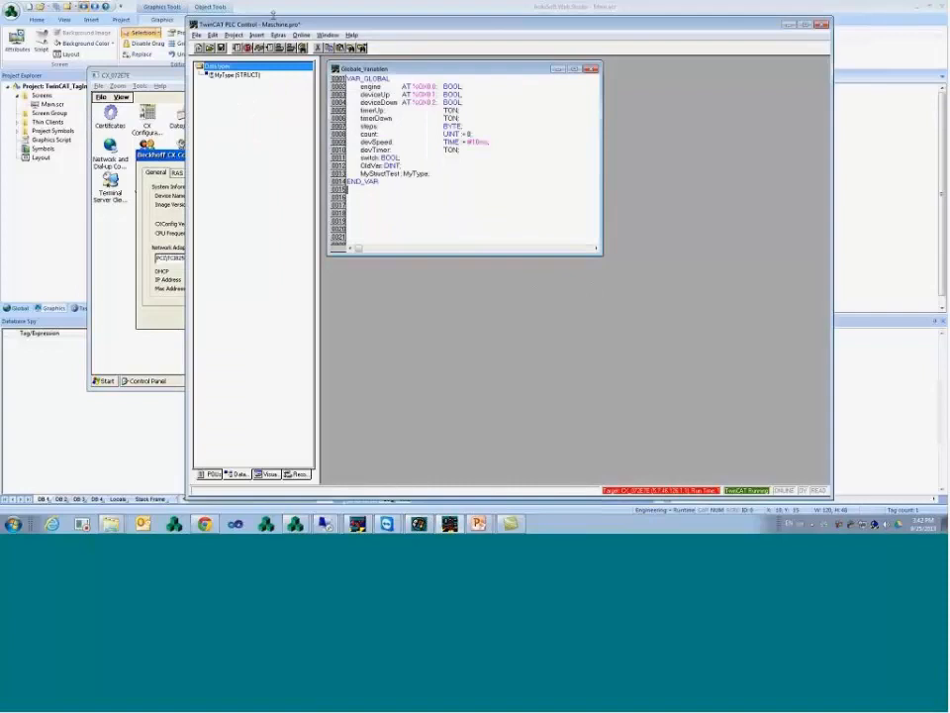
- Log in to TwinCAT PLC Control to watch live global values (count above 5190), then return to InduSoft
click(301, 34)
click(309, 44)
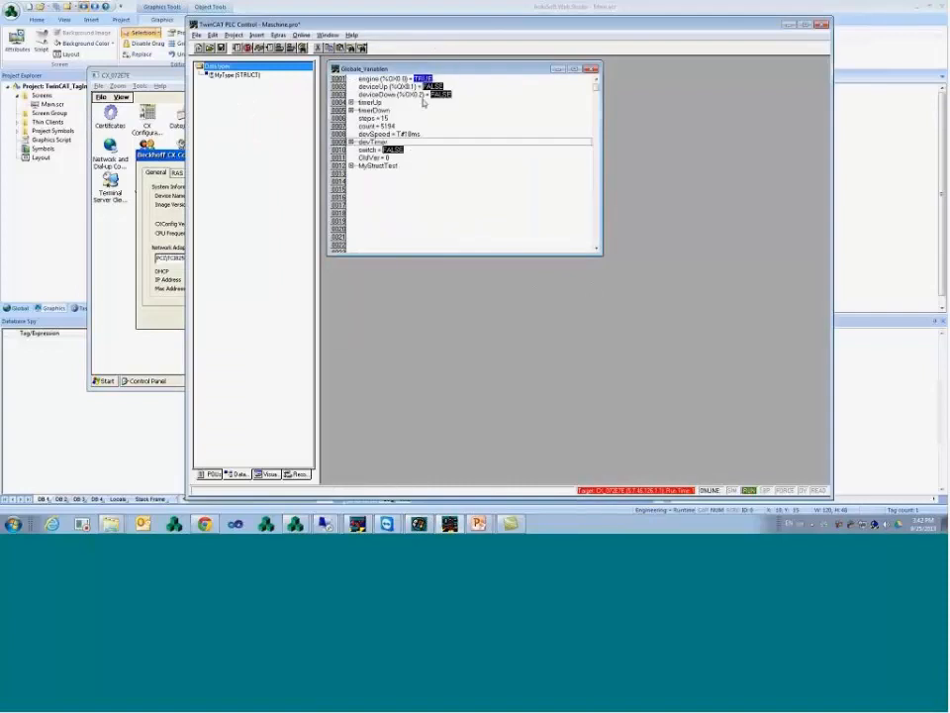
click(395, 128)
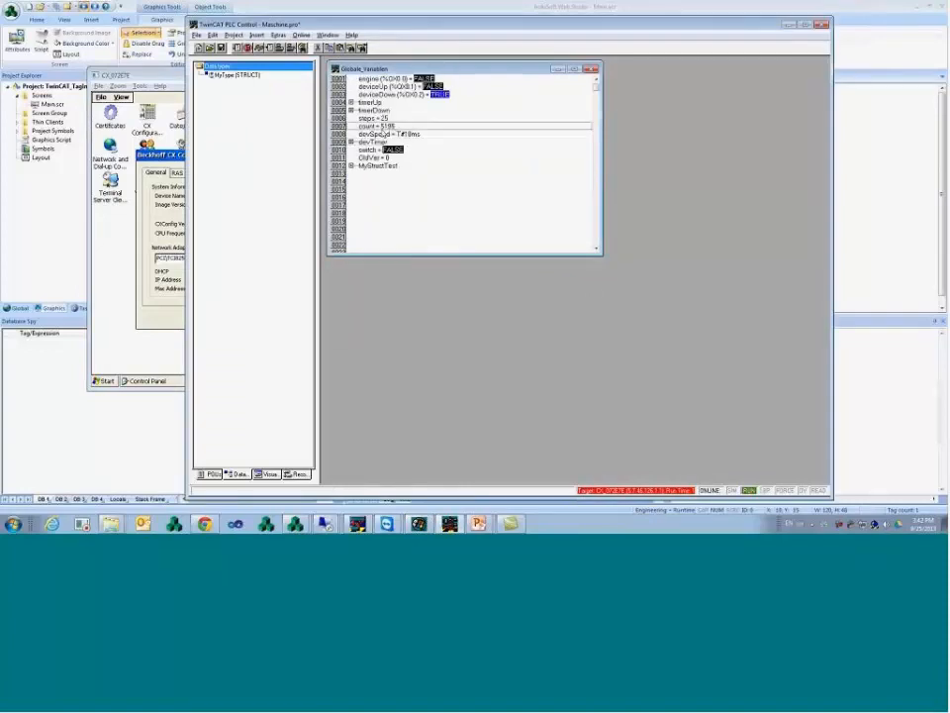
mouse_move(295, 522)
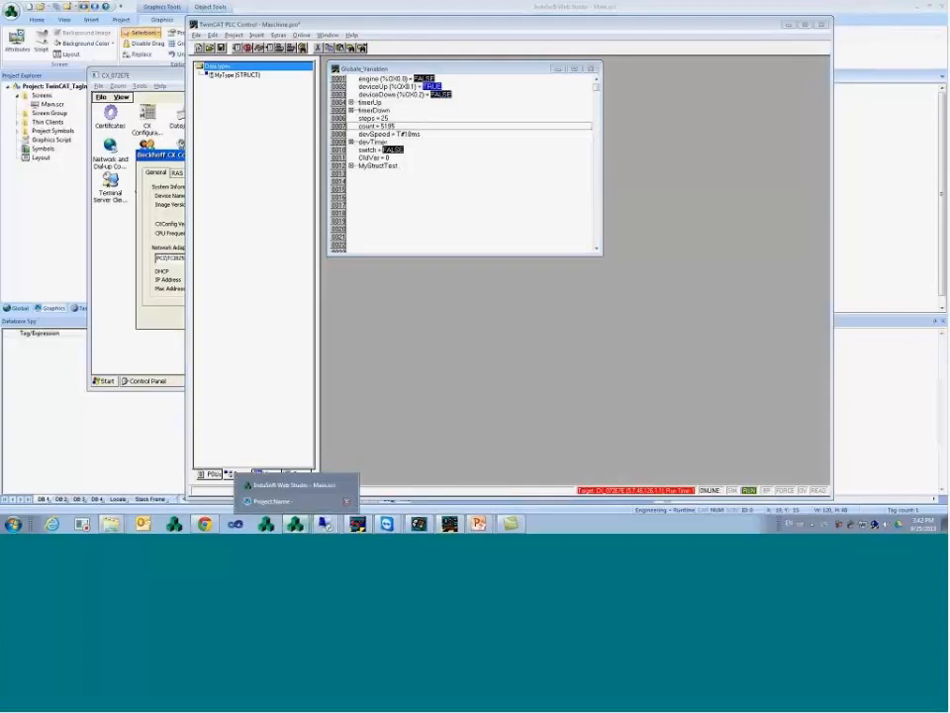
click(282, 486)
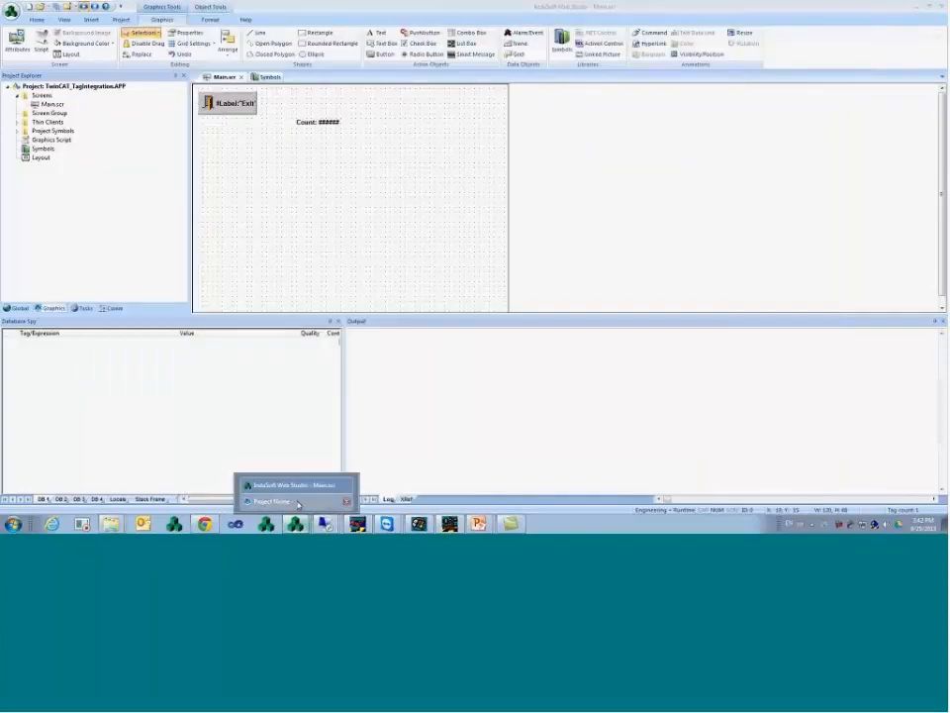
- Check the running project window, then pause the output log and review its log settings
click(299, 503)
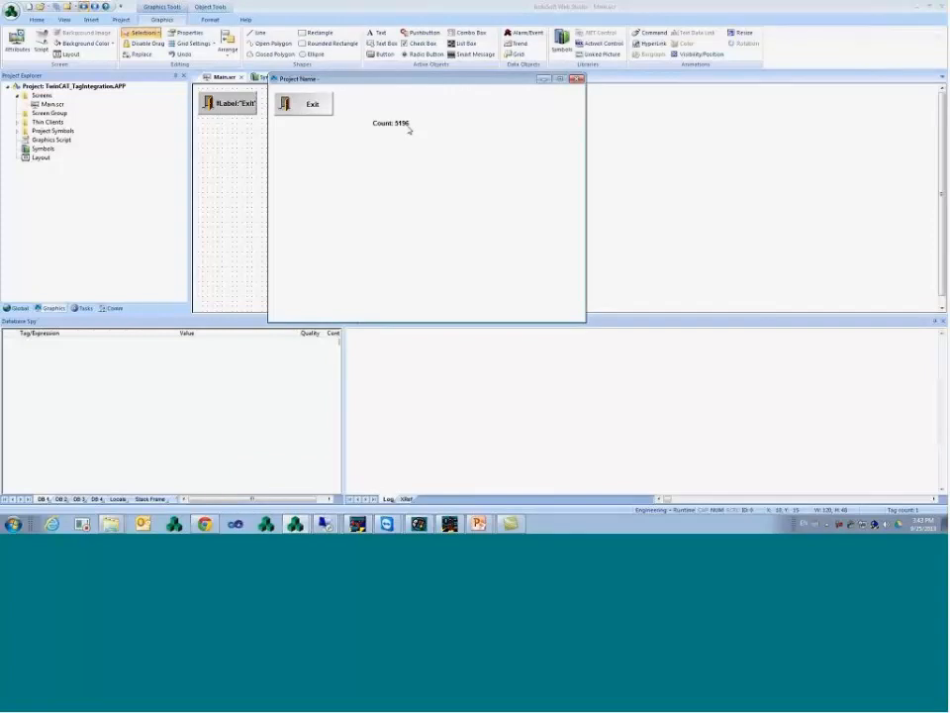
click(434, 443)
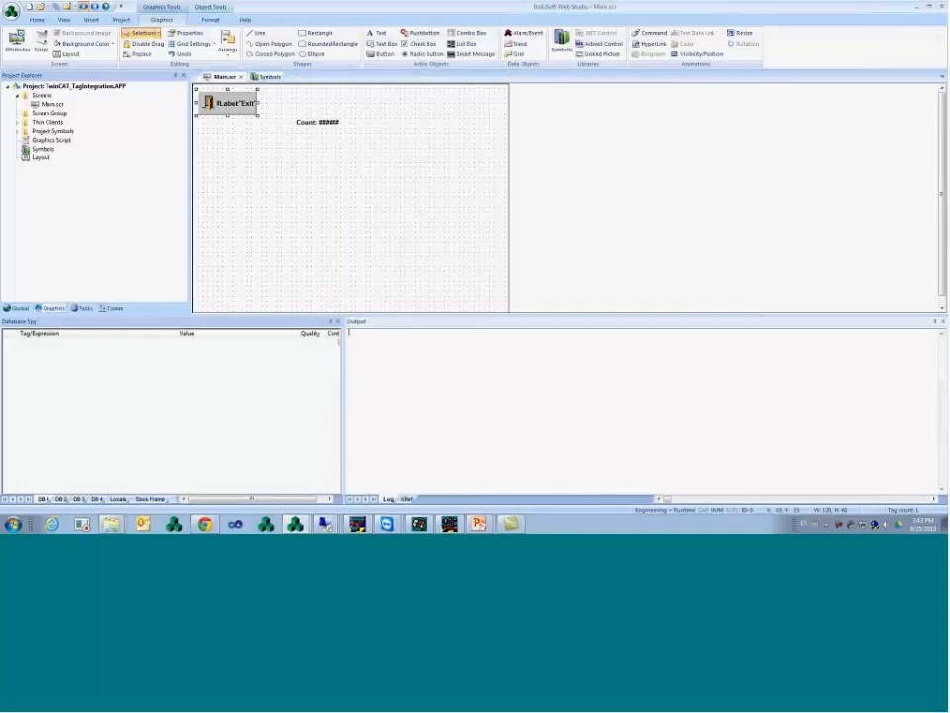
right_click(434, 384)
click(447, 451)
right_click(451, 385)
click(474, 439)
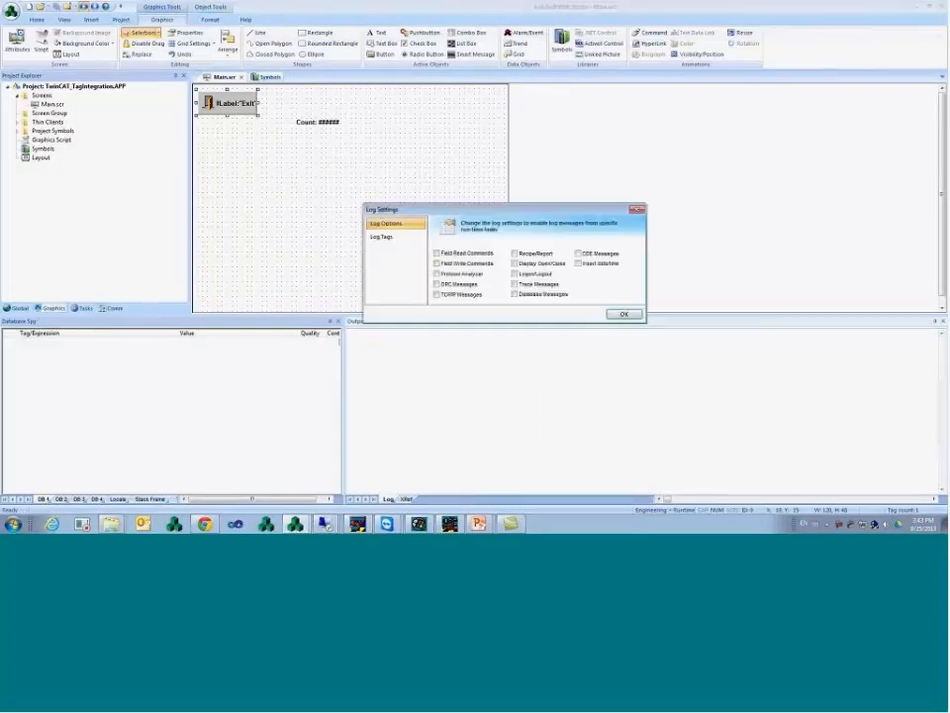
click(618, 315)
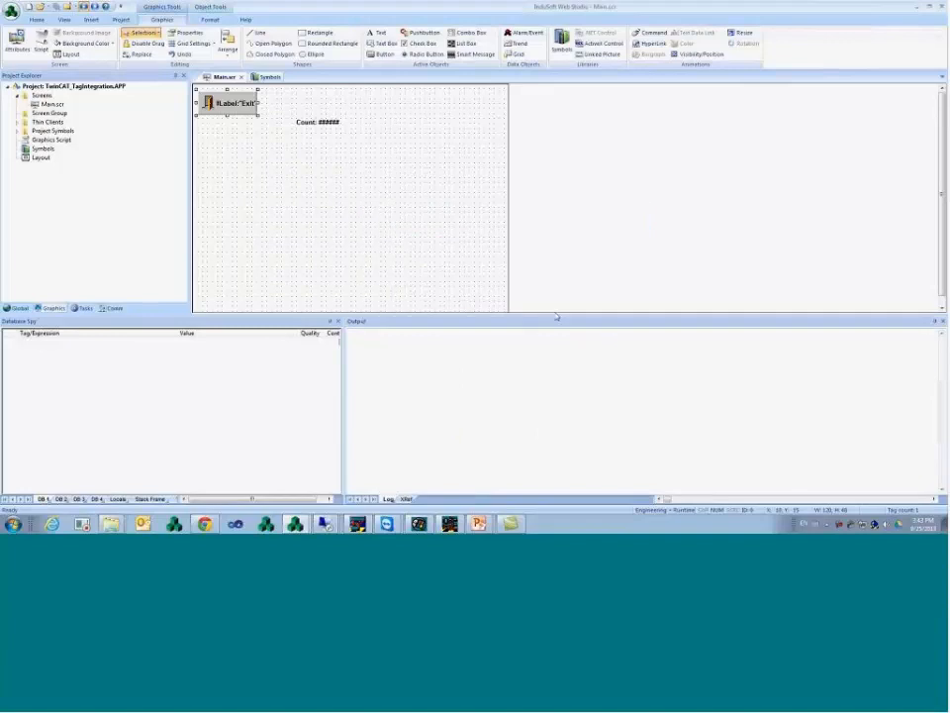
- Enable logging of Field Read Commands, select the Count text, and show the Global items tree
right_click(393, 362)
click(424, 418)
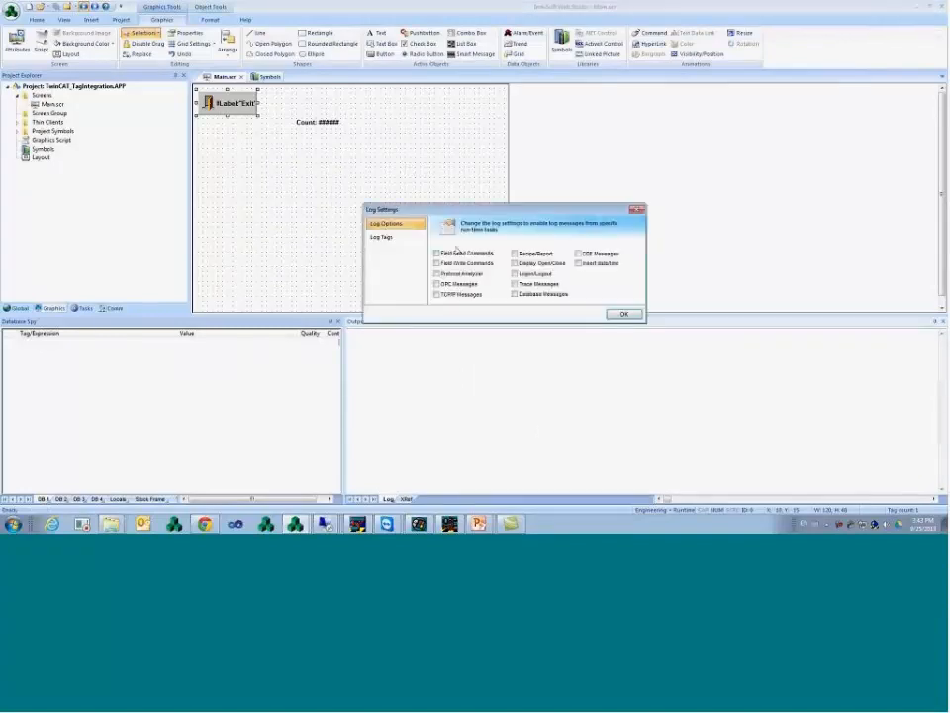
click(471, 255)
click(619, 315)
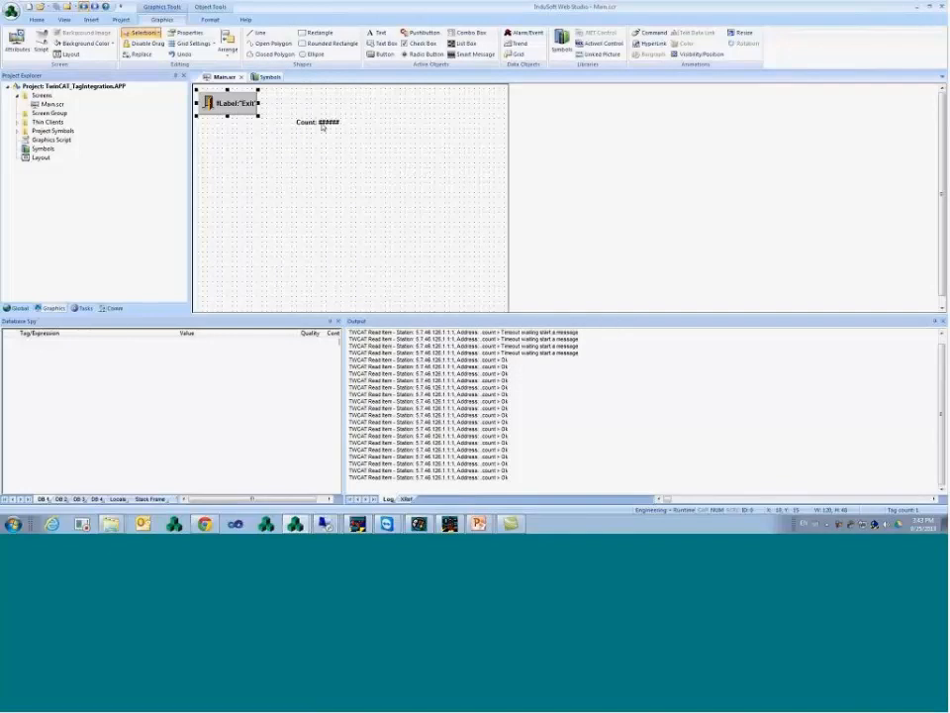
click(296, 125)
click(15, 308)
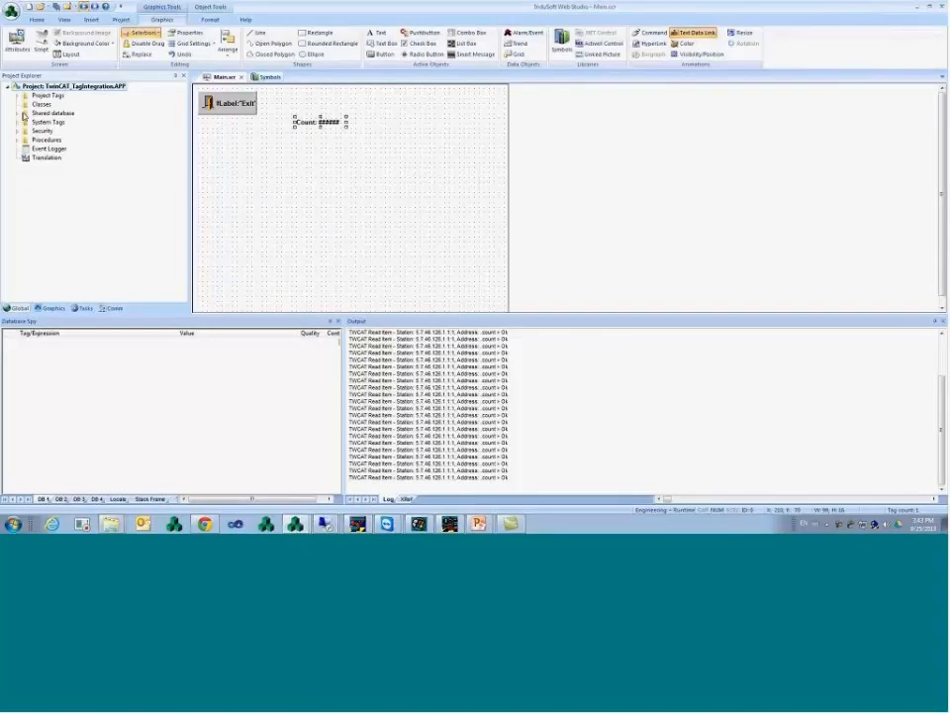
- Inspect the count tag's data type in the Shared Tags datasheet, then close it and return to Main.scr
click(17, 113)
double_click(60, 121)
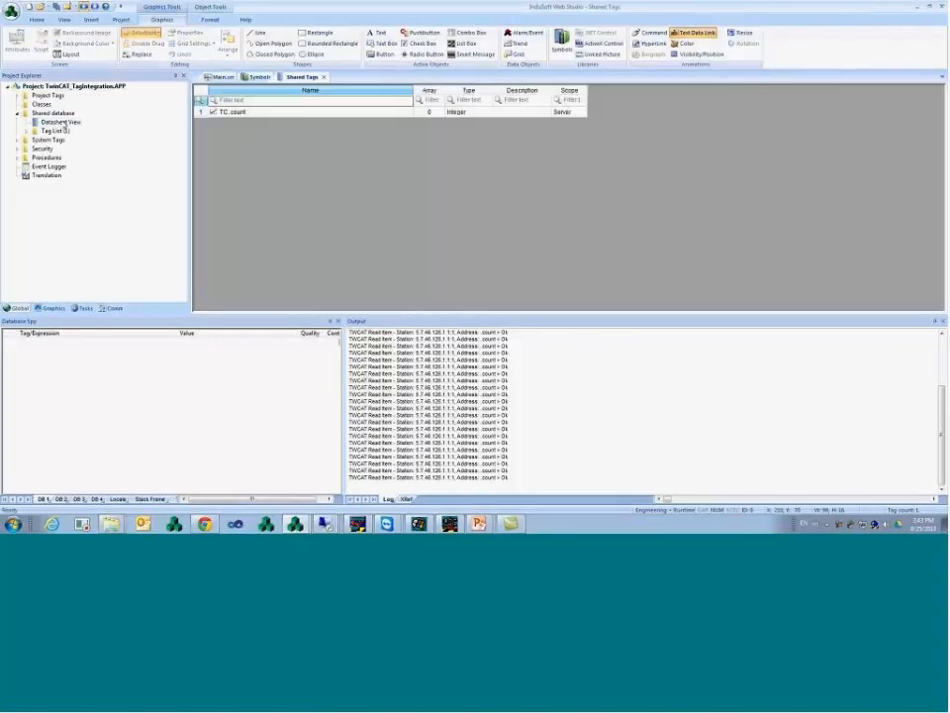
click(464, 111)
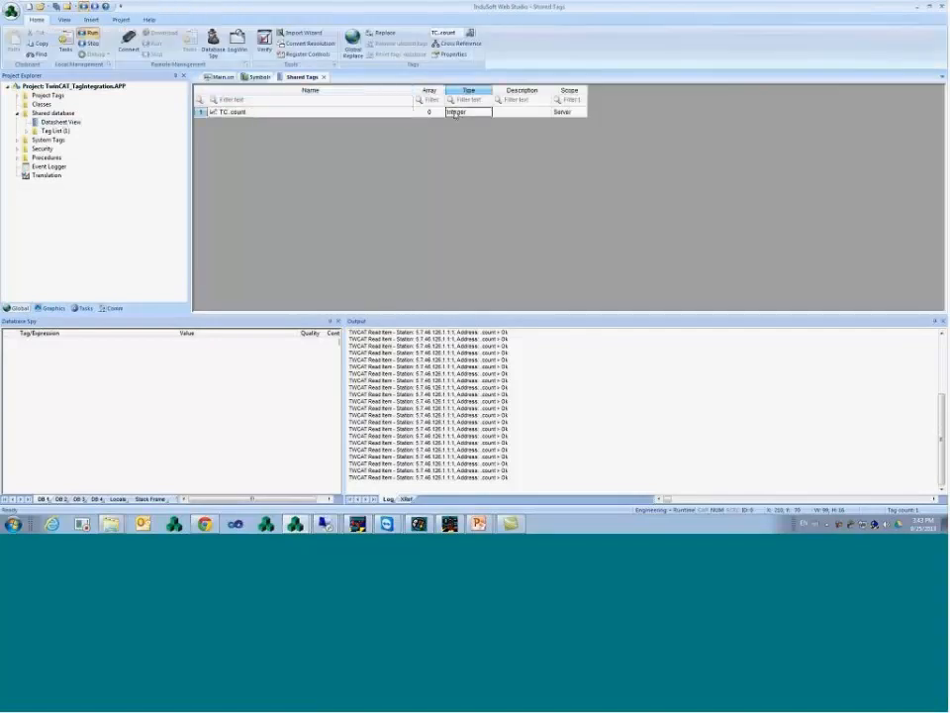
click(323, 76)
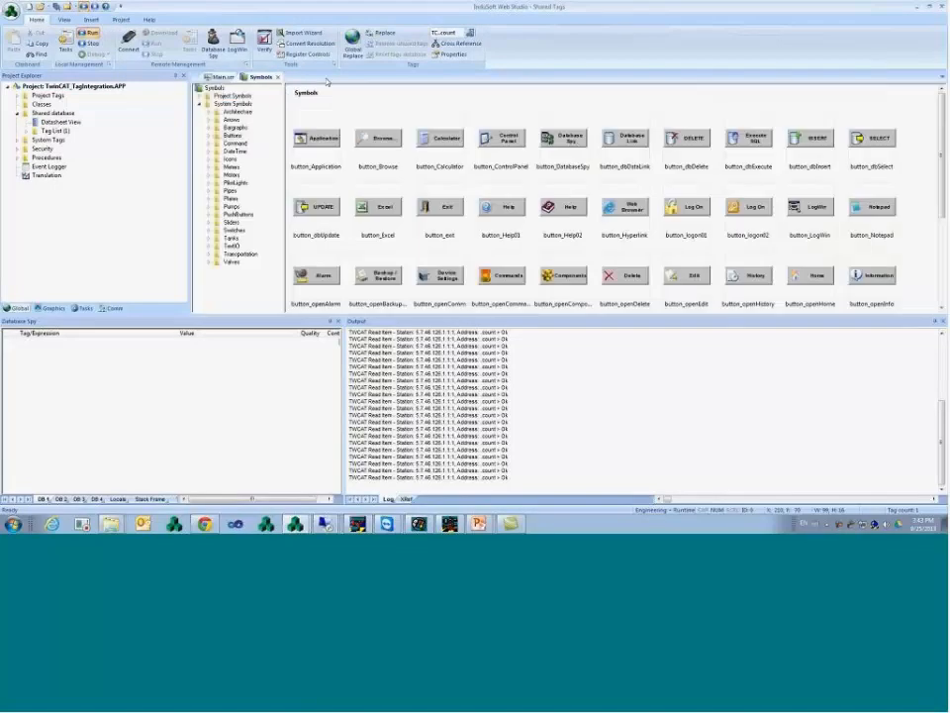
click(279, 78)
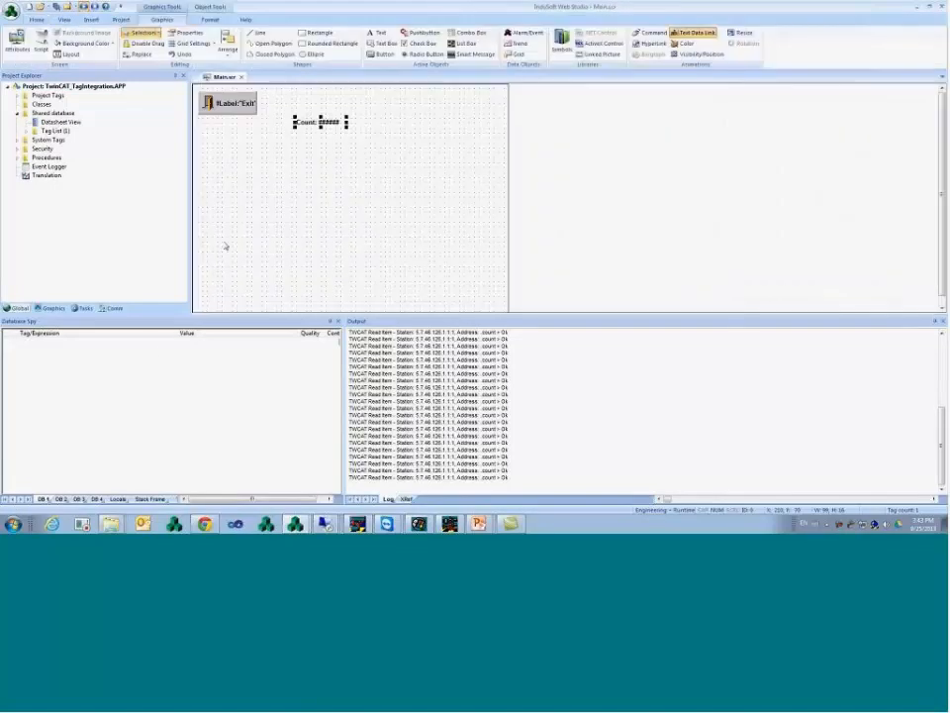
- Link the Count text display to the count tag
double_click(327, 123)
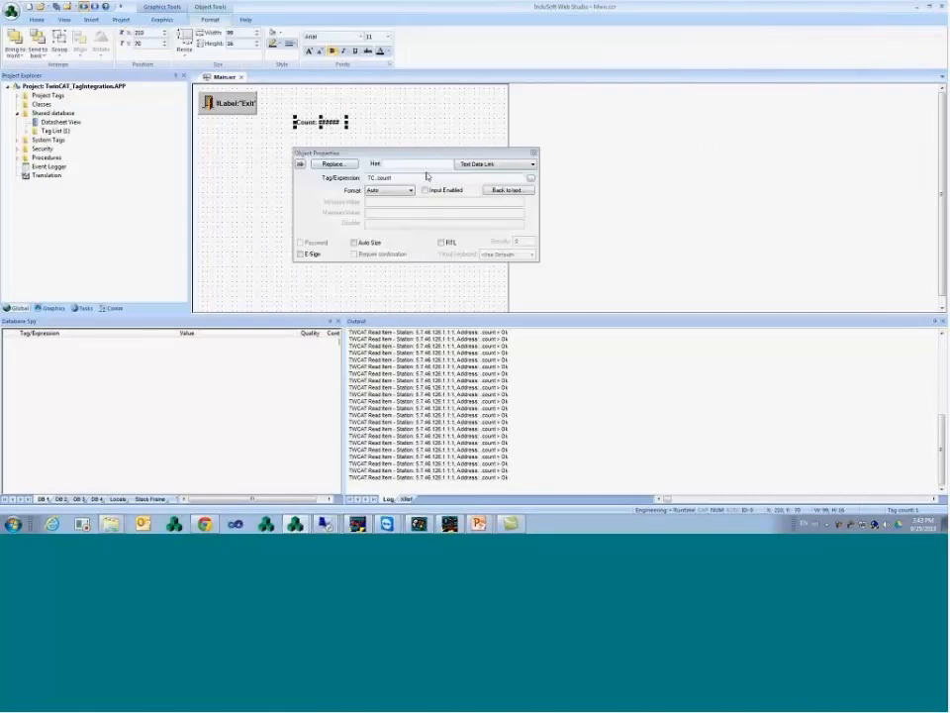
click(531, 178)
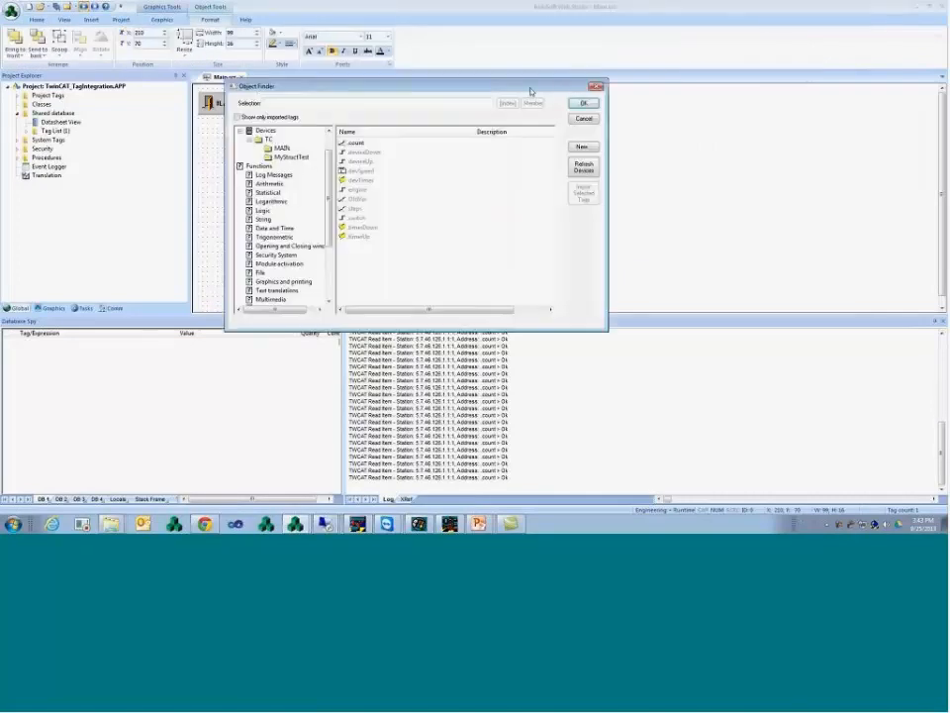
click(584, 103)
click(533, 153)
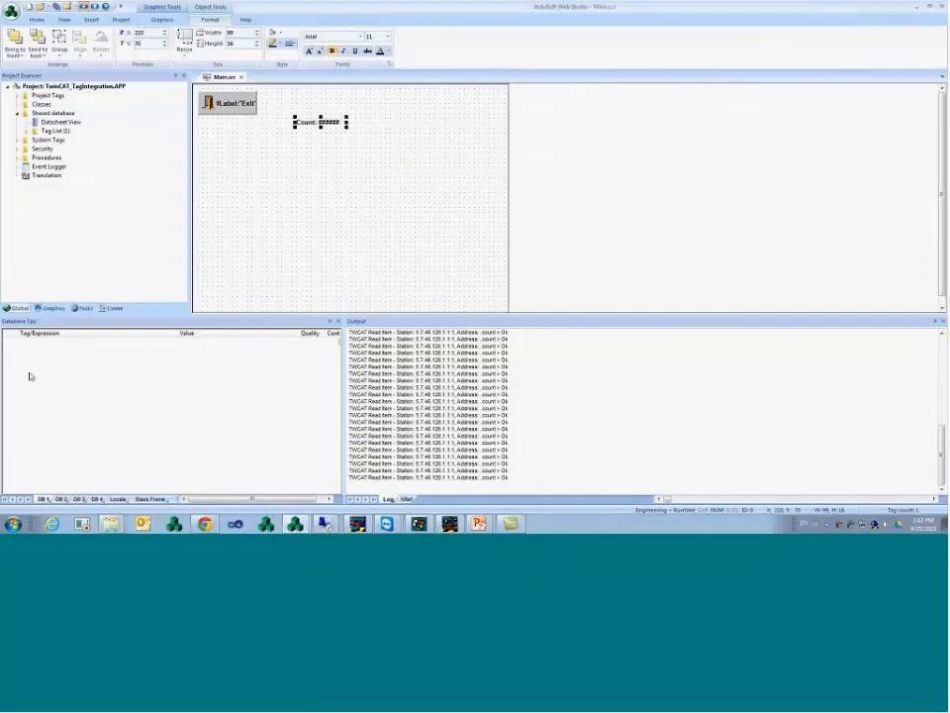
- Select deviceDown, deviceUp, engine, OldVar, steps, switch, devTimer and devSpeed in the TwinCAT tag browser
click(41, 344)
double_click(40, 344)
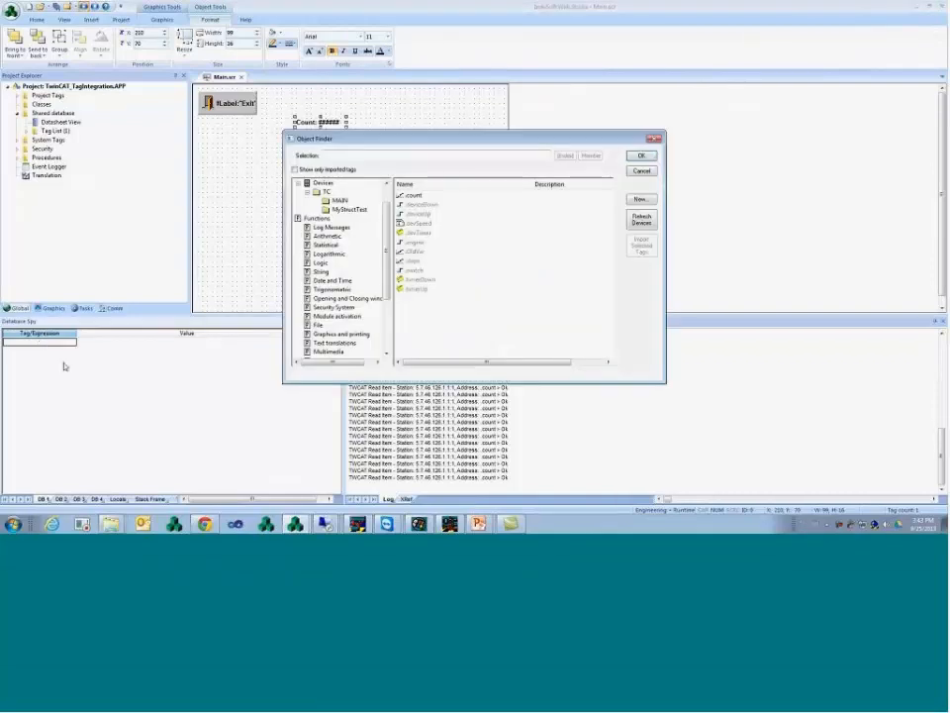
click(430, 213)
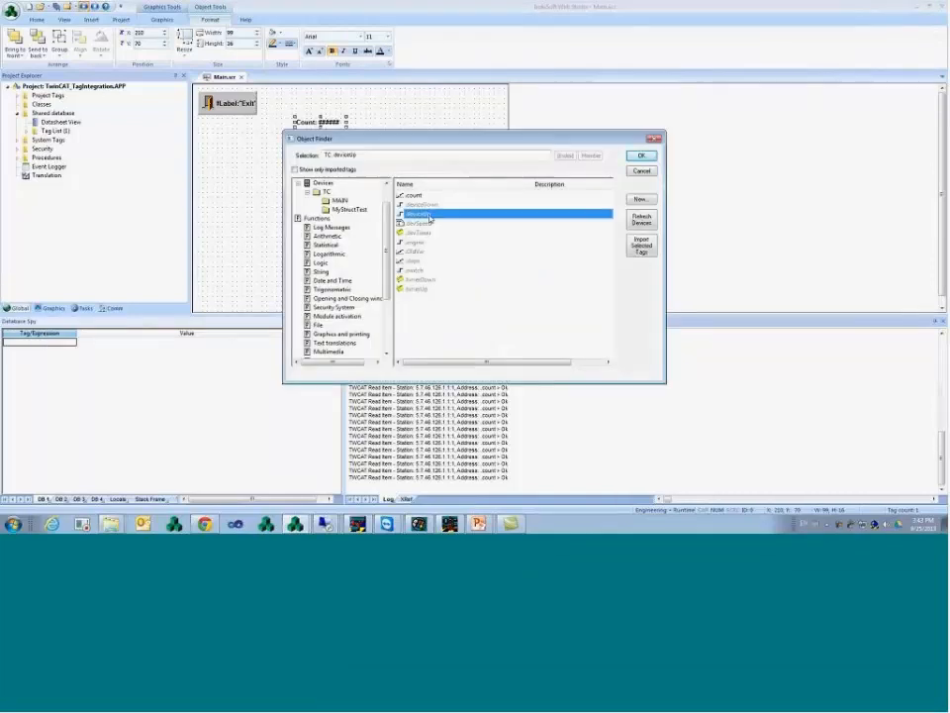
click(434, 205)
ctrl+click(426, 213)
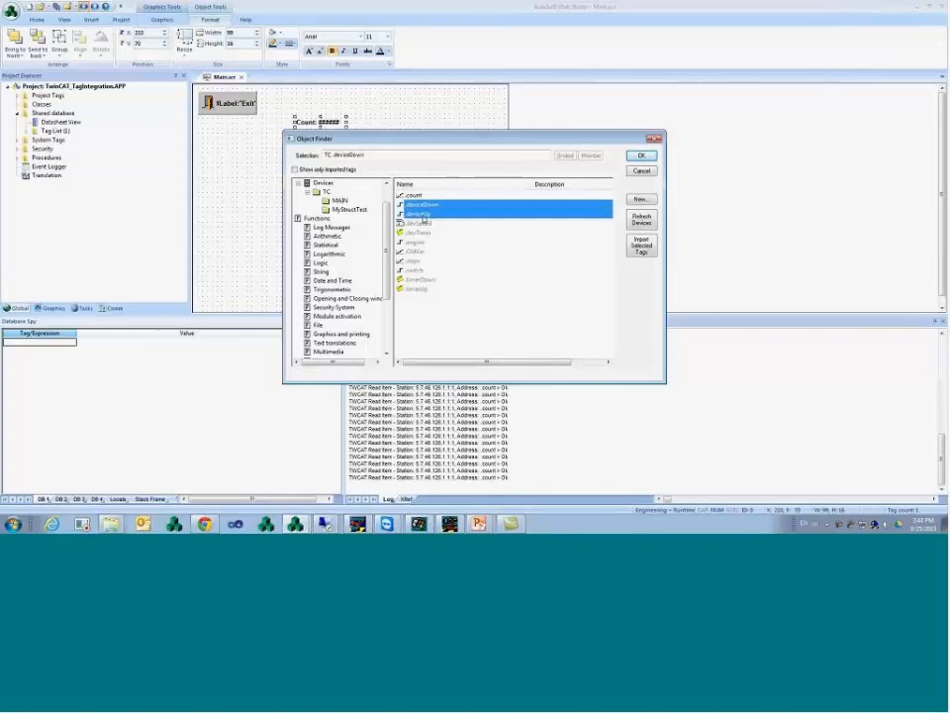
ctrl+click(420, 242)
ctrl+click(420, 251)
ctrl+click(421, 261)
ctrl+click(426, 269)
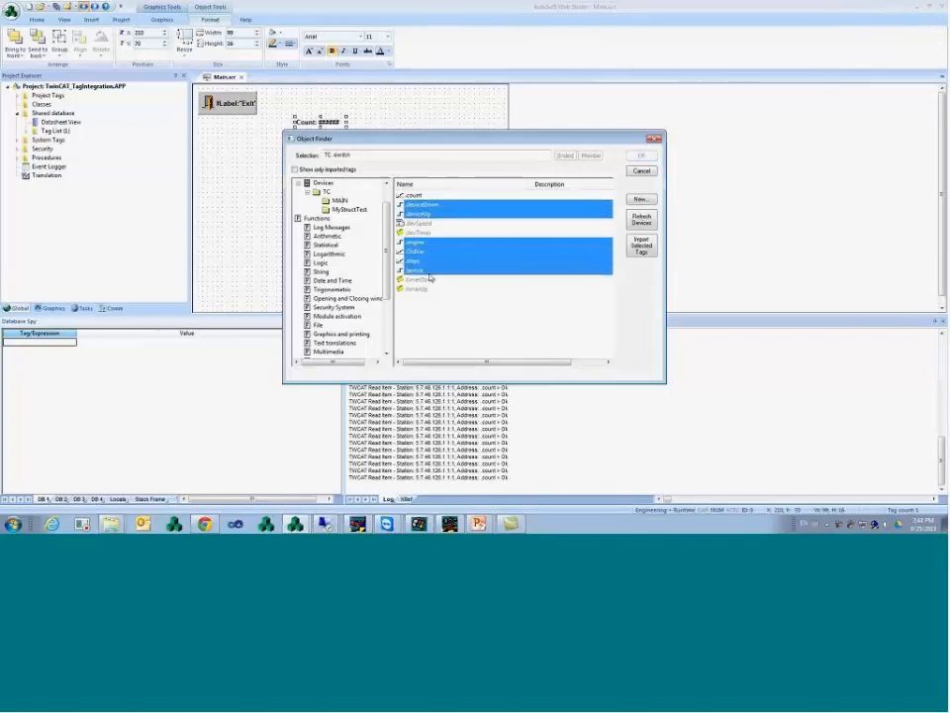
ctrl+click(421, 231)
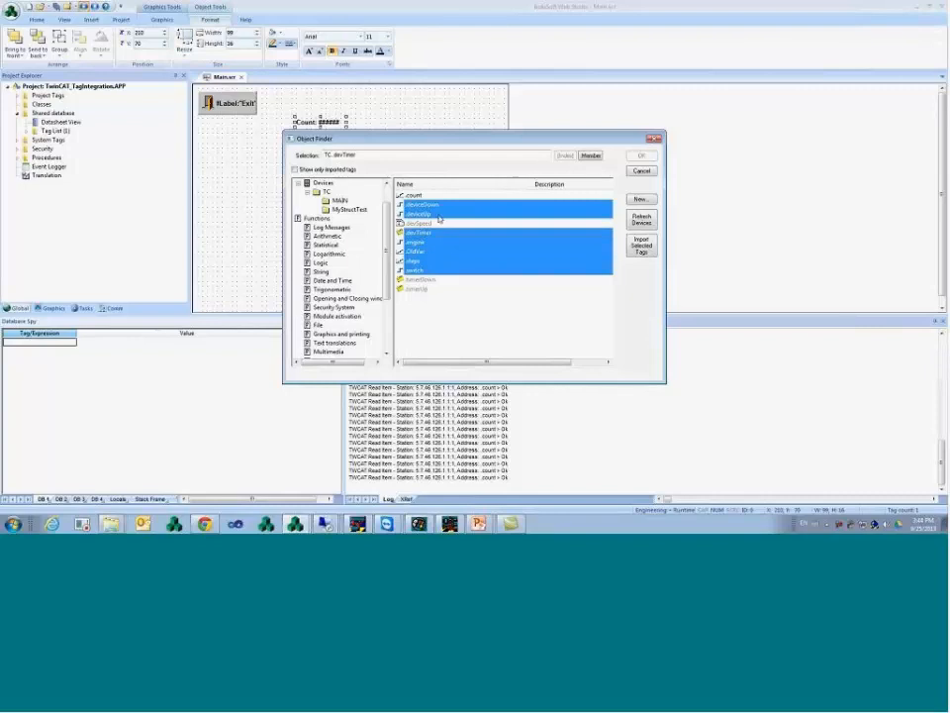
ctrl+click(421, 223)
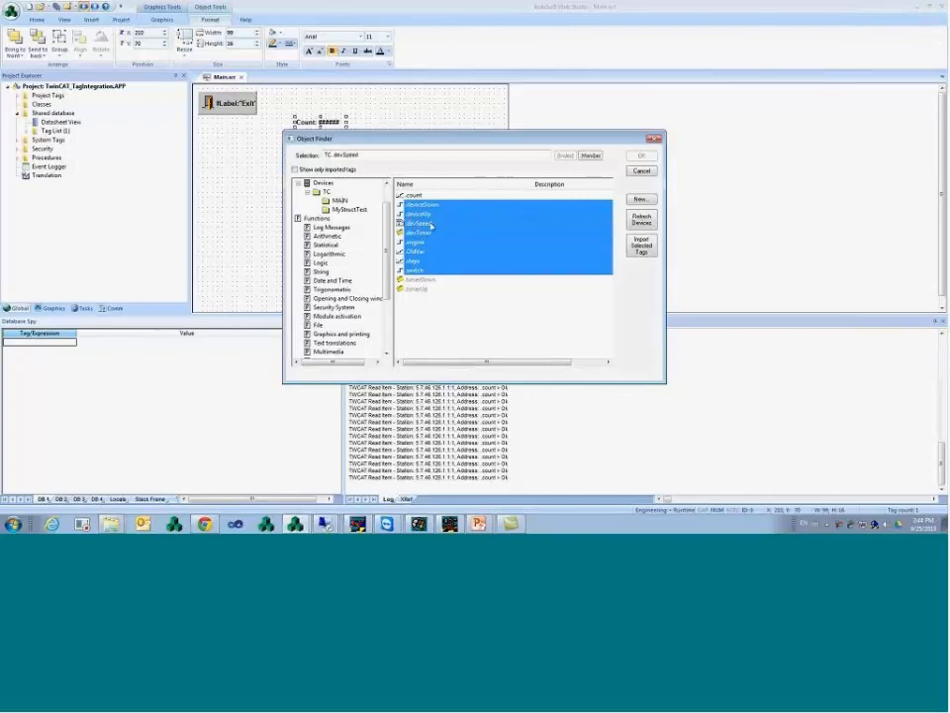
- Import the eight selected TwinCAT tags, confirm the import, and close the tag browser
click(642, 248)
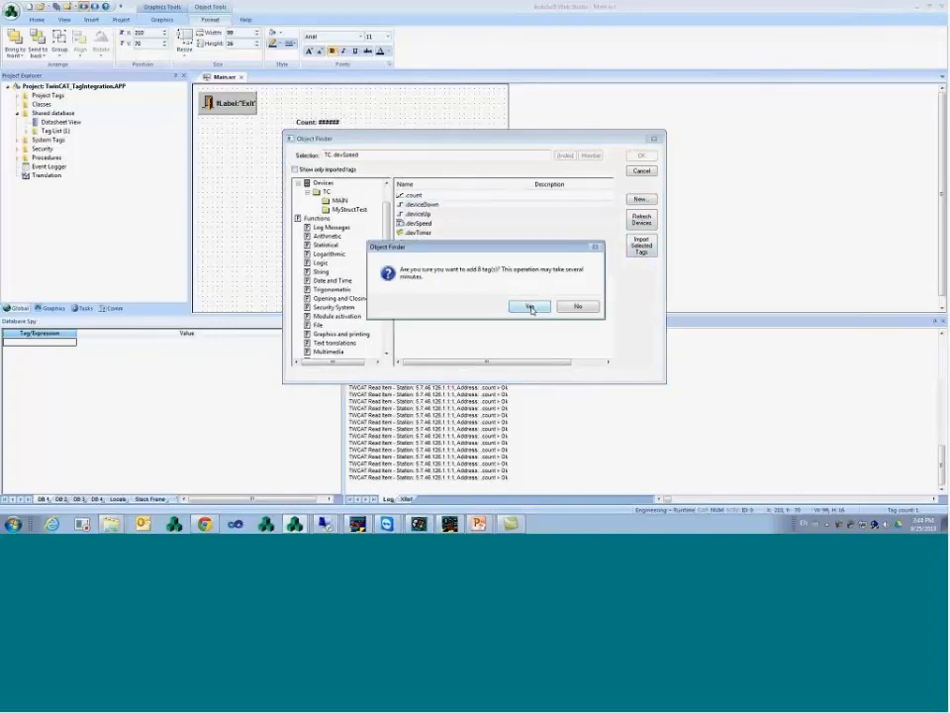
click(531, 308)
click(522, 307)
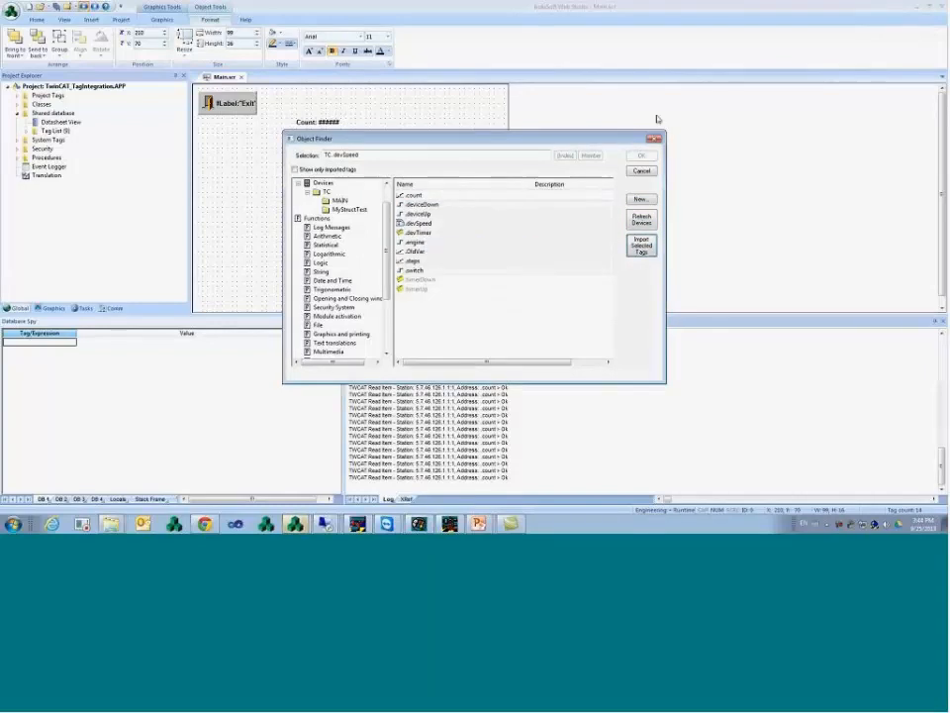
click(642, 170)
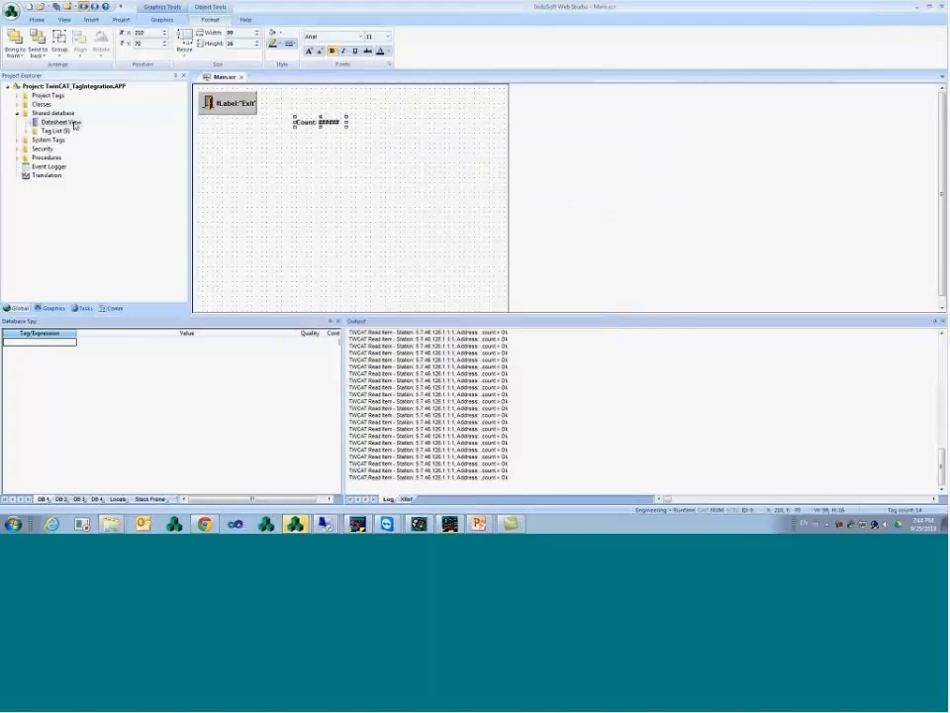
- Review the TC.devTimer, TC.engine and TC.steps tags in the Shared Tags datasheet, noting devTimer's TON class
double_click(61, 122)
click(269, 155)
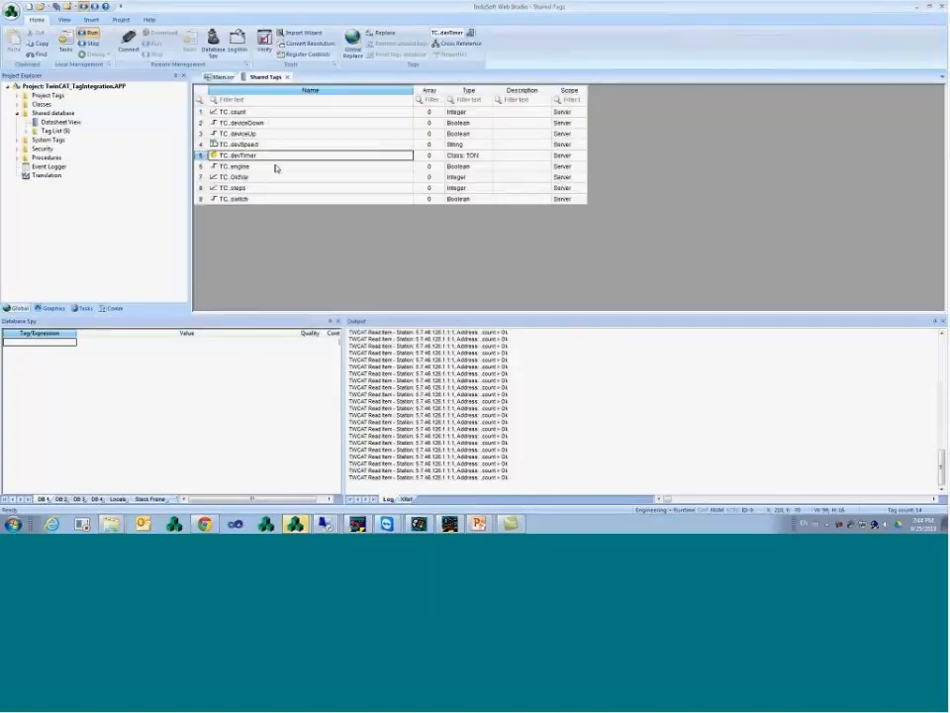
click(276, 168)
click(277, 188)
click(470, 155)
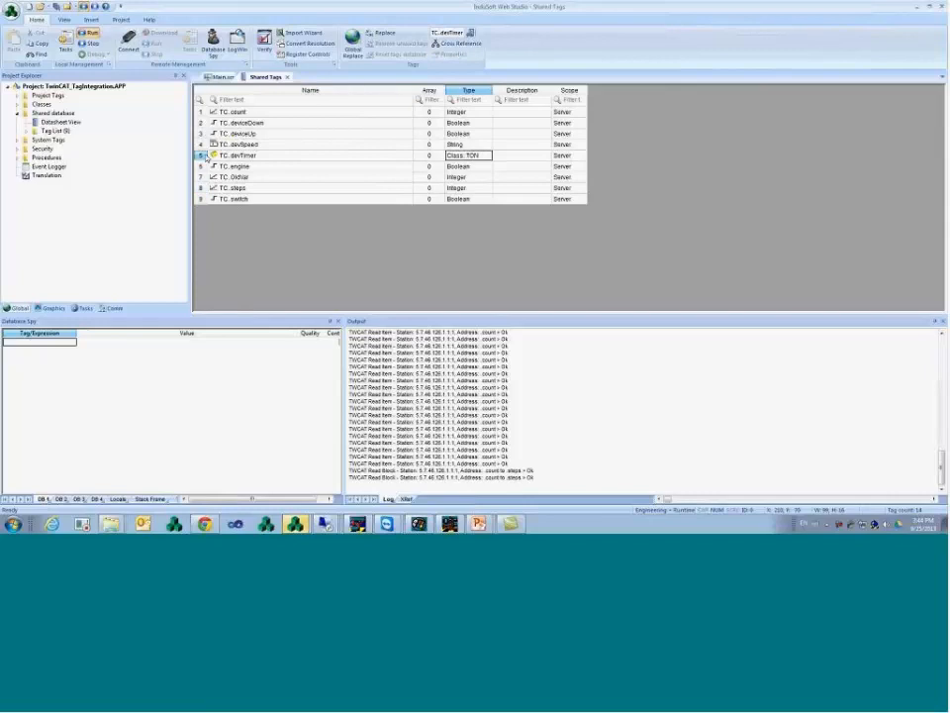
click(204, 156)
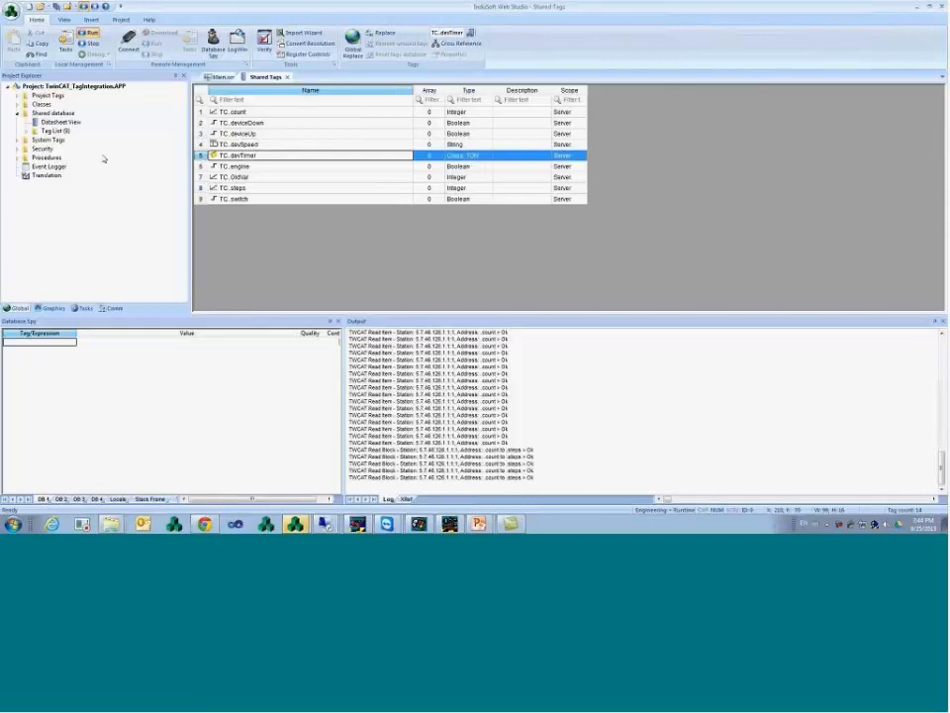
- Inspect the TON class members, then drag the imported TC tags into Database Spy for live watch
click(17, 104)
click(27, 112)
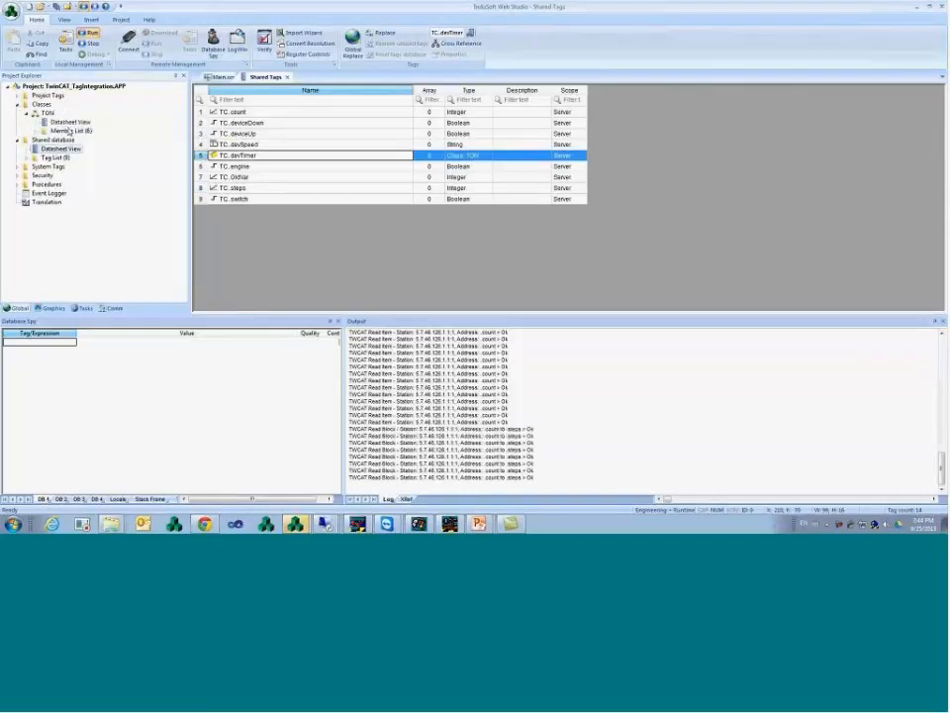
double_click(68, 121)
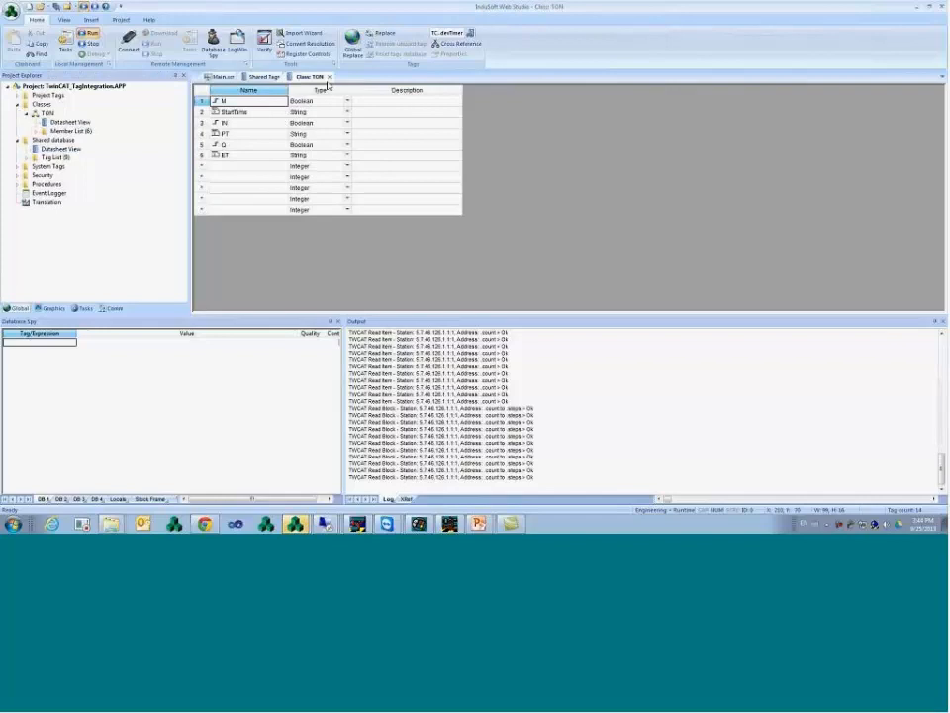
click(330, 77)
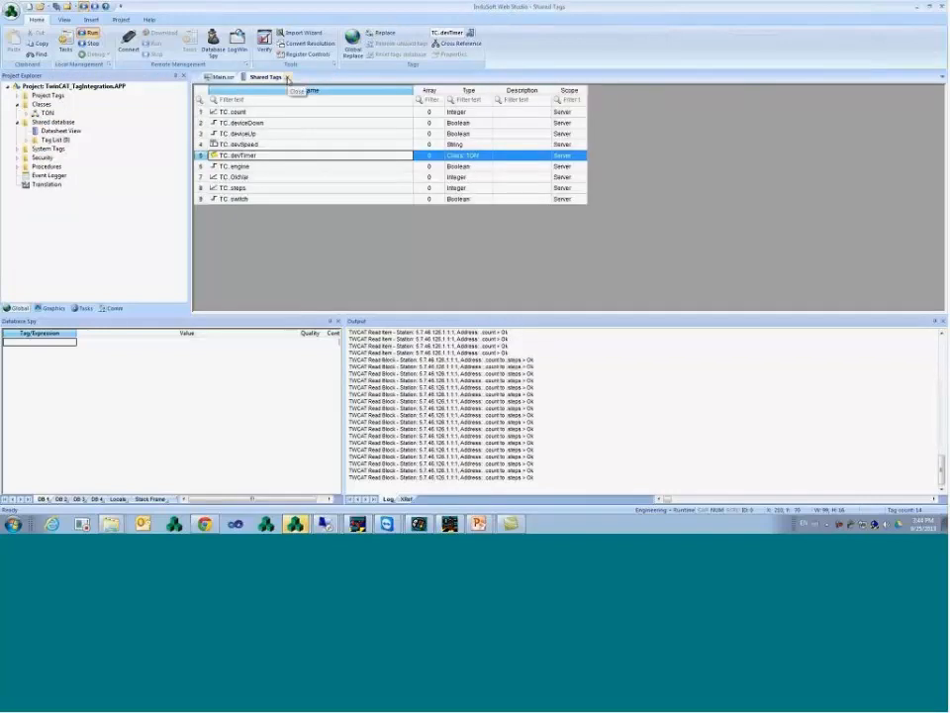
drag(273, 122, 61, 341)
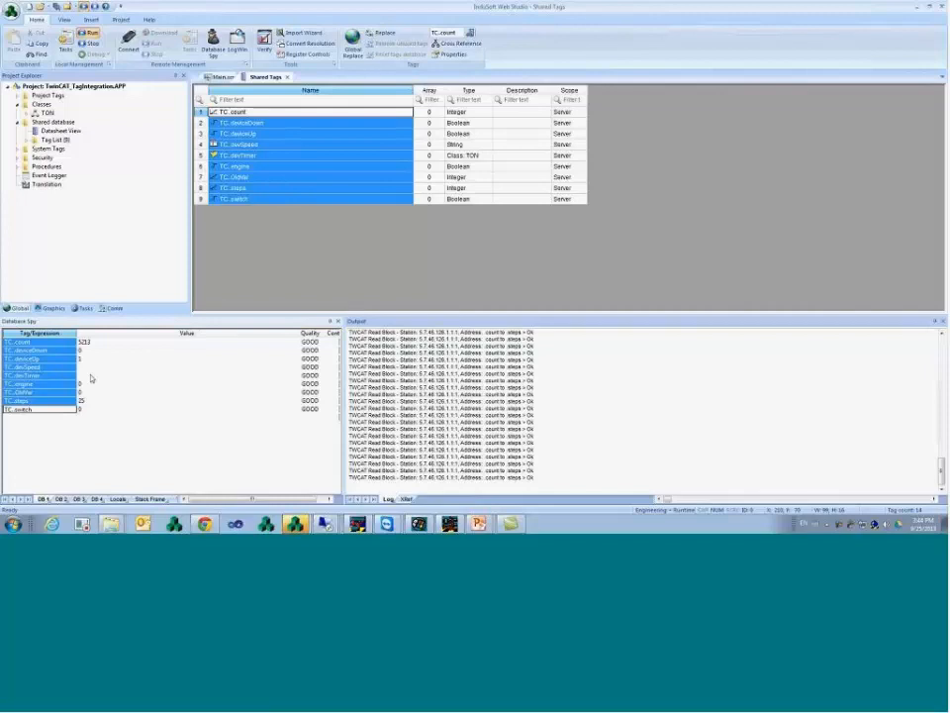
- Change the TC.devTimer watch entry in Database Spy to TC.devTimer.ET
click(66, 375)
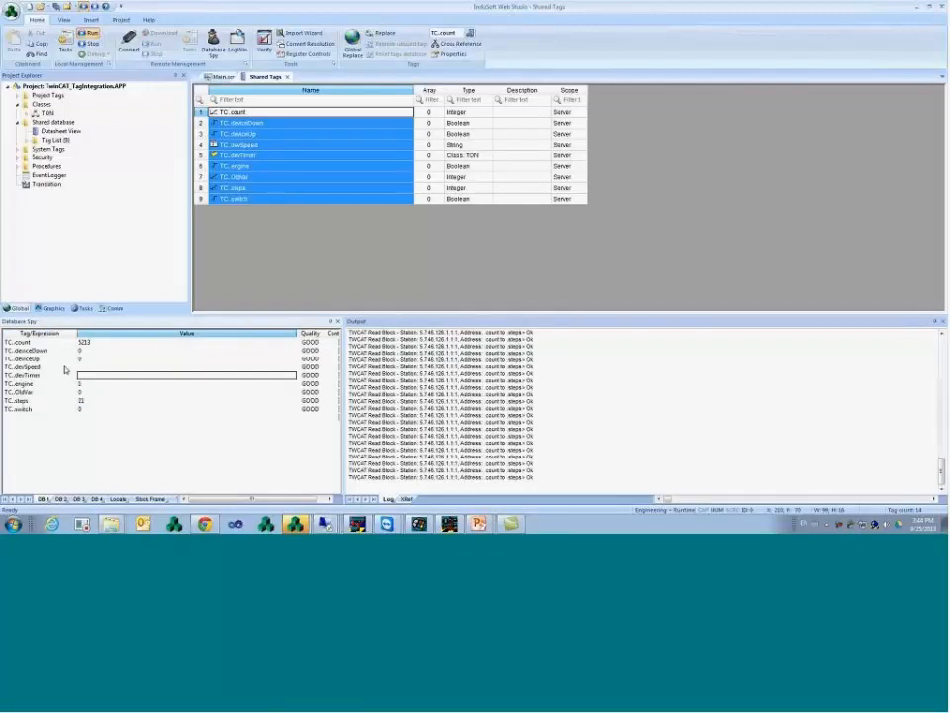
click(70, 377)
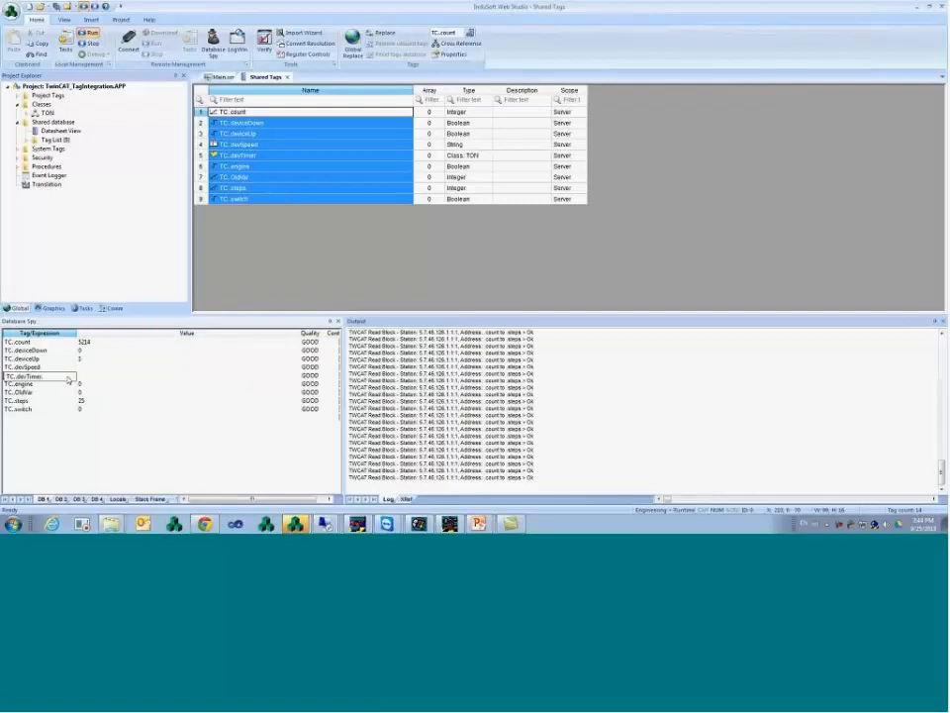
text(.ET)
key(Return)
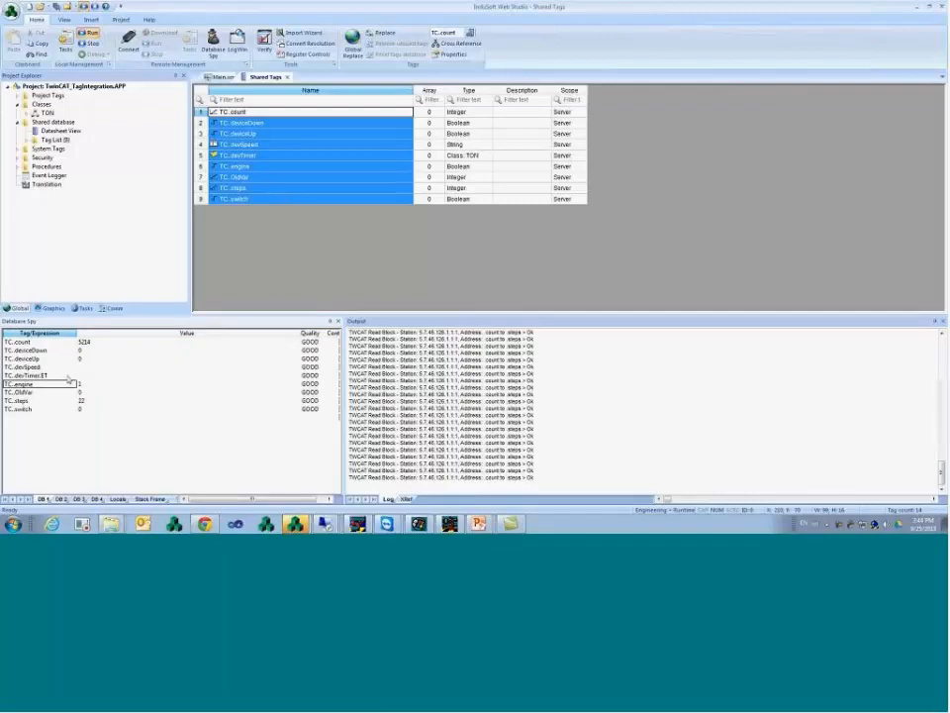
right_click(70, 378)
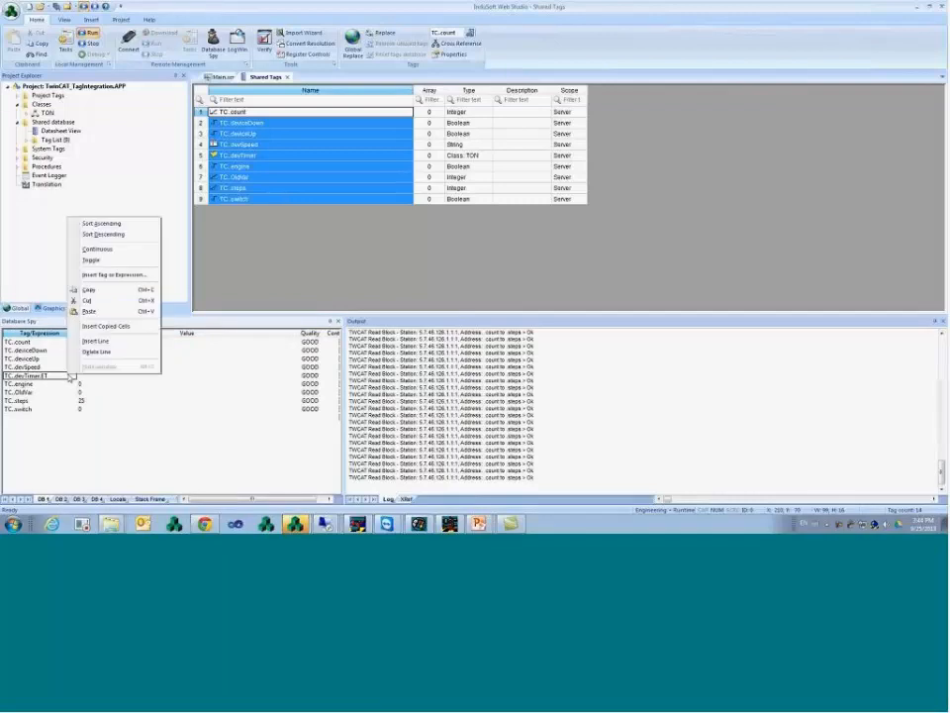
click(91, 378)
click(60, 377)
click(99, 378)
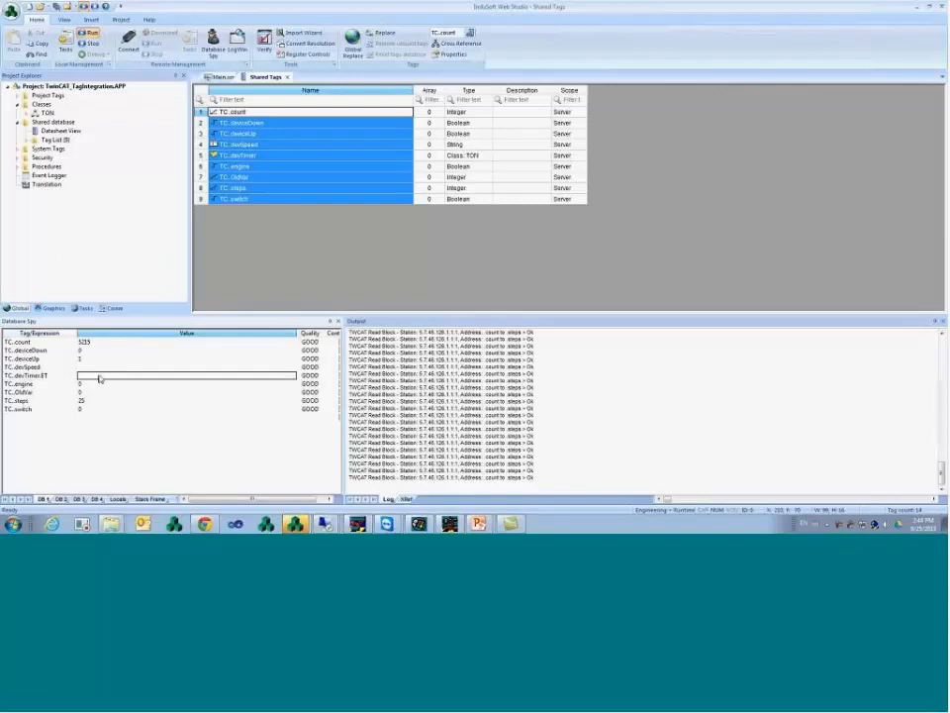
- Add TC.devTimer.PT to Database Spy via Insert Tag or Expression
right_click(60, 377)
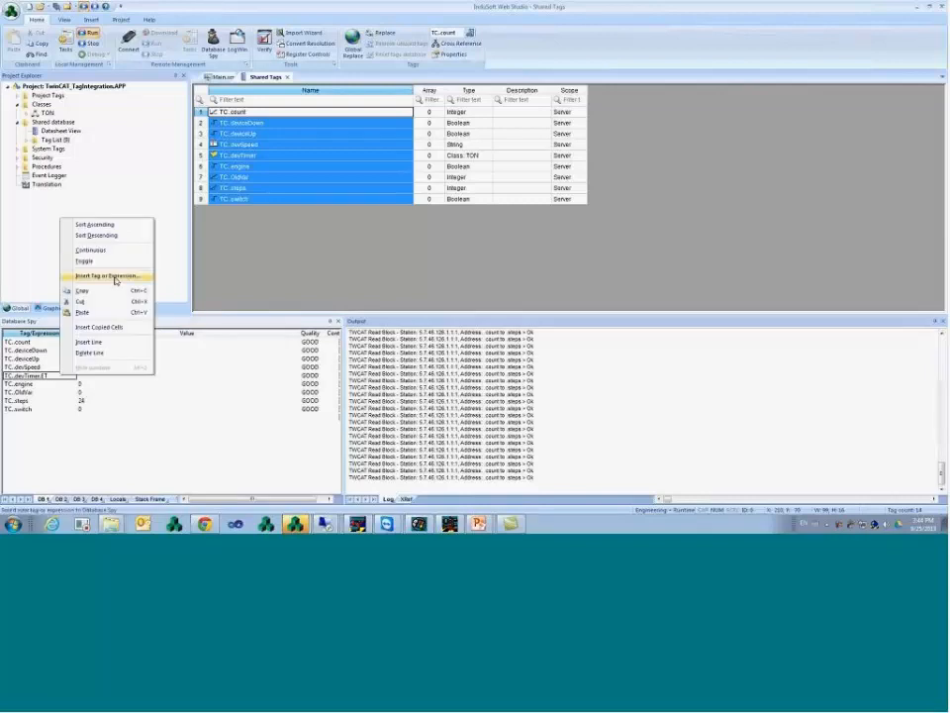
click(111, 277)
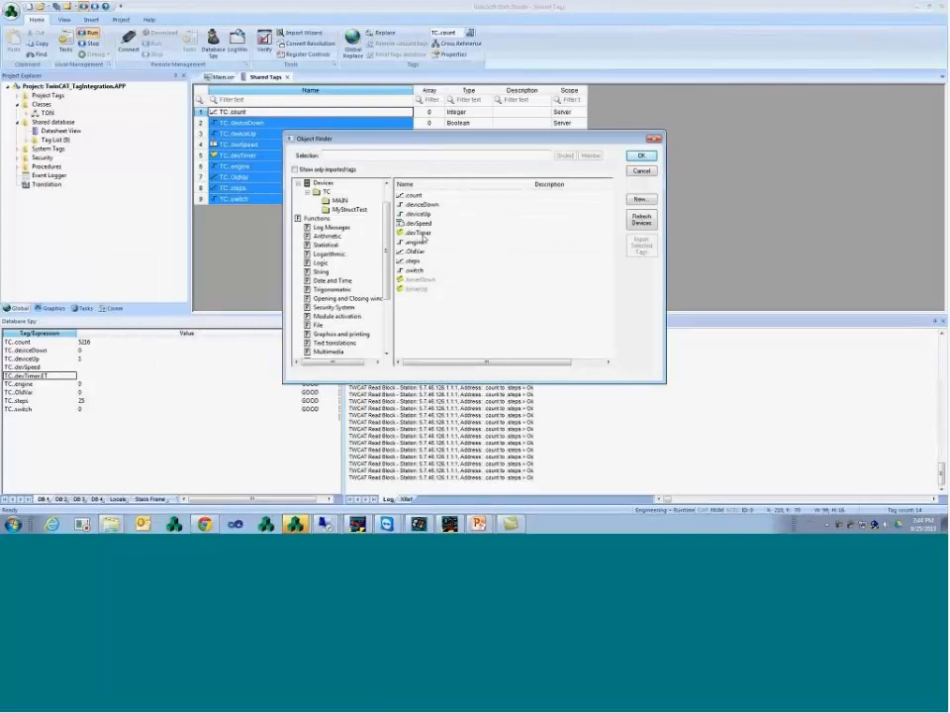
double_click(421, 234)
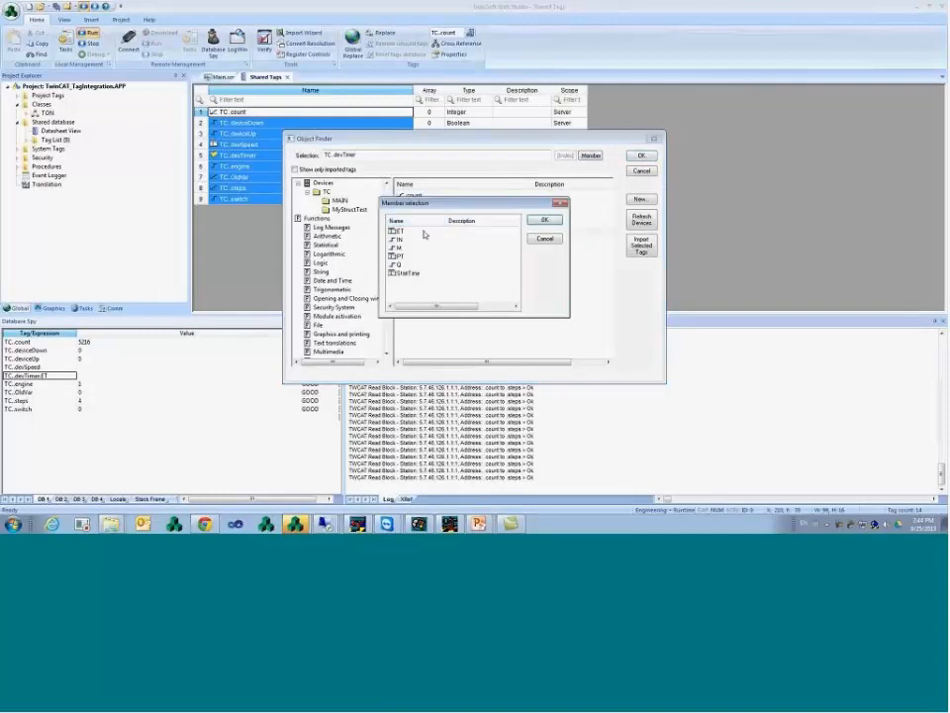
click(406, 256)
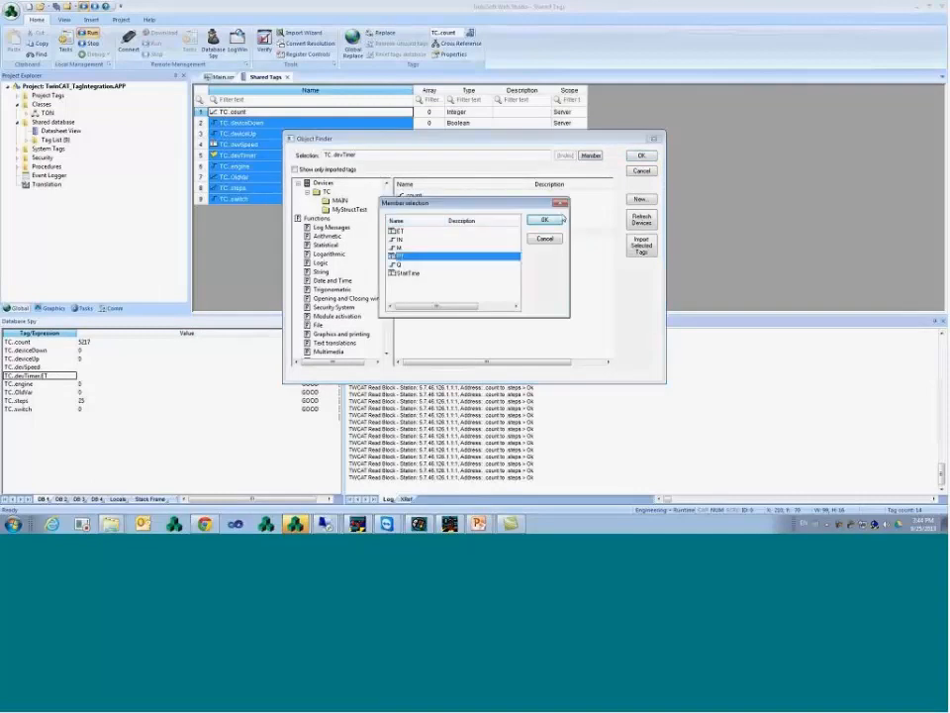
click(563, 219)
click(640, 156)
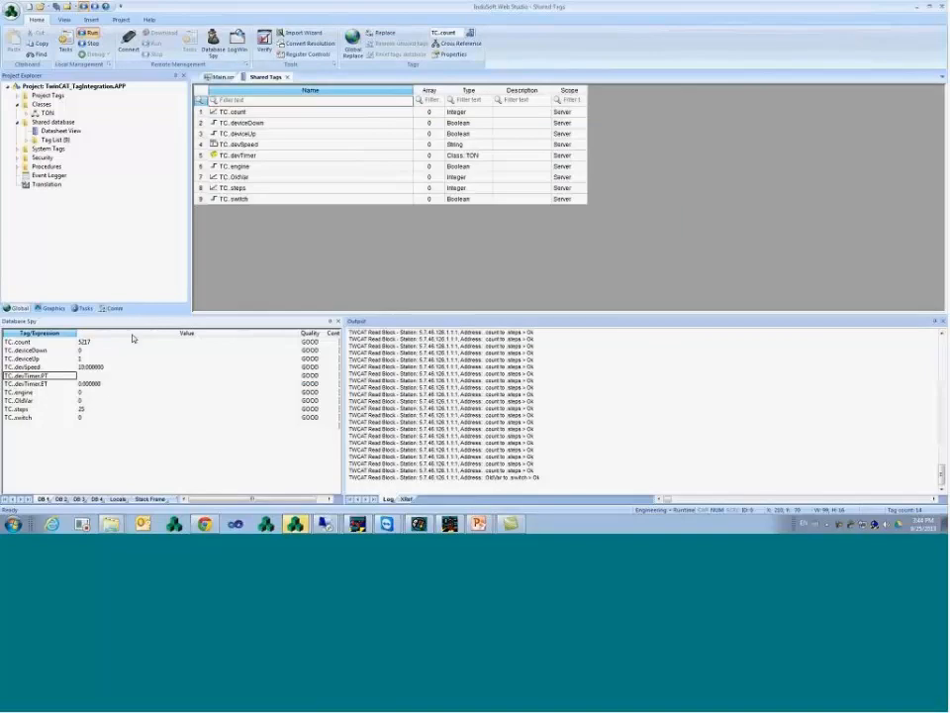
click(105, 376)
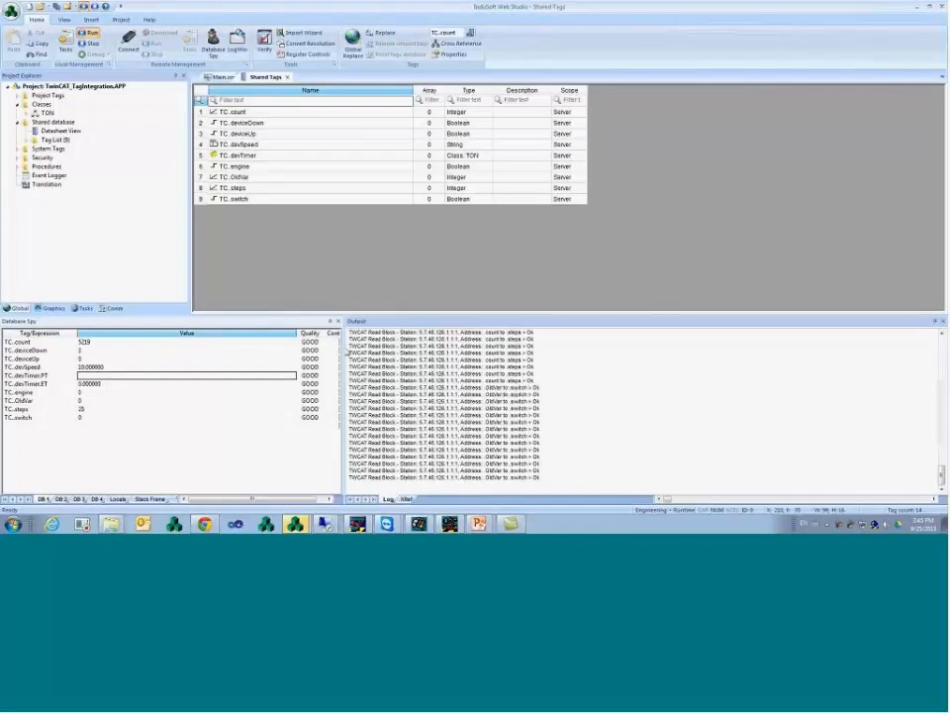
- Dock Database Spy beside the Output log, widen it to show values, and return to Main.scr
drag(344, 353, 346, 352)
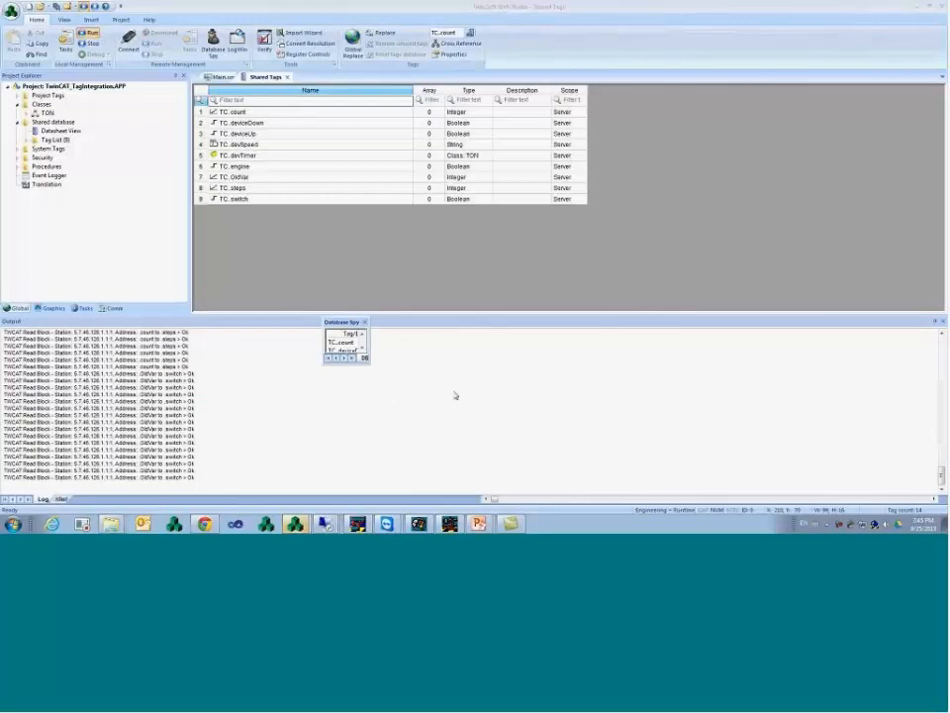
mouse_move(455, 395)
mouse_down()
mouse_move(440, 401)
mouse_move(461, 409)
mouse_up()
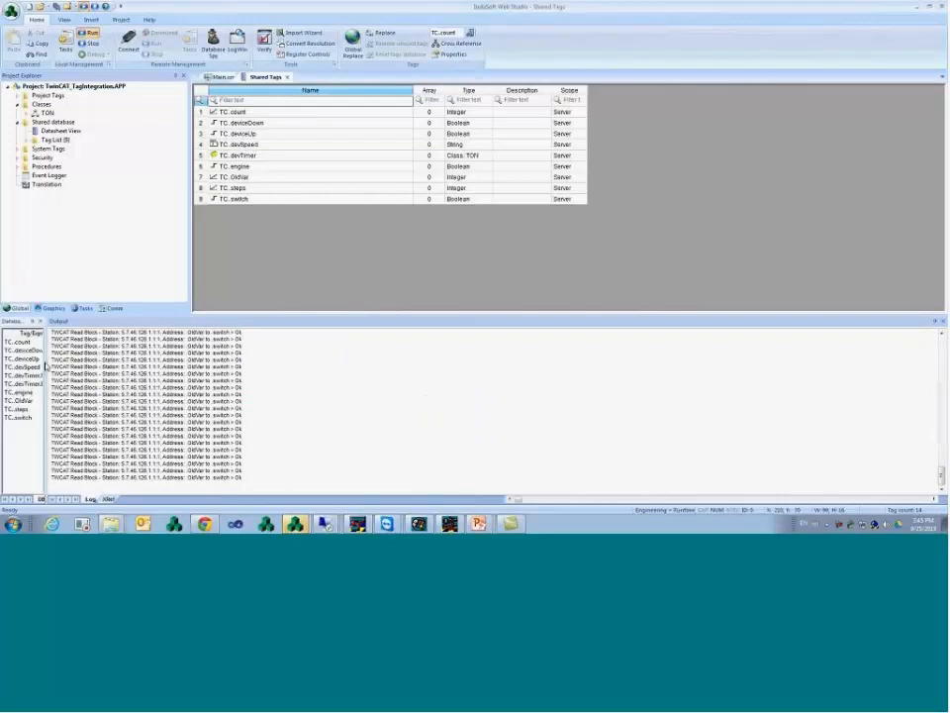
drag(44, 366, 281, 374)
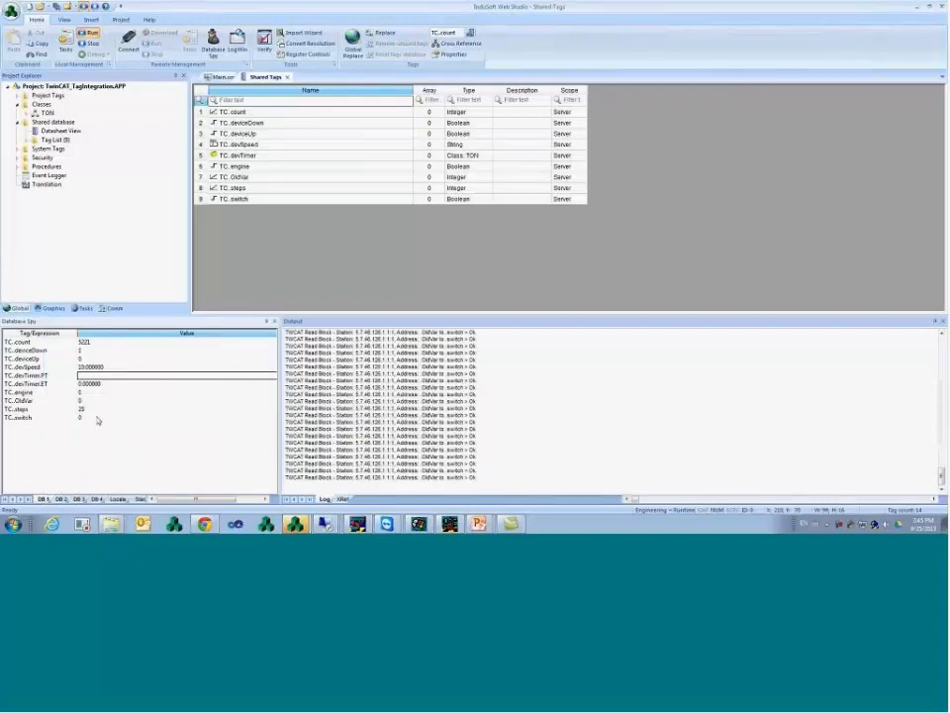
click(96, 410)
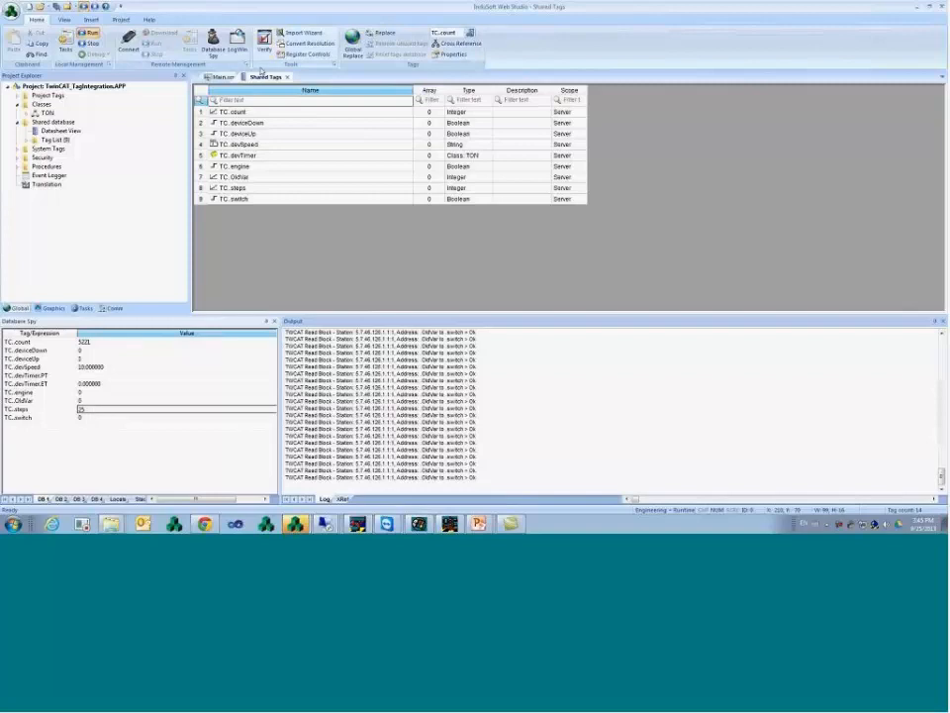
click(220, 76)
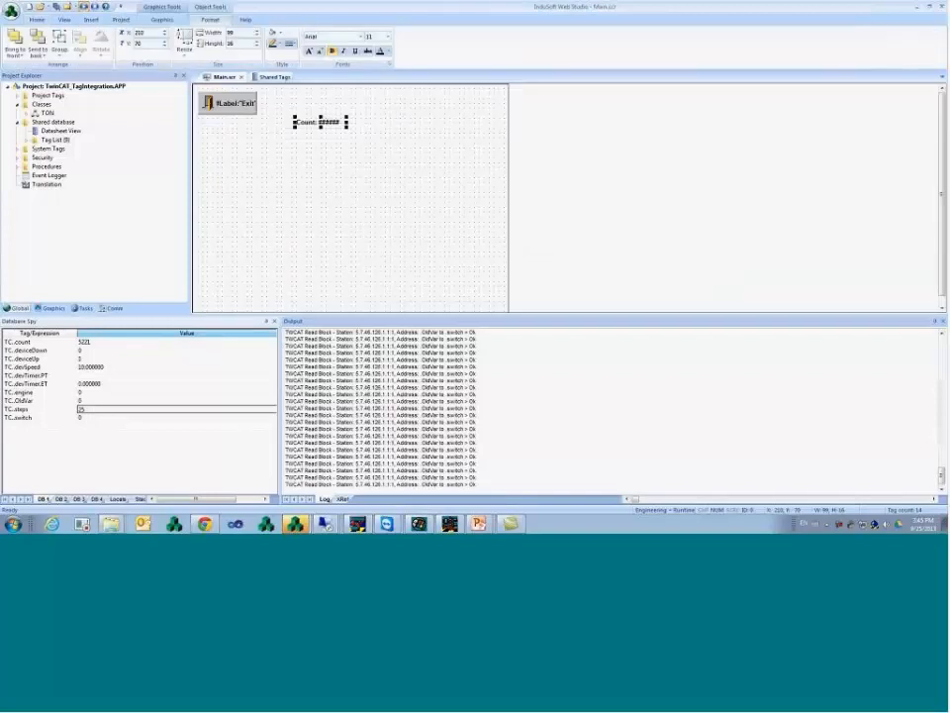
- Copy the Count text just below itself, link the copy to TC.steps, and change its caption to Steps
click(161, 19)
drag(330, 126, 331, 146)
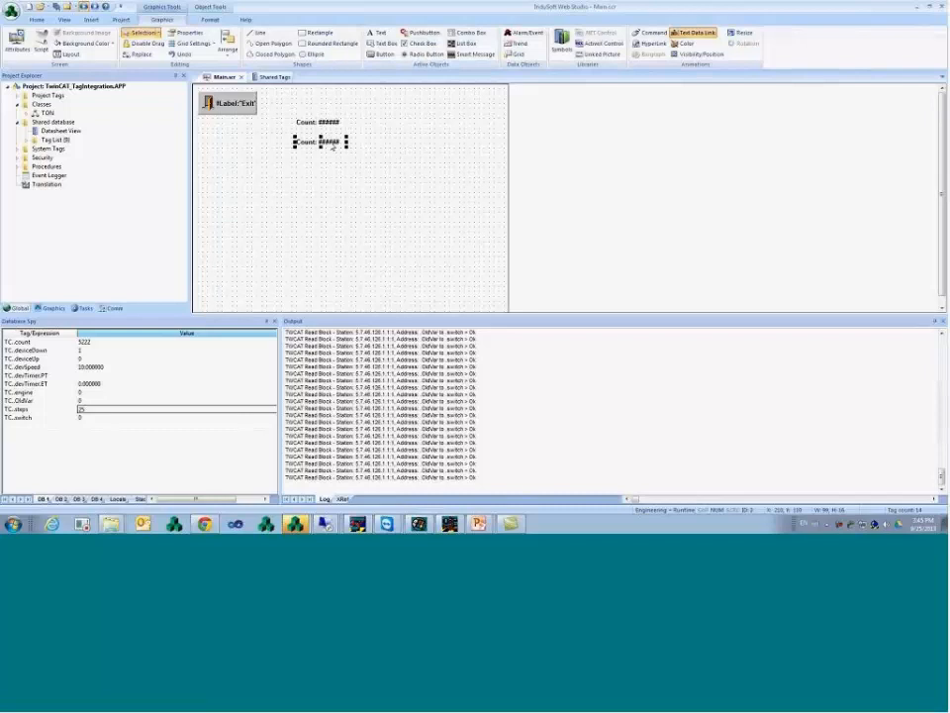
double_click(331, 145)
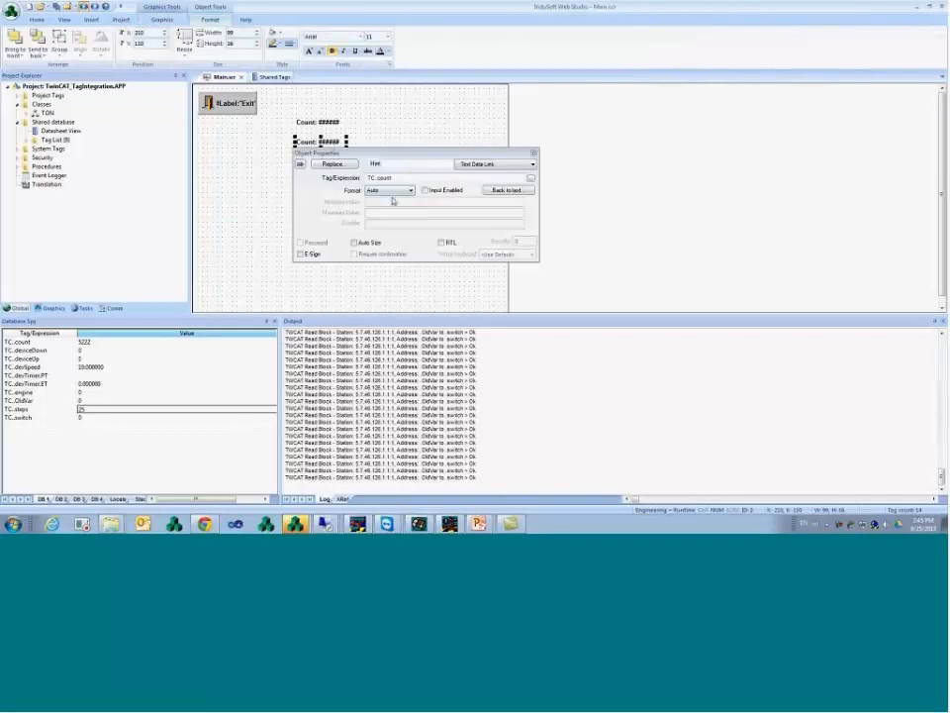
click(530, 178)
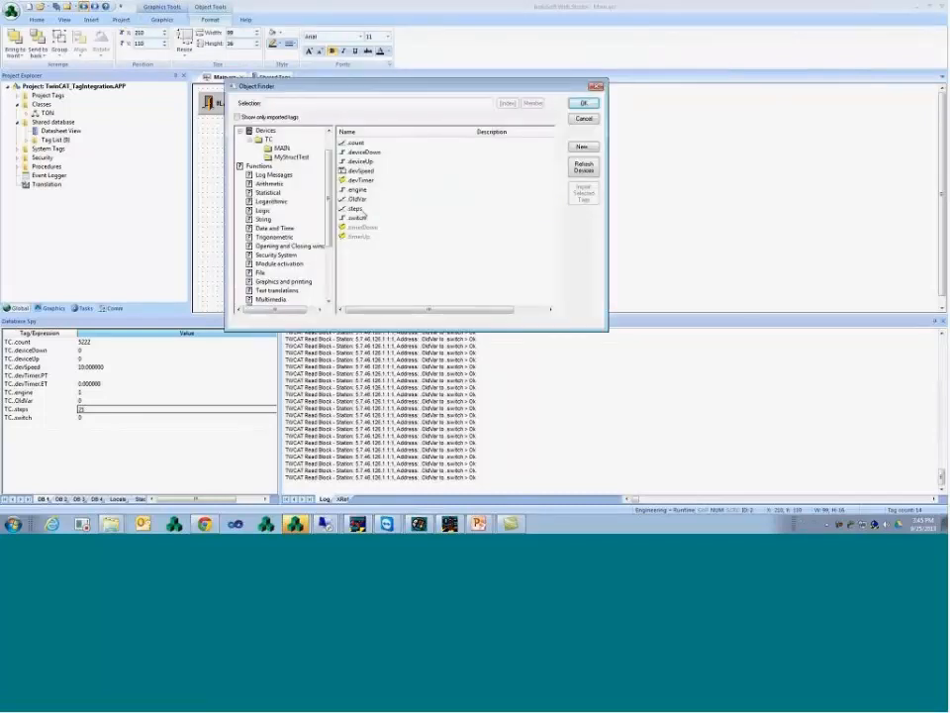
click(355, 208)
click(585, 105)
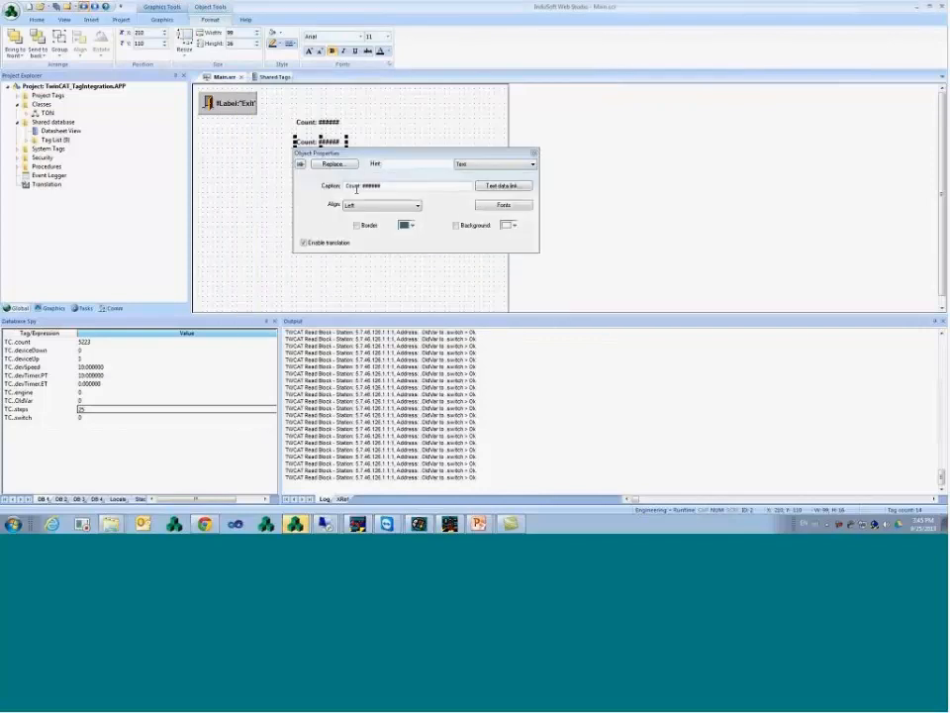
double_click(352, 185)
text(Steps)
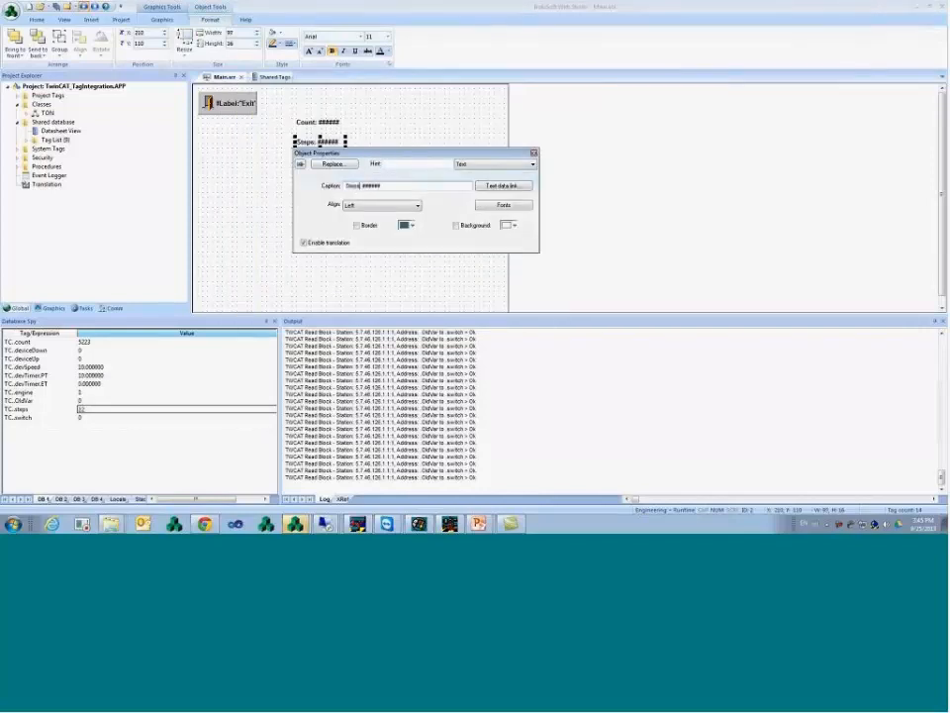
click(251, 158)
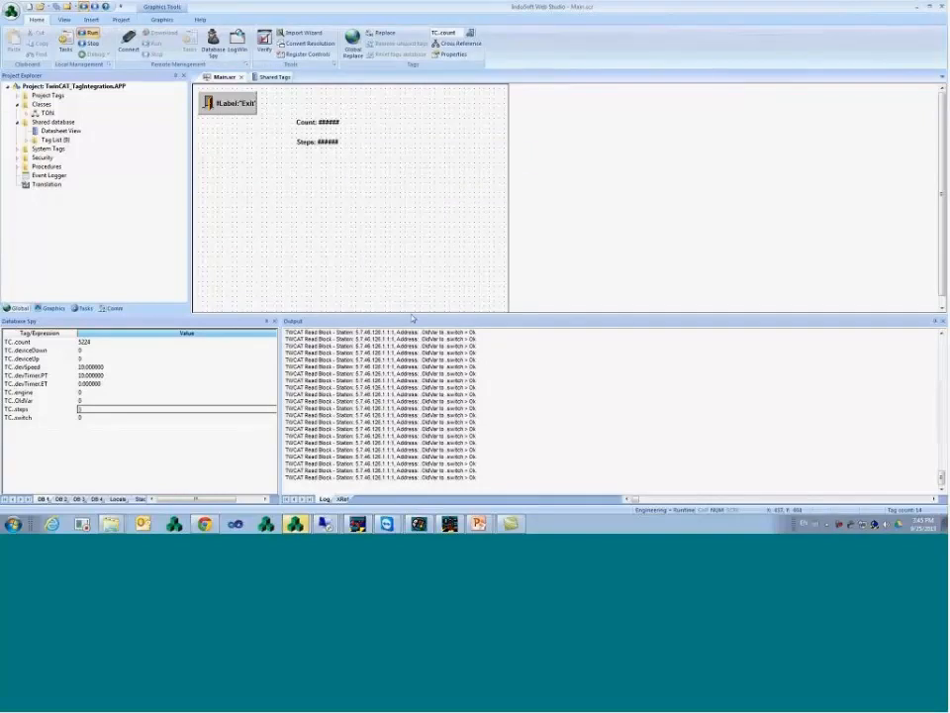
- Bring up the running Project Name window showing live Count (5230) and Steps (10) values
click(295, 523)
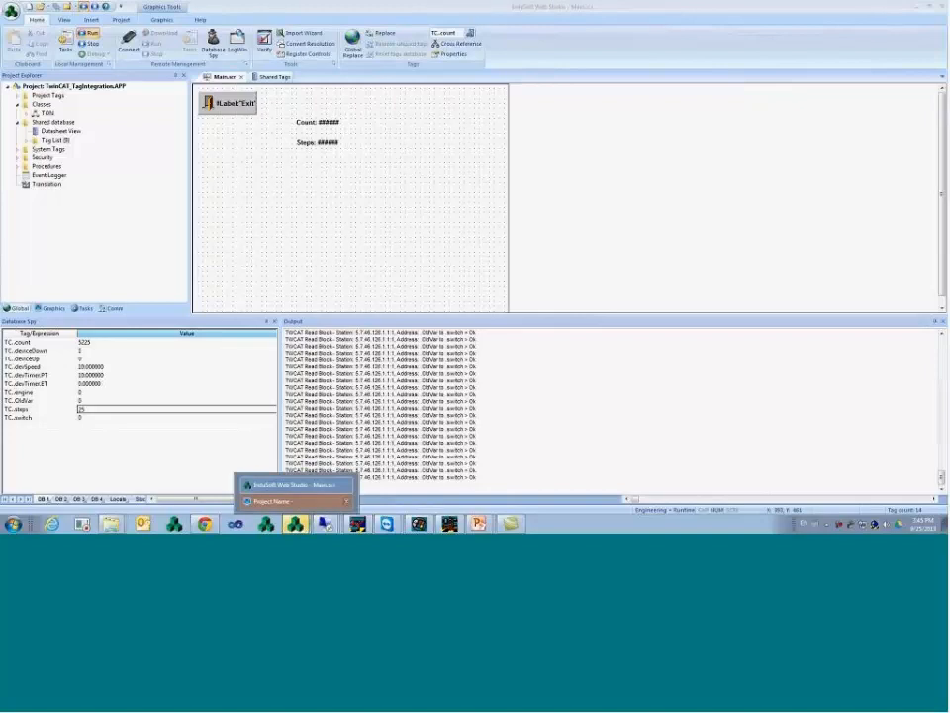
click(295, 501)
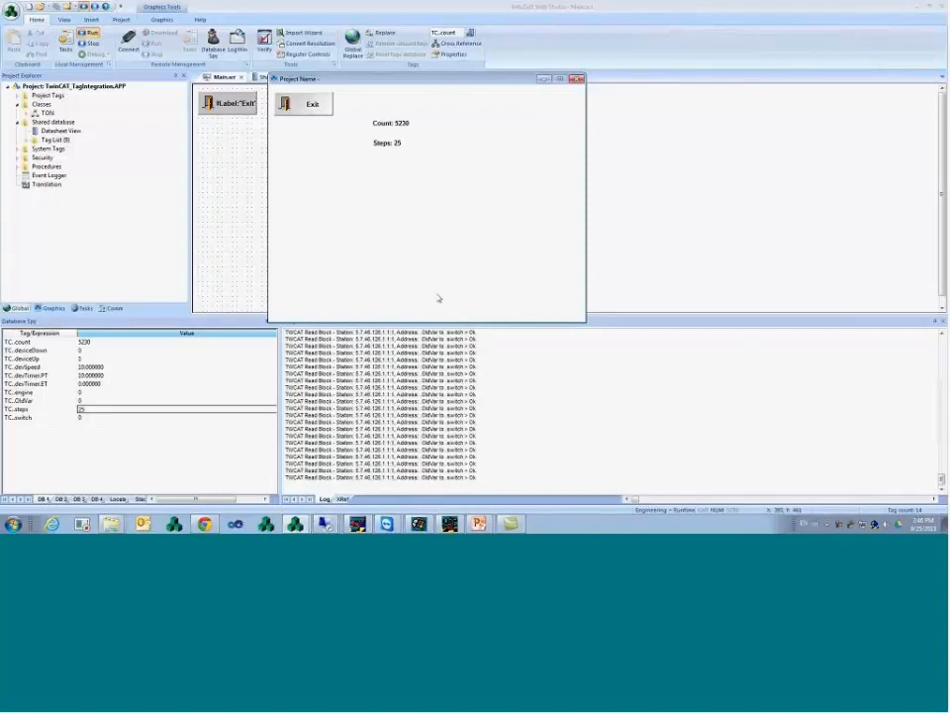
- Return to the PowerPoint slide show and advance to the Address Field tag integration slide
mouse_move(480, 525)
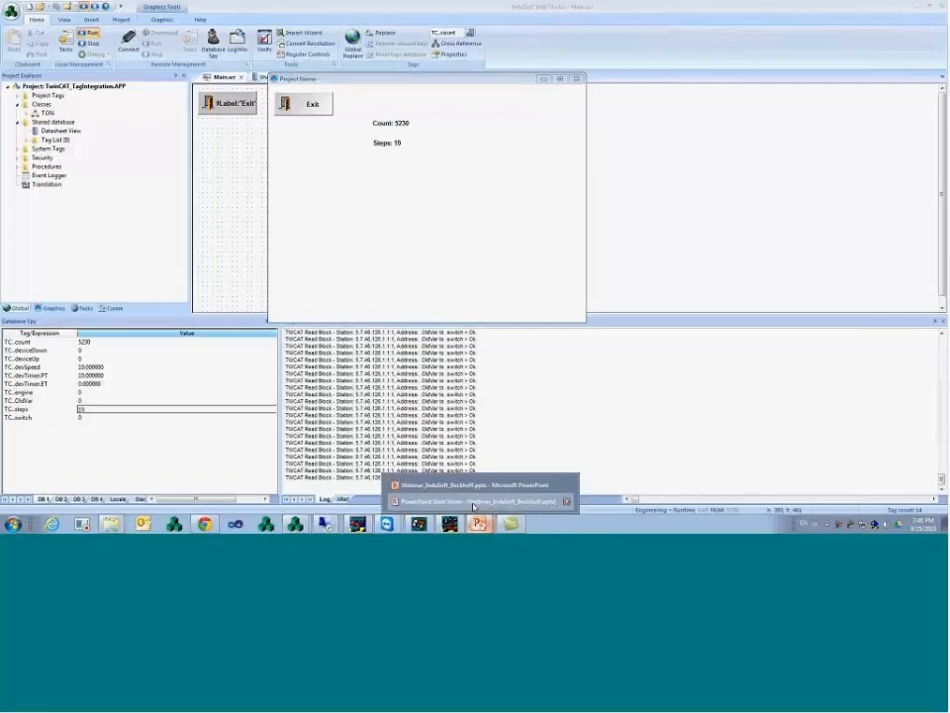
click(465, 501)
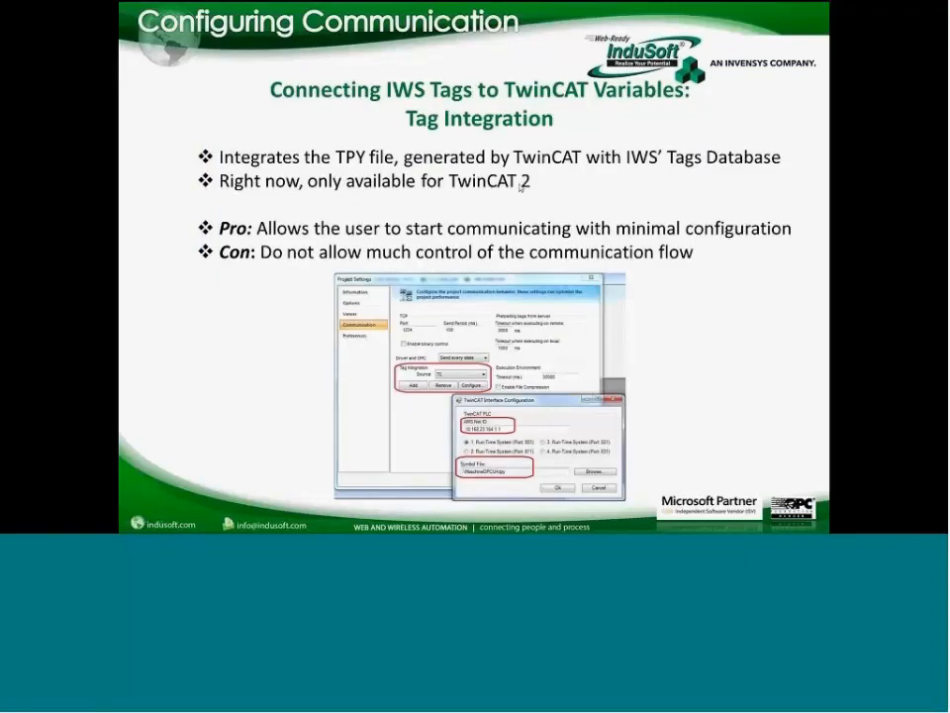
click(519, 188)
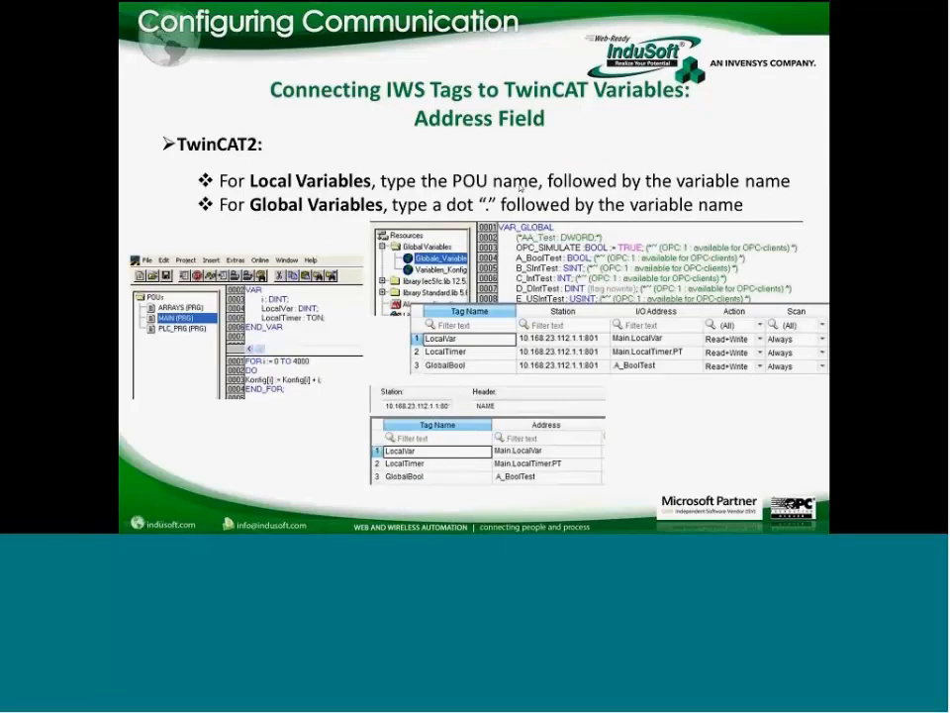
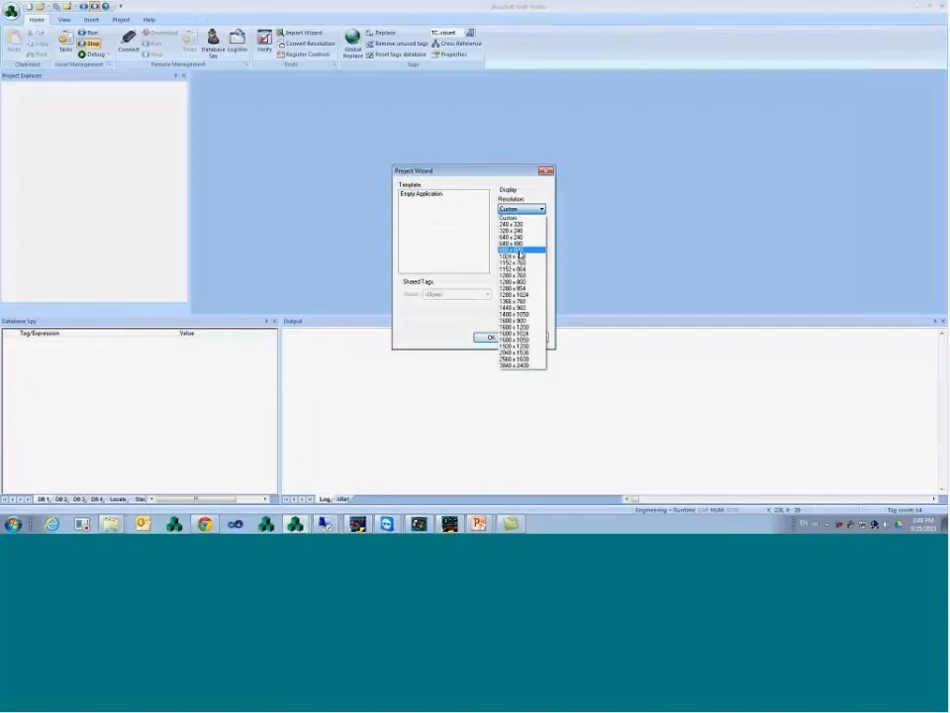
- Create the new project at 640 x 480 resolution
click(518, 243)
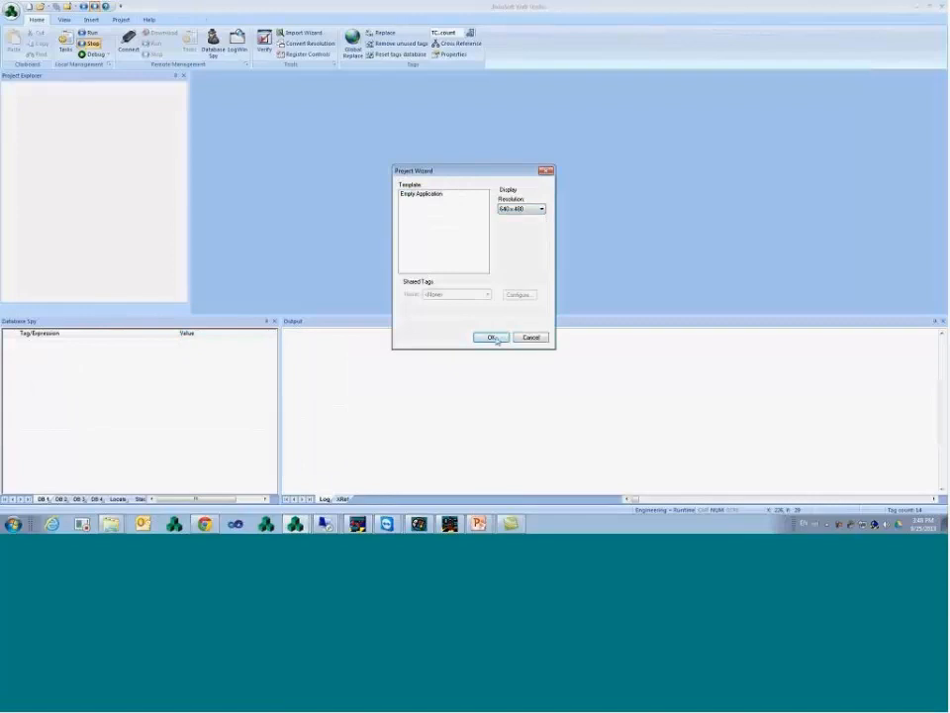
click(492, 337)
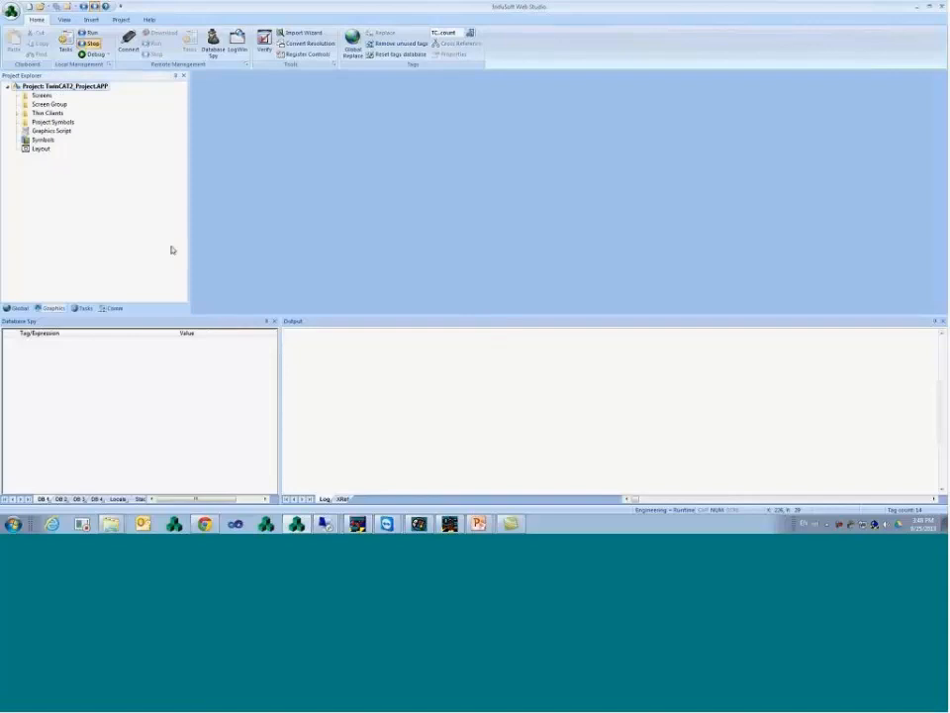
click(112, 307)
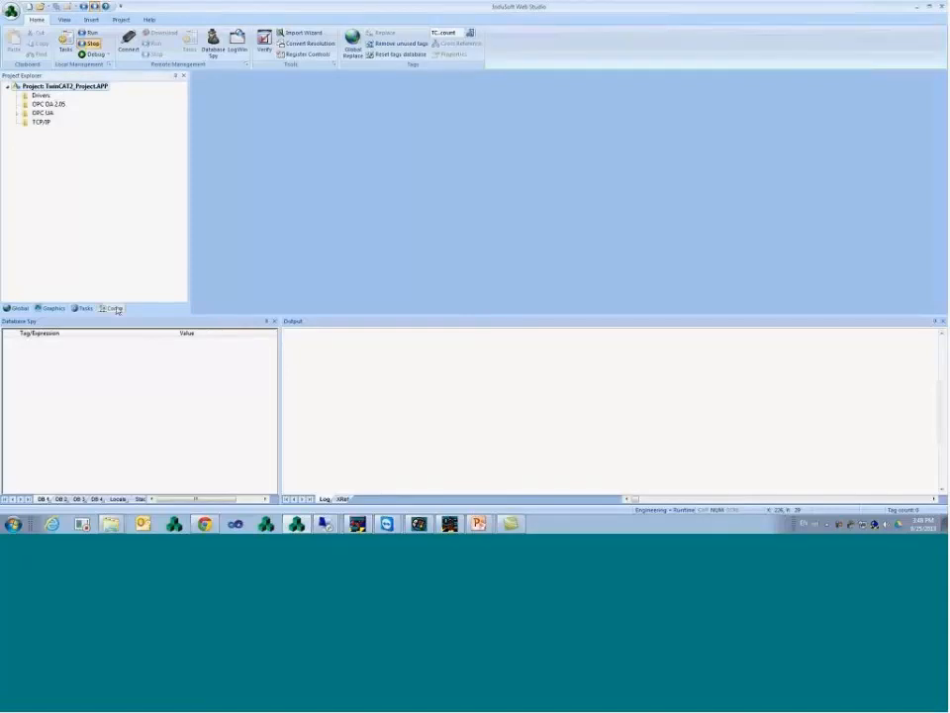
- Add the TWCAT communication driver and expand it to reveal its MAIN DRIVER SHEET
right_click(44, 95)
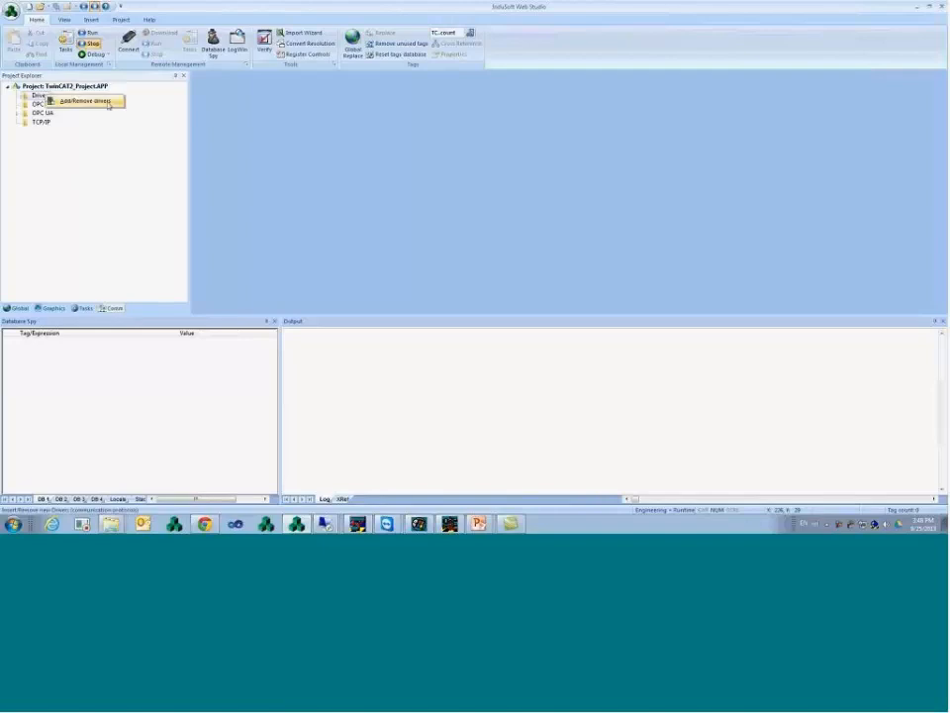
click(85, 101)
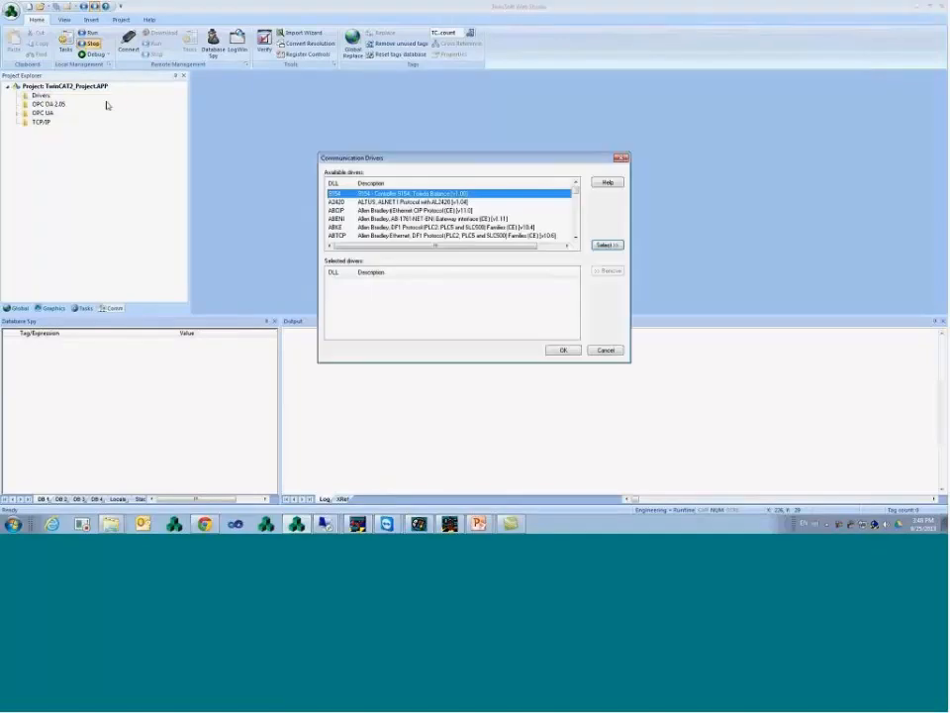
text(tw)
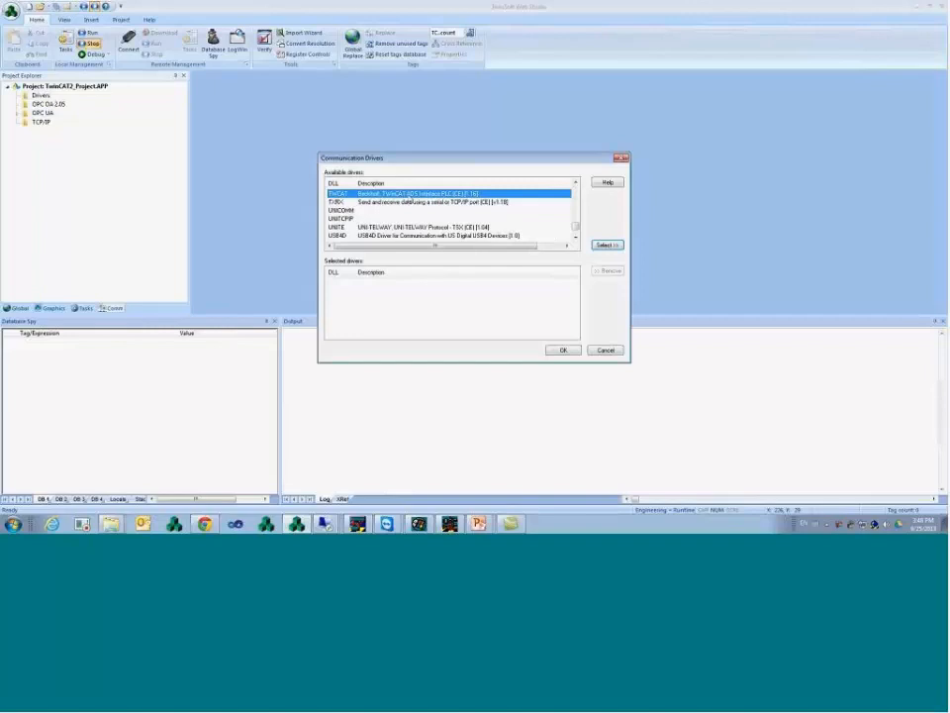
double_click(403, 193)
click(563, 351)
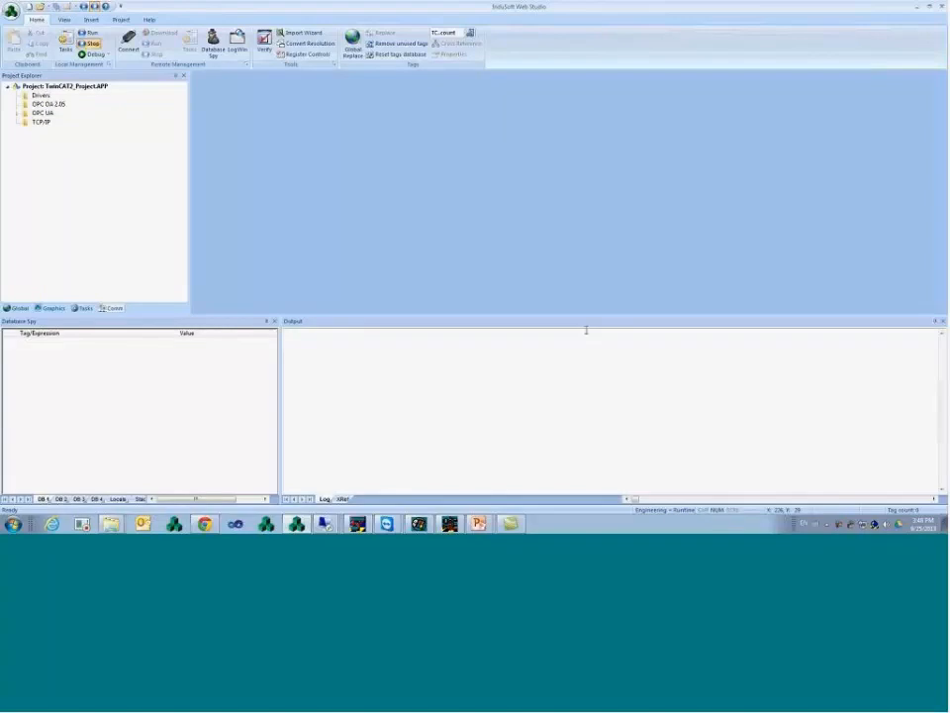
click(21, 95)
click(27, 104)
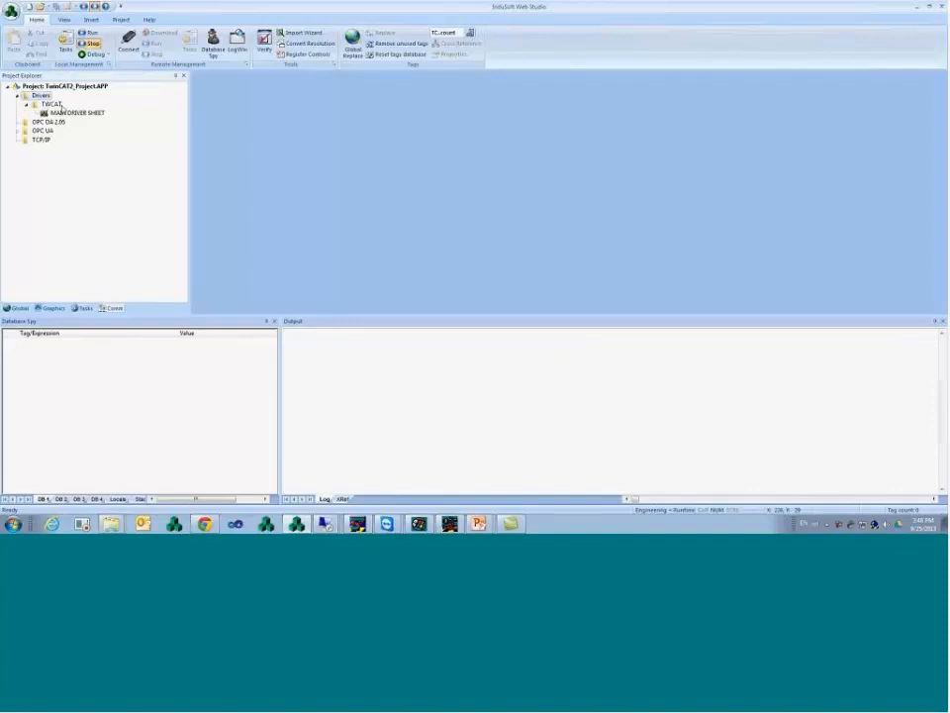
- Open the TWCAT MAIN DRIVER SHEET and point out row 1's Station and I/O Address fields
double_click(75, 114)
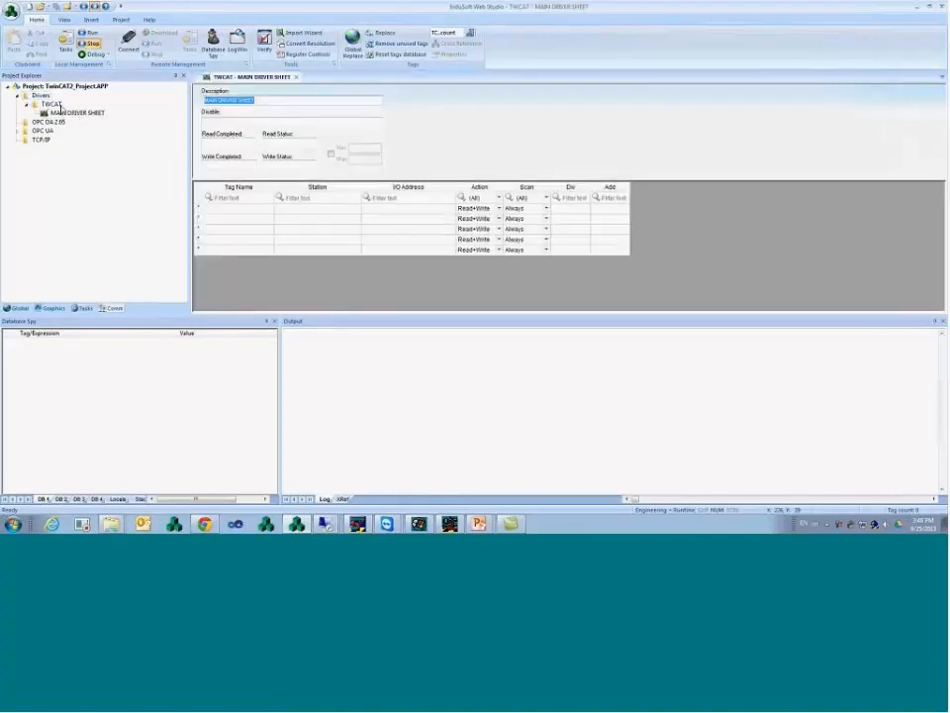
right_click(63, 106)
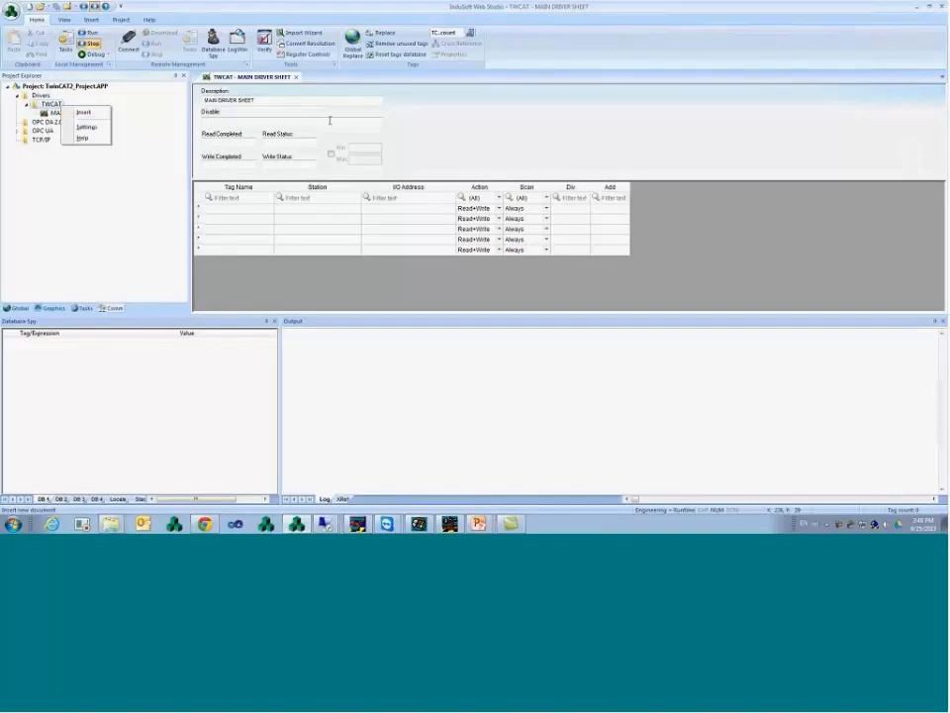
click(313, 208)
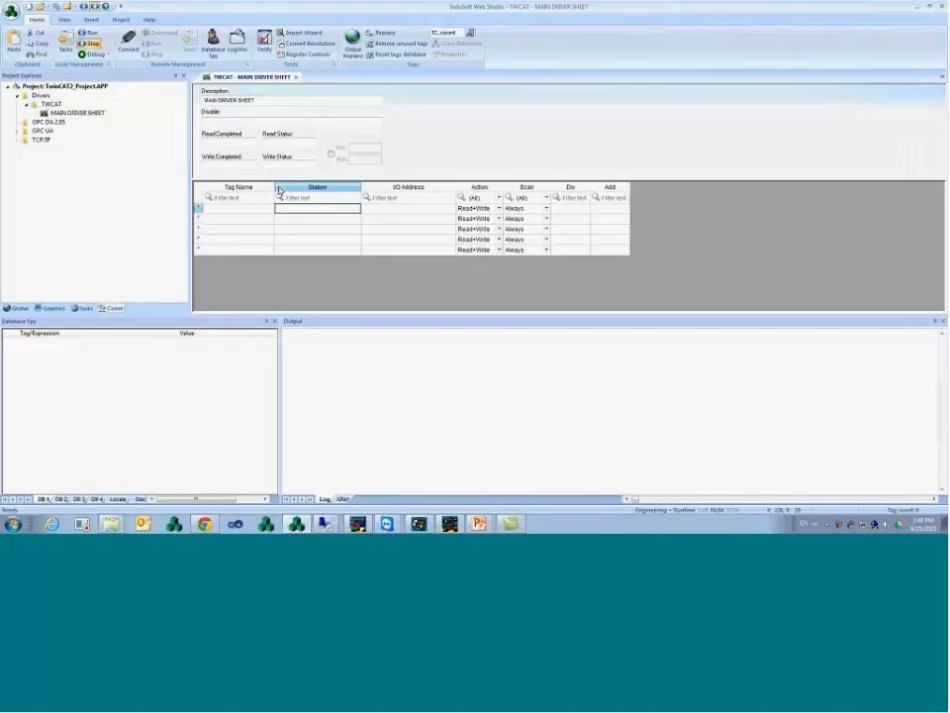
click(387, 217)
click(331, 211)
click(373, 211)
click(359, 210)
click(371, 211)
click(350, 211)
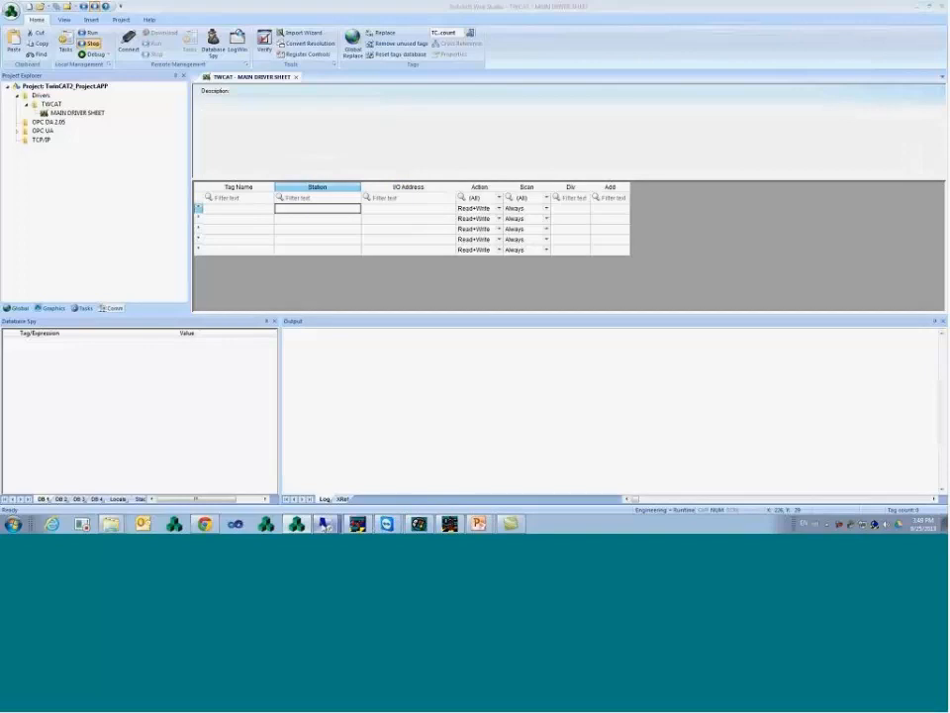
mouse_move(361, 525)
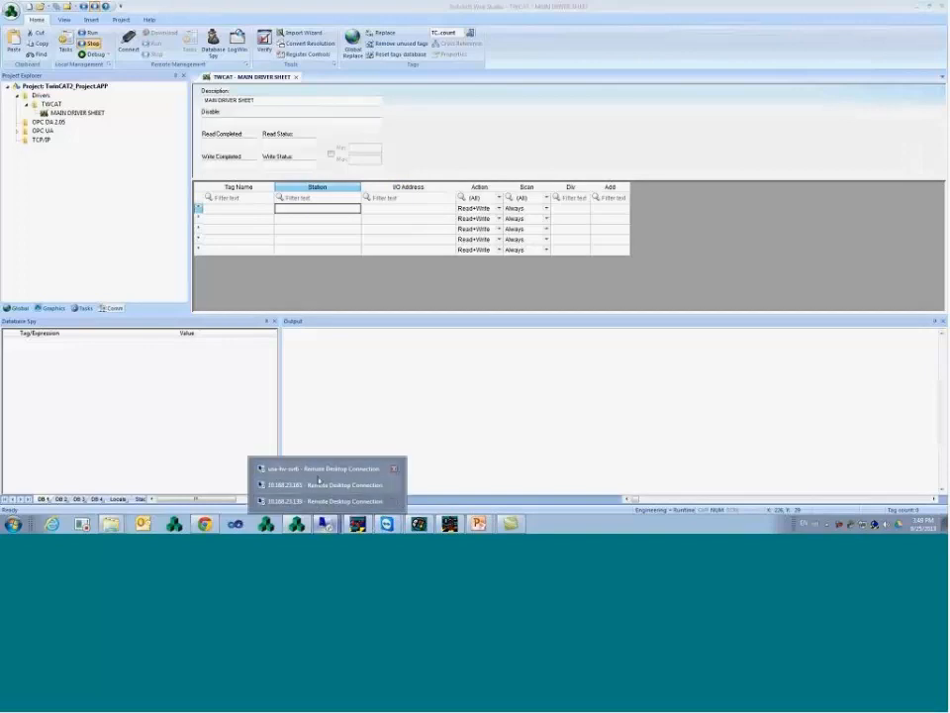
click(318, 489)
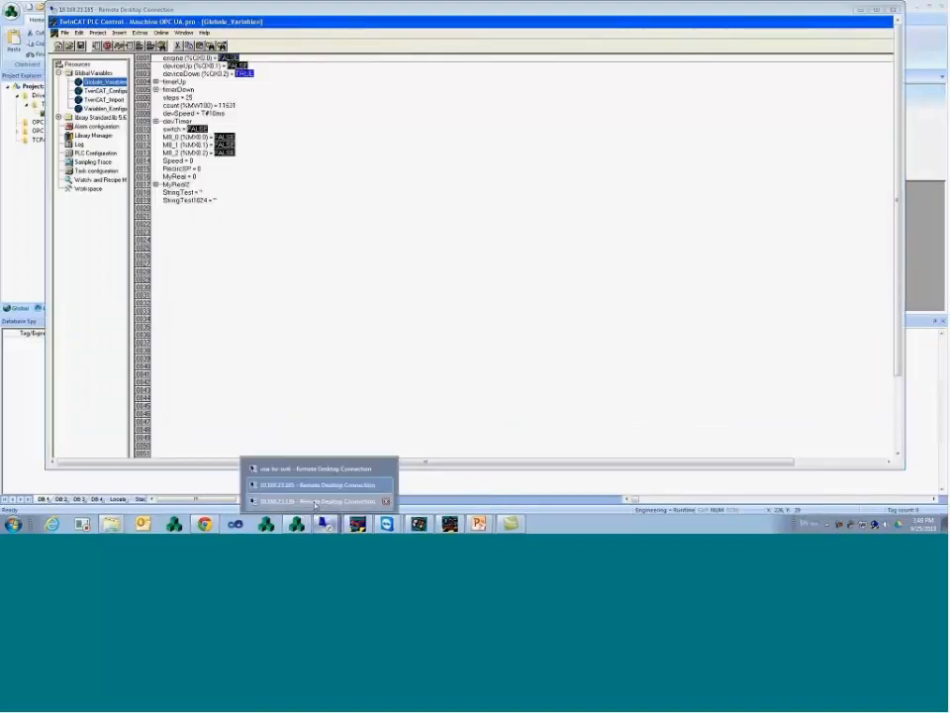
click(315, 503)
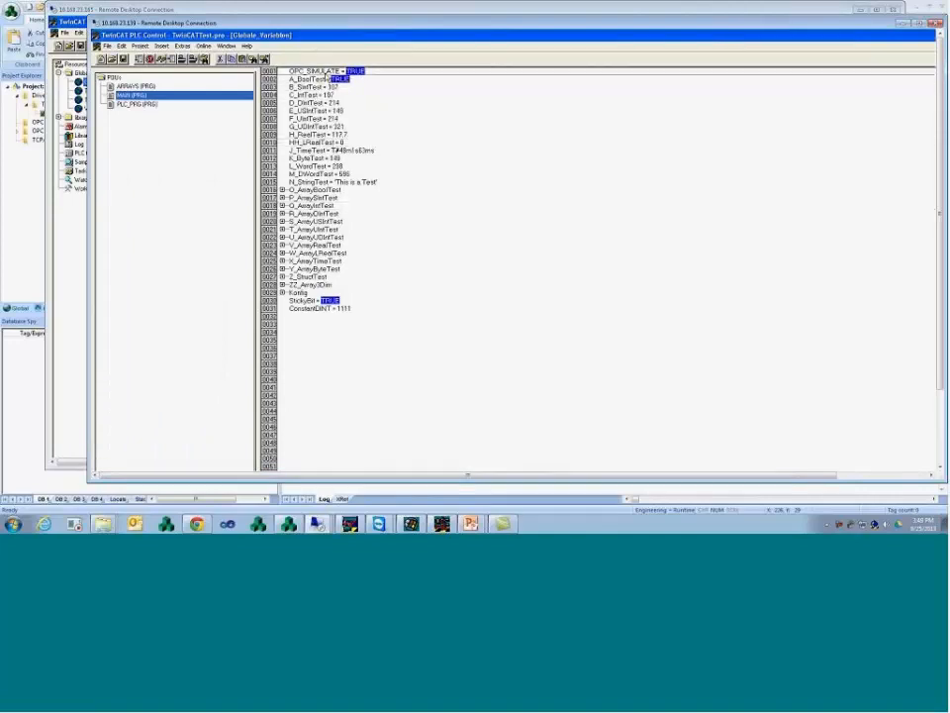
double_click(419, 22)
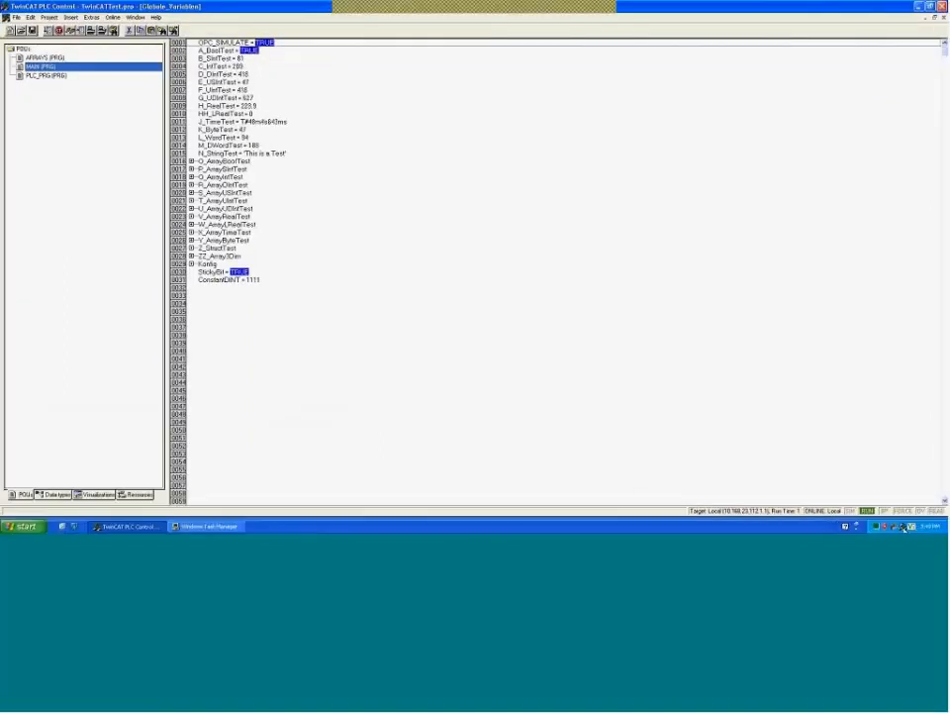
click(903, 527)
click(891, 522)
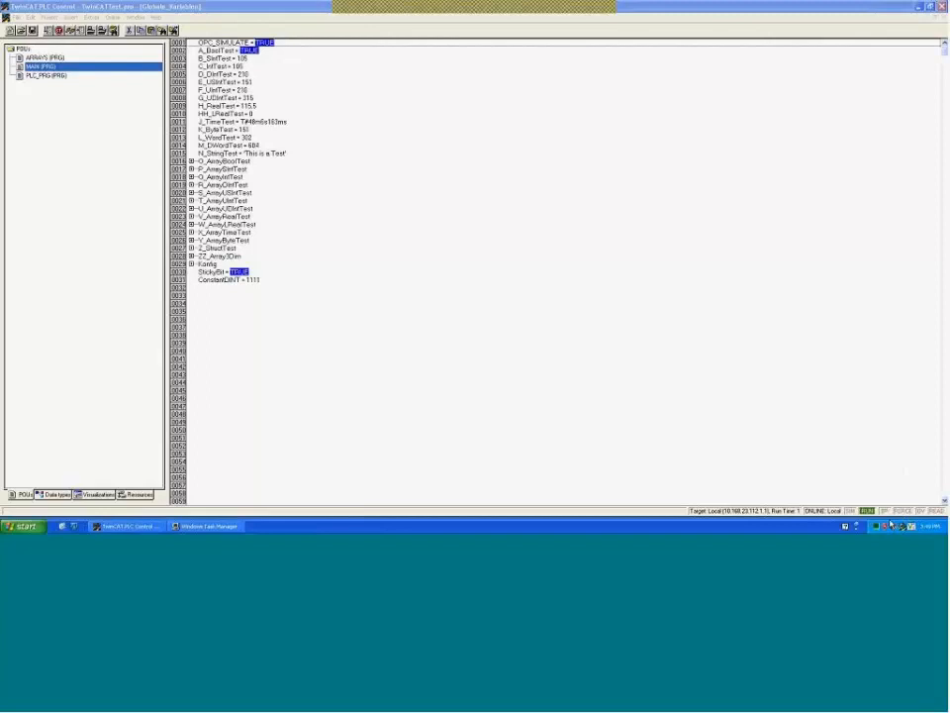
click(461, 177)
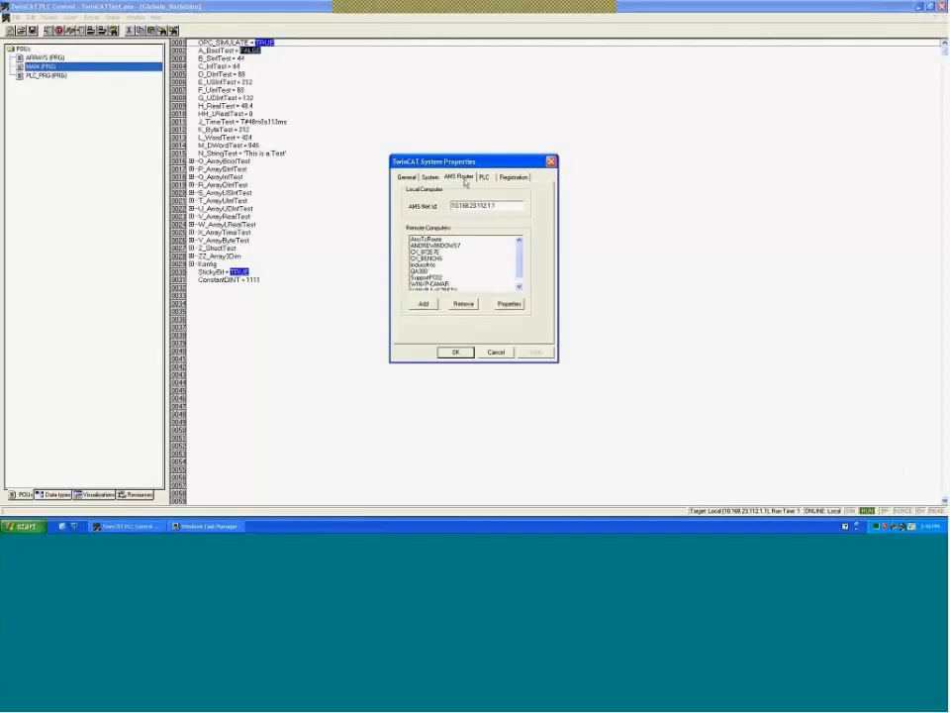
drag(500, 206, 452, 205)
click(498, 206)
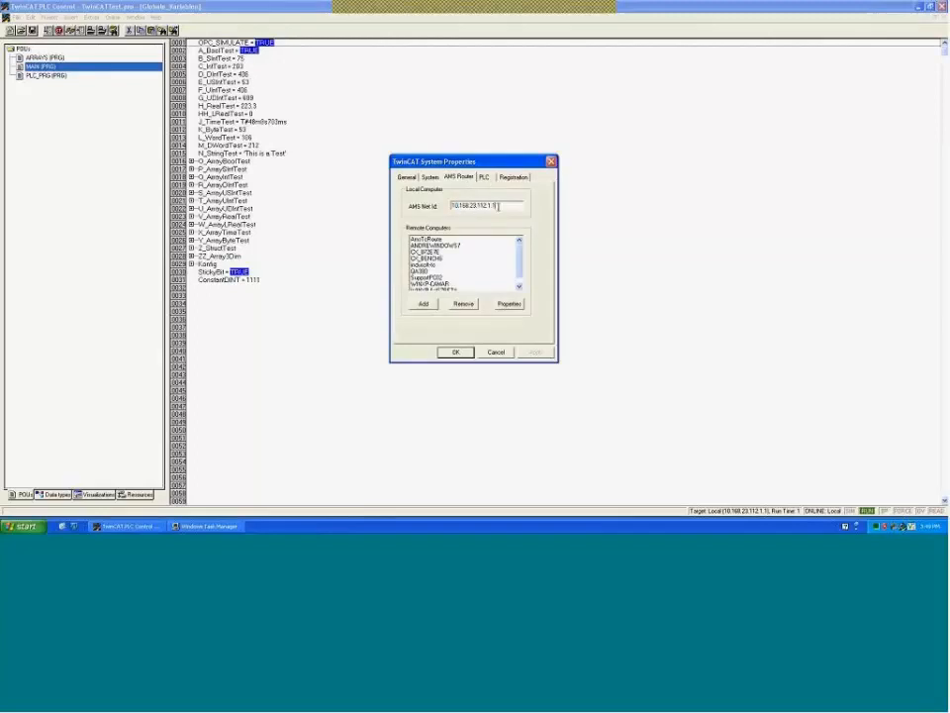
click(497, 352)
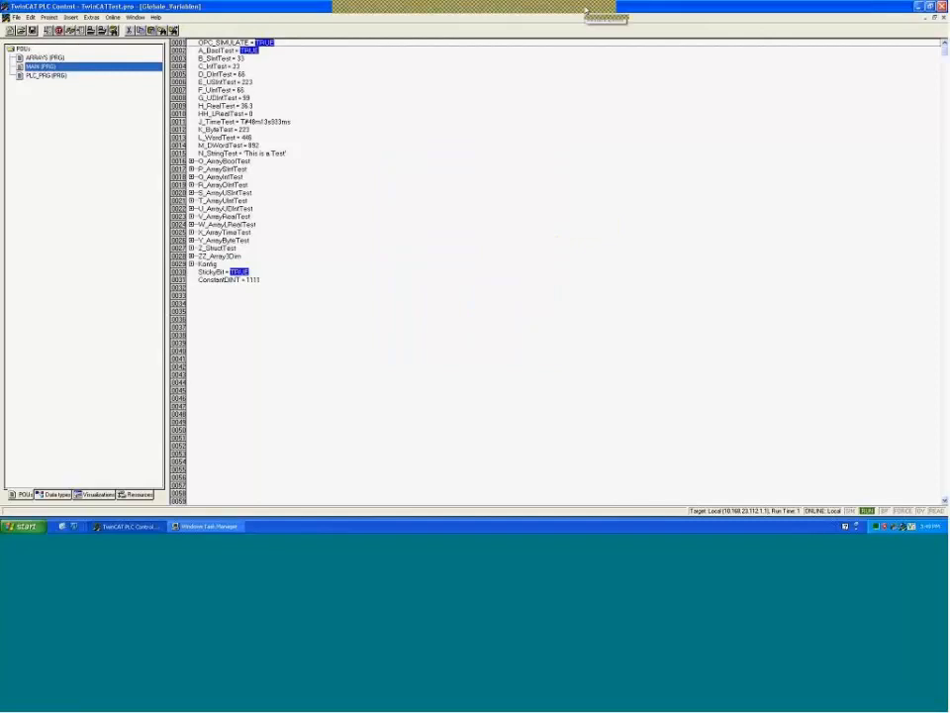
click(587, 10)
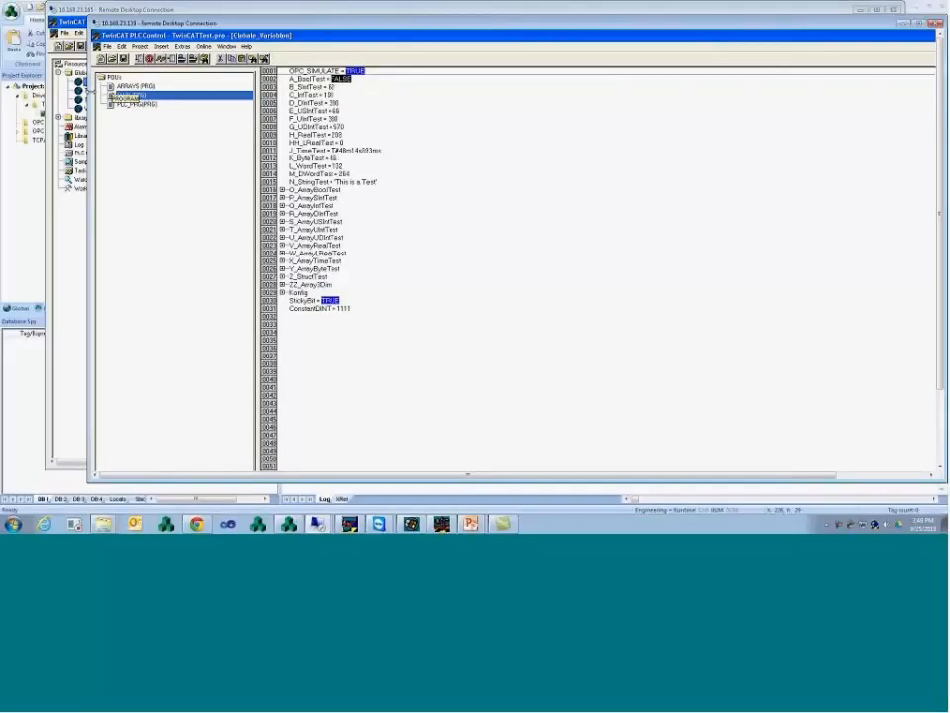
drag(89, 92, 258, 95)
click(36, 234)
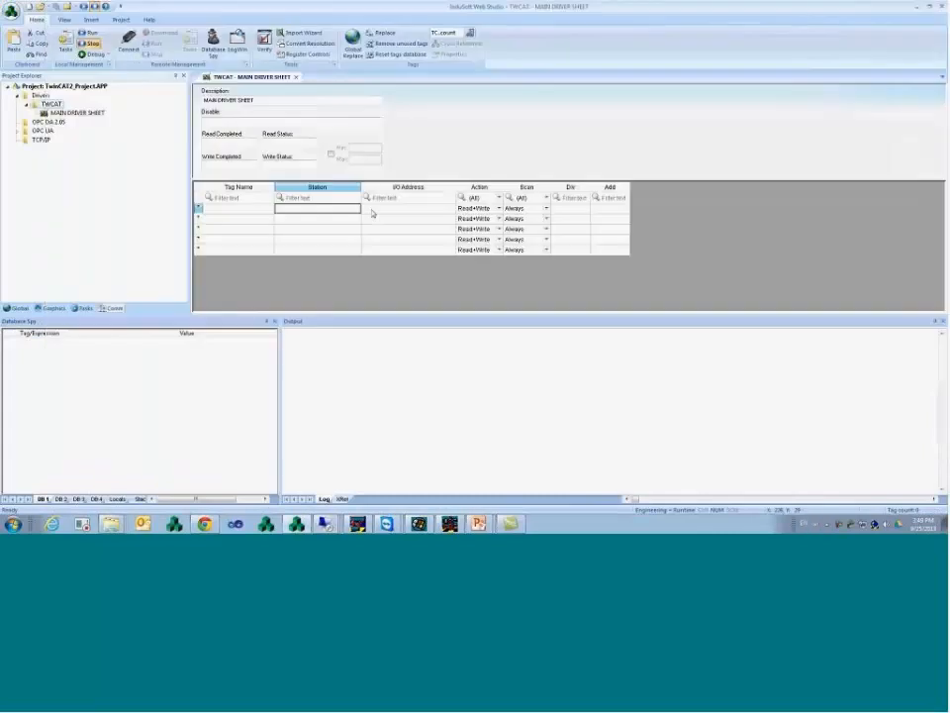
- Set row 1's station to 10.168.23.112.1.1:801 and check the TwinCAT variable names
text(10.168)
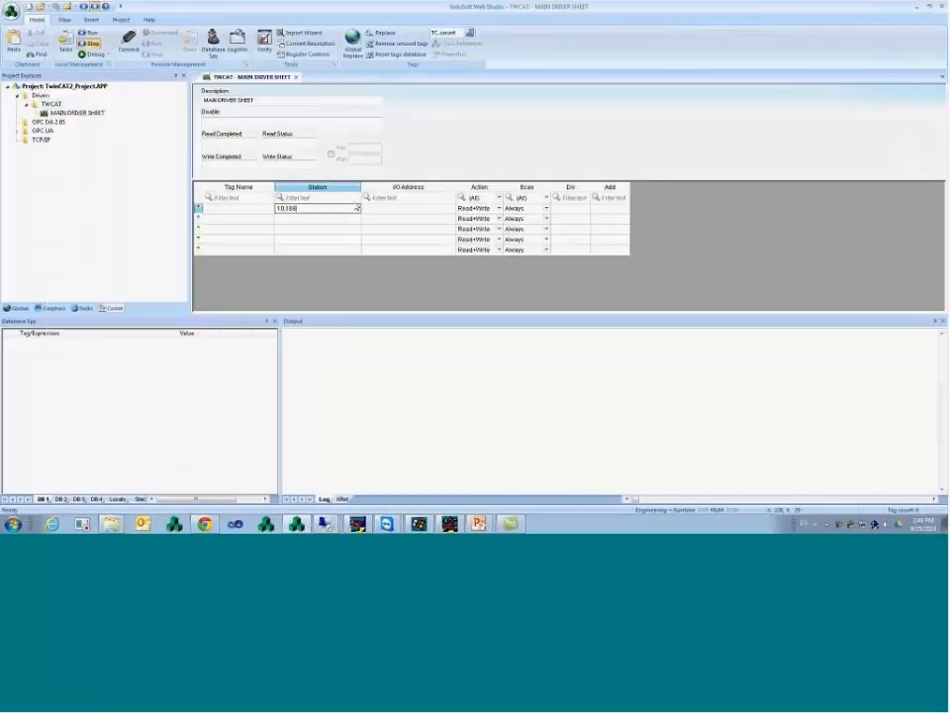
text(.23.112.1.1:801)
key(Return)
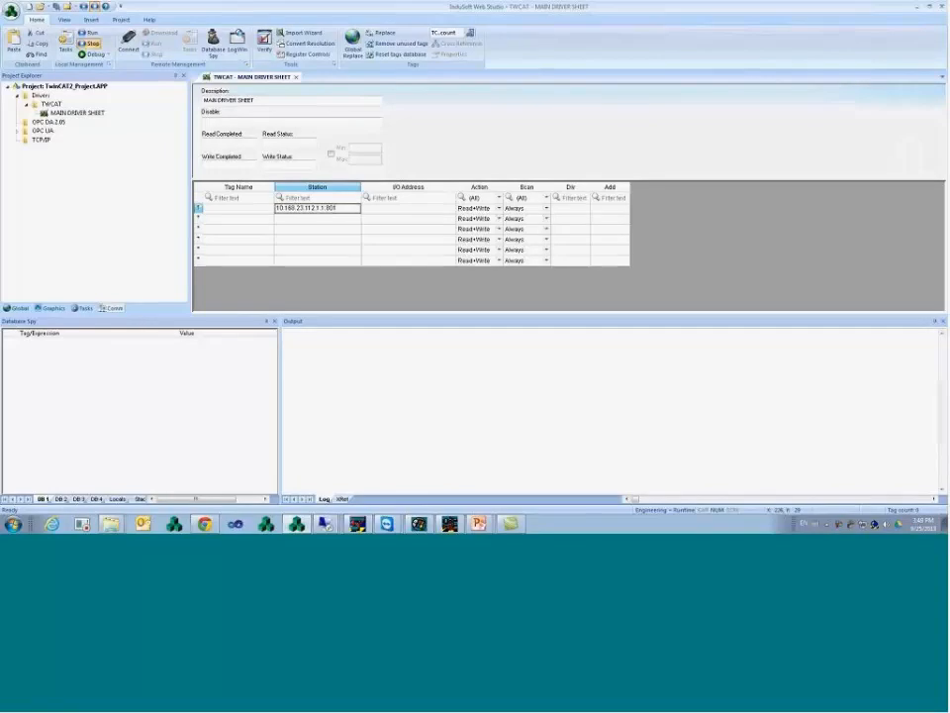
click(390, 211)
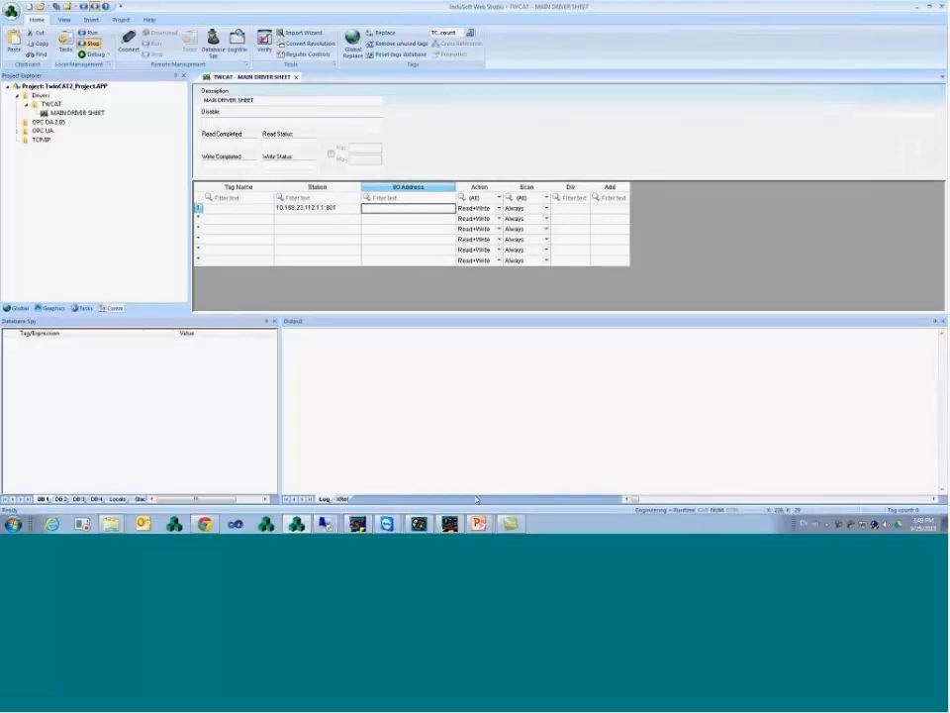
mouse_move(325, 525)
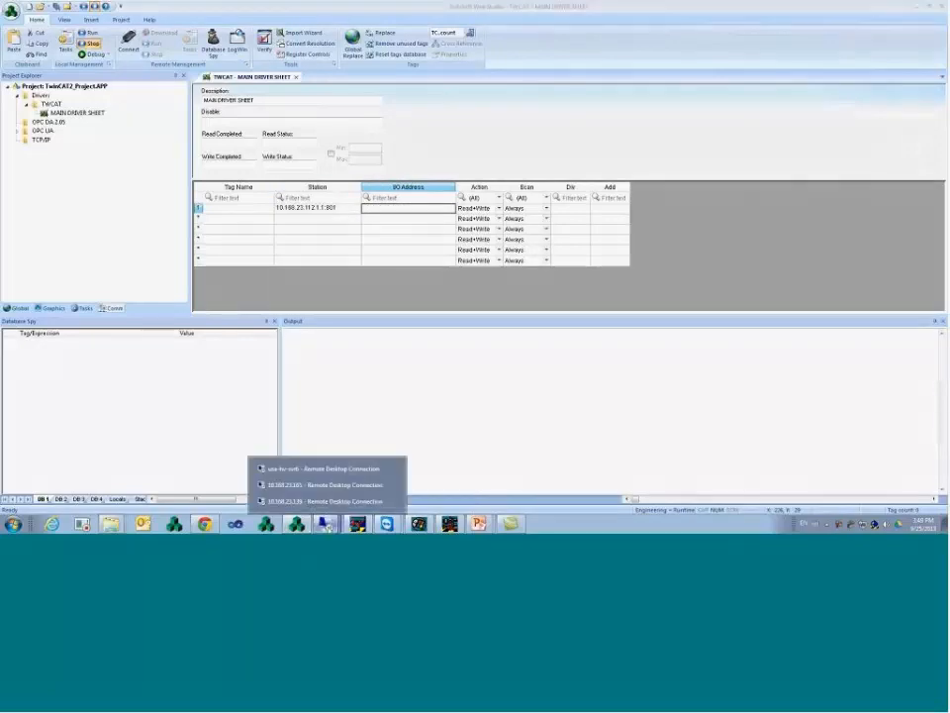
click(327, 501)
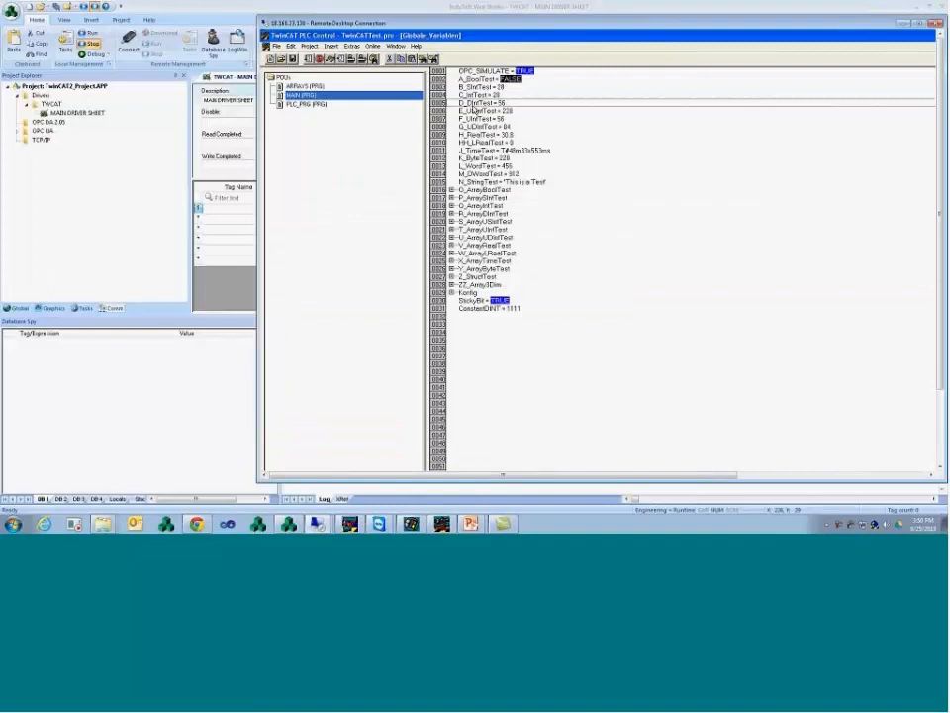
click(240, 229)
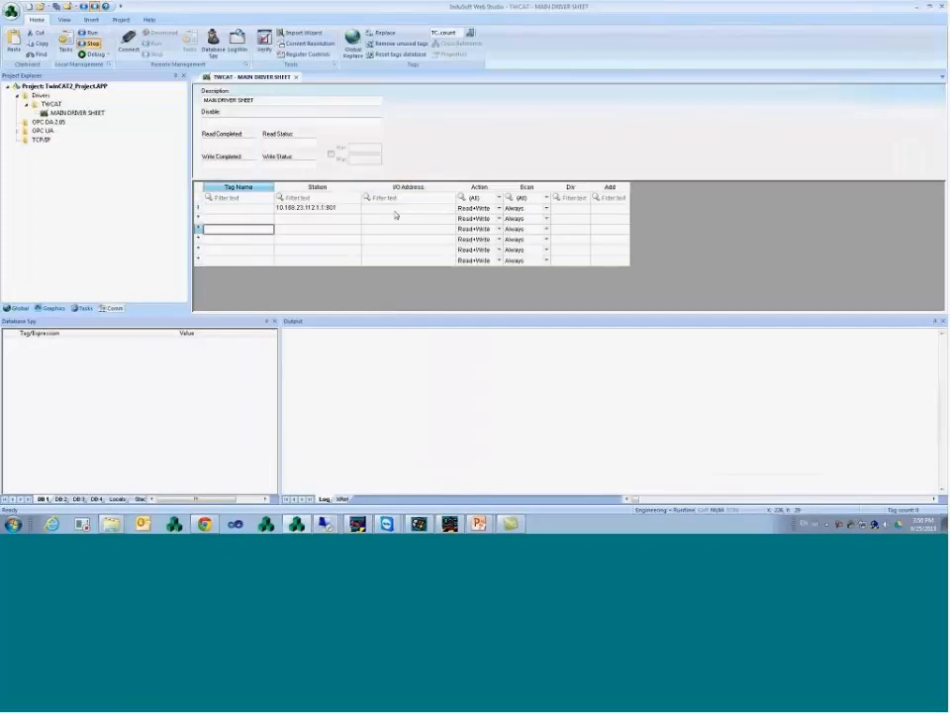
- Enter D_DintTest as row 1's I/O address
click(394, 210)
text(0)
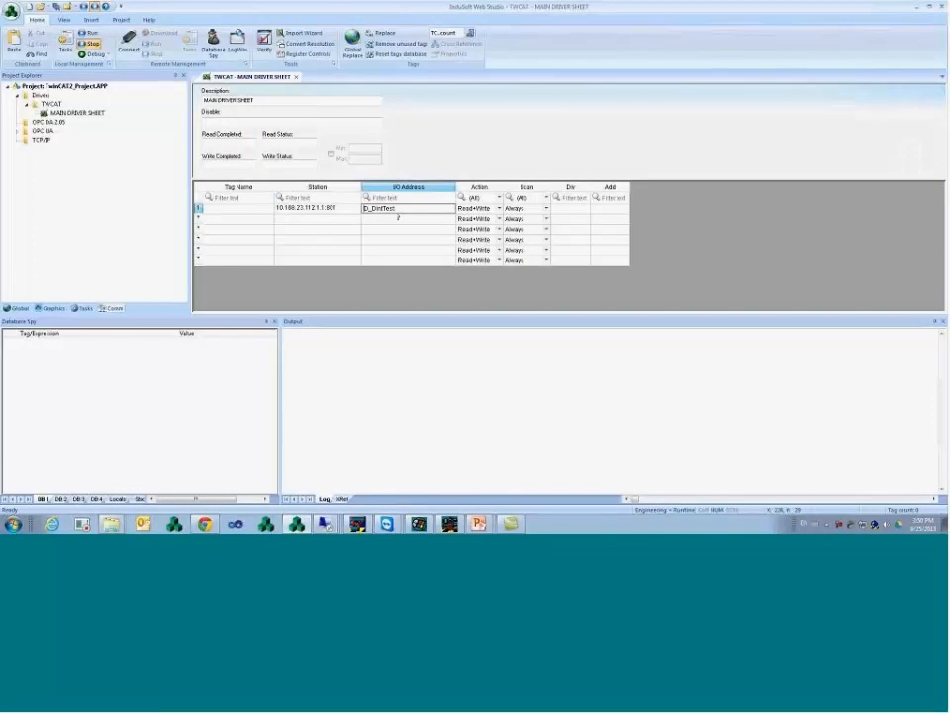
text(.)
key(Return)
- Name row 1's tag Dint_Test and accept creating it as a new tag
key(Left)
key(Left)
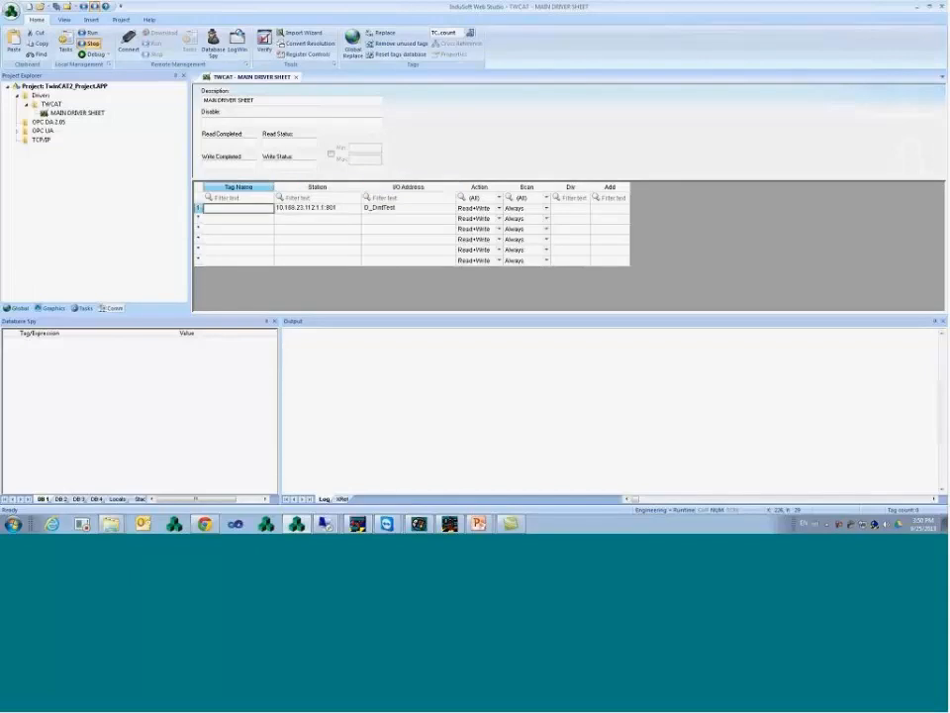
text(Dint_Test)
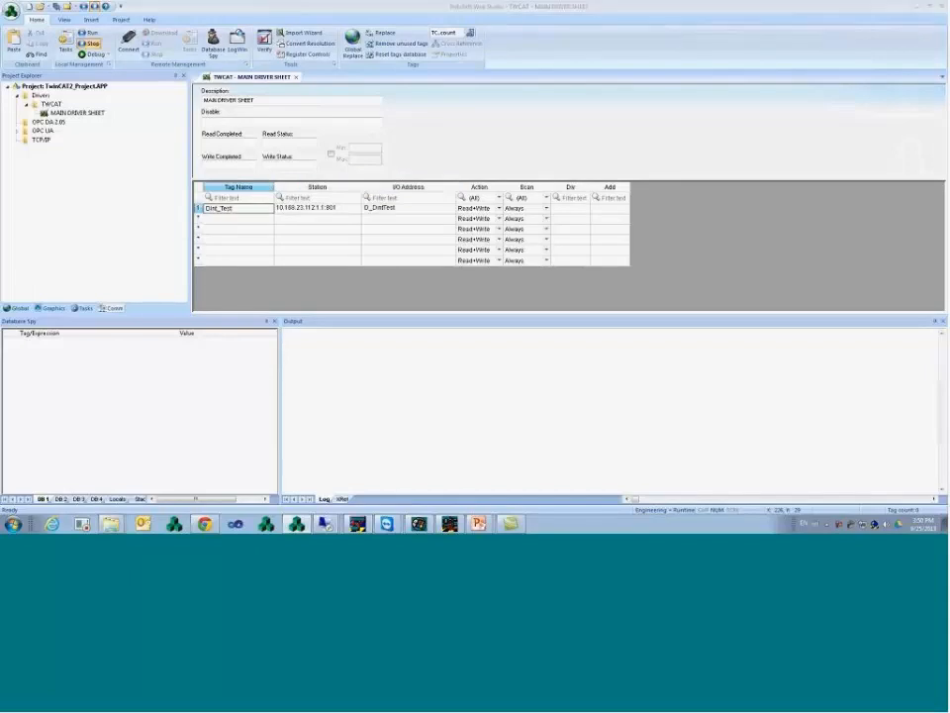
key(Return)
key(Return)
key(Return)
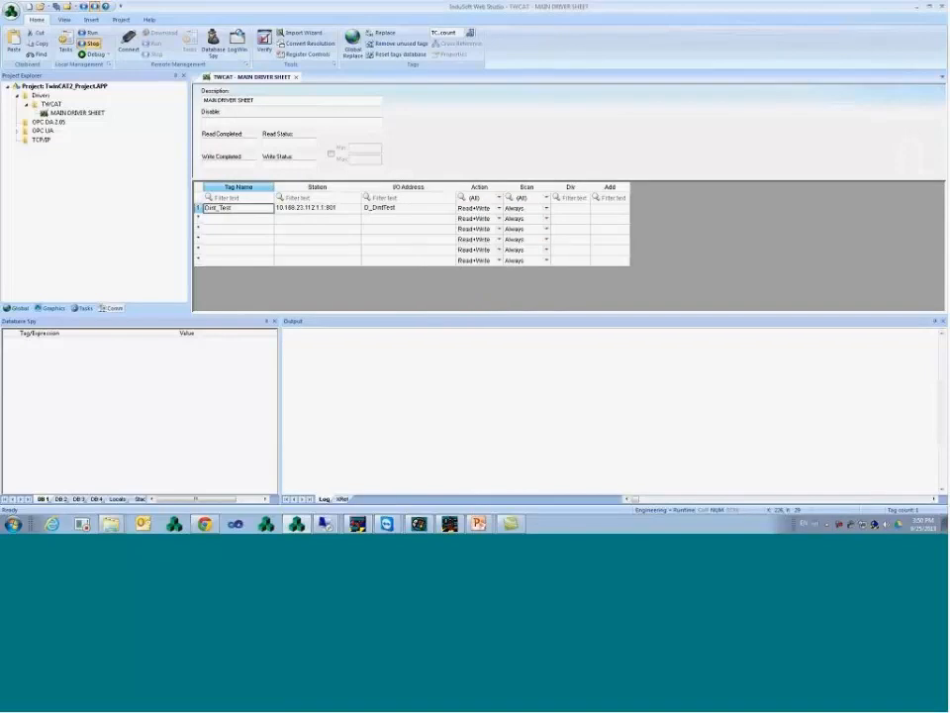
click(377, 210)
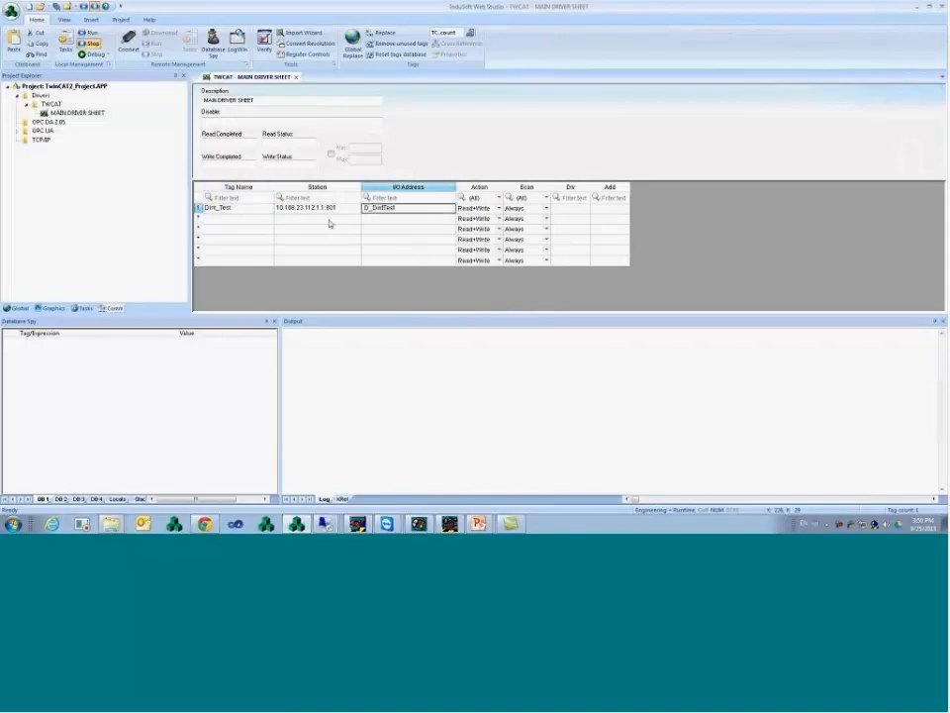
click(326, 218)
click(263, 218)
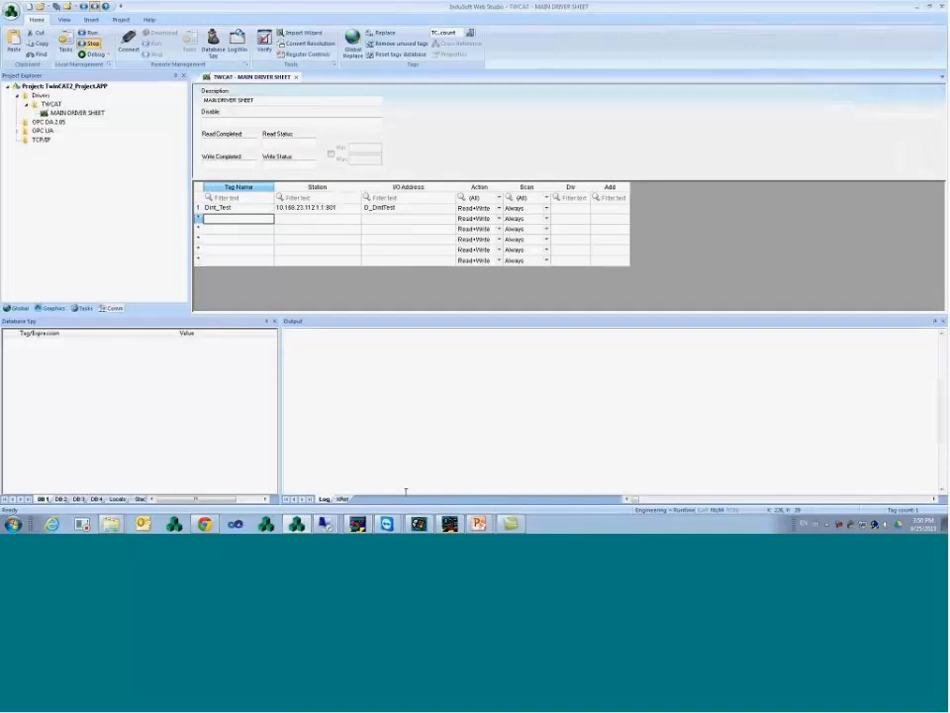
- In the remote TwinCAT PLC Control, open MAIN (PRG) and log in to the PLC
mouse_move(340, 529)
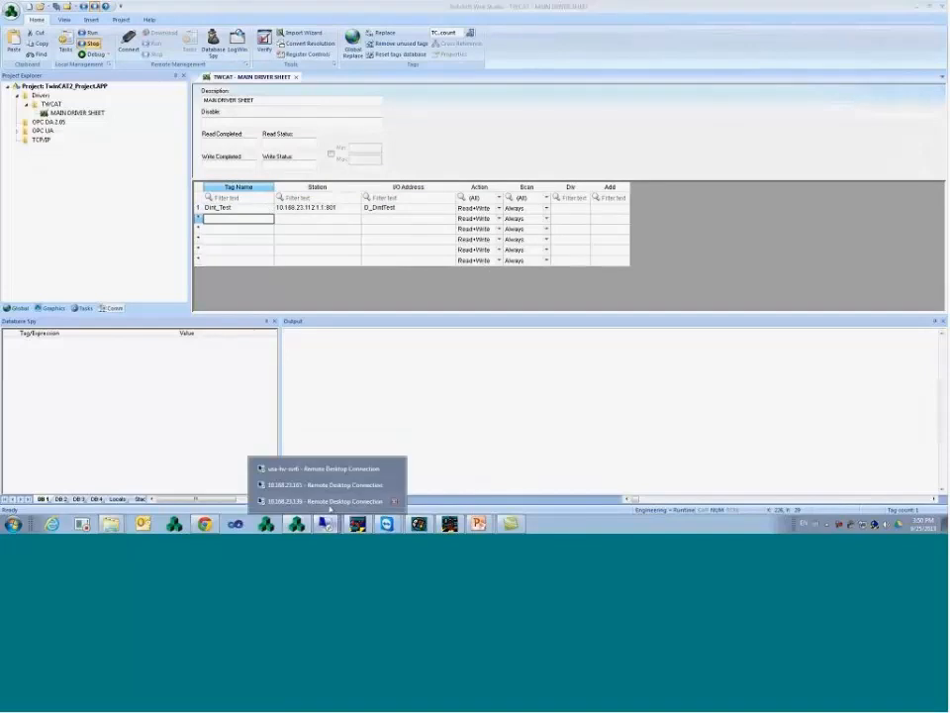
click(327, 503)
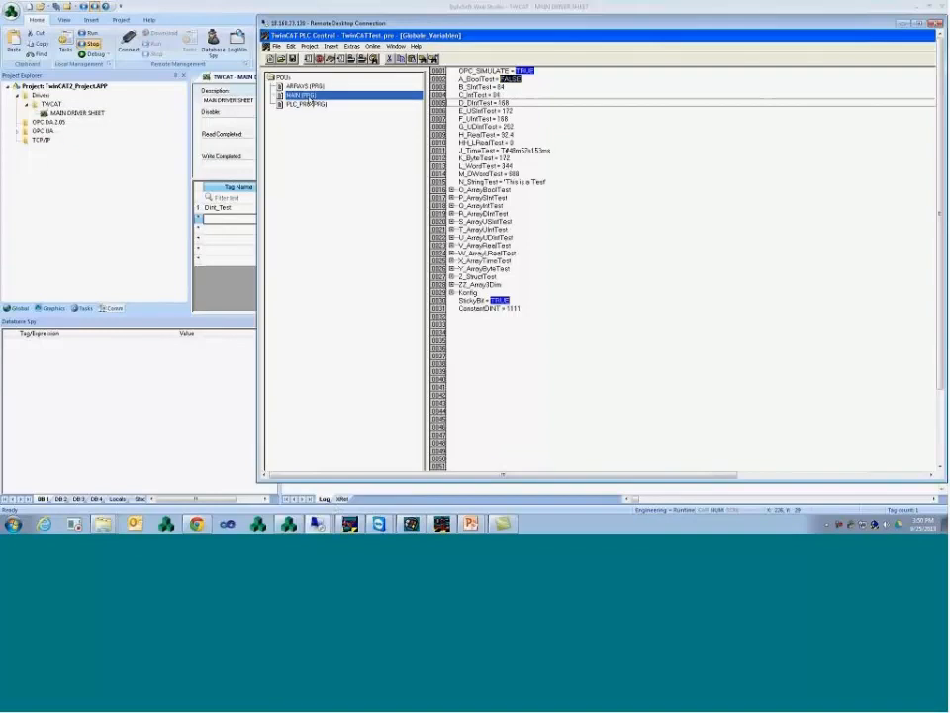
double_click(308, 96)
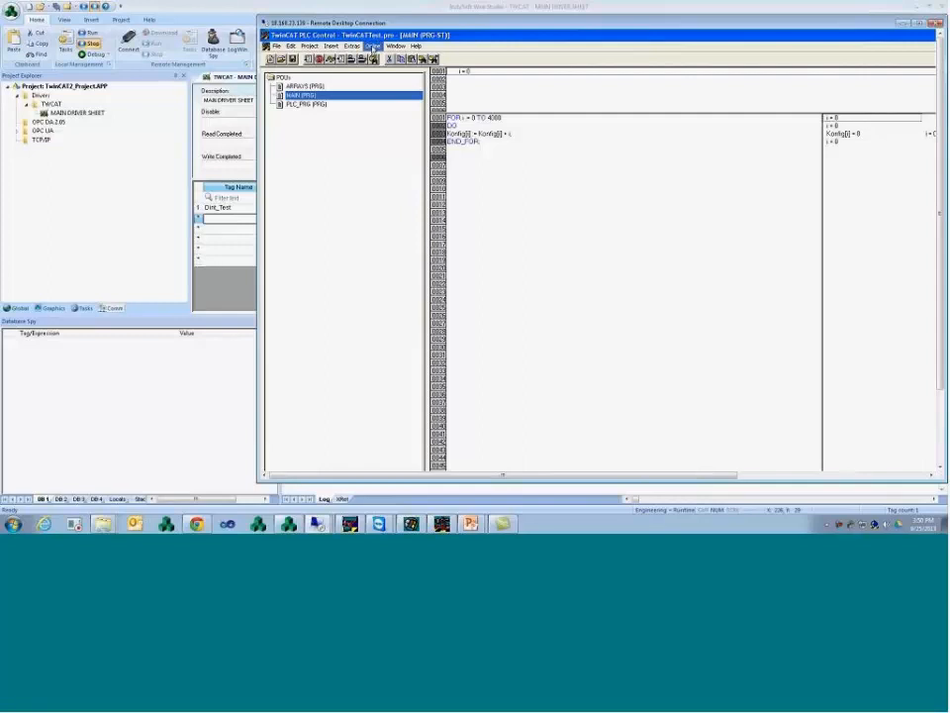
click(372, 46)
click(391, 67)
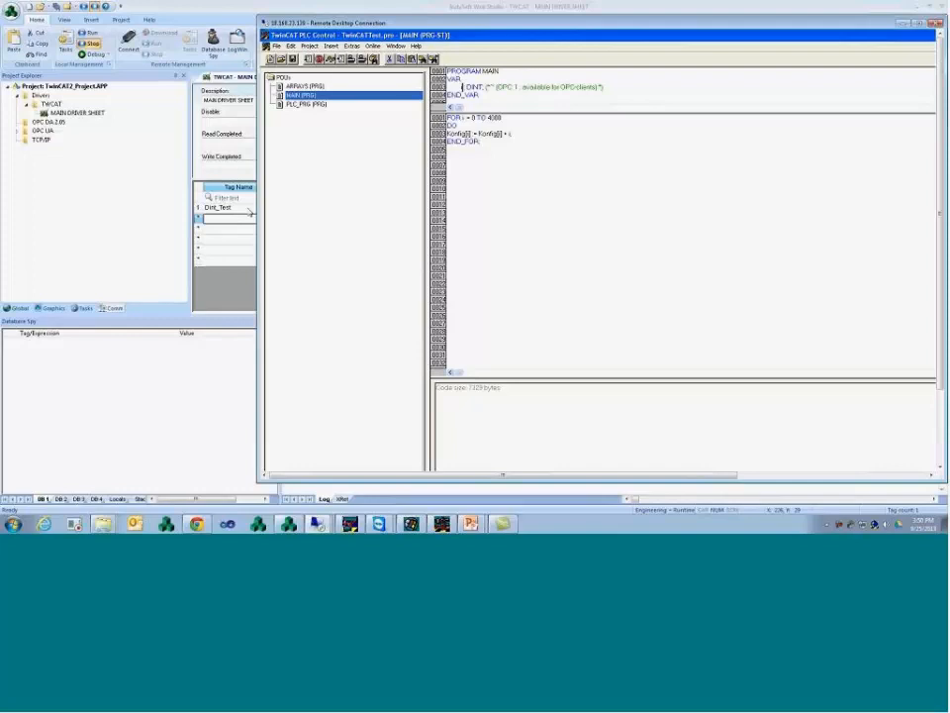
click(380, 225)
- Enter Main.i as row 2's I/O address and create the new tag Main_i
text(M)
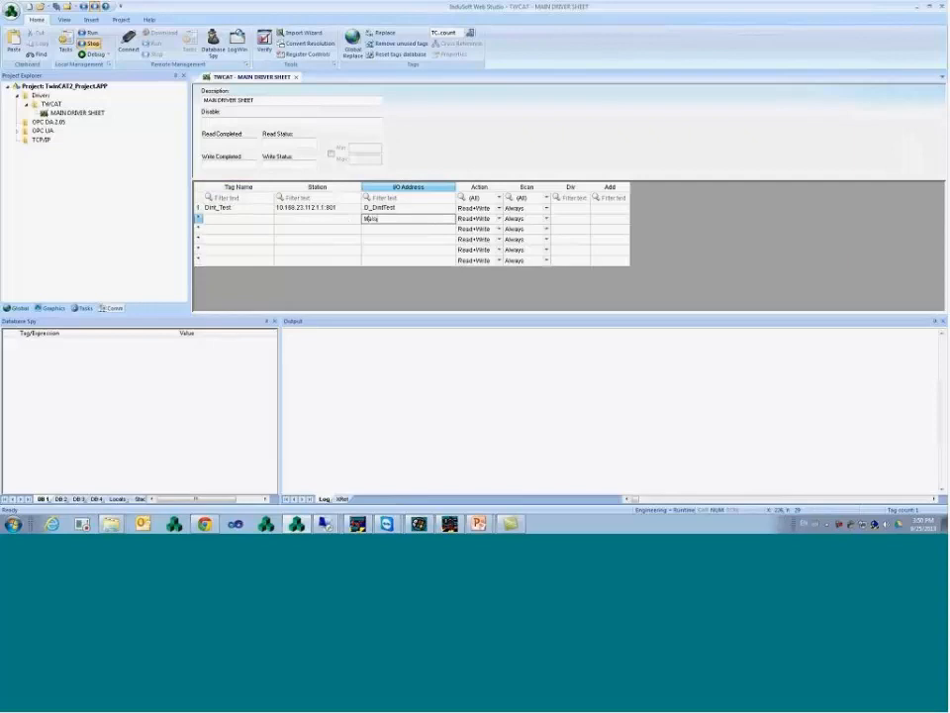
text(ain.i)
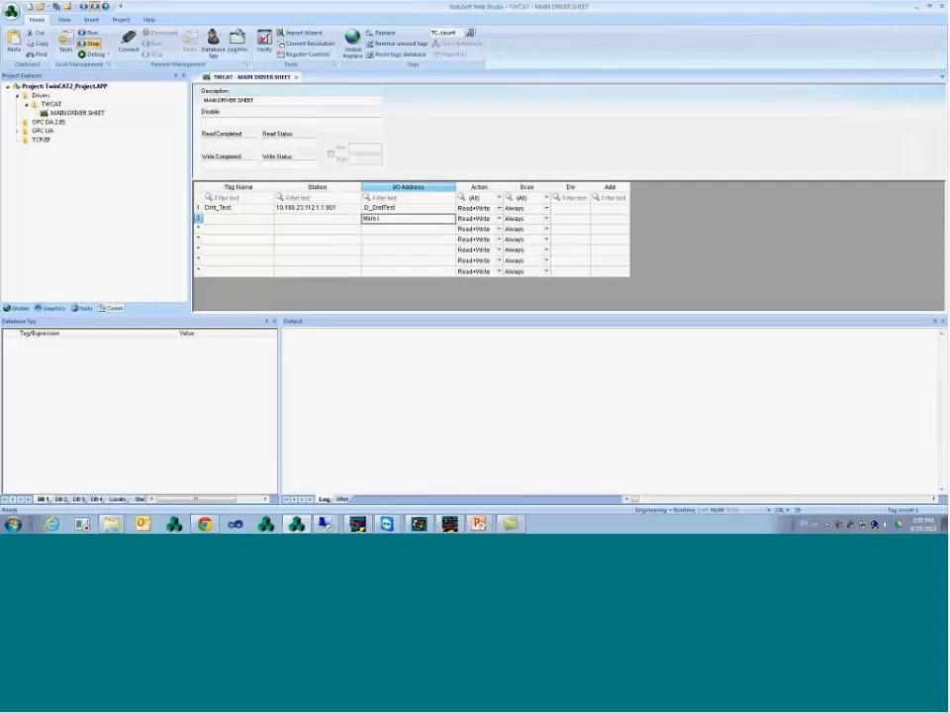
click(238, 219)
text(Main_i)
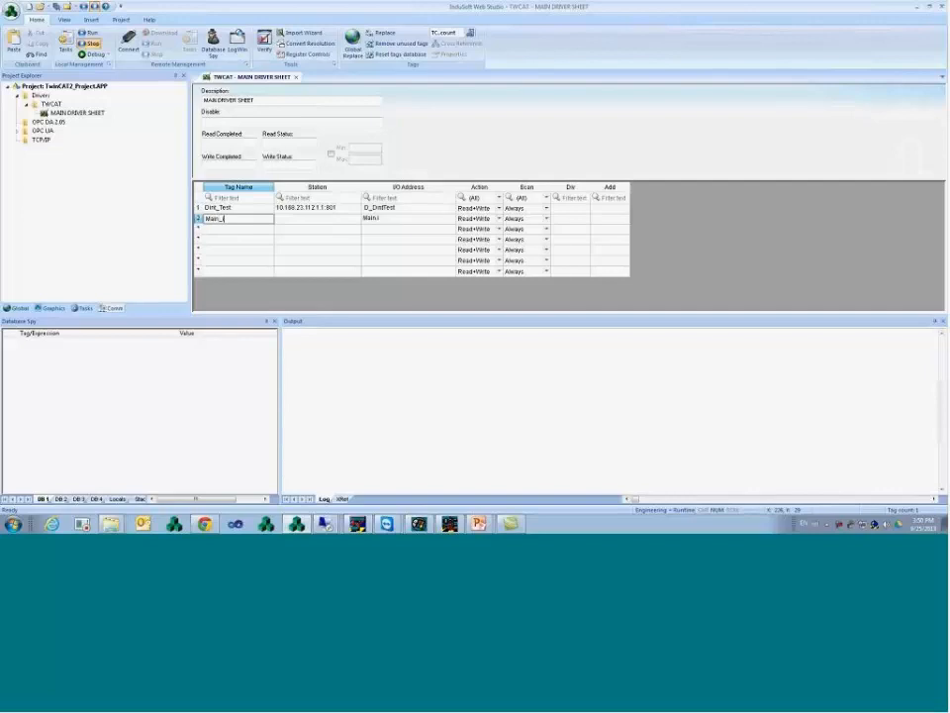
key(Return)
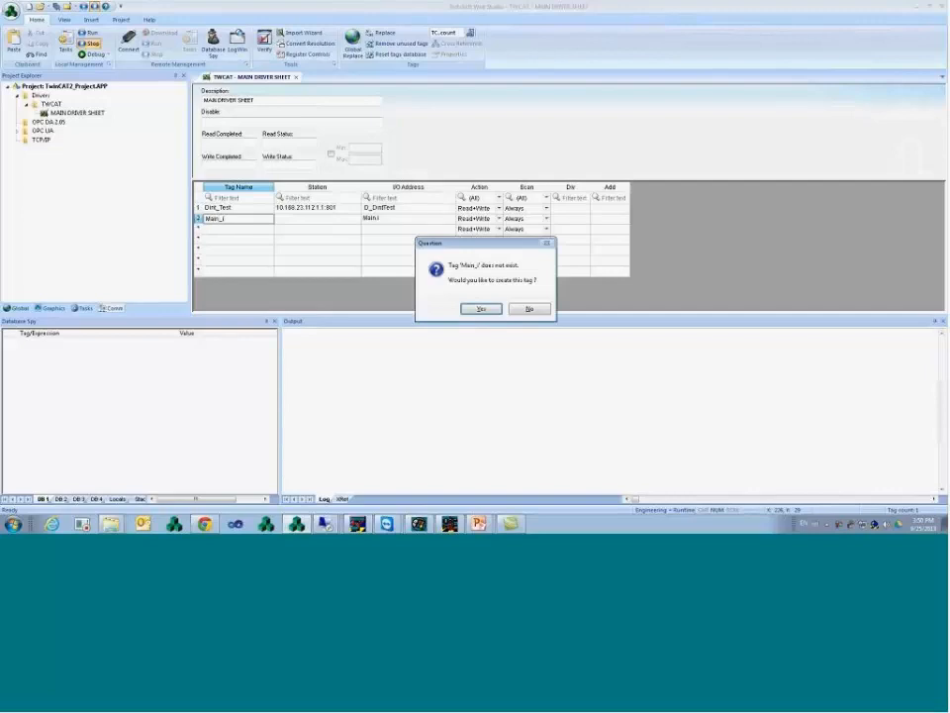
key(Return)
key(Return)
key(Right)
- Copy row 1's station 10.168.23.112.1.1:801 into row 2
key(Up)
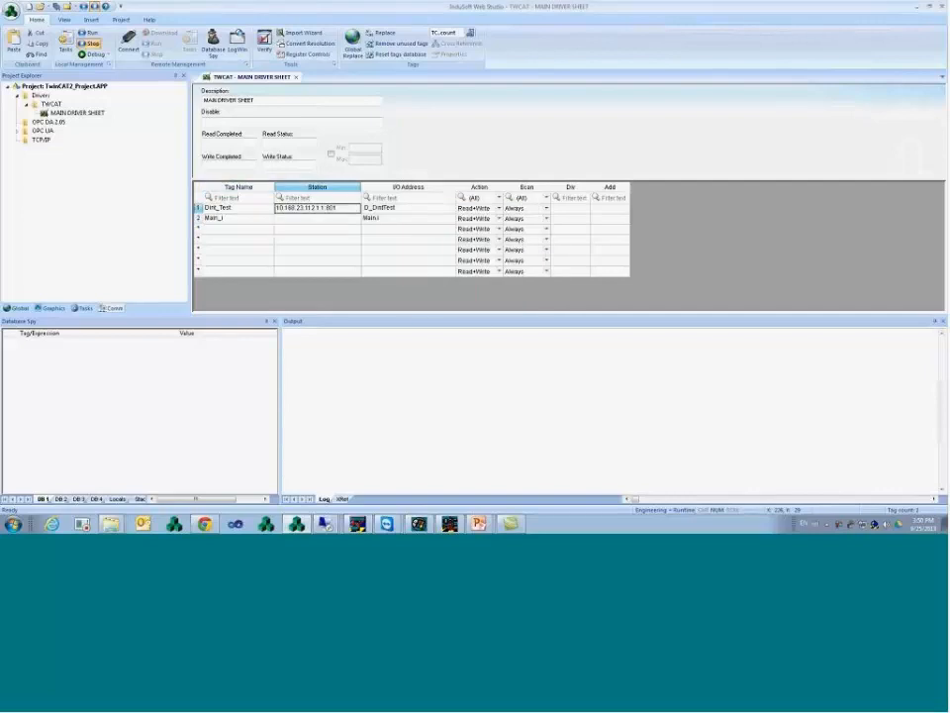
key(ctrl+c)
key(Down)
key(ctrl+v)
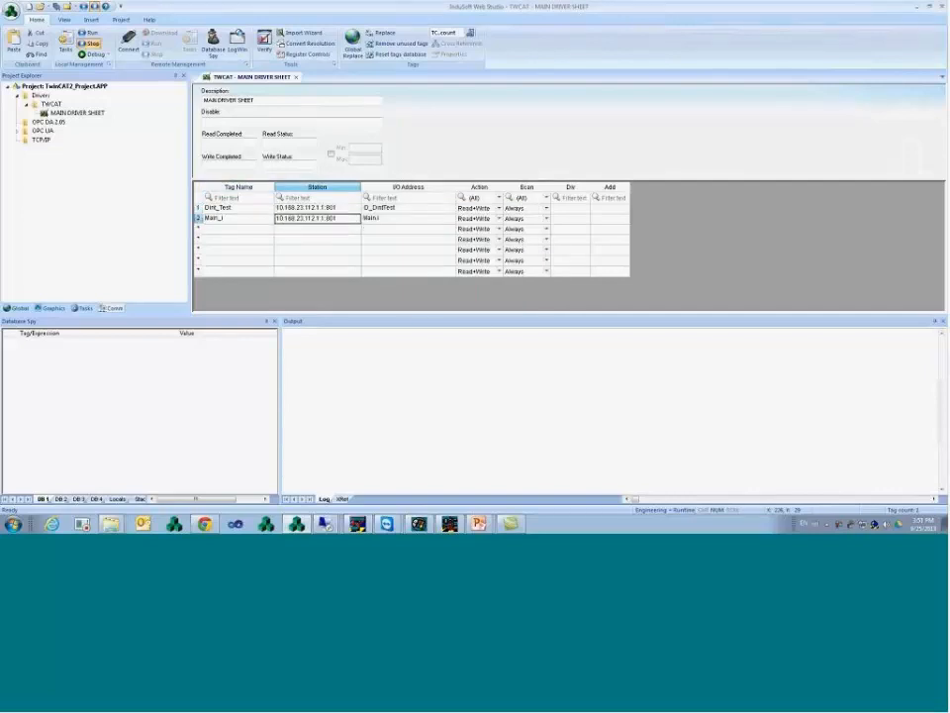
- Copy the Dint_Test and Main_i tag names and paste them into Database Spy
key(Right)
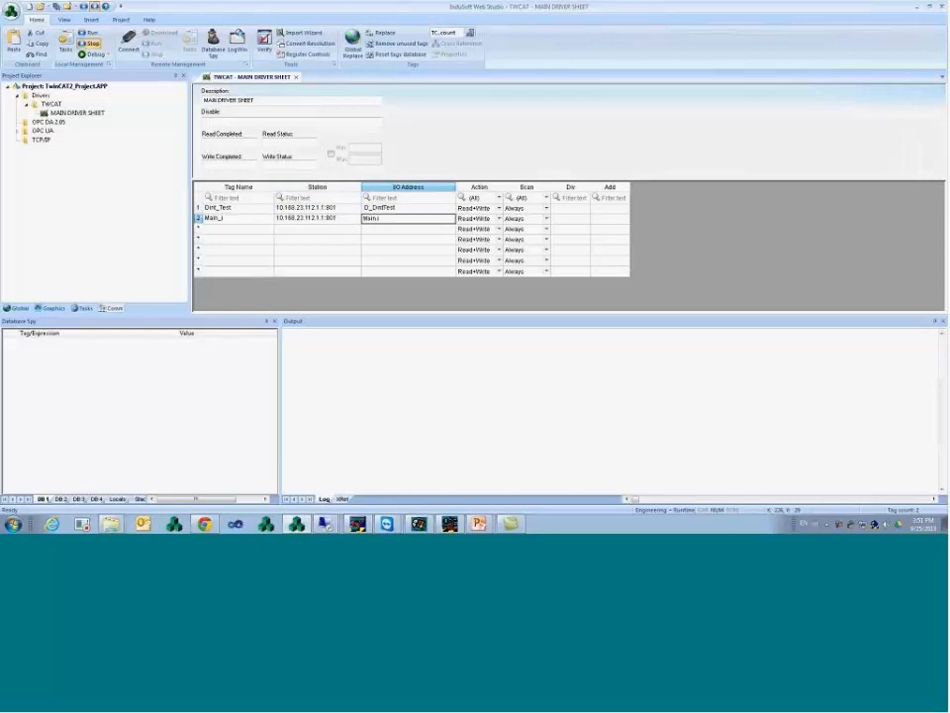
click(307, 221)
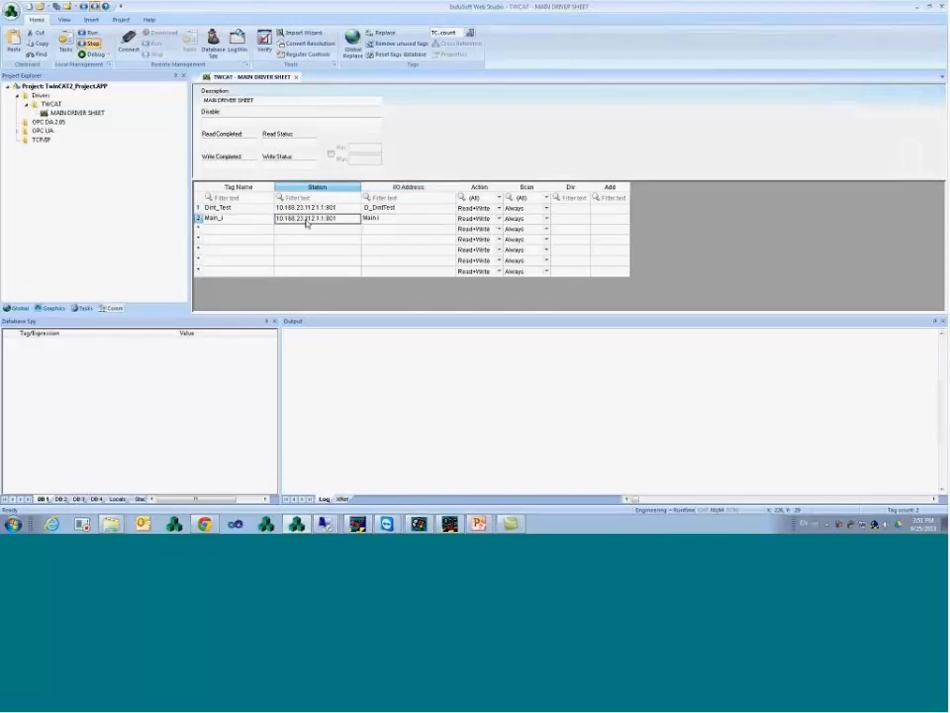
click(264, 201)
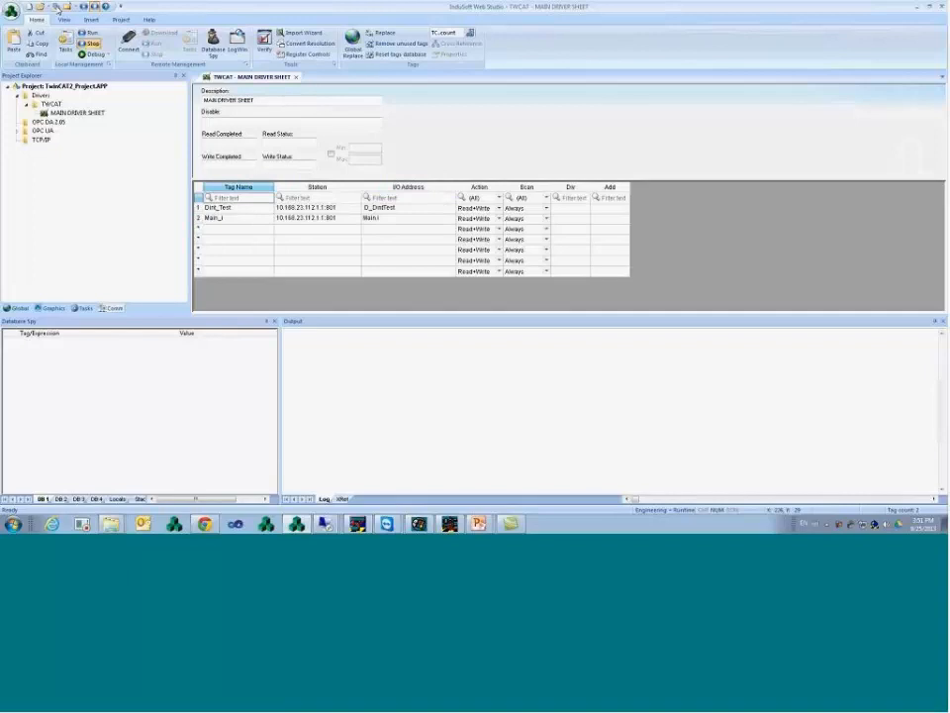
drag(231, 211, 243, 213)
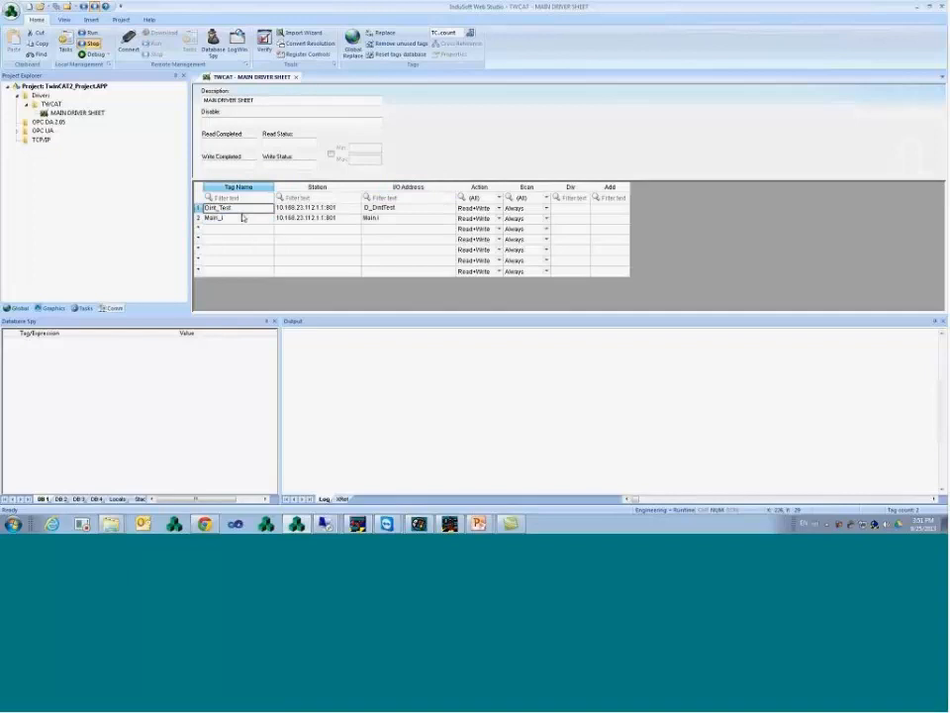
click(242, 218)
click(66, 342)
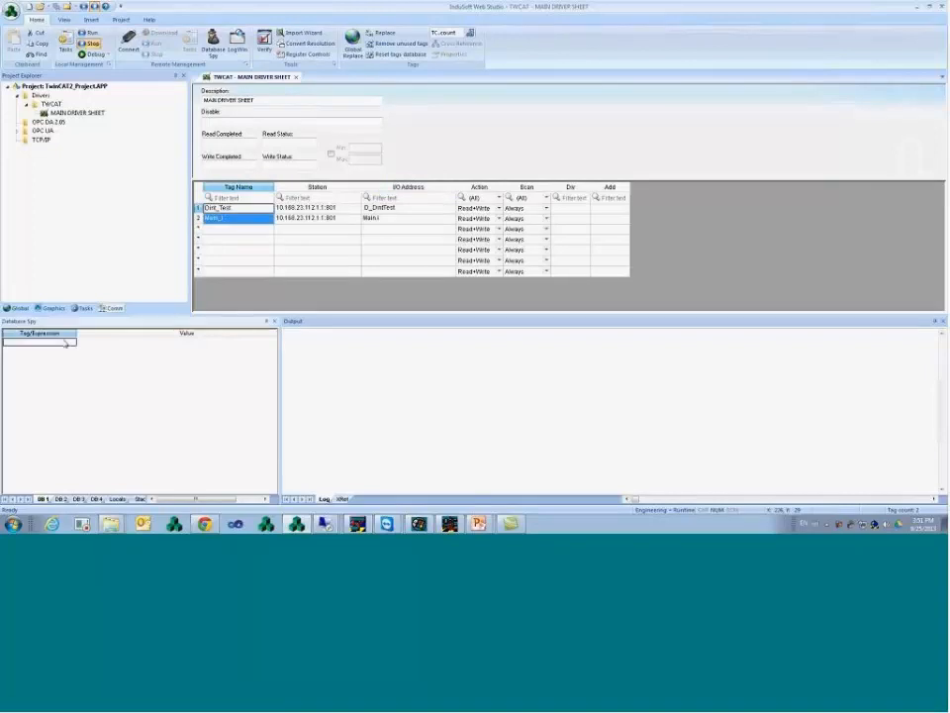
key(ctrl+v)
click(317, 361)
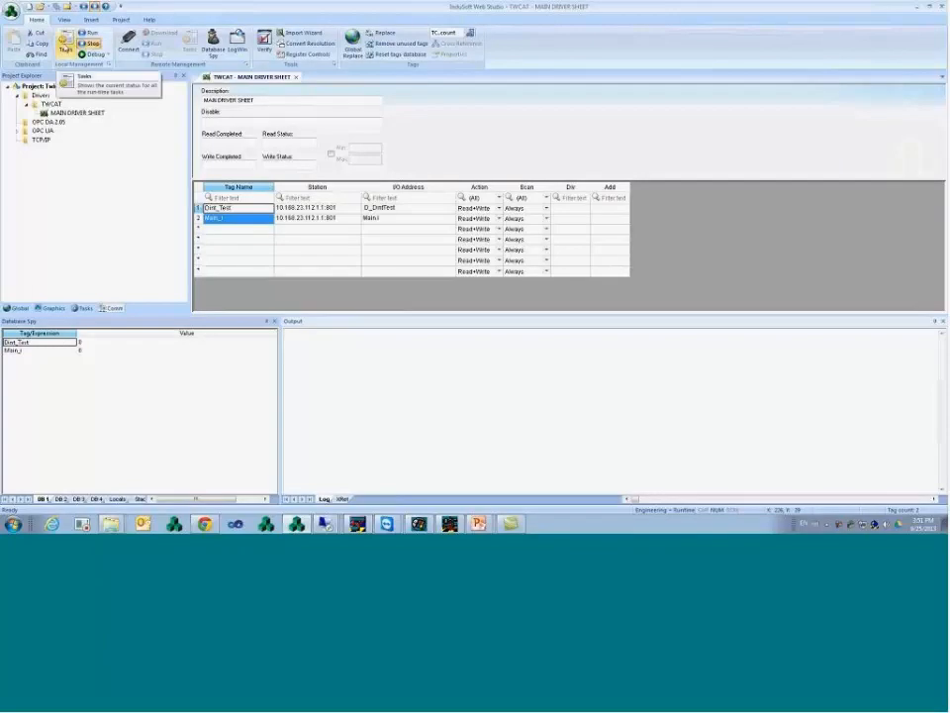
- Start the Driver Runtime task from the Project Status task list
click(65, 48)
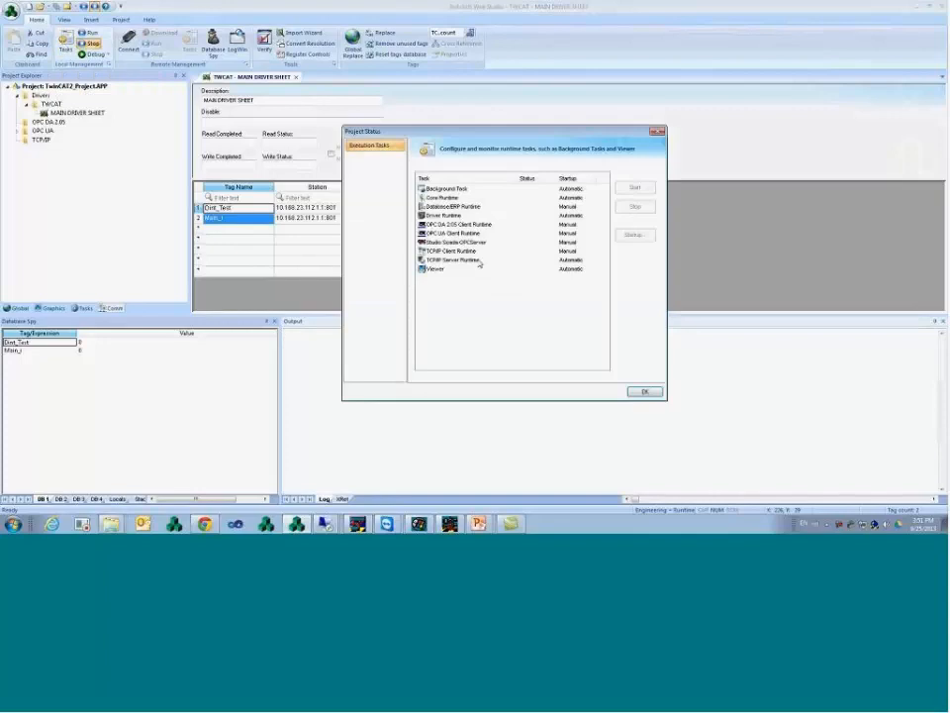
click(469, 251)
click(457, 242)
click(456, 233)
click(456, 225)
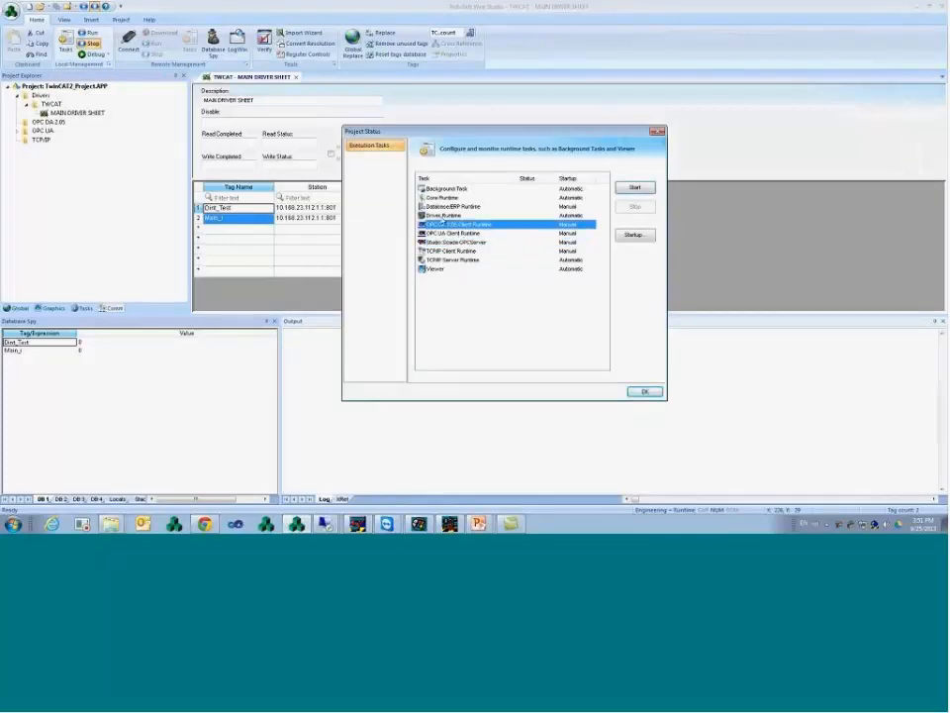
double_click(444, 216)
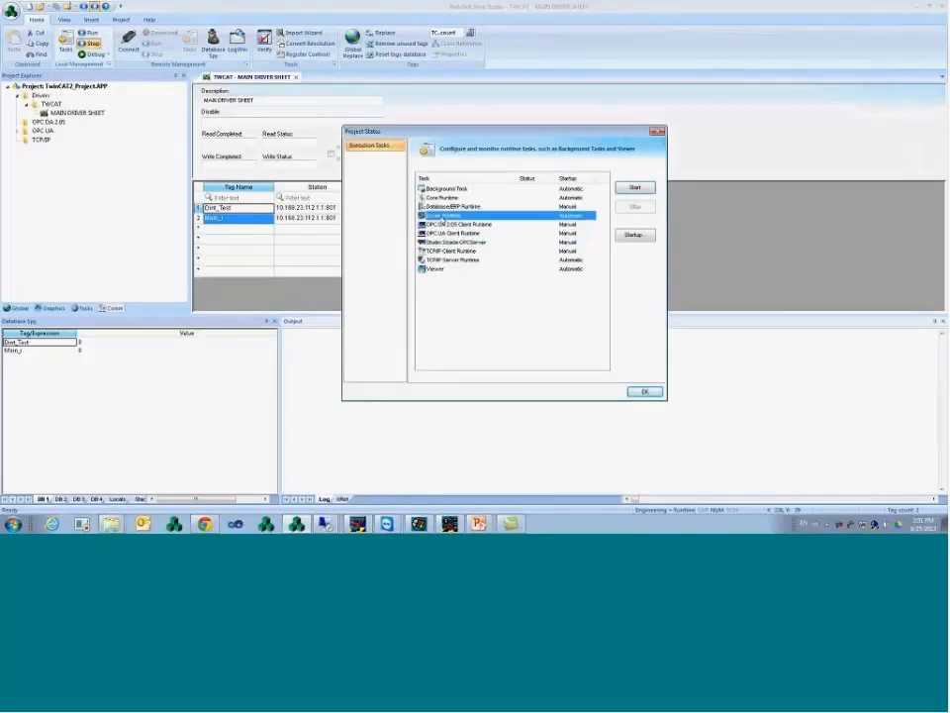
click(645, 391)
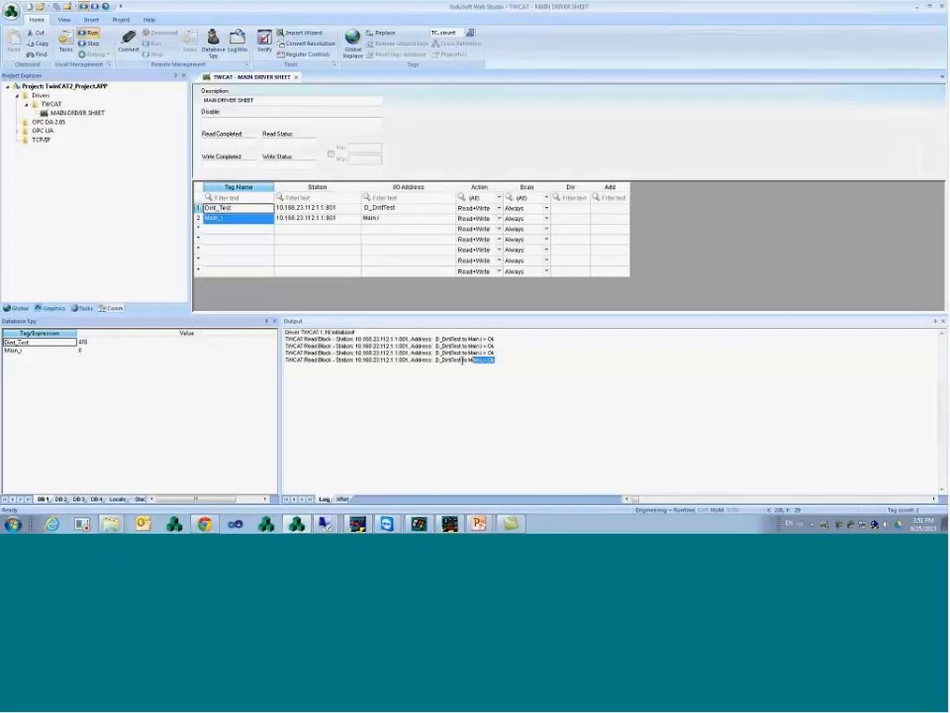
- Check the TWCAT read log and the live Dint_Test and Main_i values in Database Spy
drag(463, 360, 408, 354)
click(99, 344)
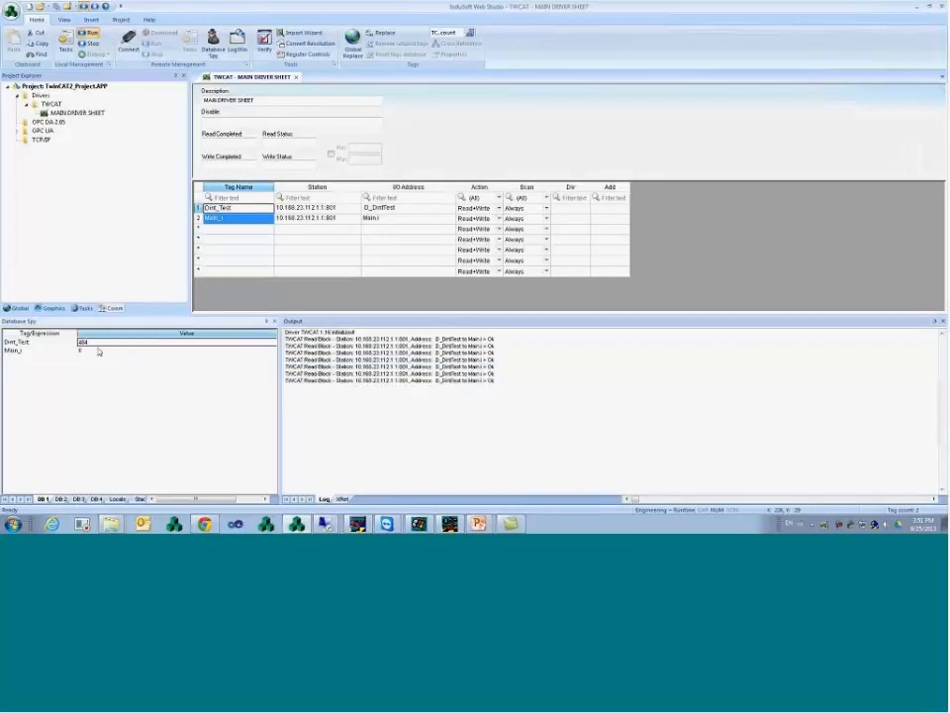
click(100, 351)
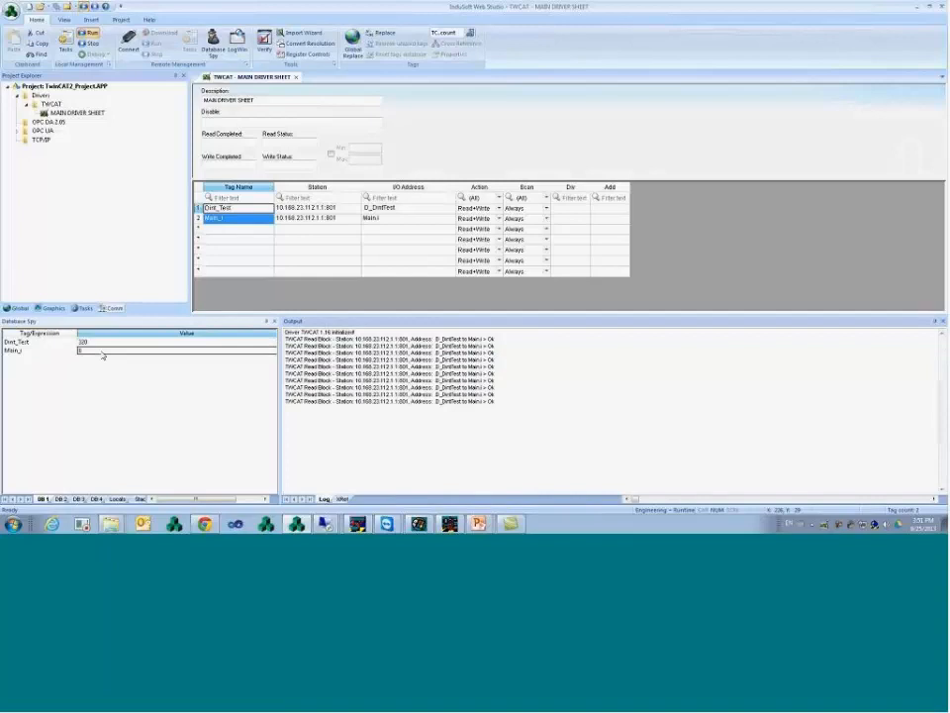
click(104, 344)
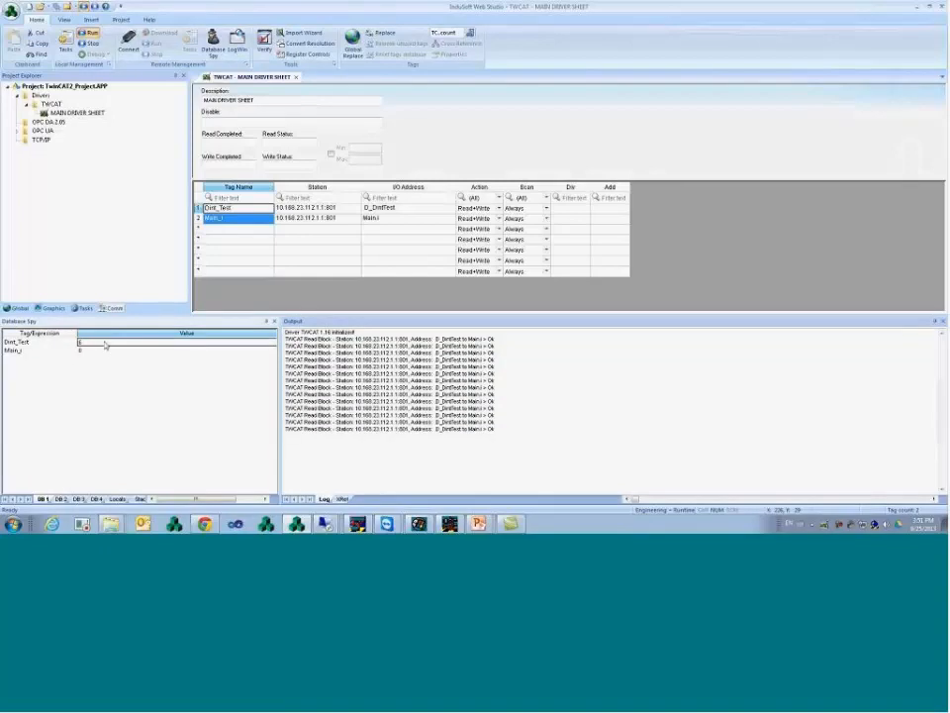
click(54, 343)
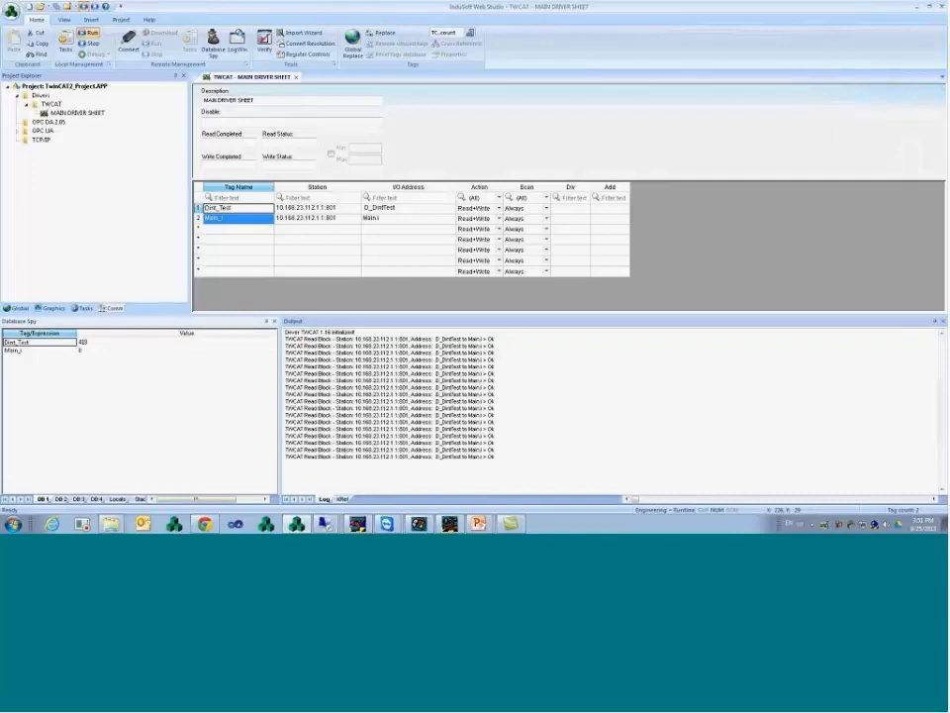
- Write 10 into Dint_Test from Database Spy and bring up the project's Screens options
right_click(65, 345)
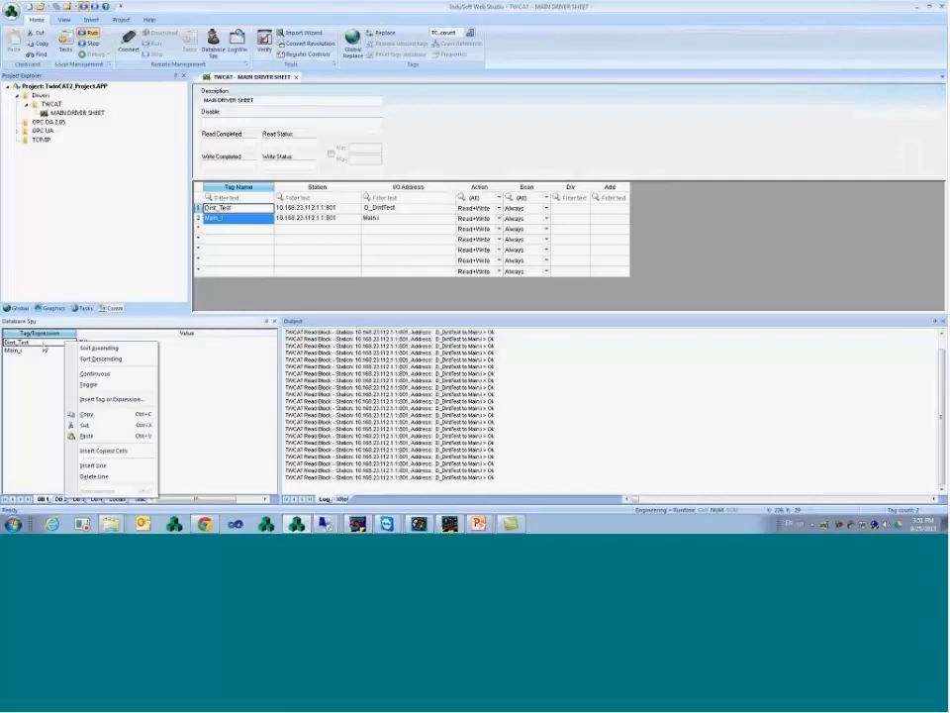
click(44, 350)
click(44, 344)
click(83, 343)
text(100)
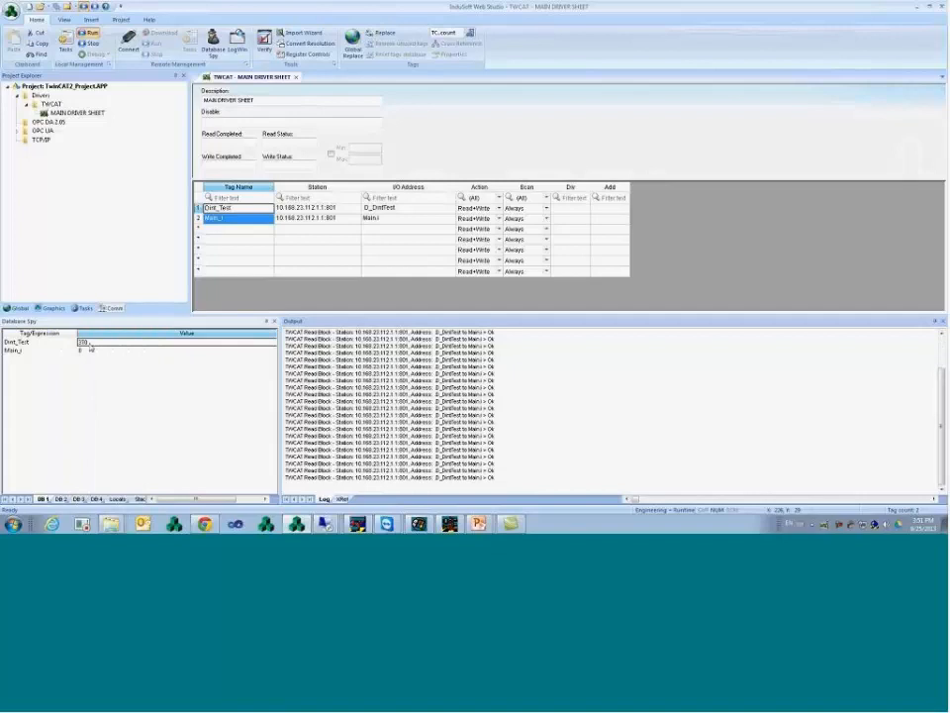
key(Return)
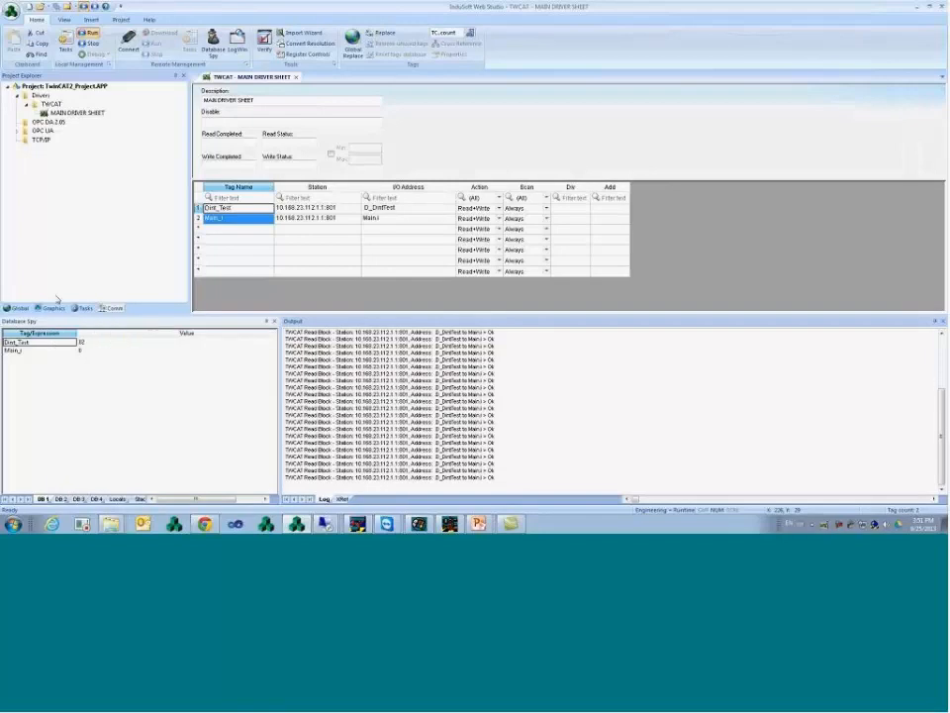
click(52, 308)
right_click(40, 95)
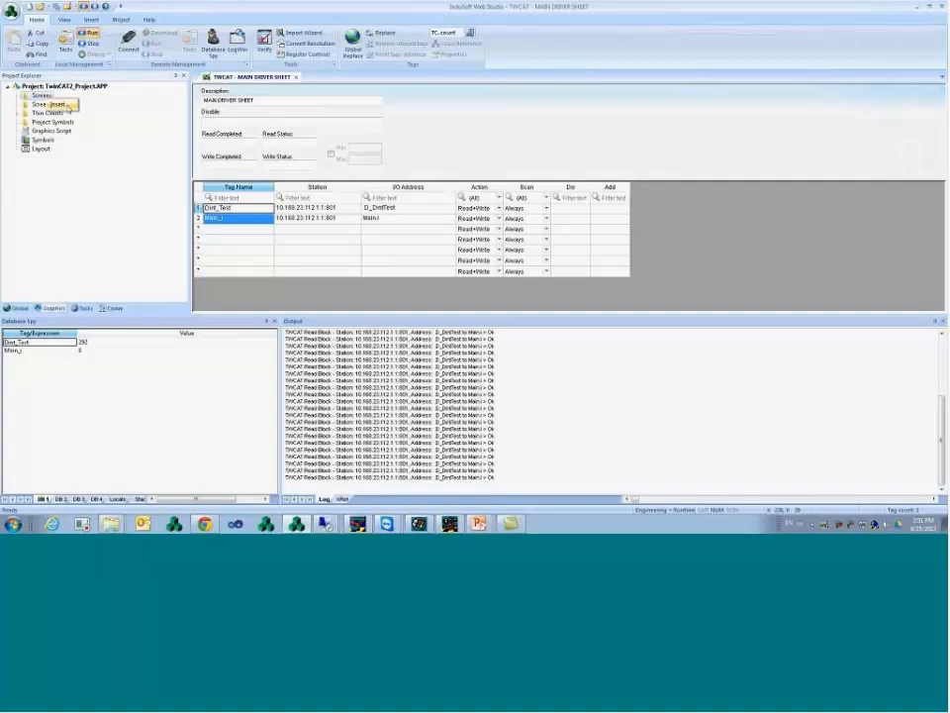
- Insert a new screen and add the text 'Dint_Test: #####' near its top
click(62, 104)
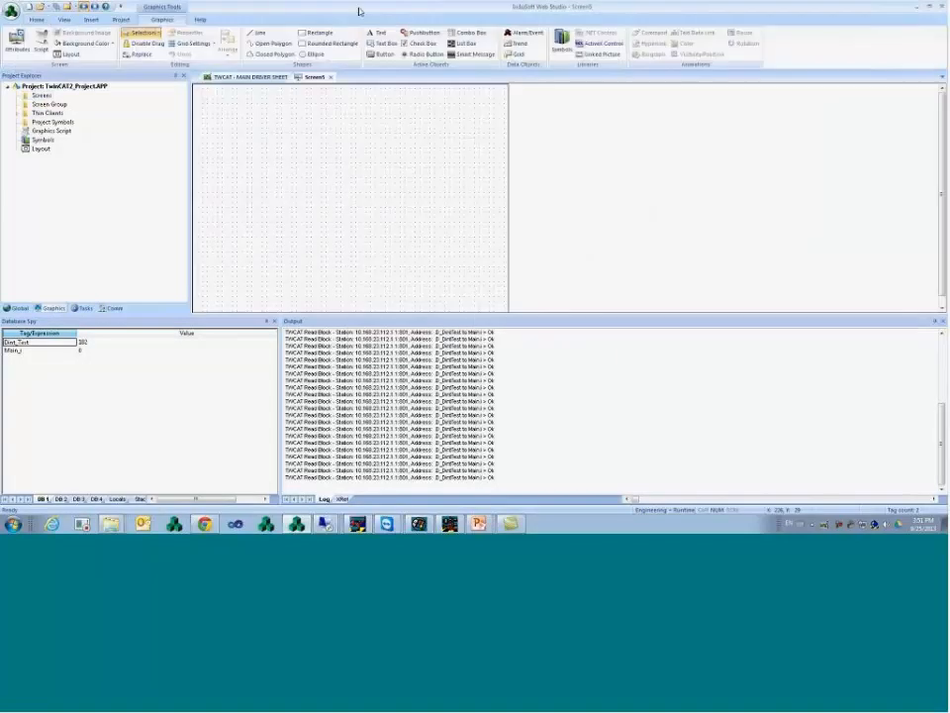
click(377, 33)
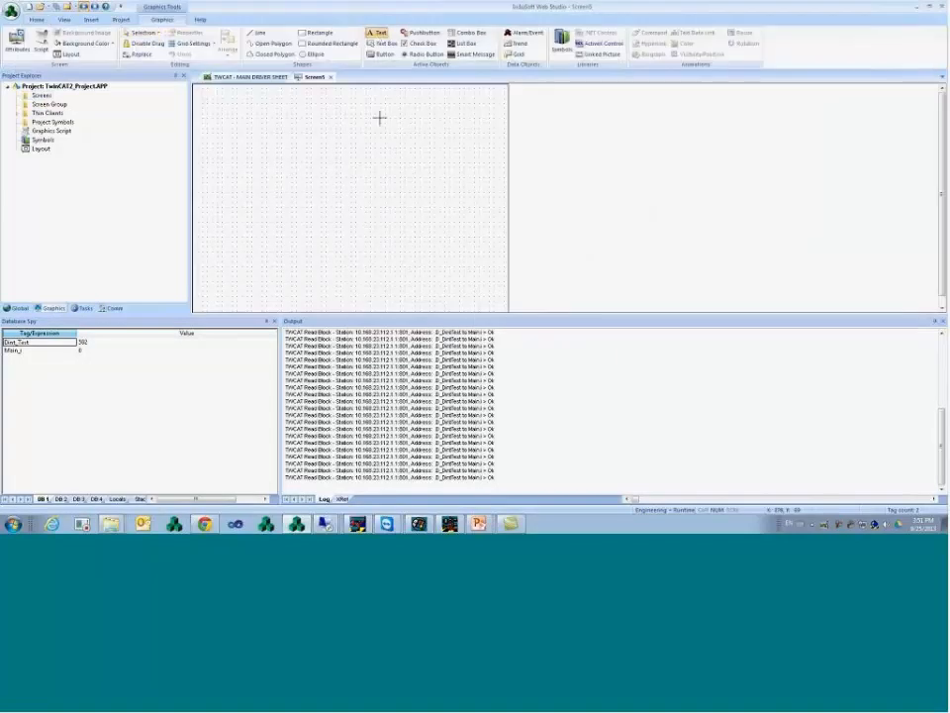
click(255, 107)
text(Dint_Test: )
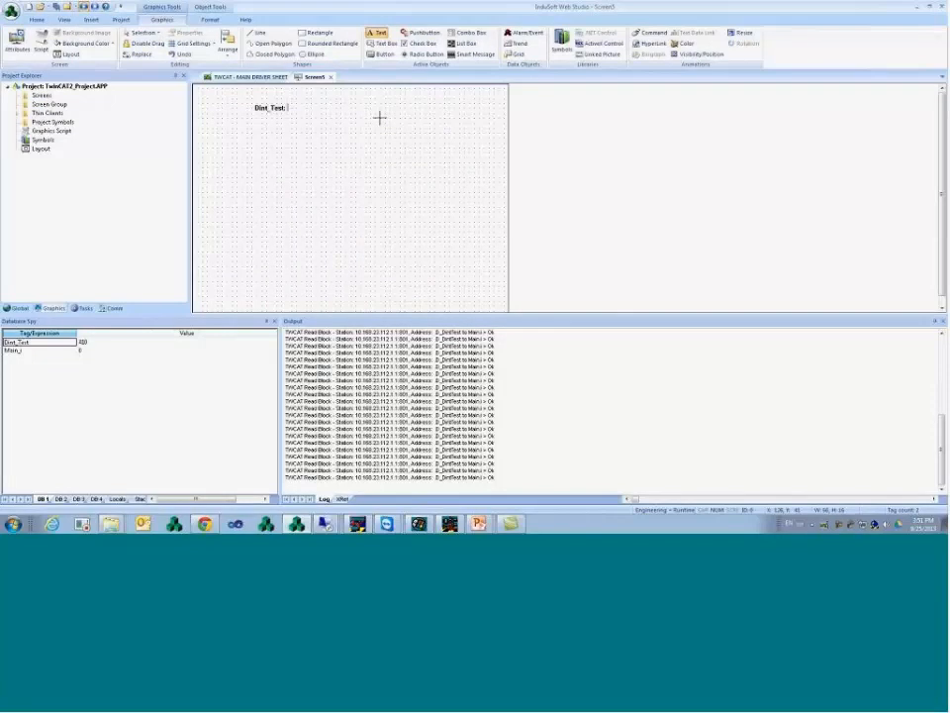
text(#####)
key(Escape)
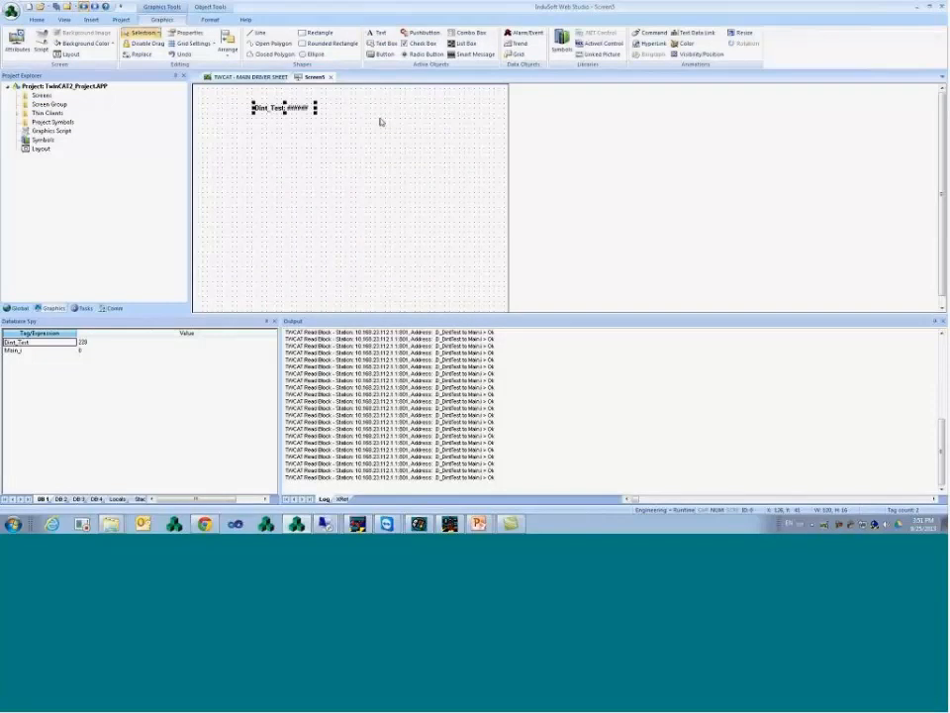
- Link the text object to the Dint_Test tag through Text Data Link
double_click(298, 108)
click(497, 186)
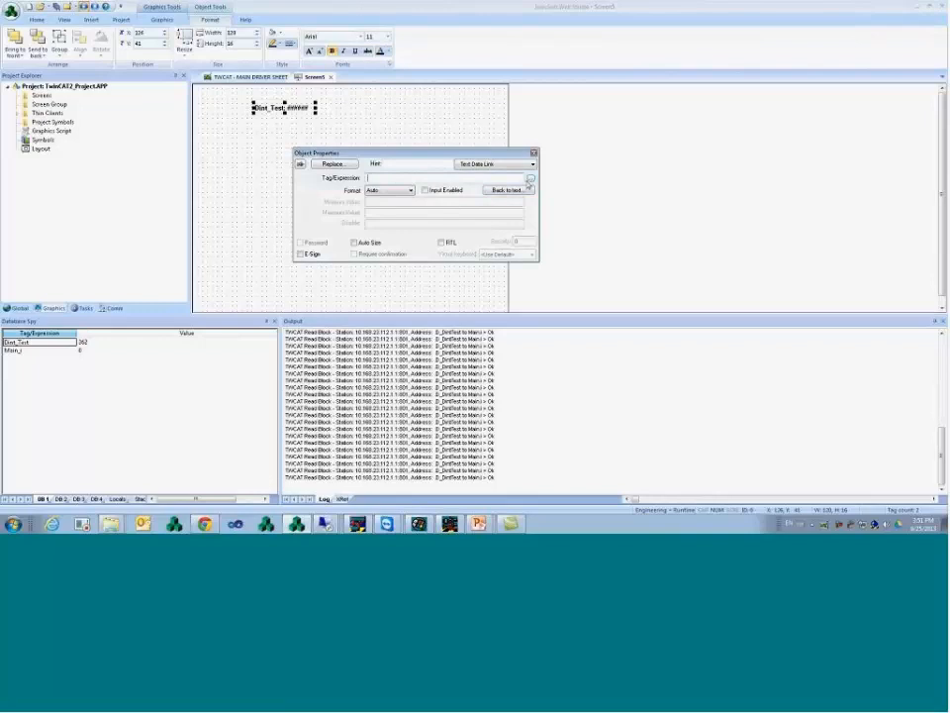
text(Dint_Test)
click(390, 129)
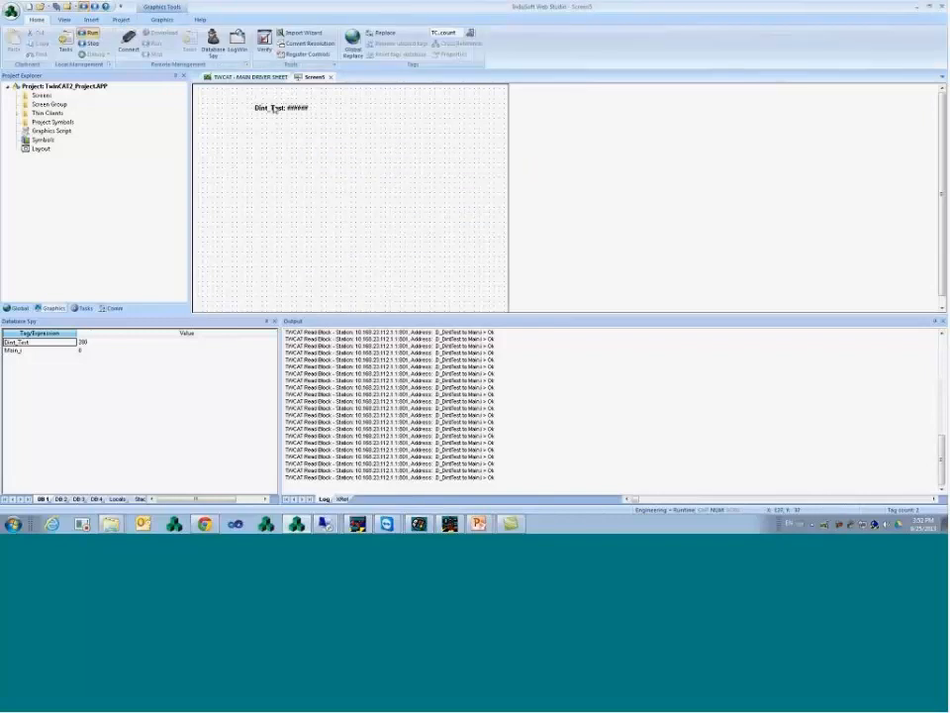
- Shift the Dint_Test text, drop the System Symbols button_Exit at Screen5's top-left, and save
drag(279, 109, 317, 121)
click(209, 19)
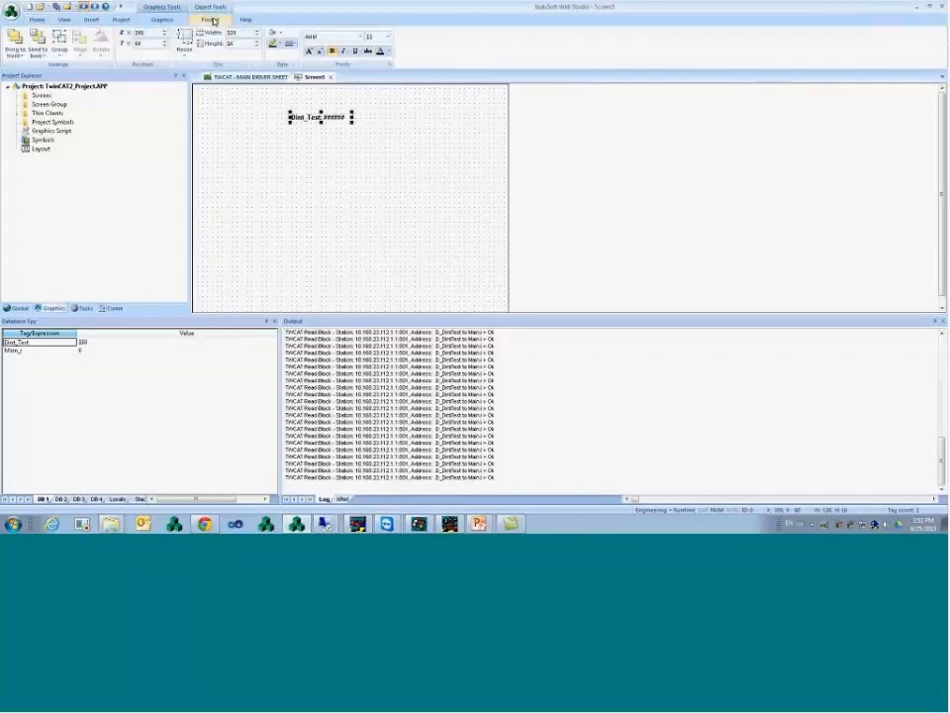
click(164, 19)
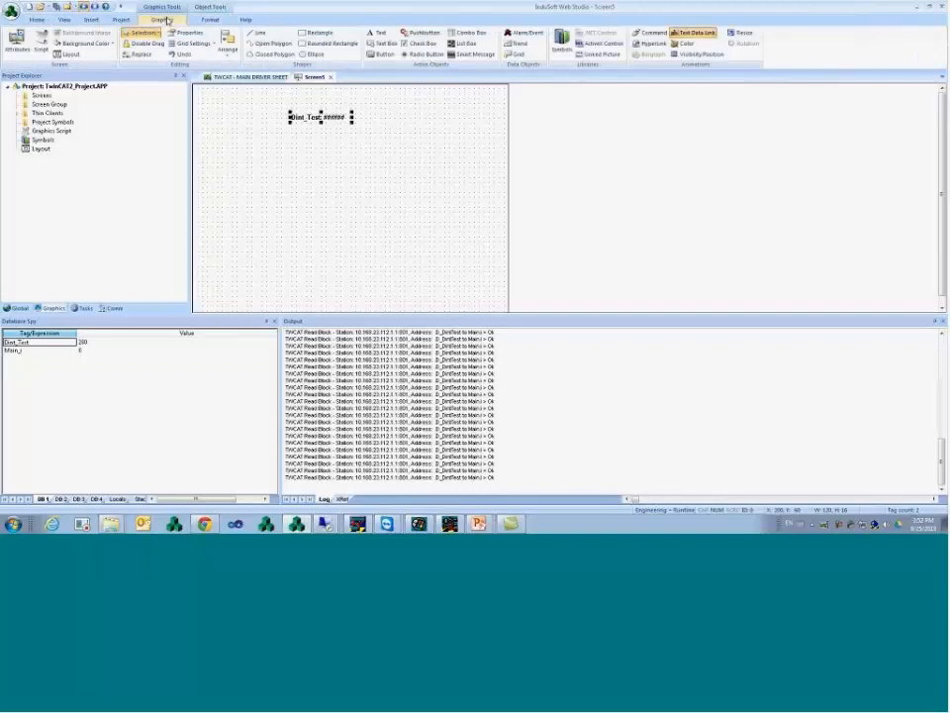
double_click(44, 143)
double_click(233, 103)
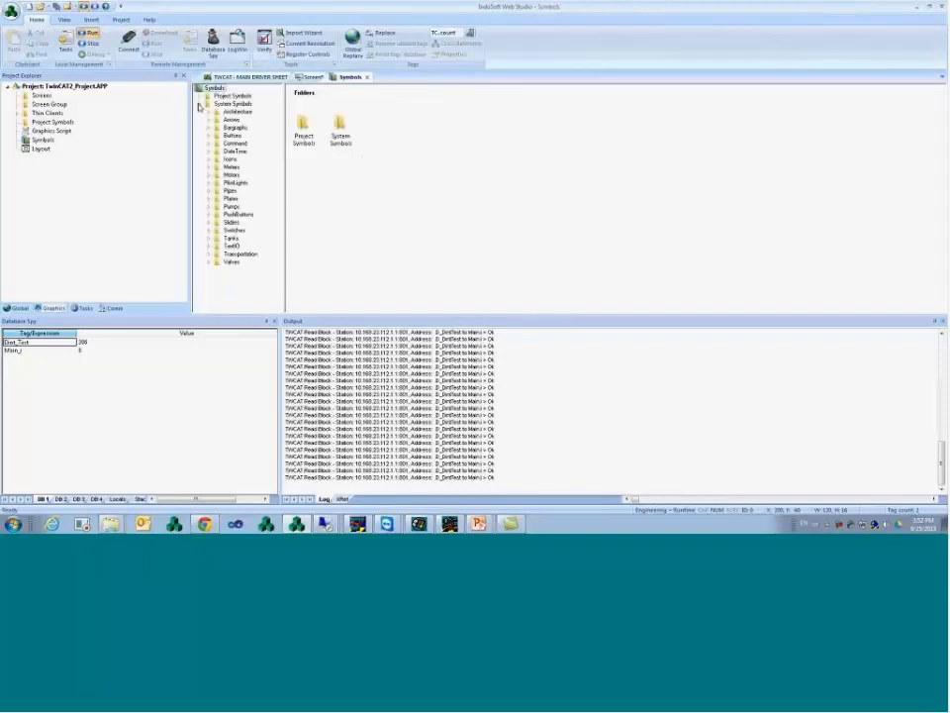
click(233, 135)
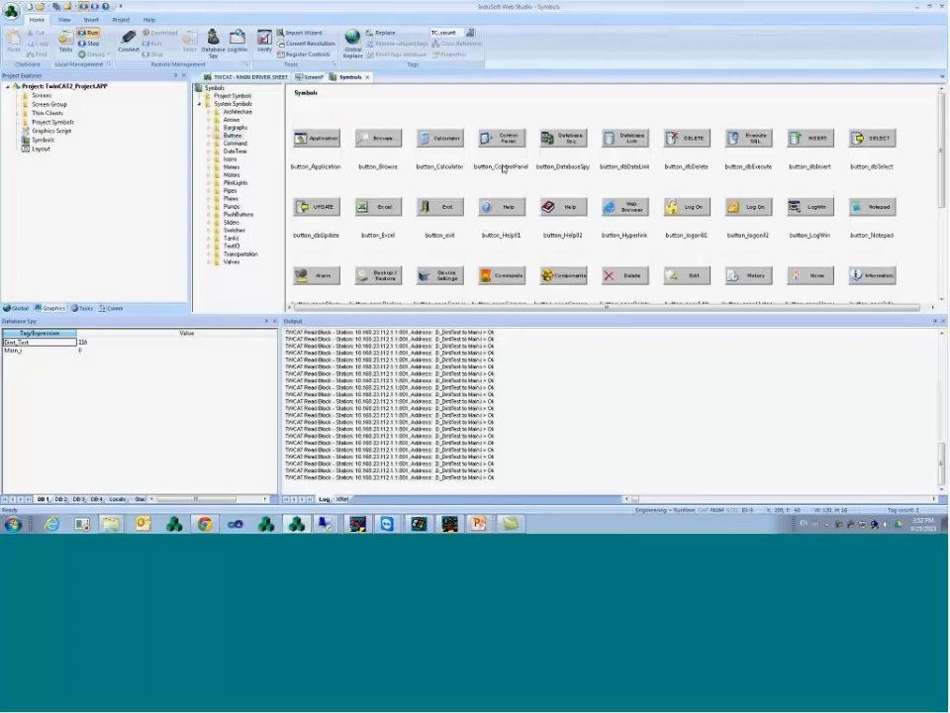
click(446, 209)
drag(447, 211, 242, 107)
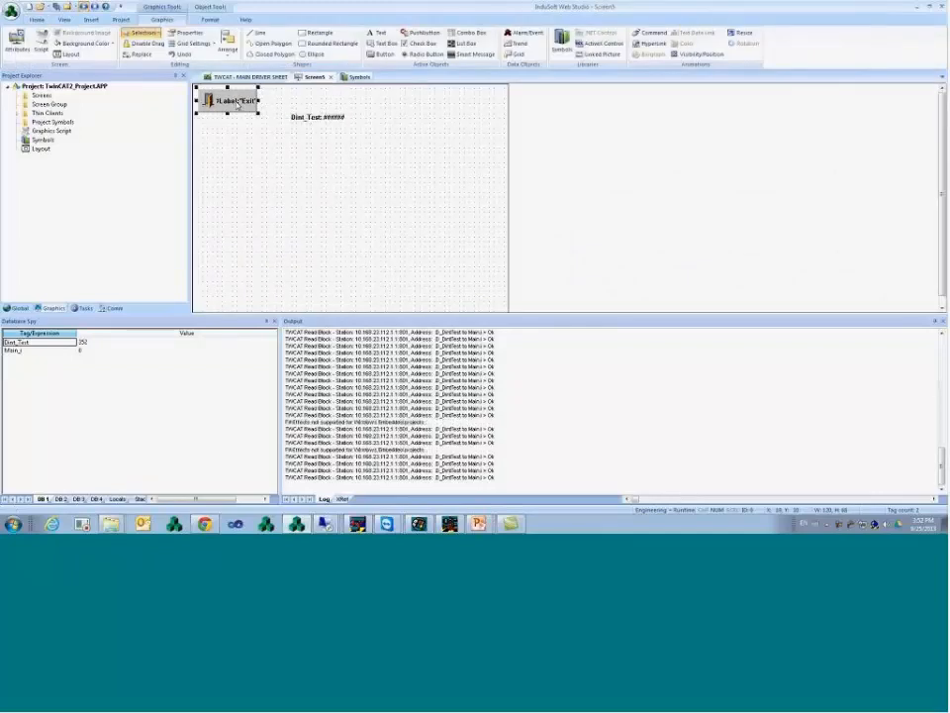
key(ctrl+s)
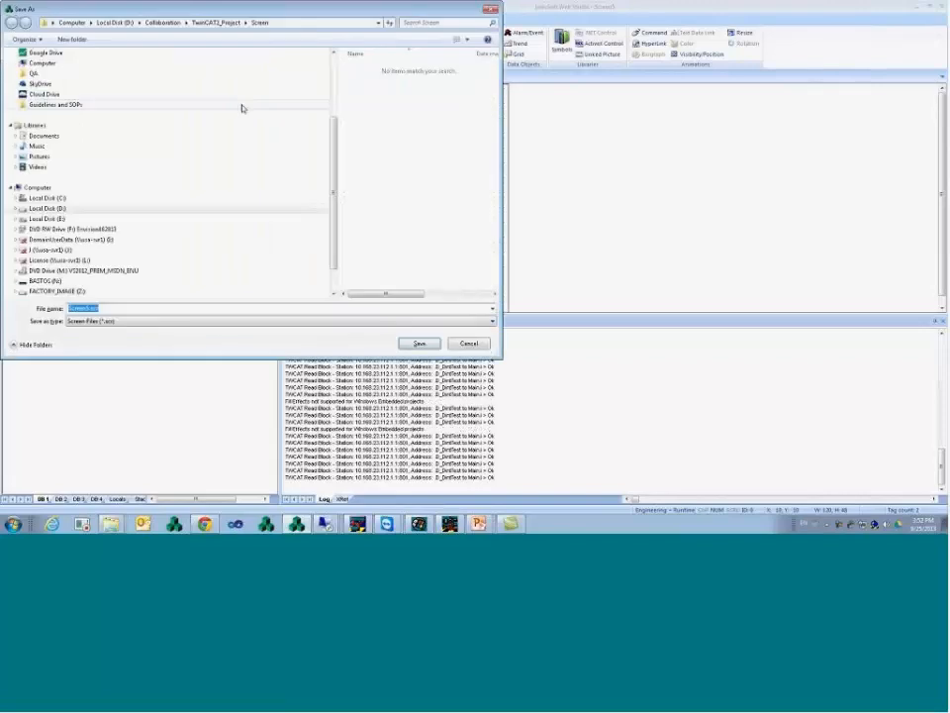
- Save the screen as Main and move the Dint_Test text next to the Exit button
text(Main)
key(Return)
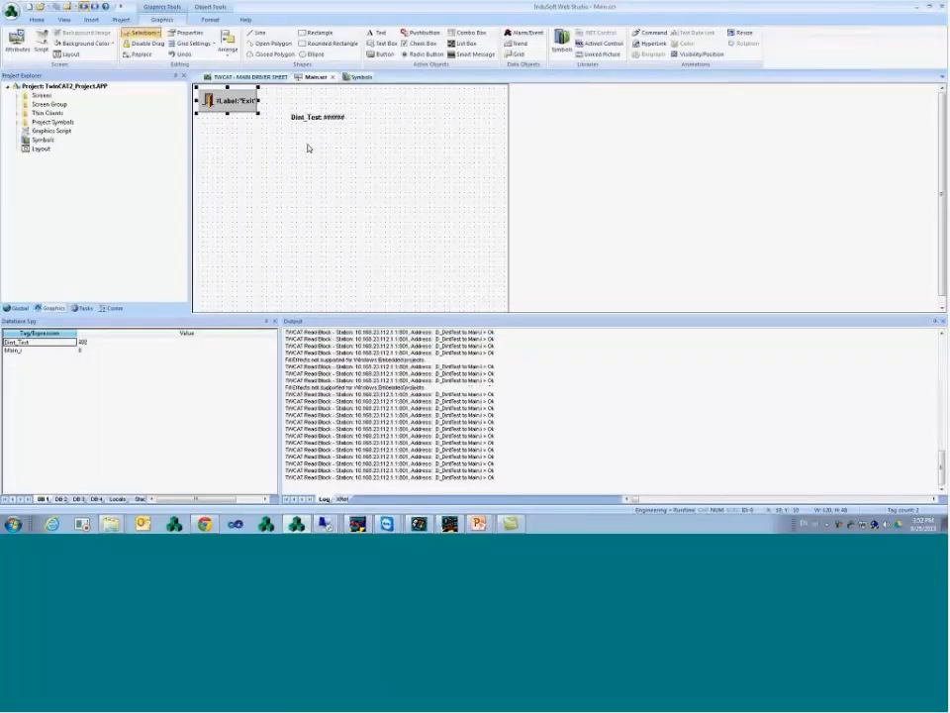
mouse_move(319, 125)
mouse_down()
mouse_move(304, 134)
mouse_move(308, 123)
mouse_up()
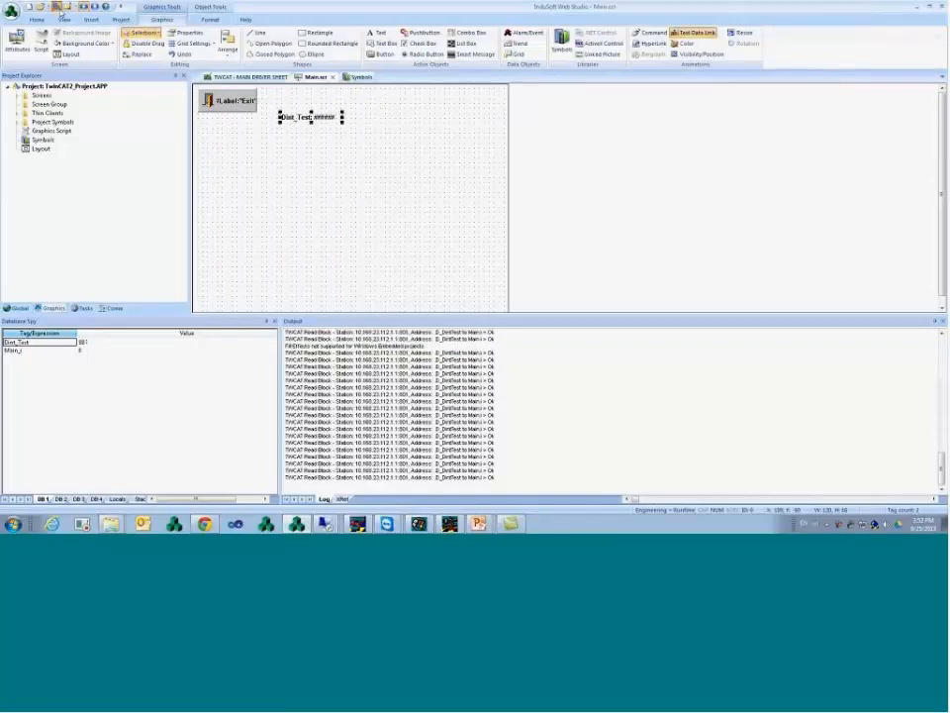
- Run the project to see Main live, then bring up the Output pane's log settings
click(88, 7)
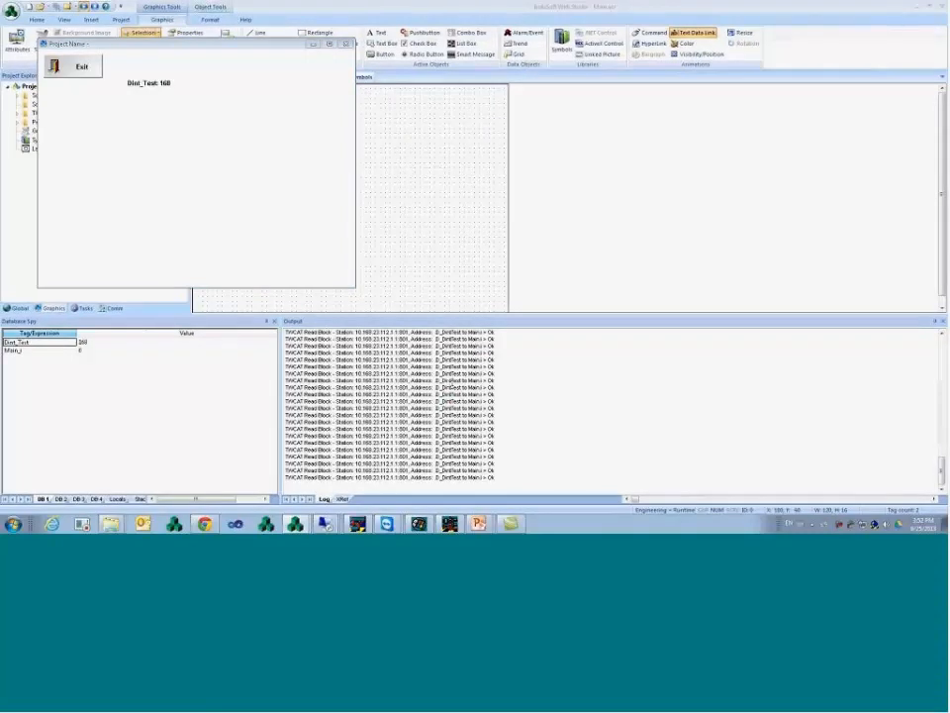
right_click(451, 383)
click(488, 443)
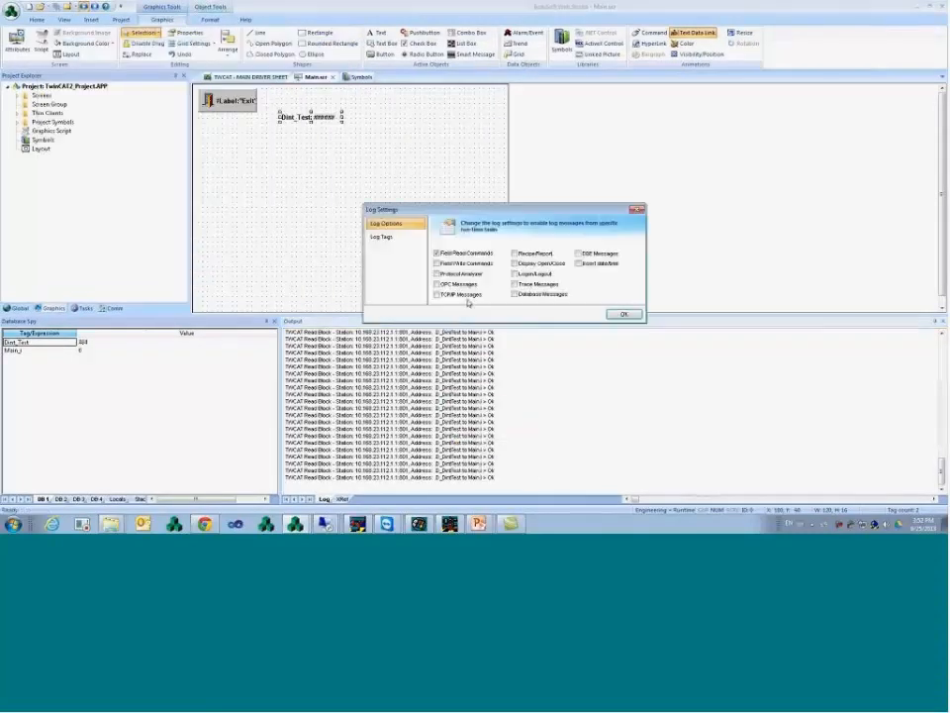
- Enable Insert date/time in Log Settings, then pause the output log
click(579, 265)
click(624, 314)
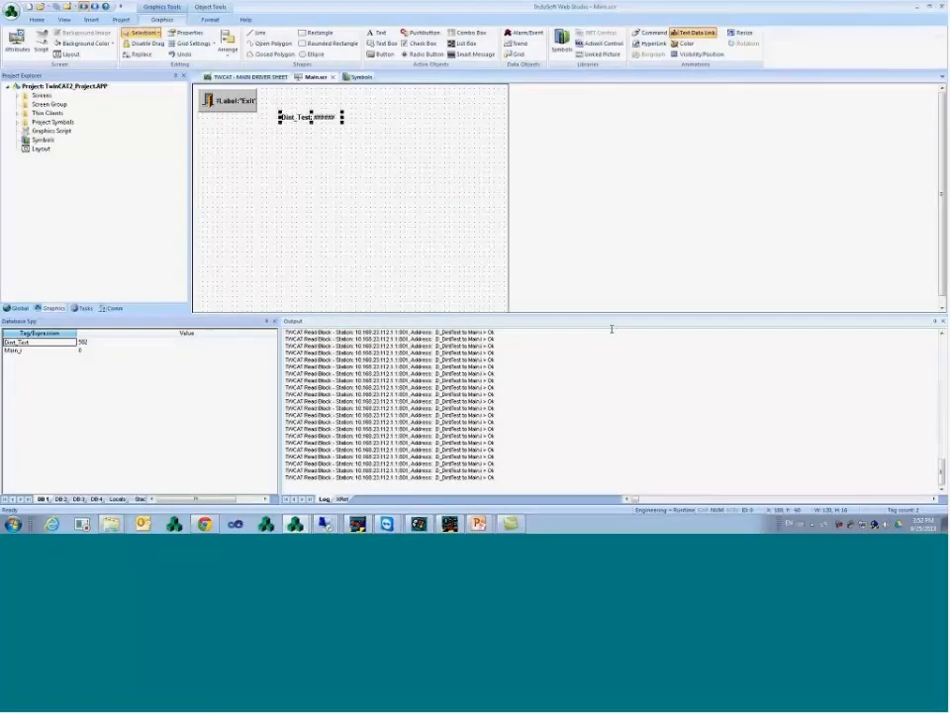
right_click(552, 428)
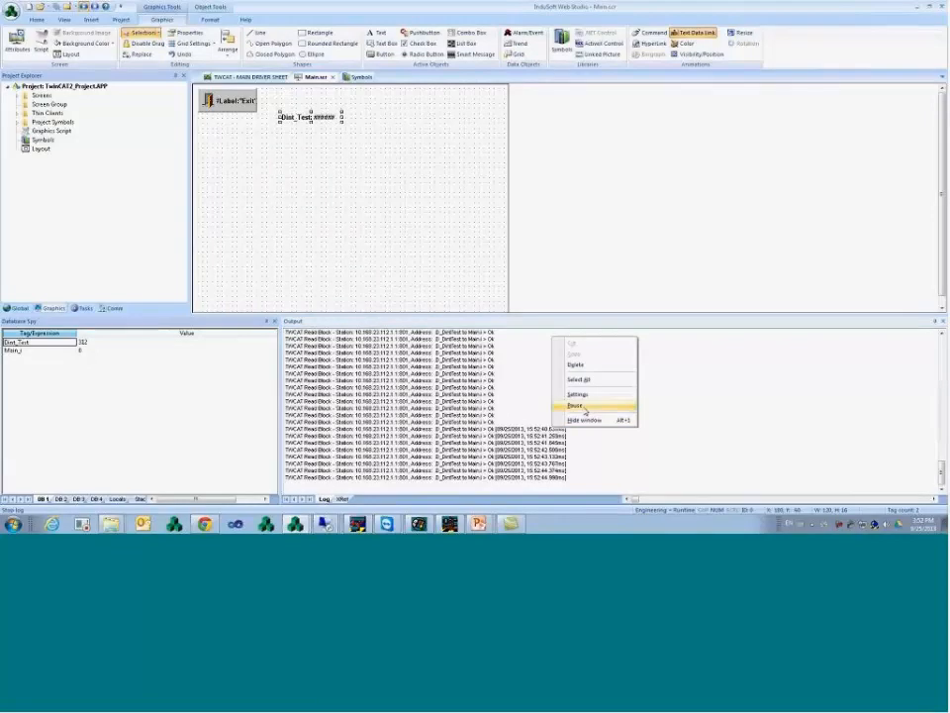
click(585, 410)
- Select a couple of timestamped log lines to inspect, then resume the output log
click(565, 448)
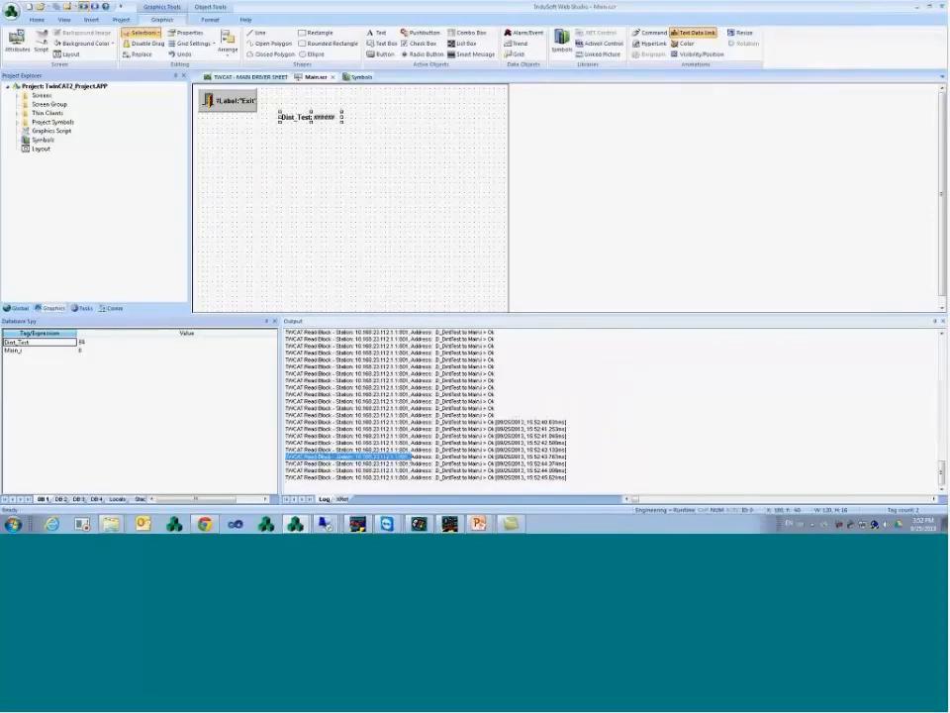
drag(564, 449, 626, 444)
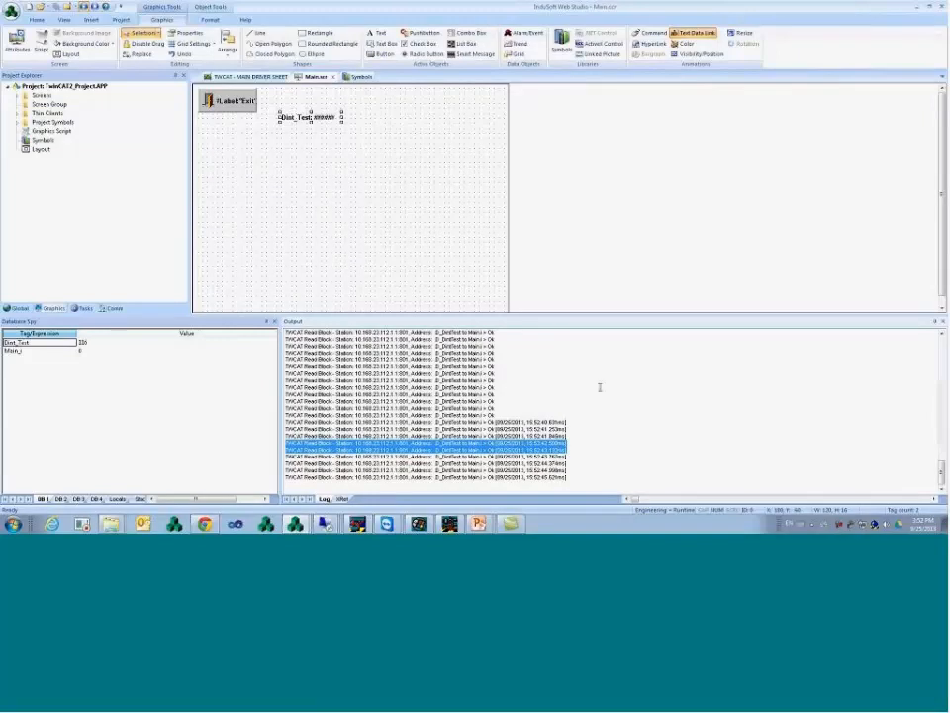
click(564, 408)
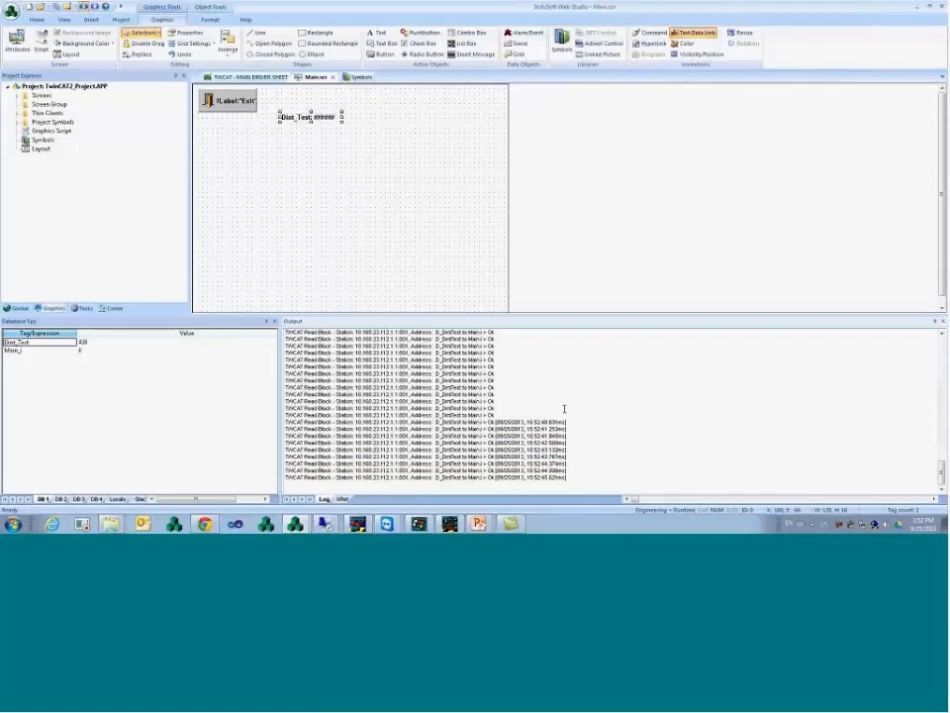
right_click(566, 408)
click(605, 478)
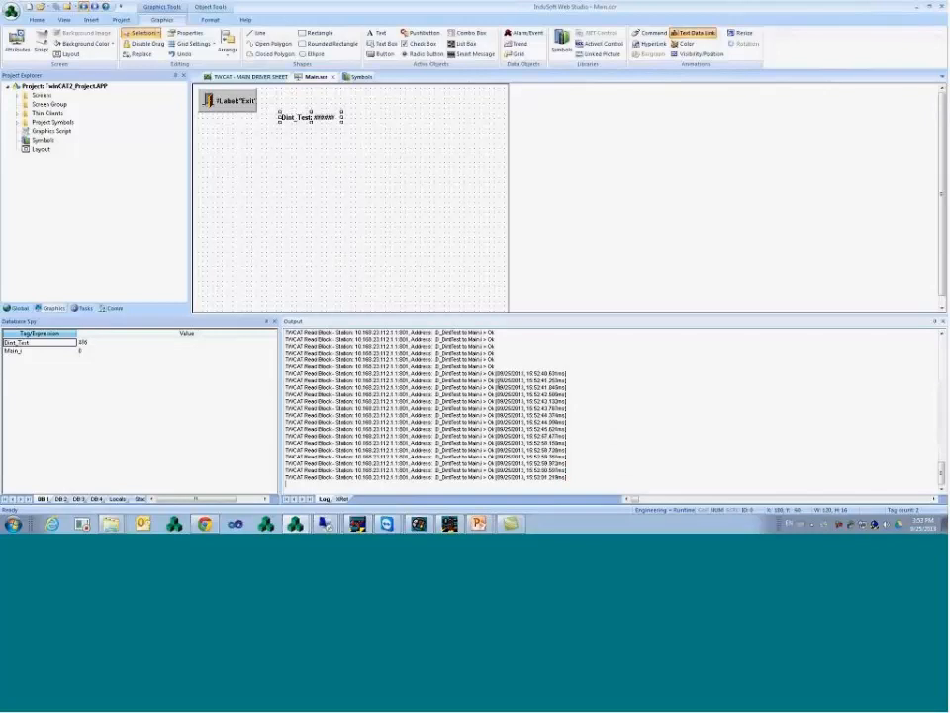
click(319, 164)
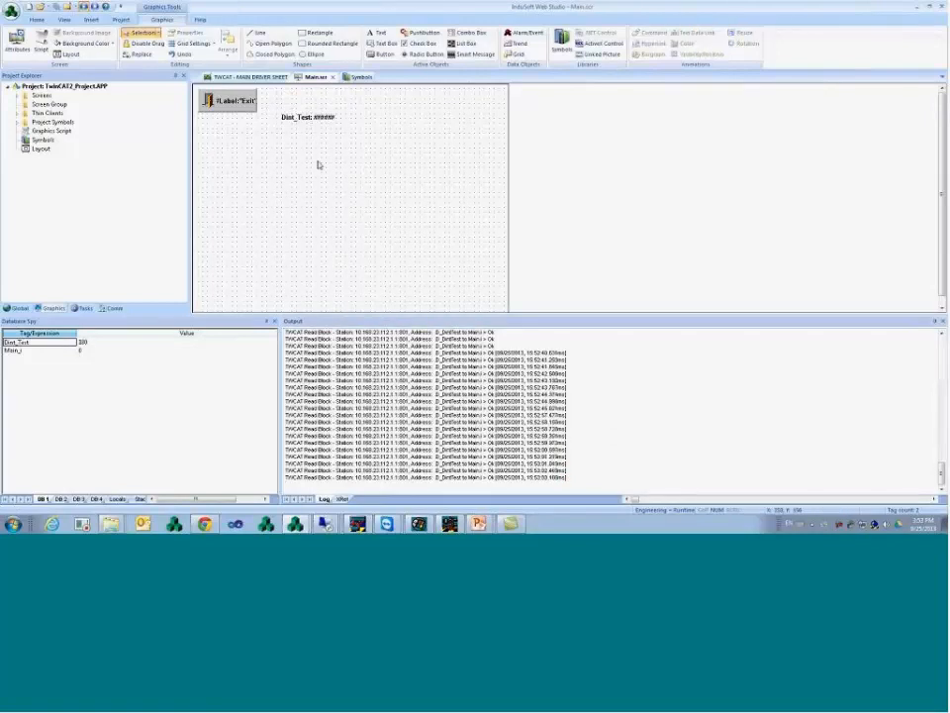
- Insert a new blank TWCAT driver sheet from the Comm tab's TWCAT driver
click(114, 308)
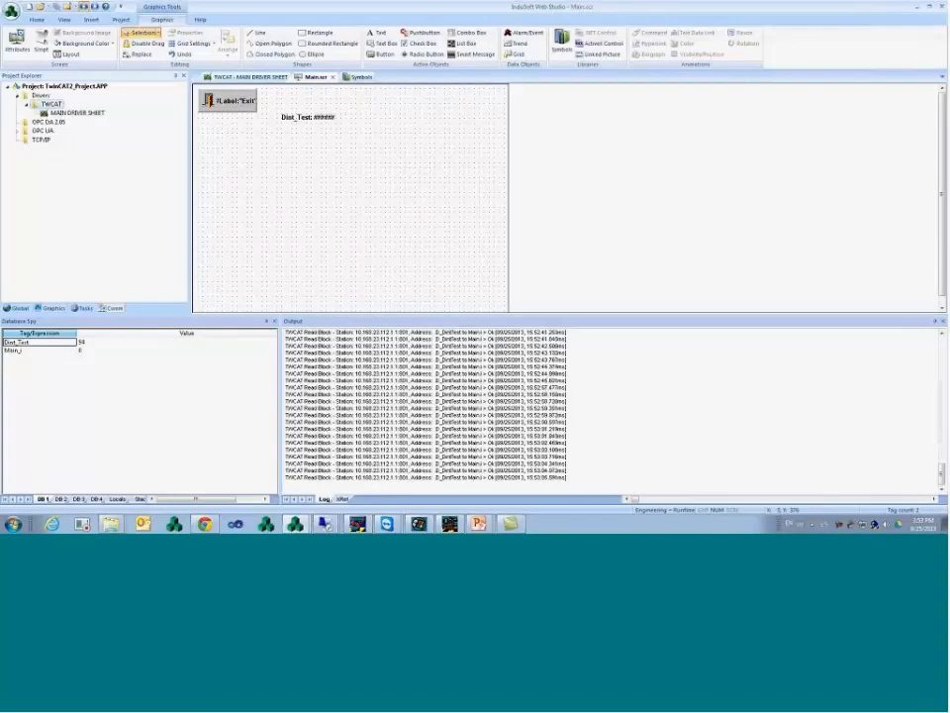
right_click(61, 104)
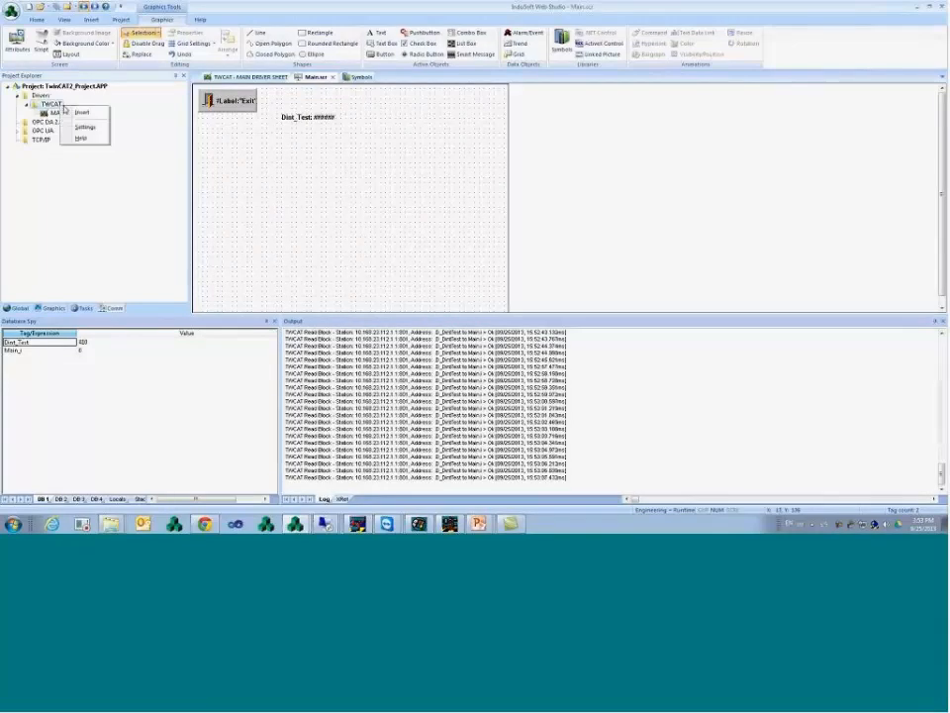
click(81, 113)
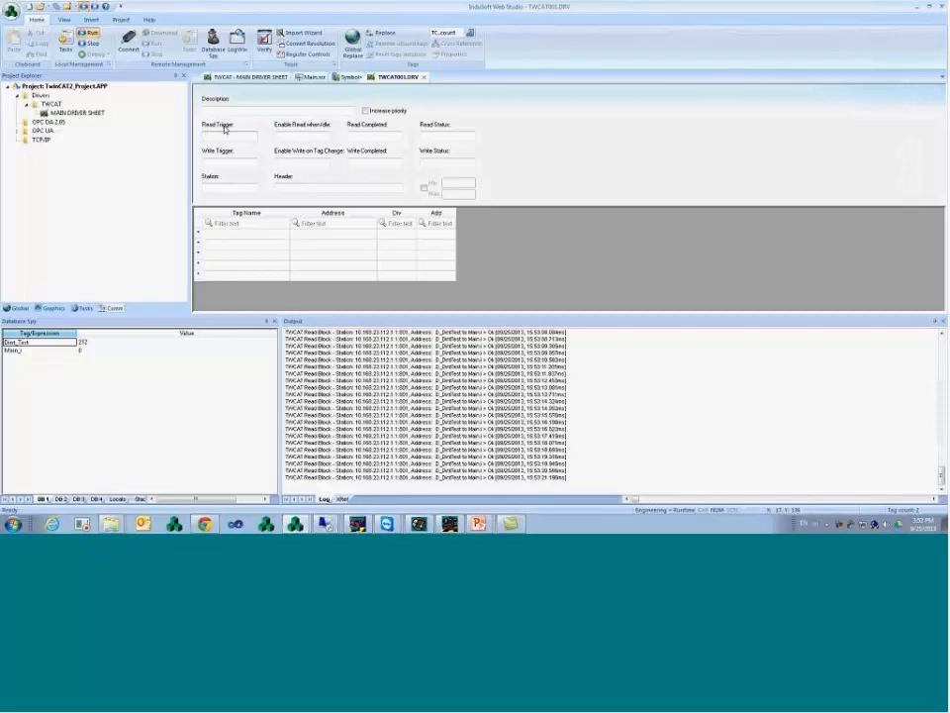
click(228, 136)
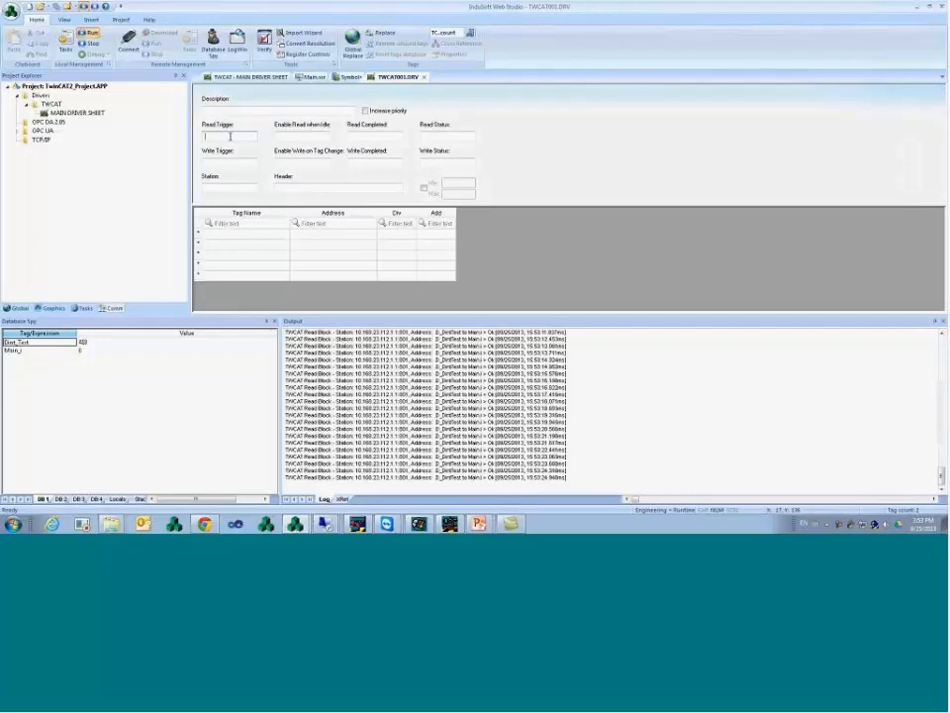
- Leave Read Trigger empty, deleting the BLinkFast text entered there
text(BLink)
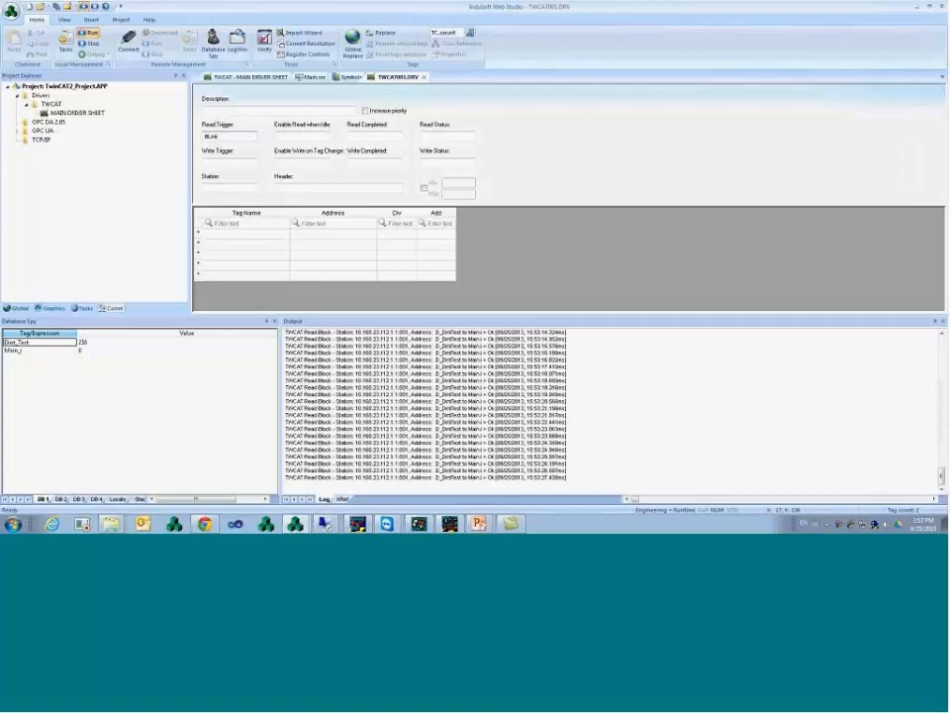
text(Fast)
double_click(227, 138)
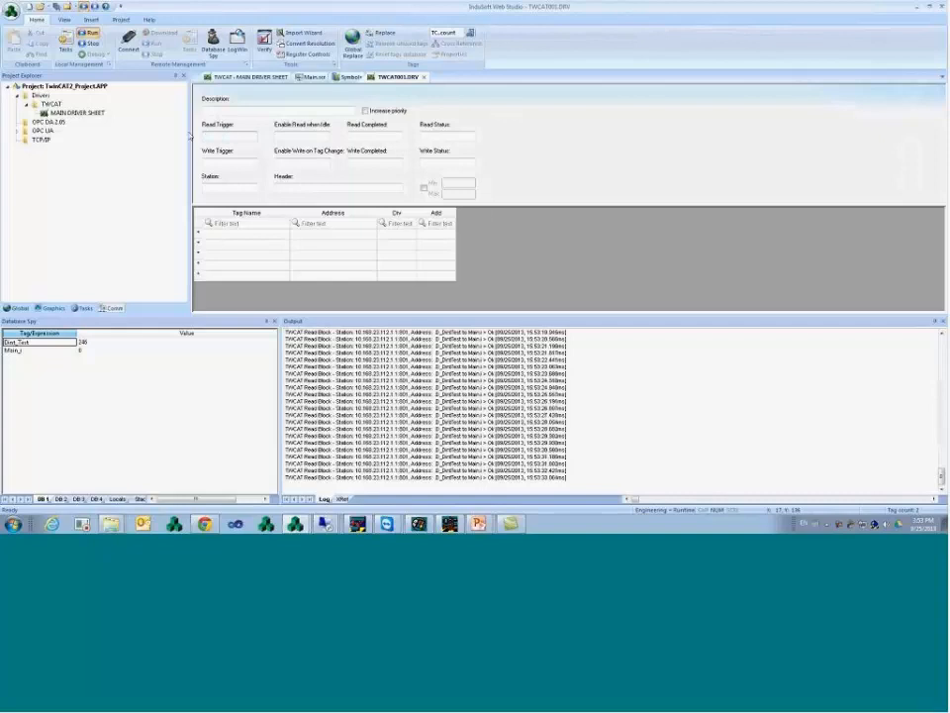
key(Delete)
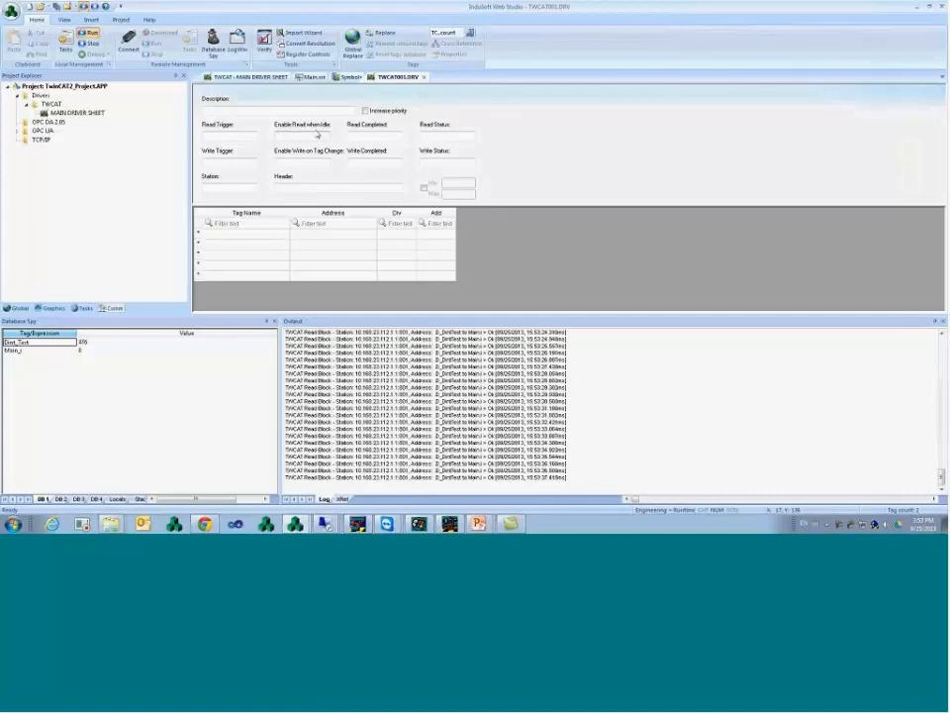
- Set Enable Read when Idle to 1
click(317, 136)
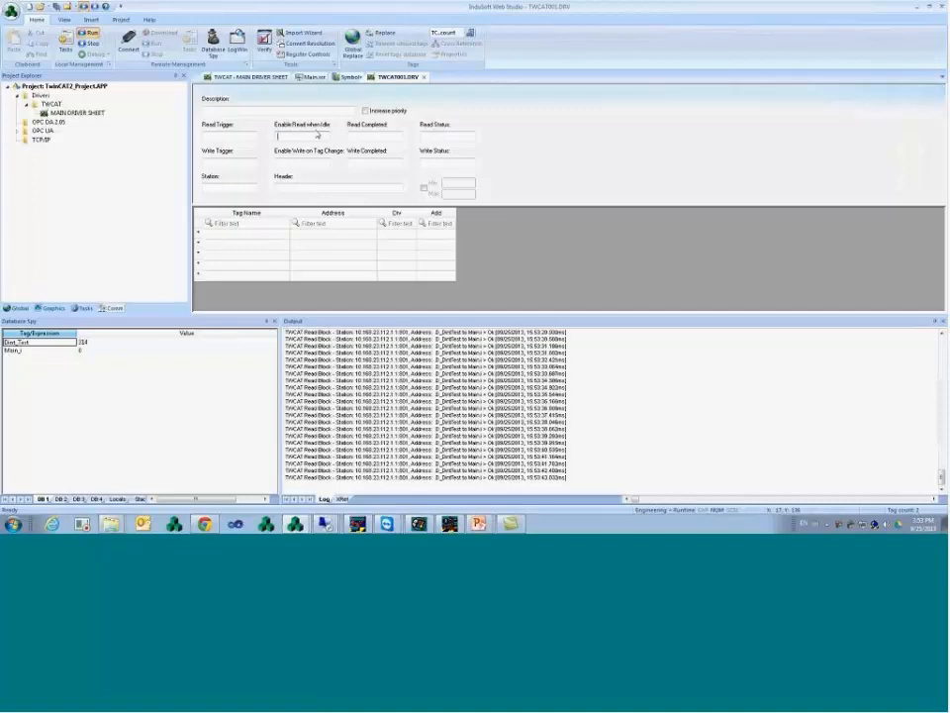
text(EnRd)
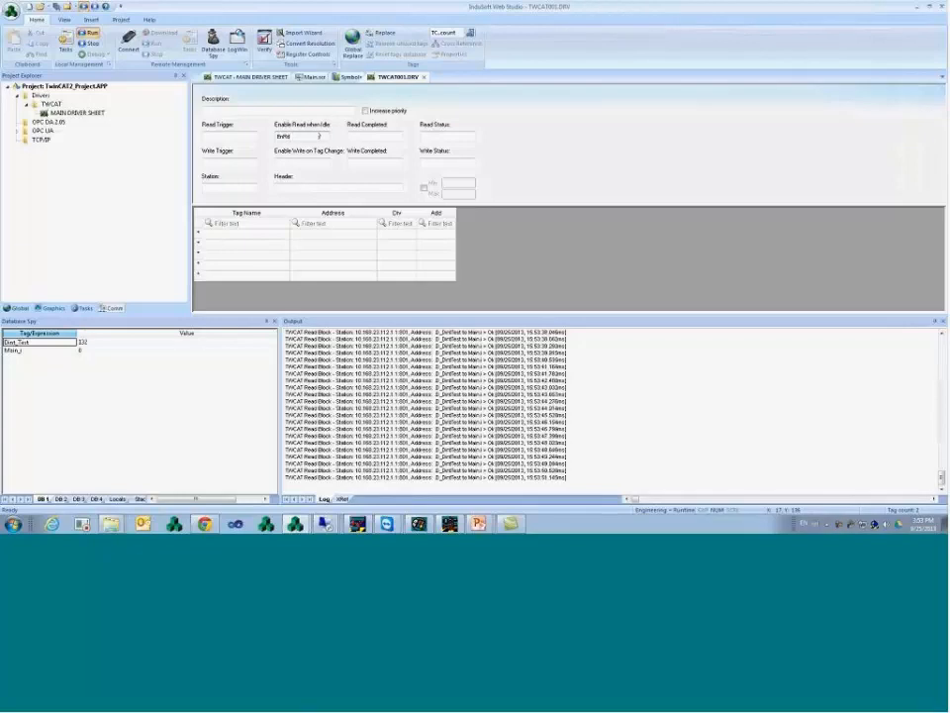
double_click(319, 135)
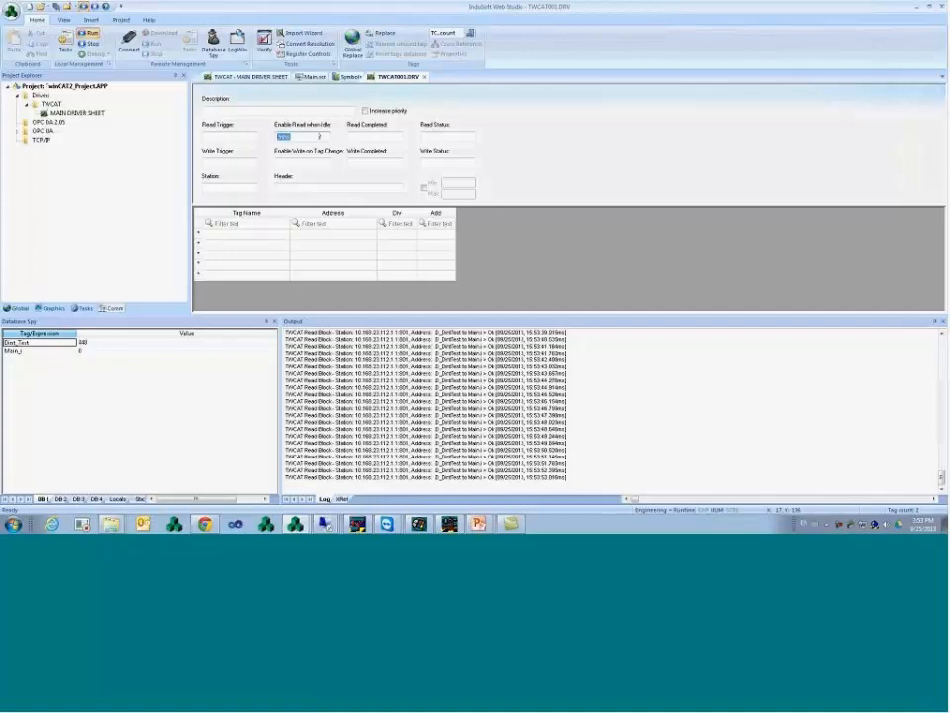
text(1)
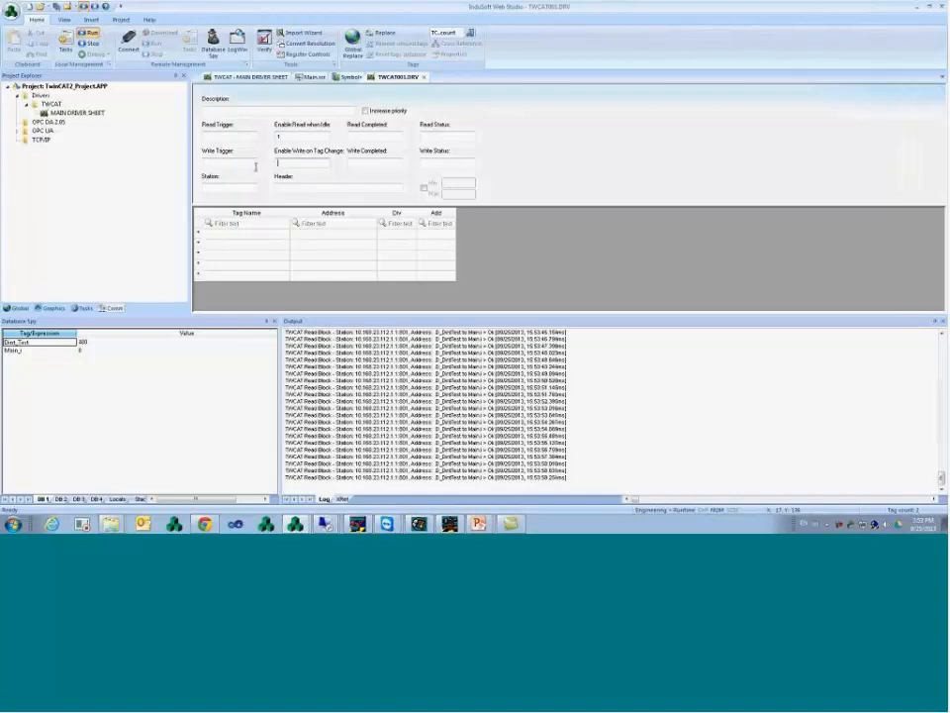
- Set Enable Write on Tag Change to 1
drag(271, 237, 268, 280)
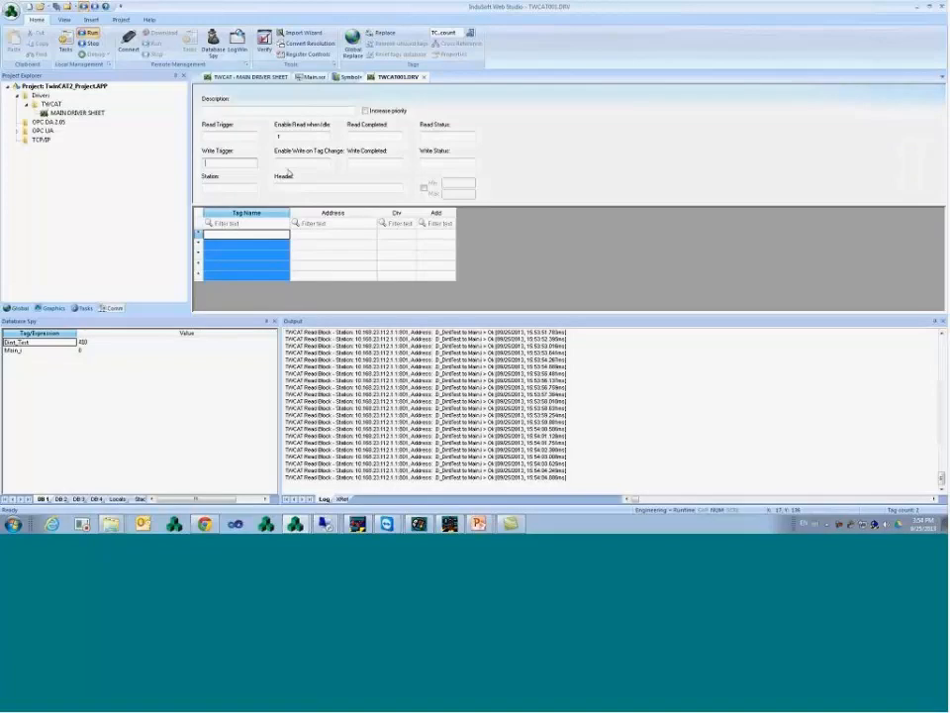
click(295, 165)
click(300, 236)
click(282, 238)
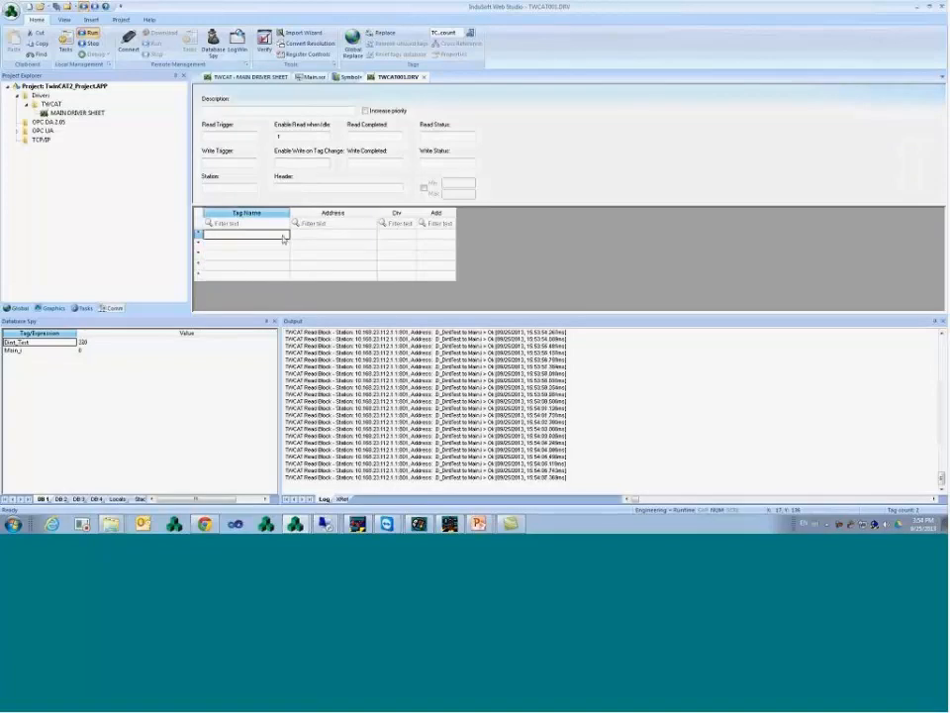
click(271, 246)
click(277, 235)
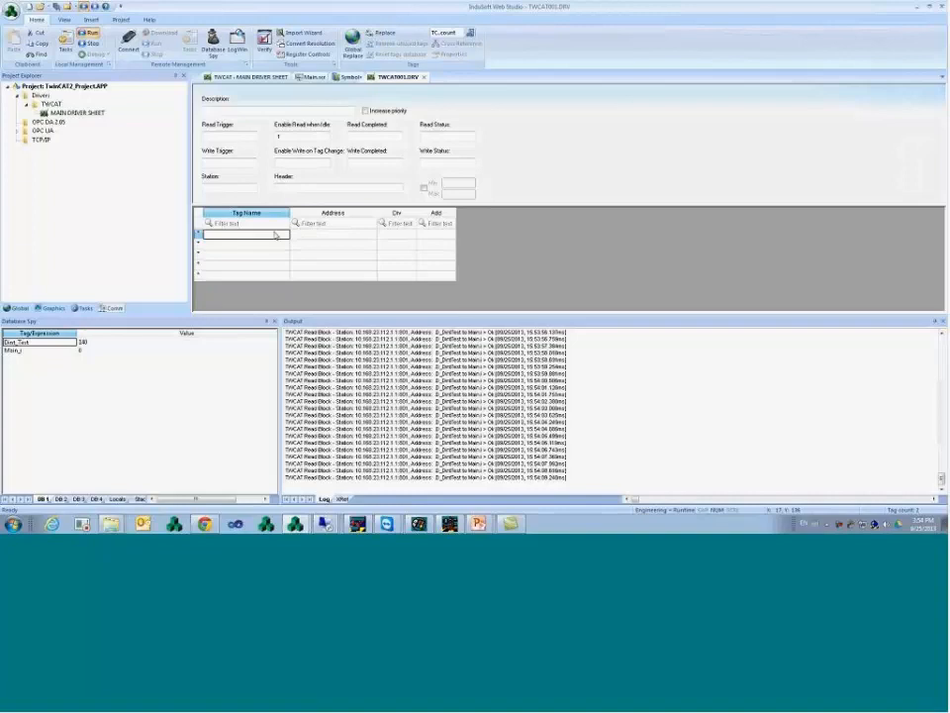
click(301, 161)
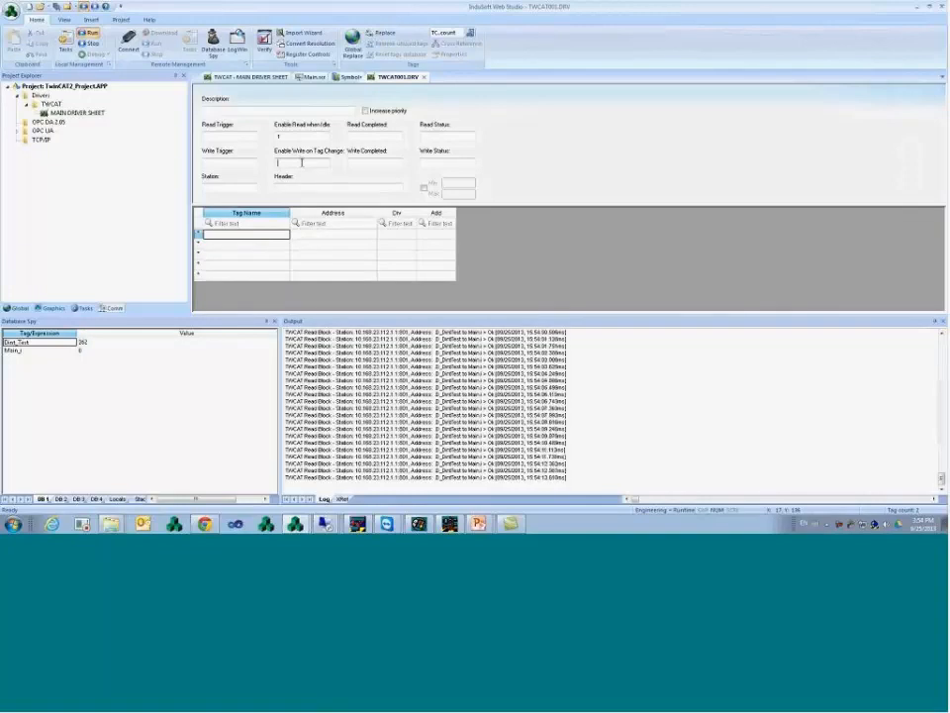
text(1)
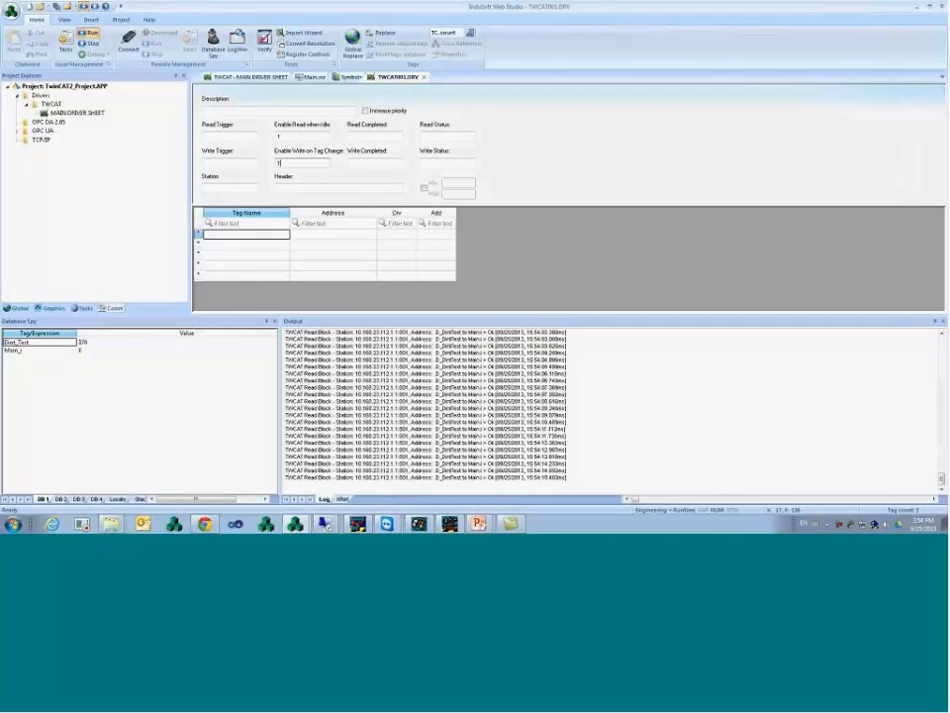
key(Tab)
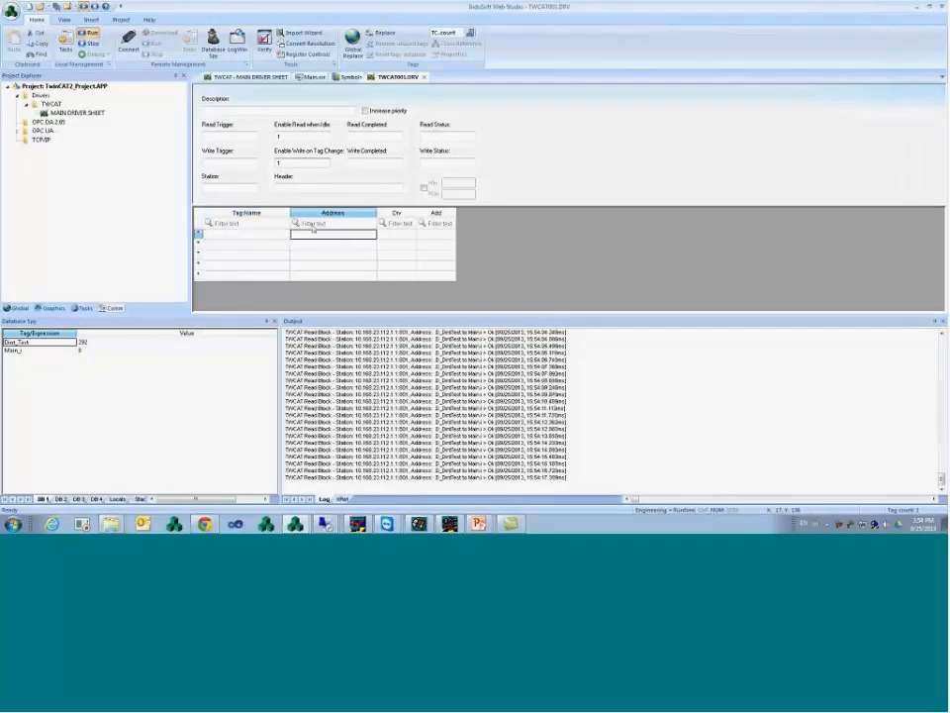
- Enter Station 10.168.23.112.1.1:801 and Header NAME on the TWCAT001 driver sheet
click(239, 188)
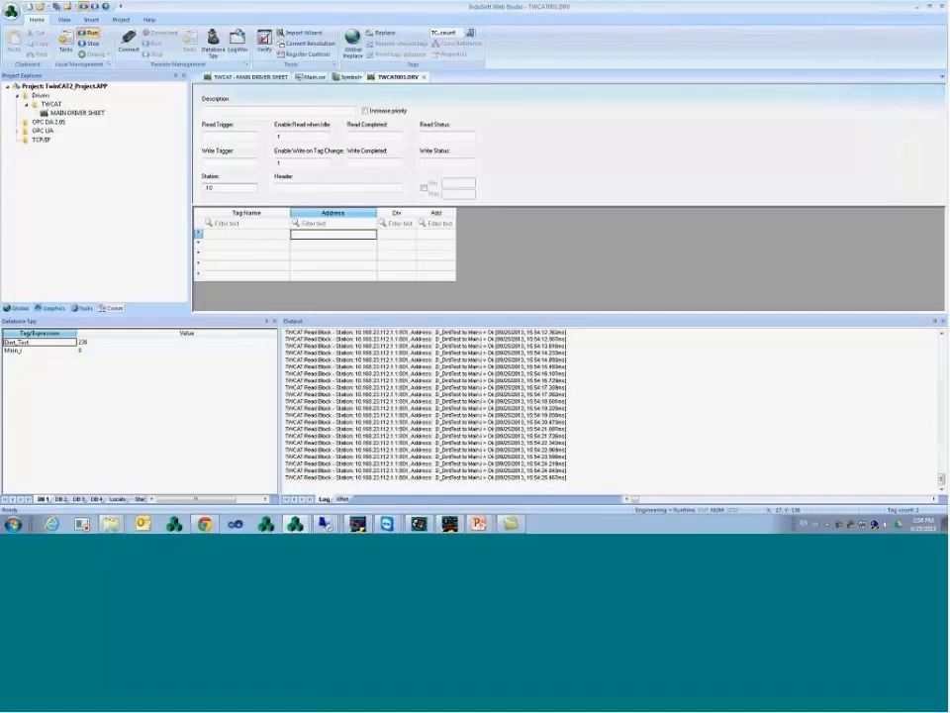
text(.168.23.112)
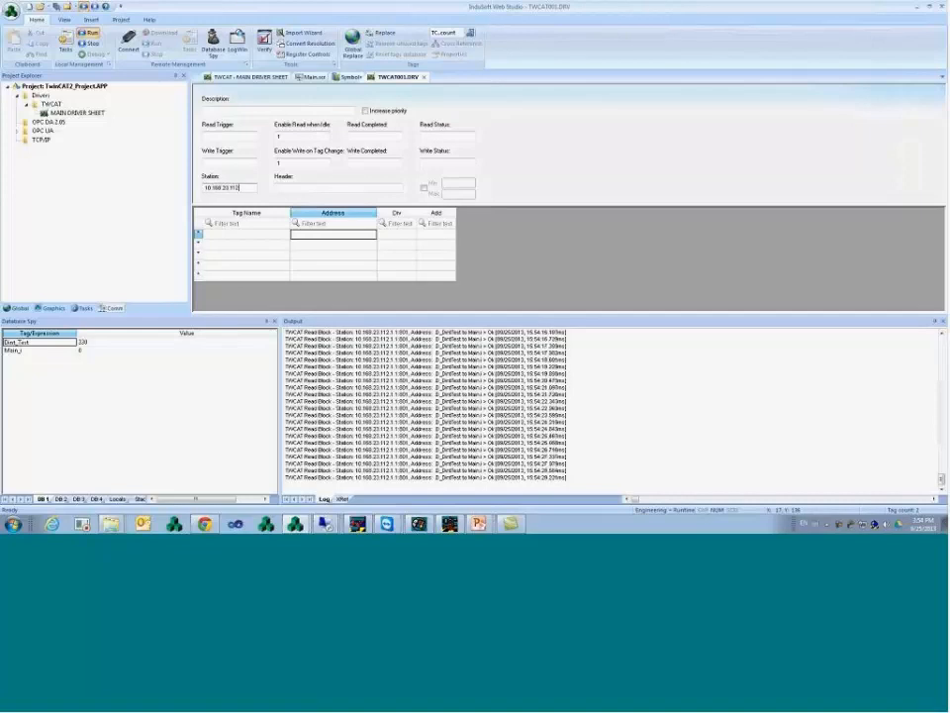
text(.1)
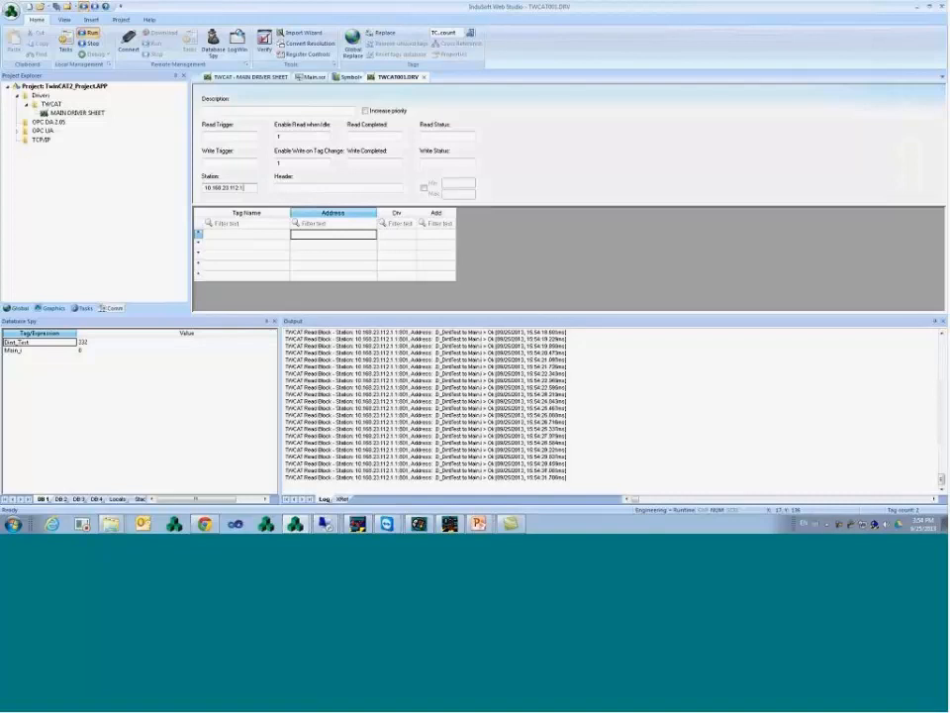
text(.1:80)
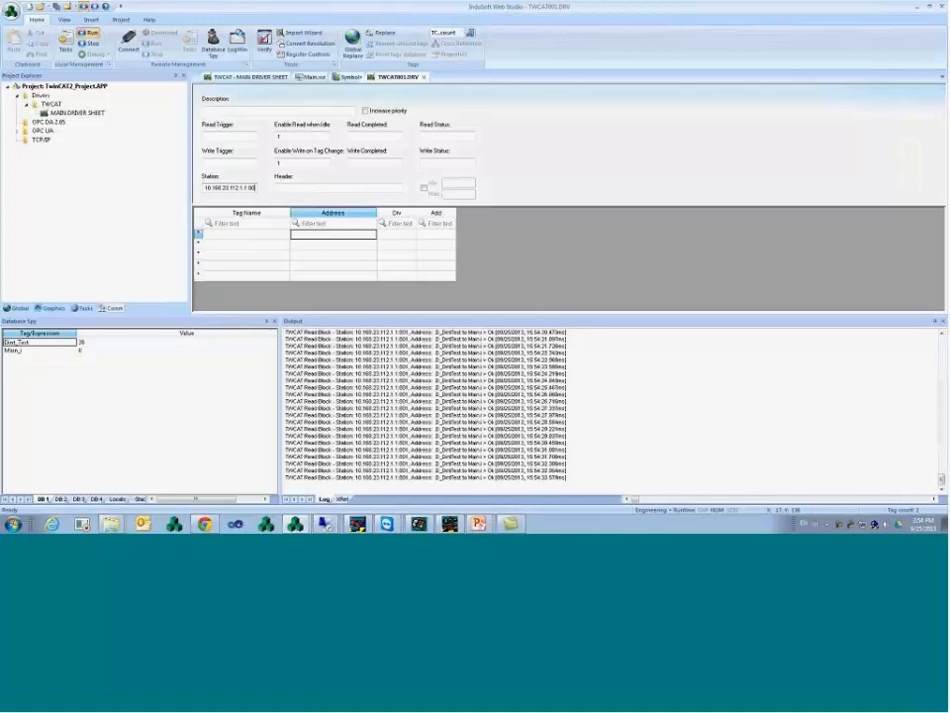
text(1)
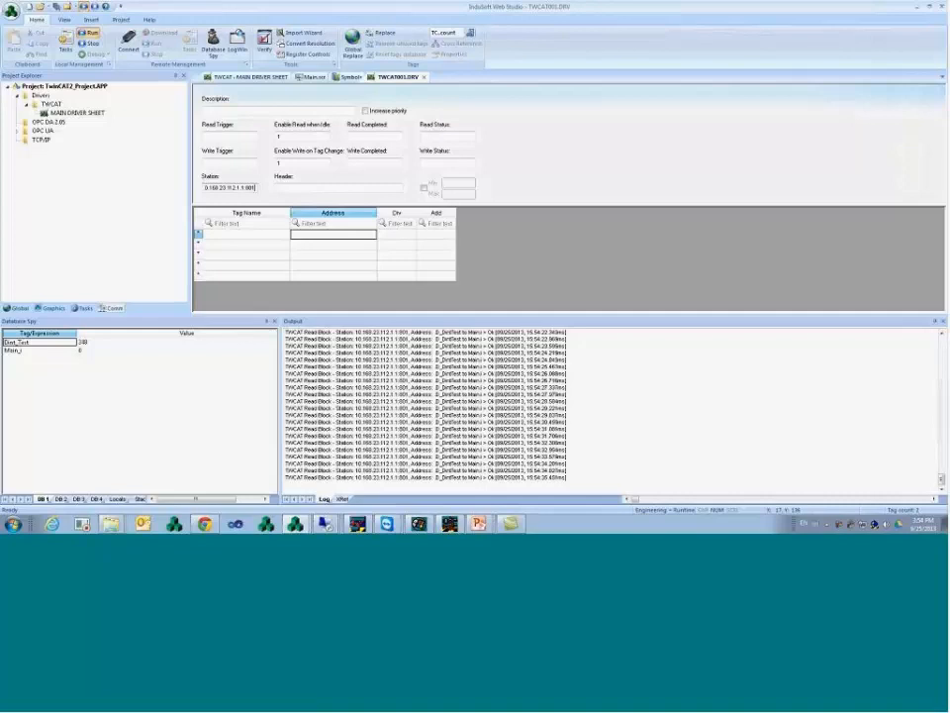
drag(246, 188, 293, 191)
click(293, 187)
text(N)
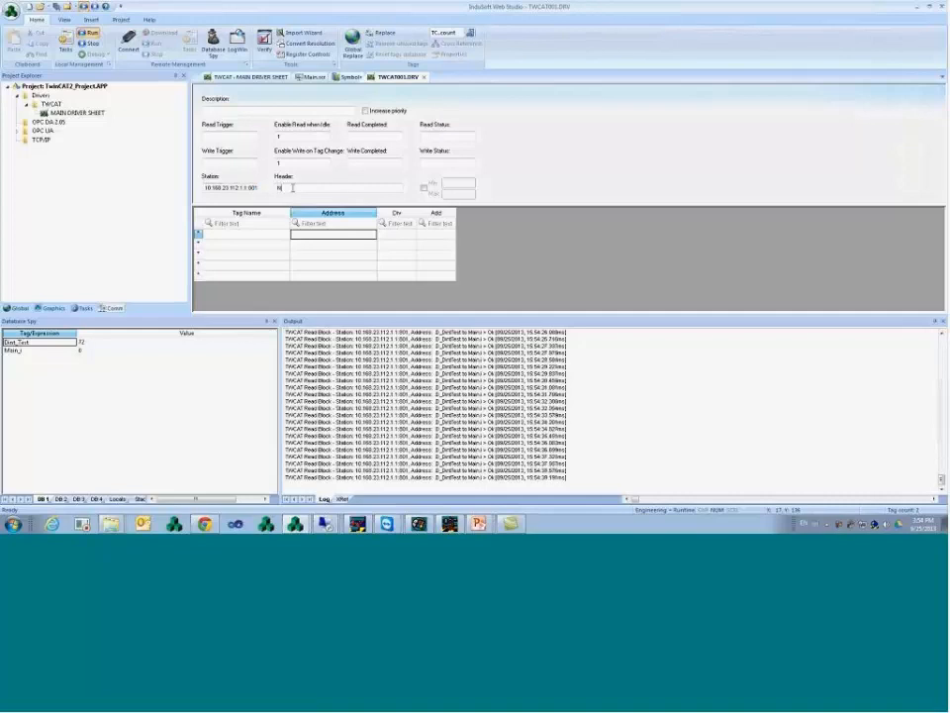
text(AME)
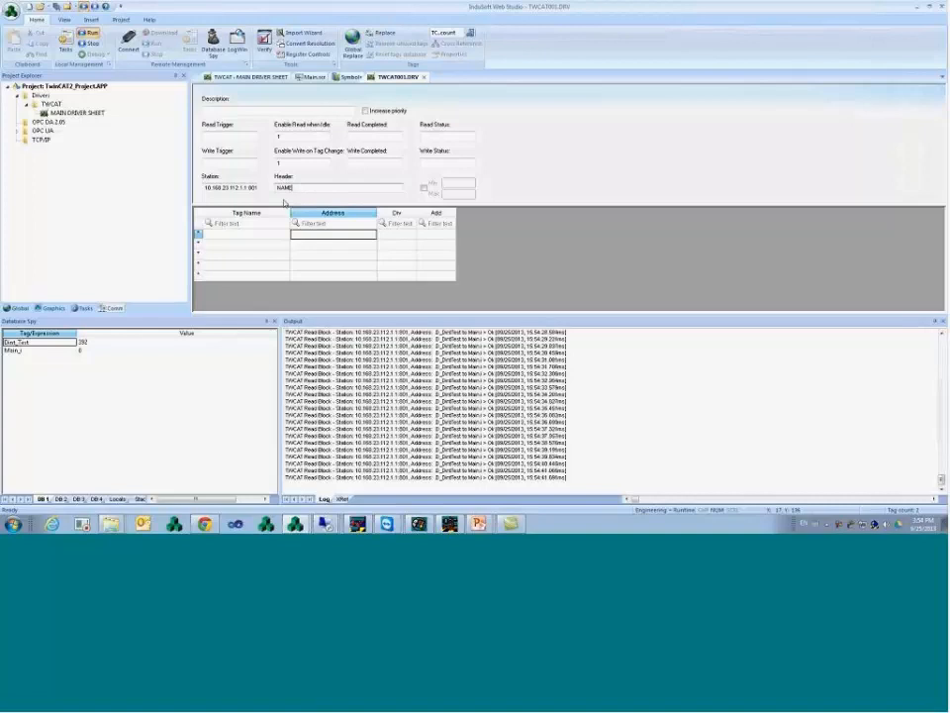
click(278, 236)
click(304, 236)
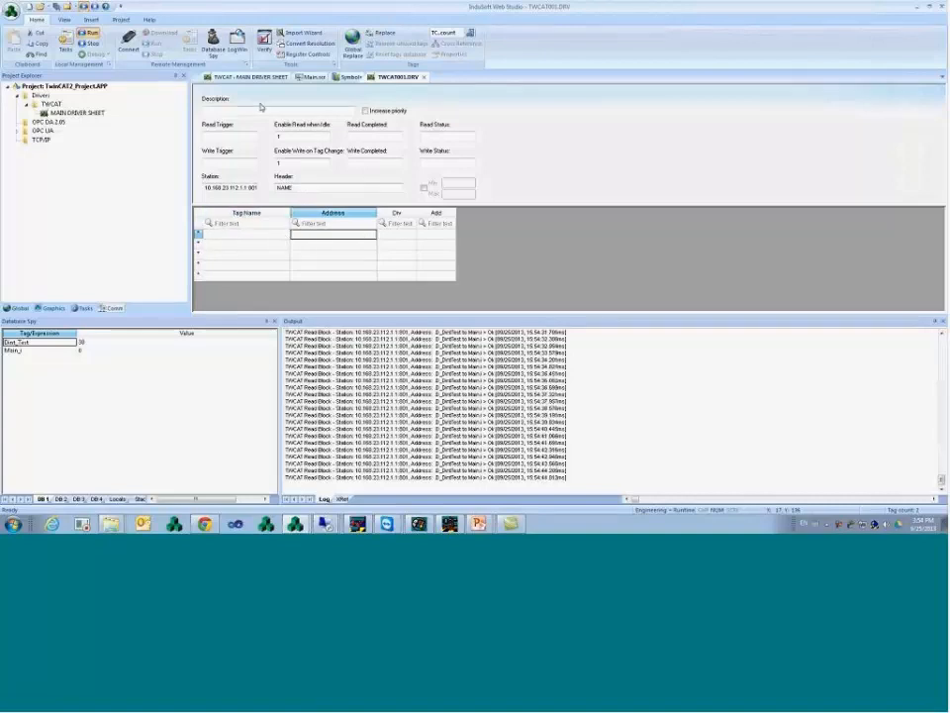
- Paste Dint_Test and Main_i as the Tag Names of the first two rows
click(41, 351)
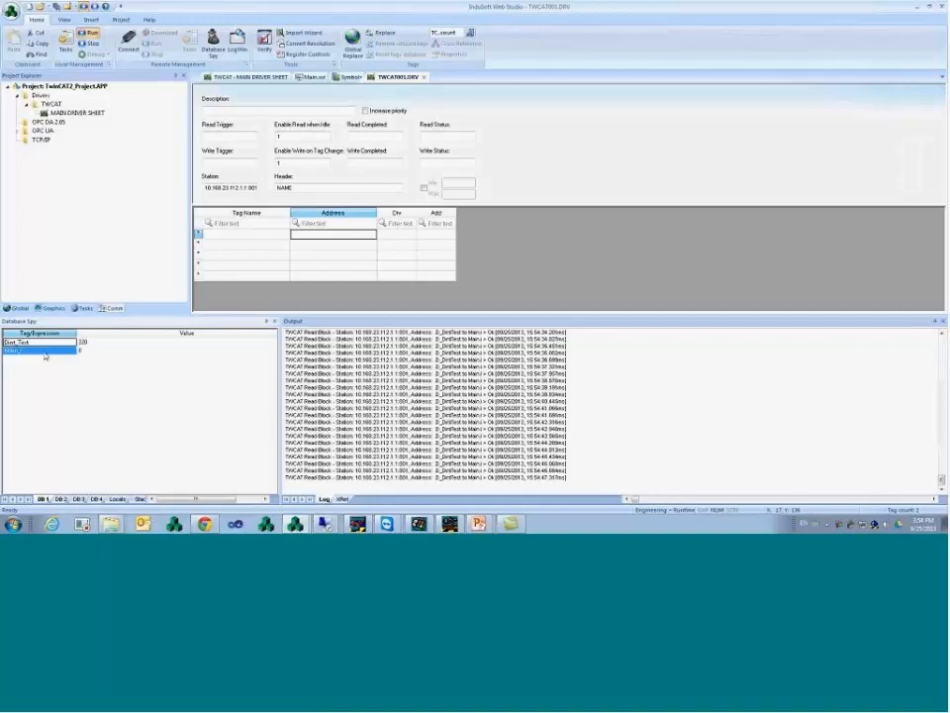
click(260, 239)
text(Dint_Test Main_i)
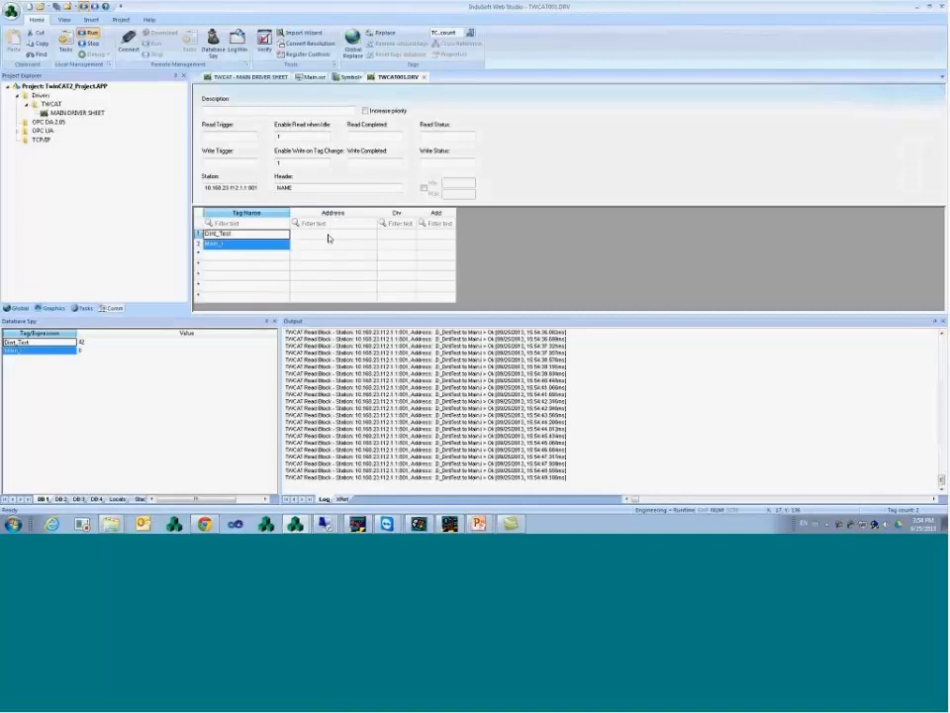
click(329, 238)
click(320, 248)
click(319, 238)
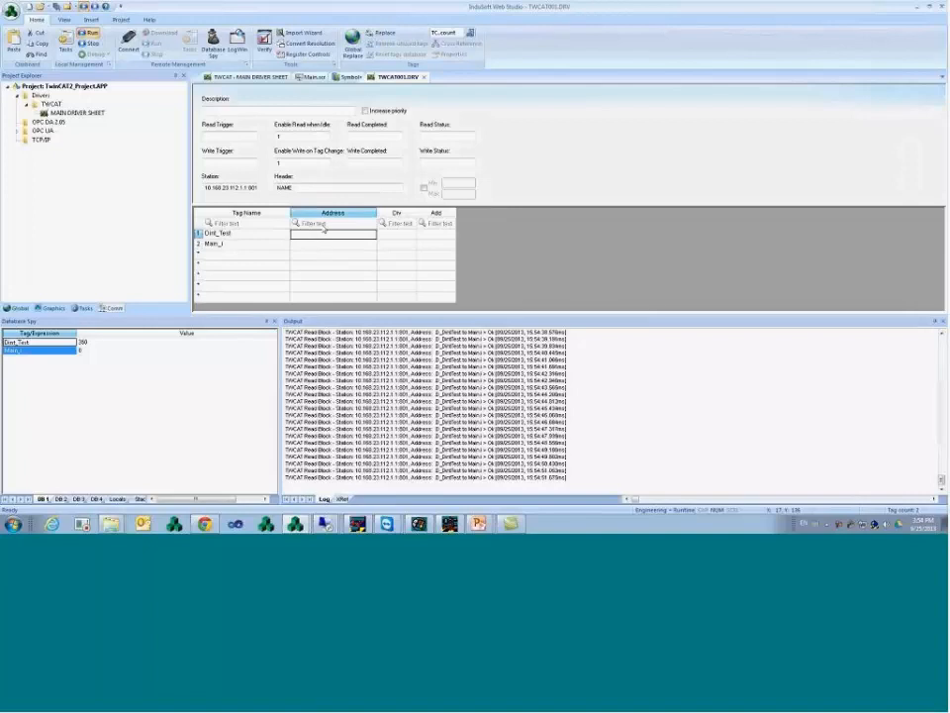
- Set the addresses to D_DintTest for Dint_Test and Main.i for Main_i
click(320, 239)
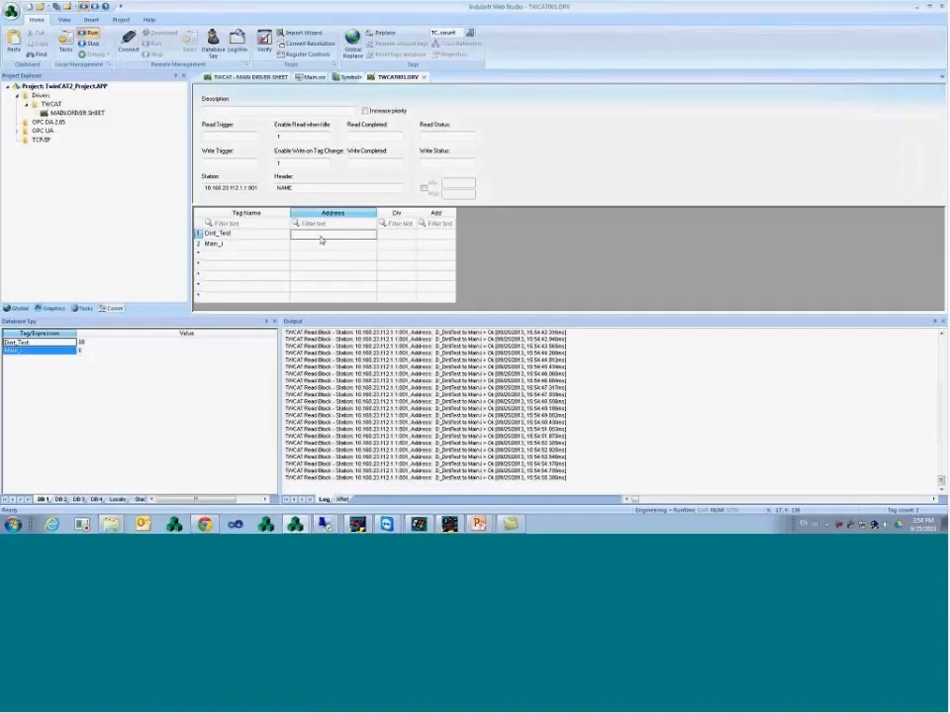
text(D_)
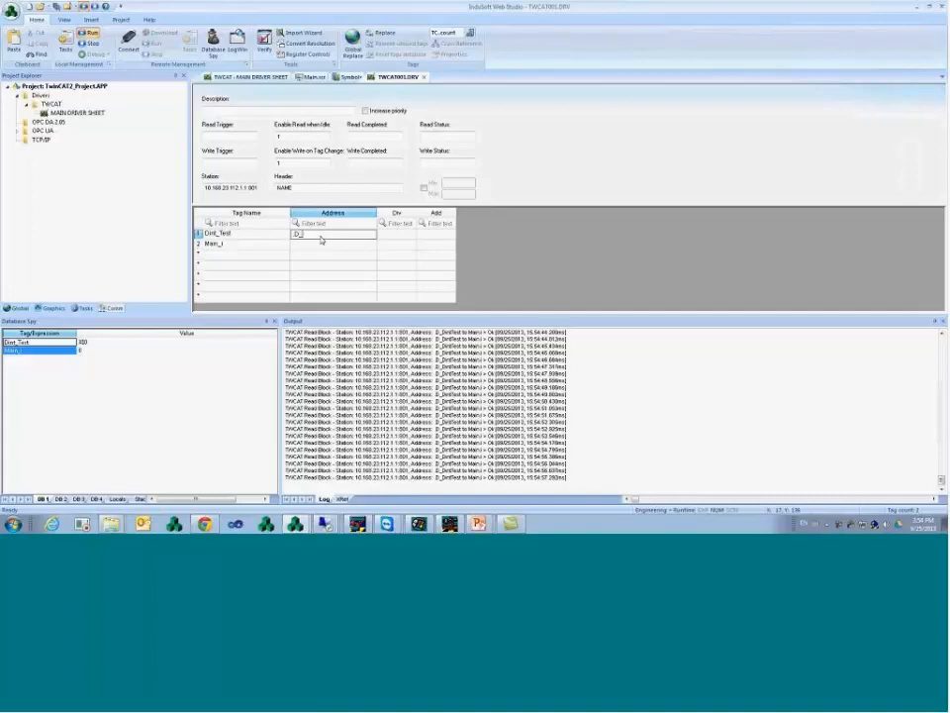
text(DintTest)
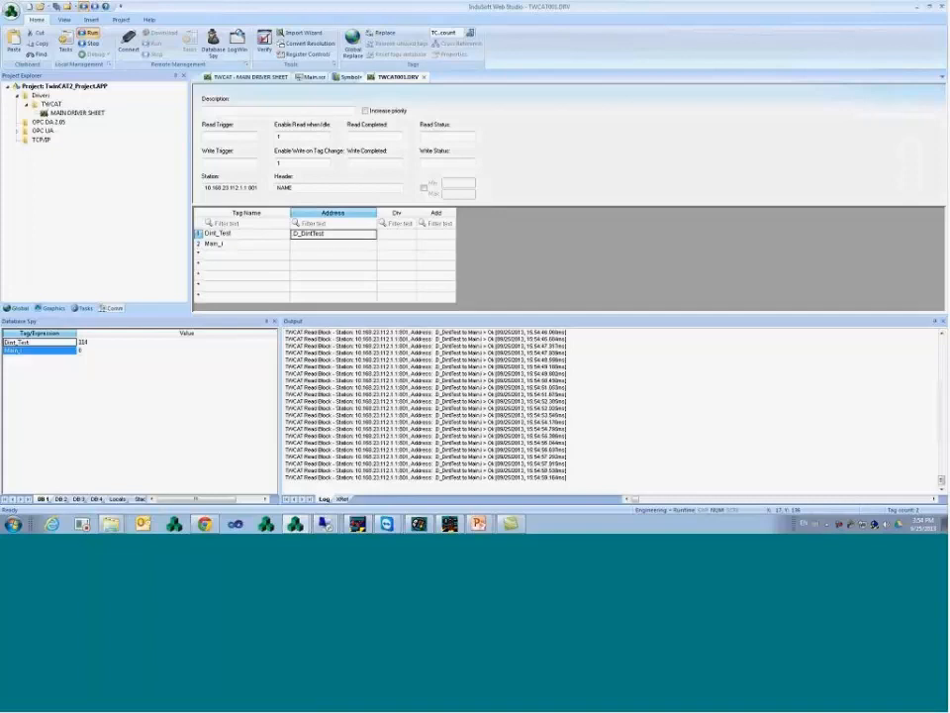
key(Return)
text(Main)
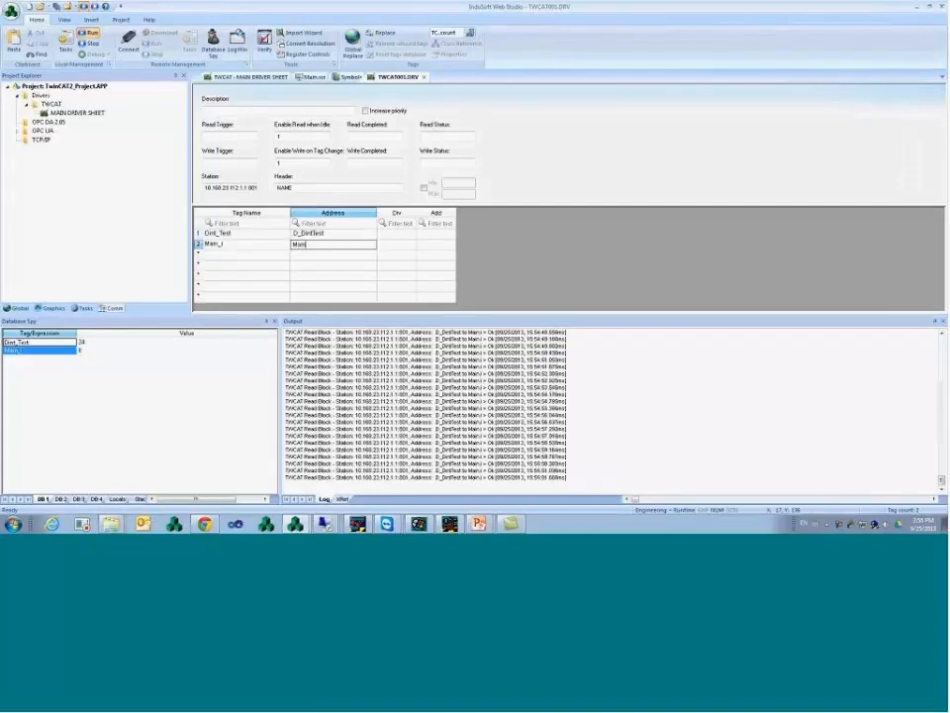
text(.i)
key(Return)
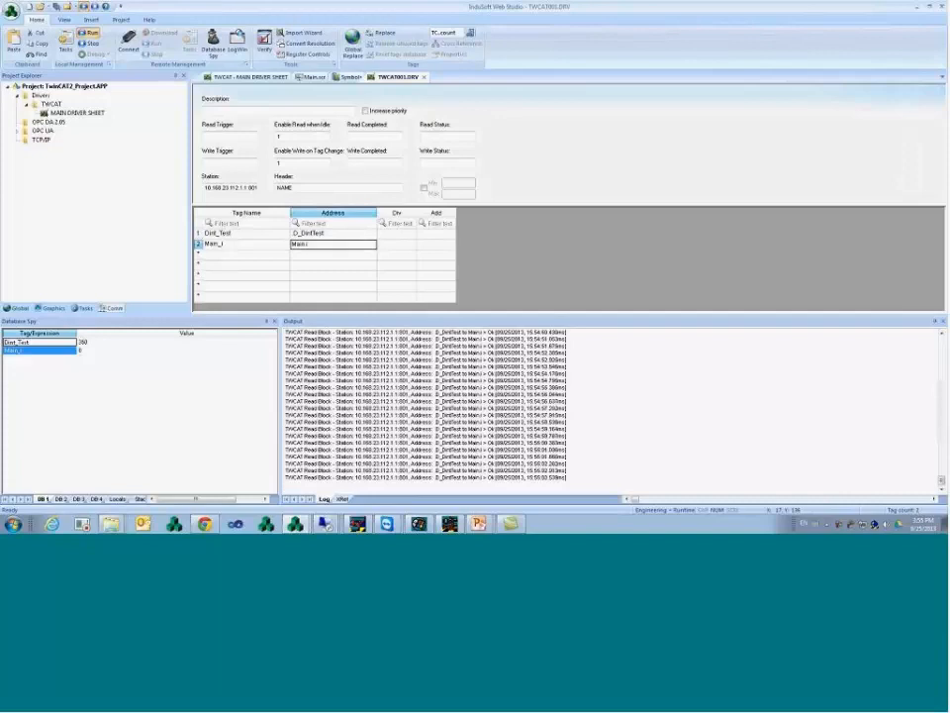
click(247, 244)
click(334, 243)
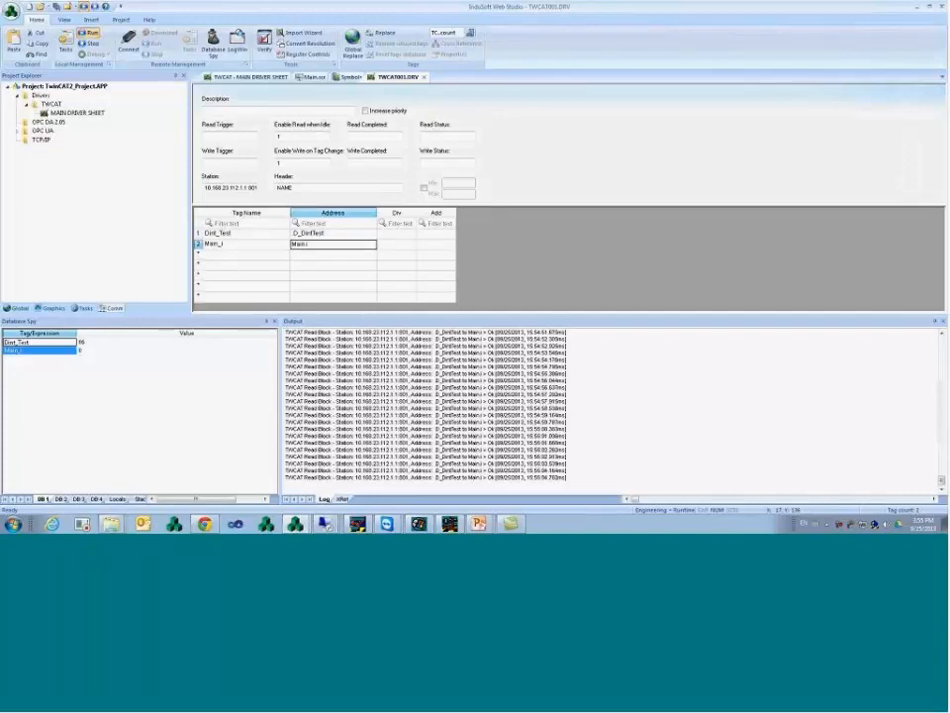
click(287, 257)
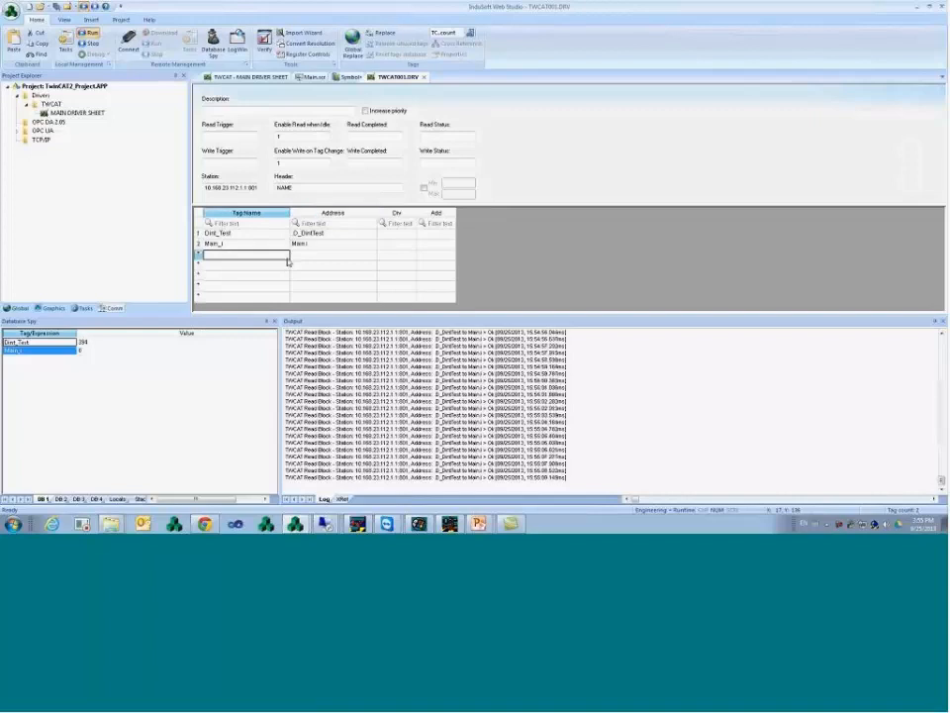
- Enter EnableCount as row 3's tag name and create it as a new tag, choosing Boolean type
text(Enab)
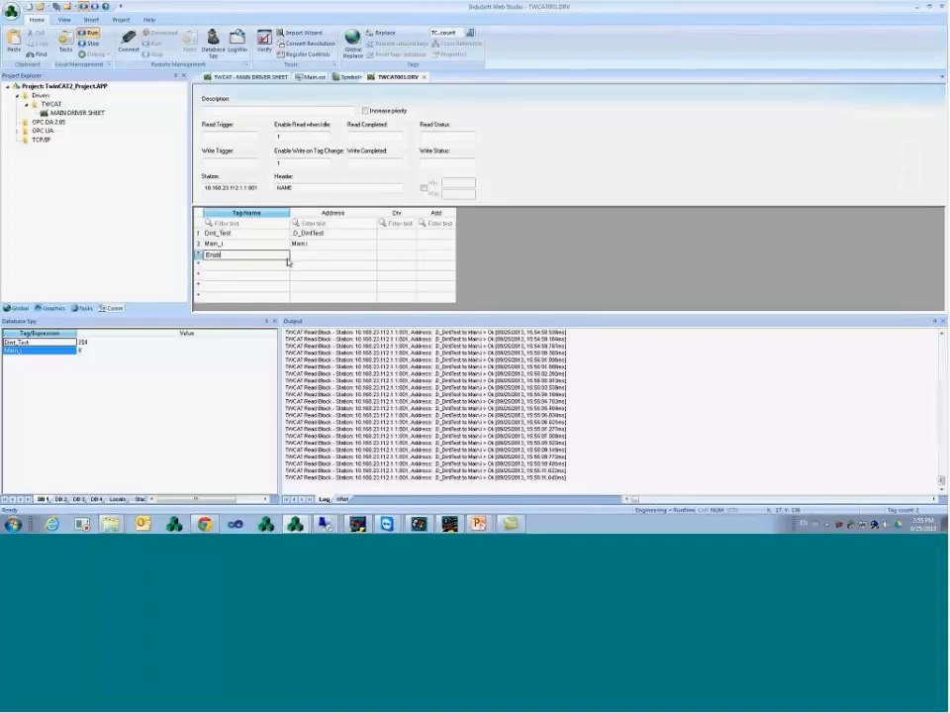
text(leCOunt)
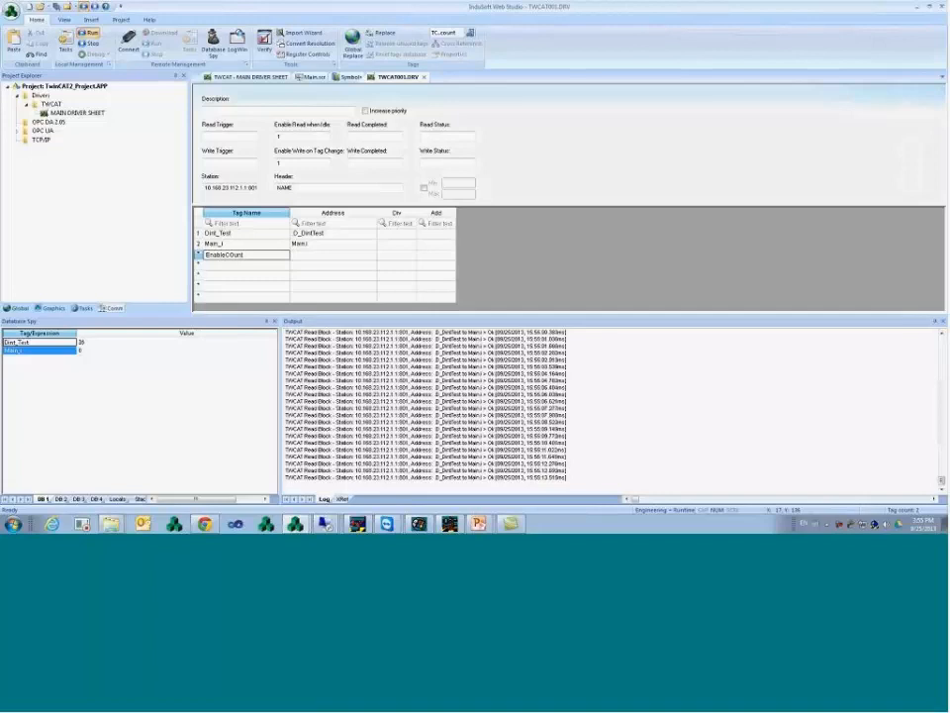
key(BackSpace)
key(BackSpace)
text(ount)
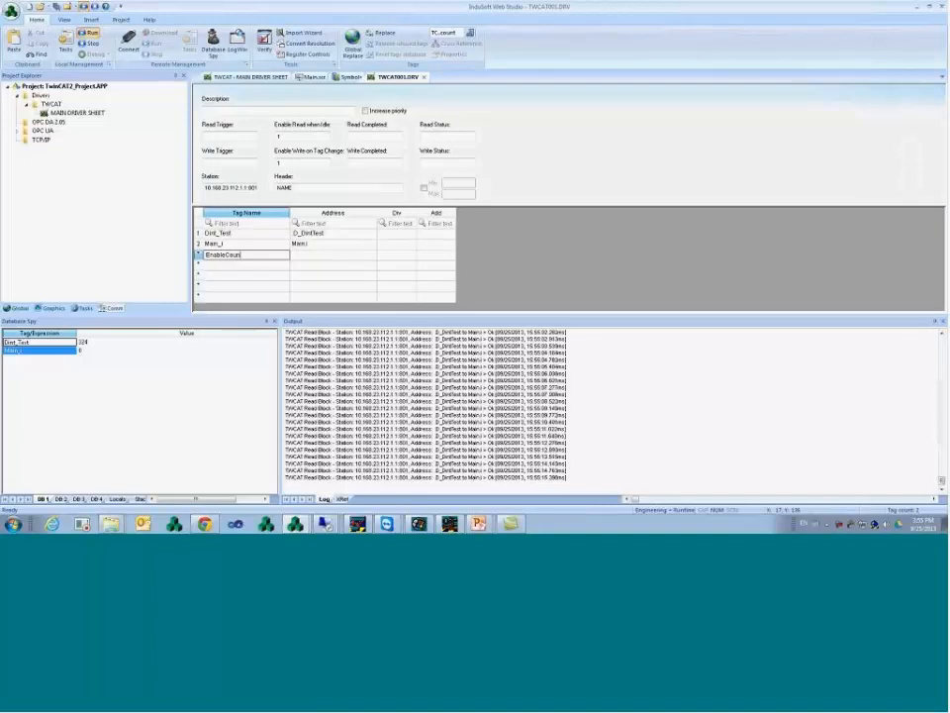
key(Return)
key(Return)
key(Tab)
key(Tab)
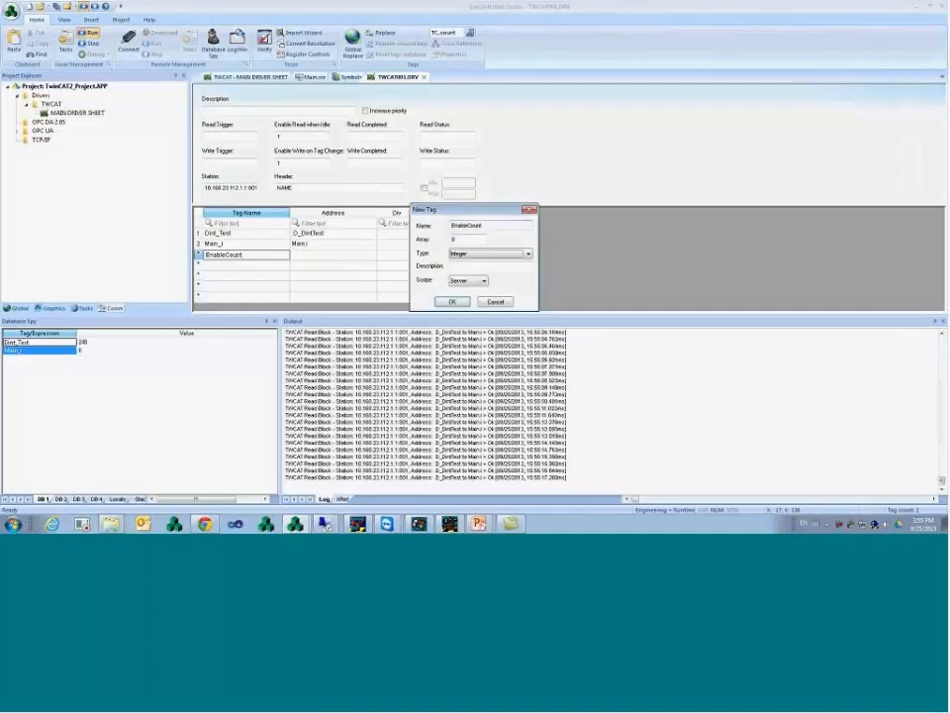
key(b)
key(Return)
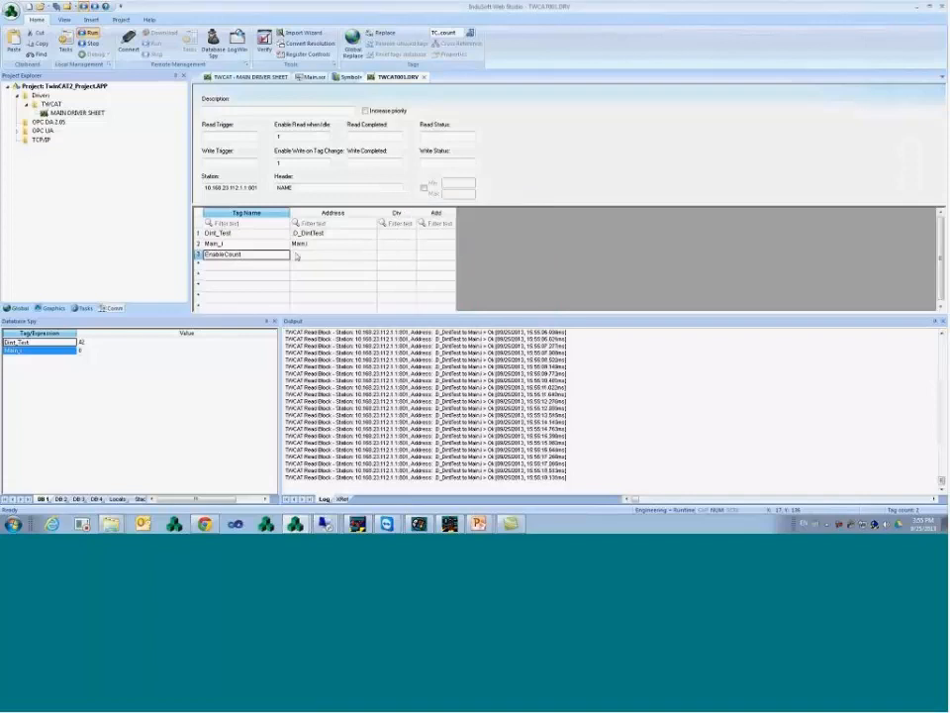
click(295, 257)
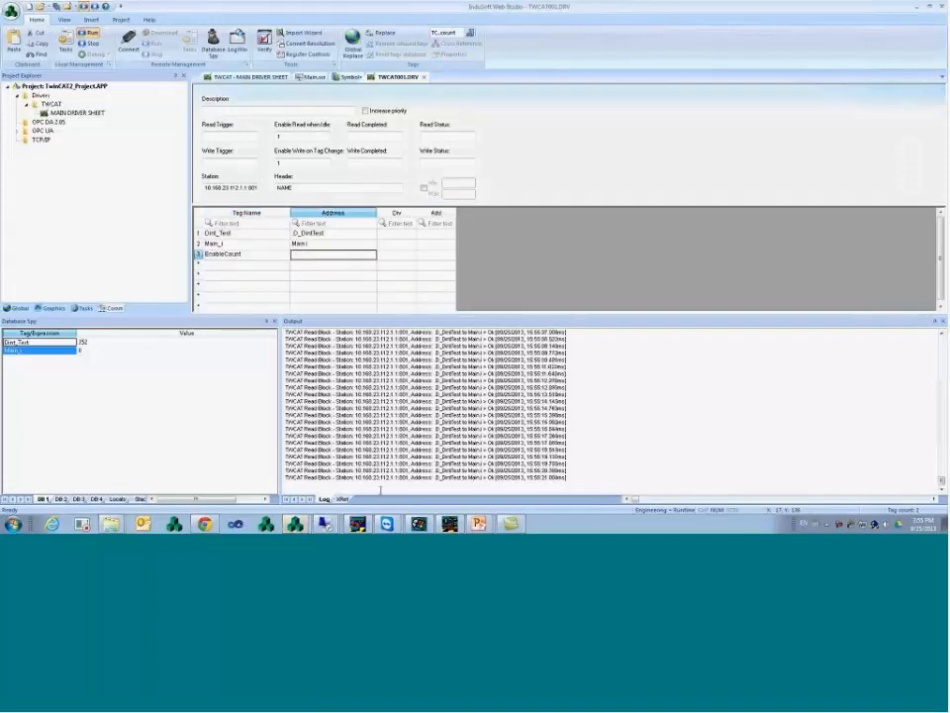
click(324, 523)
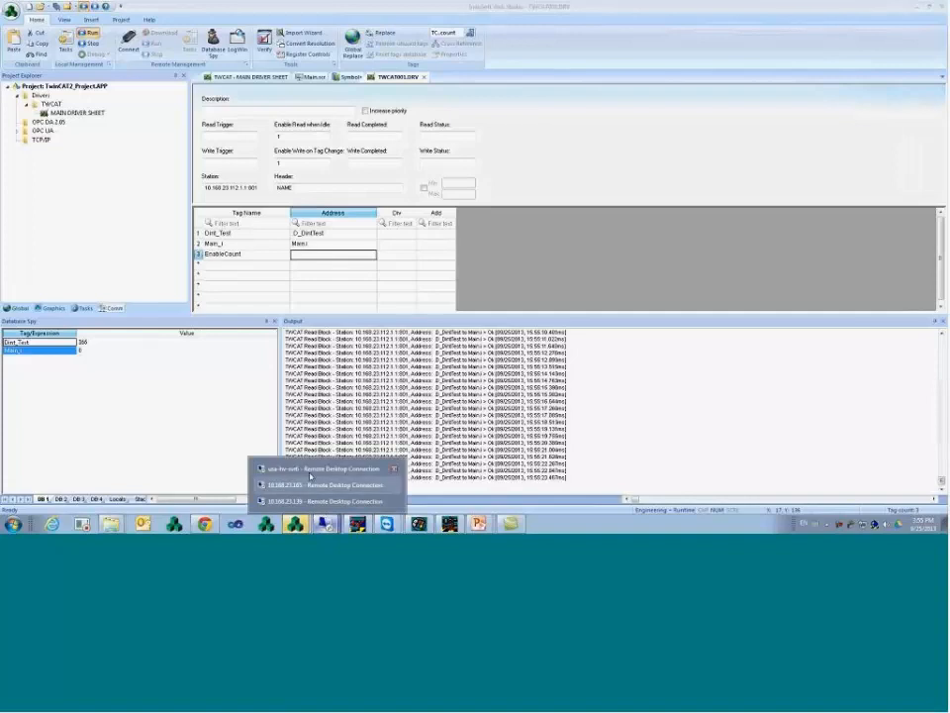
- In the remote TwinCAT session, log in to the PLC and open Globale_Variablen
click(319, 501)
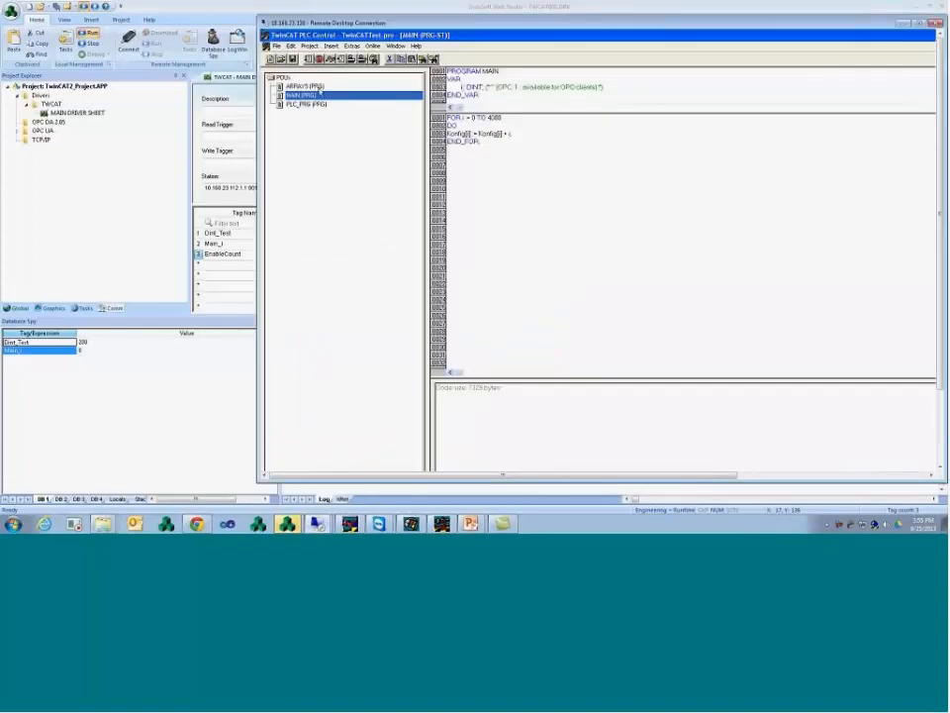
click(372, 46)
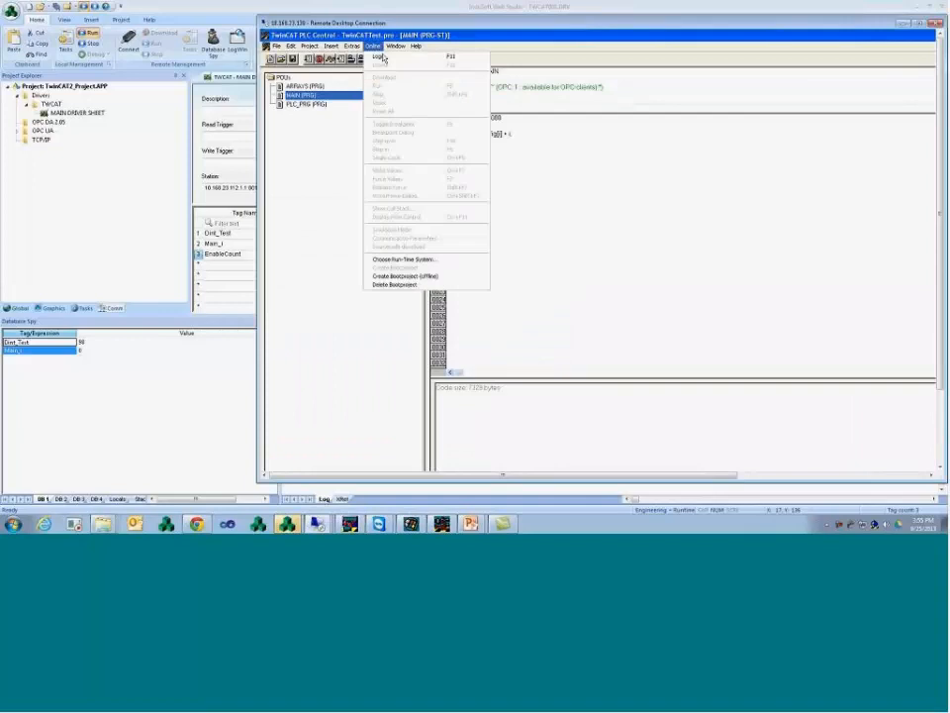
click(383, 59)
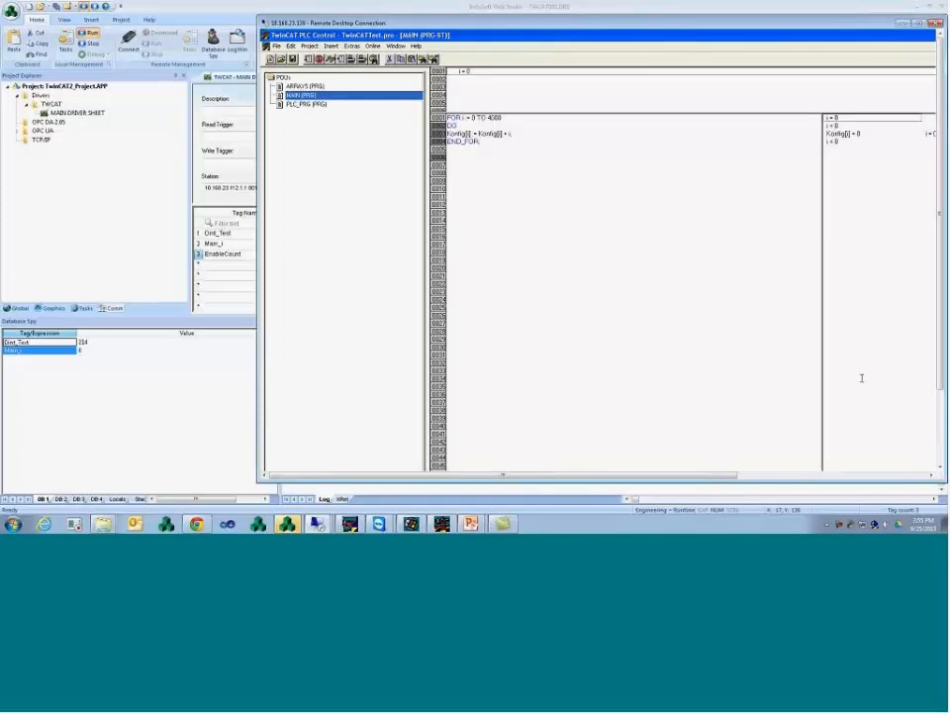
click(940, 435)
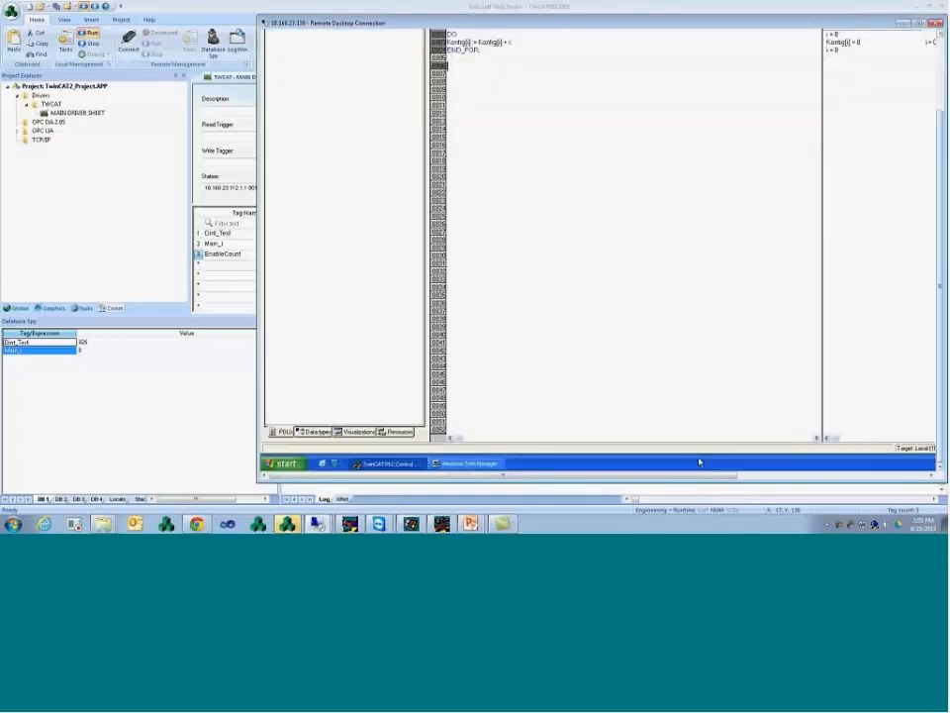
click(401, 433)
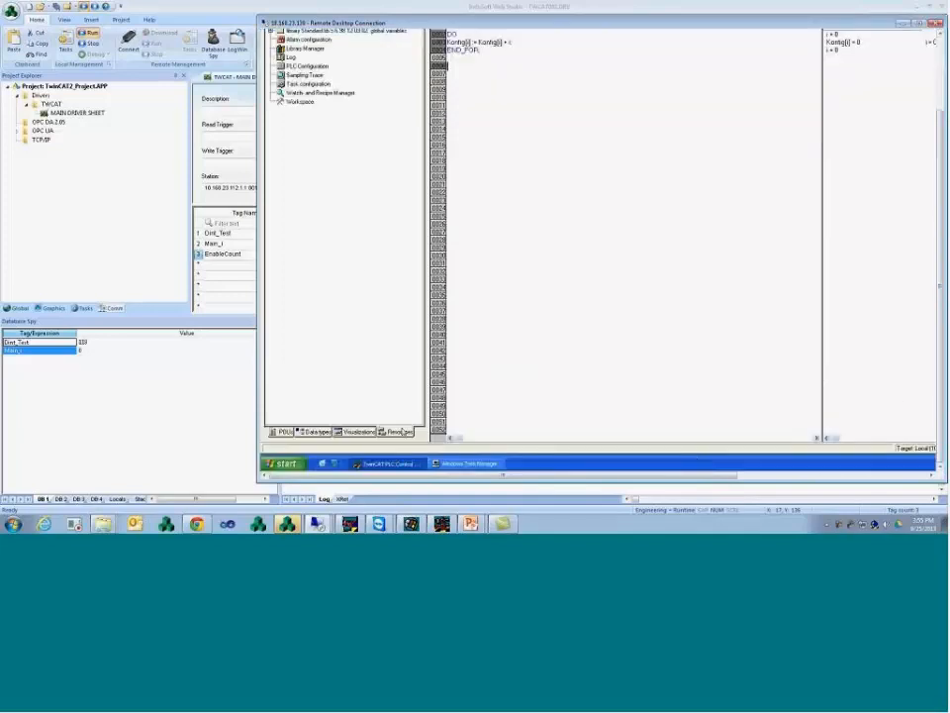
click(938, 78)
double_click(337, 91)
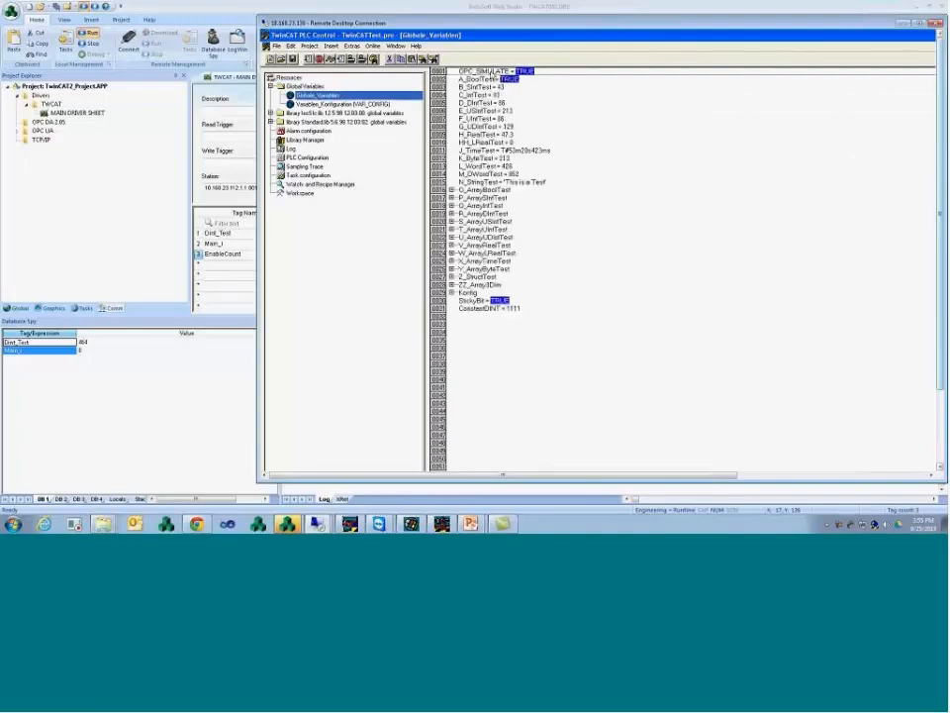
- Write OPC_SIMULATE to FALSE and then back to TRUE with Ctrl+F7
double_click(524, 73)
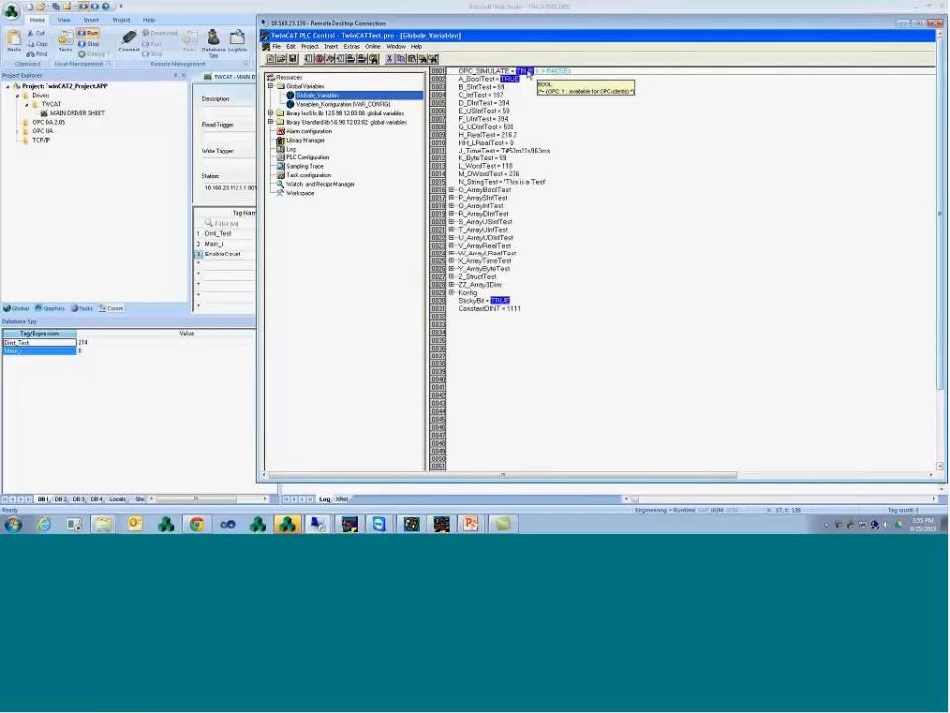
key(ctrl+F7)
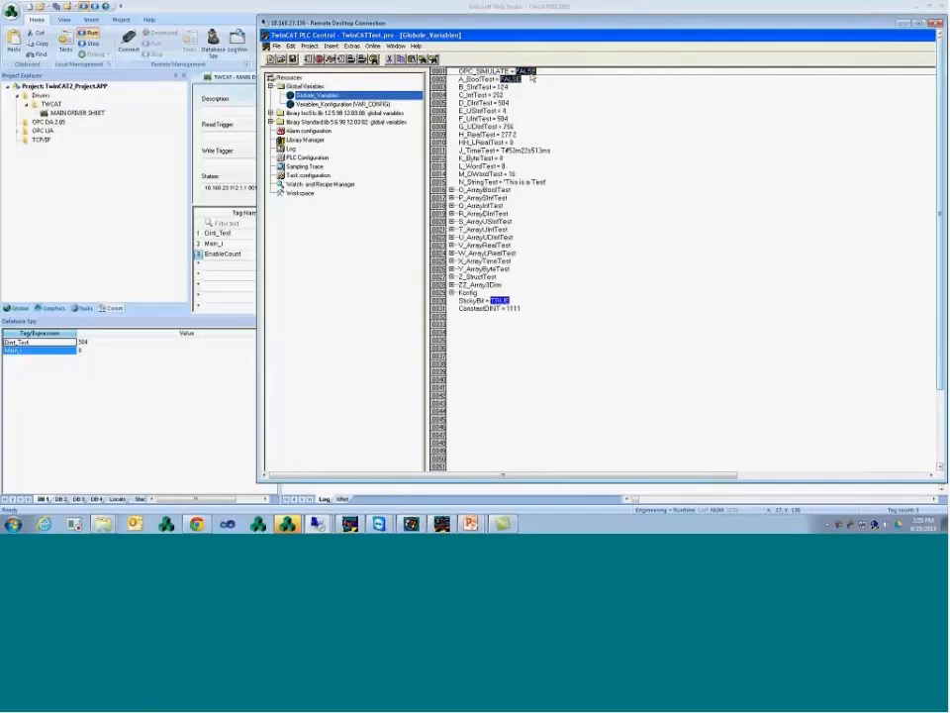
double_click(532, 73)
key(ctrl+F7)
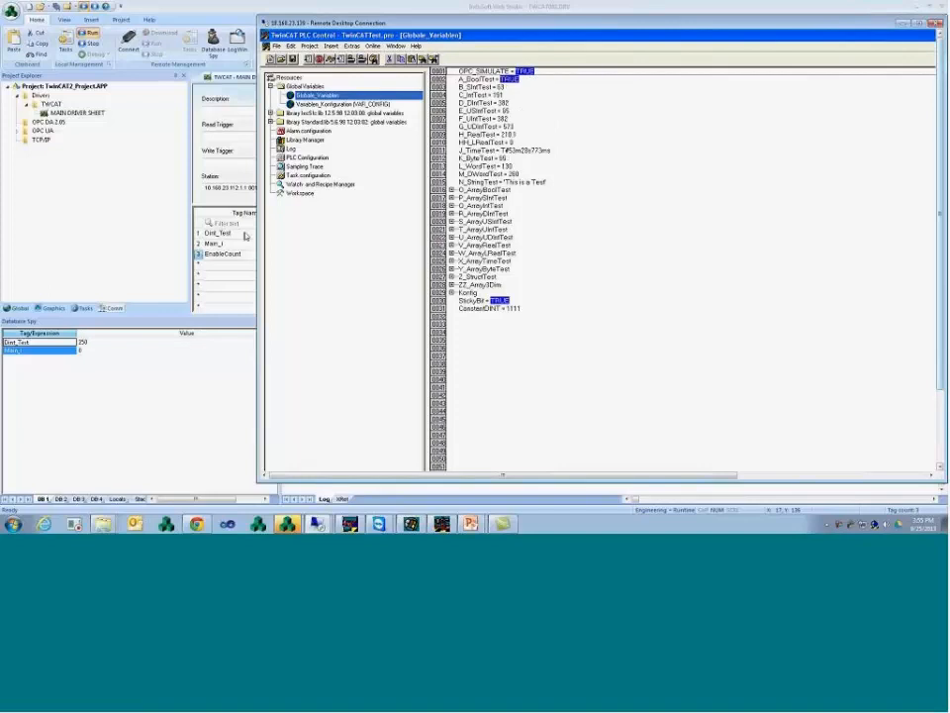
click(181, 194)
- Set EnableCount's address to OPC_SIMULATE and save the driver sheet as sheet 1
key(Tab)
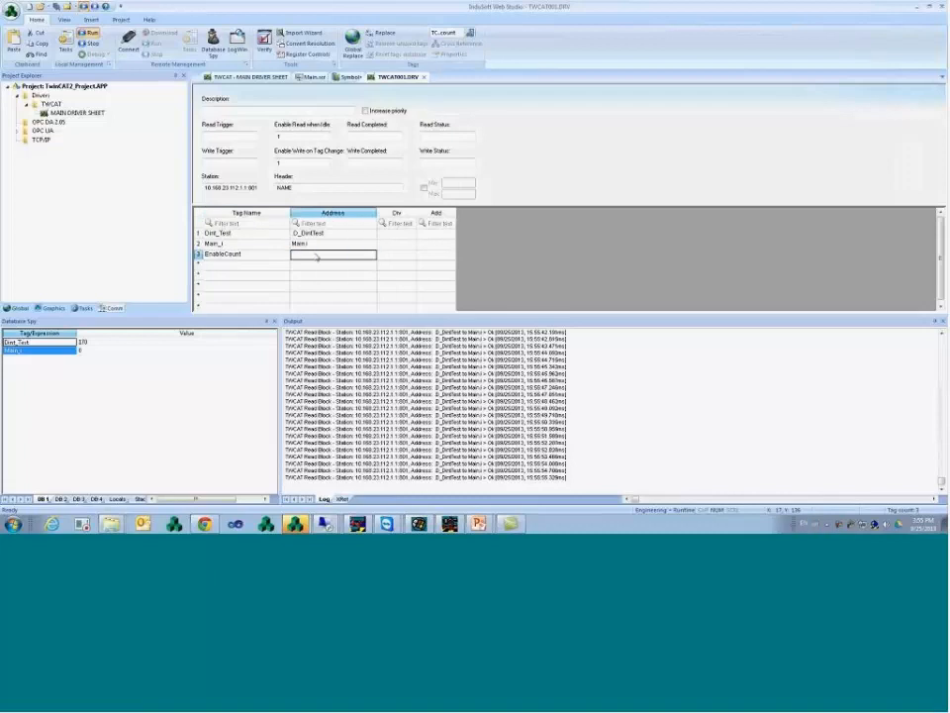
text(OPC_S)
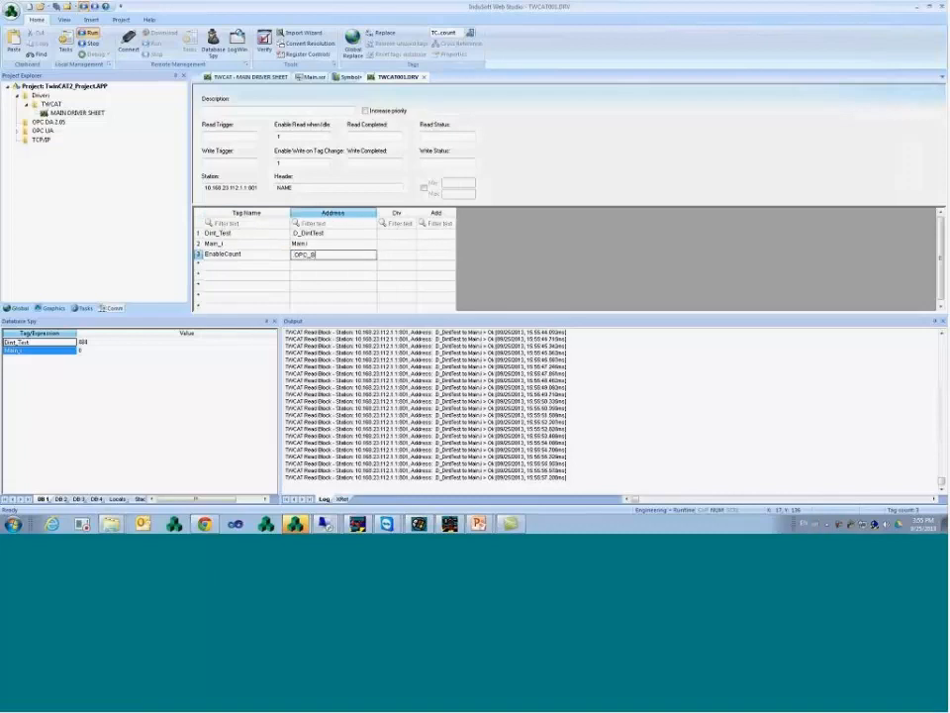
text(IMULATE)
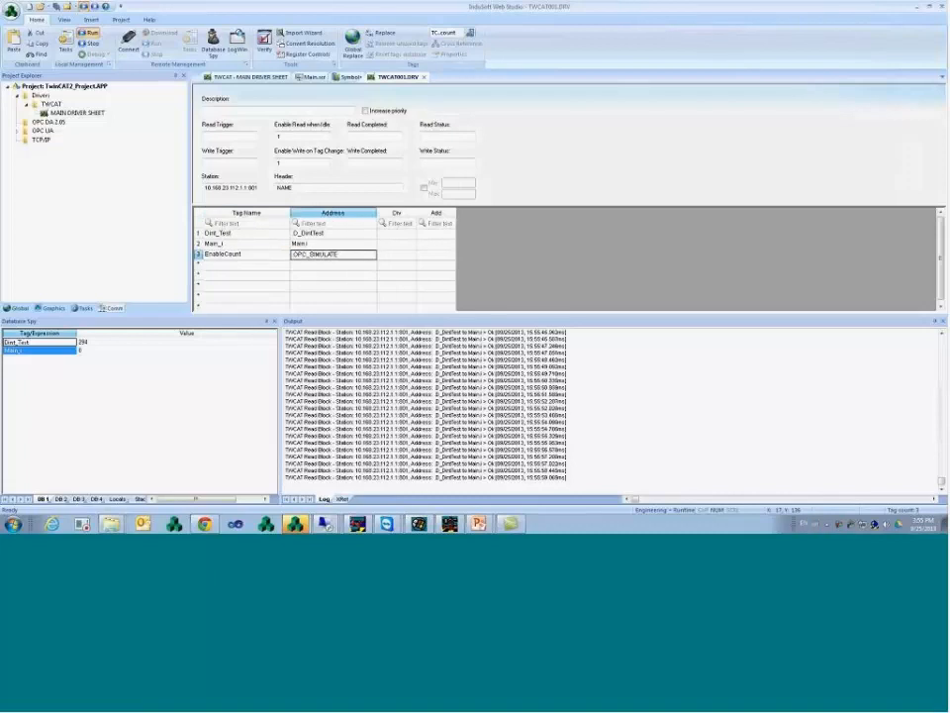
key(ctrl+s)
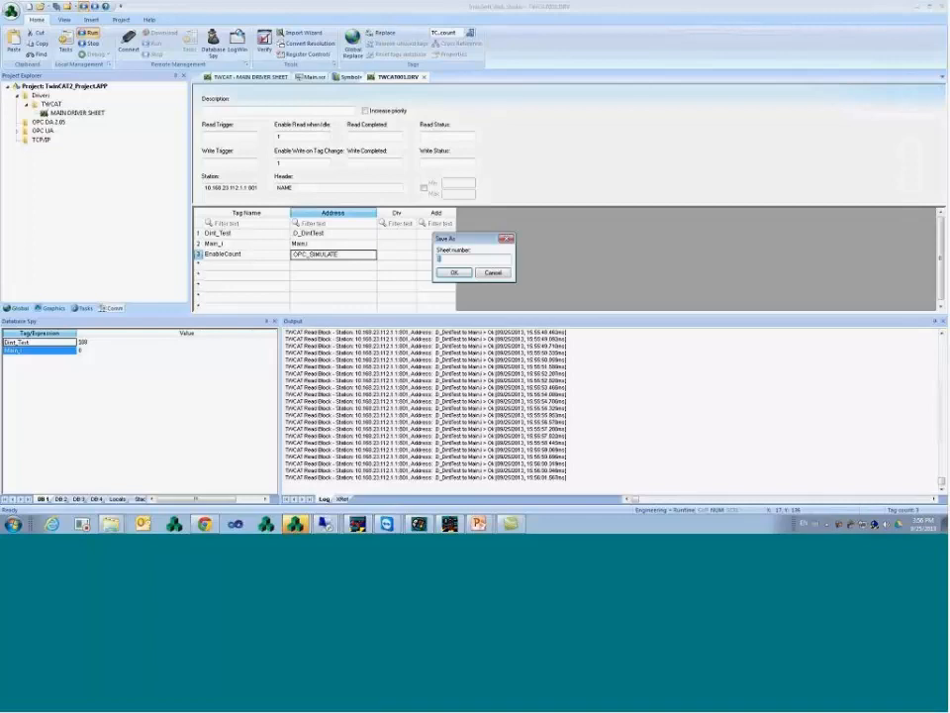
key(Return)
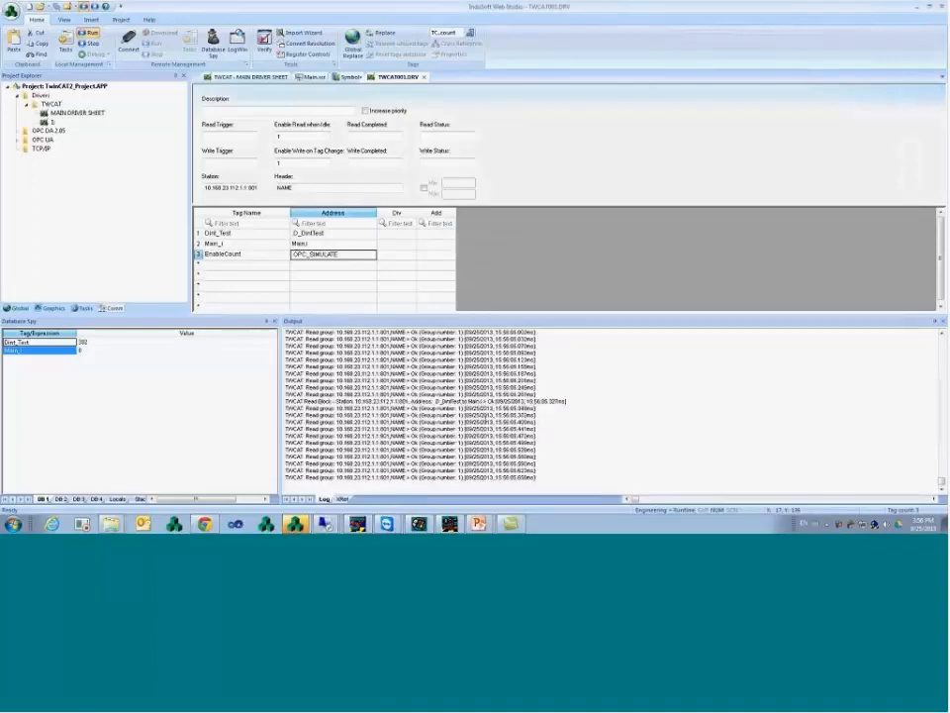
- Pause the output log, select read-result lines to inspect, then resume it
right_click(428, 456)
click(448, 438)
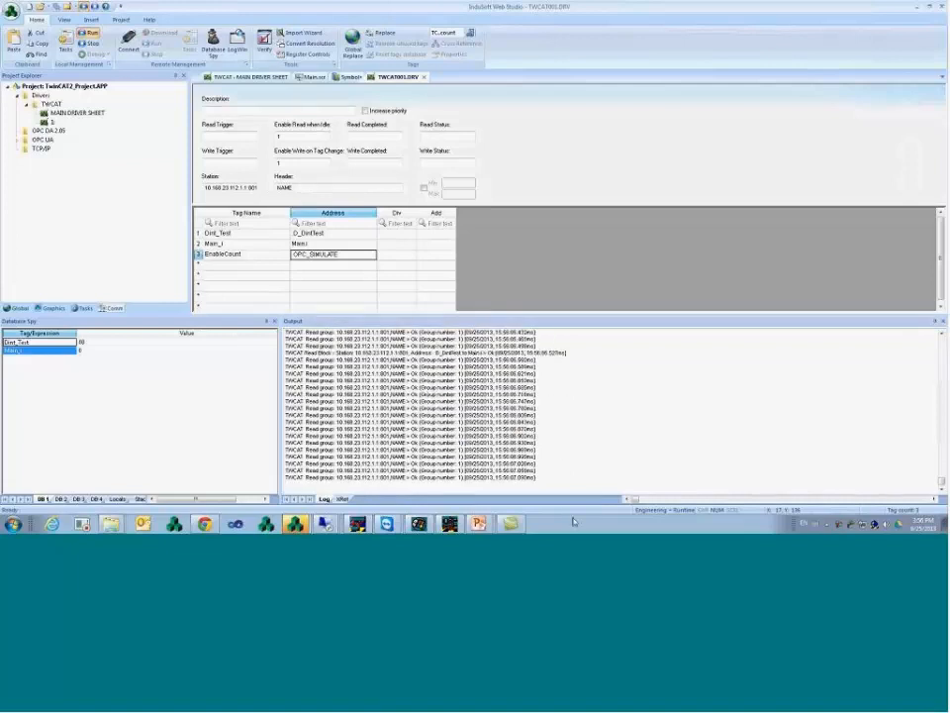
mouse_move(286, 450)
mouse_down()
mouse_move(414, 449)
mouse_move(297, 436)
mouse_up()
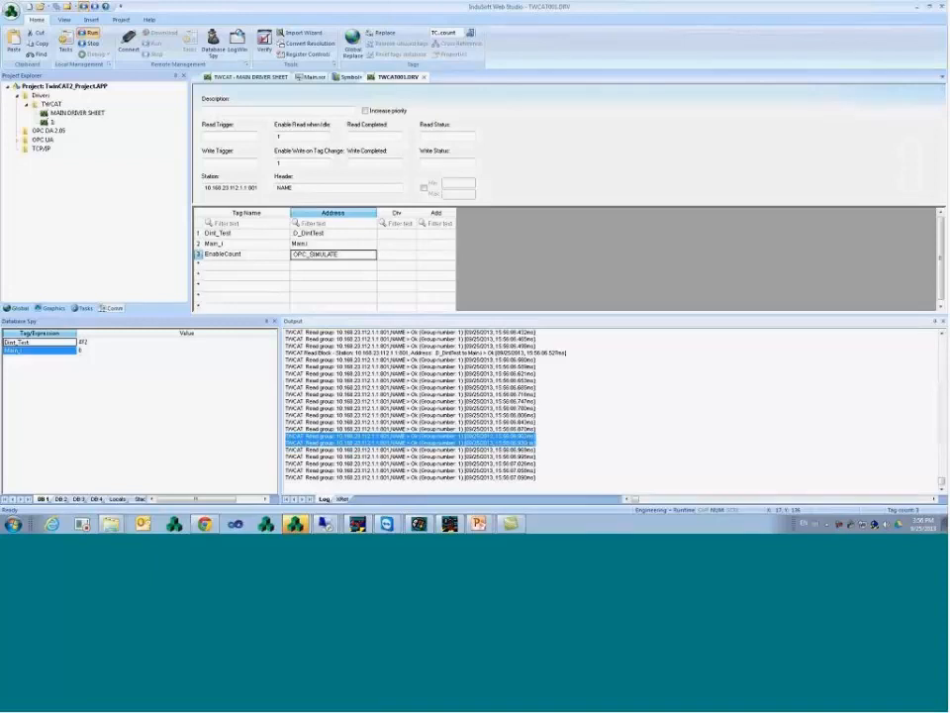
drag(537, 450, 285, 443)
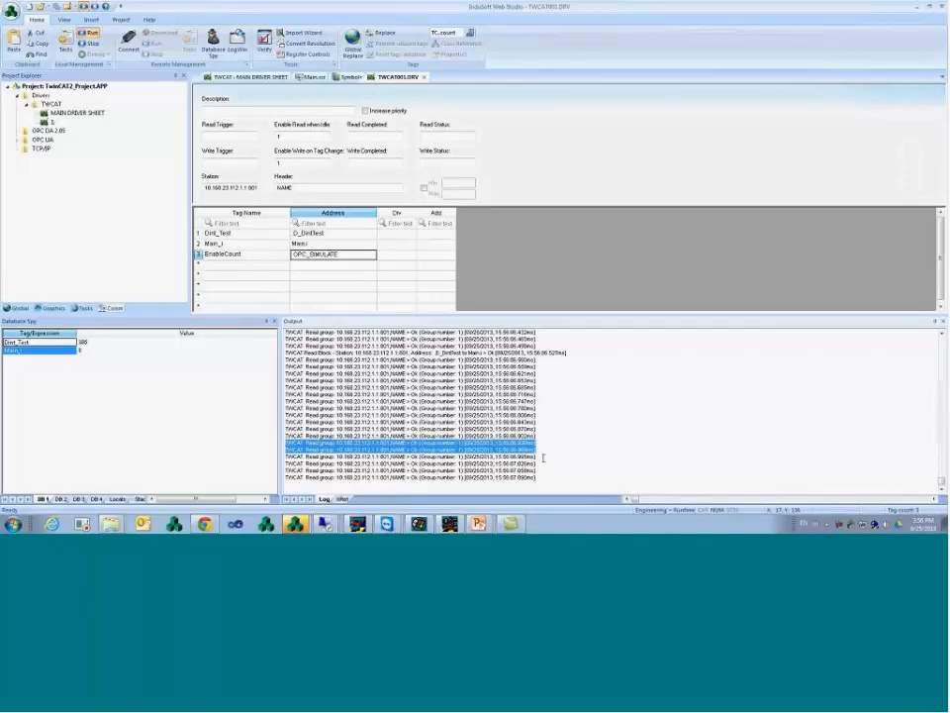
drag(543, 458, 287, 450)
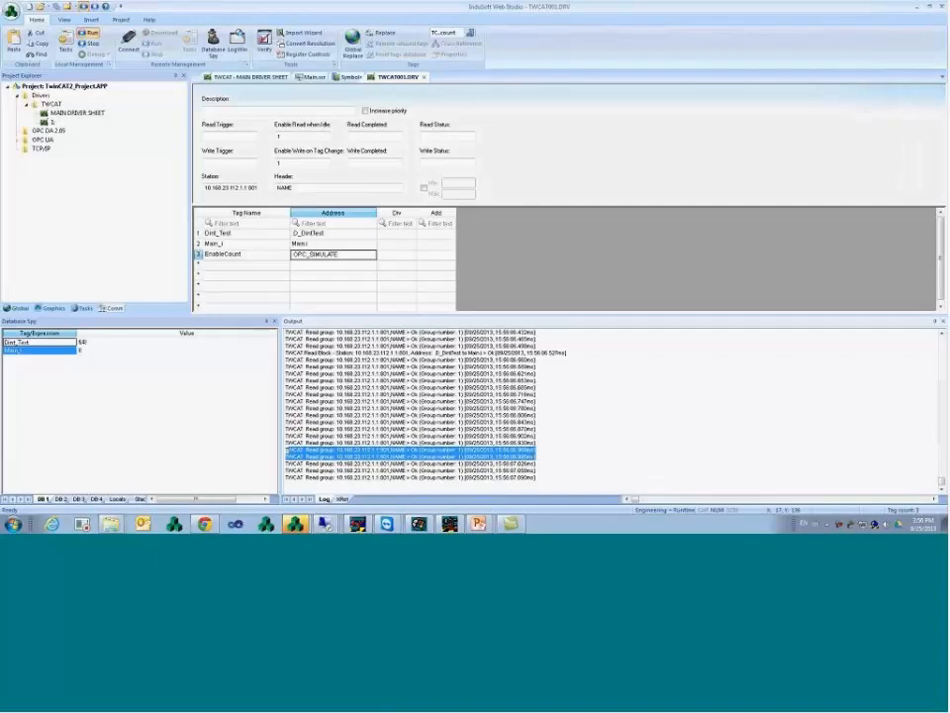
click(440, 365)
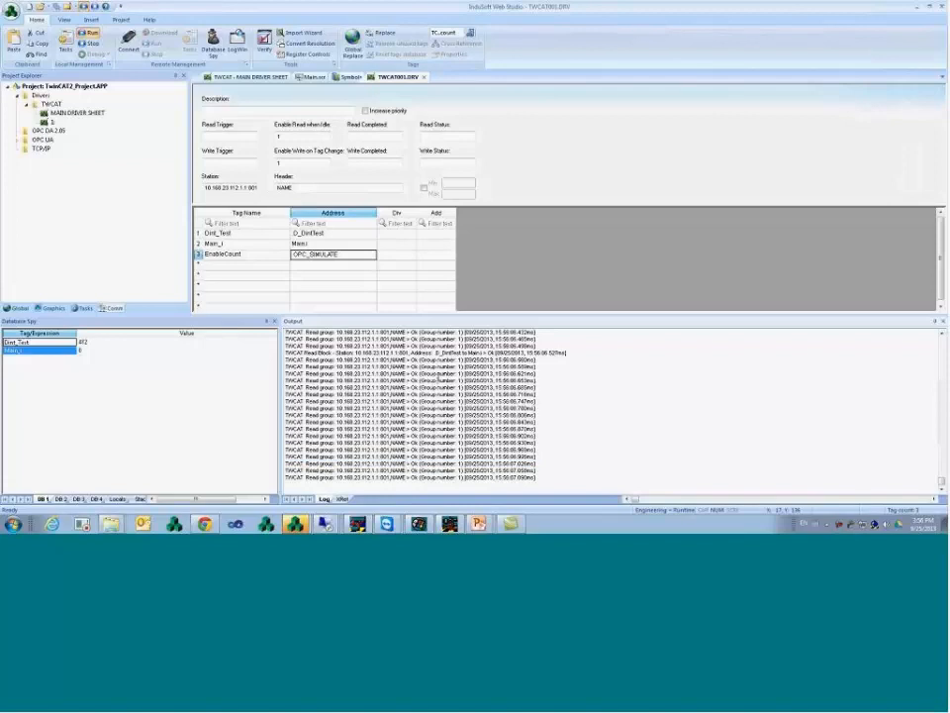
right_click(439, 377)
click(473, 448)
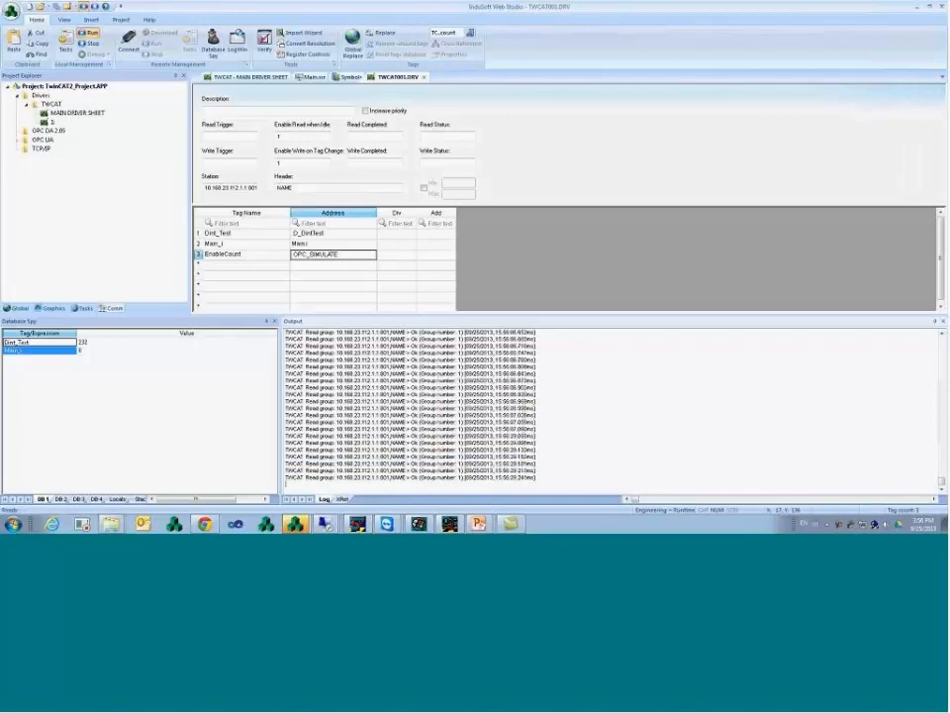
- Select the Main_i to OPC_SIMULATE cells and bring up the running Main screen
drag(207, 244, 307, 257)
click(309, 257)
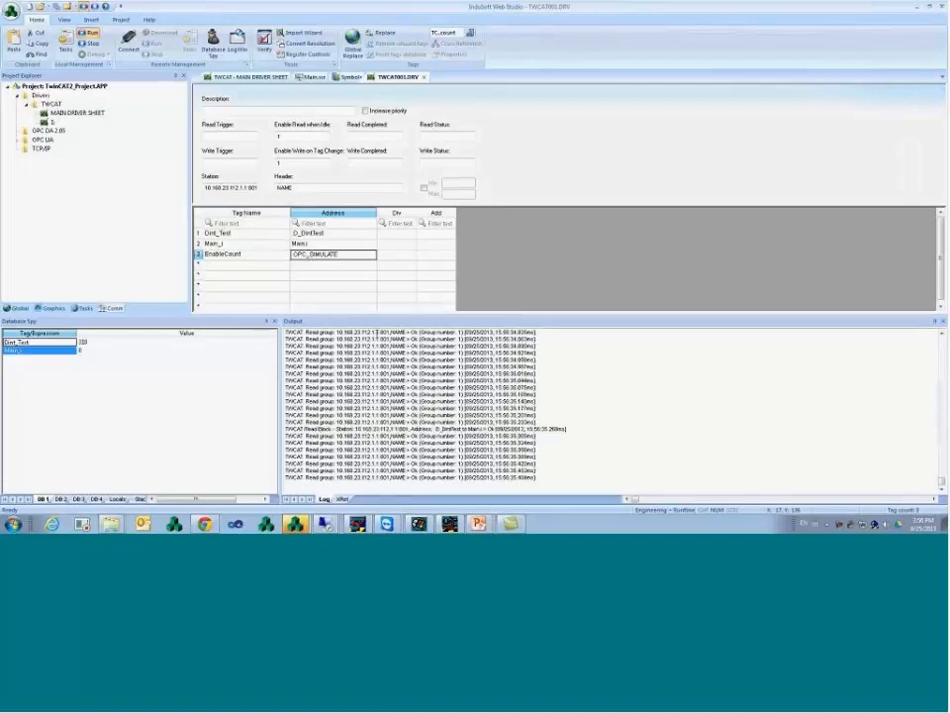
click(292, 502)
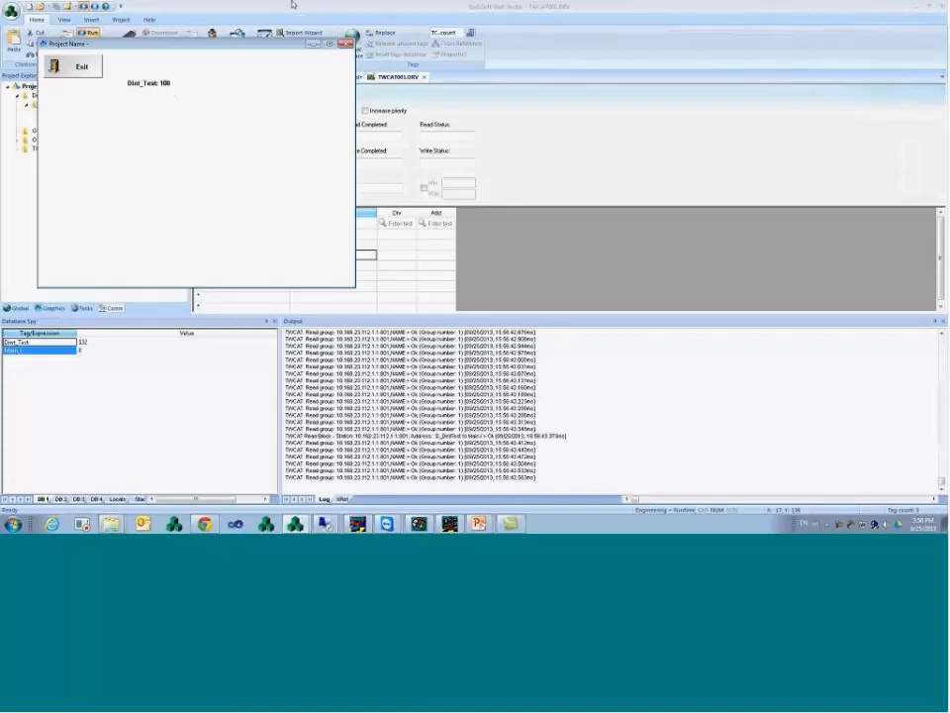
- Return to editing Main.scr and draw a new check box below the Dint_Test value
drag(240, 47, 532, 90)
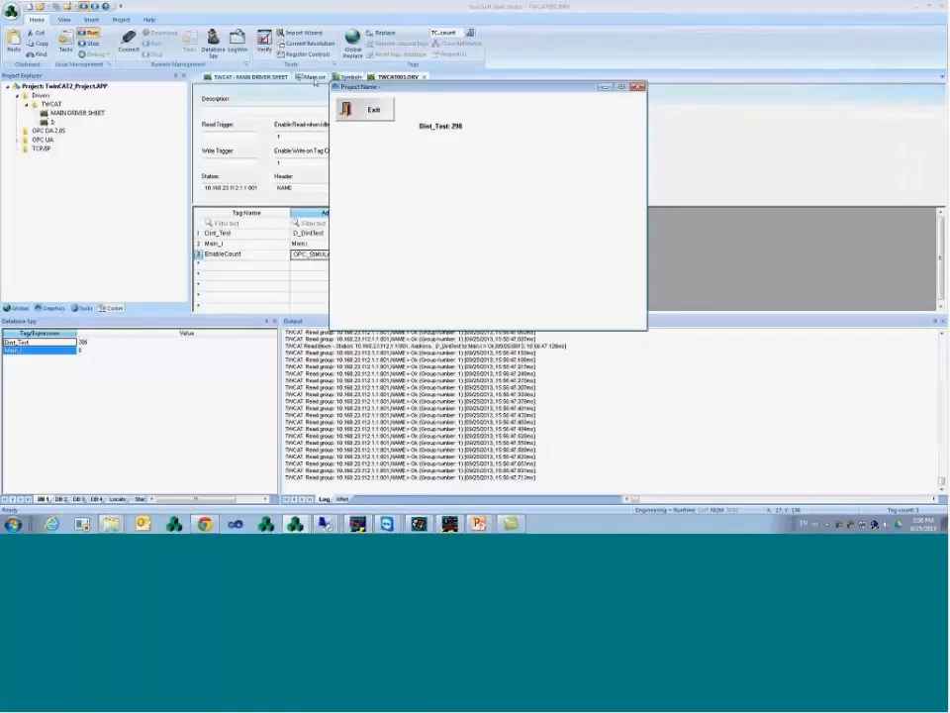
click(308, 79)
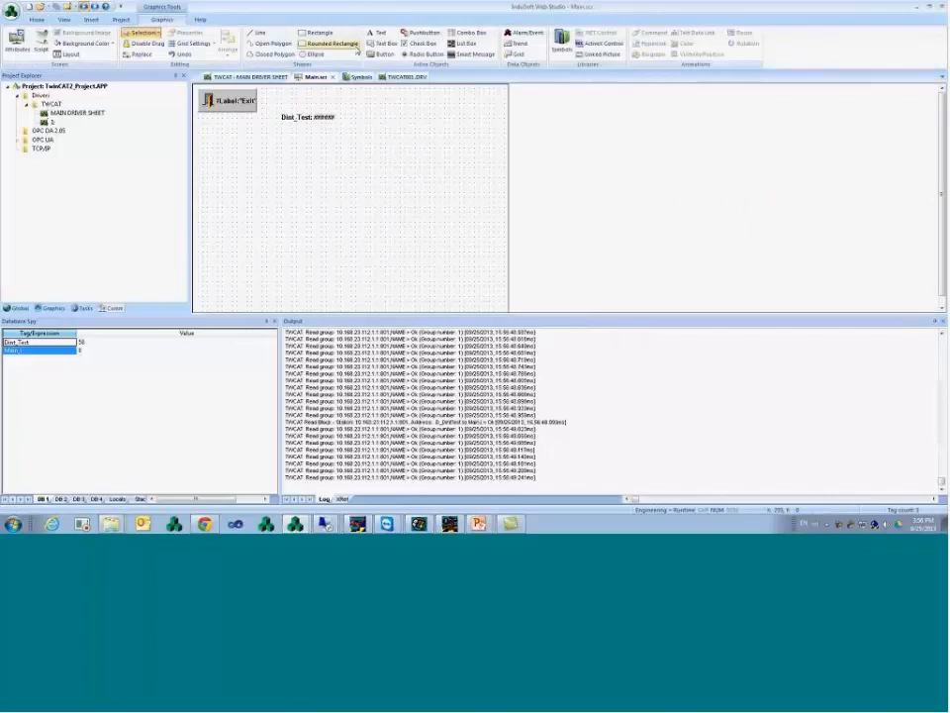
click(423, 43)
drag(287, 142, 359, 154)
double_click(321, 153)
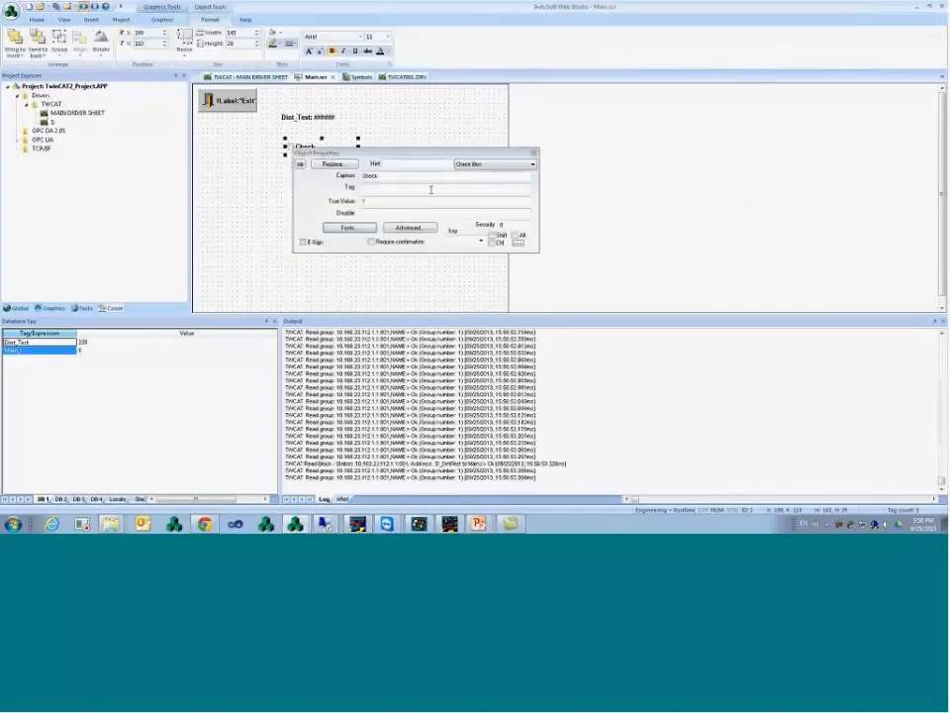
- Caption the check box 'Enable', link it to the EnableCount tag, and align it under Dint_Test
text(Ena)
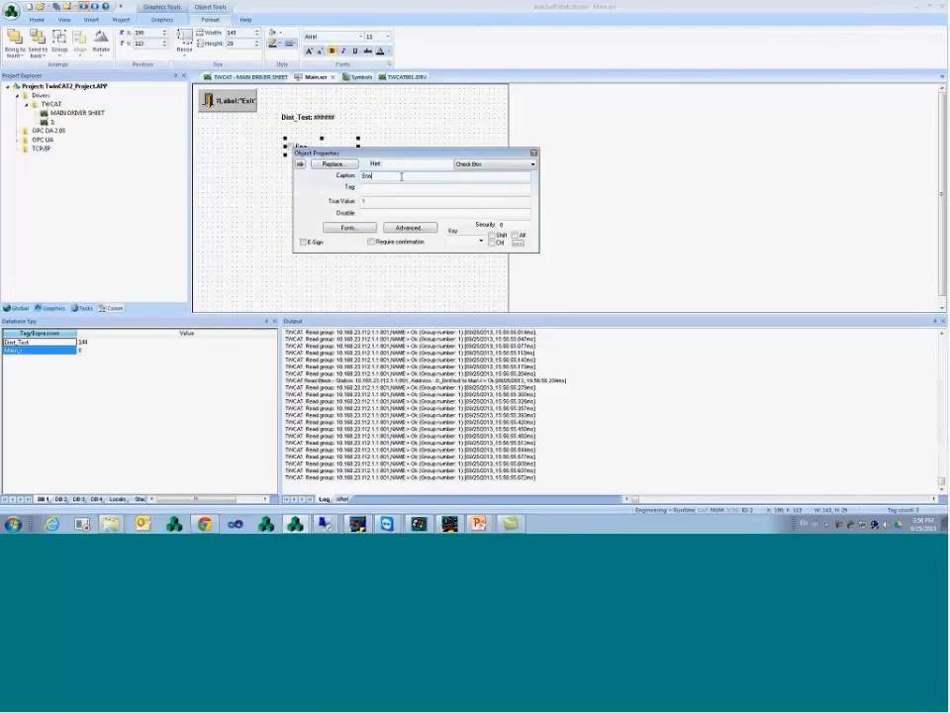
text(ble)
double_click(382, 188)
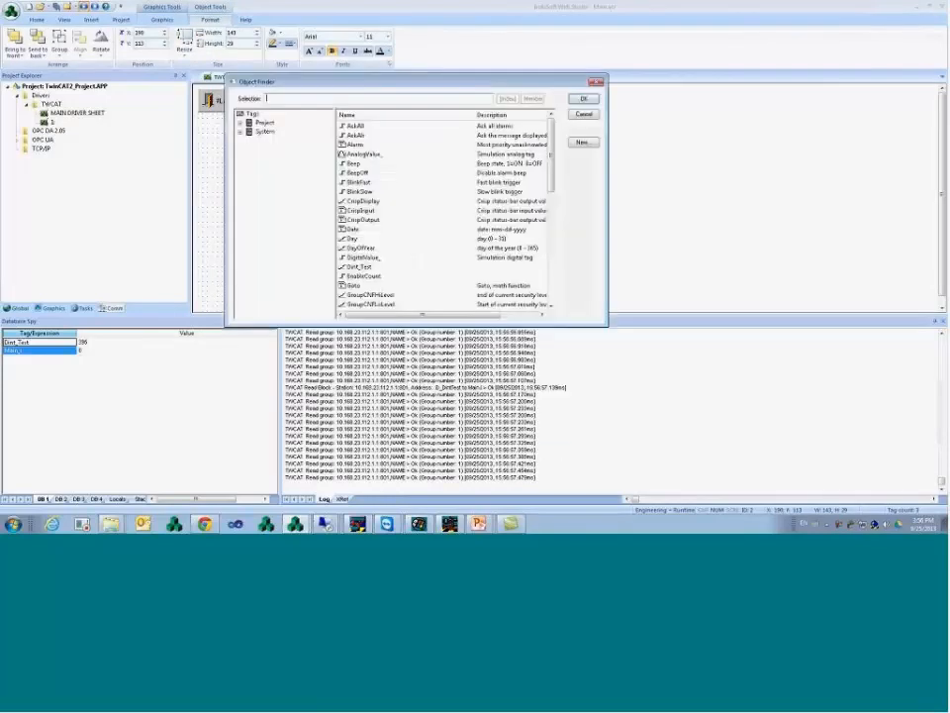
click(280, 126)
double_click(355, 134)
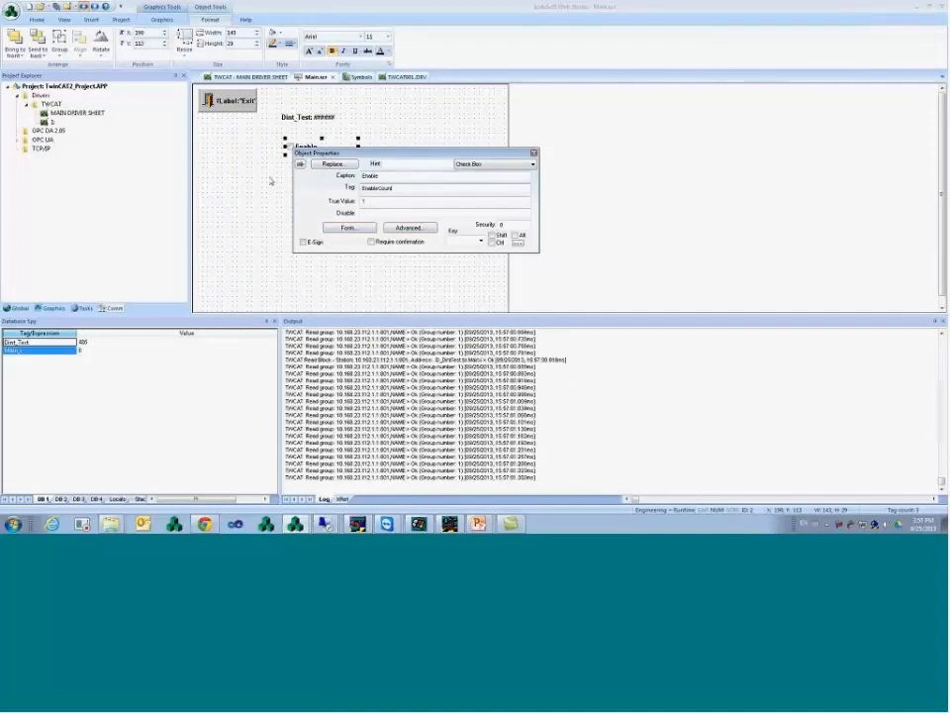
click(290, 156)
drag(293, 151, 289, 139)
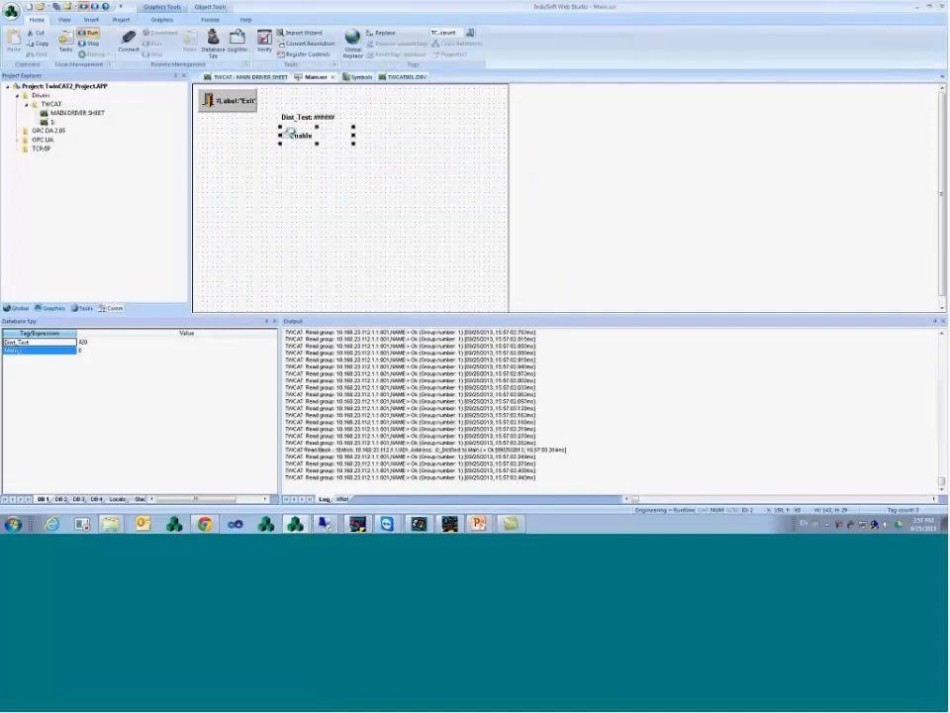
- Test toggling Enable at runtime, then turn on Input Enabled for the Dint_Test display
click(428, 144)
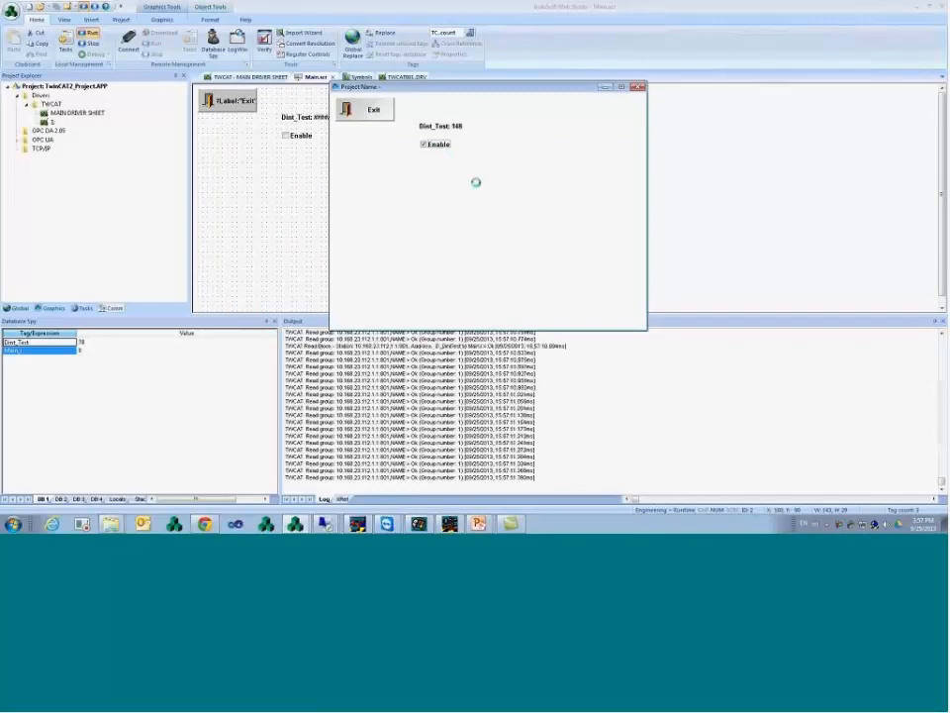
click(442, 145)
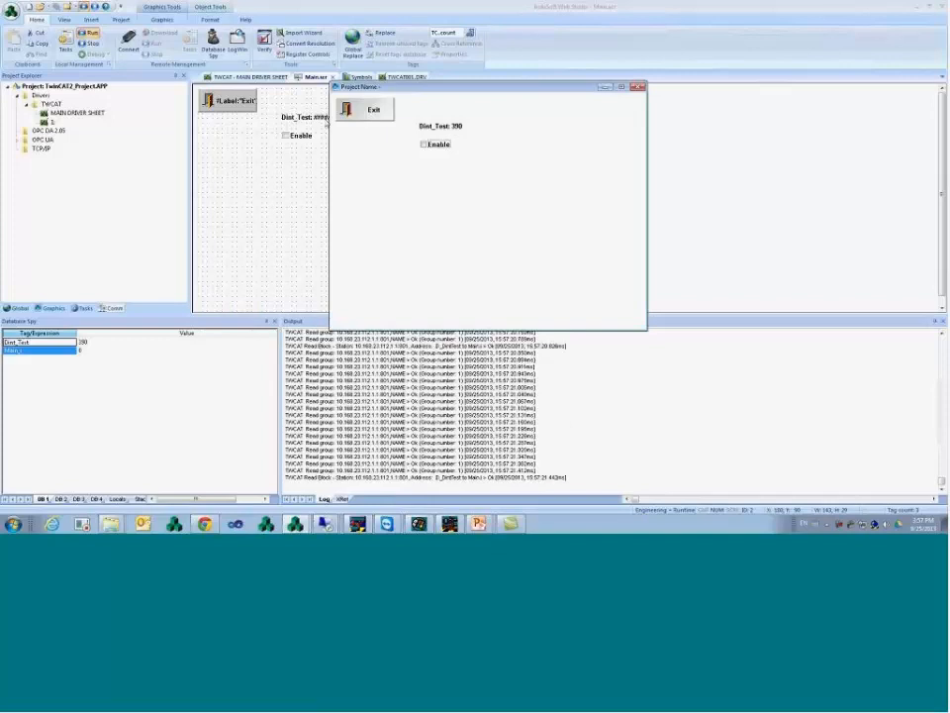
double_click(324, 118)
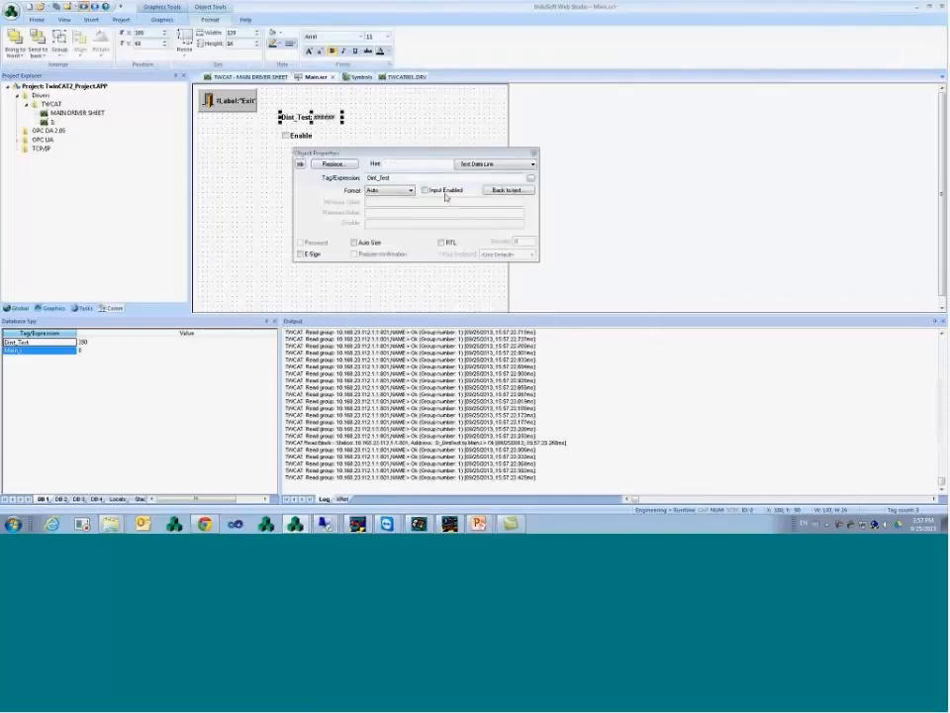
click(425, 190)
click(420, 126)
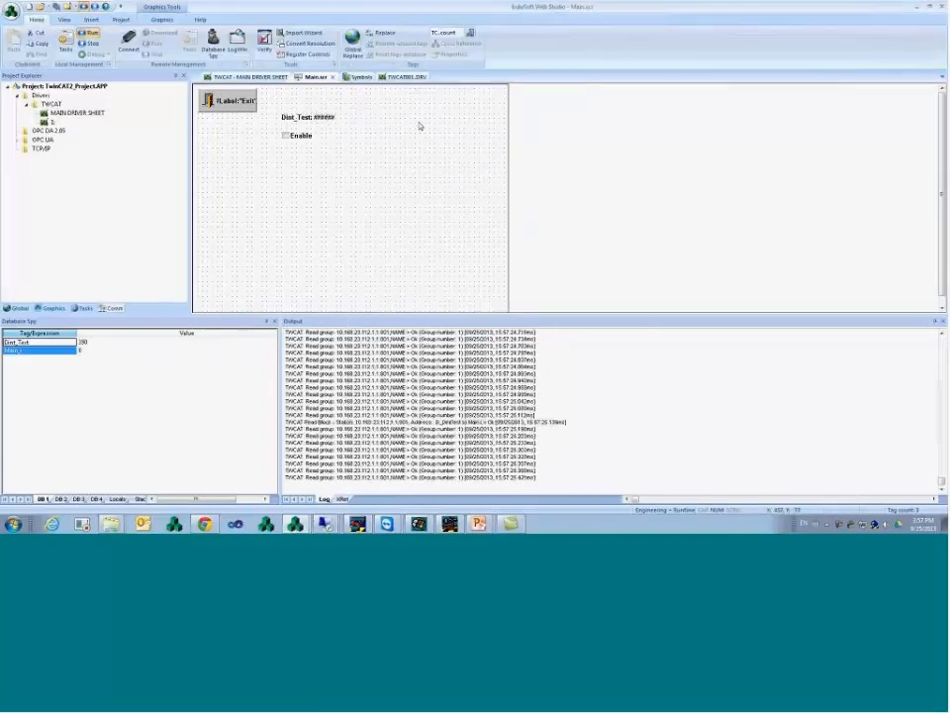
- Enter 789 as the Dint_Test value on the running screen, then switch to TwinCAT PLC Control
key(alt+Tab)
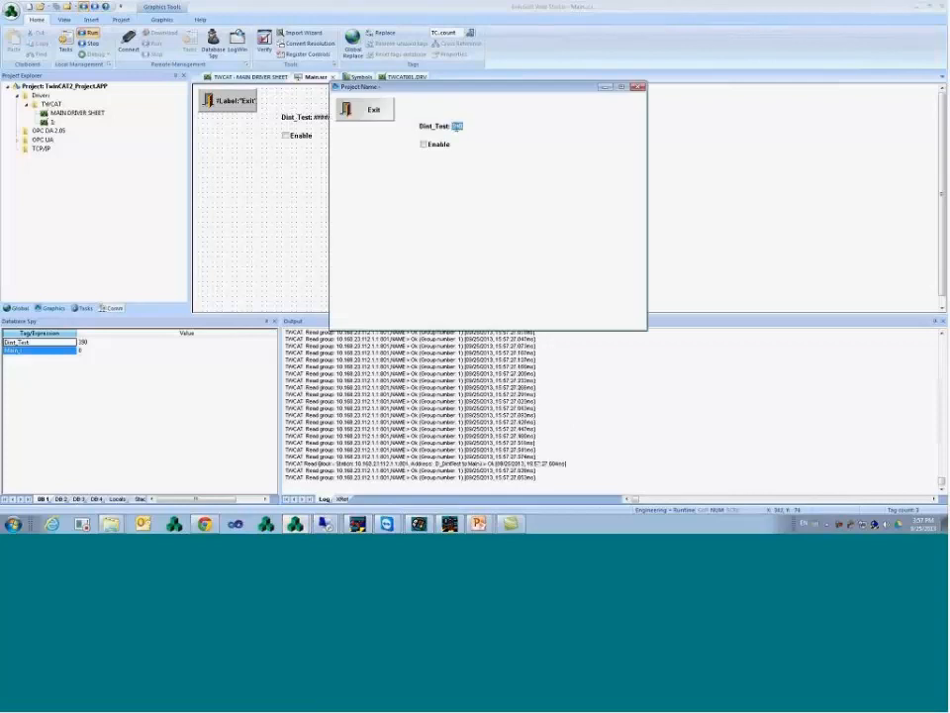
text(789)
key(Return)
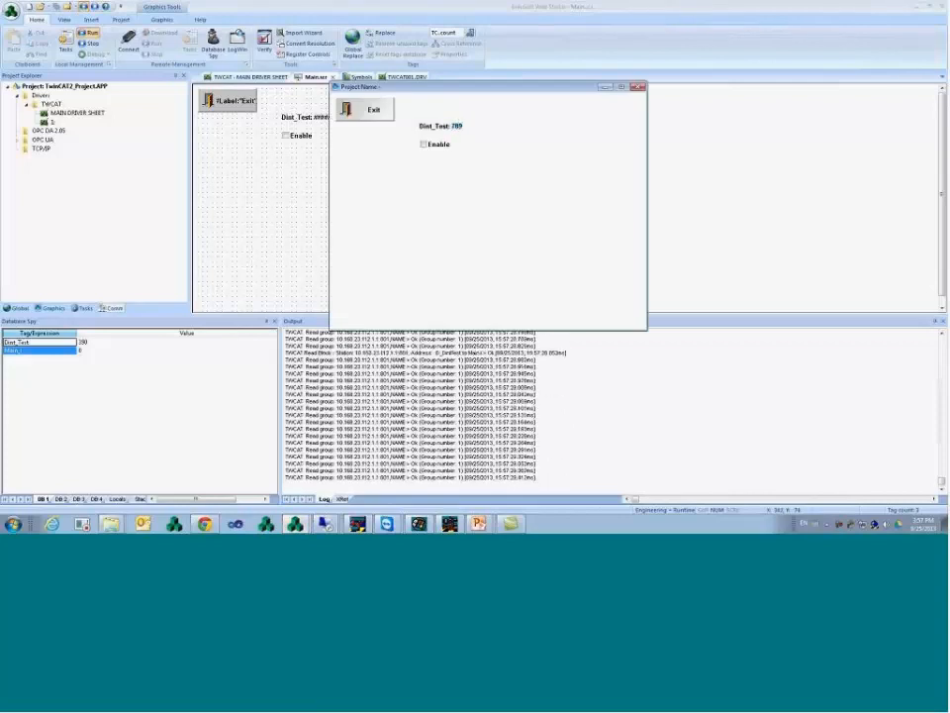
click(451, 523)
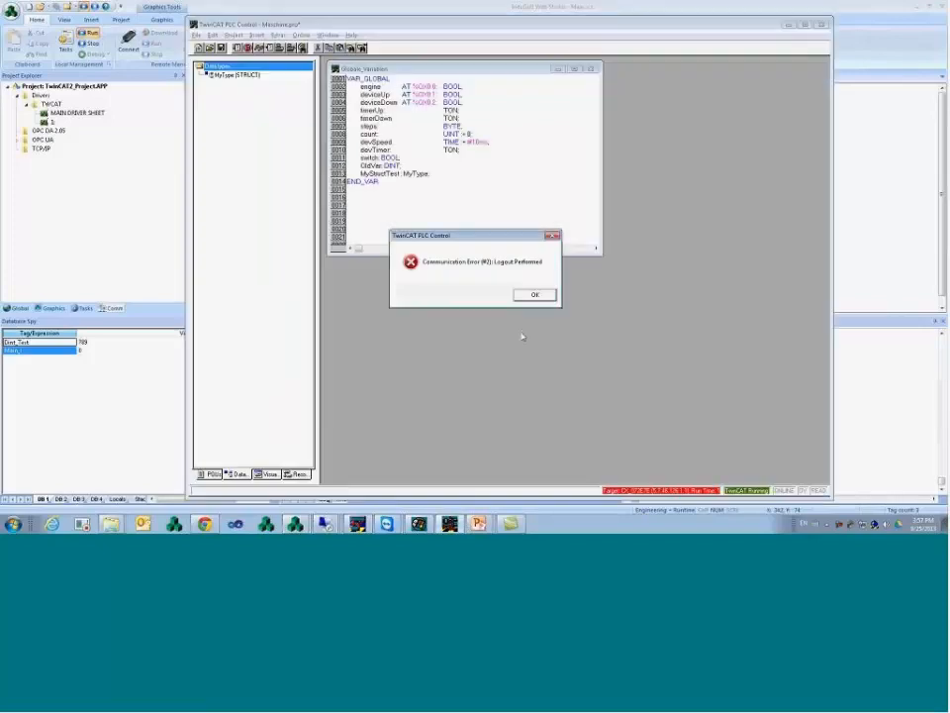
- Dismiss the communication error and write 1111 to D_DintTest in the remote TwinCAT session
click(534, 295)
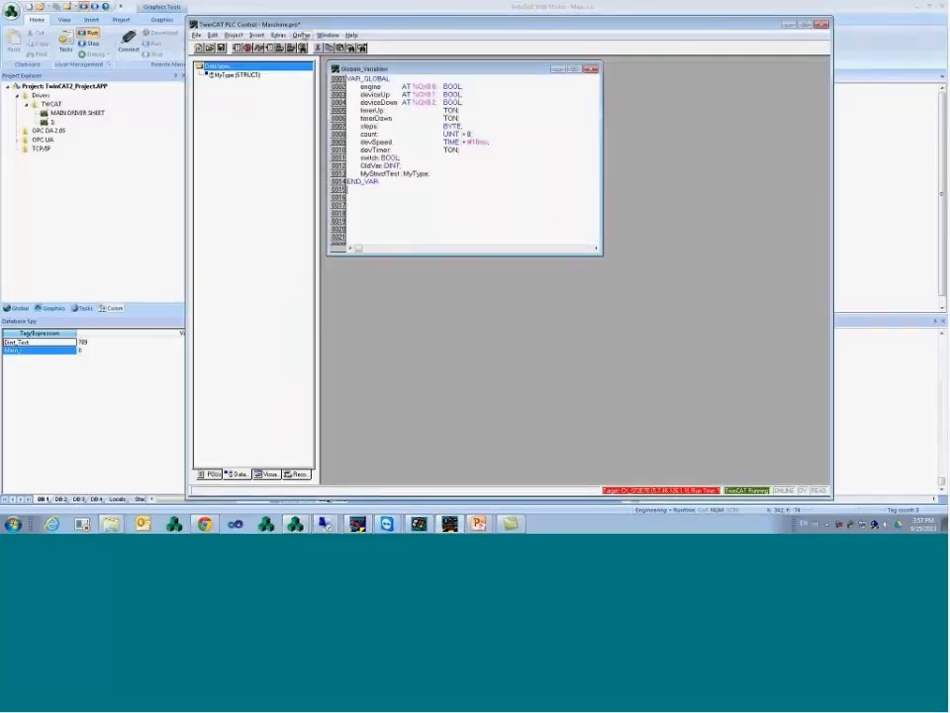
mouse_move(325, 523)
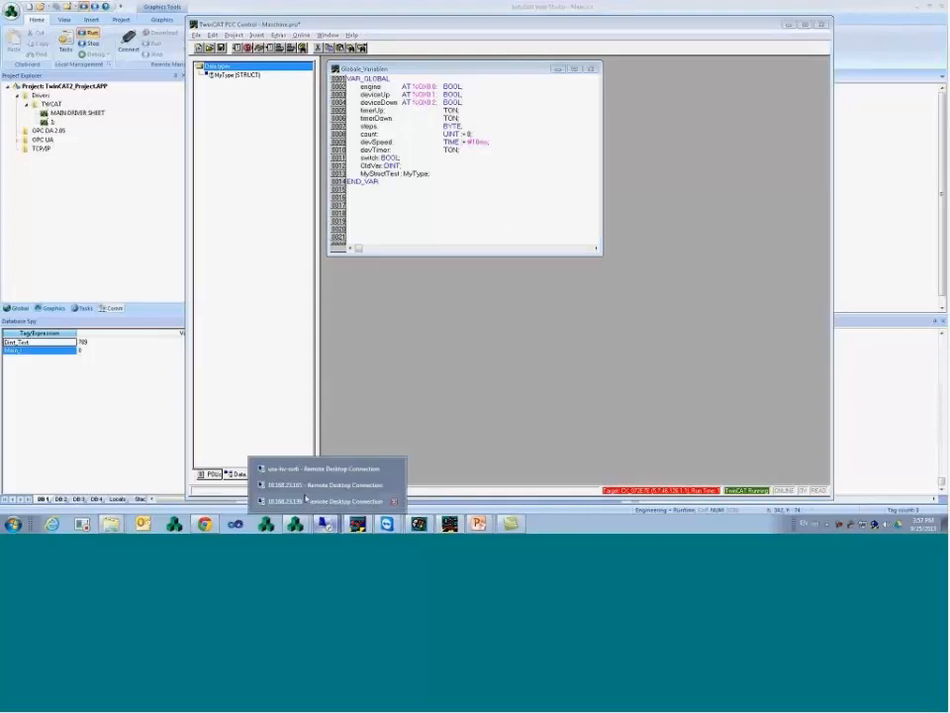
click(304, 500)
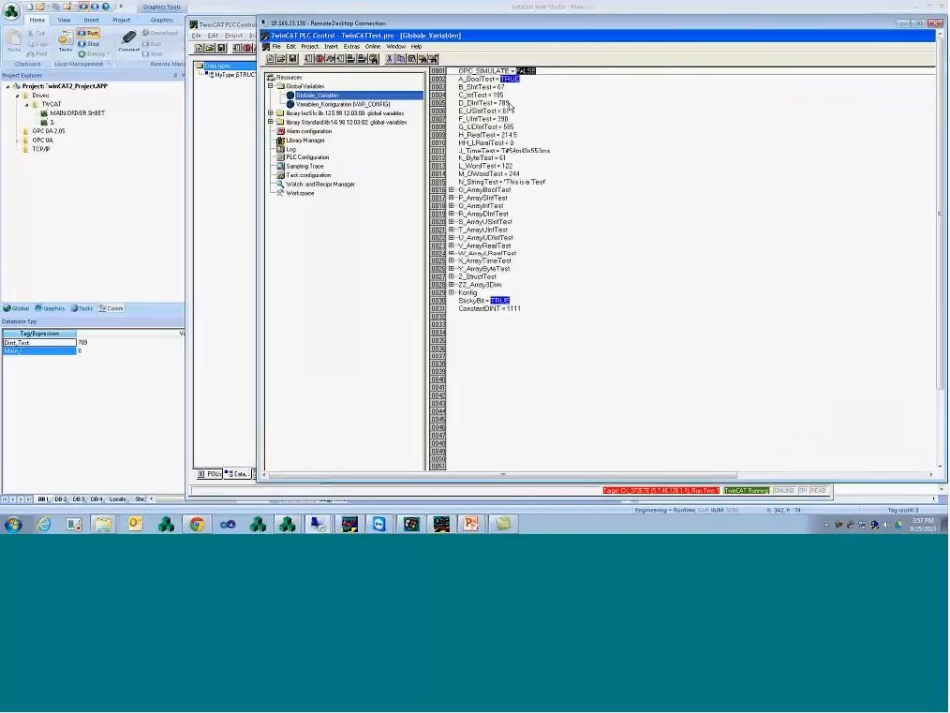
click(510, 106)
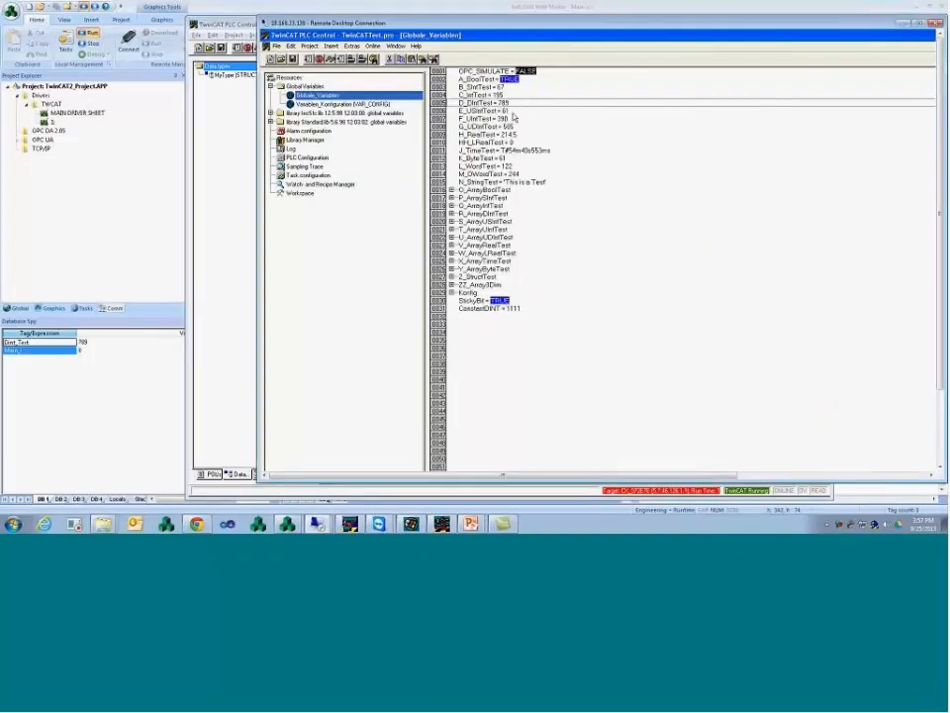
double_click(515, 107)
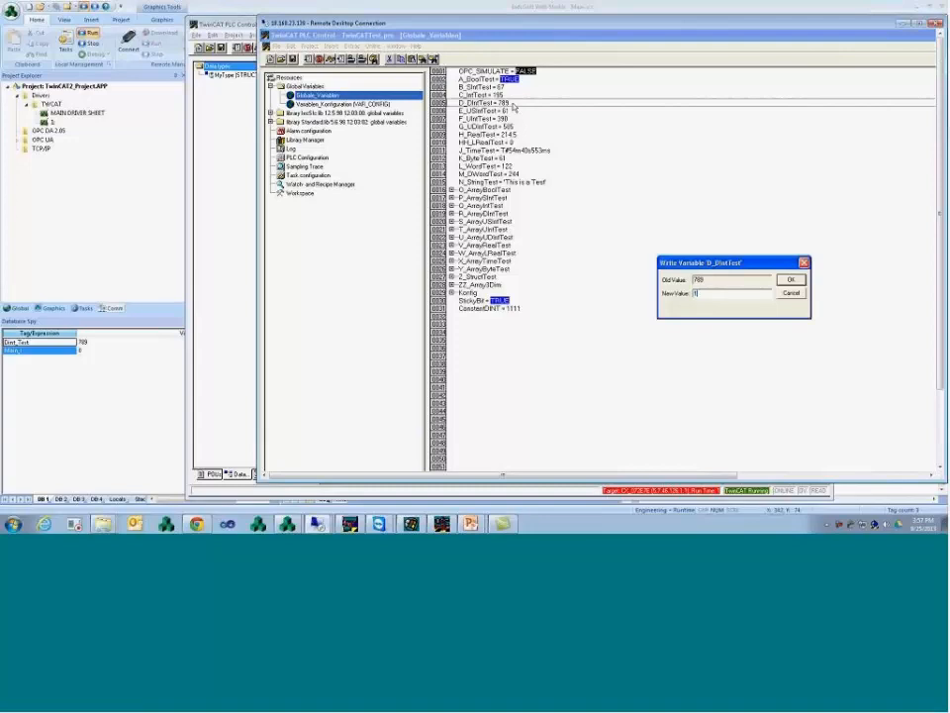
key(Return)
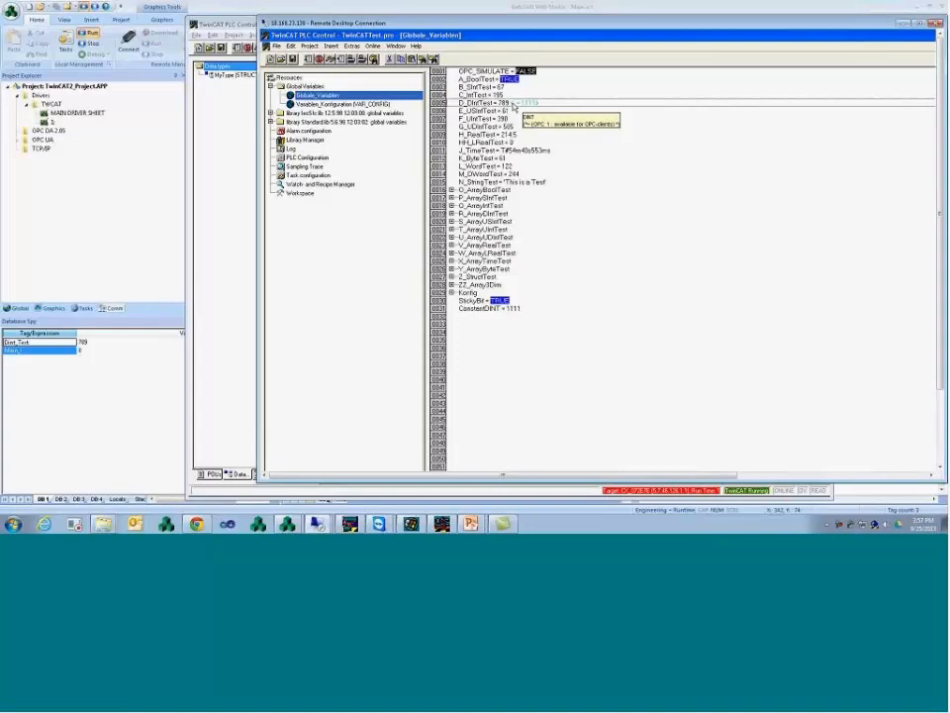
key(ctrl+F7)
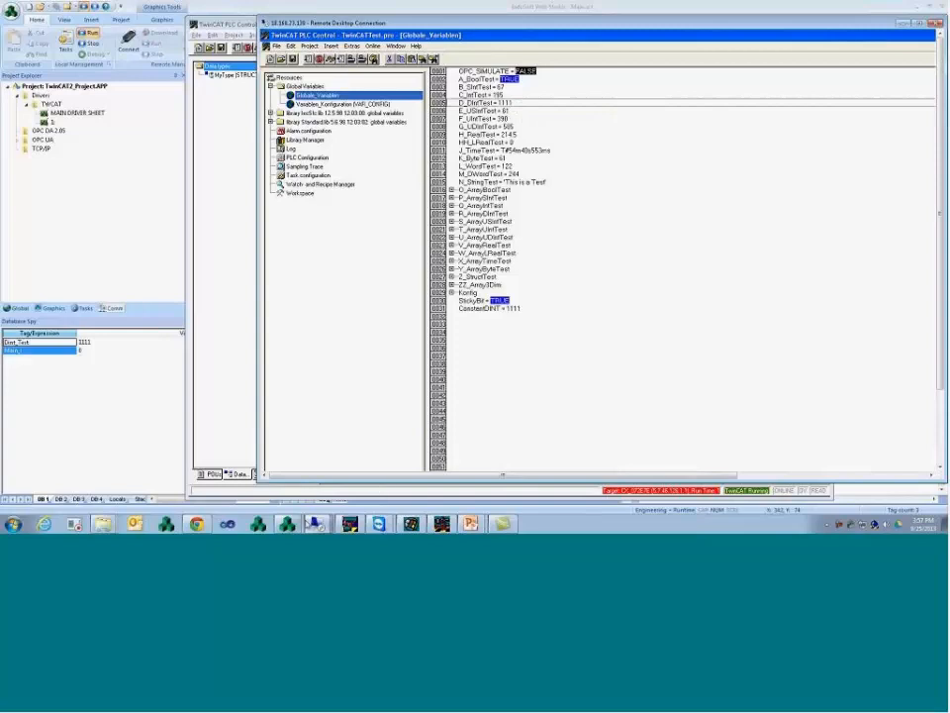
- Move the HMI runtime window aside and write 8888 to D_DintTest
click(309, 505)
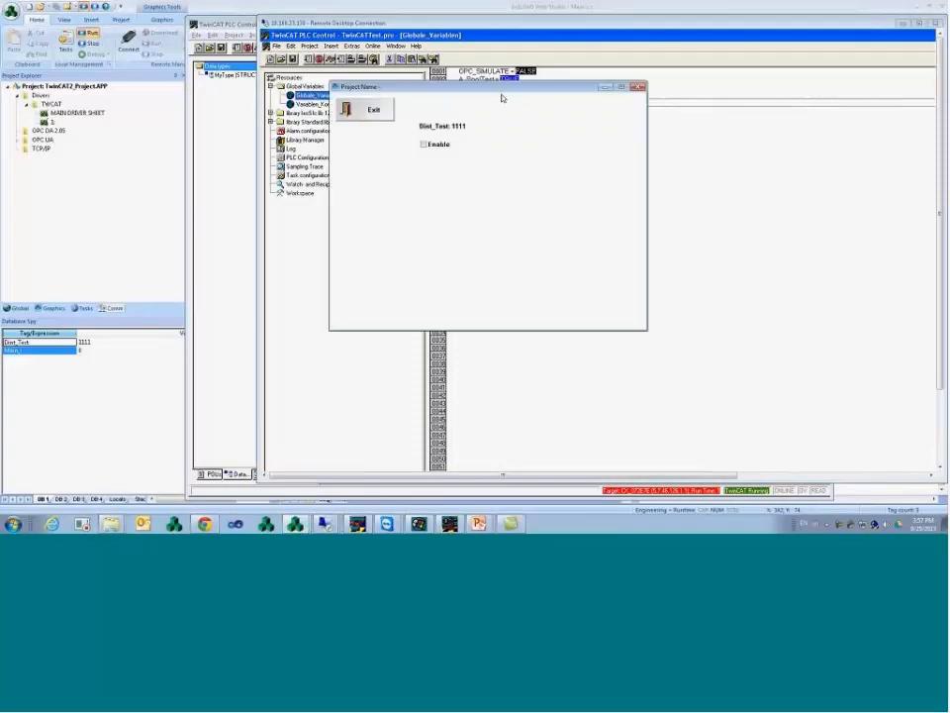
drag(502, 98, 136, 120)
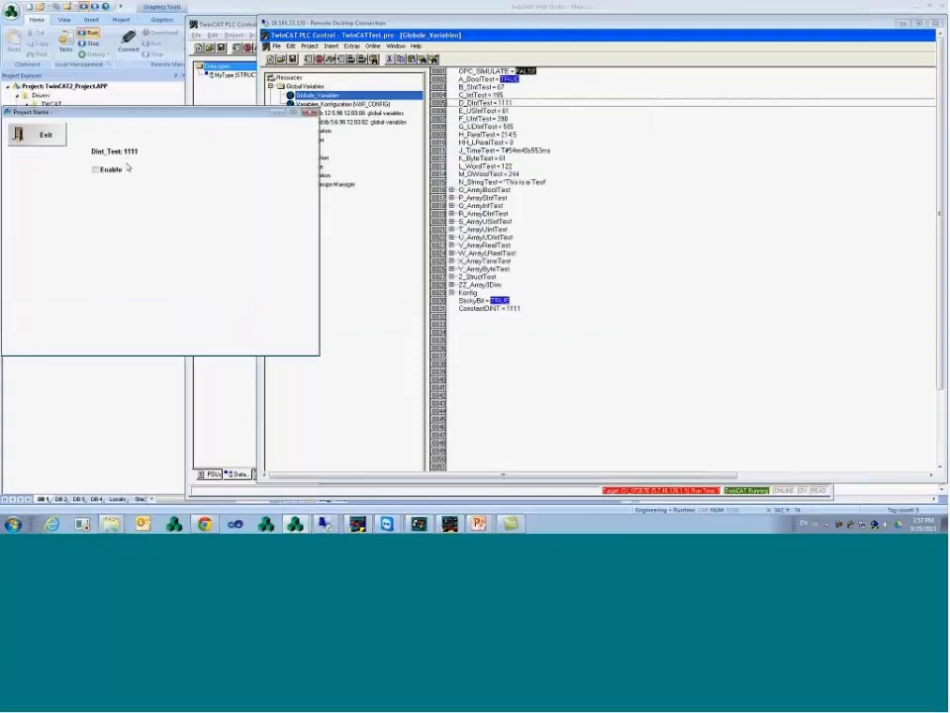
double_click(527, 103)
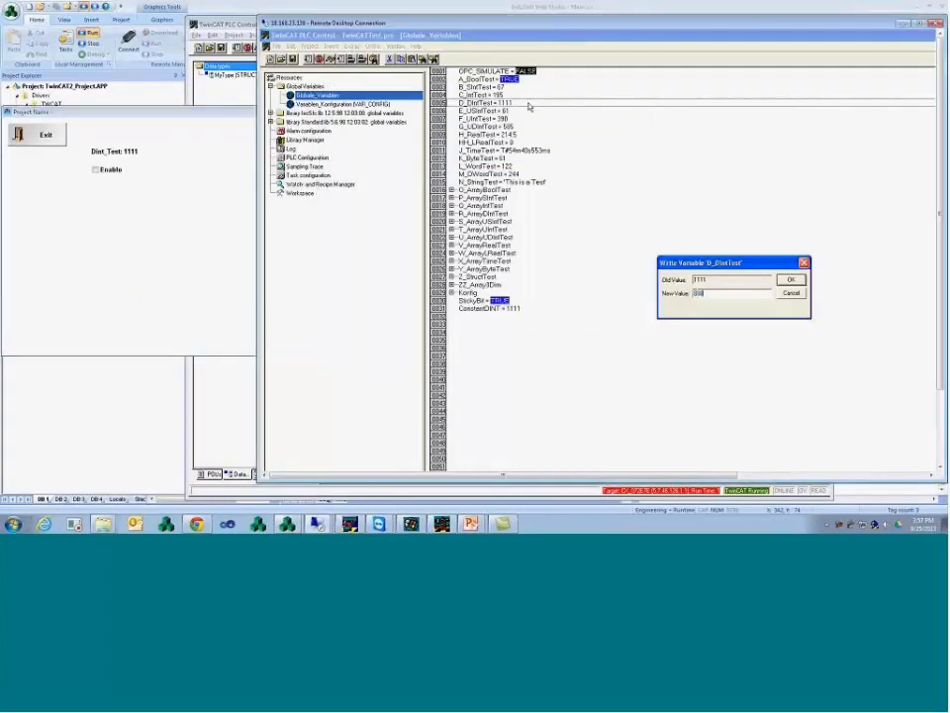
key(Return)
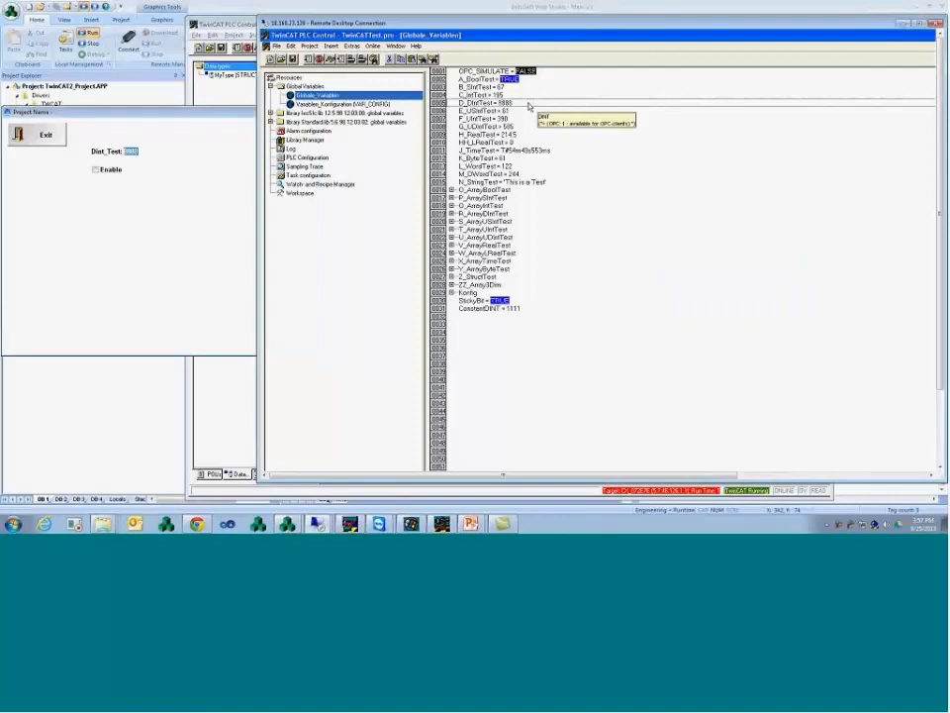
key(ctrl+F7)
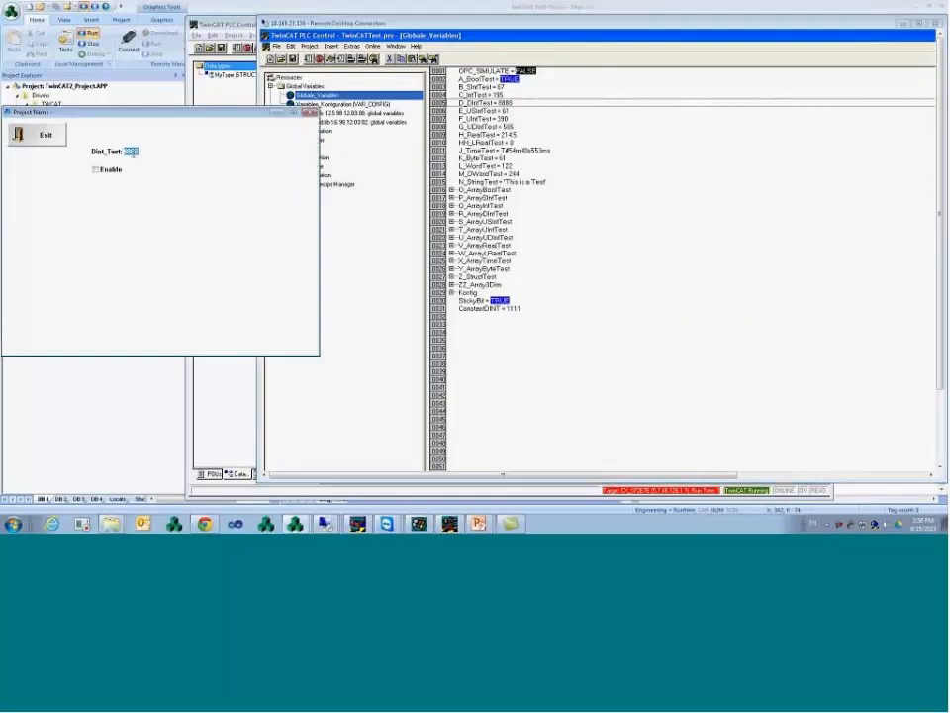
text(7777)
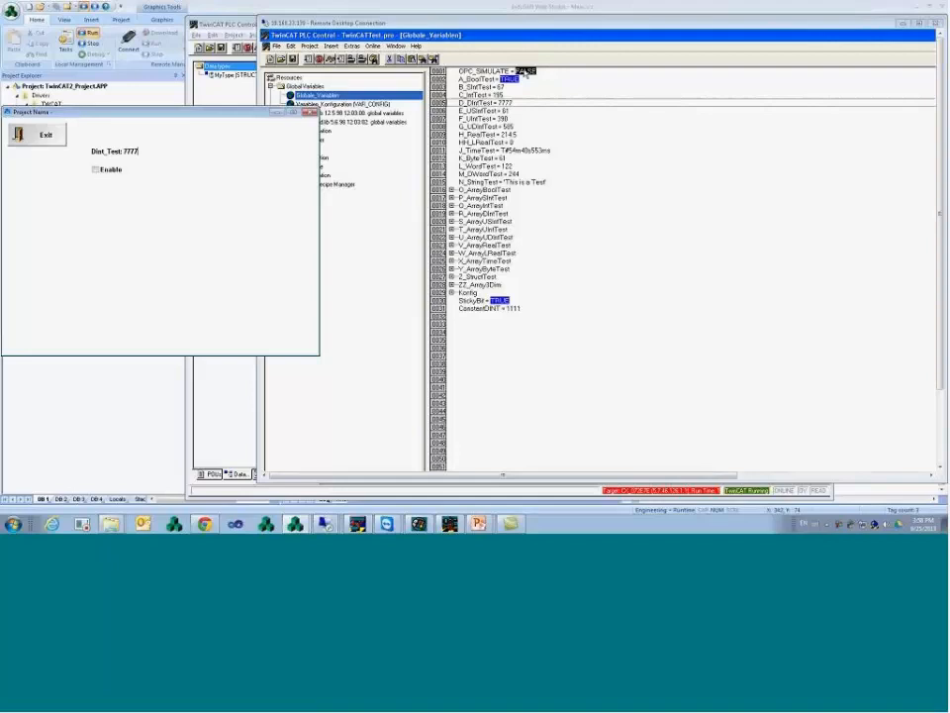
- Tick Enable on the runtime screen so OPC_SIMULATE turns TRUE and Dint_Test counts again
click(523, 74)
click(96, 172)
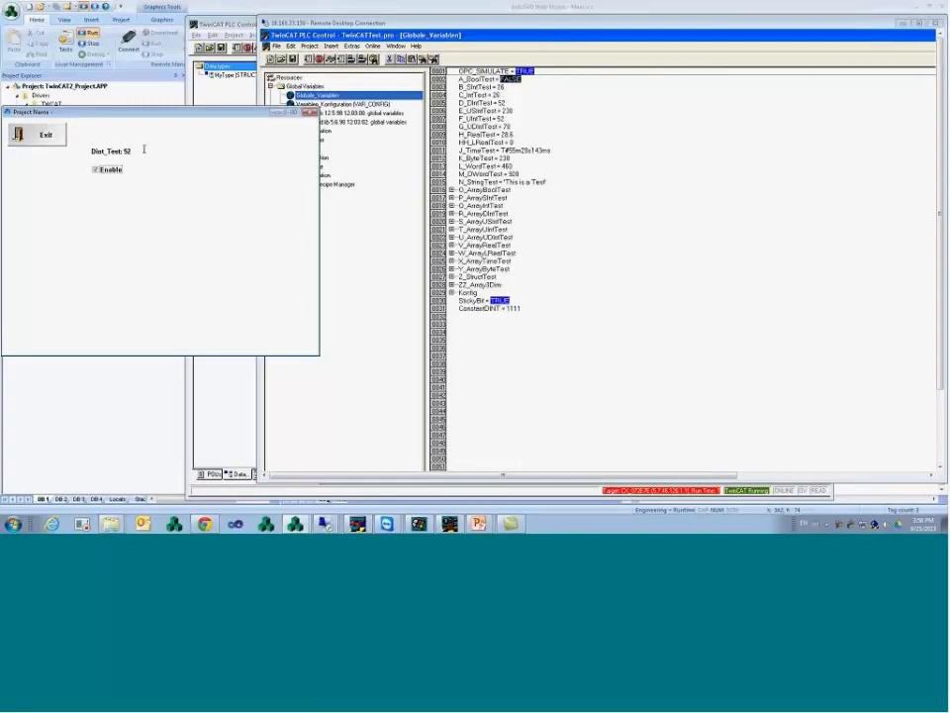
drag(156, 116, 350, 126)
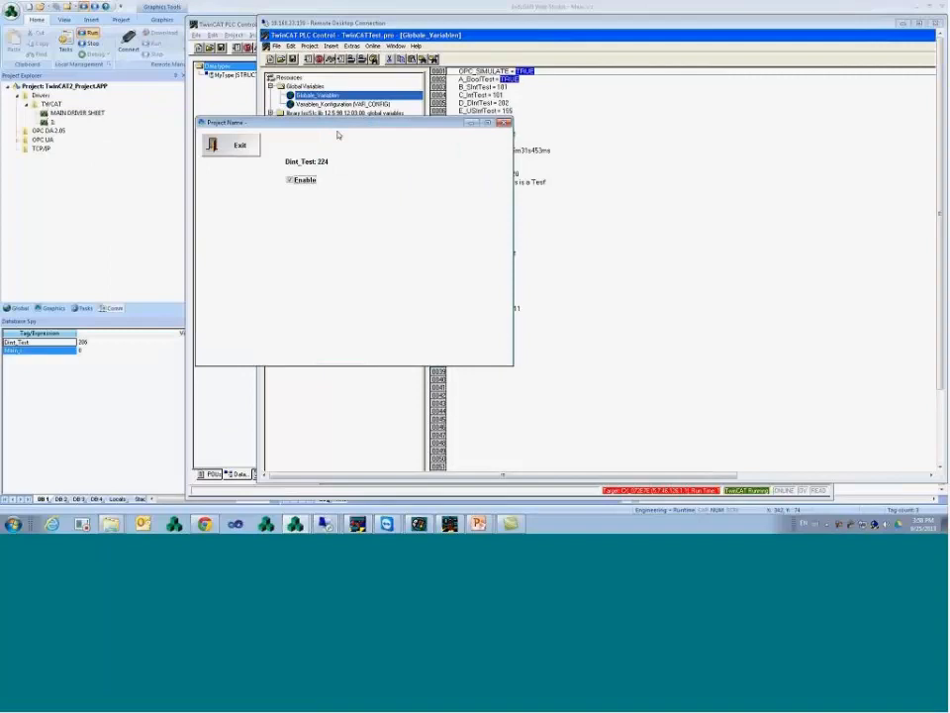
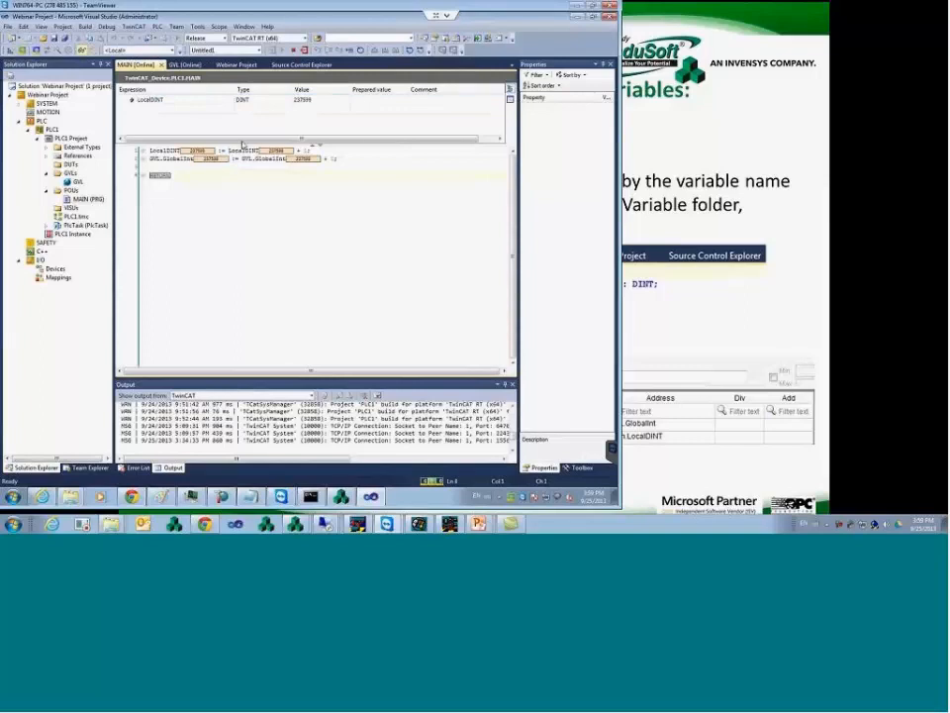
- Select the LocalDINT entry in the TwinCAT watch list
click(179, 102)
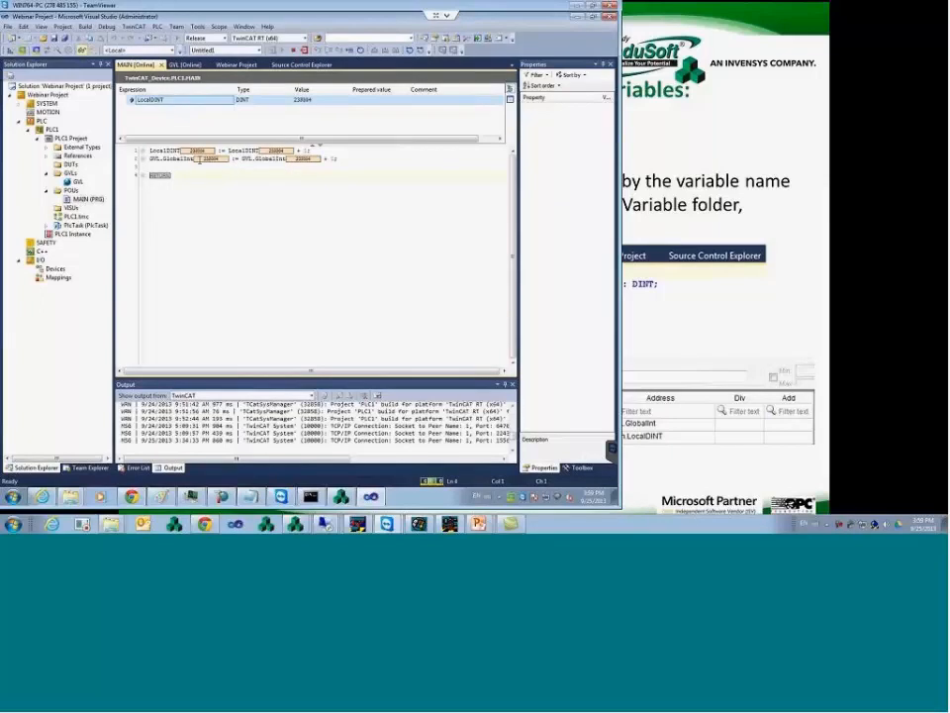
- Log PLC1 out and inspect LocalDINT and GVL.GlobalInt in the MAIN code
right_click(61, 139)
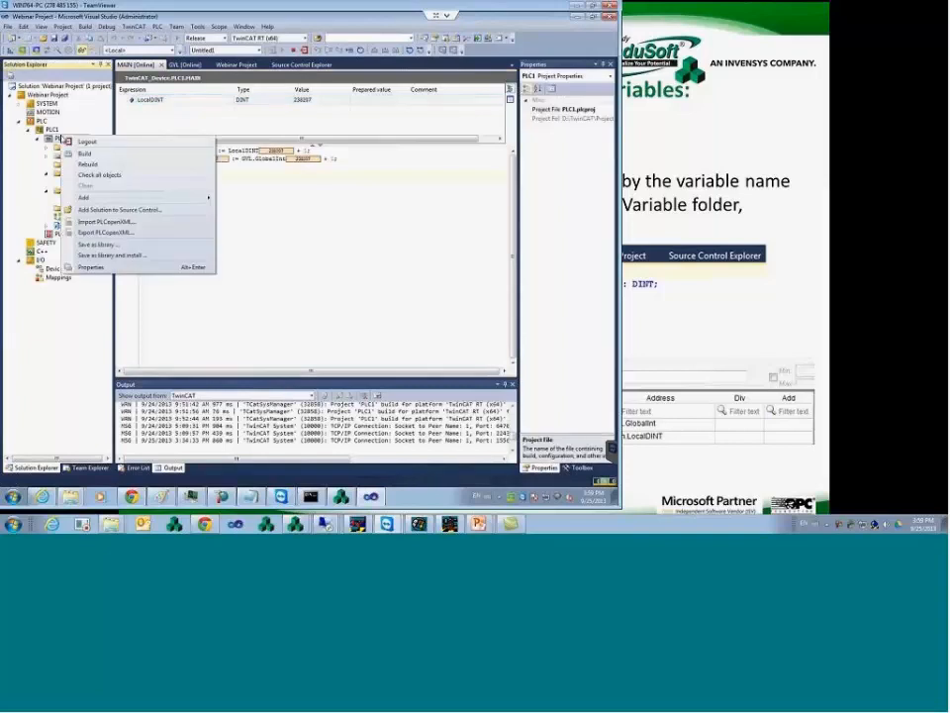
click(85, 141)
click(249, 141)
click(181, 142)
double_click(196, 141)
click(226, 142)
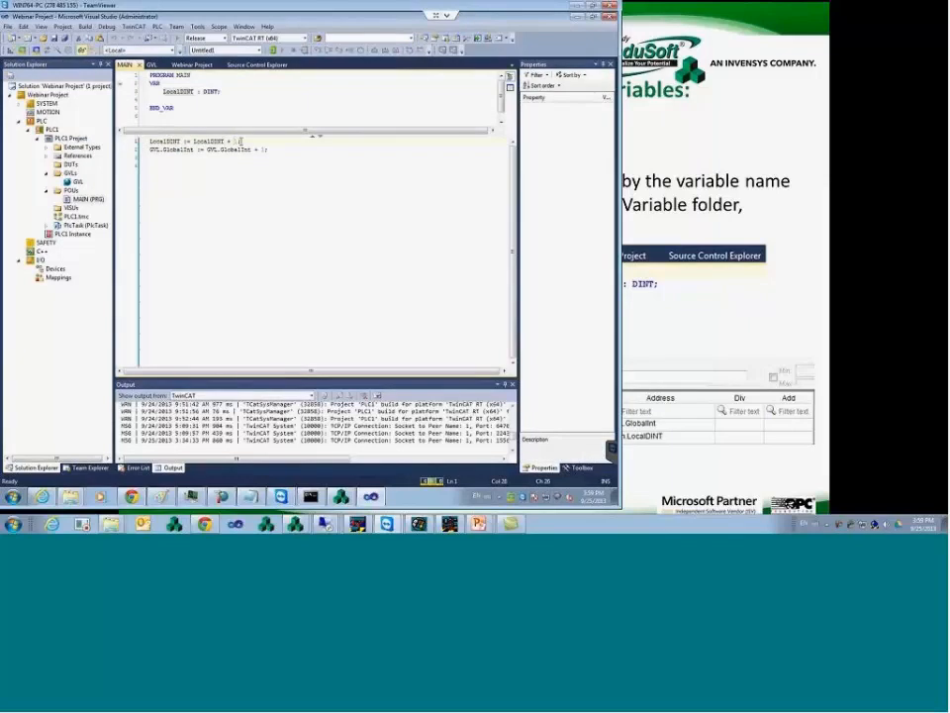
key(Up)
drag(150, 149, 177, 142)
click(262, 142)
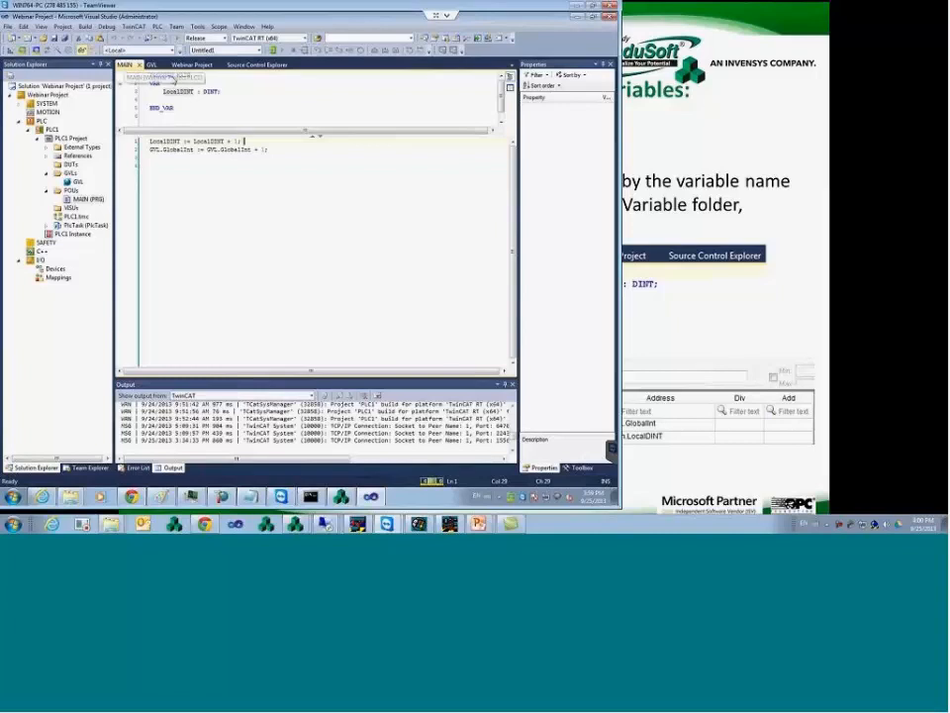
- View the TwinCAT version and license information from the system tray
right_click(517, 498)
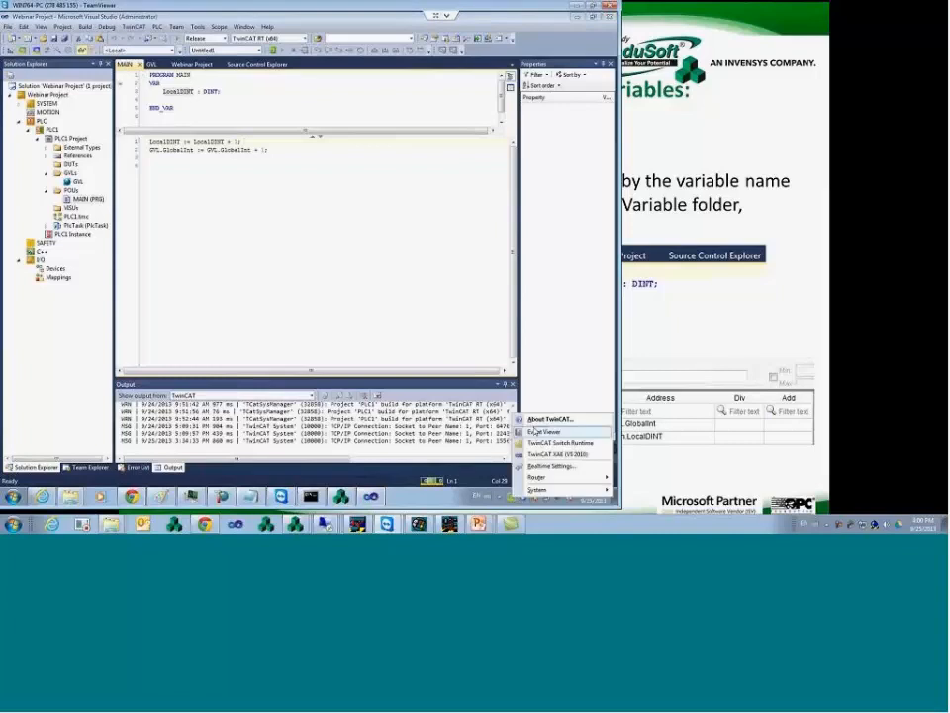
click(542, 419)
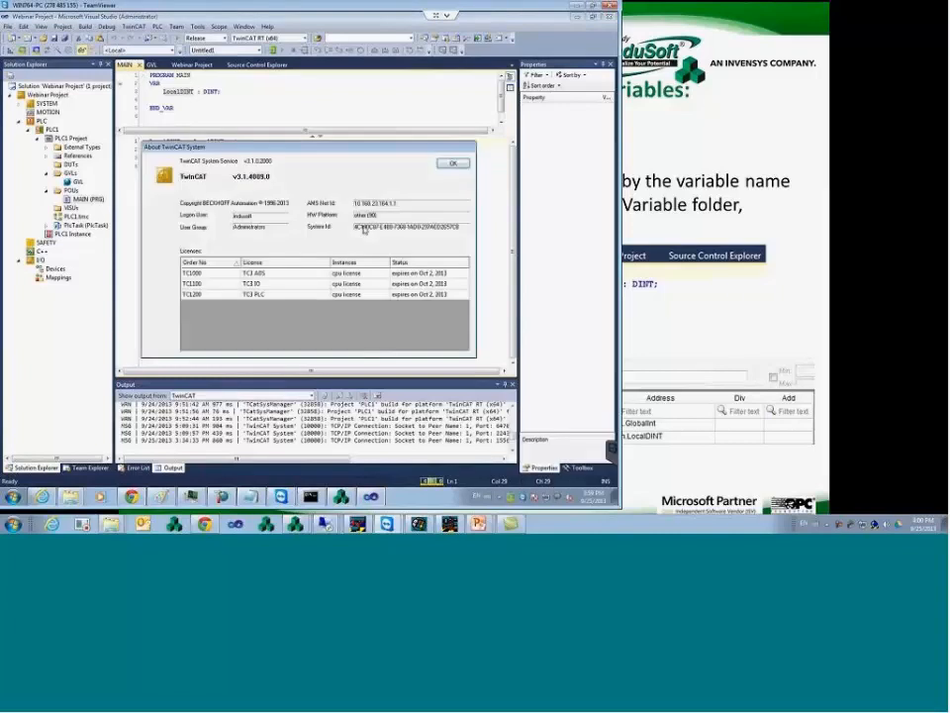
click(455, 164)
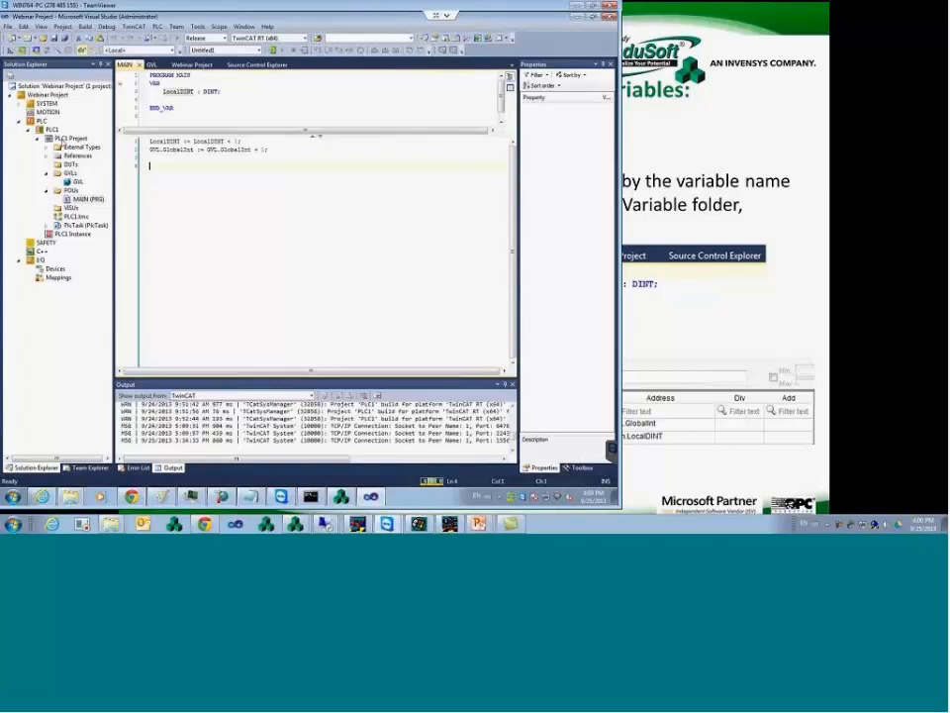
- Browse PLC1's project settings: archive, general server and folder-view pages
click(69, 140)
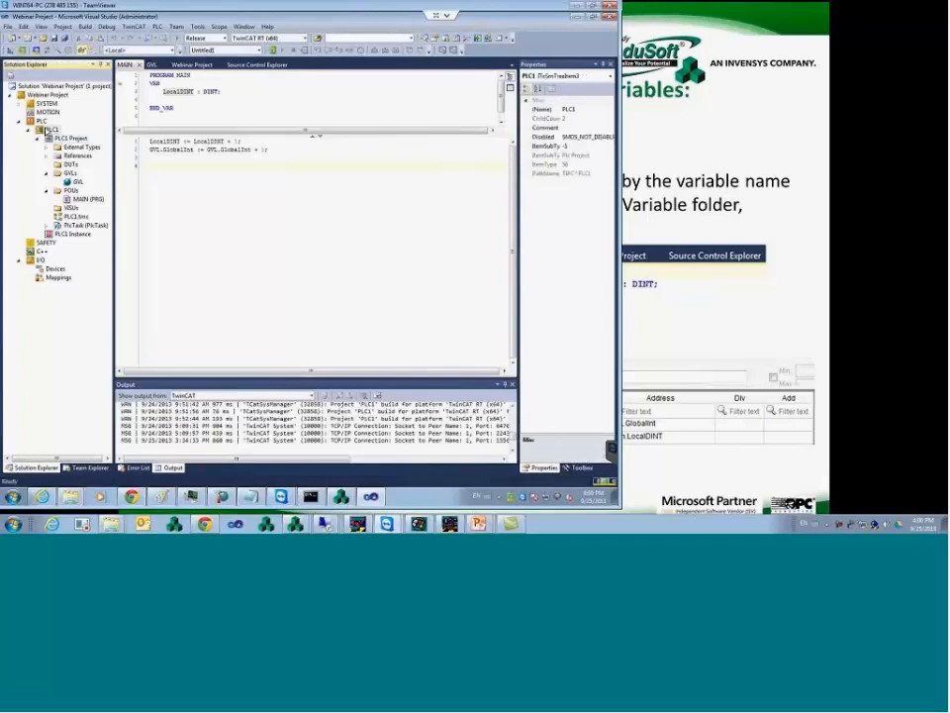
double_click(45, 130)
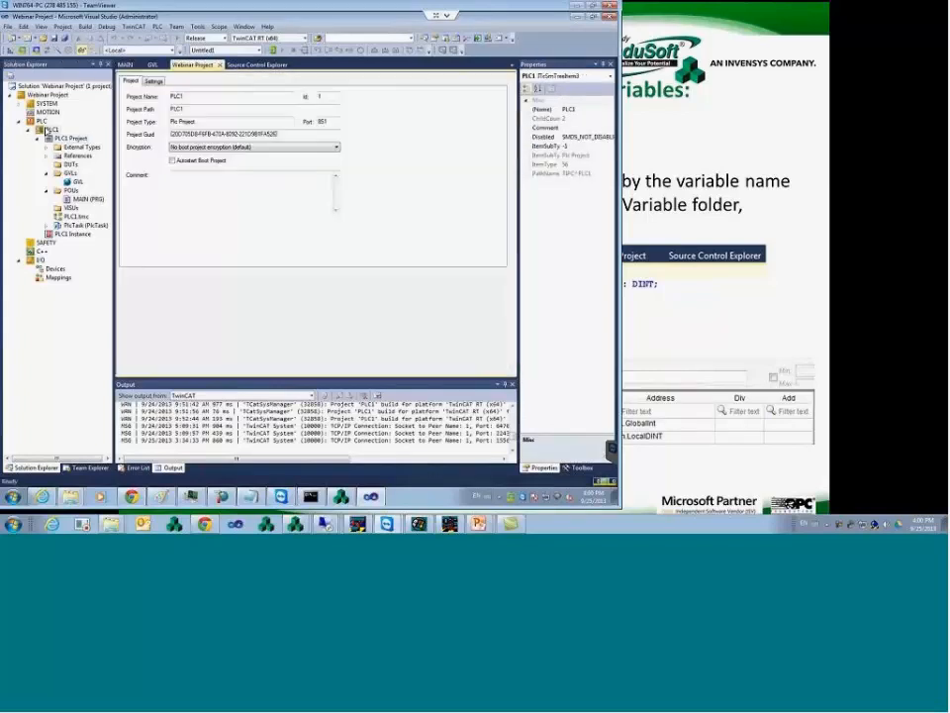
click(154, 81)
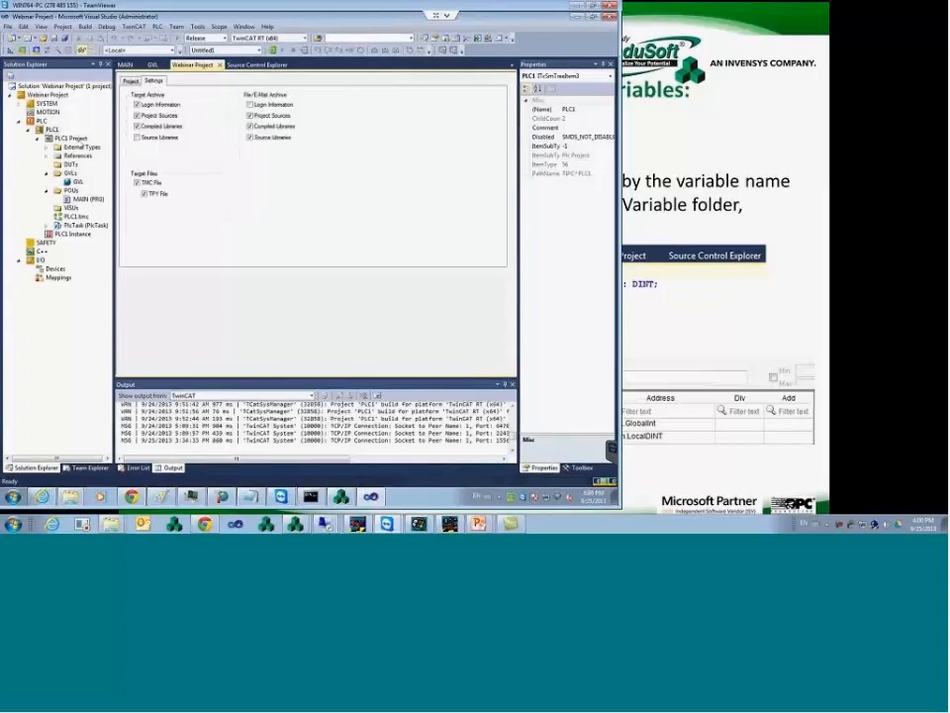
double_click(41, 121)
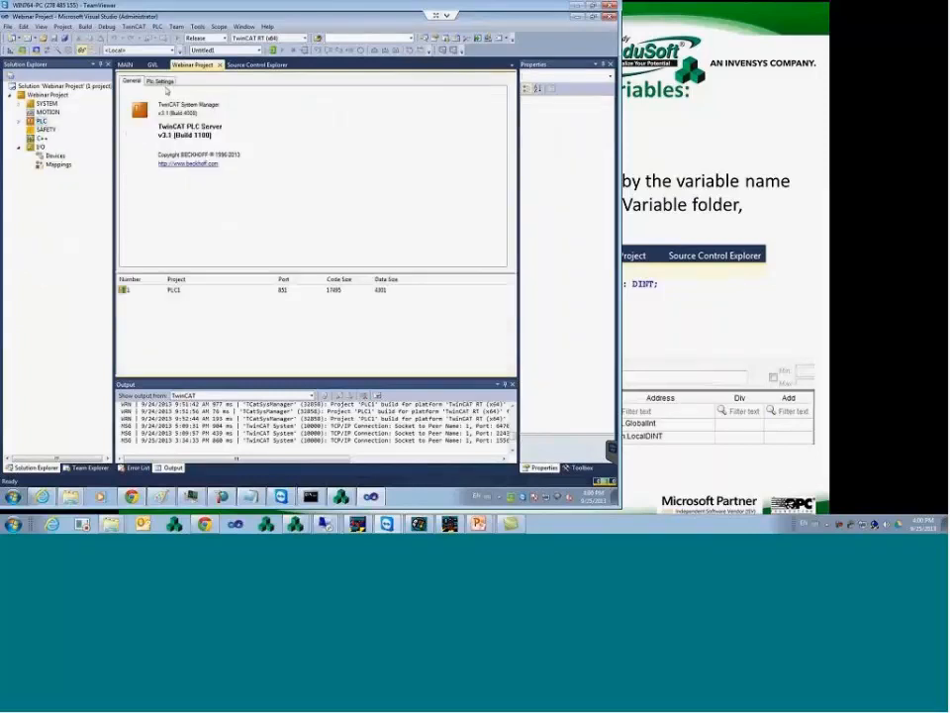
click(162, 82)
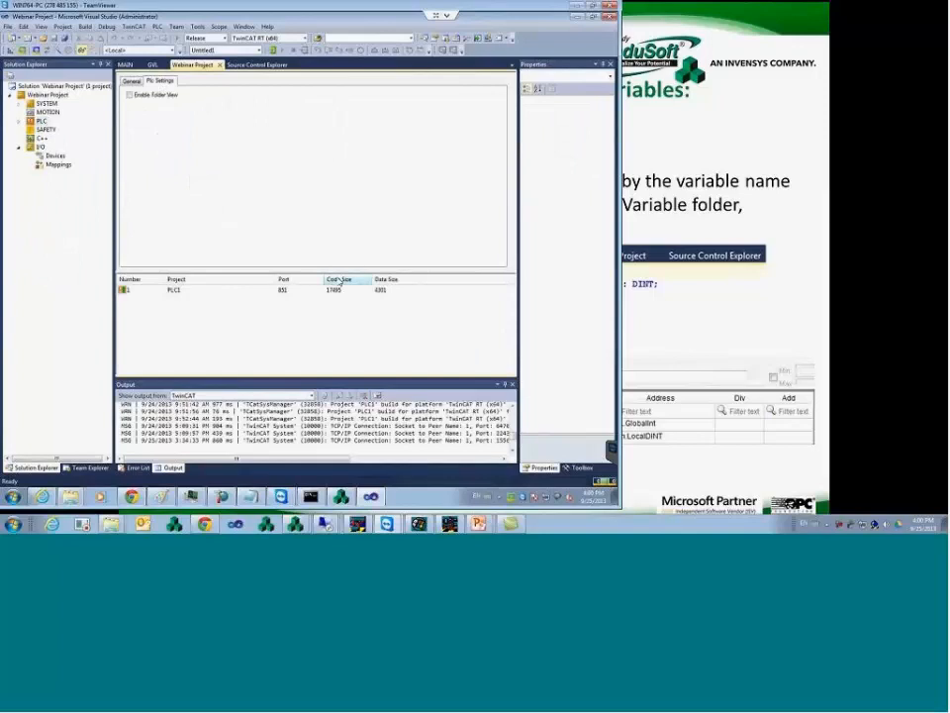
click(281, 292)
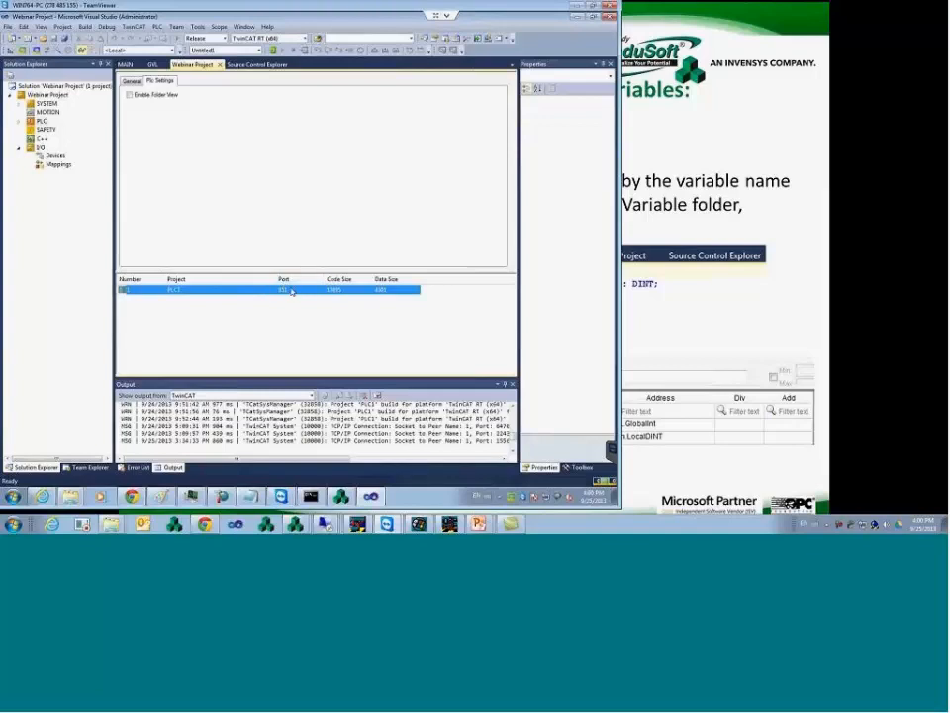
- Reopen MAIN, log PLC1 back in, then show InduSoft's MAIN DRIVER SHEET
click(19, 121)
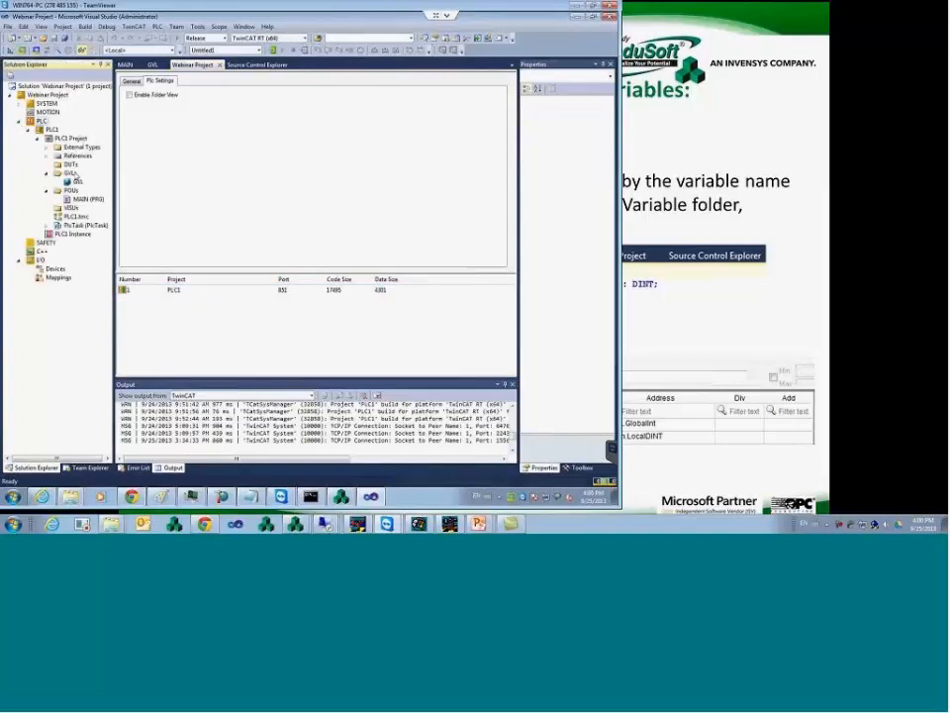
double_click(87, 199)
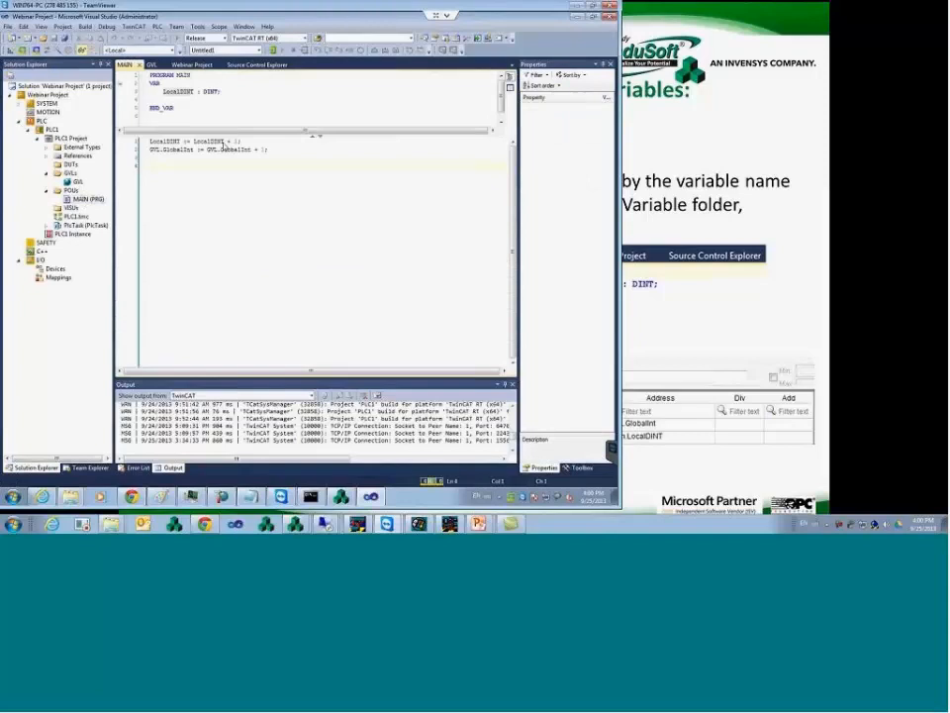
right_click(79, 142)
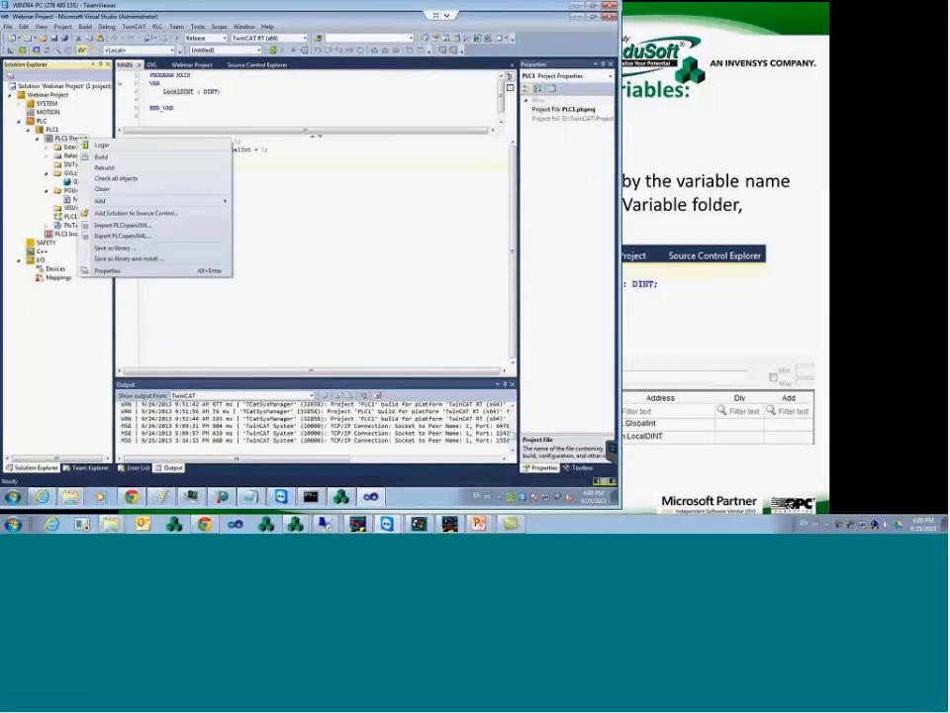
click(99, 141)
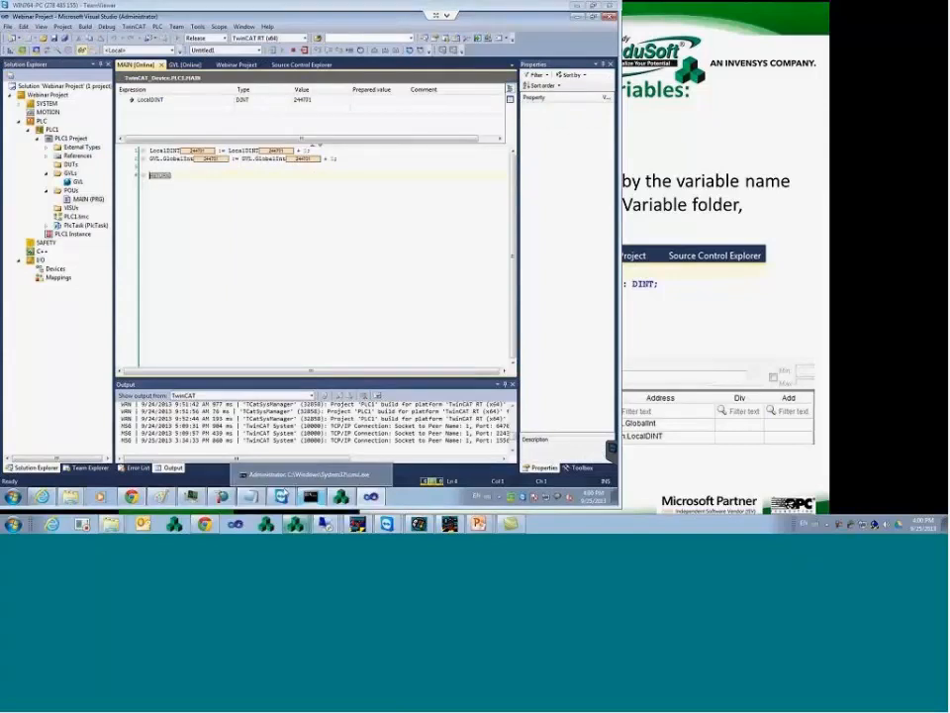
click(295, 524)
click(228, 77)
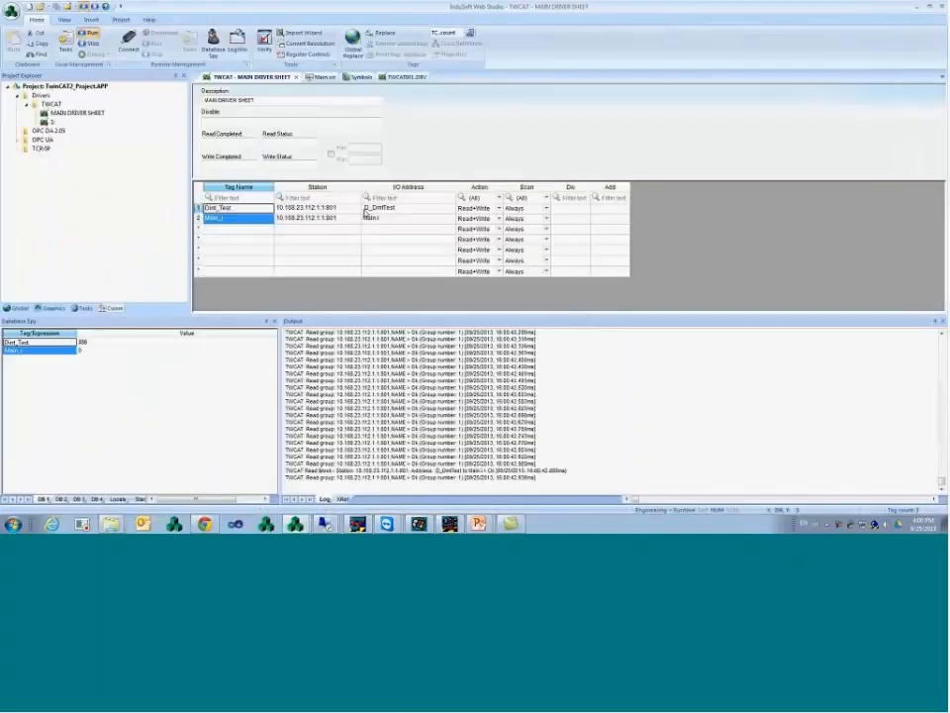
- Enter station 10.168.23.164.1.1:851 for new row 3 of the main driver sheet
click(340, 218)
click(335, 229)
text(10.168)
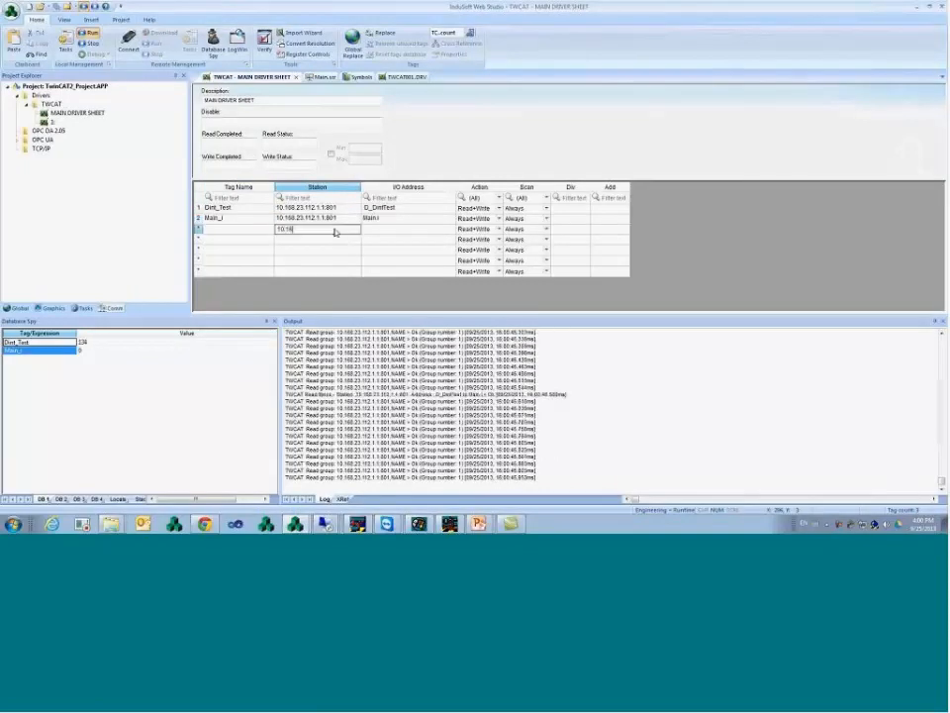
text(.23)
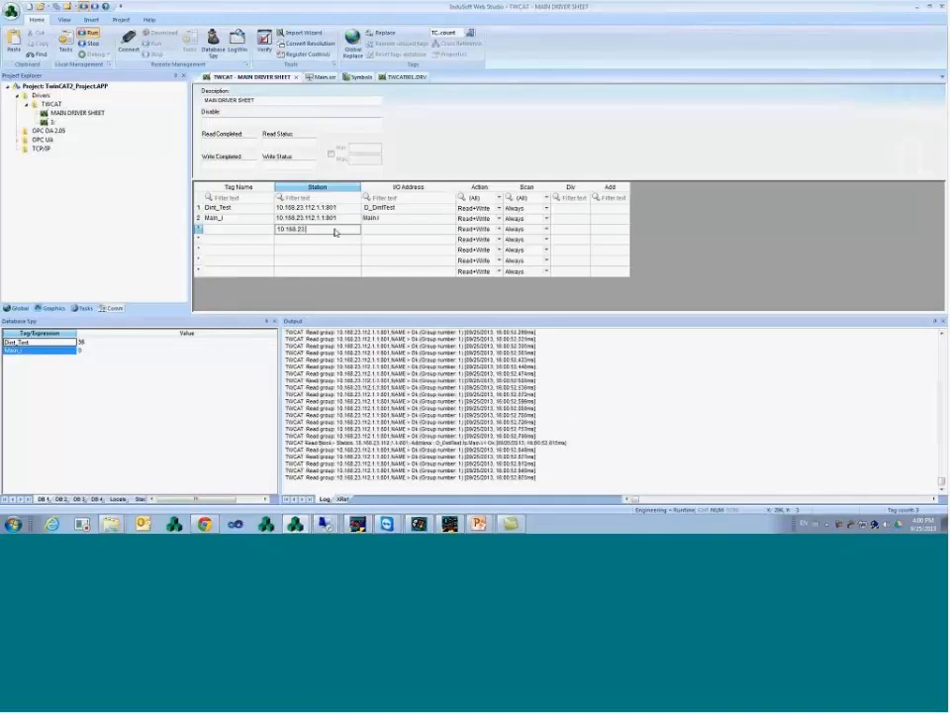
text(.)
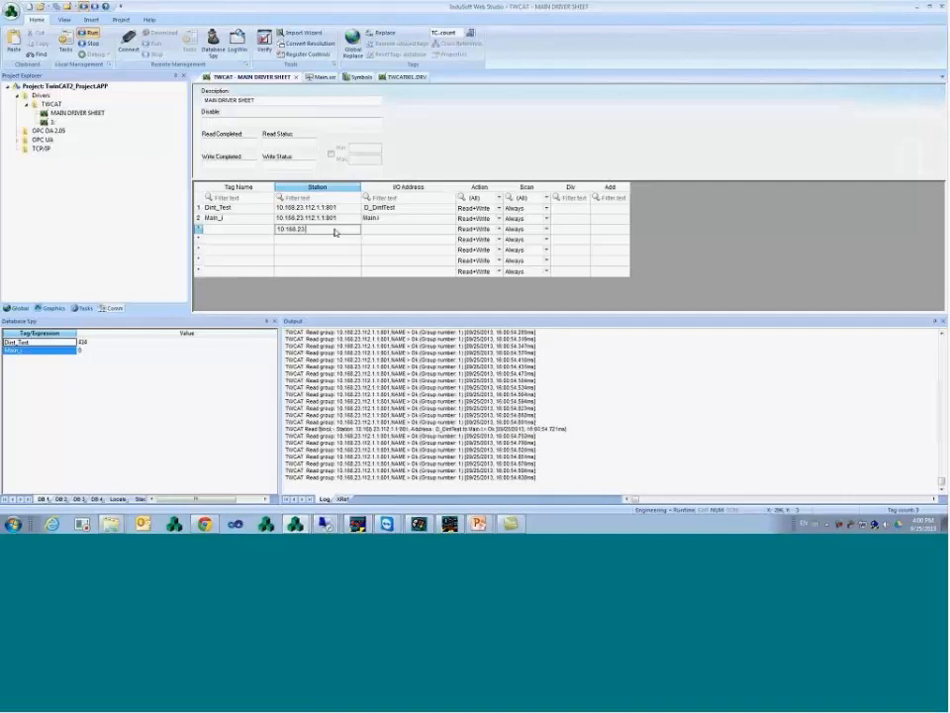
text(164.1.1)
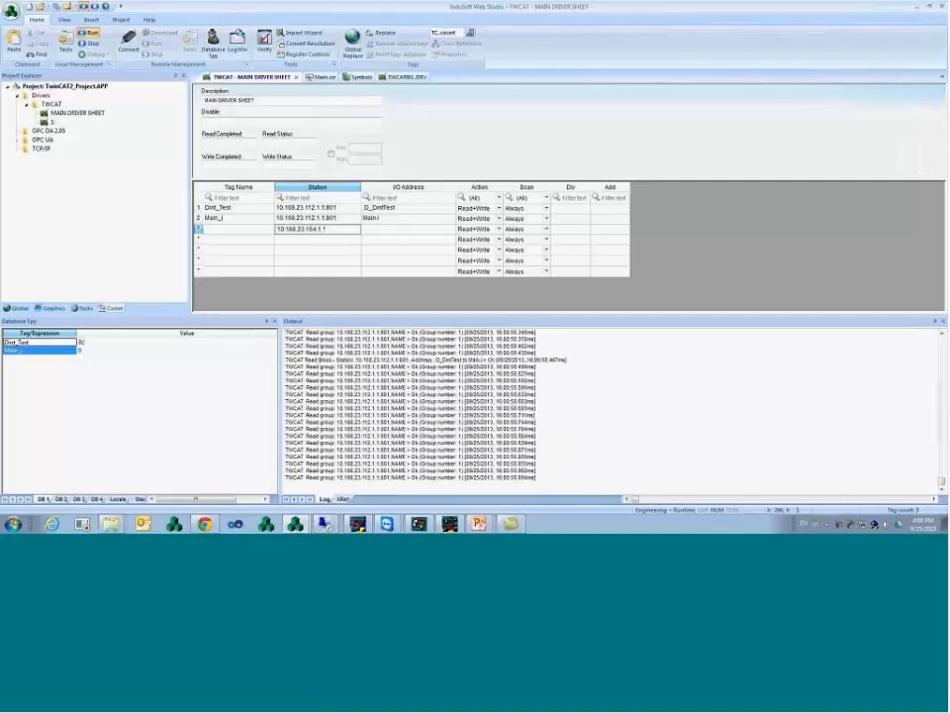
text(:851)
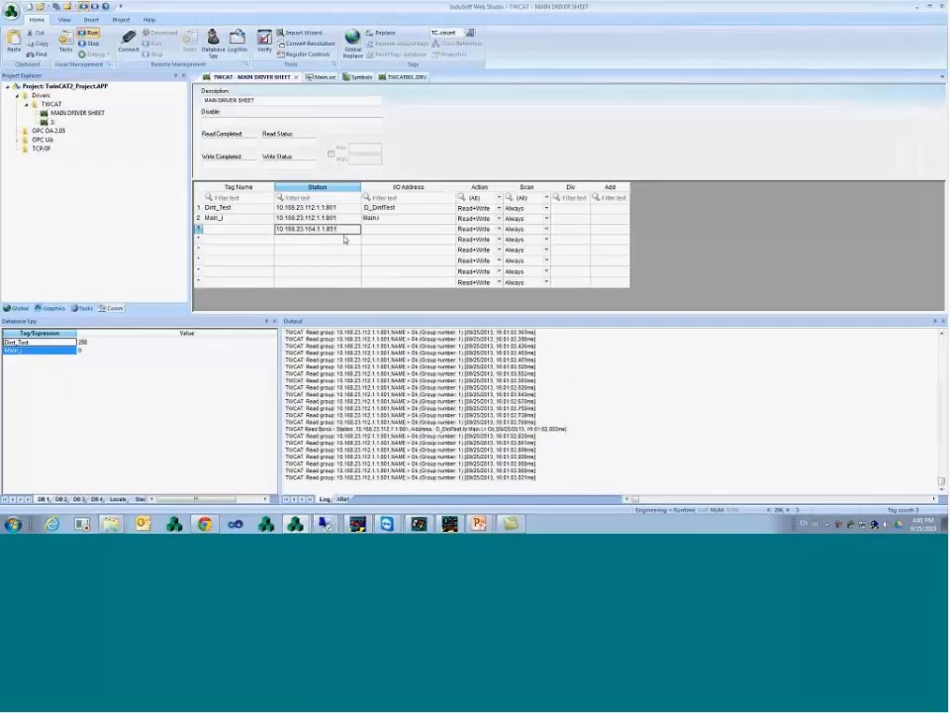
- Show the Configuring Communication slide, then return to row 3's I/O Address cell
click(484, 510)
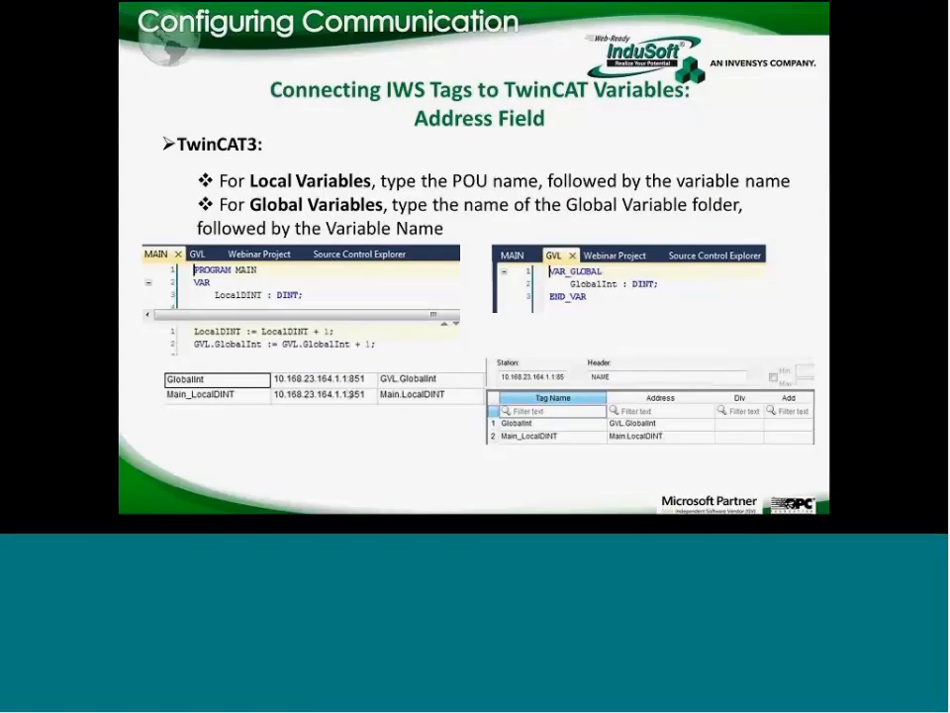
key(alt+Tab)
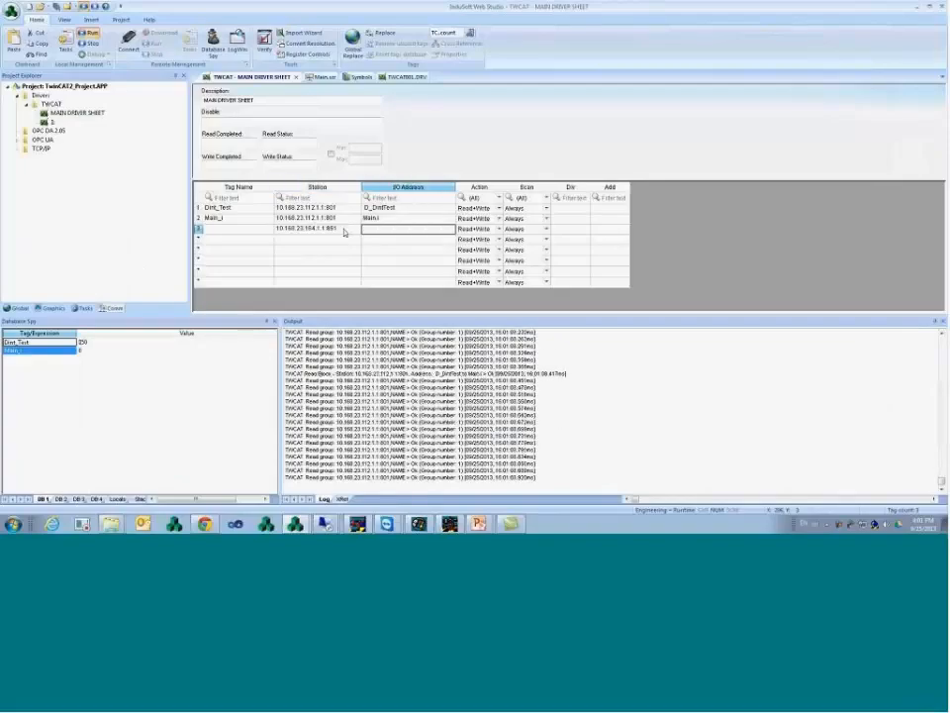
click(374, 229)
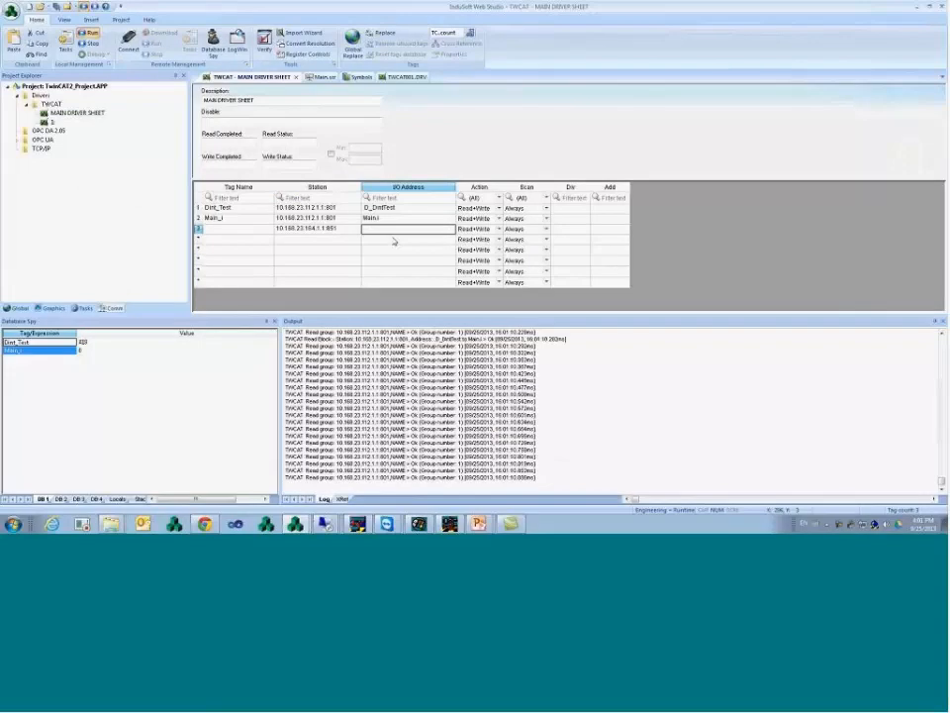
- Check the GVL.GlobalInt and LocalDINT names in the remote TwinCAT code
mouse_move(341, 524)
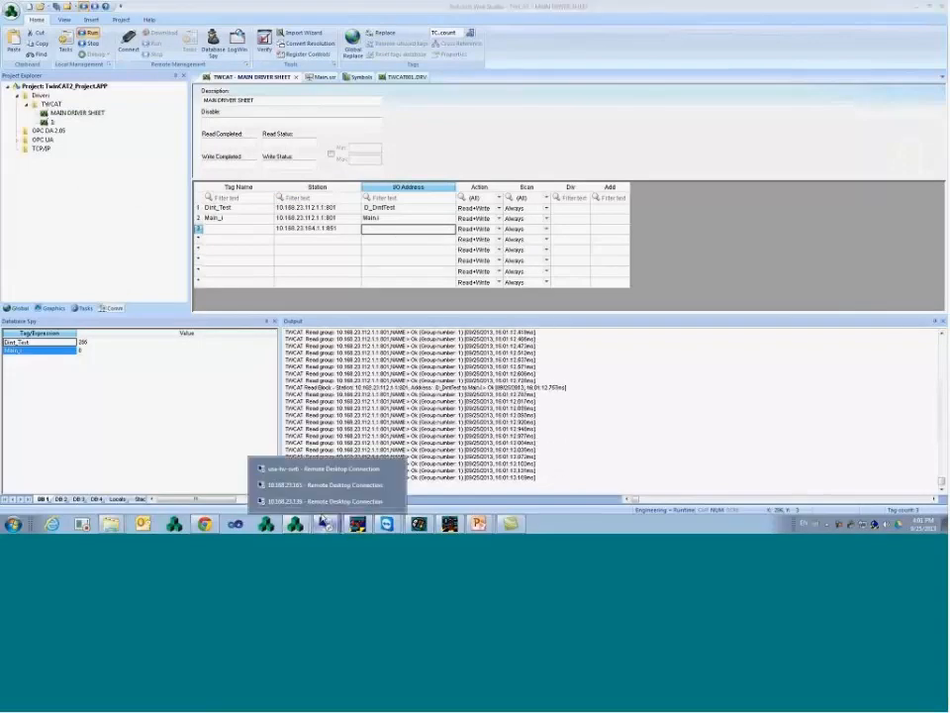
mouse_move(388, 523)
click(421, 498)
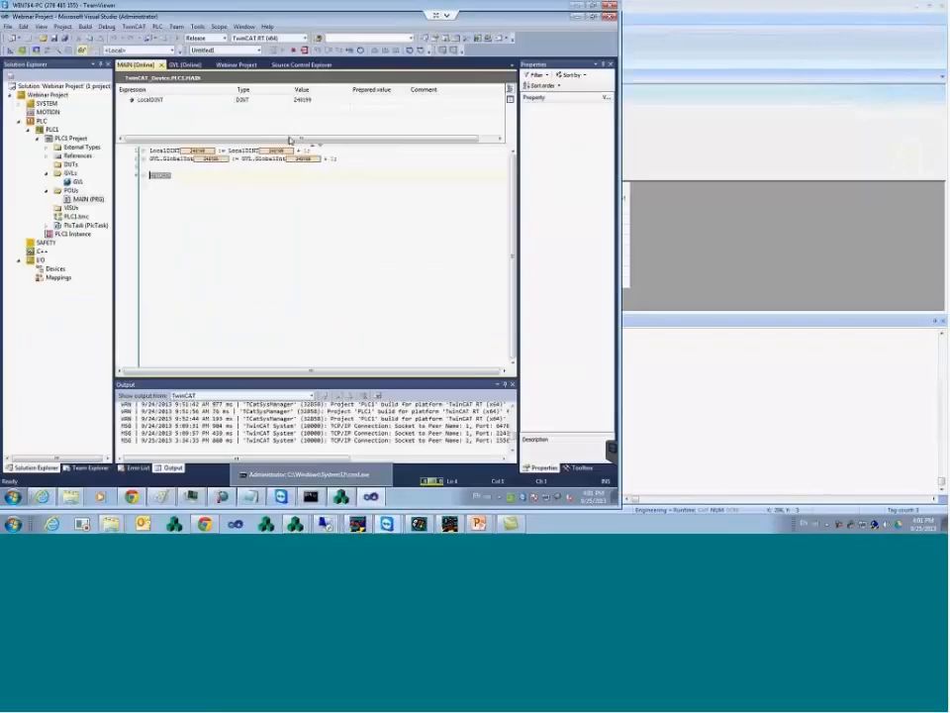
drag(241, 159, 288, 163)
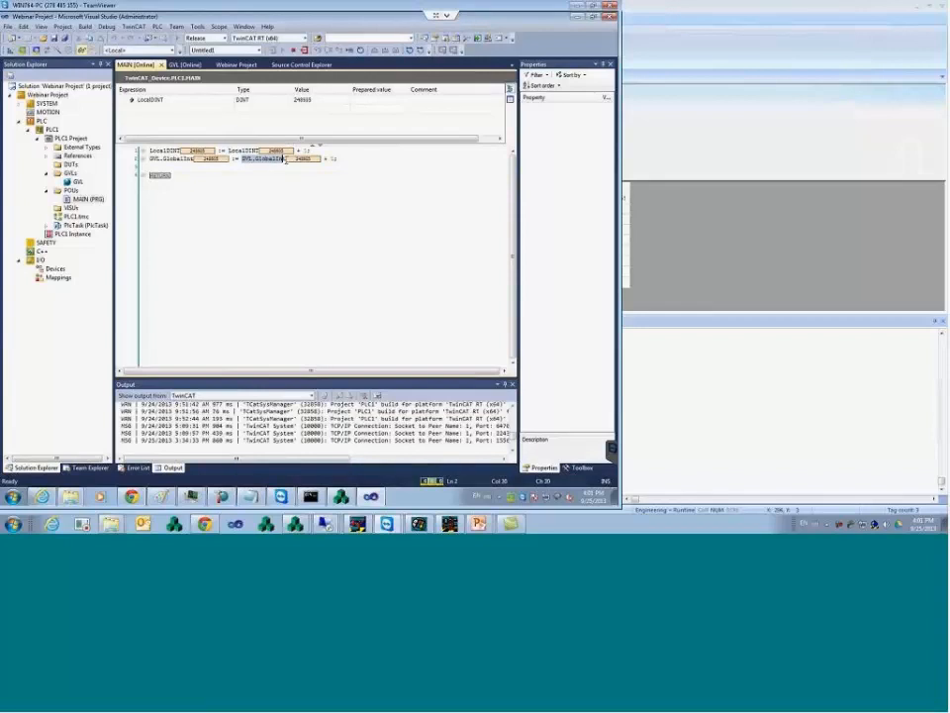
double_click(251, 152)
click(767, 259)
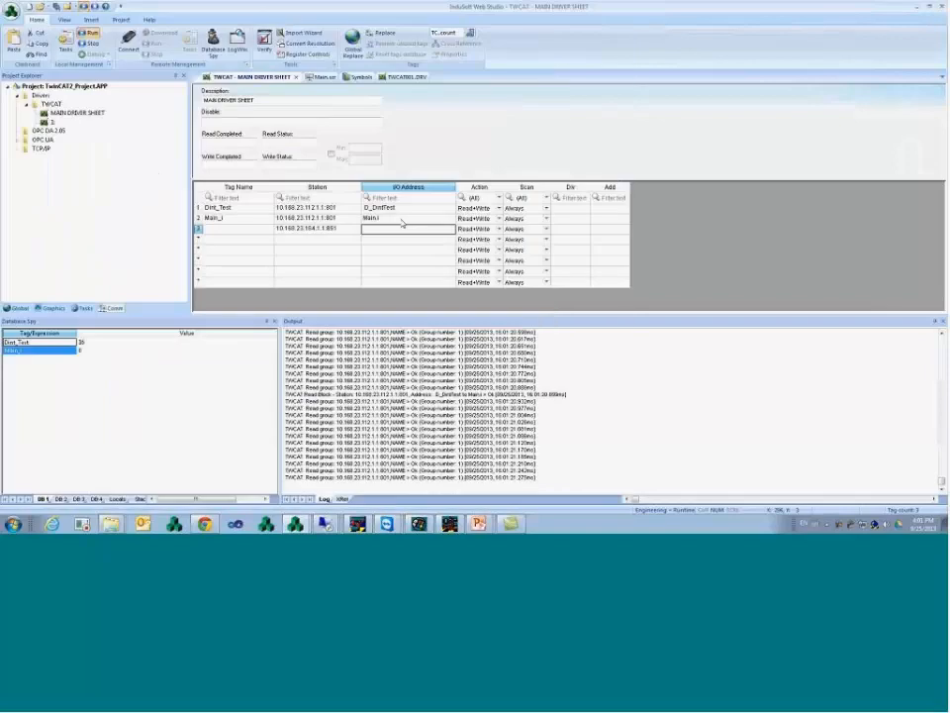
- Give row 3 address GVL.GlobalInt and new tag name GlobalInt_TC3, confirming its creation
text(GVL.)
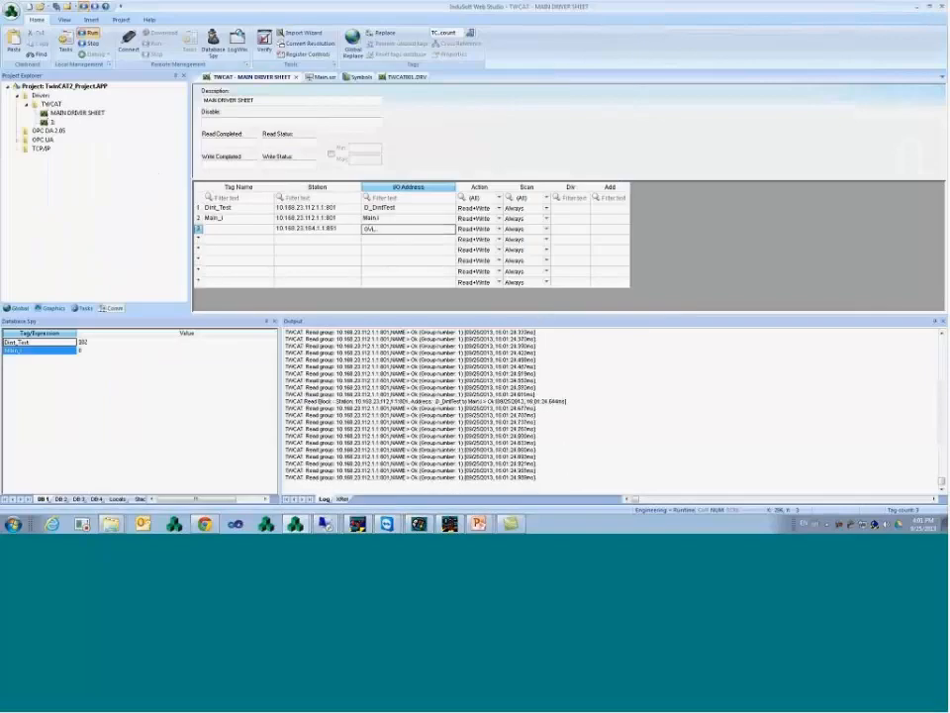
text(Din)
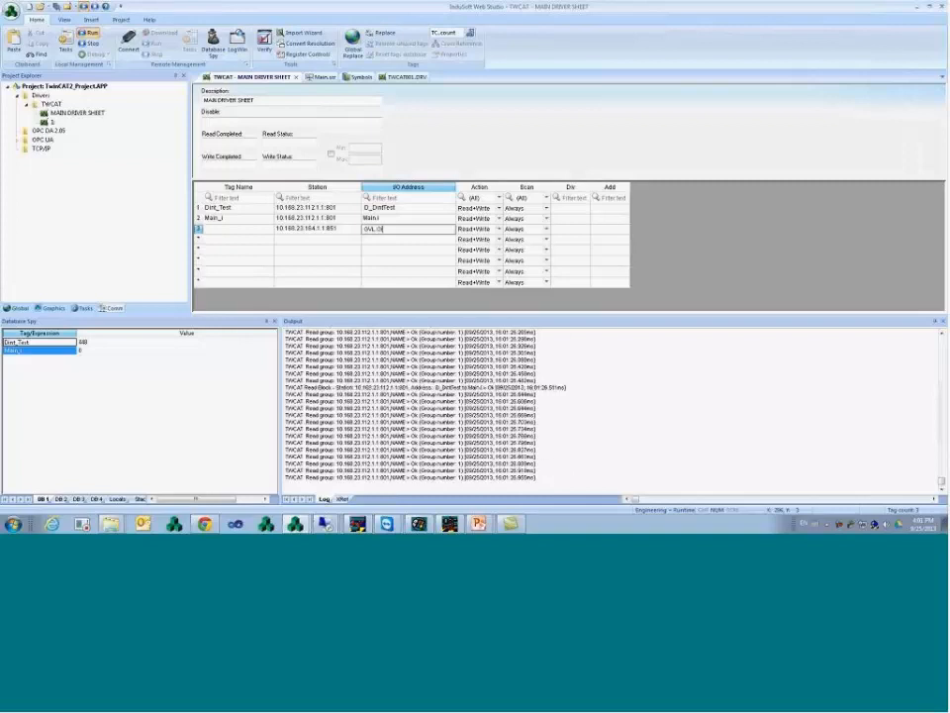
text(balInt)
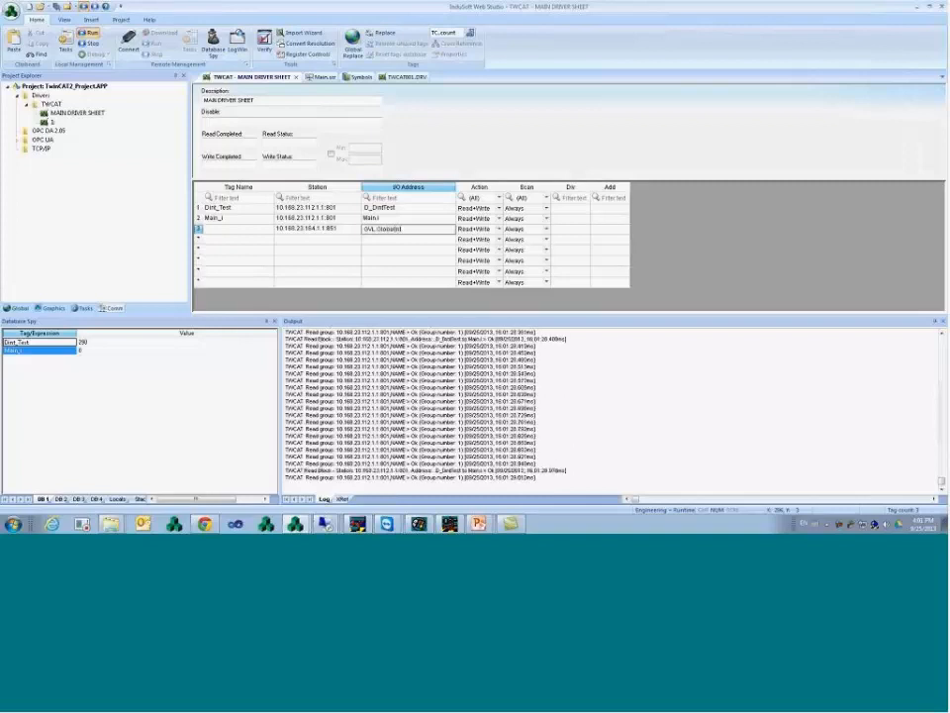
key(shift+Tab)
key(shift+Tab)
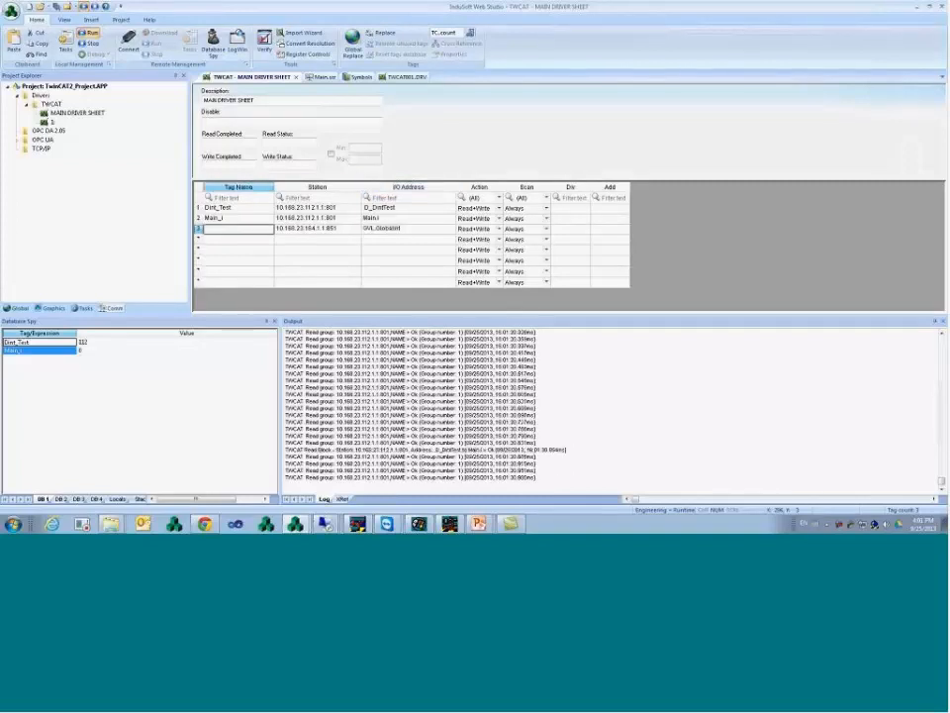
text(GlobalInt)
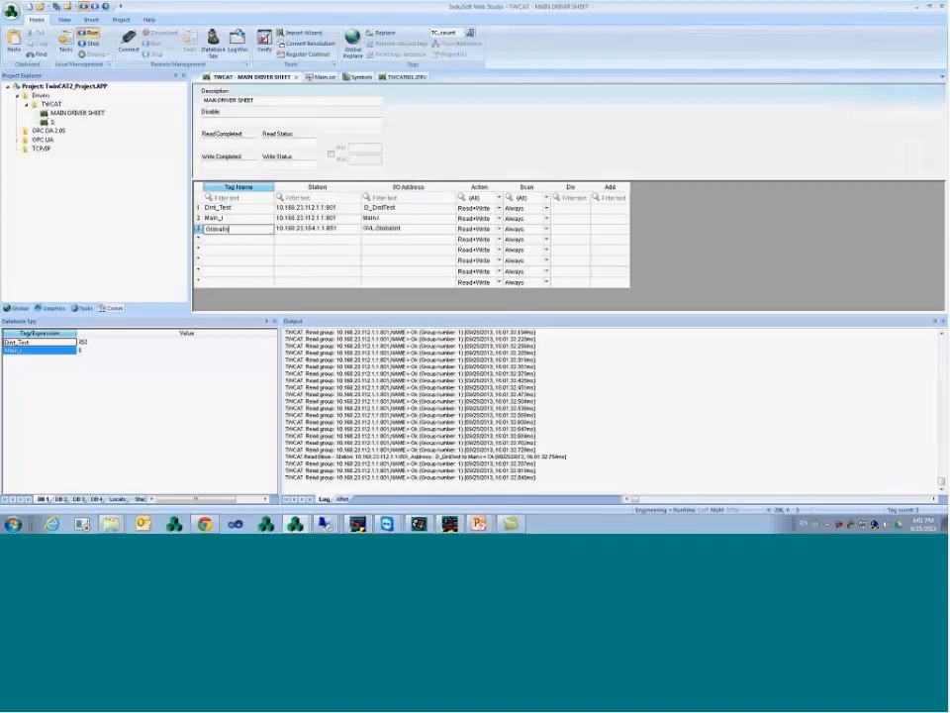
text(_T)
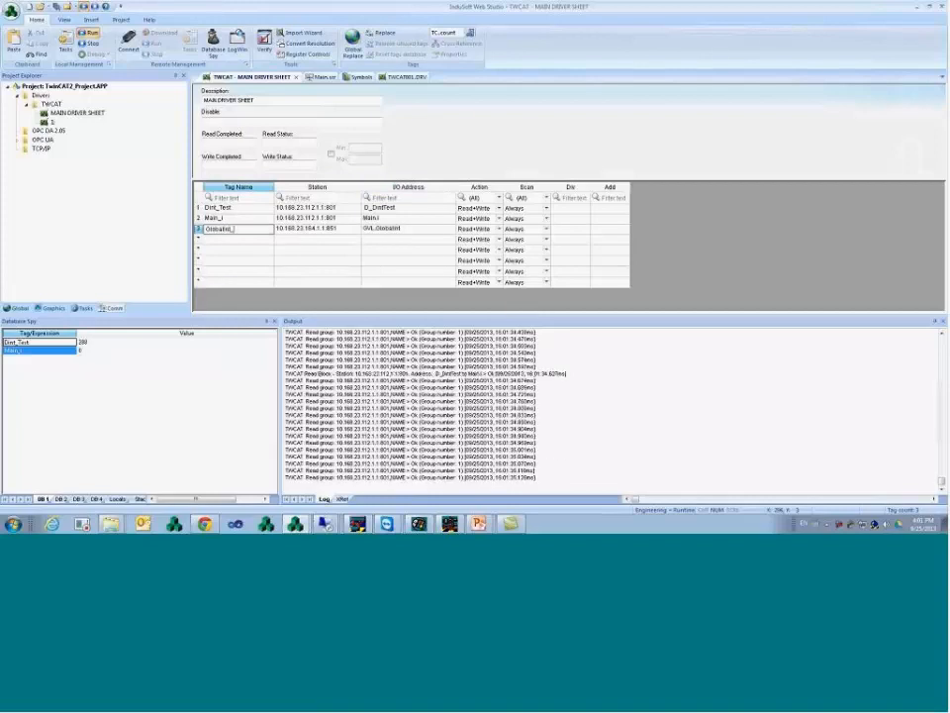
text(C3)
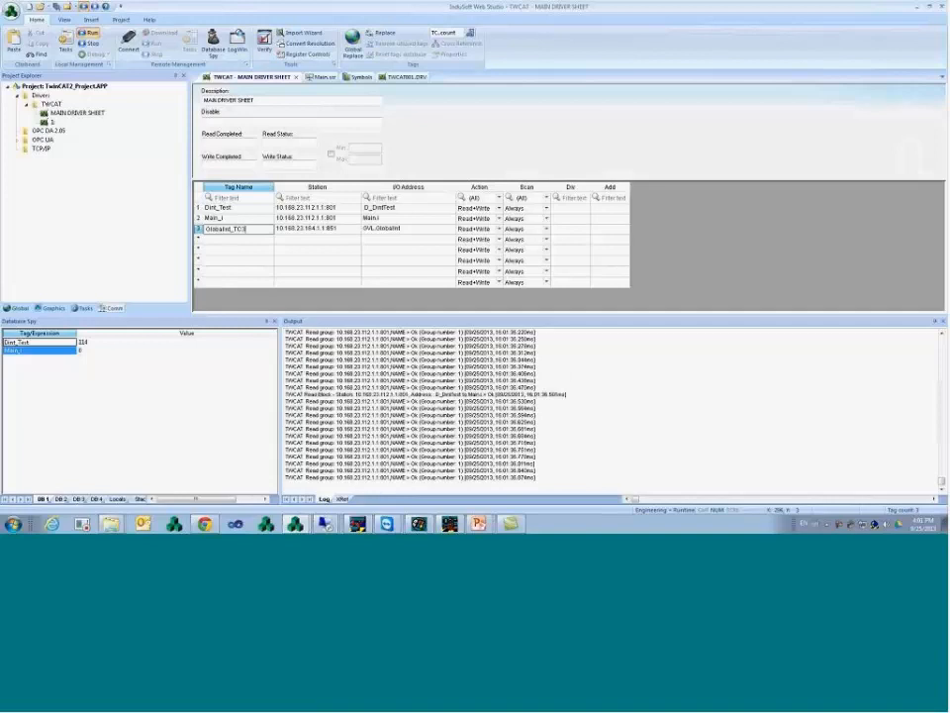
key(Return)
key(Return)
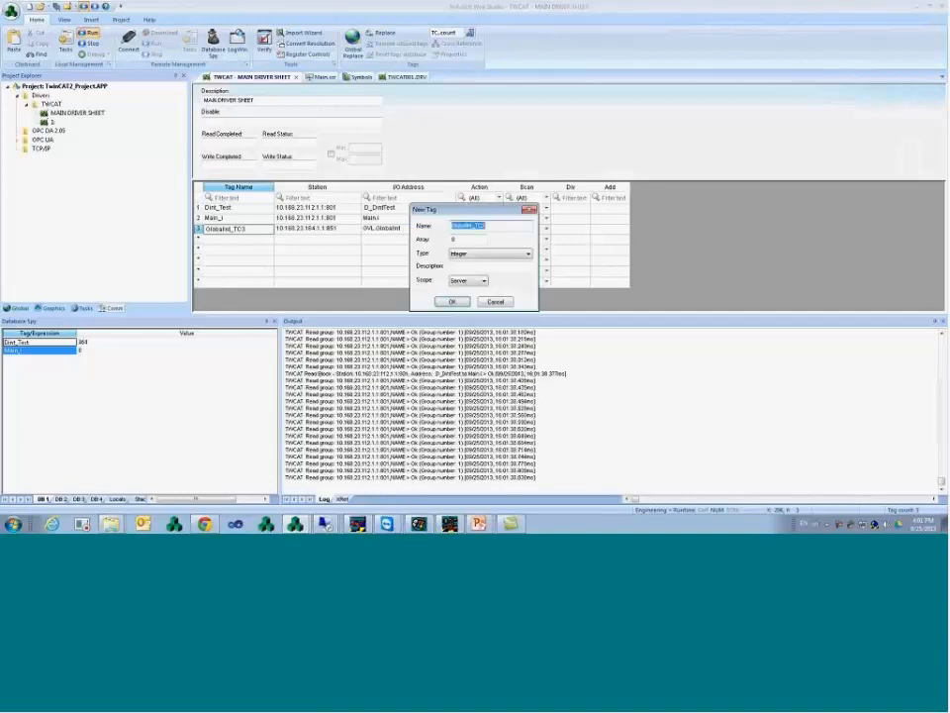
key(Return)
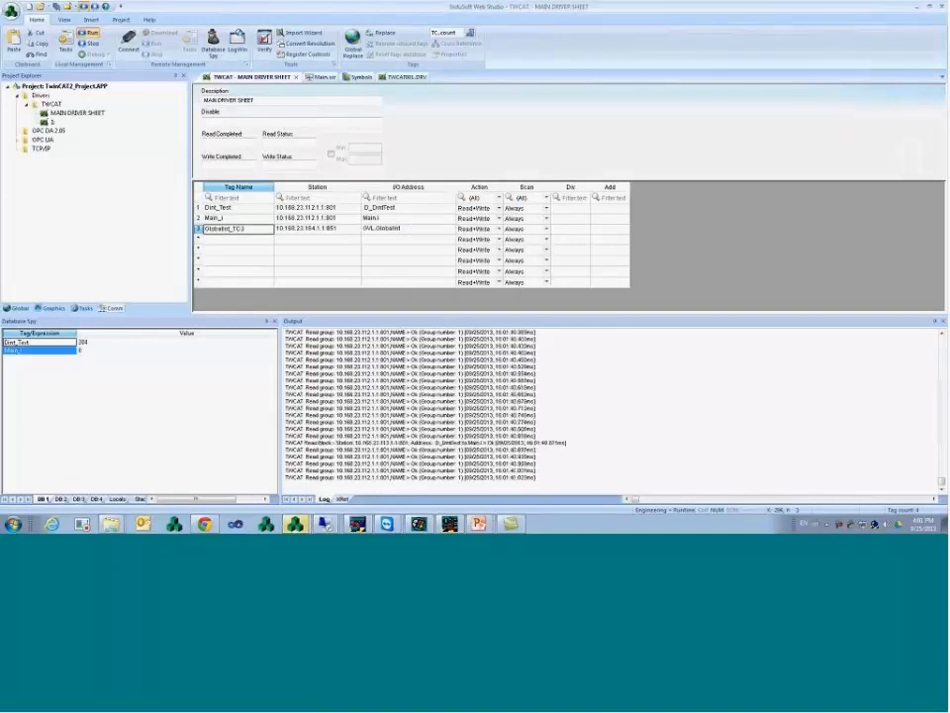
- Start row 4 on the same station with address Main.LocalDINT
key(Down)
text(10.168.23.164.1.1:851)
key(Right)
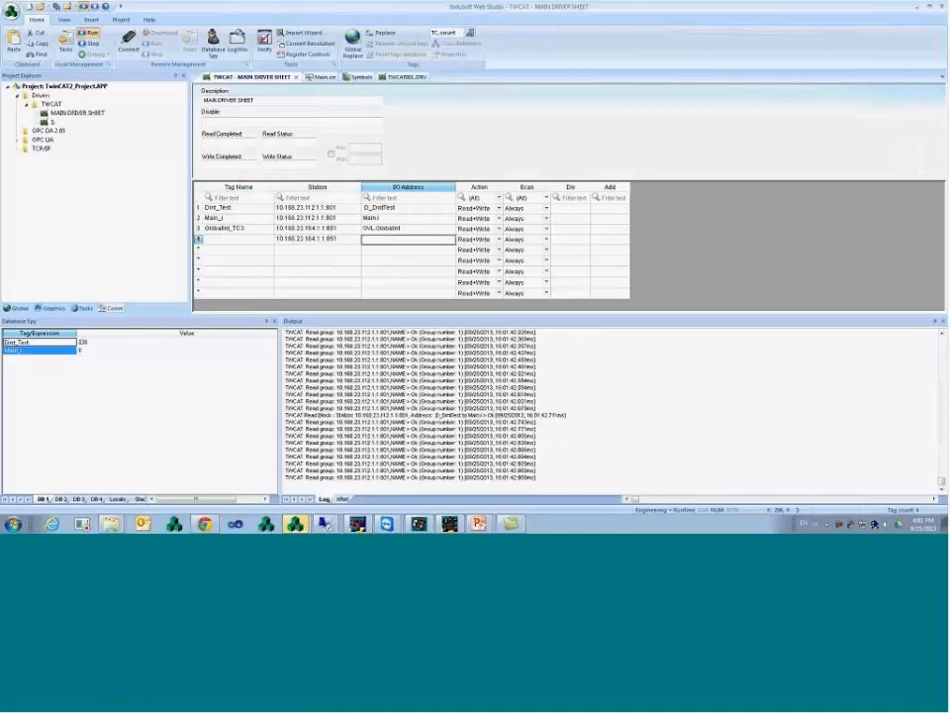
text(Main.Local)
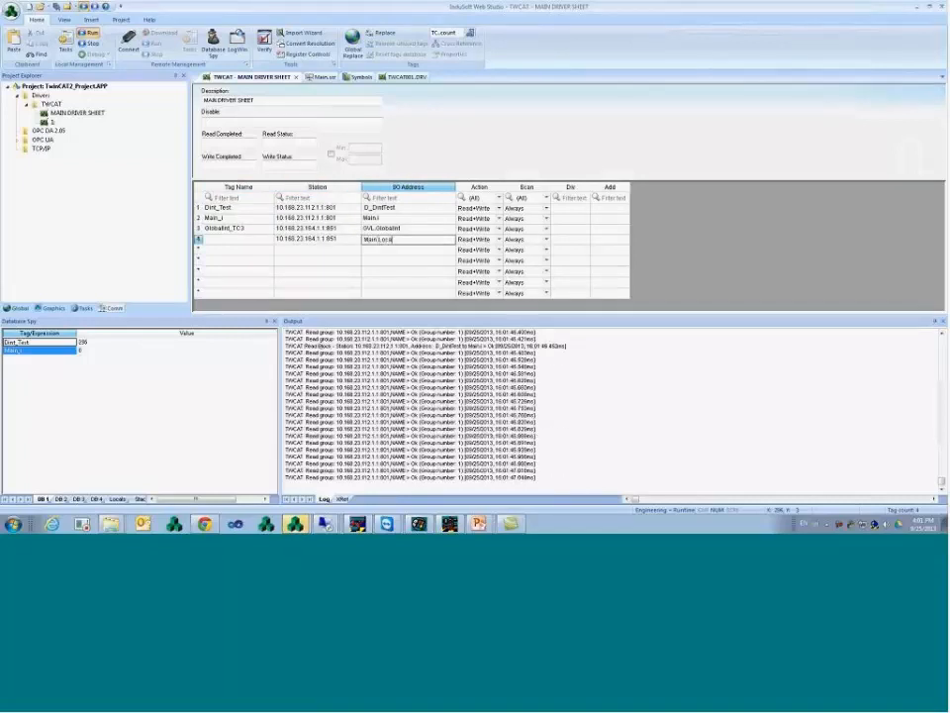
text(DINT)
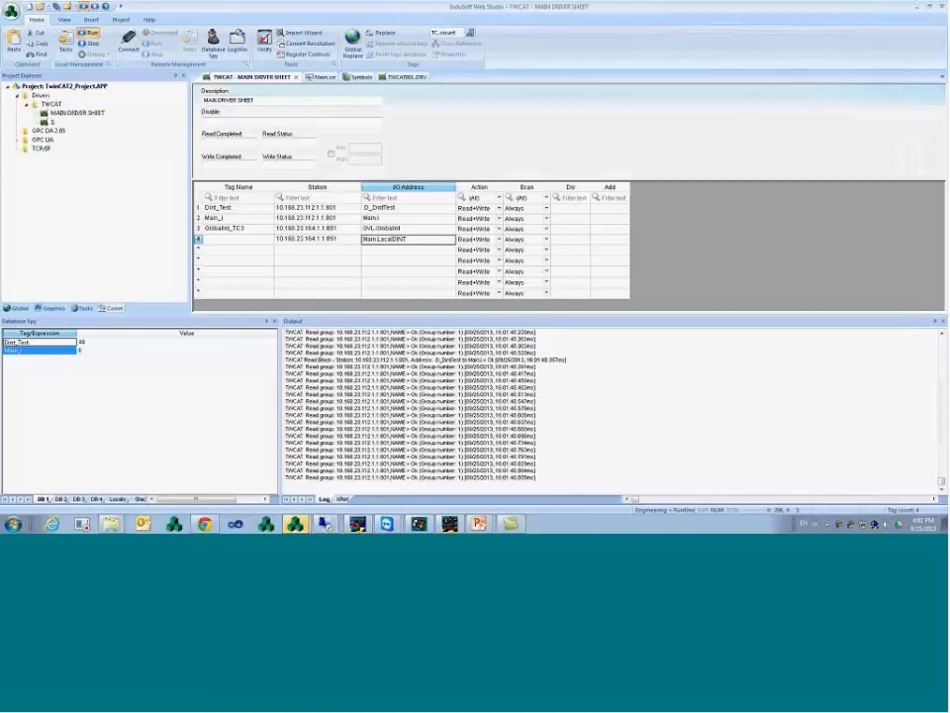
- Name row 4's tag LocalDINT_TC3 and confirm creating the new tag
key(Left)
key(Left)
text(Local)
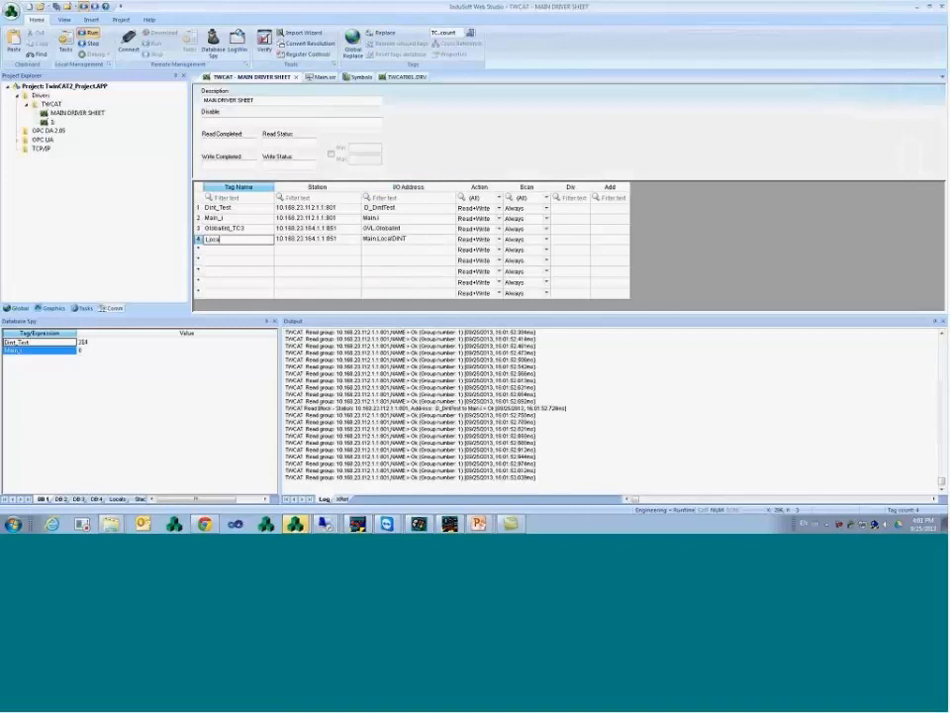
text(DINT_TC3)
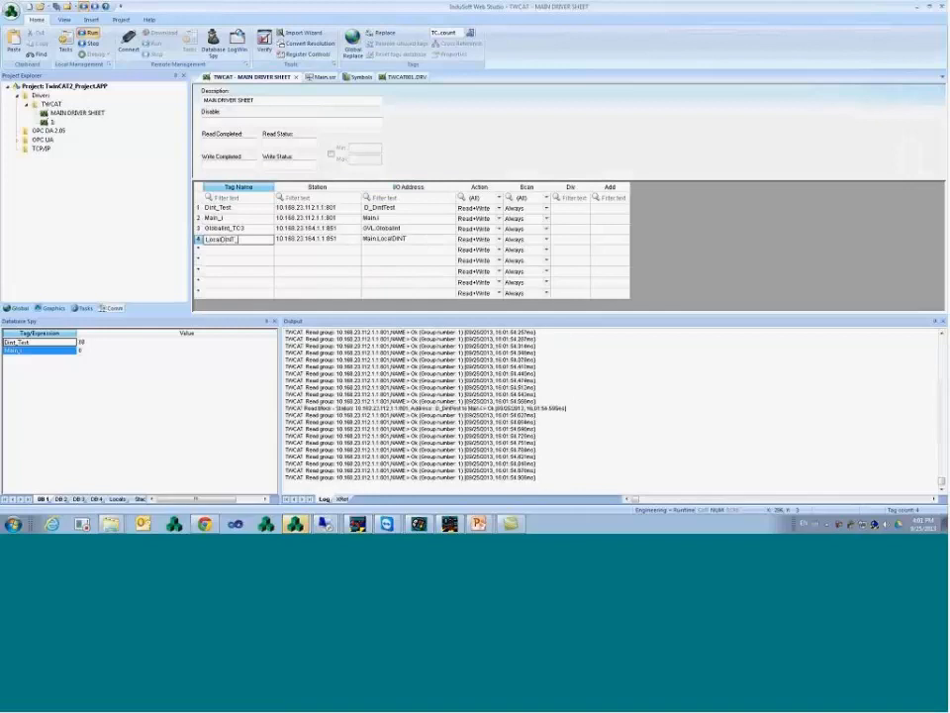
key(Return)
key(Return)
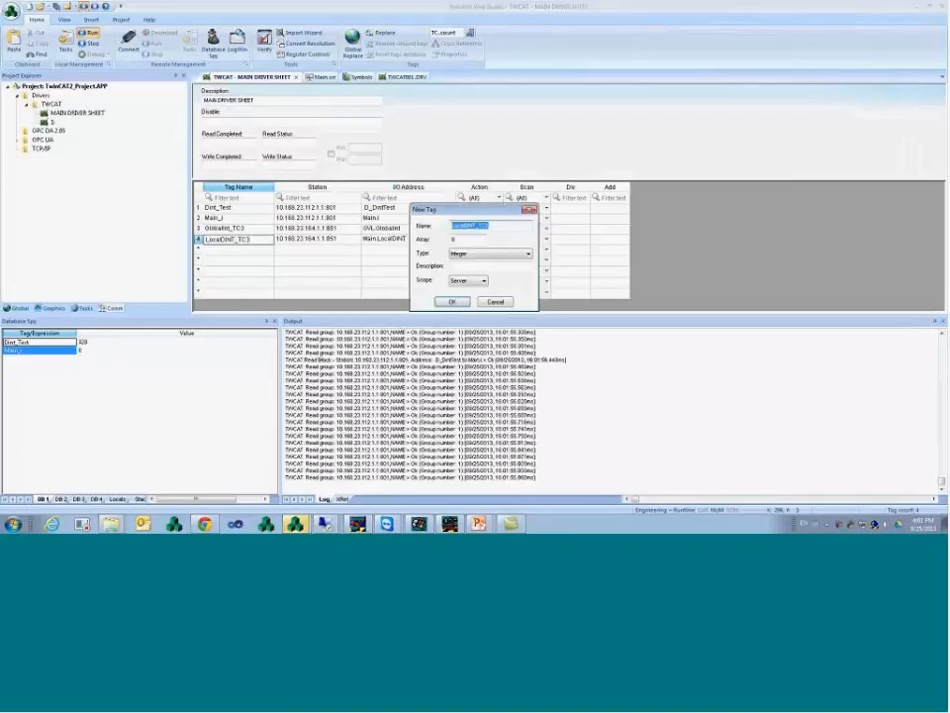
key(Return)
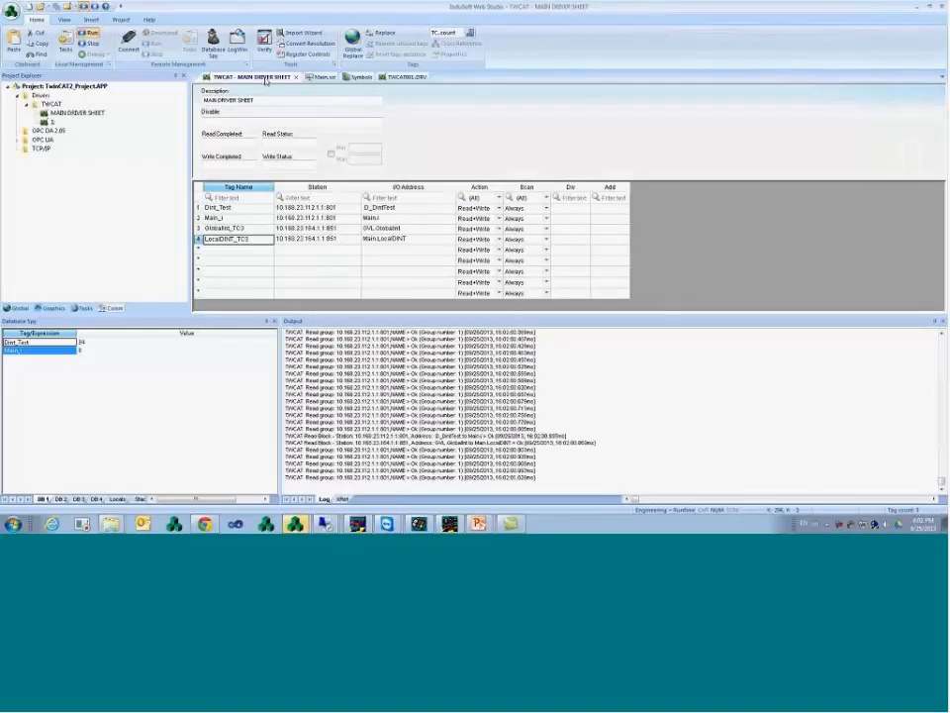
right_click(266, 78)
- Drag GlobalInt_TC3 and LocalDINT_TC3 into Database Spy to watch live values
click(351, 241)
drag(263, 228, 69, 359)
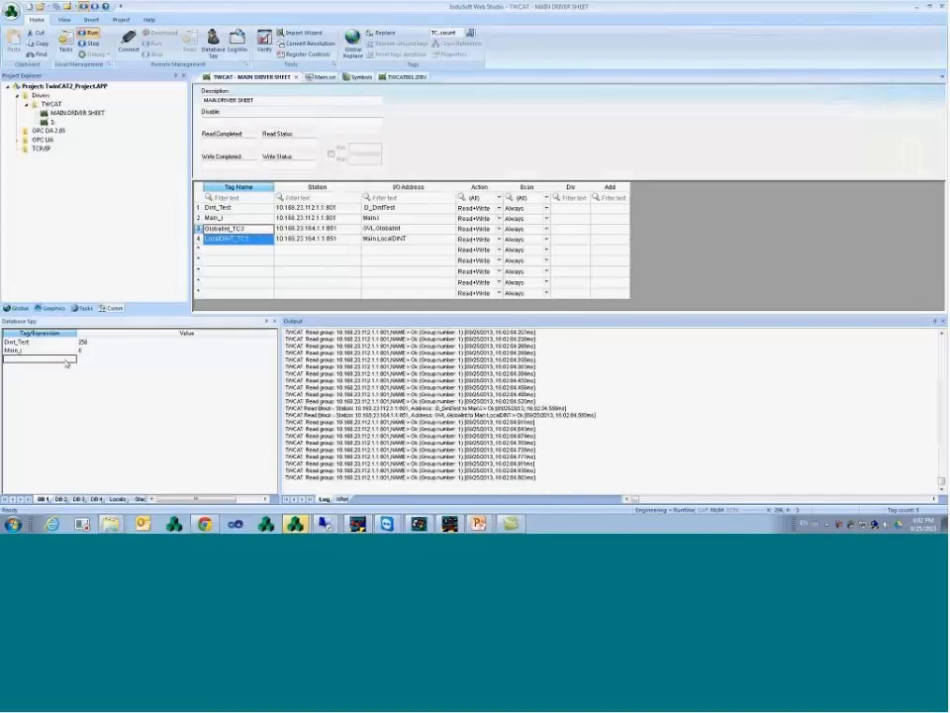
click(98, 362)
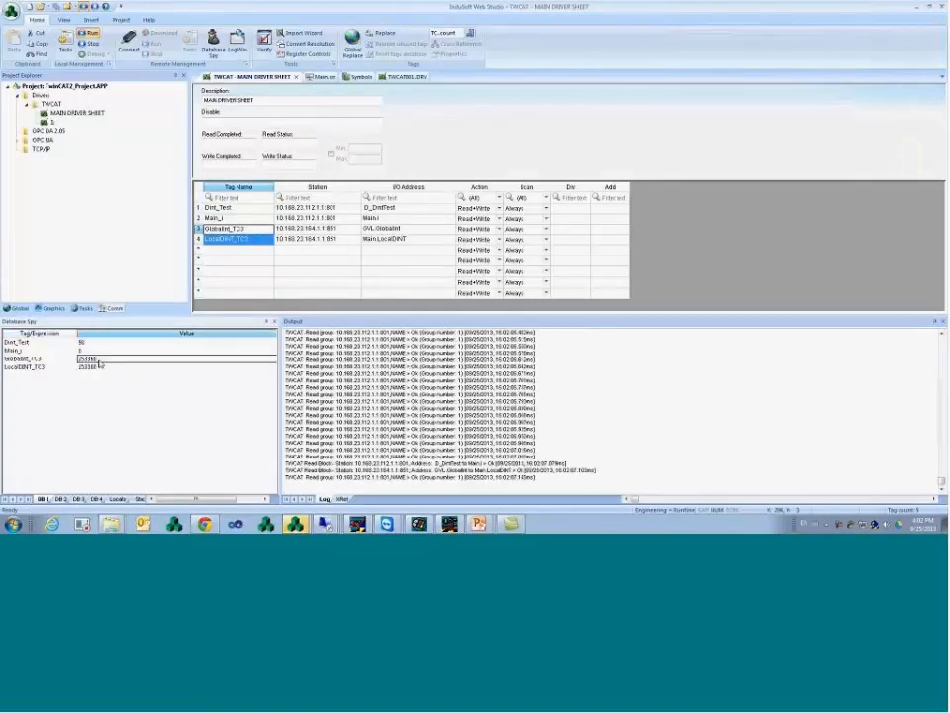
- Write 0 to GlobalInt_TC3 in Database Spy, then select both tag names on the sheet
click(100, 362)
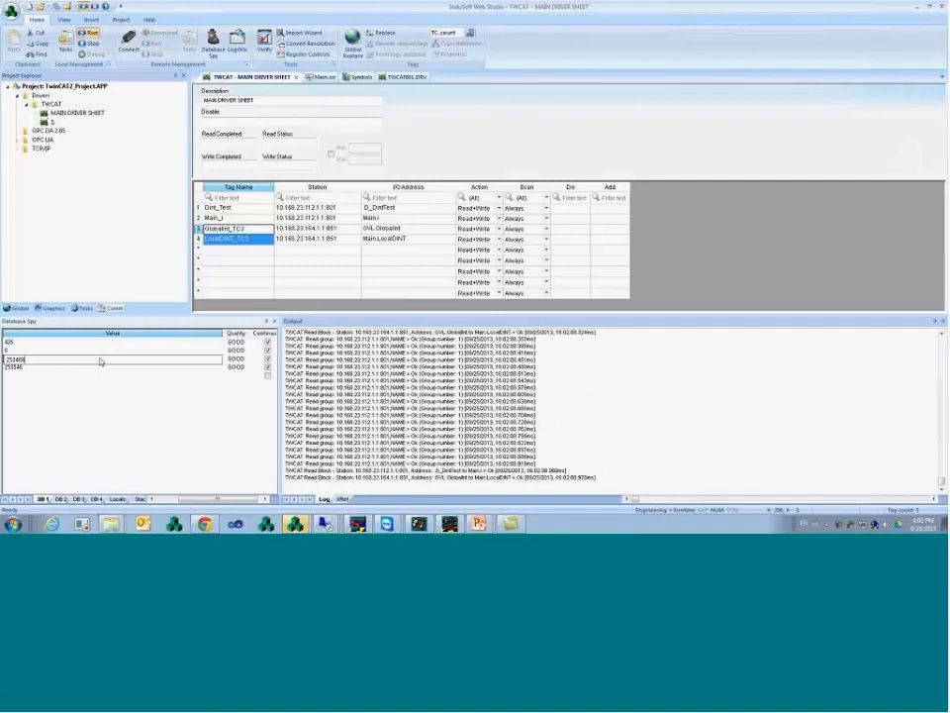
double_click(100, 363)
text(0)
key(Return)
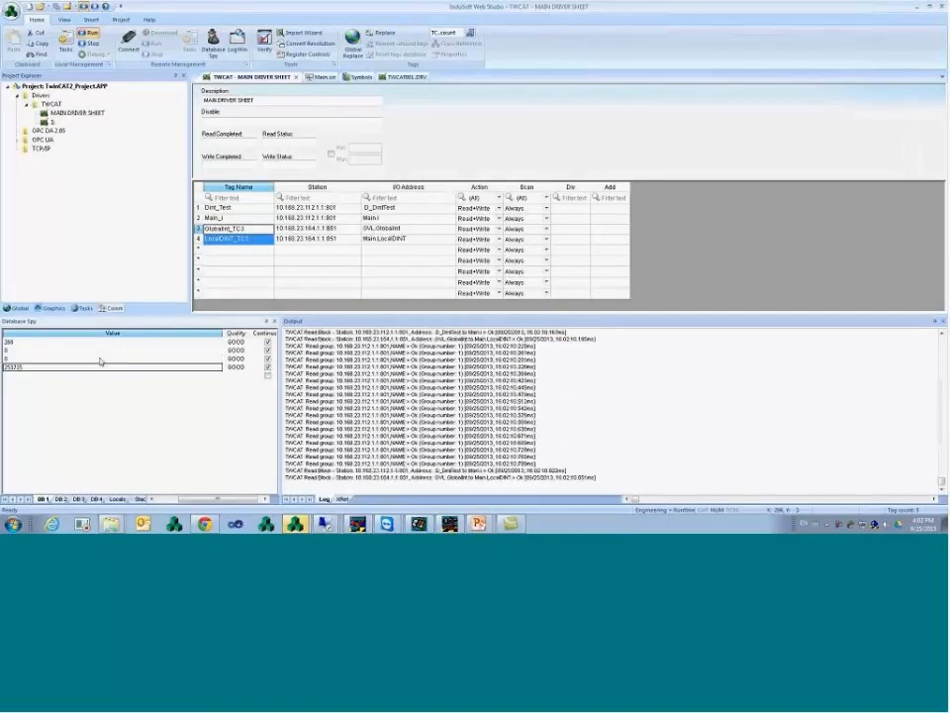
drag(223, 333, 120, 334)
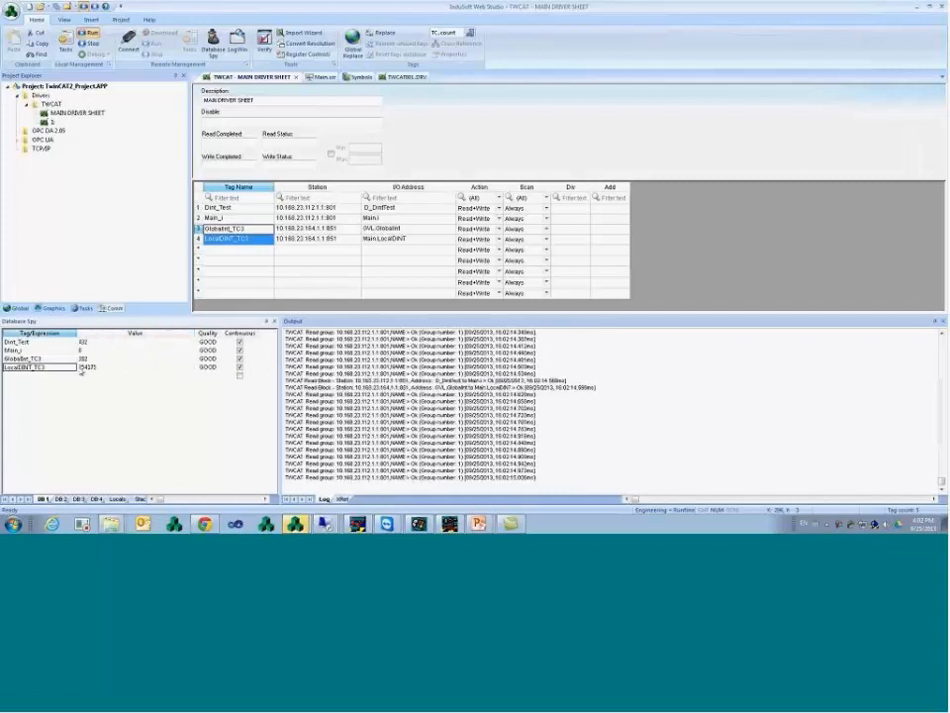
click(94, 361)
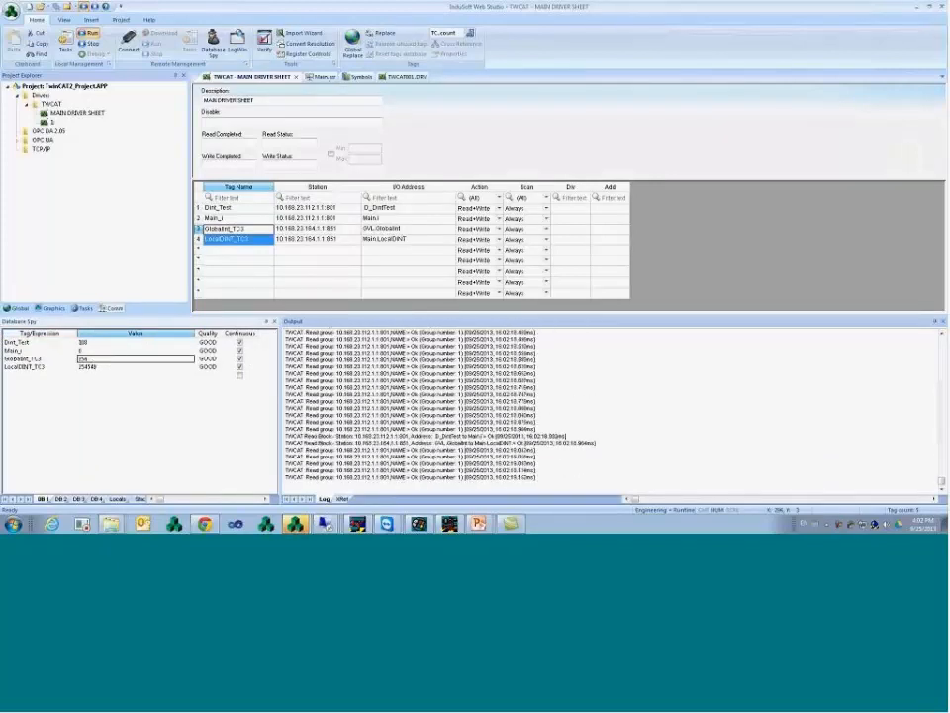
click(250, 242)
drag(246, 229, 252, 239)
key(ctrl+c)
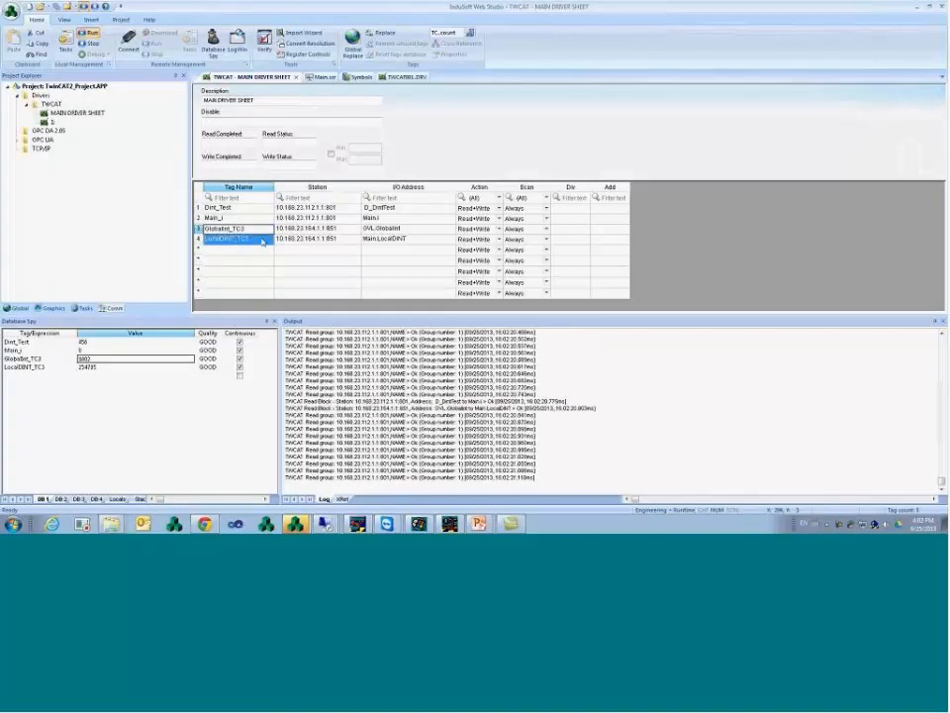
- Insert a new TWCAT driver sheet and paste the two TC3 tag names
right_click(46, 104)
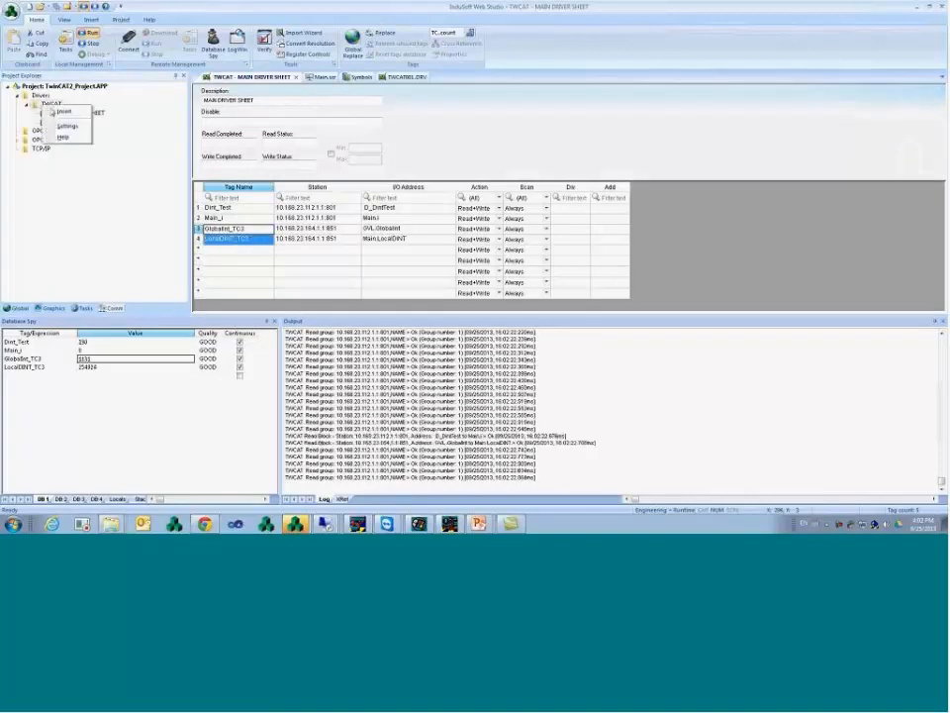
click(62, 112)
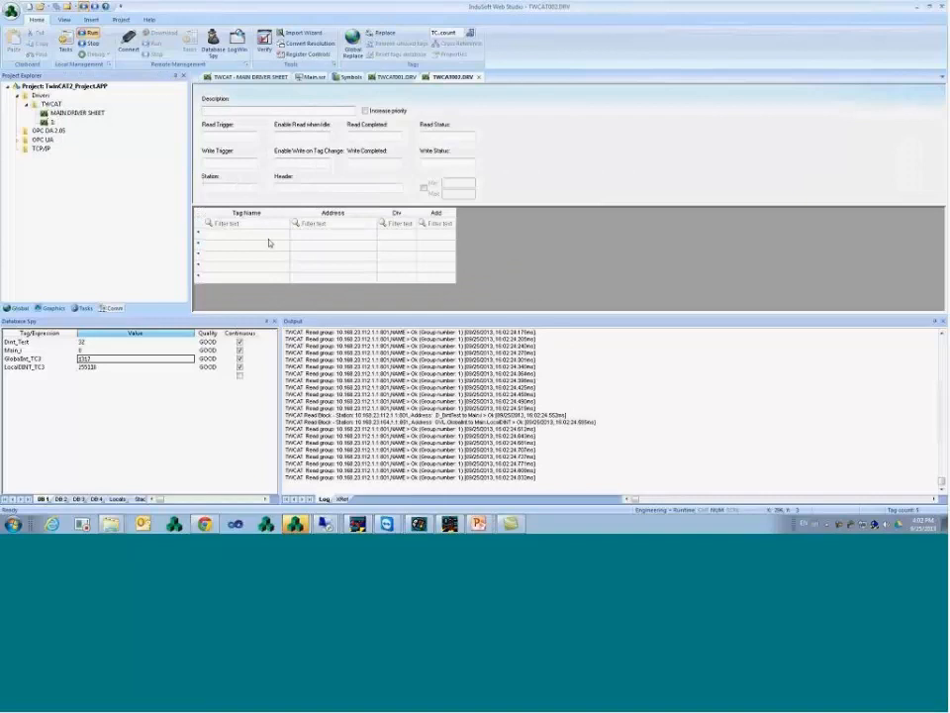
key(ctrl+v)
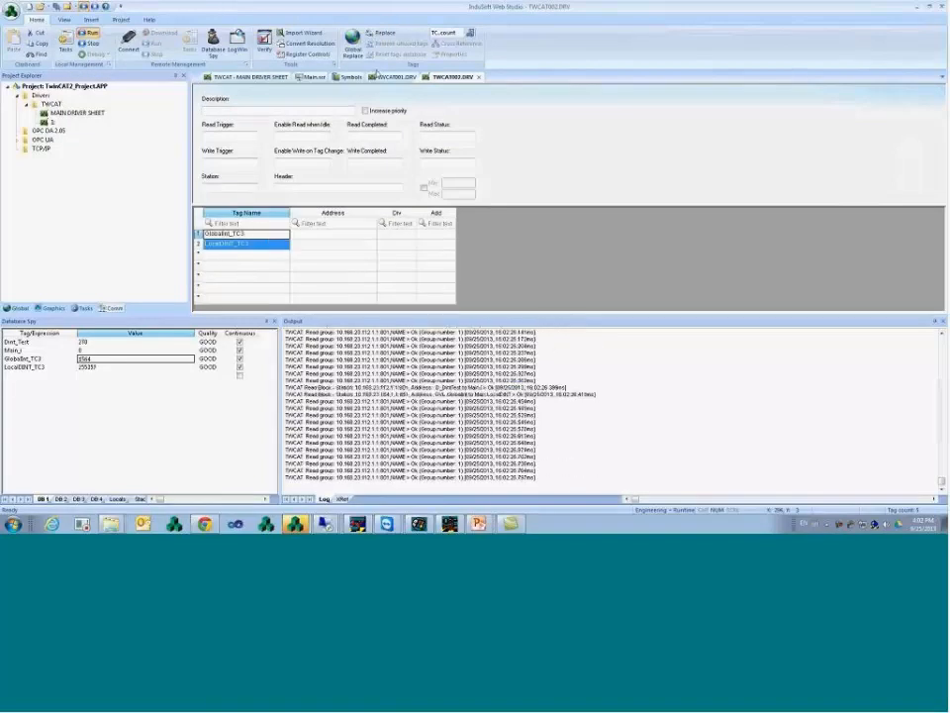
click(388, 78)
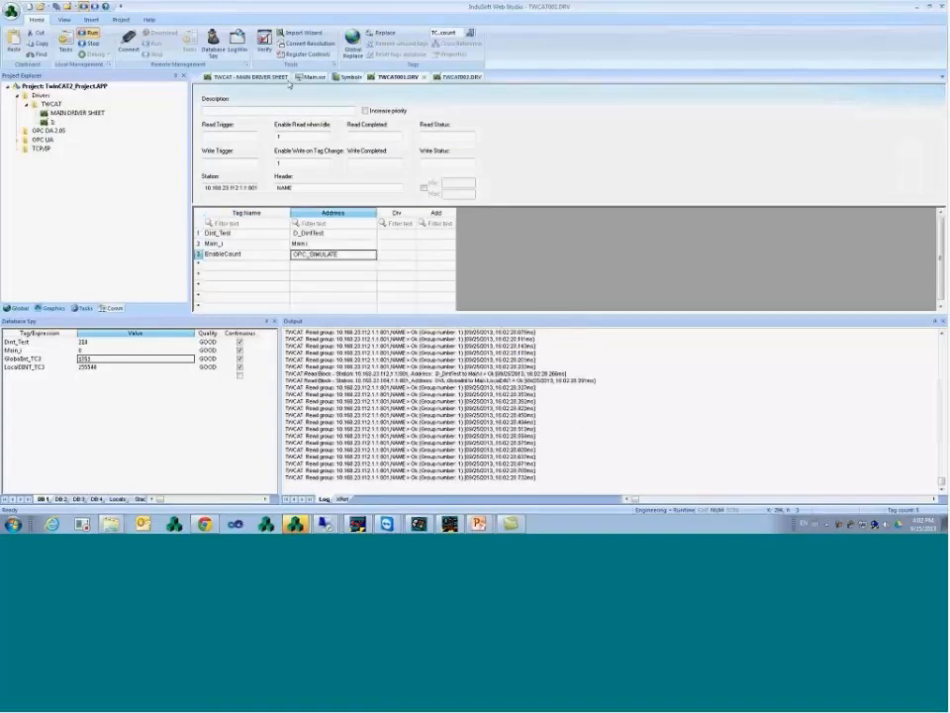
click(263, 78)
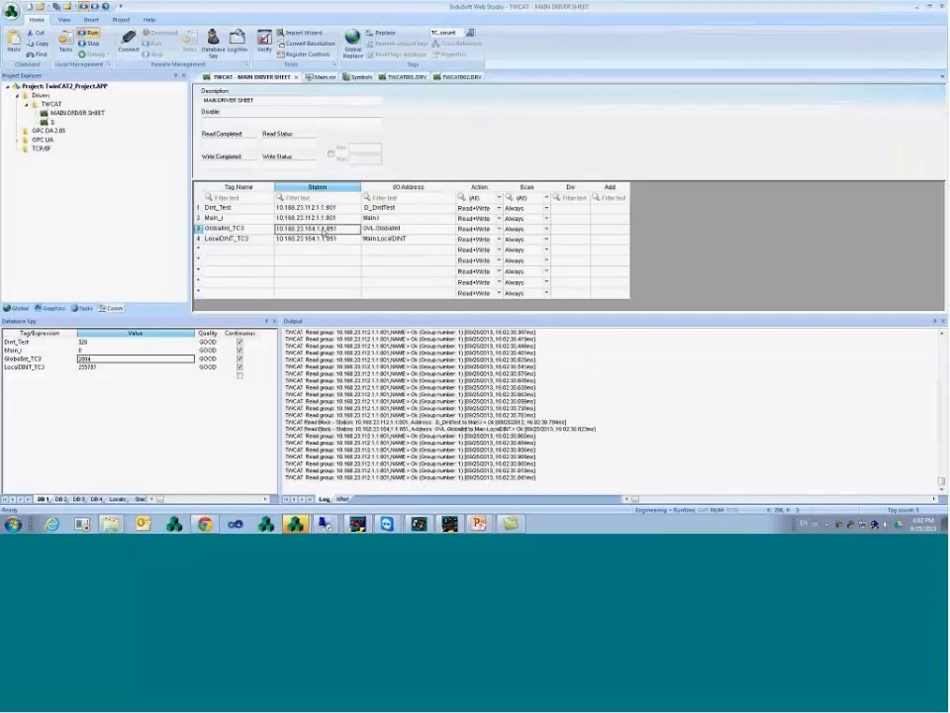
click(462, 77)
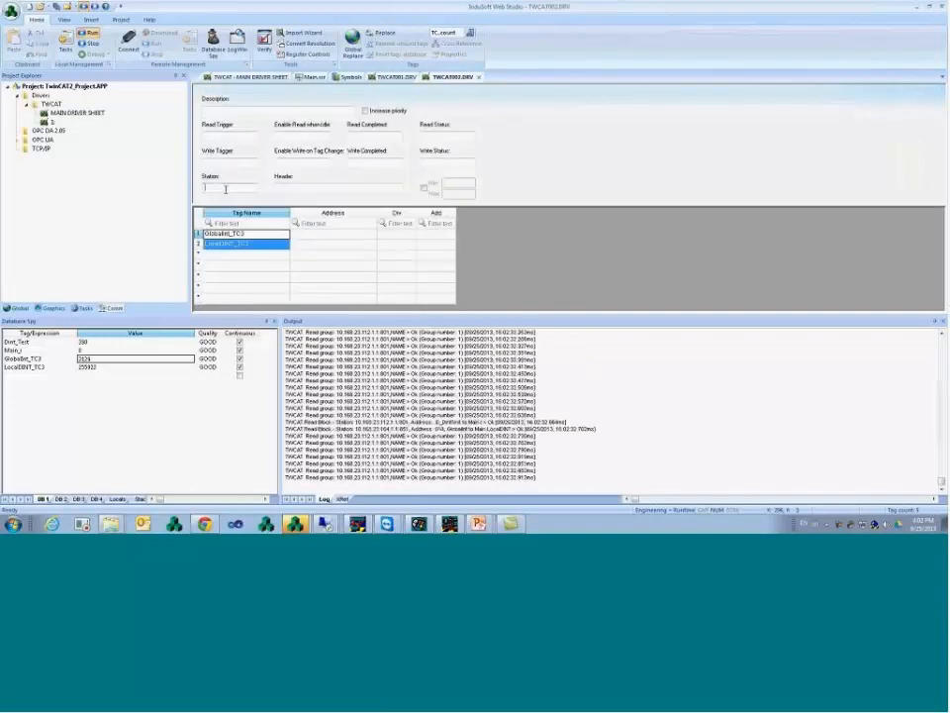
- Set Read when Idle and Write on Tag Change to 1 and Header to NAME
click(292, 136)
text(1)
click(300, 161)
text(1)
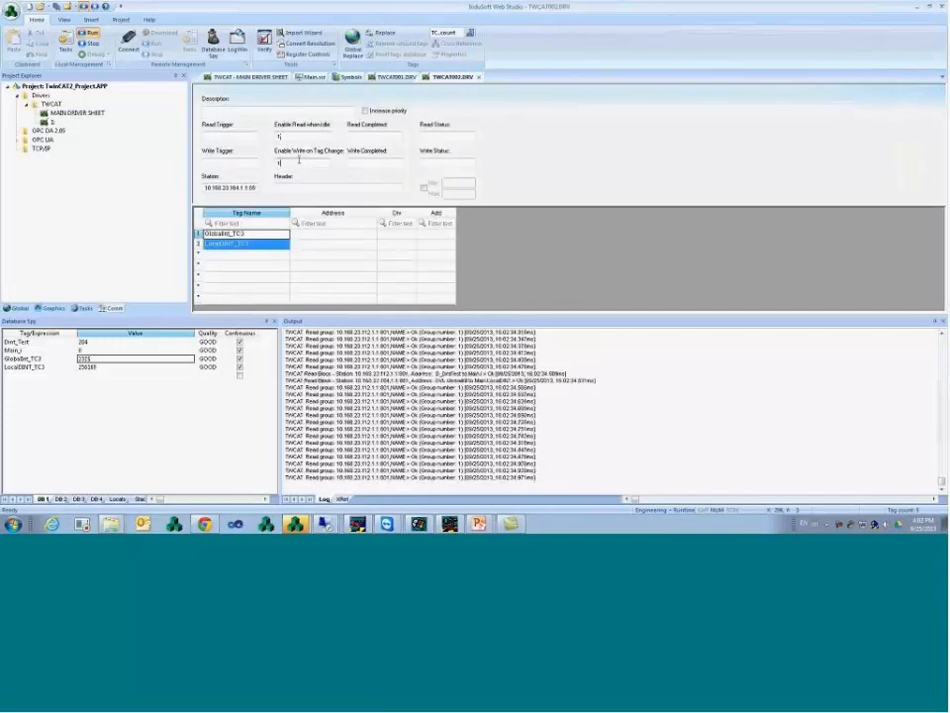
click(300, 186)
text(NAME)
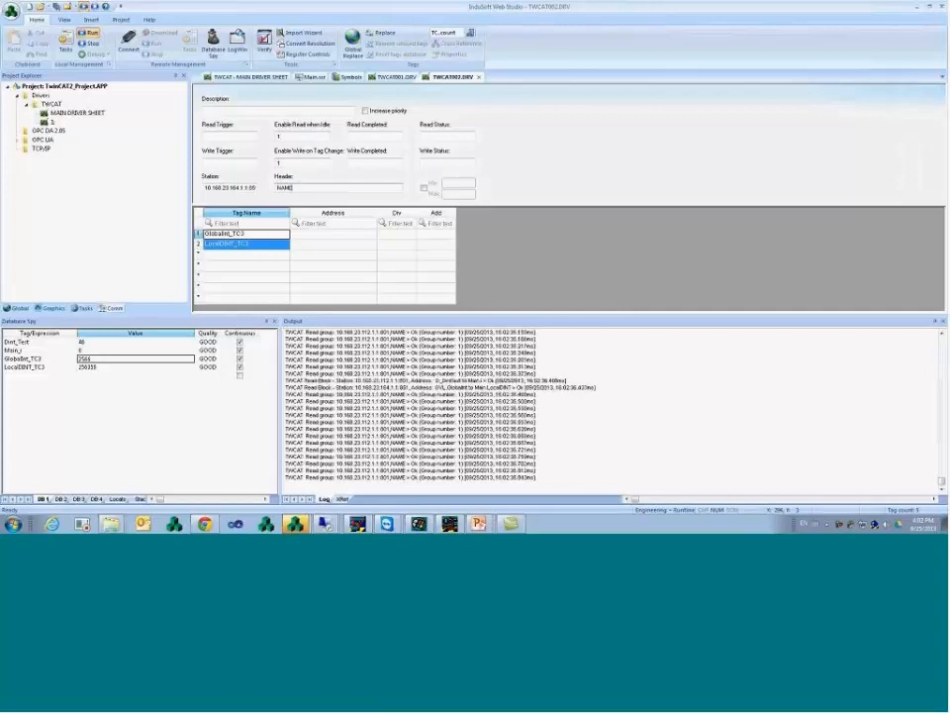
- Paste addresses GVL.GlobalInt and Main.LocalDINT from the main driver sheet
click(317, 233)
click(269, 245)
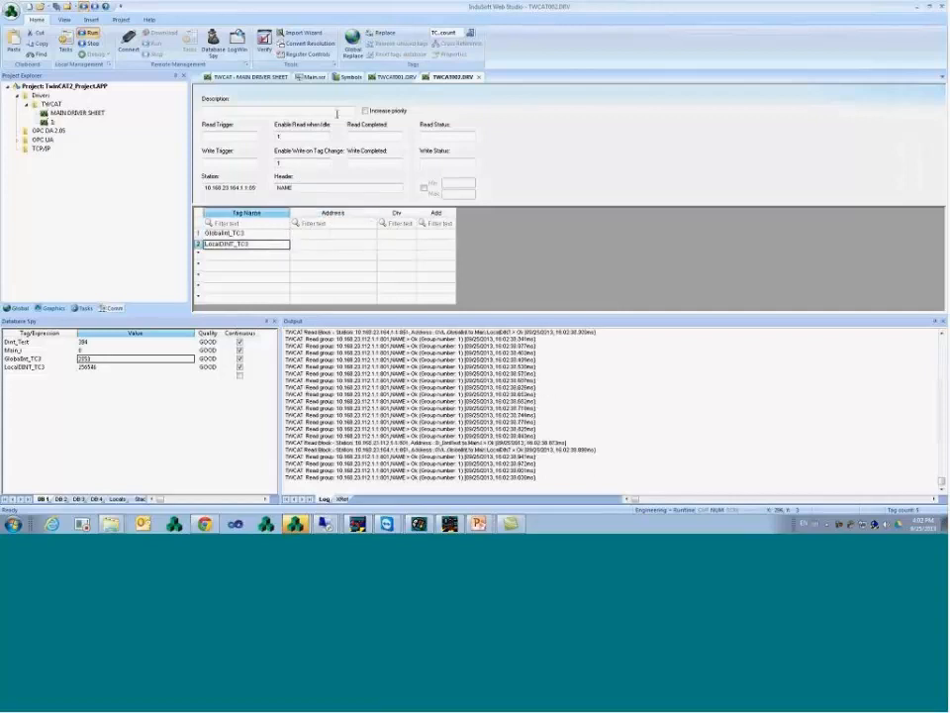
click(232, 76)
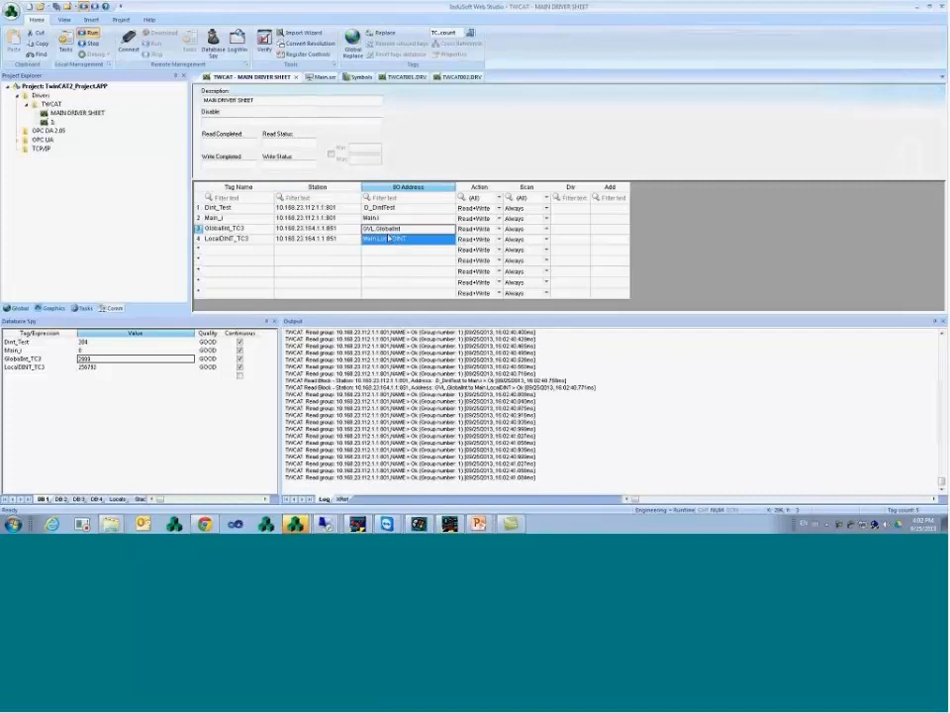
click(462, 76)
click(328, 235)
text(GVL.GlobalInt Main.LocalDINT)
- Save the new driver sheet as sheet 2 and check its tag rows
right_click(454, 78)
click(463, 83)
click(451, 271)
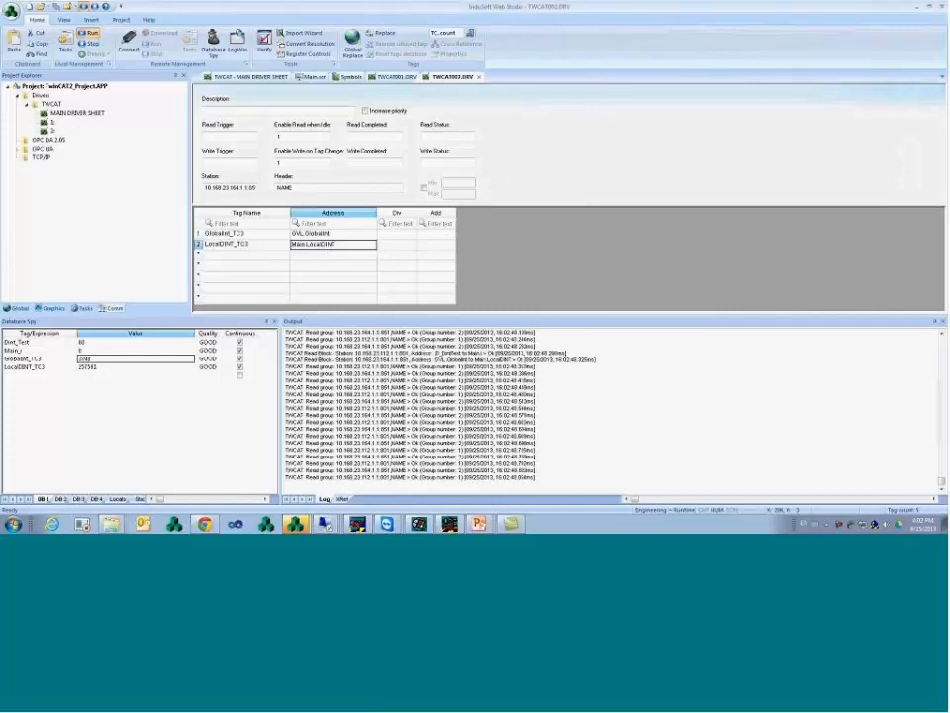
click(247, 235)
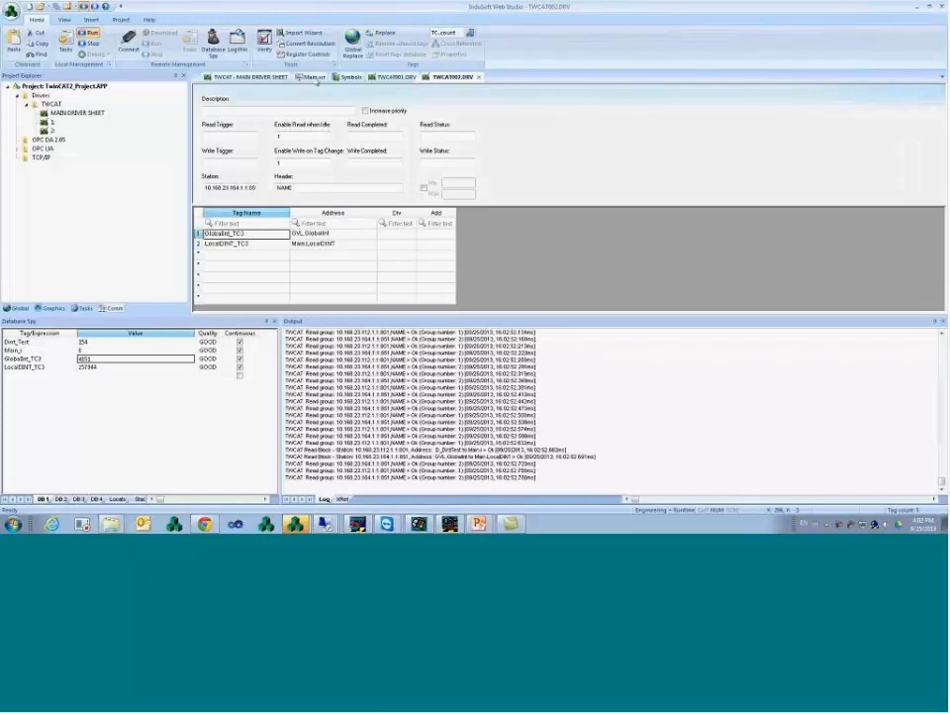
click(314, 77)
- Copy the Dint_Test display below Enable and link it to GlobalInt_TC3
drag(316, 123, 322, 188)
double_click(287, 176)
double_click(380, 179)
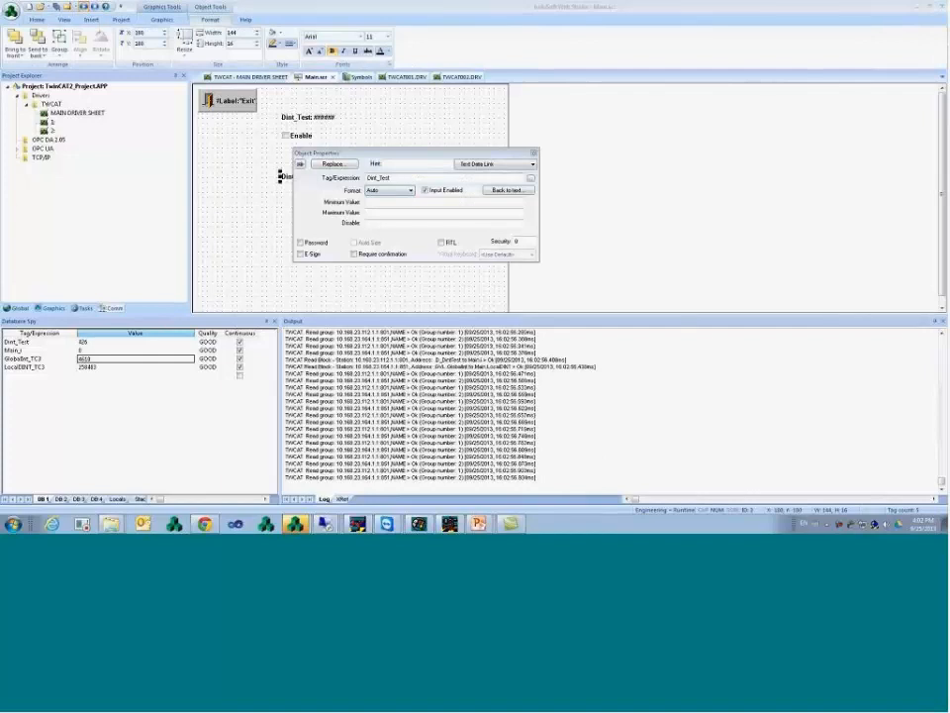
text(GlobalInt_TC3)
click(507, 190)
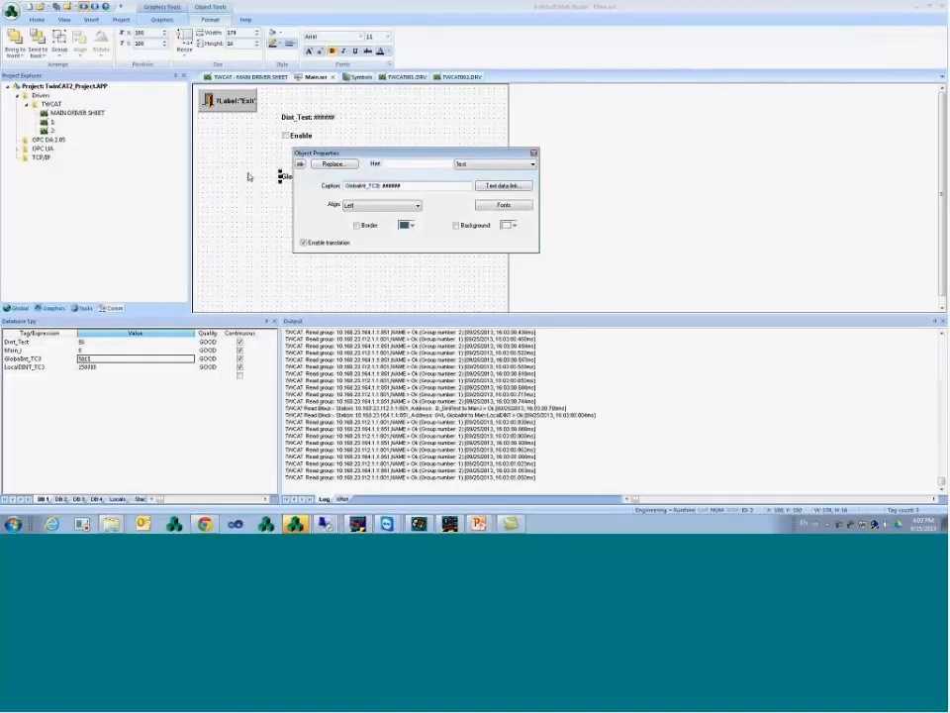
click(281, 224)
- Duplicate it as a LocalDINT_TC3 display, then view the live values at runtime
drag(313, 181, 316, 198)
click(302, 192)
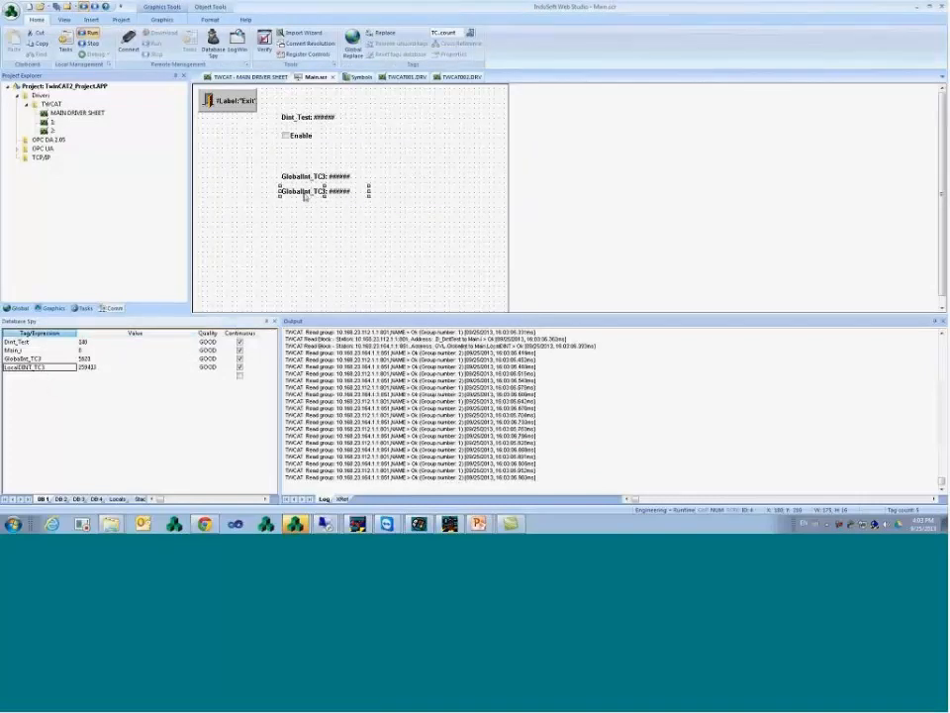
double_click(306, 194)
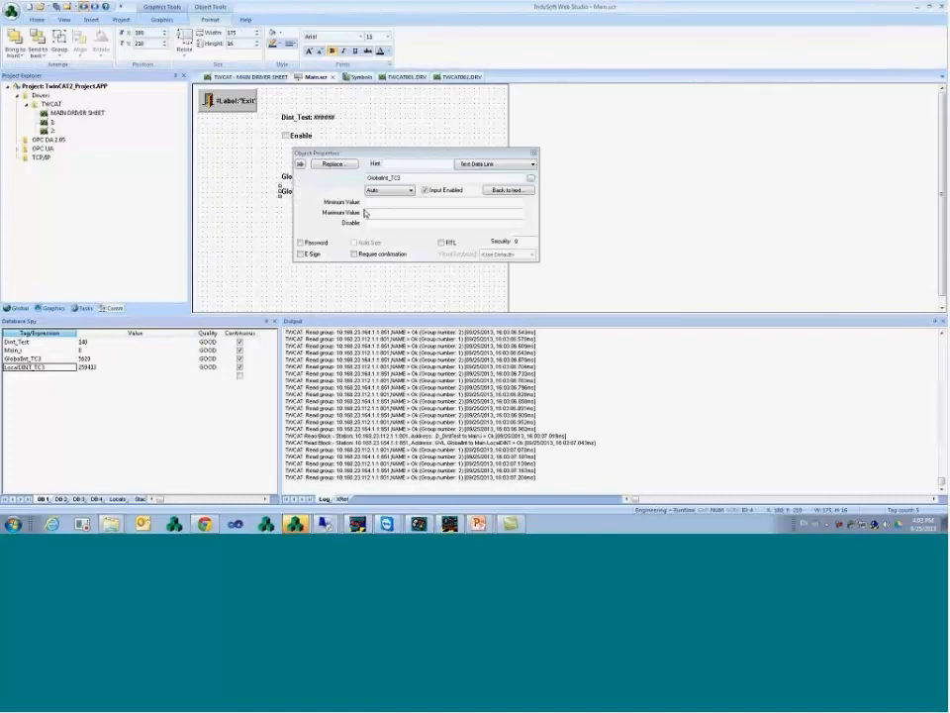
click(506, 189)
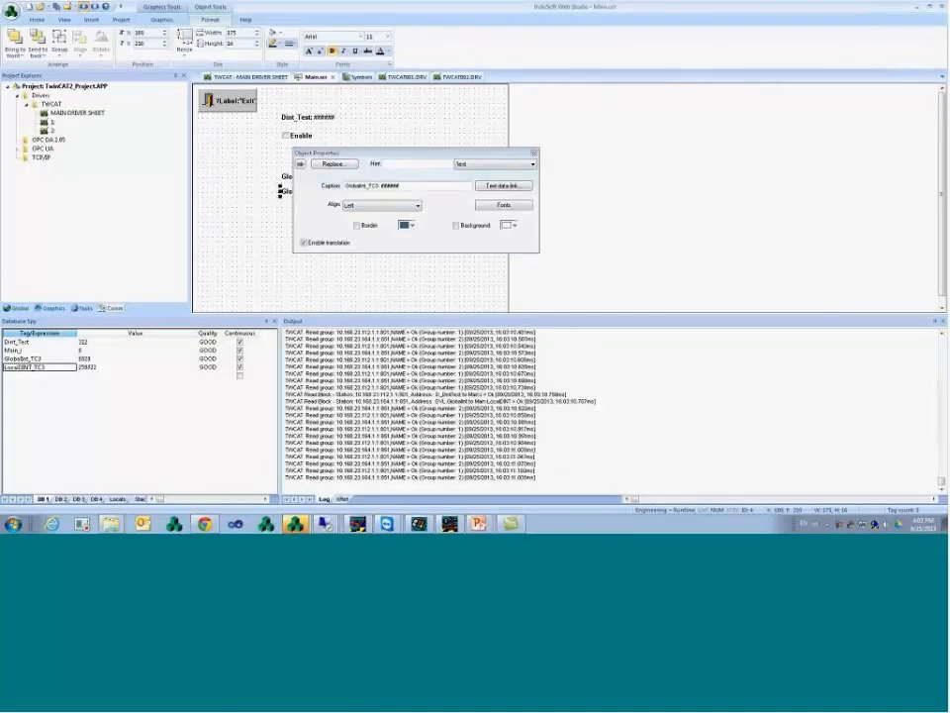
double_click(380, 188)
text(LocalDINT_TC3)
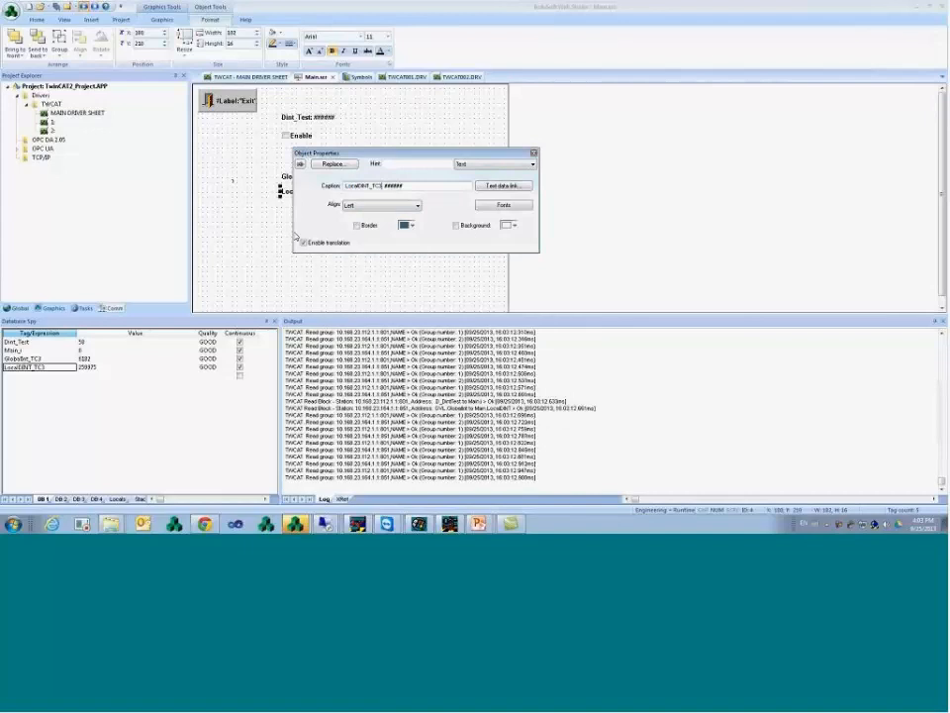
click(270, 227)
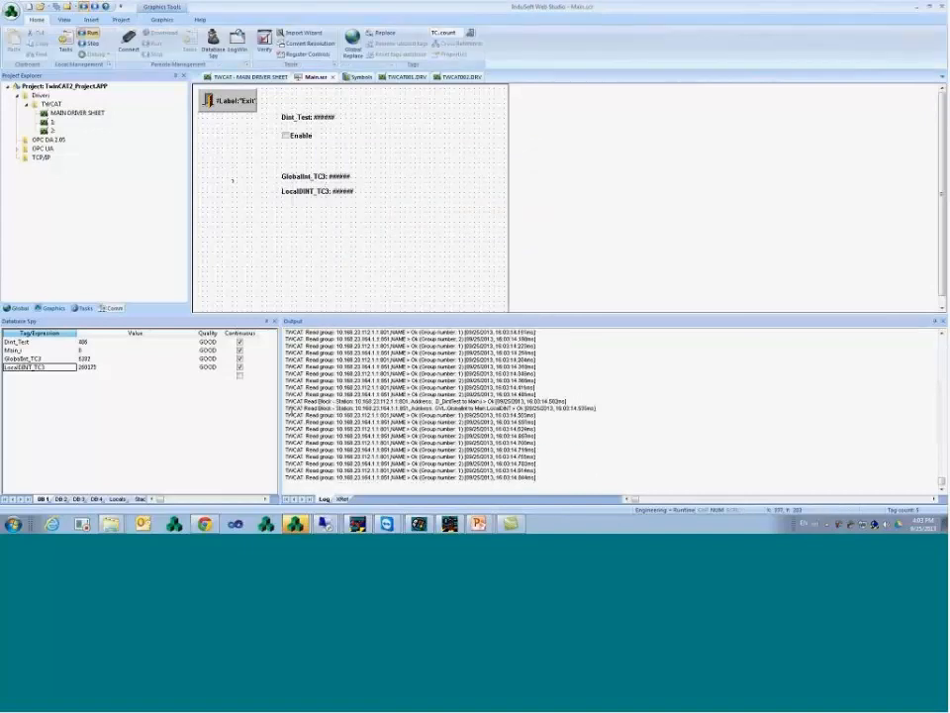
click(235, 524)
click(266, 501)
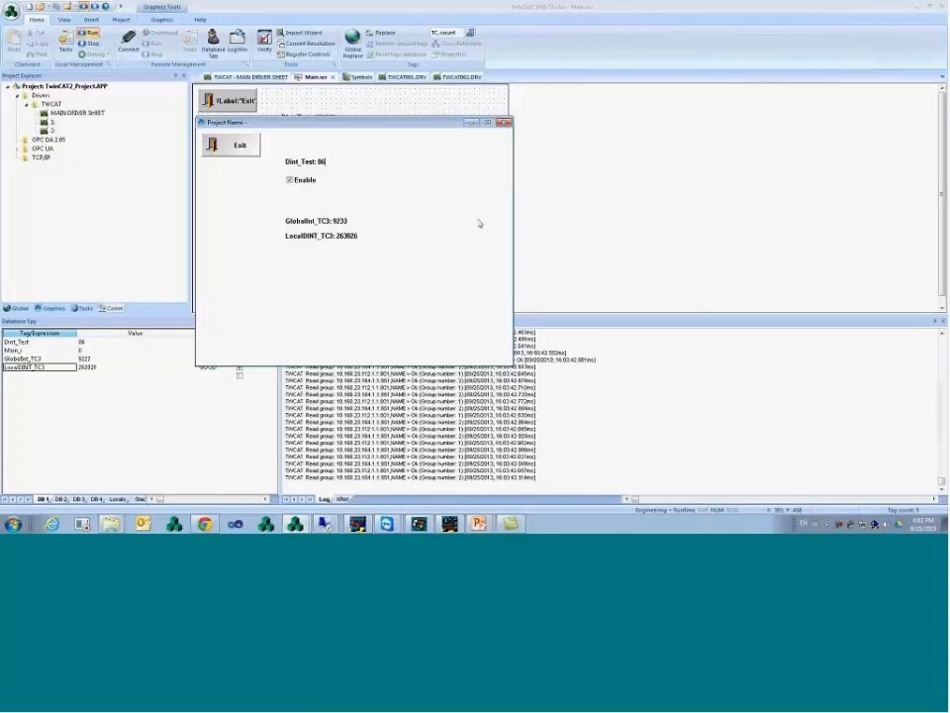
- Bring up the PowerPoint slide show and advance to the Driver Sheets slide
click(480, 524)
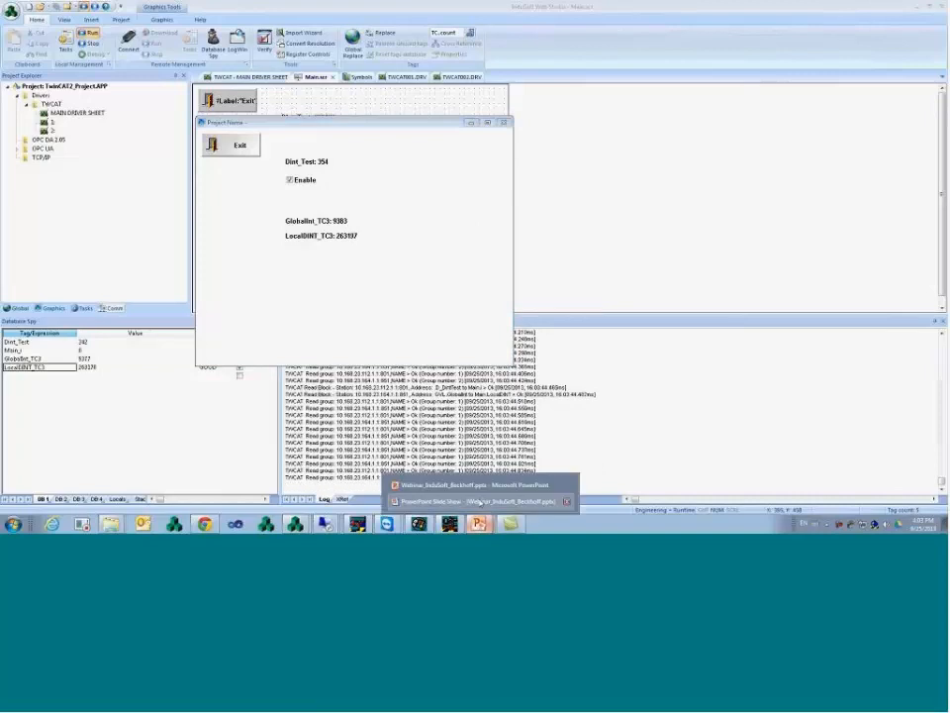
click(480, 502)
click(488, 339)
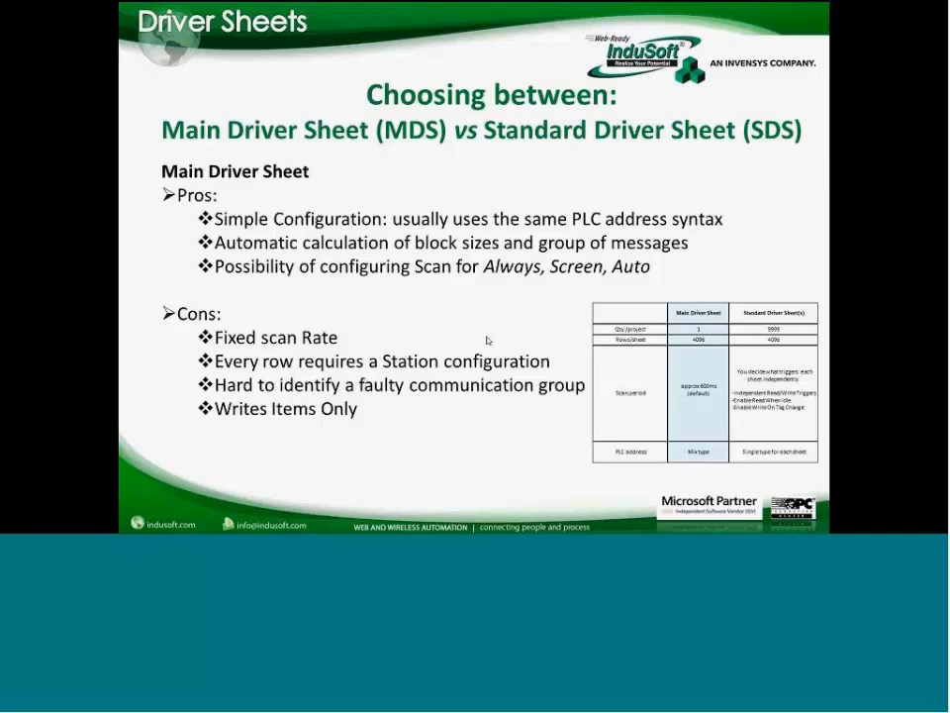
- Return from the slide show to InduSoft Web Studio with Alt+Tab
key(alt+Tab)
key(alt+Tab)
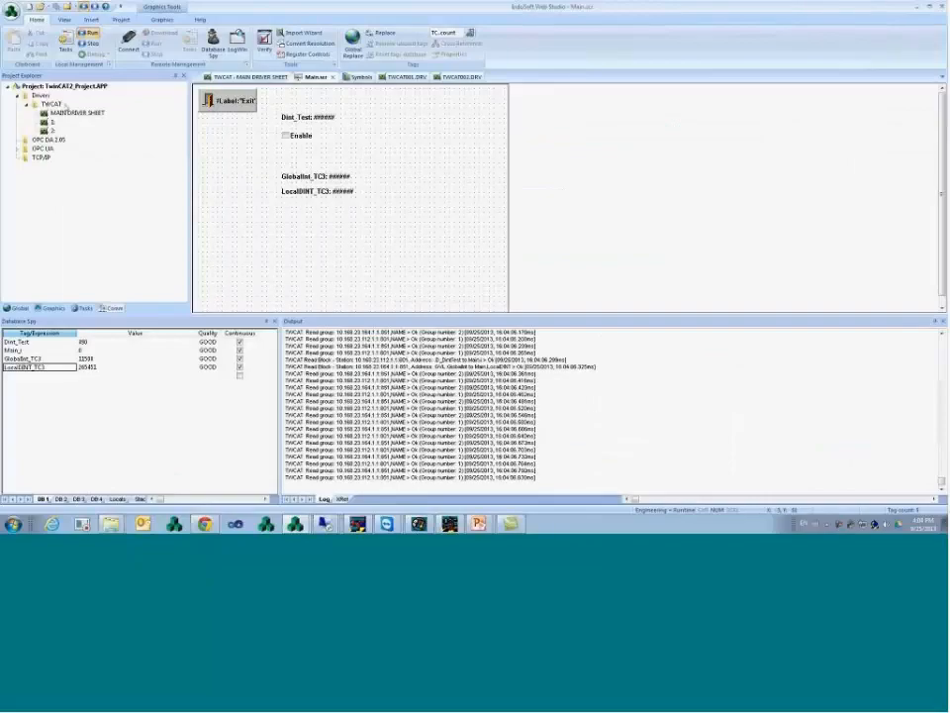
- Check the TWCAT driver settings, noting Max Block Size 512, and close them unchanged
right_click(51, 104)
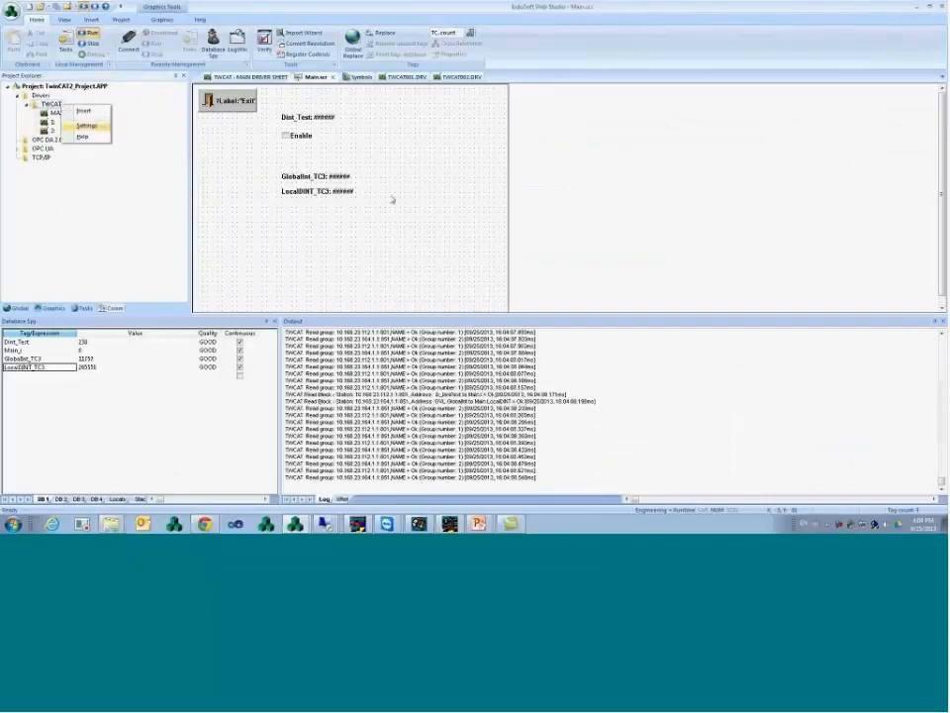
click(100, 128)
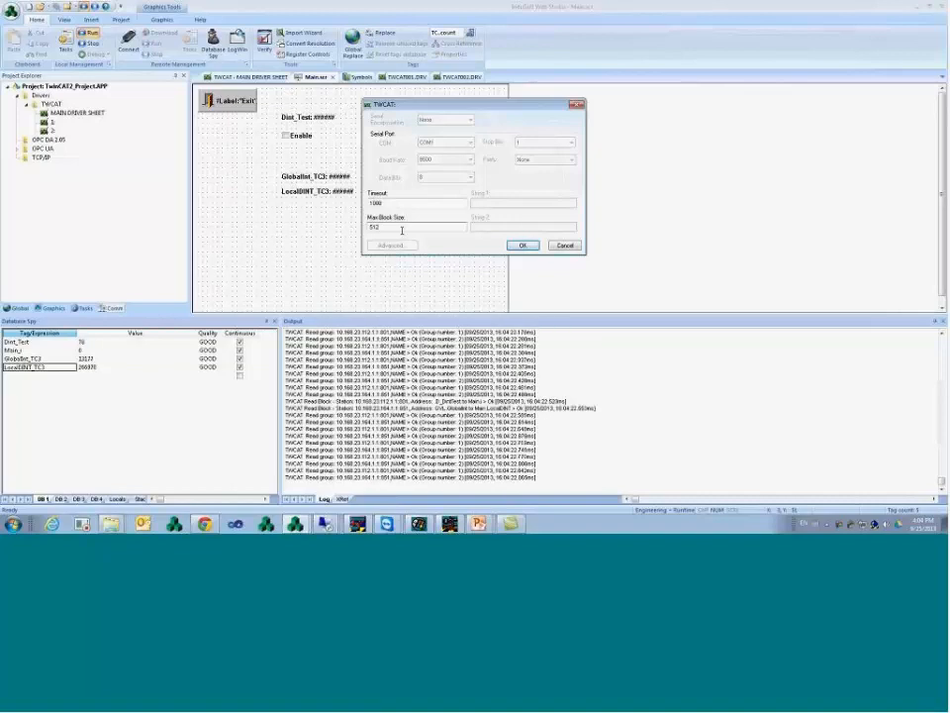
double_click(376, 226)
click(523, 246)
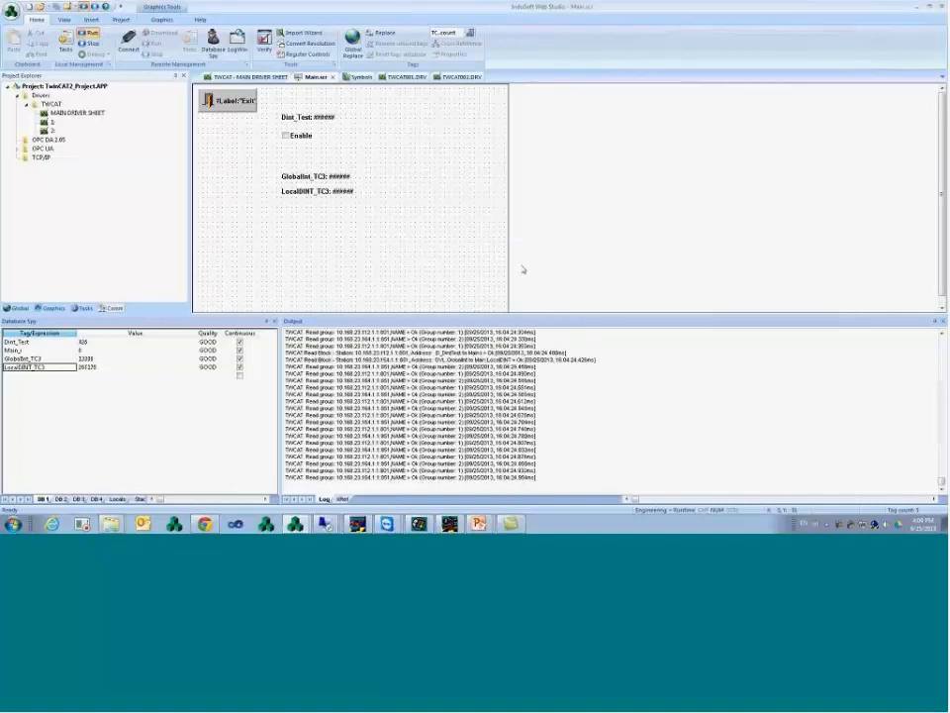
- Compare the TWCAT001.DRV standard sheet with the main driver sheet's Dint_Test row, then return to the slides
click(399, 76)
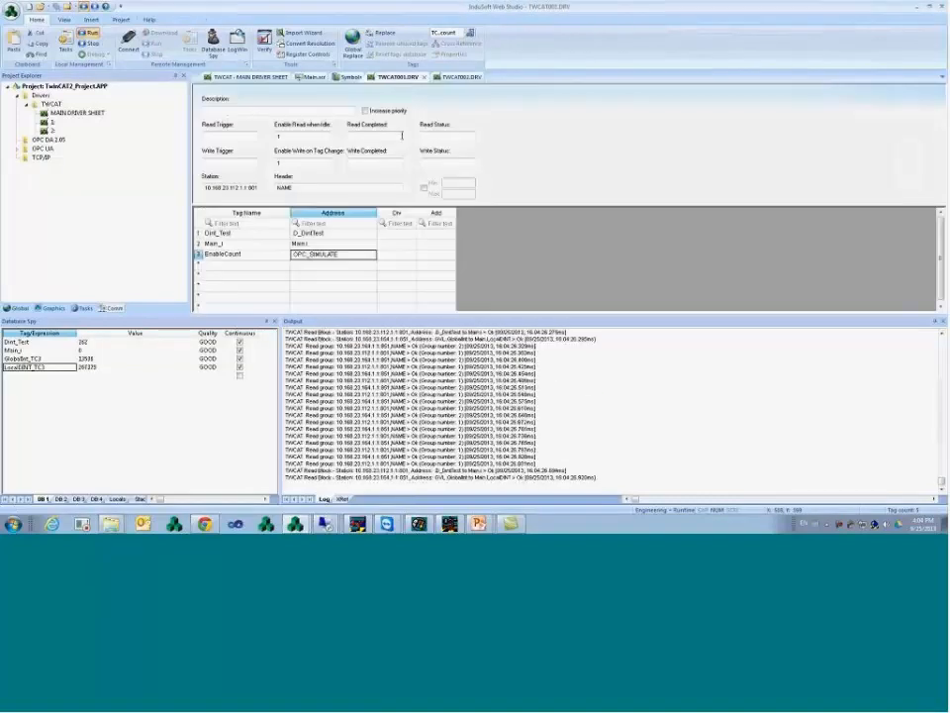
click(248, 76)
click(248, 209)
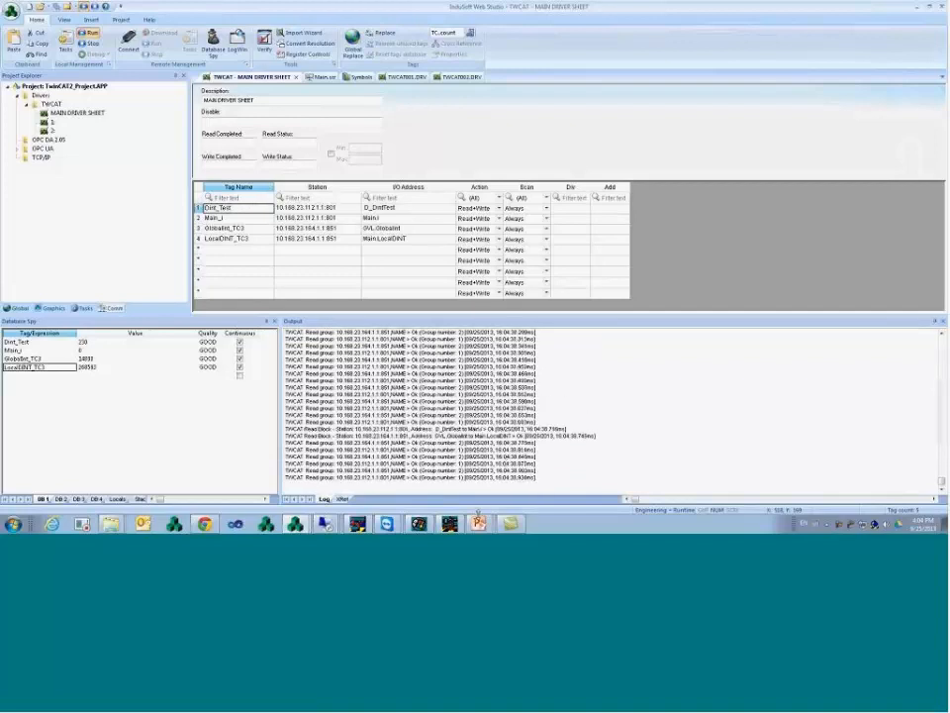
click(479, 503)
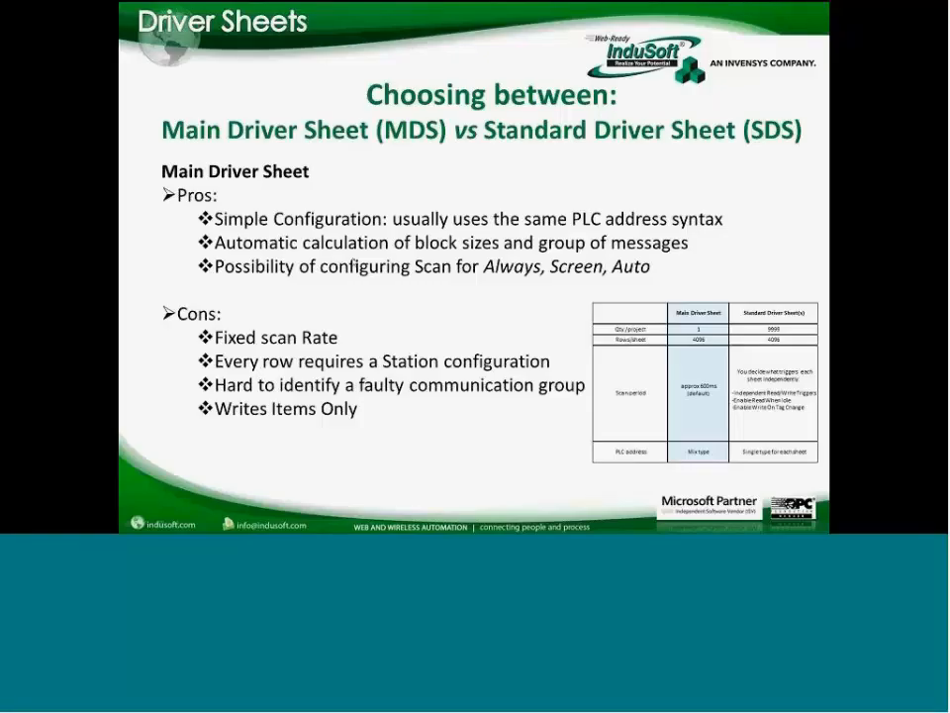
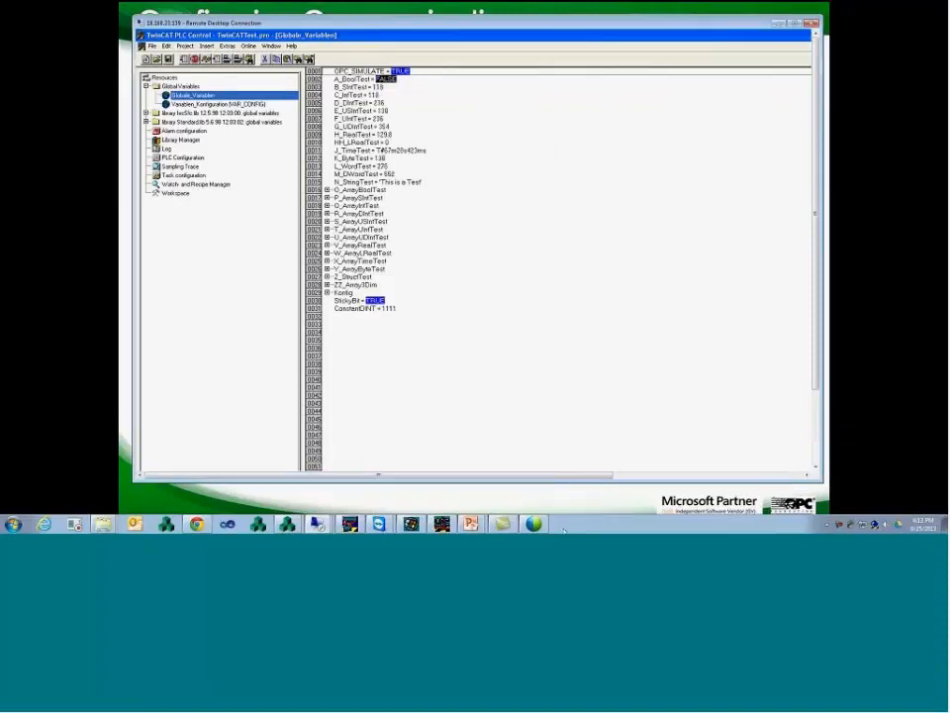
- Return to the slideshow presentation
click(229, 505)
- Advance past the BC/BX and TcAdsTest slides to the OPC UA and Modbus slide
click(463, 345)
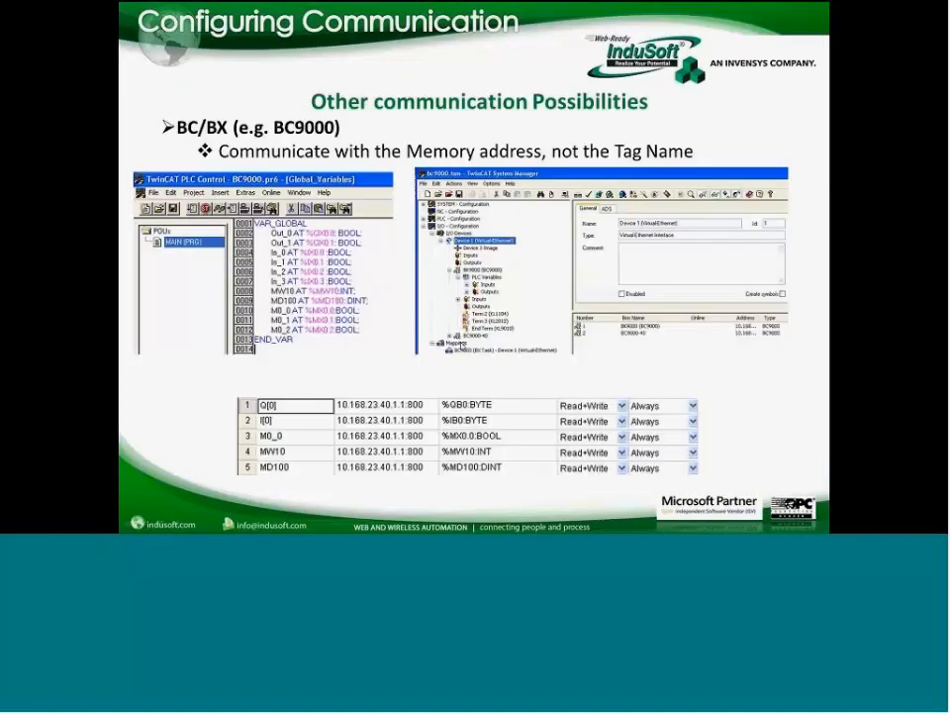
click(459, 353)
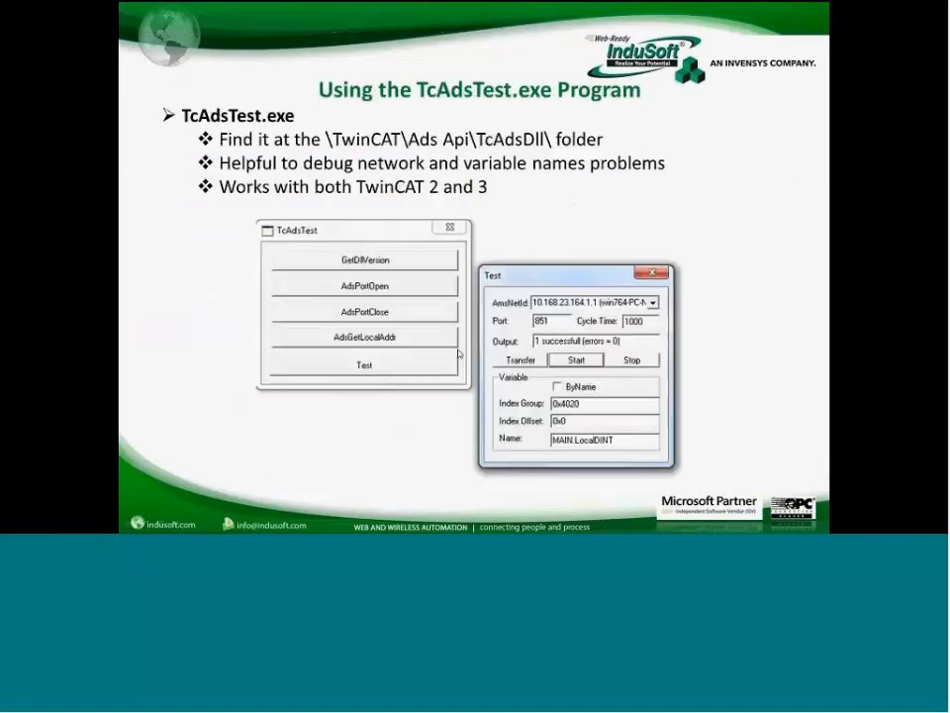
key(Left)
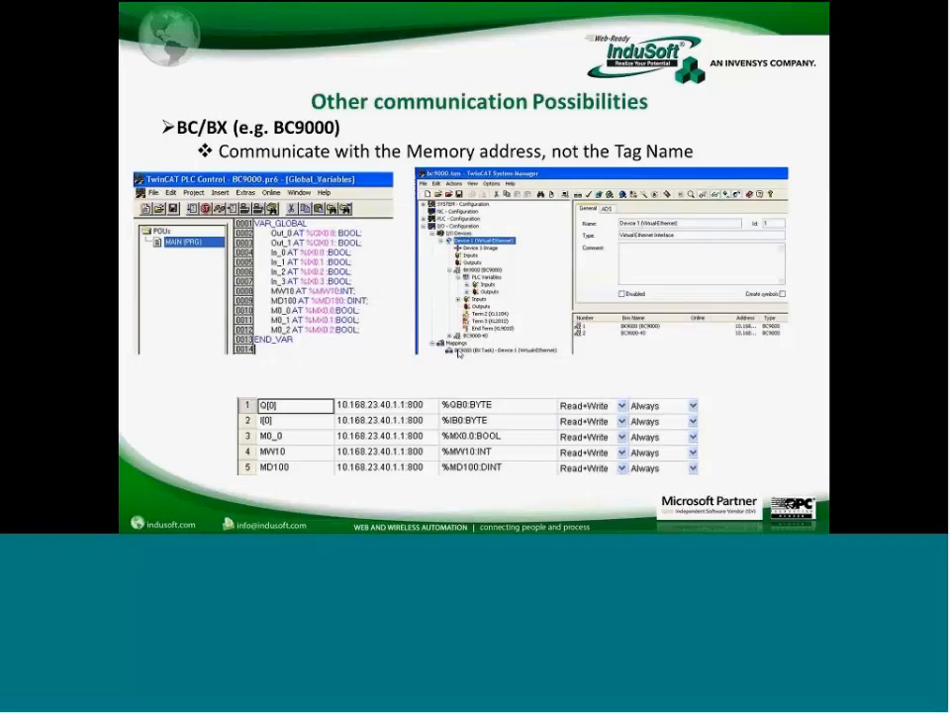
key(Right)
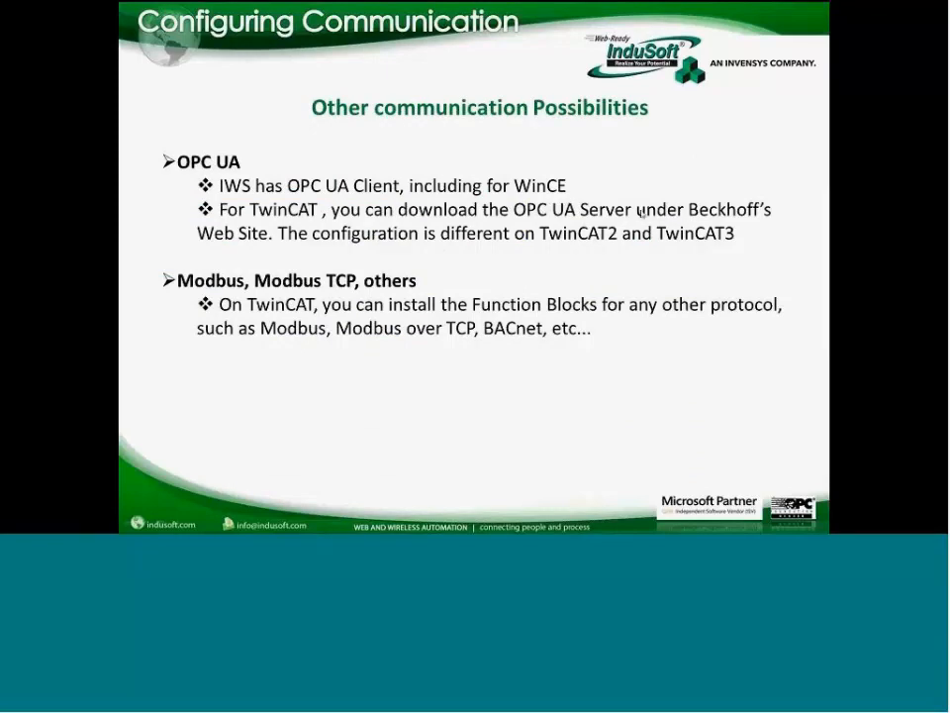
- Switch to the Remote Desktop session on the TwinCAT machine
key(super)
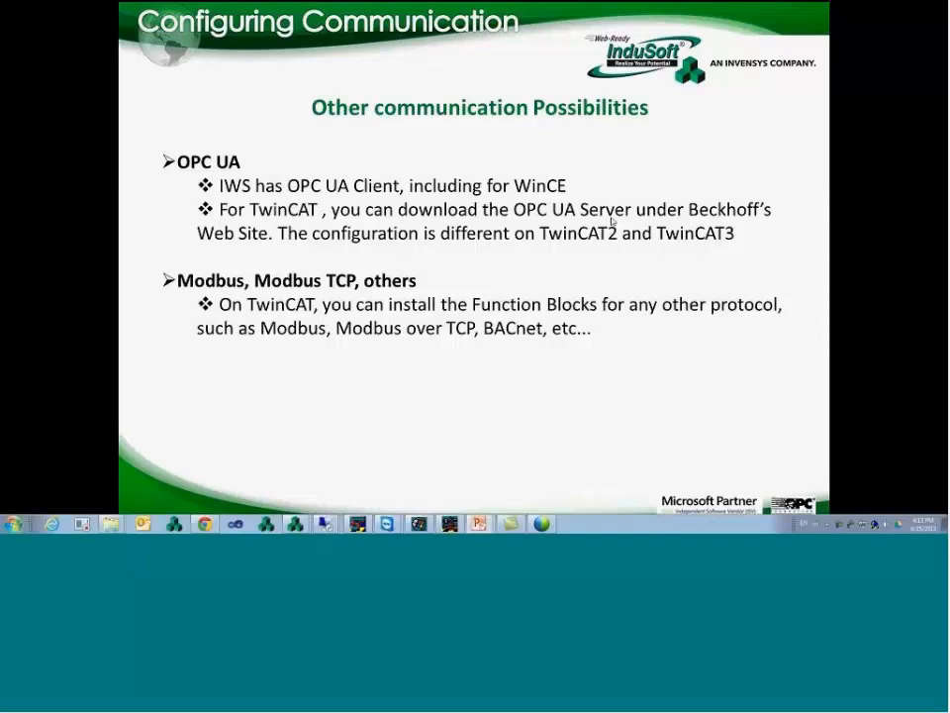
click(326, 525)
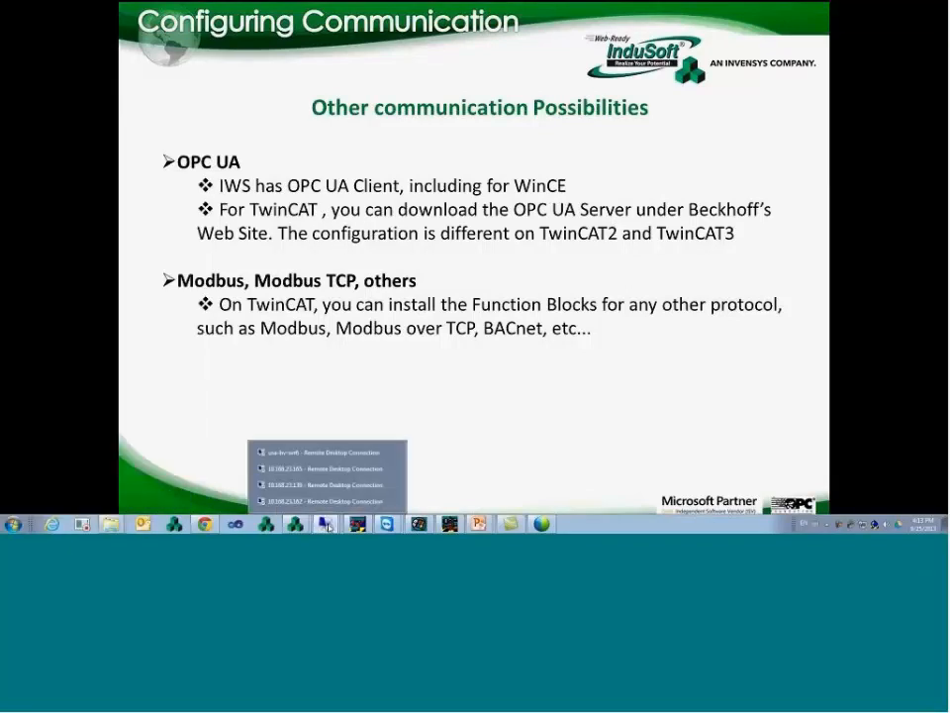
click(331, 485)
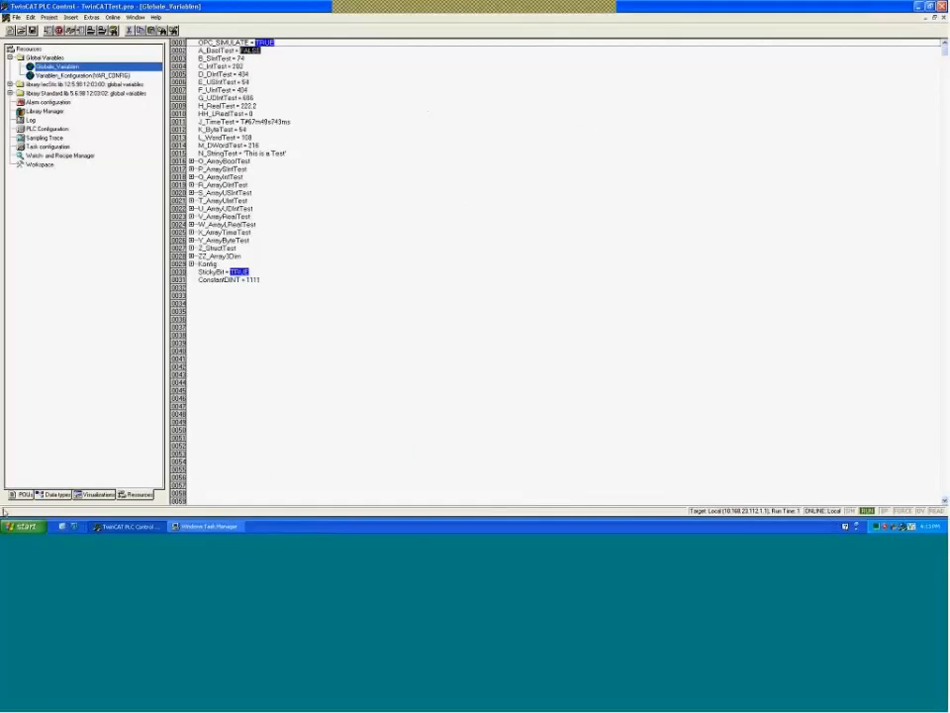
- Go to c:\TwinCAT in My Computer and open OPC\UA\ServerConfig.xml
key(super)
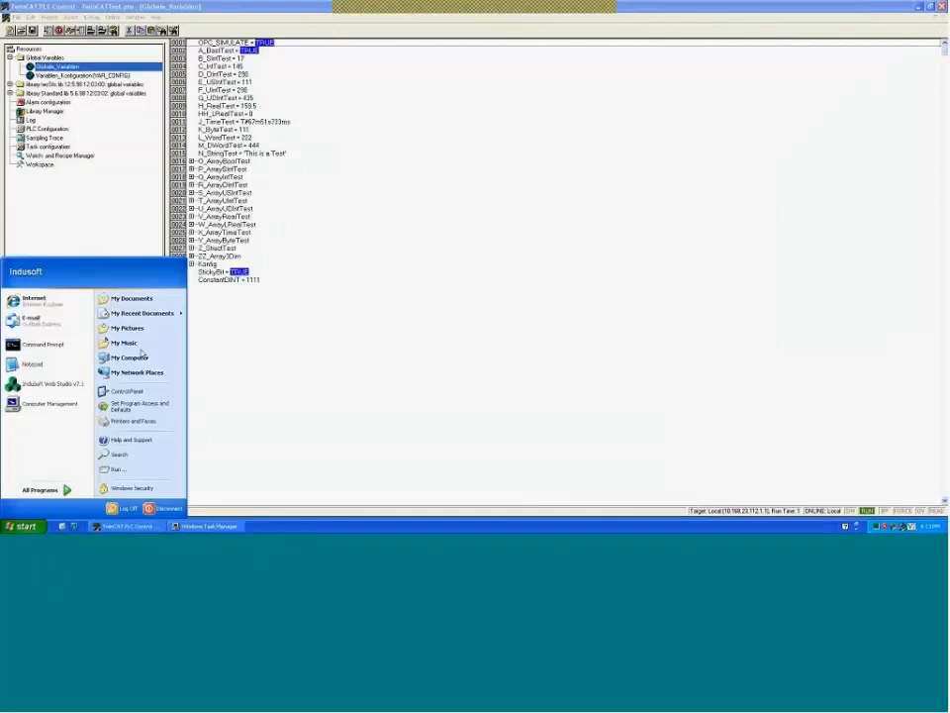
click(144, 362)
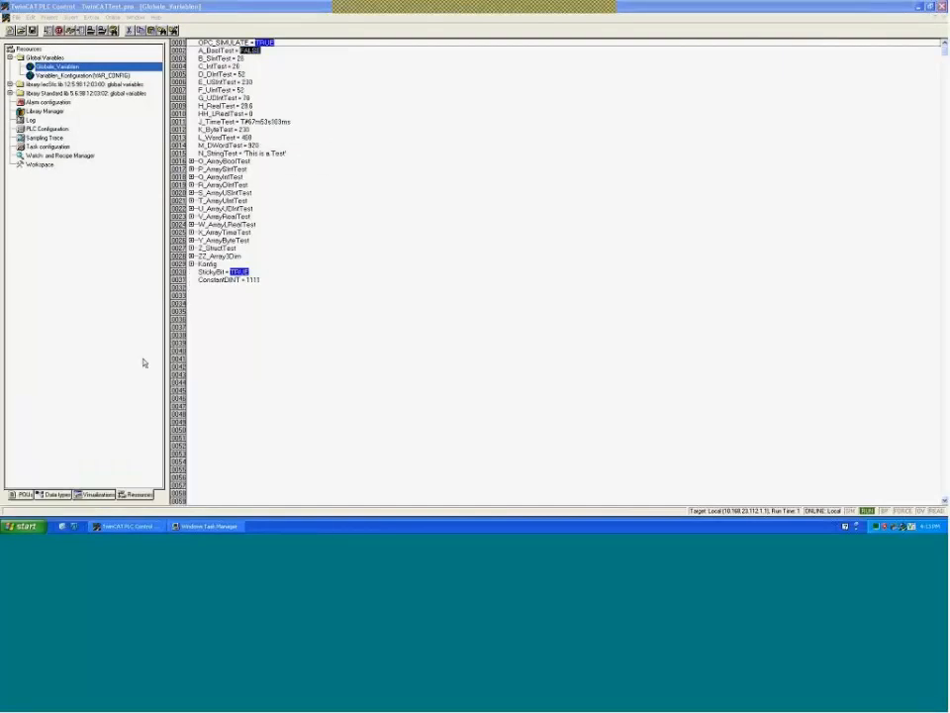
key(alt+d)
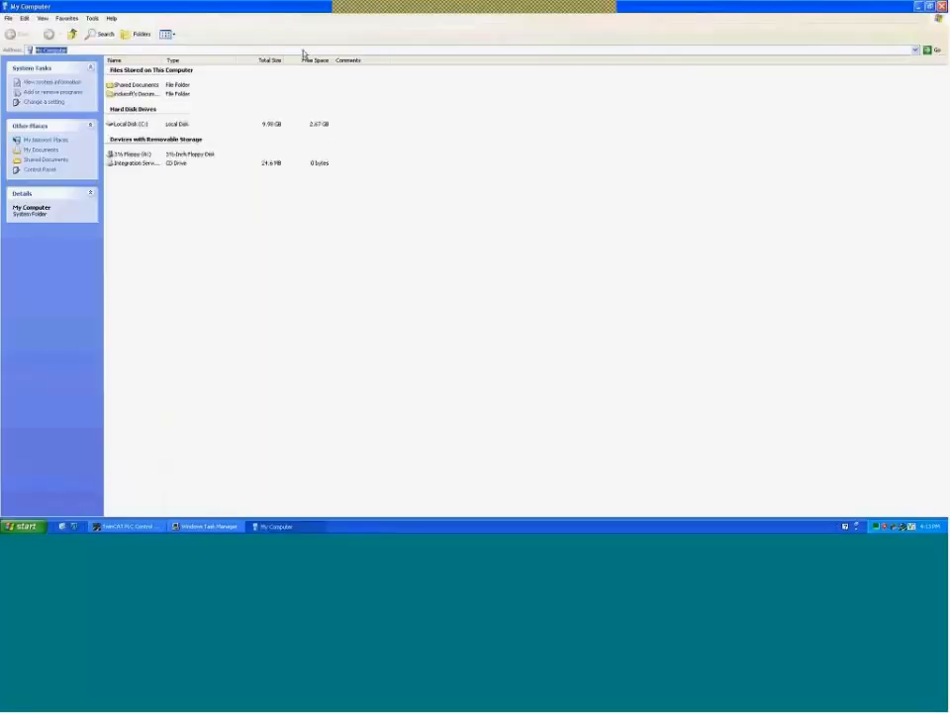
text(c:\TwinCAT)
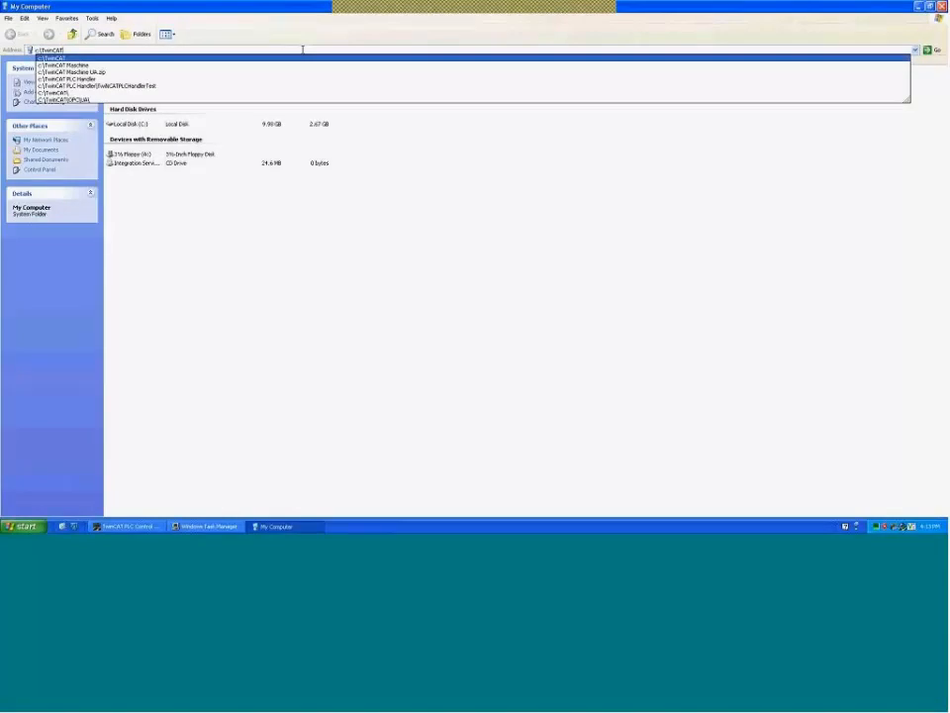
key(Return)
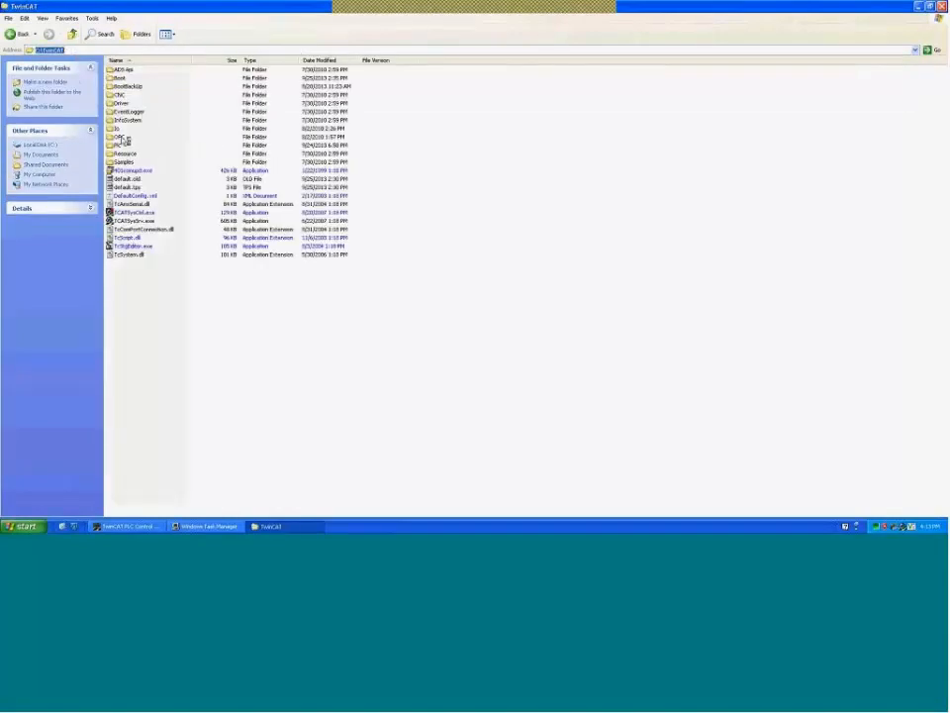
double_click(120, 137)
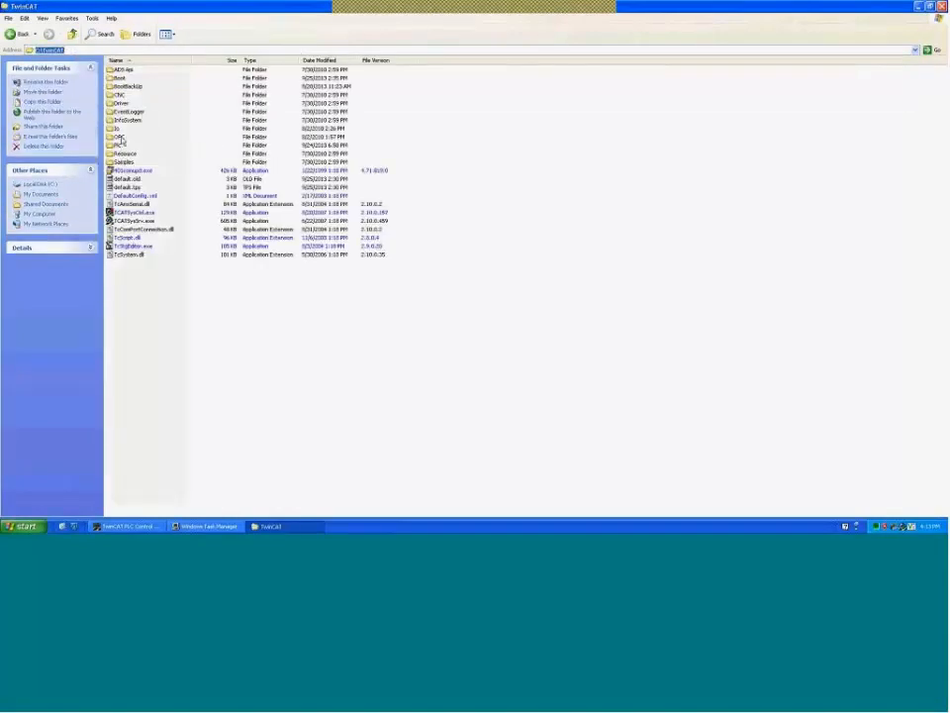
double_click(117, 70)
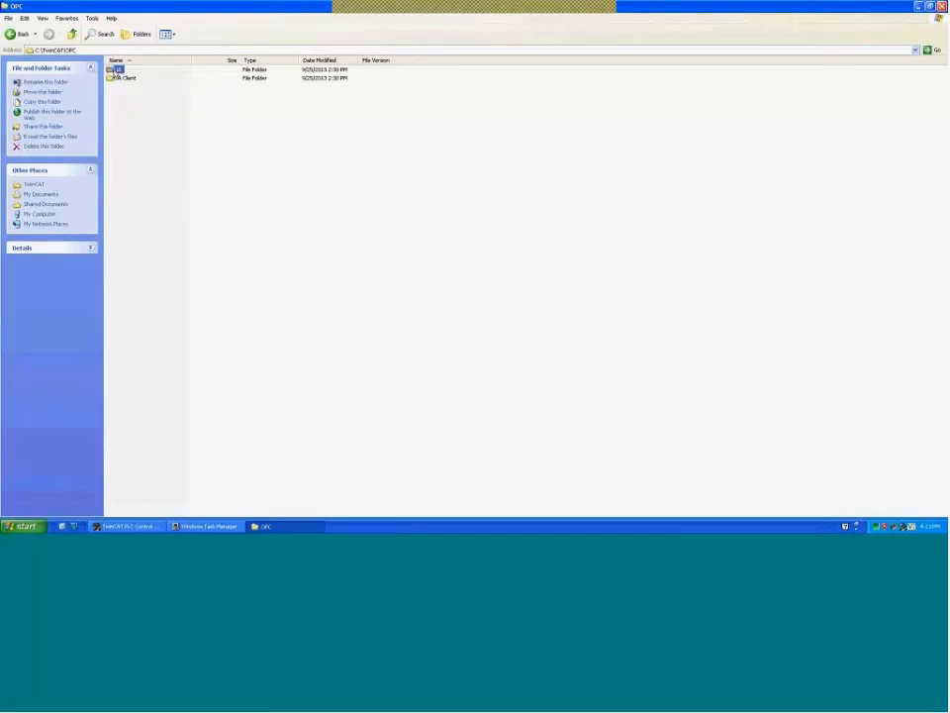
click(146, 88)
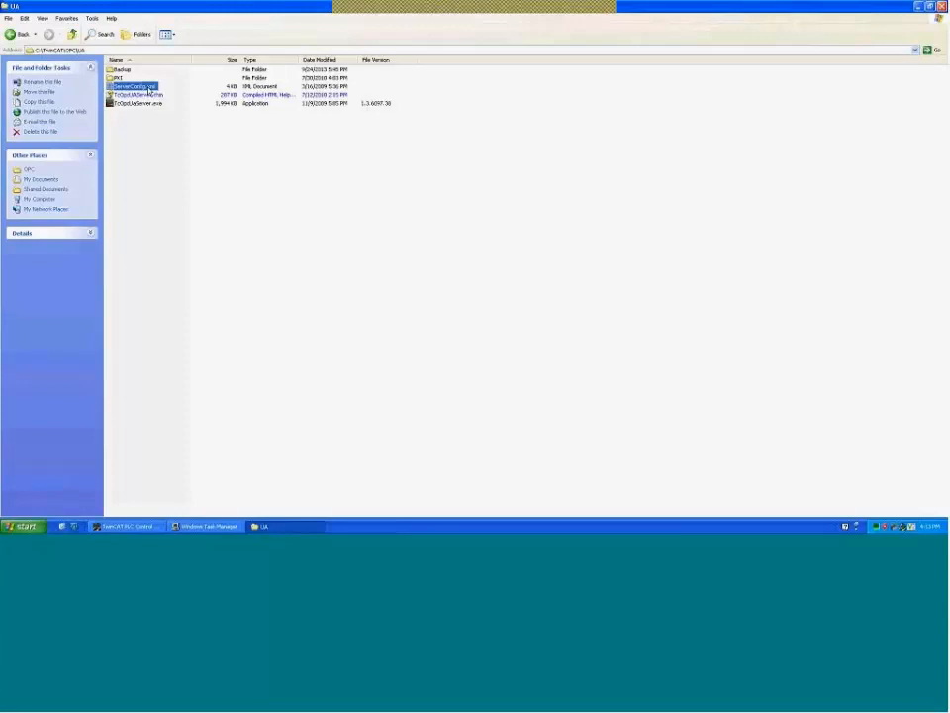
double_click(149, 88)
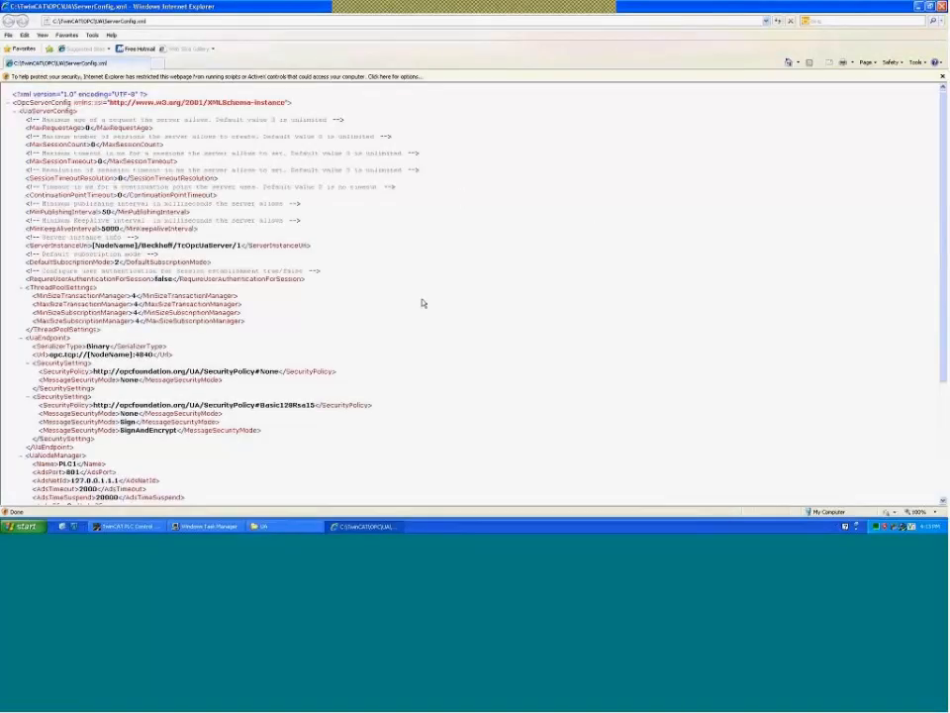
- Highlight the endpoint URL opc.tcp://[NodeName]:4840, the None and Basic128Rsa15 policies, and the Sign/SignAndEncrypt modes
scroll(416, 303, down, 5)
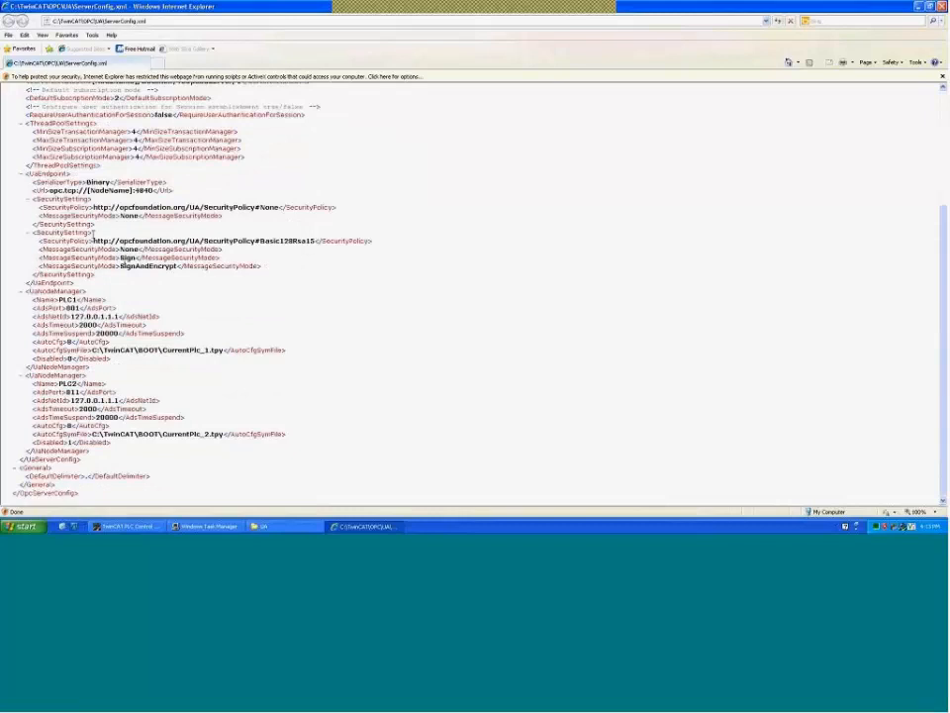
drag(47, 190, 155, 191)
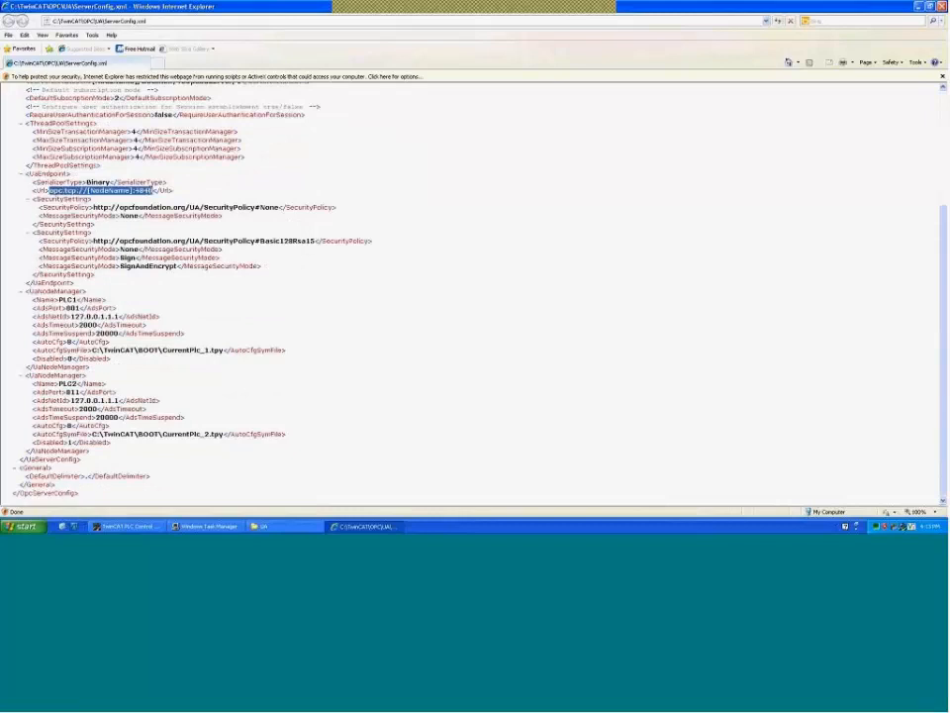
drag(92, 206, 286, 207)
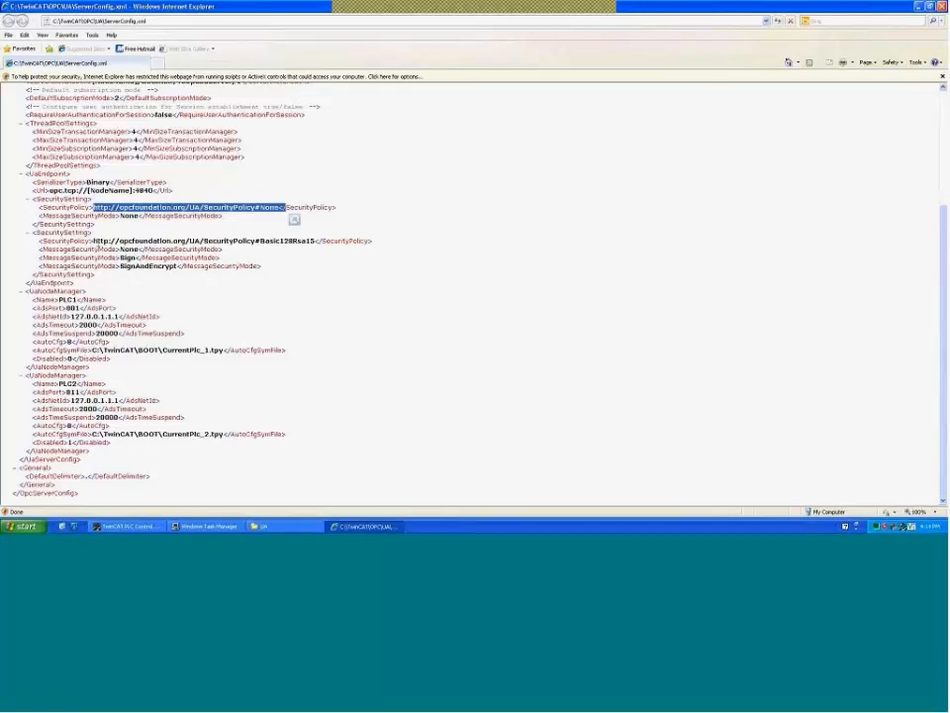
drag(92, 241, 310, 245)
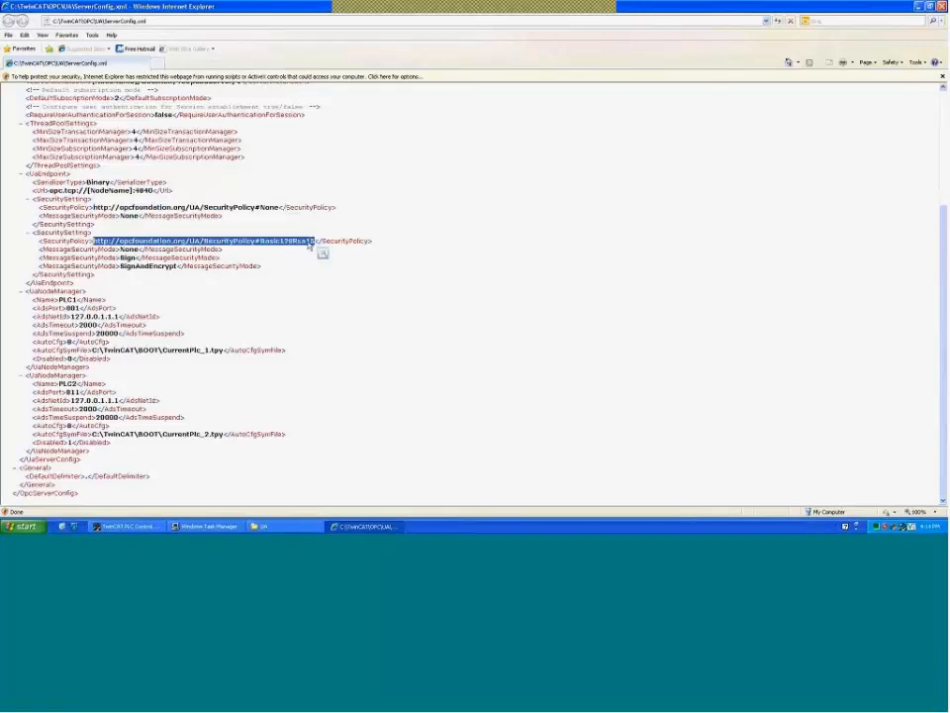
drag(137, 257, 177, 266)
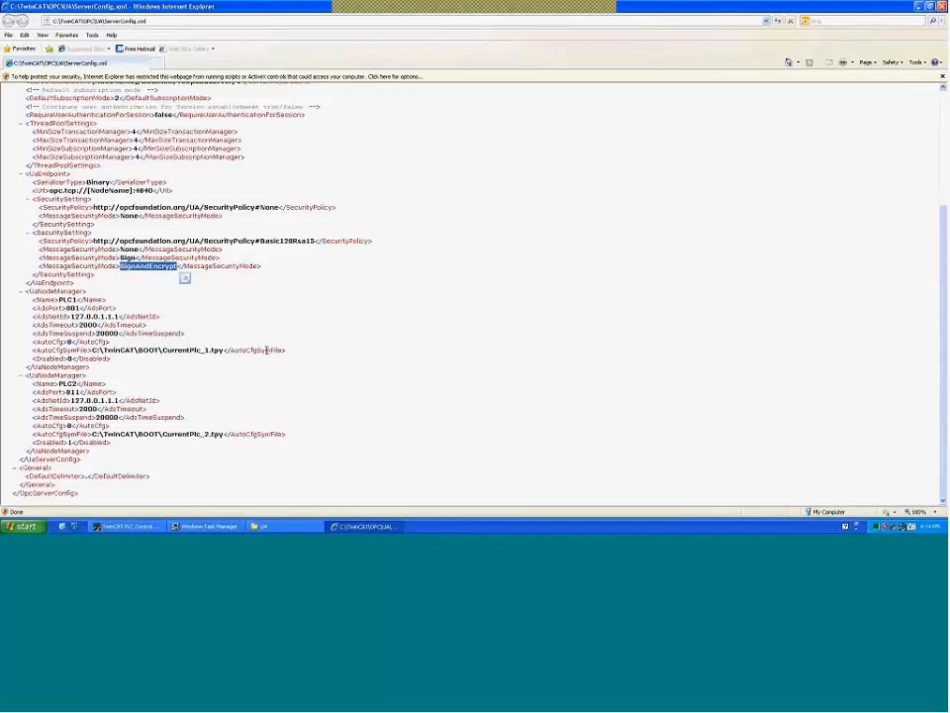
click(126, 342)
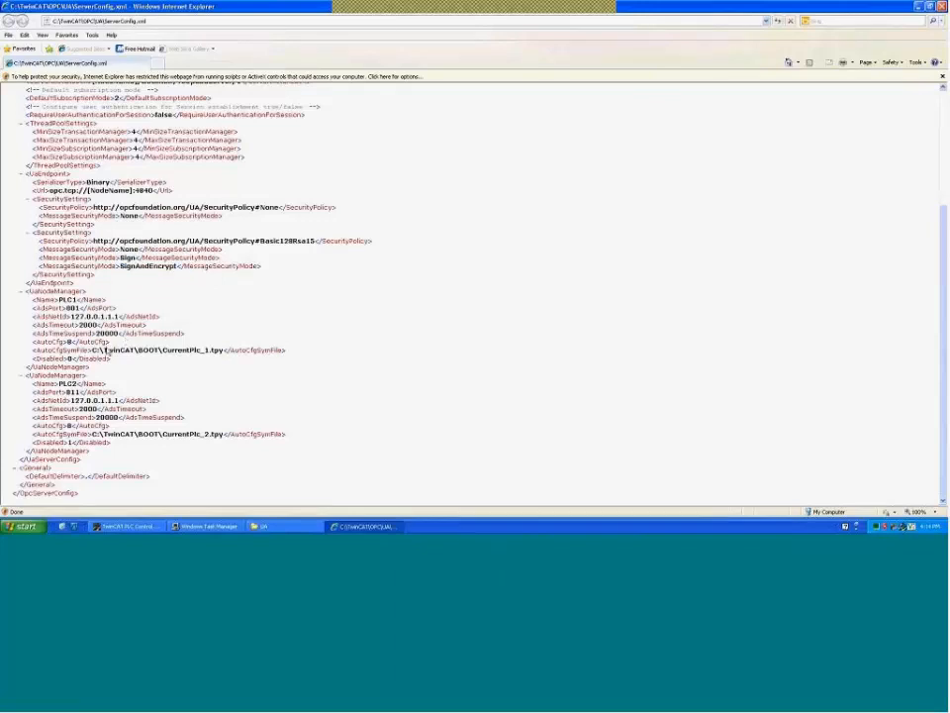
- Highlight PLC1's symbol file path, then close ServerConfig.xml
drag(92, 350, 220, 352)
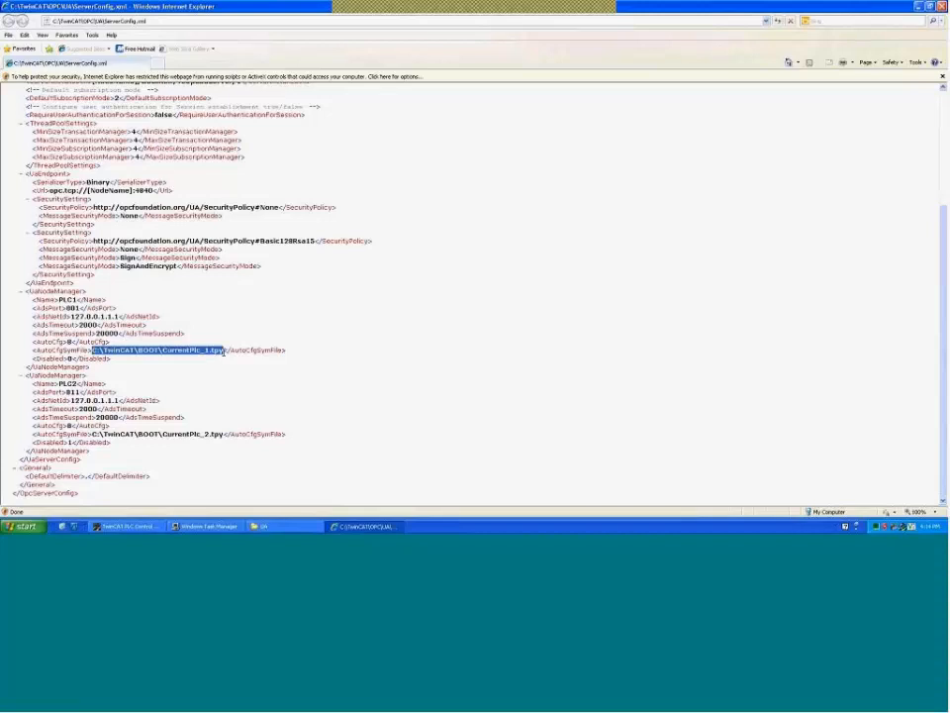
click(226, 333)
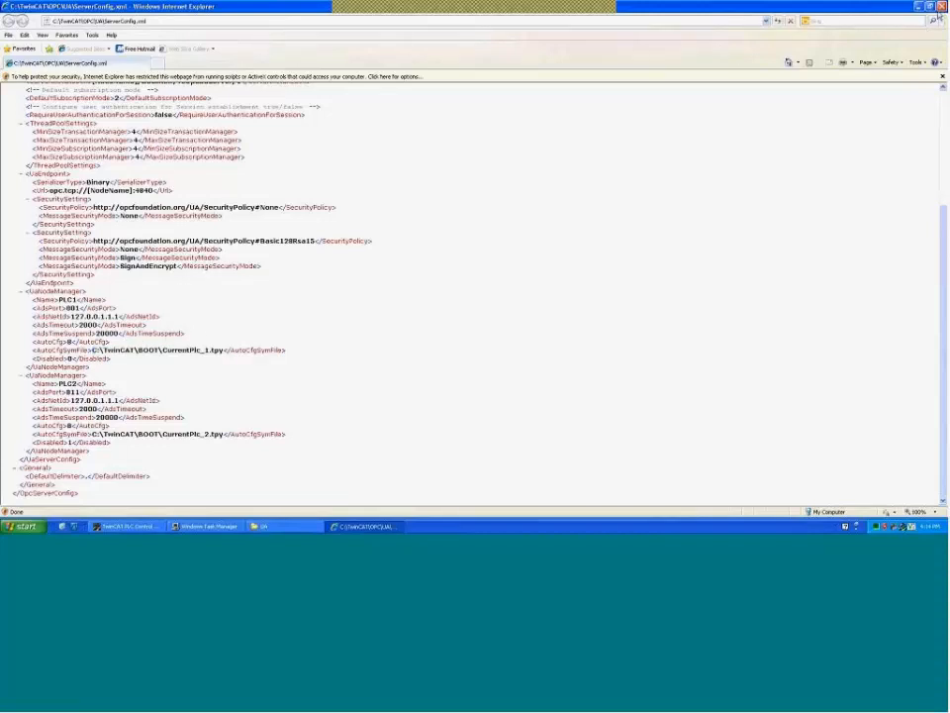
key(alt+F4)
click(283, 224)
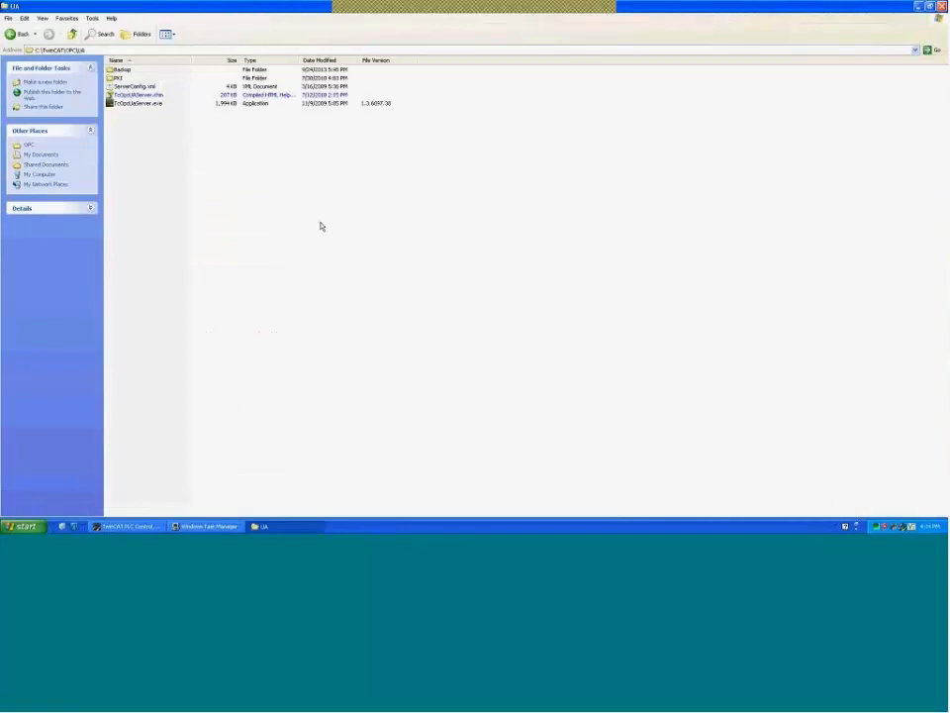
- Confirm TcOpcUaServer.exe is running in Task Manager, minimize it, and go back to the local InduSoft window
click(208, 526)
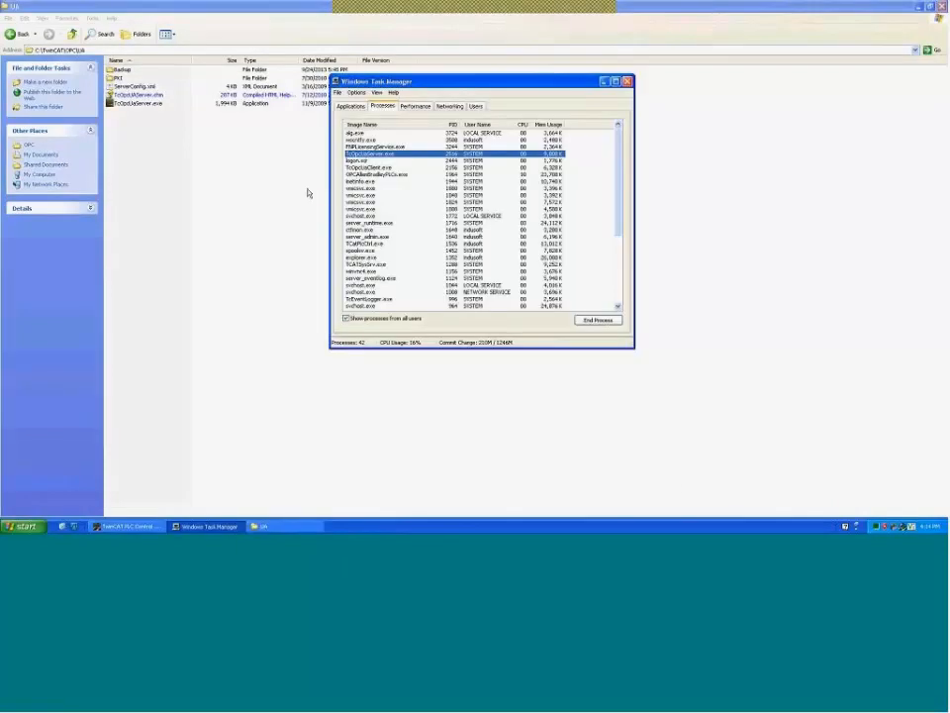
click(308, 193)
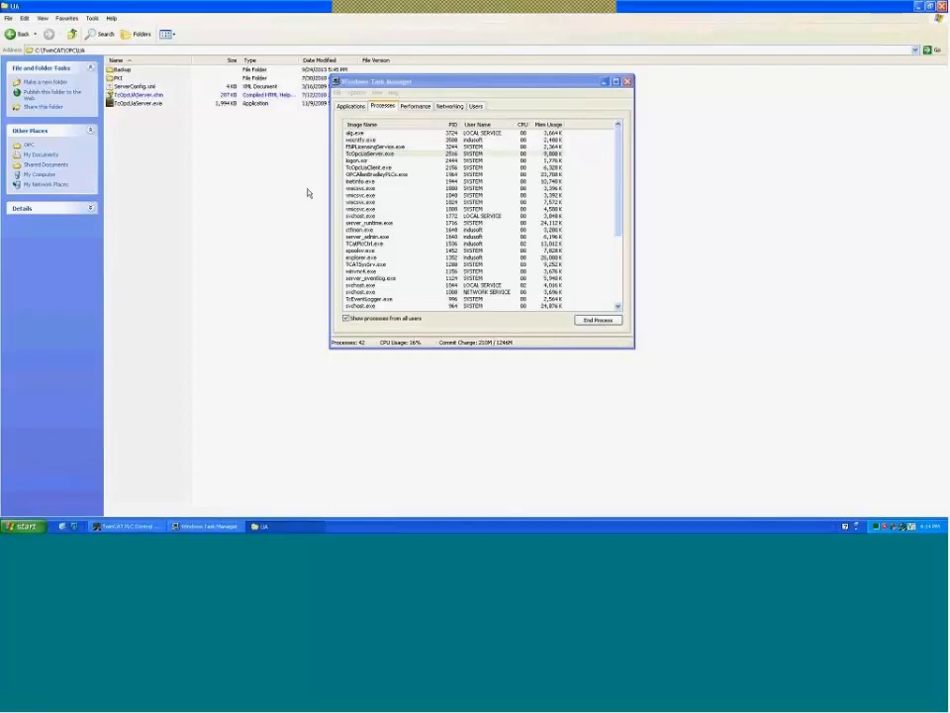
click(604, 82)
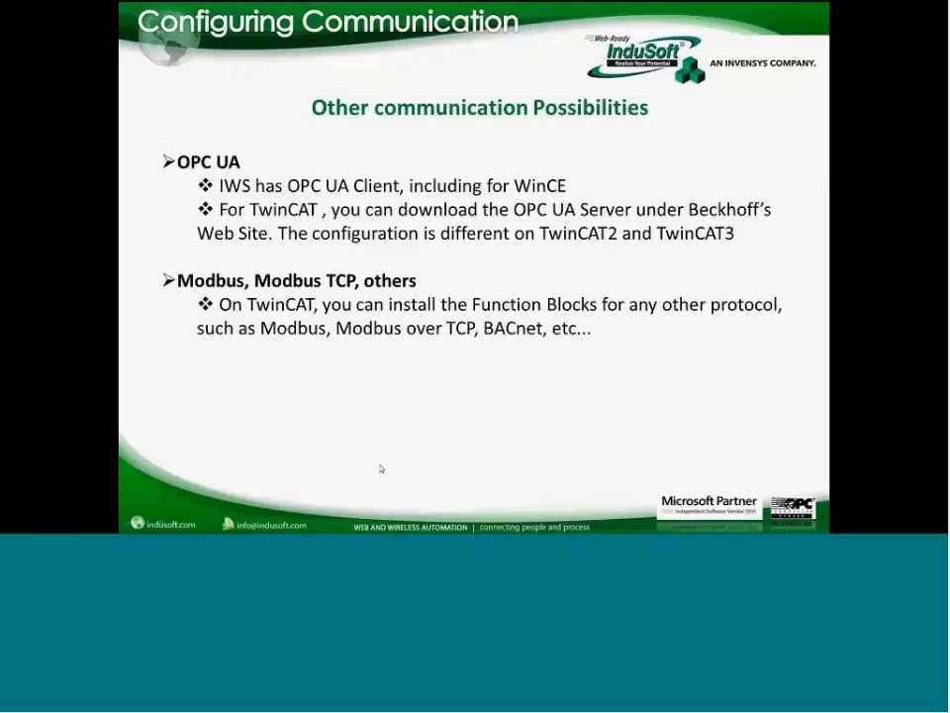
key(super)
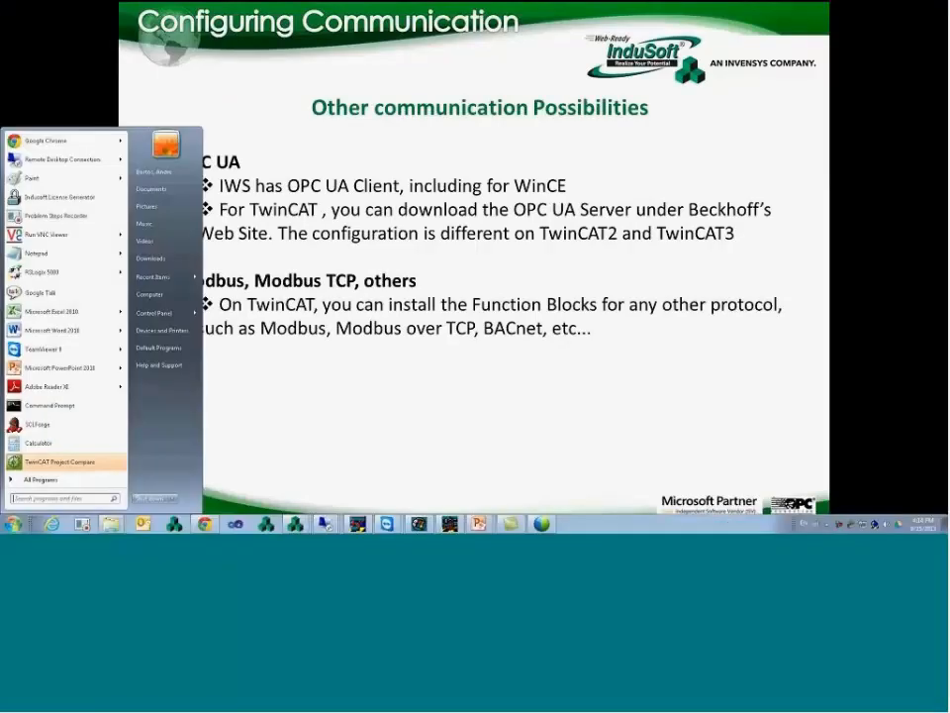
click(296, 524)
- Insert a new OPC UA server connection named TwinCAT
click(287, 485)
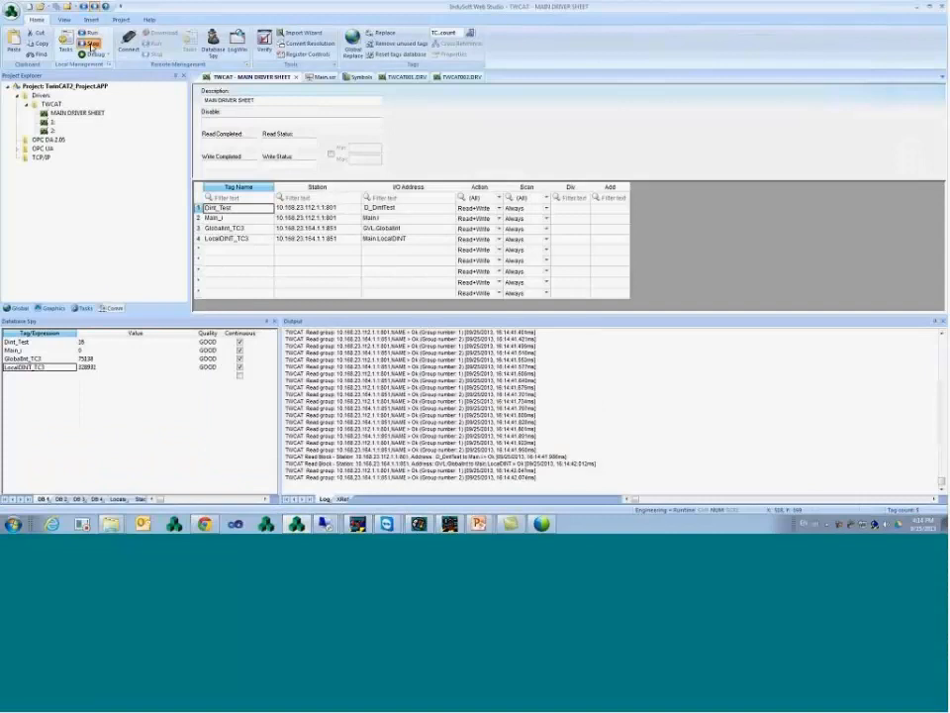
double_click(57, 148)
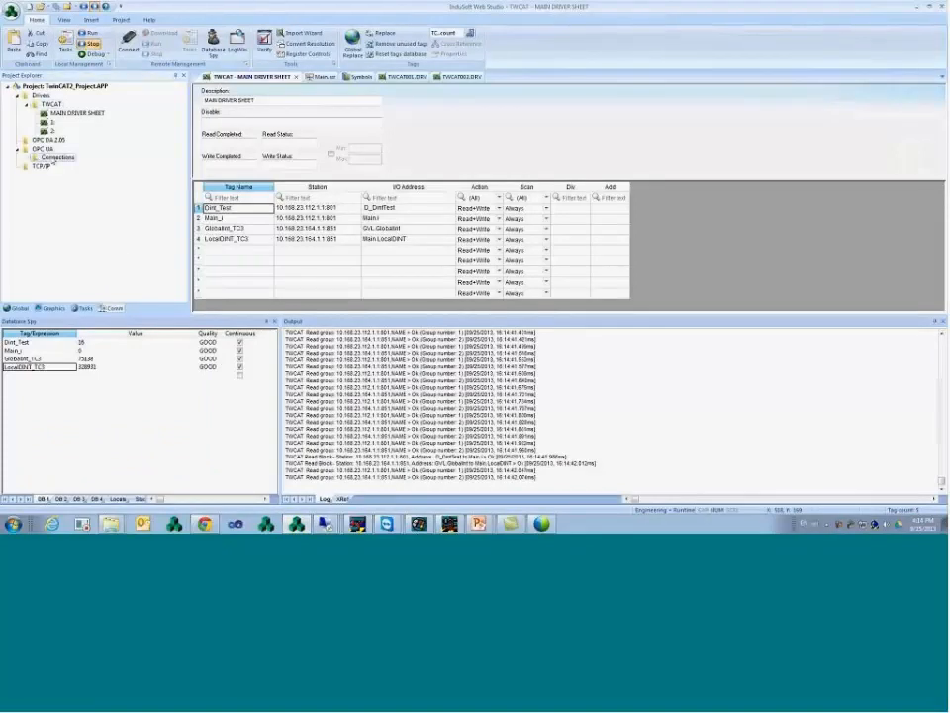
right_click(53, 161)
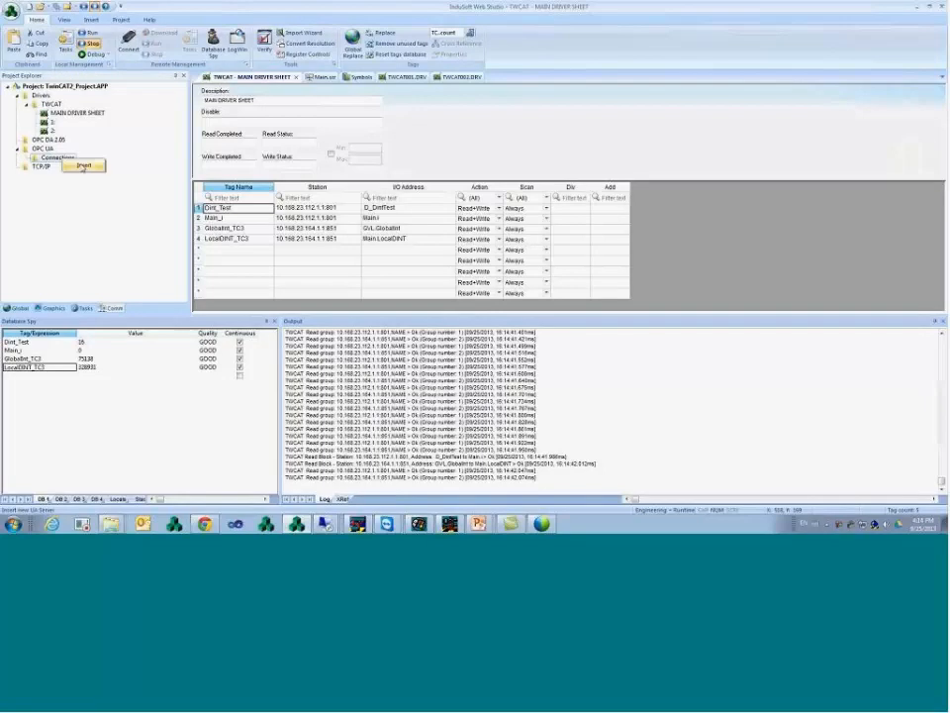
click(83, 166)
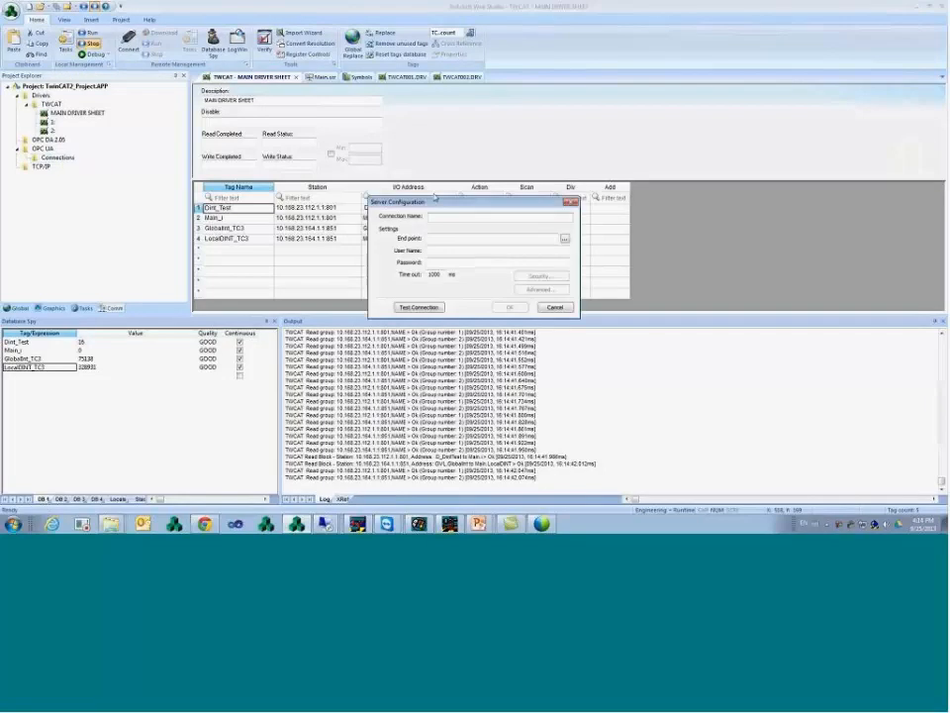
text(TwinCAT)
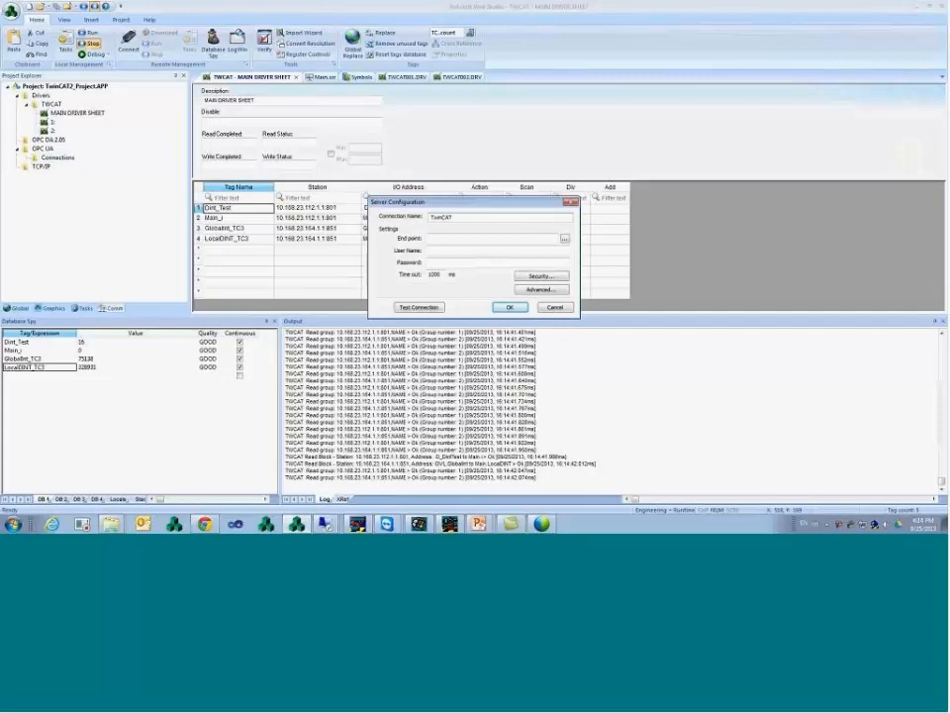
- Select the TwinCAT OPC UA server as the end point via Discovery
click(565, 239)
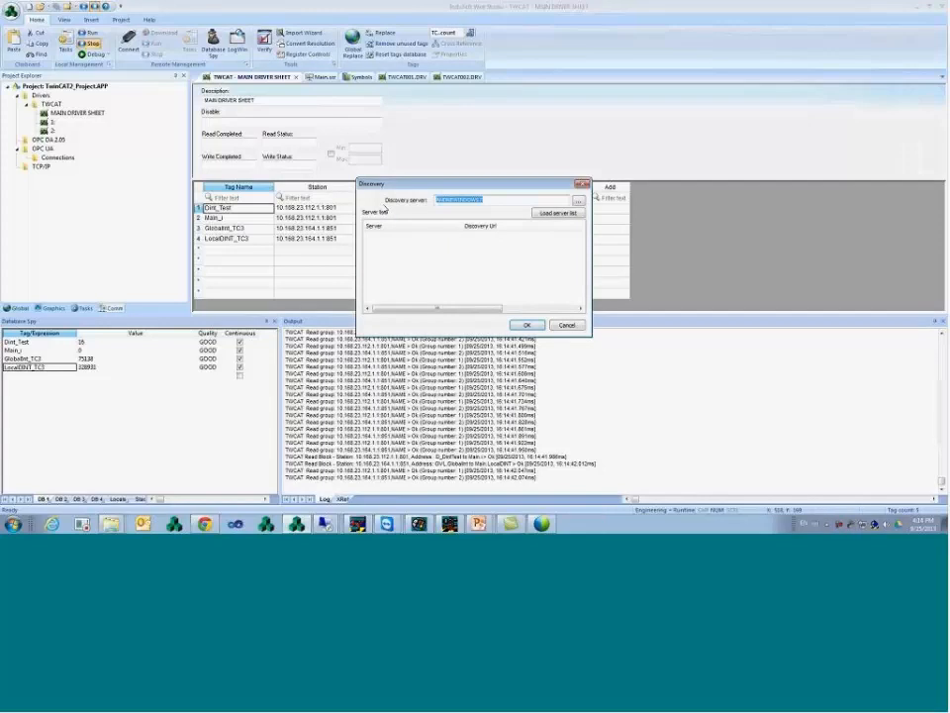
text(twin)
click(561, 214)
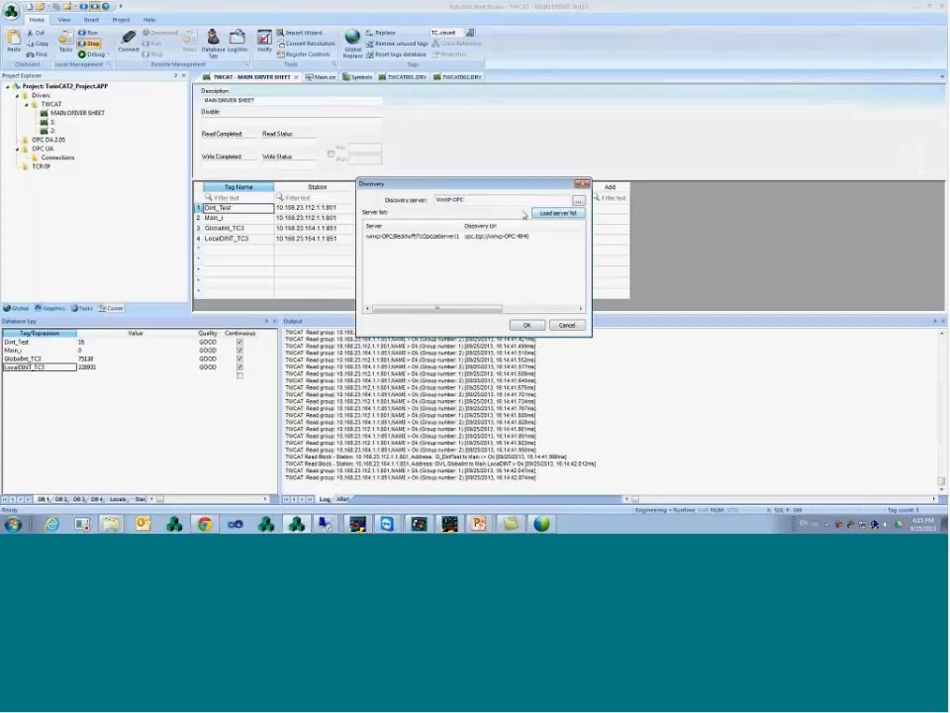
click(444, 239)
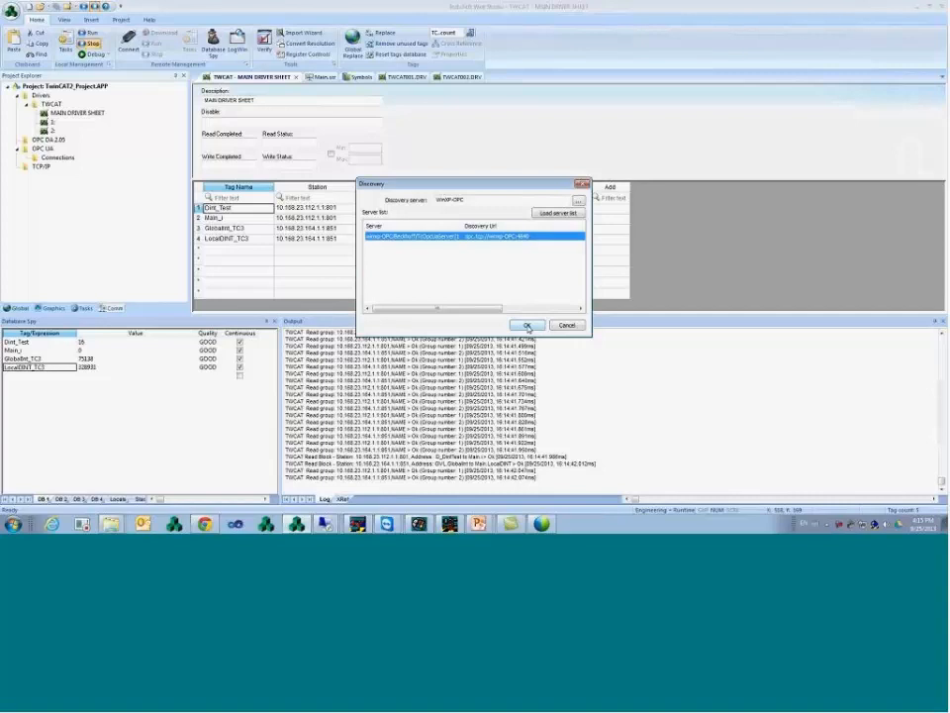
click(528, 327)
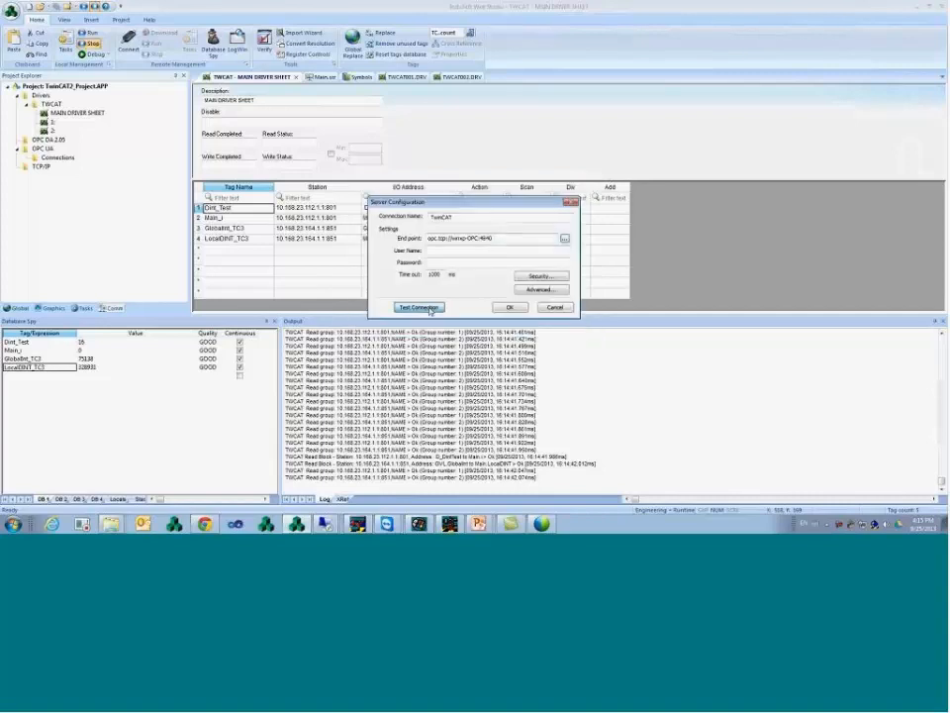
- Test and save the TwinCAT connection, then insert a new OPC UA client sheet under Connections
click(420, 308)
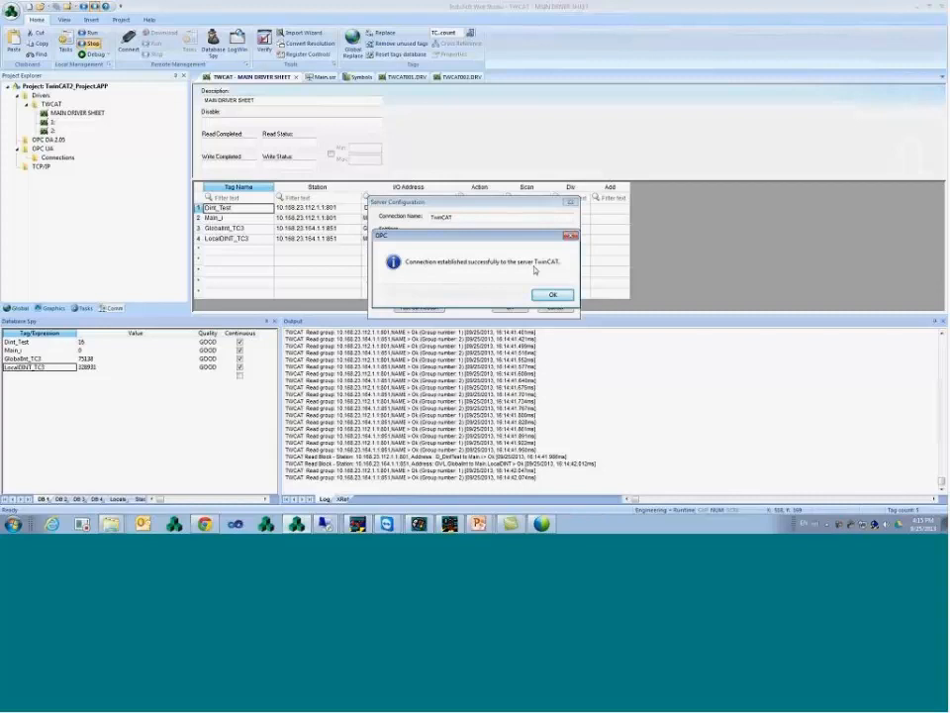
click(552, 294)
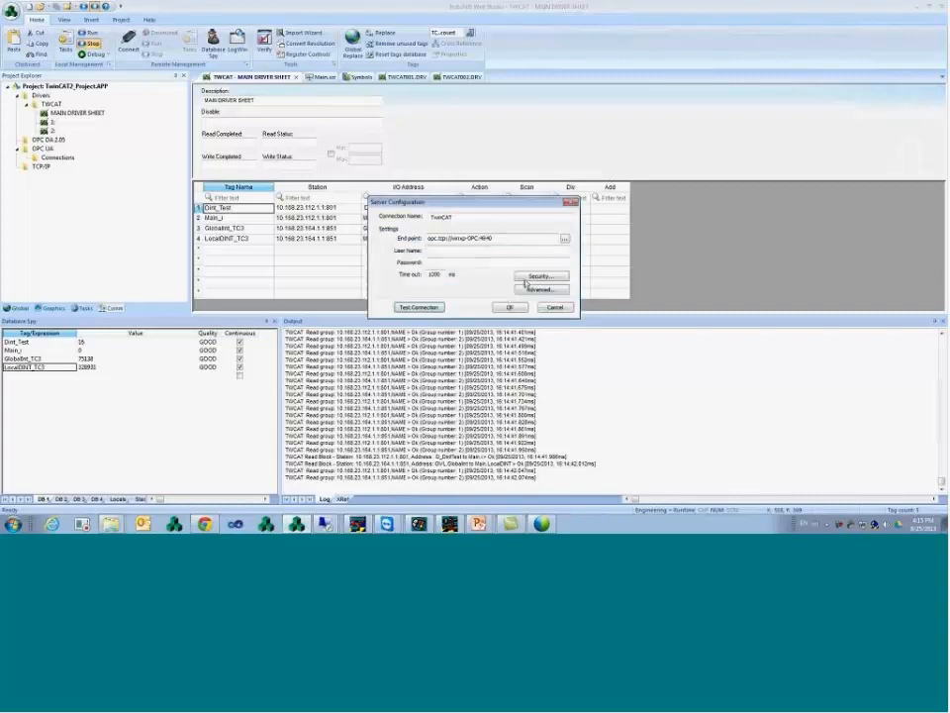
click(511, 309)
click(271, 238)
click(273, 228)
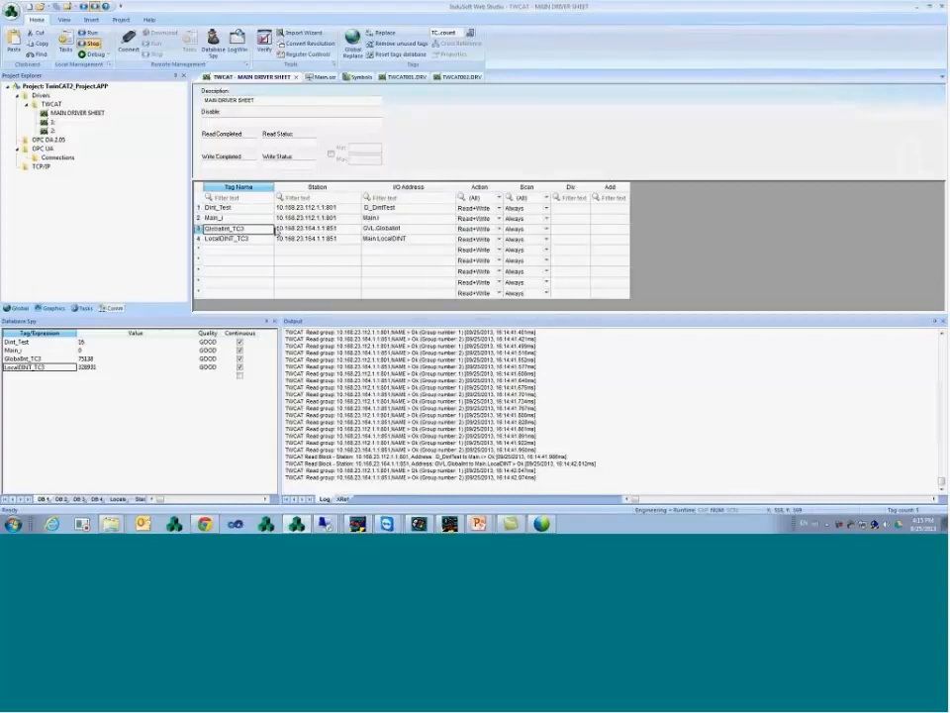
double_click(52, 159)
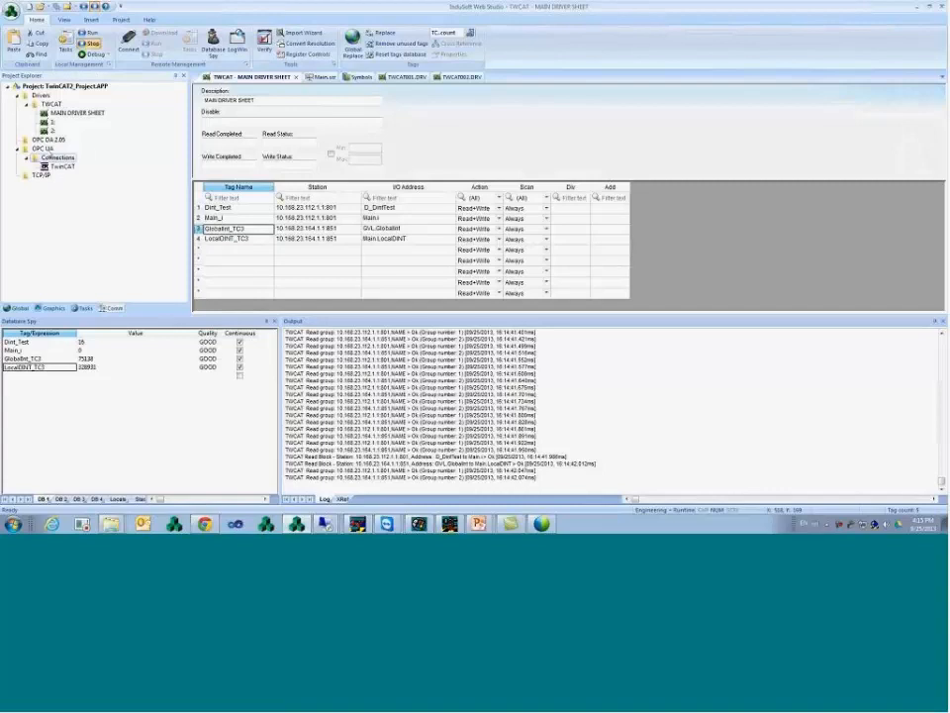
right_click(51, 158)
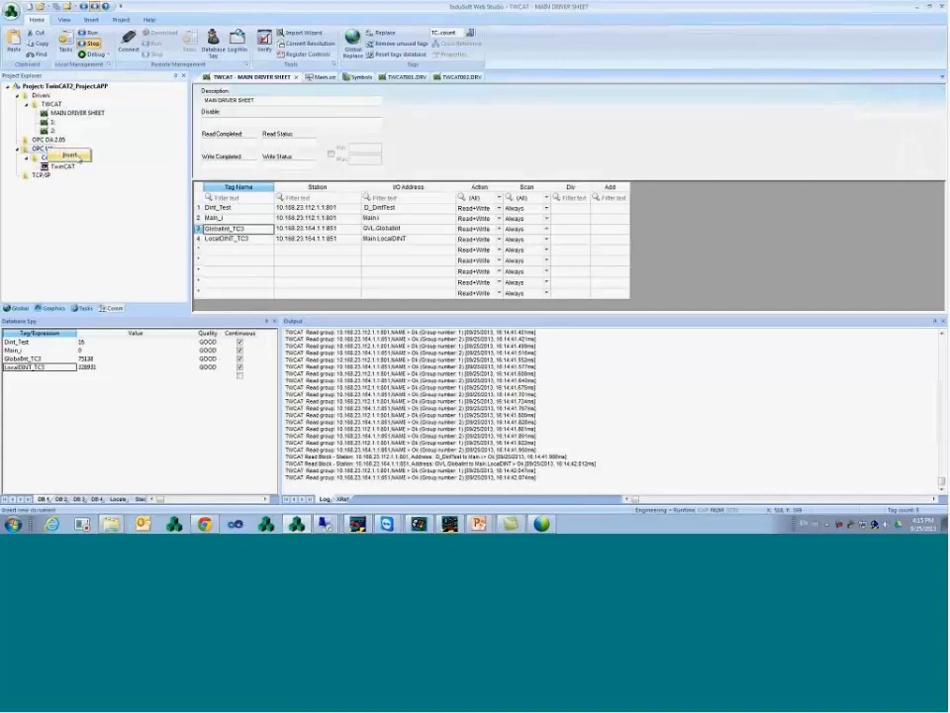
click(69, 154)
- Set the sheet's connection to TwinCAT and map the first row to PLC1's F_UIntTest
click(276, 124)
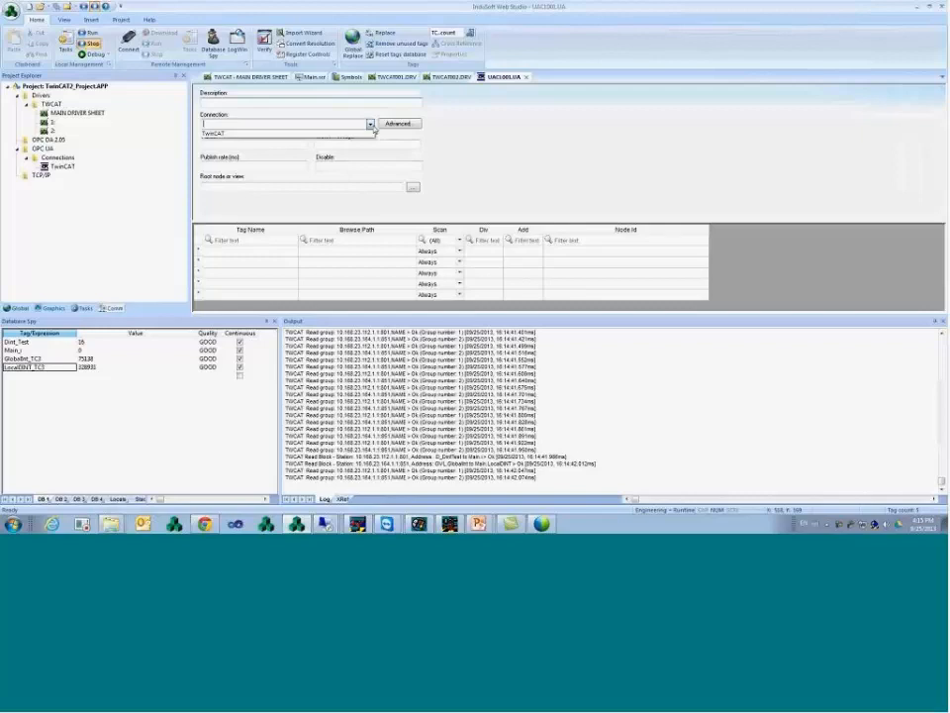
click(277, 133)
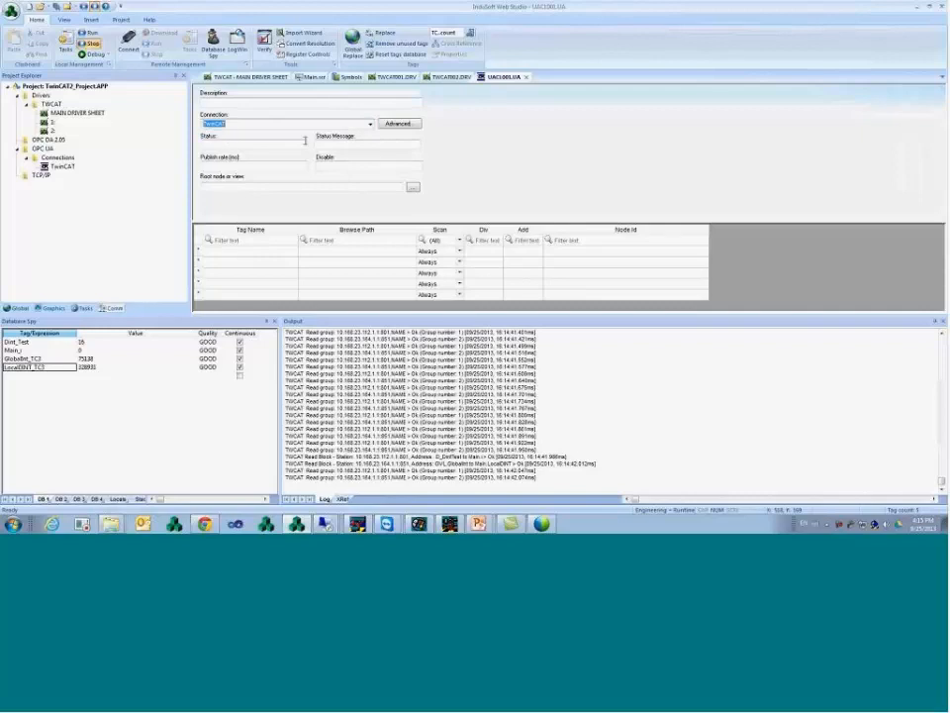
click(287, 253)
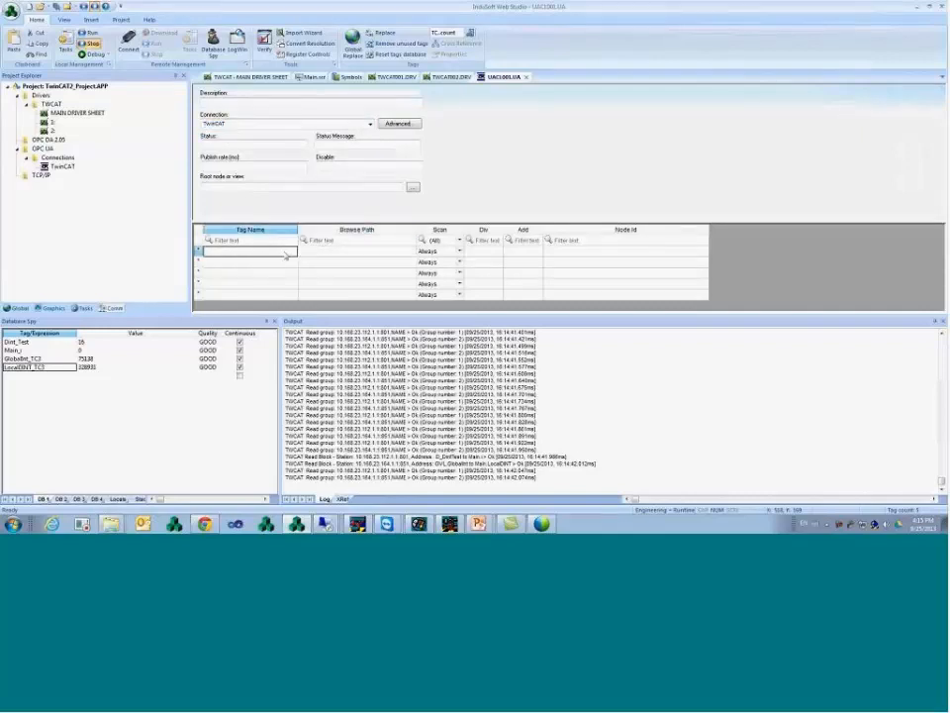
click(339, 255)
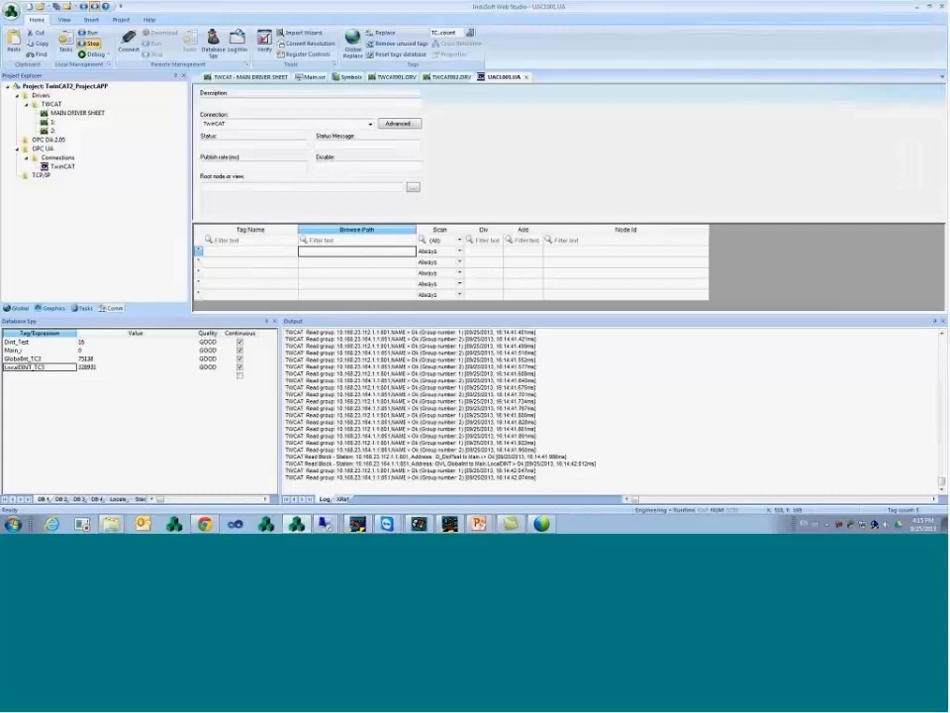
double_click(339, 254)
double_click(351, 164)
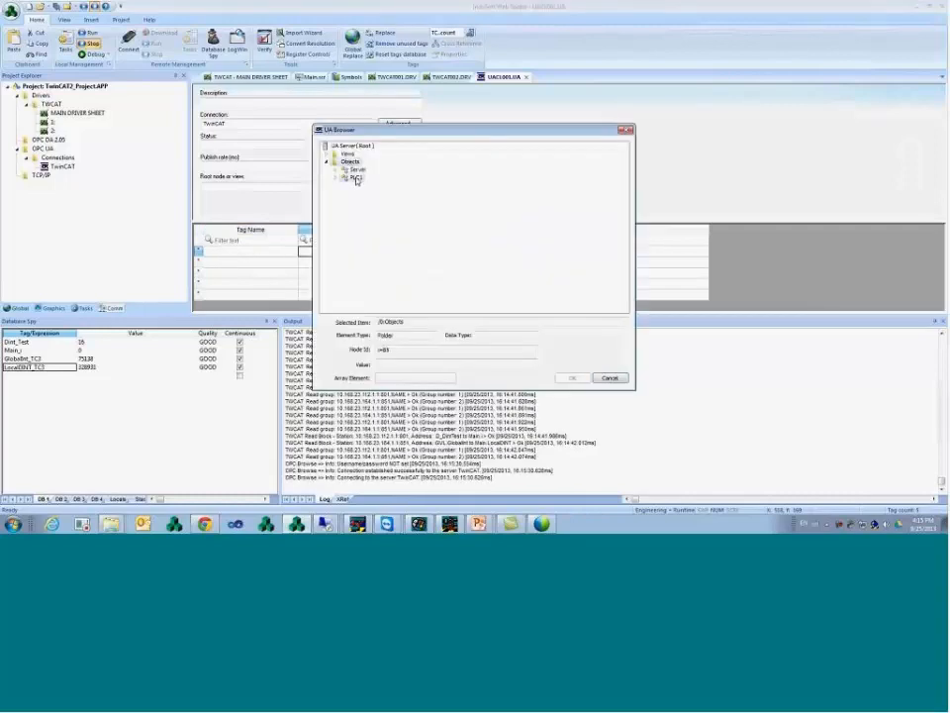
double_click(357, 178)
click(374, 178)
click(373, 186)
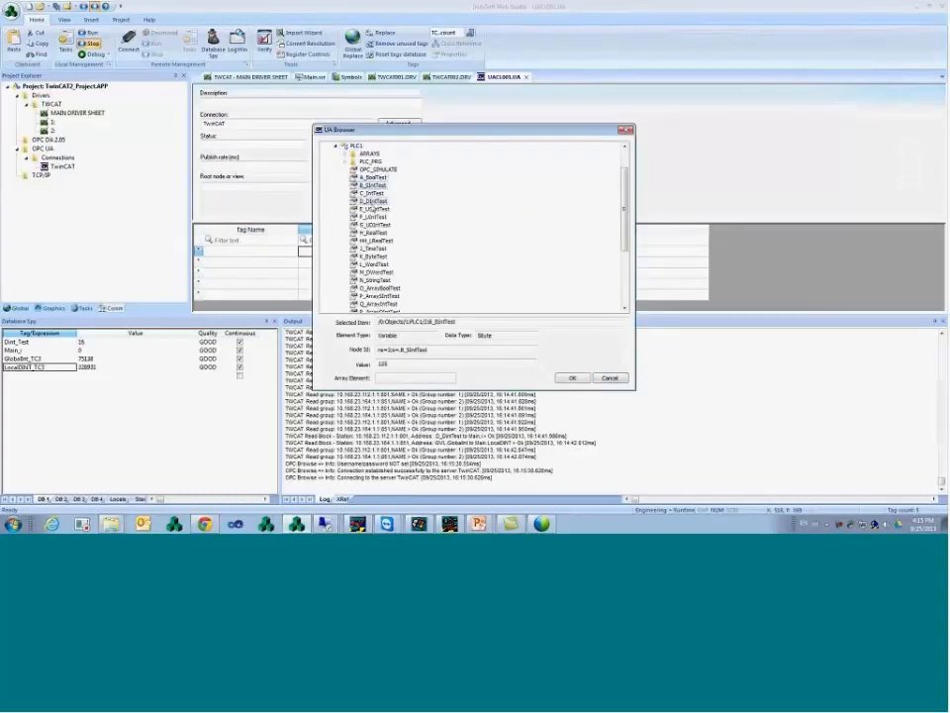
click(374, 202)
click(373, 217)
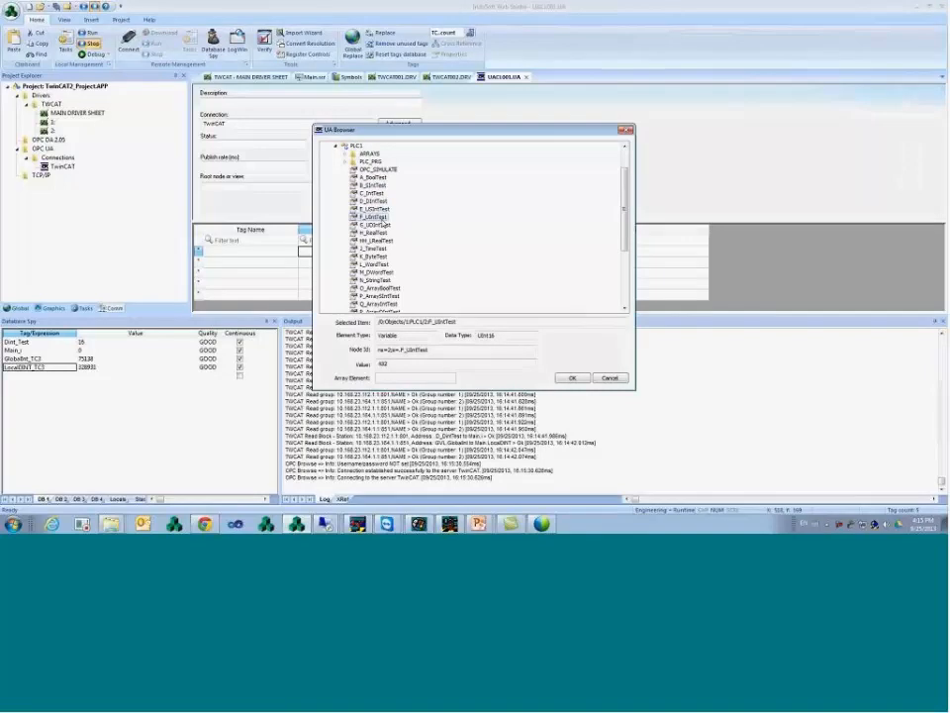
click(395, 366)
click(572, 378)
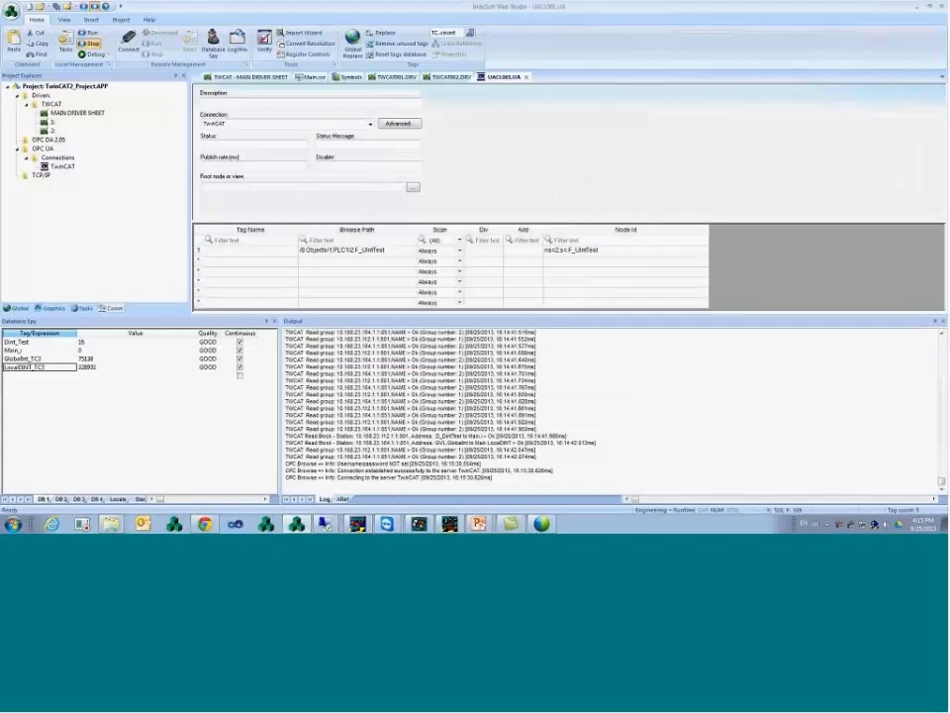
- Map the second row to PLC1's E_USIntTest
double_click(386, 261)
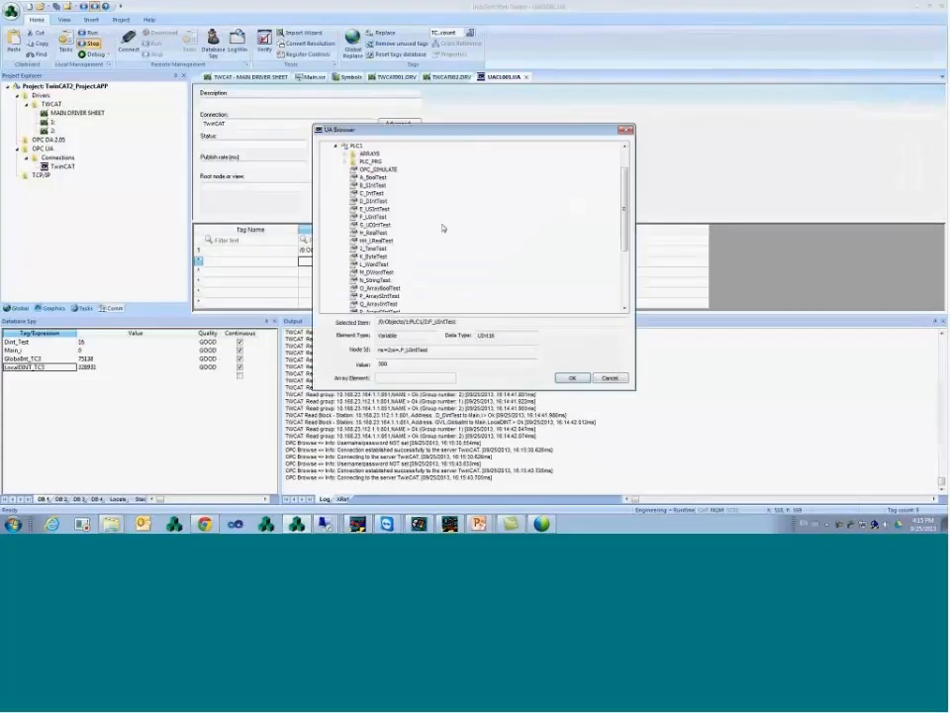
click(374, 209)
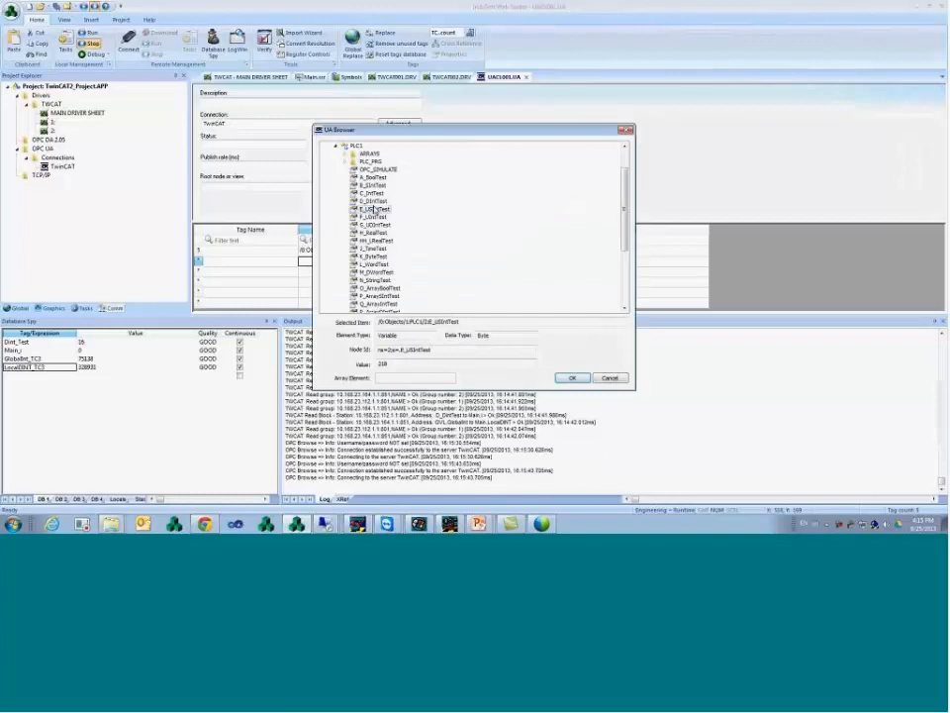
click(575, 378)
click(297, 250)
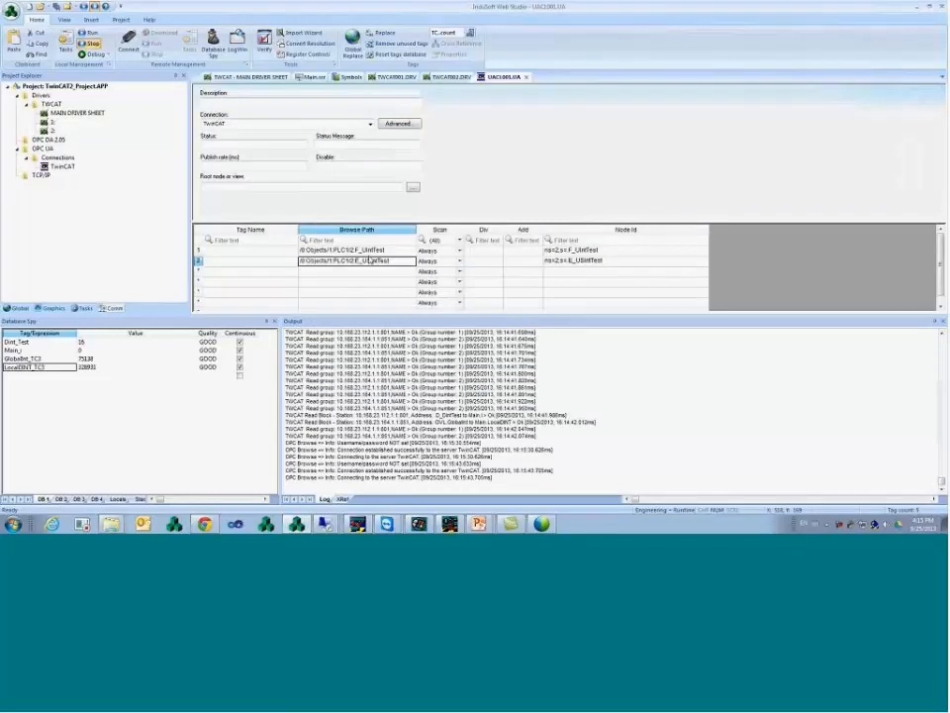
click(294, 250)
- Name the first two tags F_Test and E_Test, creating the new tags
text(F_)
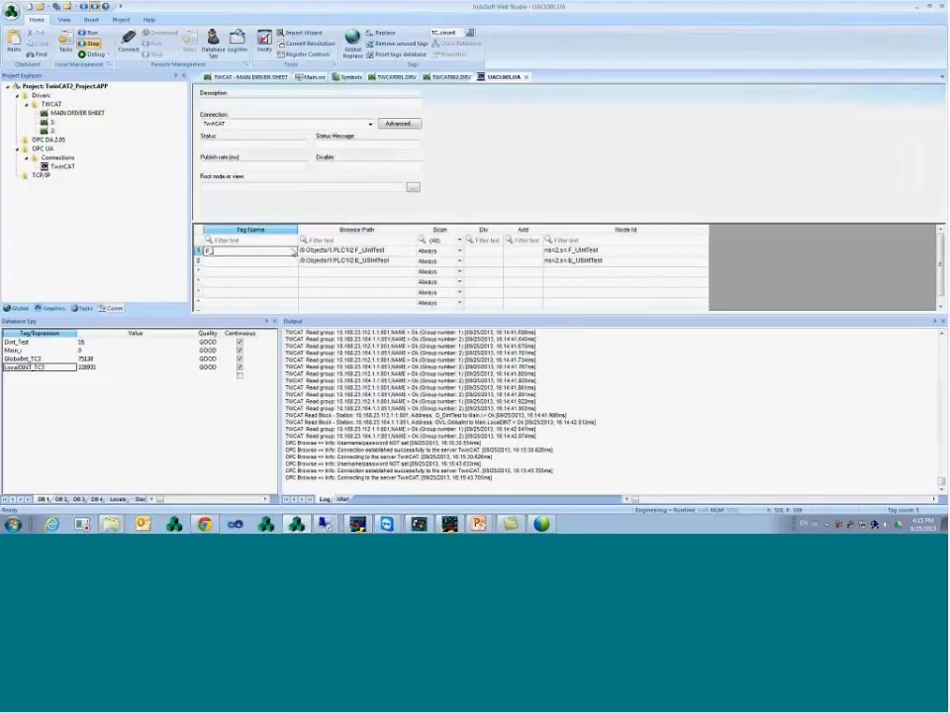
text(Test)
key(Return)
key(Return)
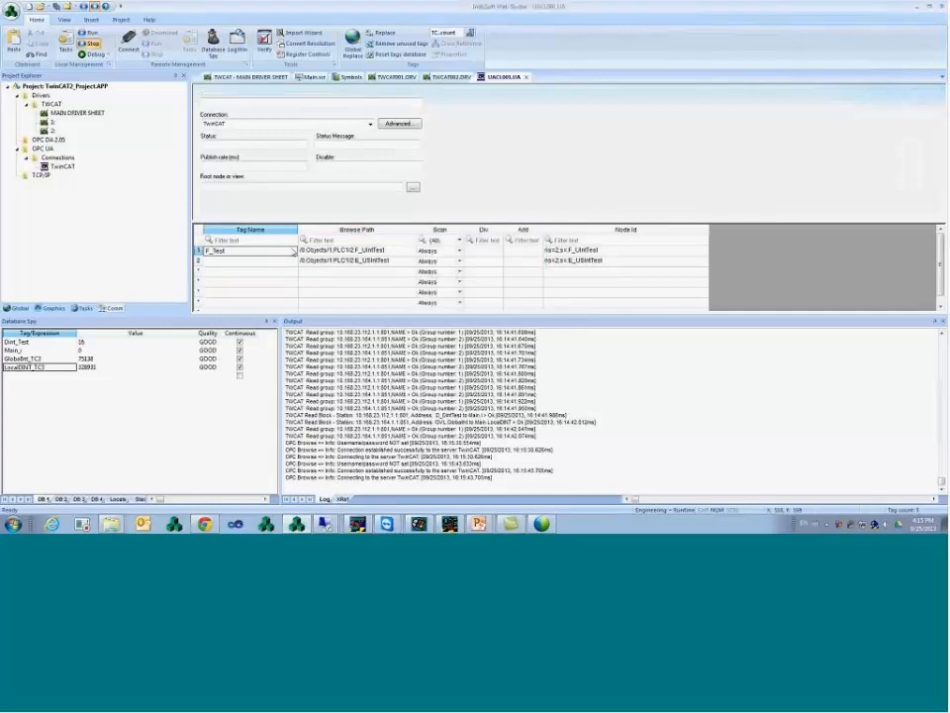
key(Return)
key(Return)
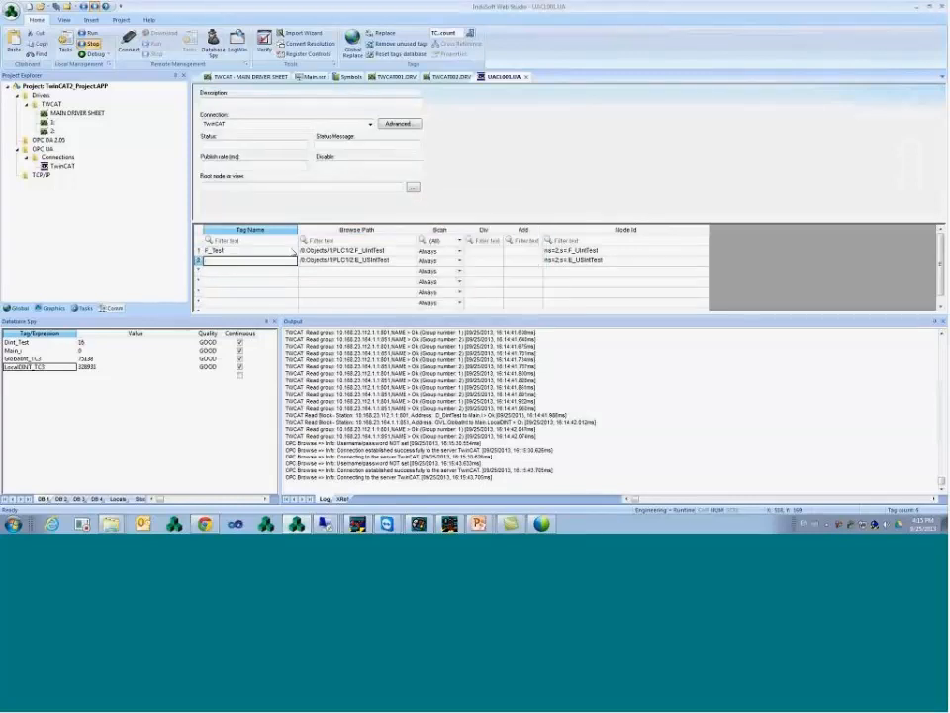
text(E_Test)
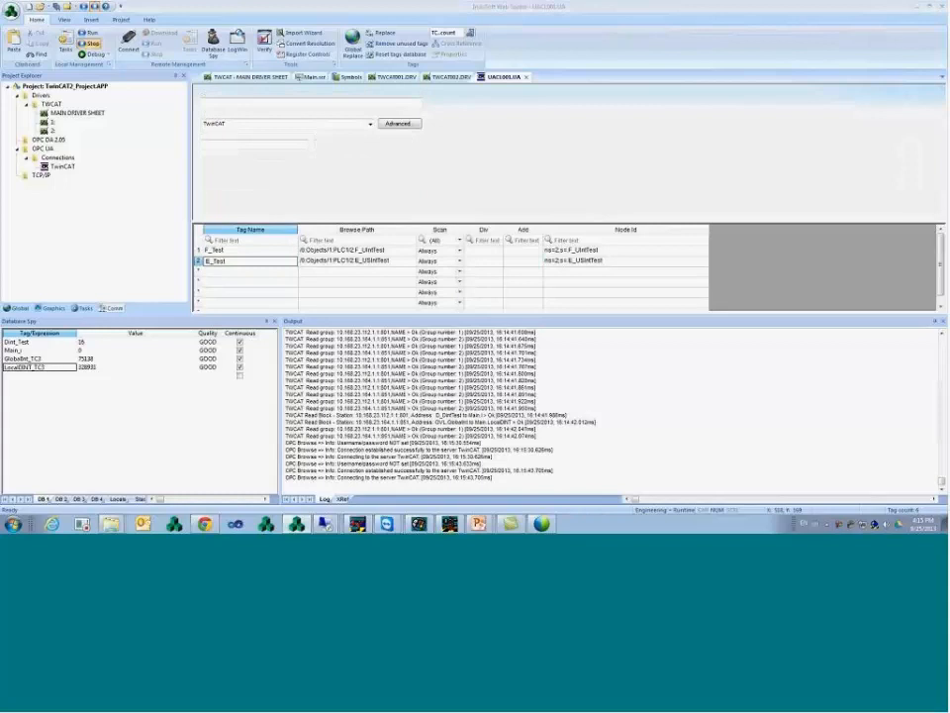
- Map the third row to N_StringTest, name it String_Test, and select the three rows' names and paths
double_click(327, 272)
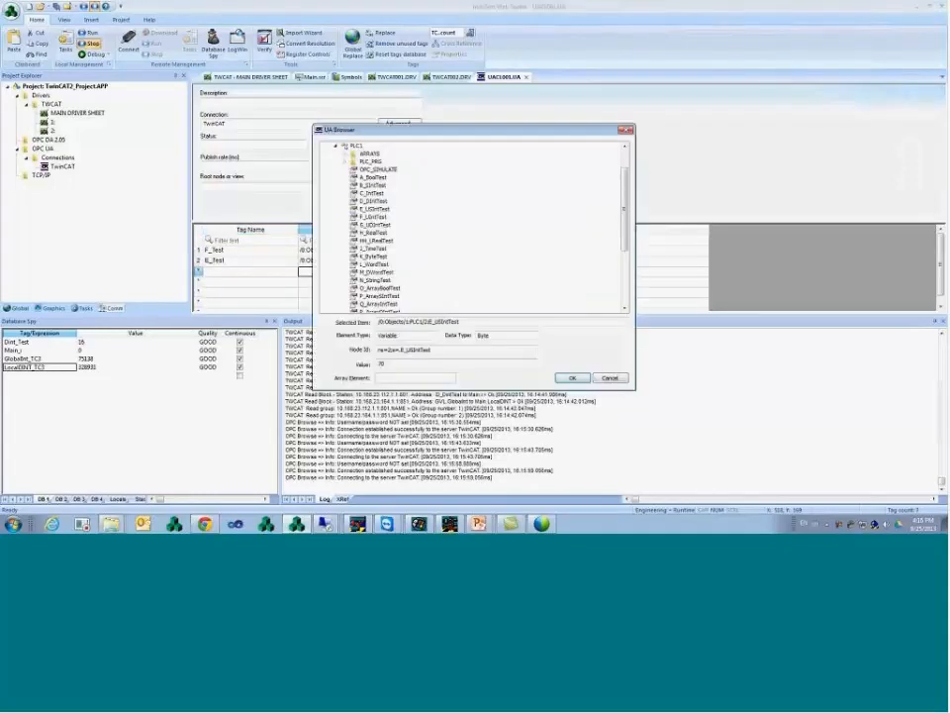
click(375, 280)
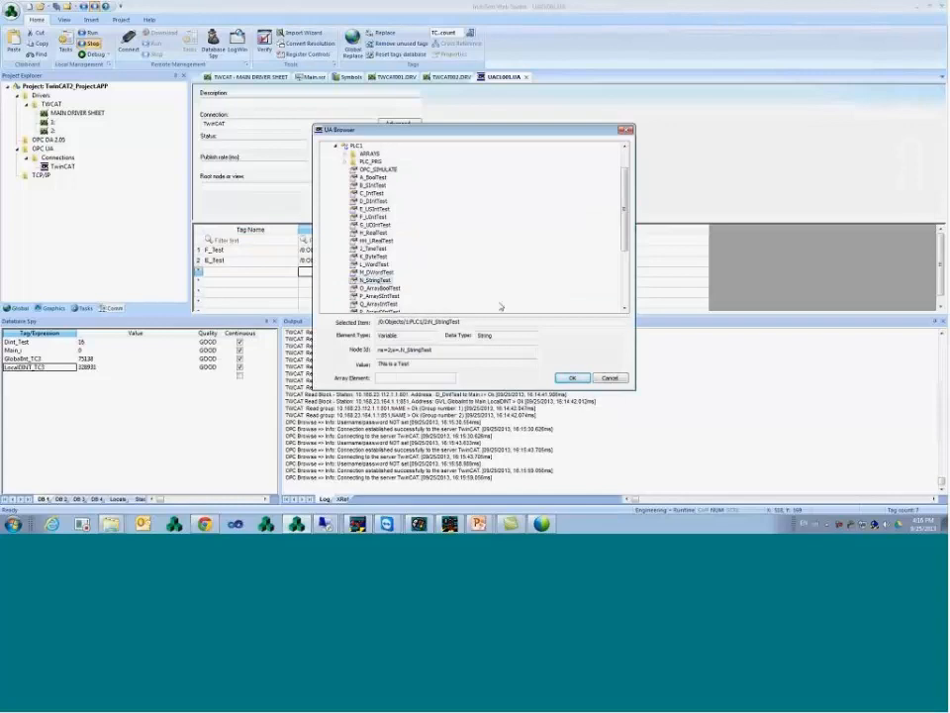
click(572, 378)
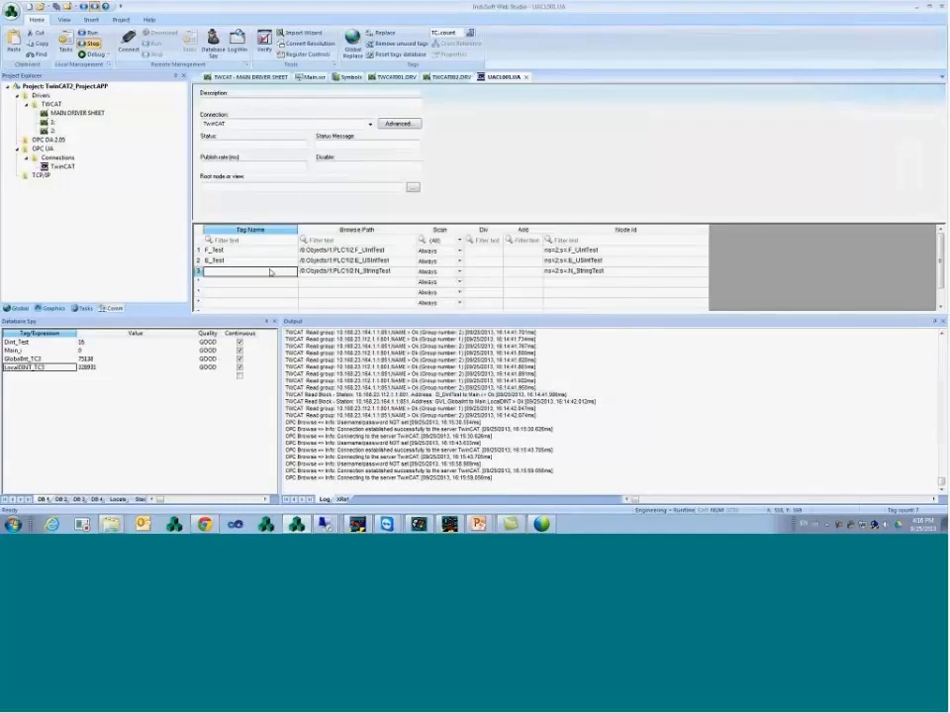
text(String_Test)
key(Return)
key(Return)
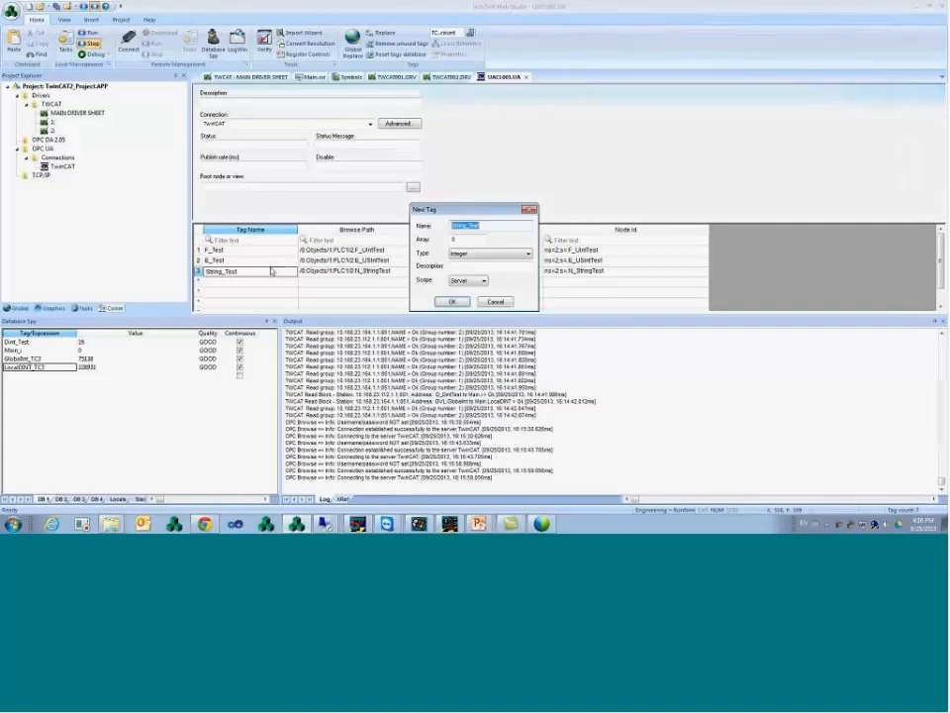
key(Return)
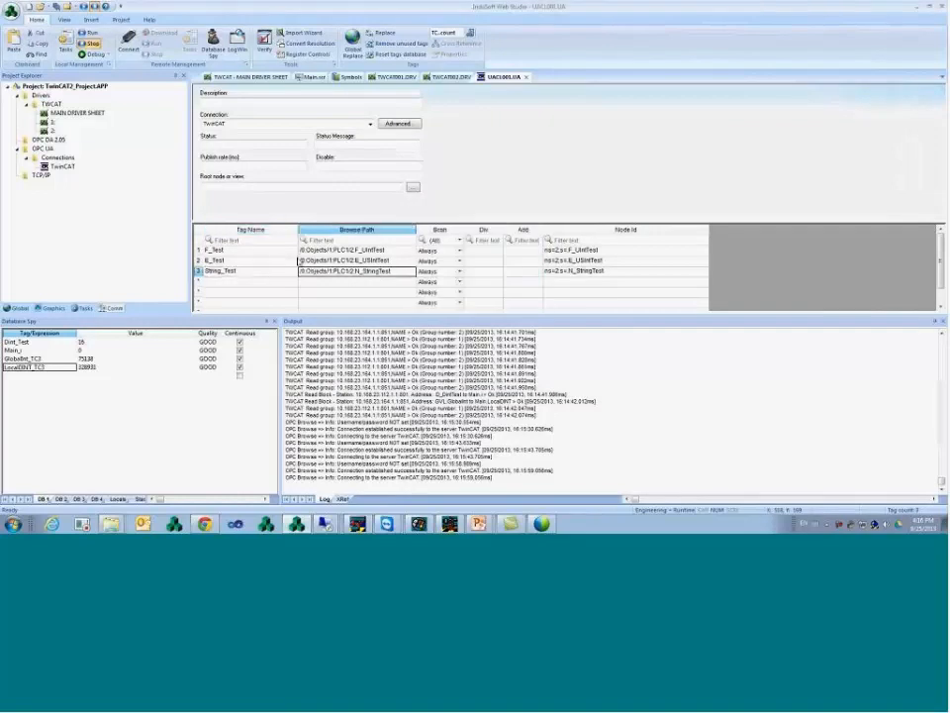
drag(332, 255, 340, 268)
click(354, 271)
drag(269, 251, 265, 271)
drag(365, 251, 383, 272)
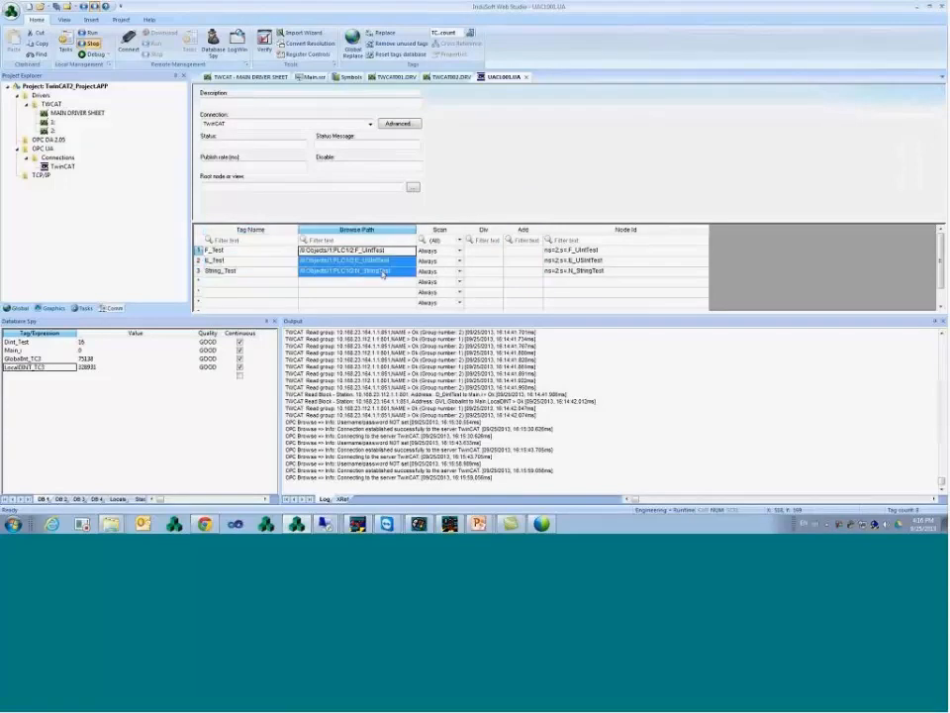
- Save the UAC1001.UA worksheet
right_click(503, 80)
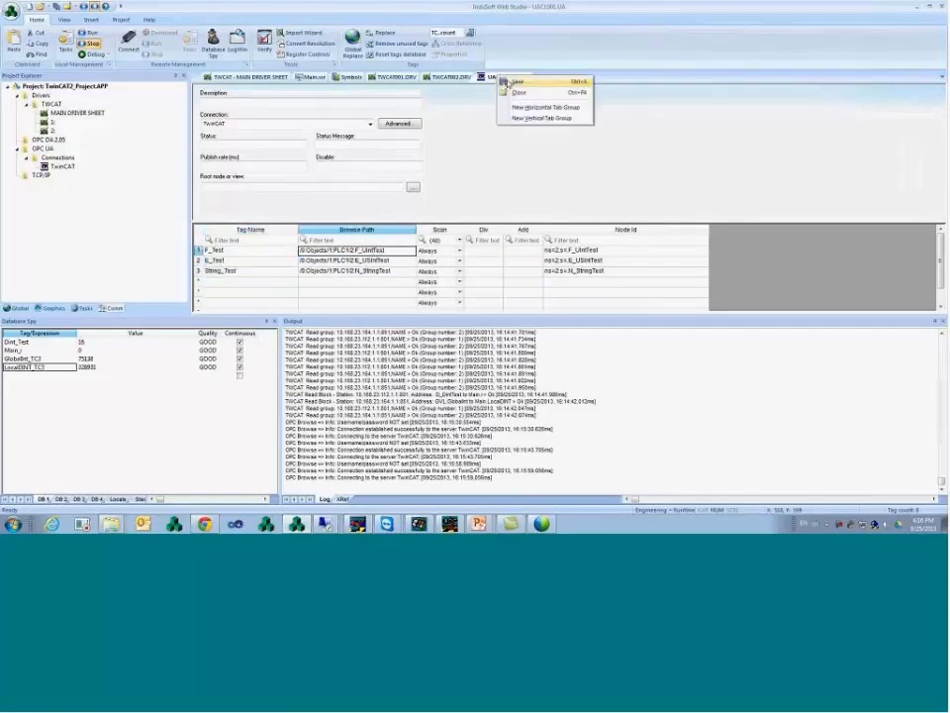
click(517, 81)
click(510, 271)
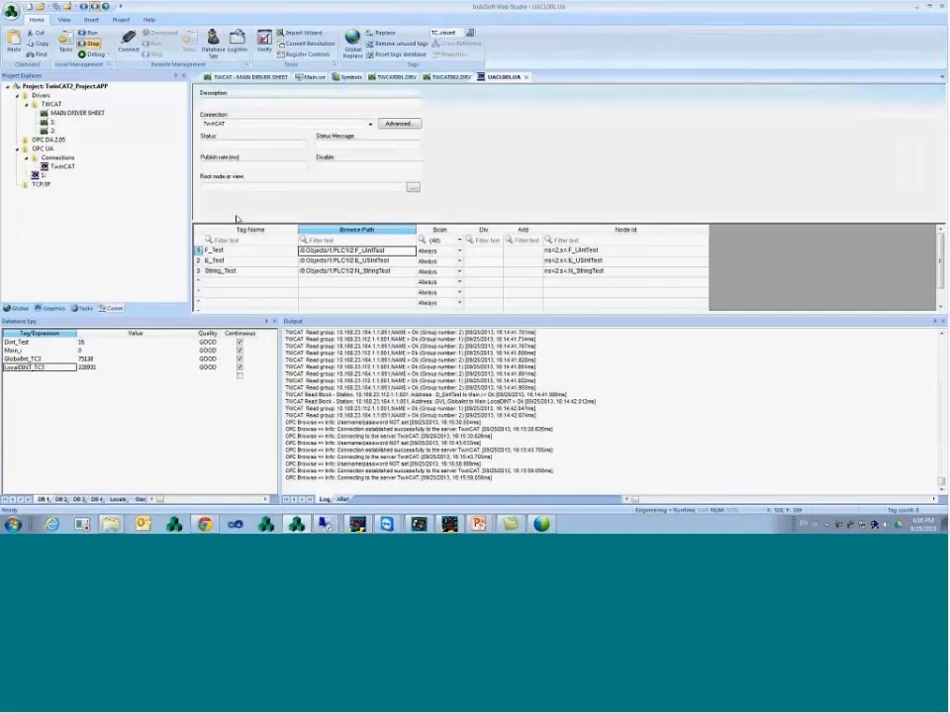
- Start the OPC UA Client Runtime task
click(65, 42)
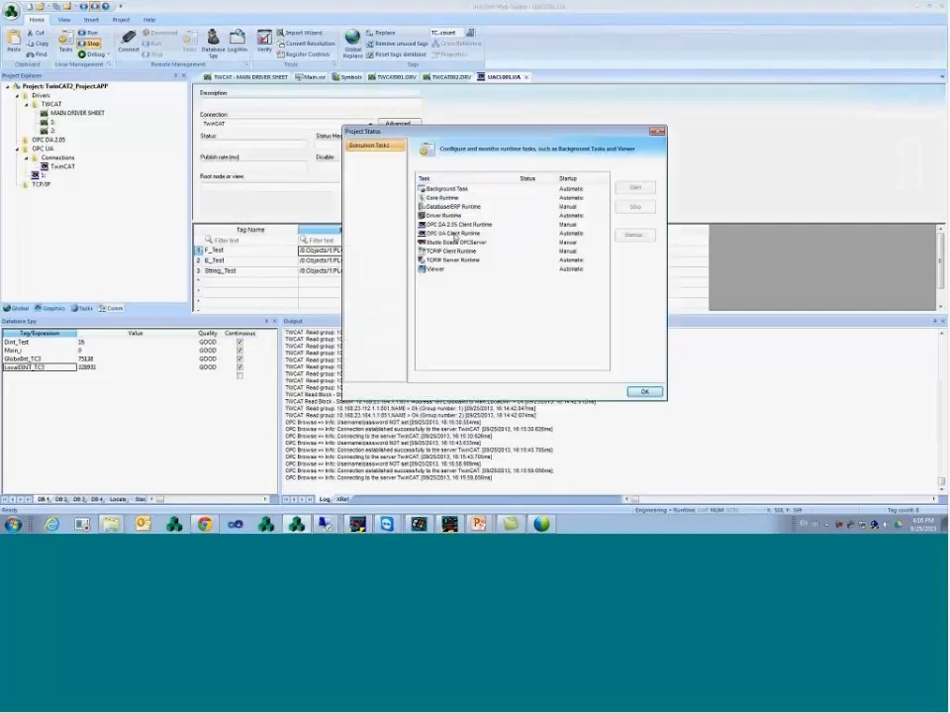
click(455, 235)
click(635, 187)
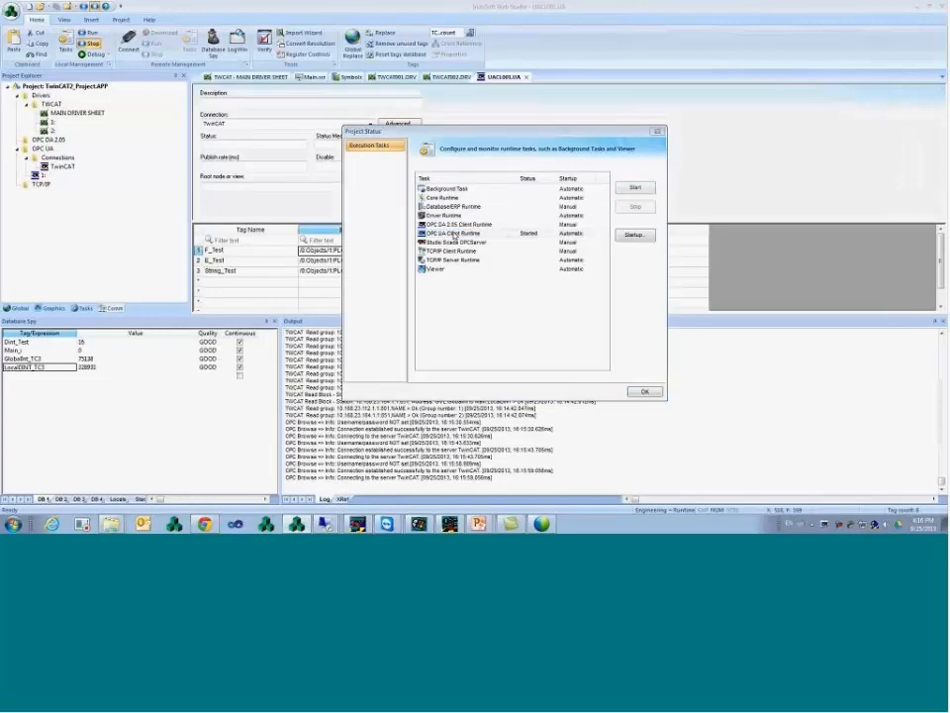
click(652, 393)
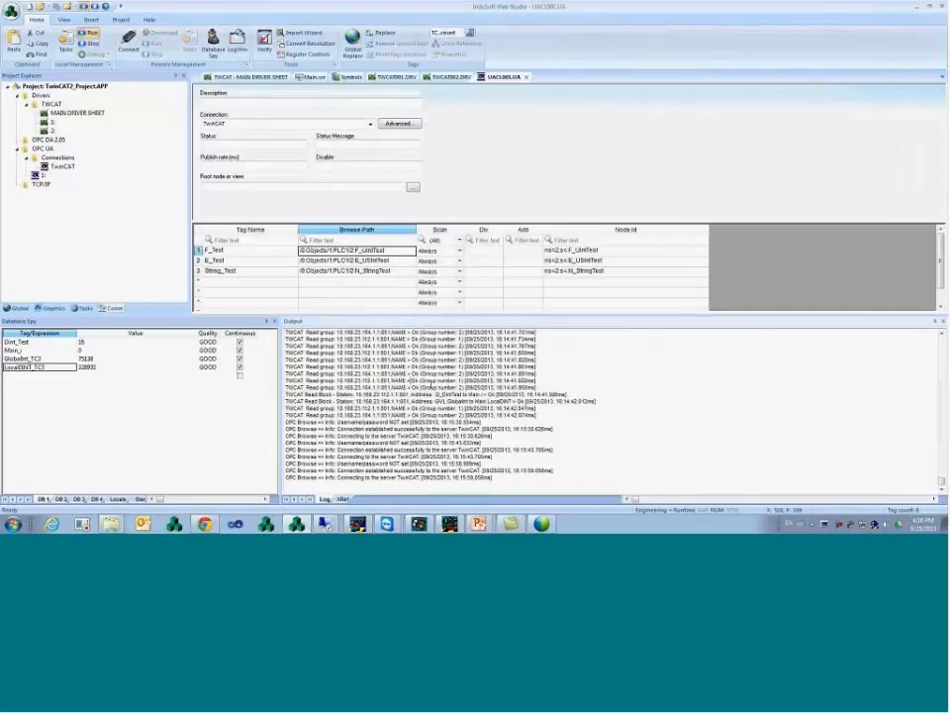
- Paste F_Test, E_Test and String_Test into Database Spy and check their live values
drag(263, 256, 275, 269)
key(ctrl+c)
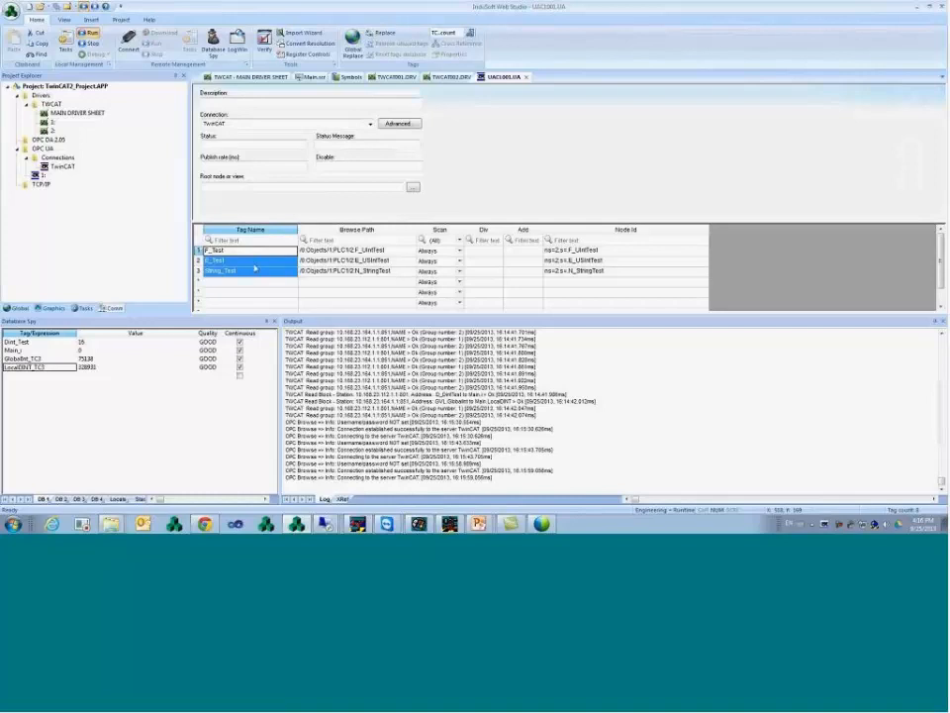
click(61, 376)
key(ctrl+v)
click(93, 376)
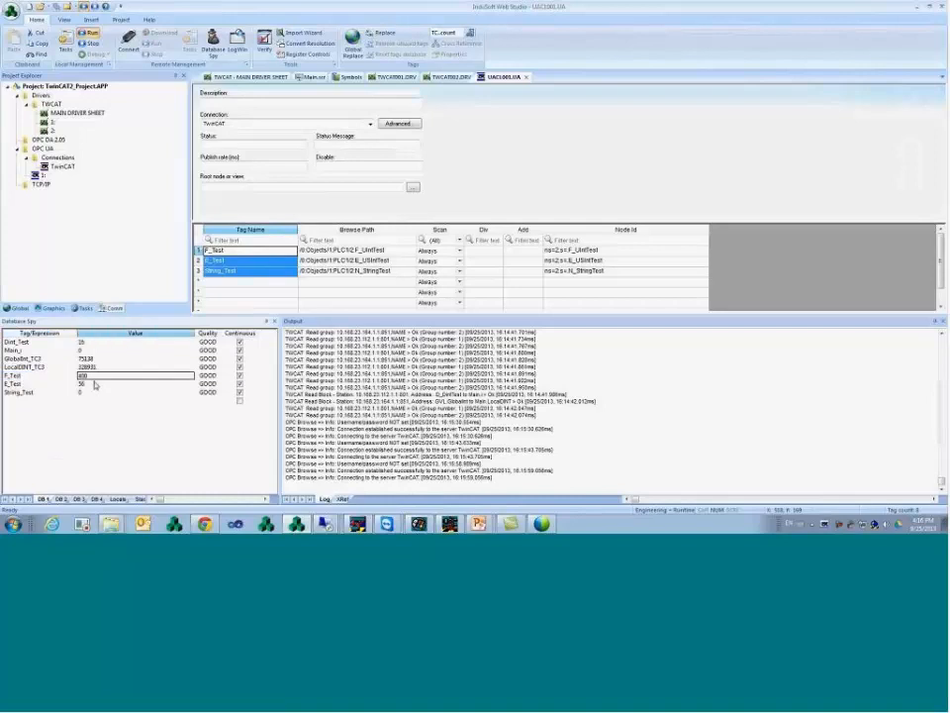
click(93, 383)
click(84, 377)
drag(61, 376, 96, 385)
click(97, 386)
click(102, 378)
click(103, 385)
- On Main.scr, relink the copied LocalDINT_TC3 label to F_Test and caption it F_Test
click(249, 77)
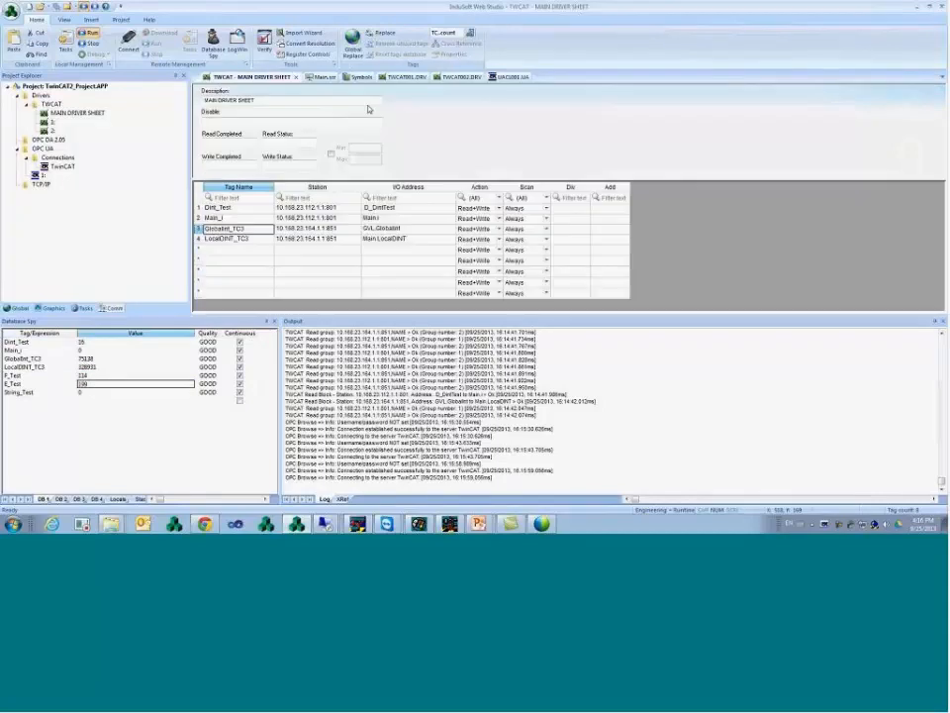
click(315, 79)
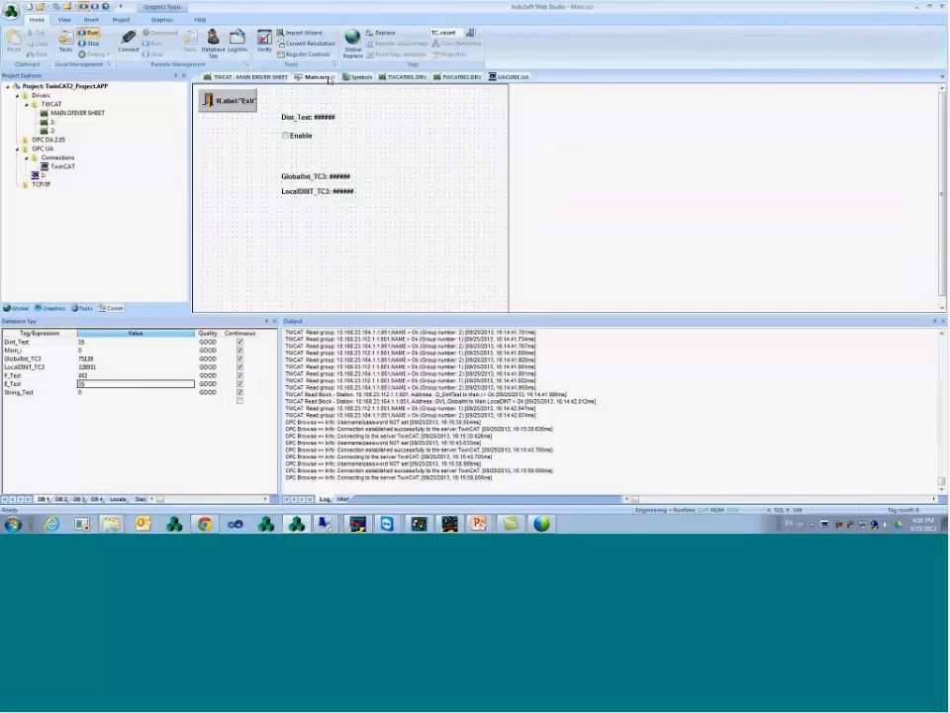
double_click(326, 226)
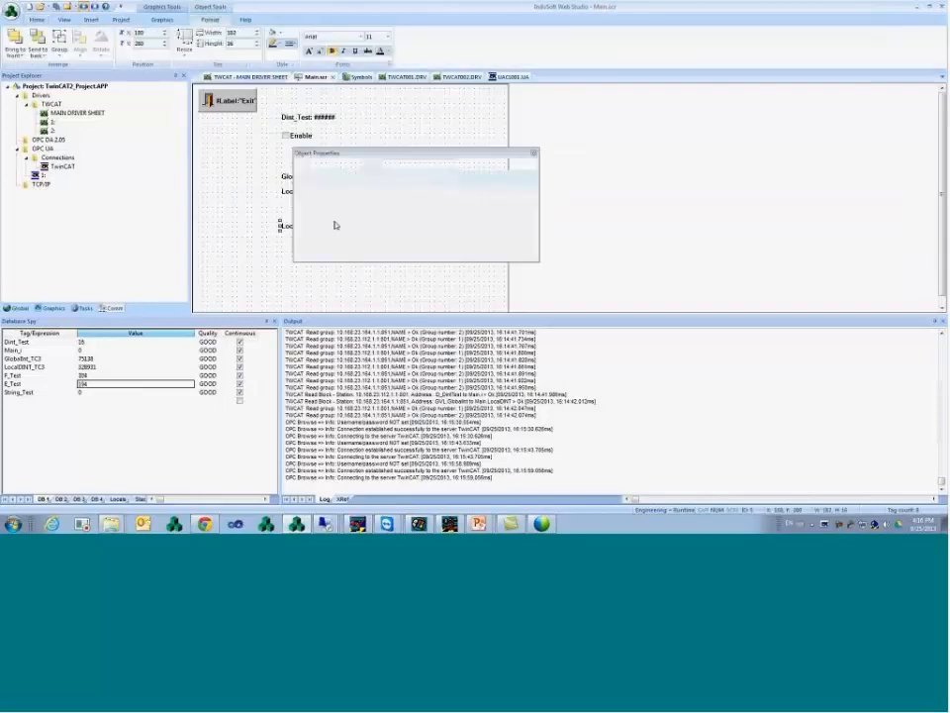
drag(454, 178, 337, 186)
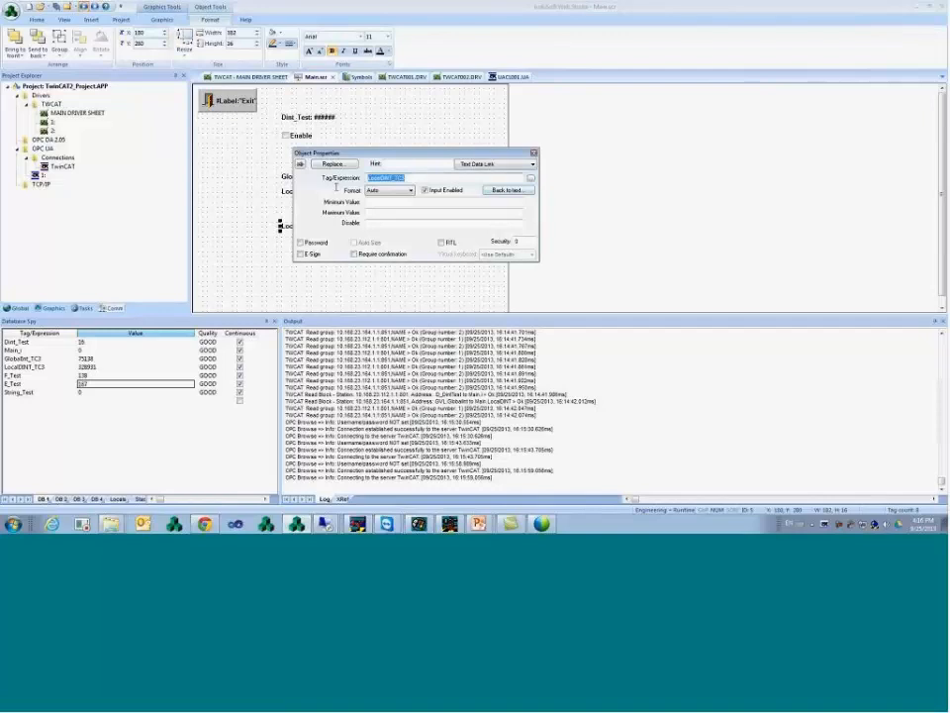
text(F_Test)
click(516, 192)
drag(382, 186, 308, 185)
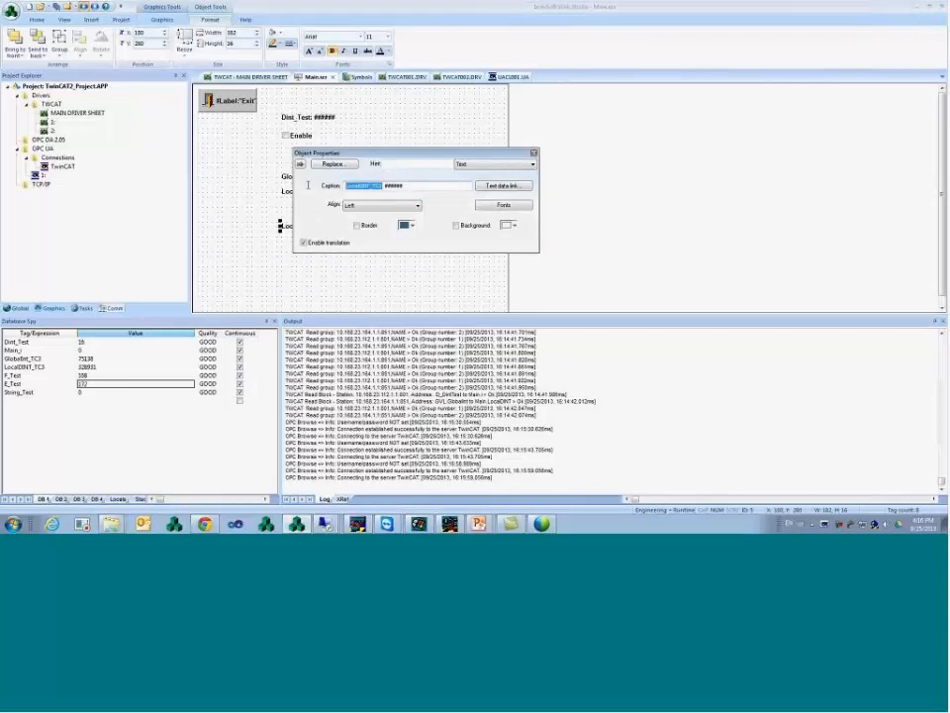
text(F_Test)
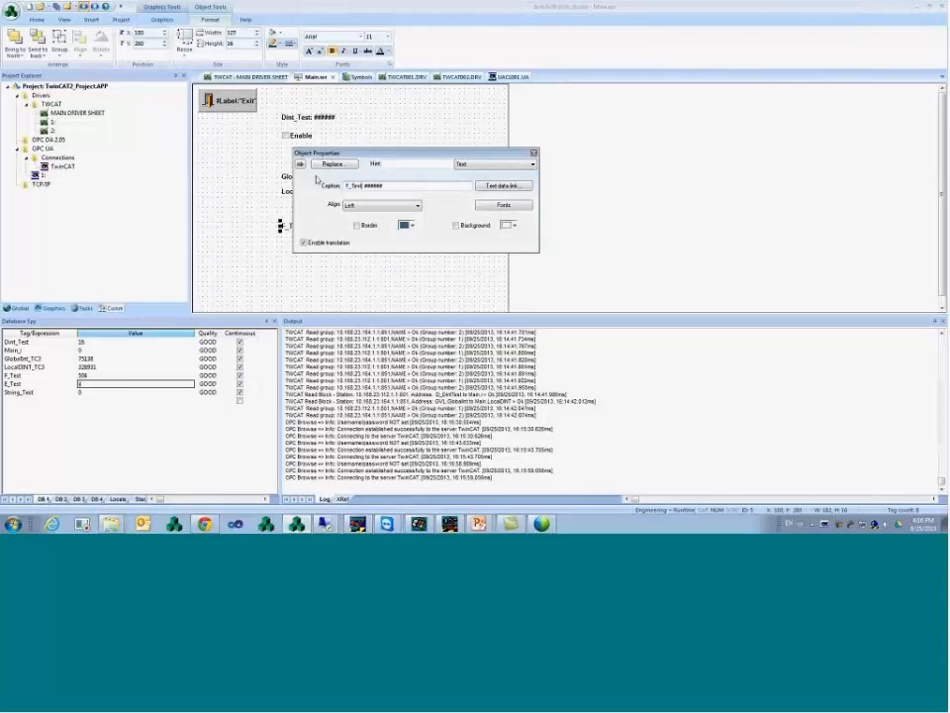
drag(463, 155, 505, 84)
- Duplicate the label as 'String:' linked to the String_Test tag
drag(325, 229, 323, 242)
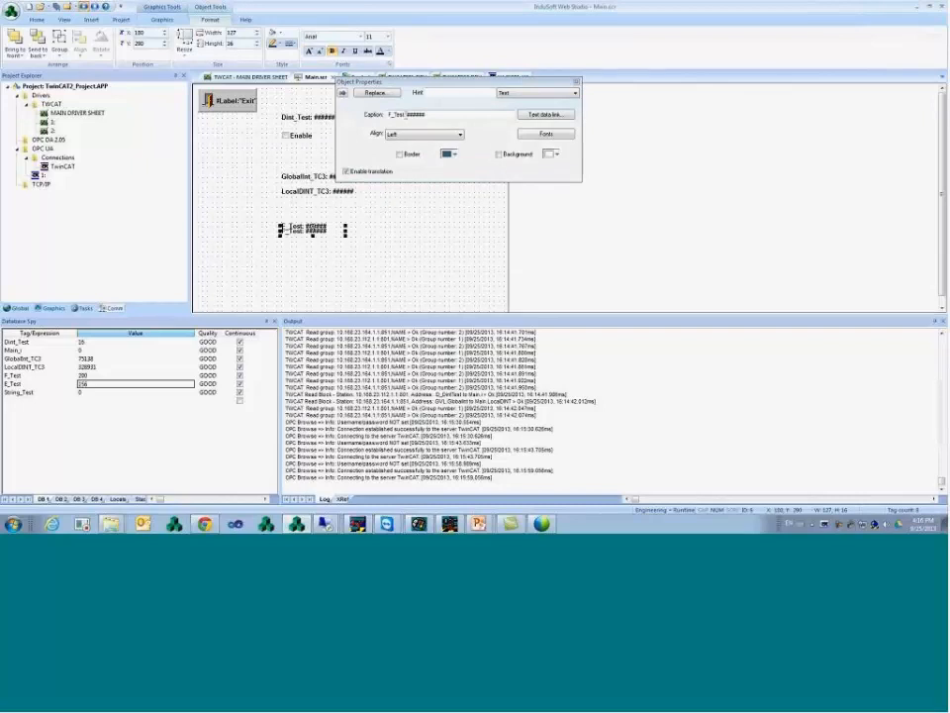
drag(405, 115, 276, 126)
text(String:)
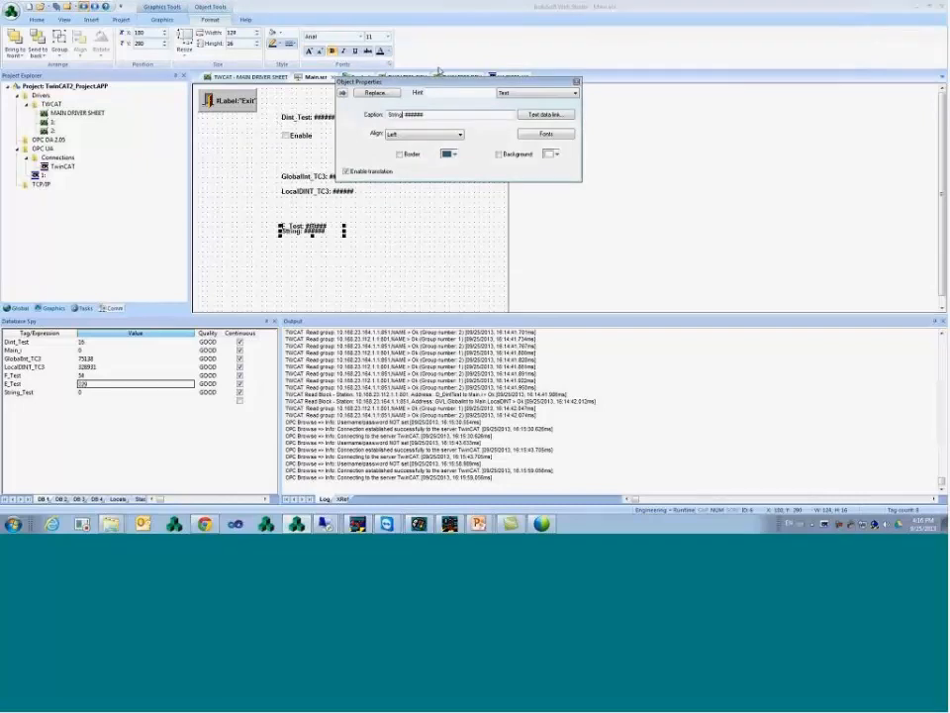
click(525, 115)
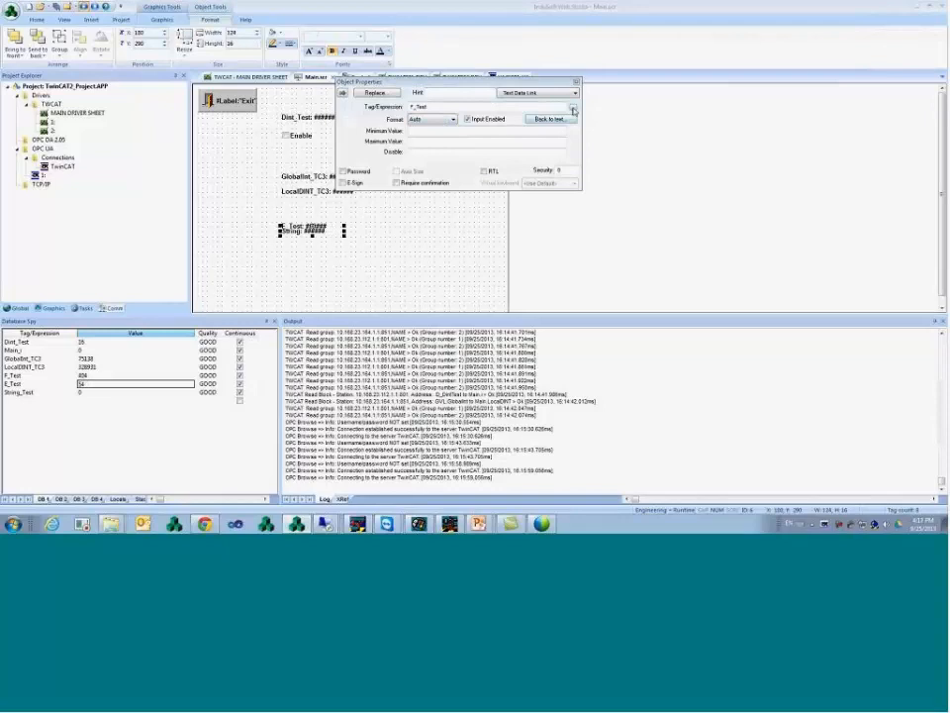
double_click(440, 108)
click(404, 124)
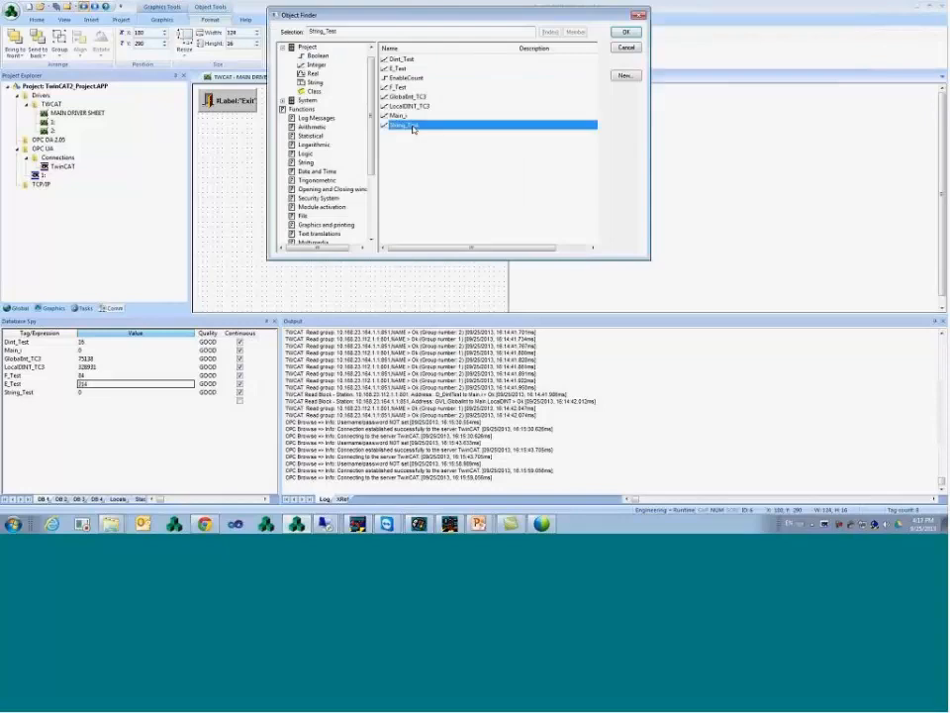
click(626, 32)
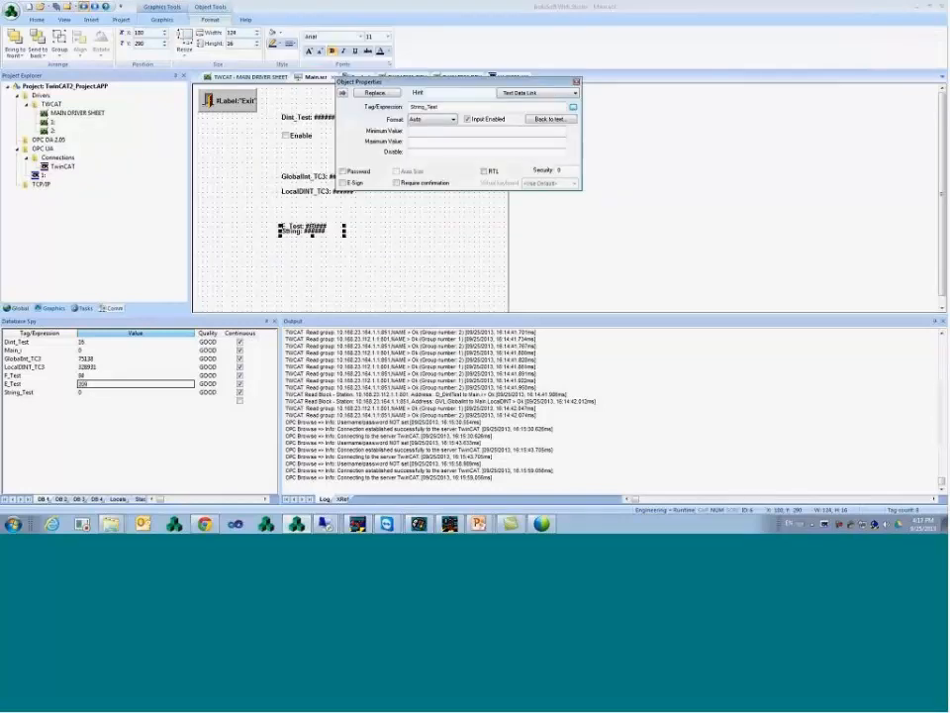
- Change String_Test's data type to String in the project tags datasheet
click(17, 308)
click(25, 95)
double_click(60, 103)
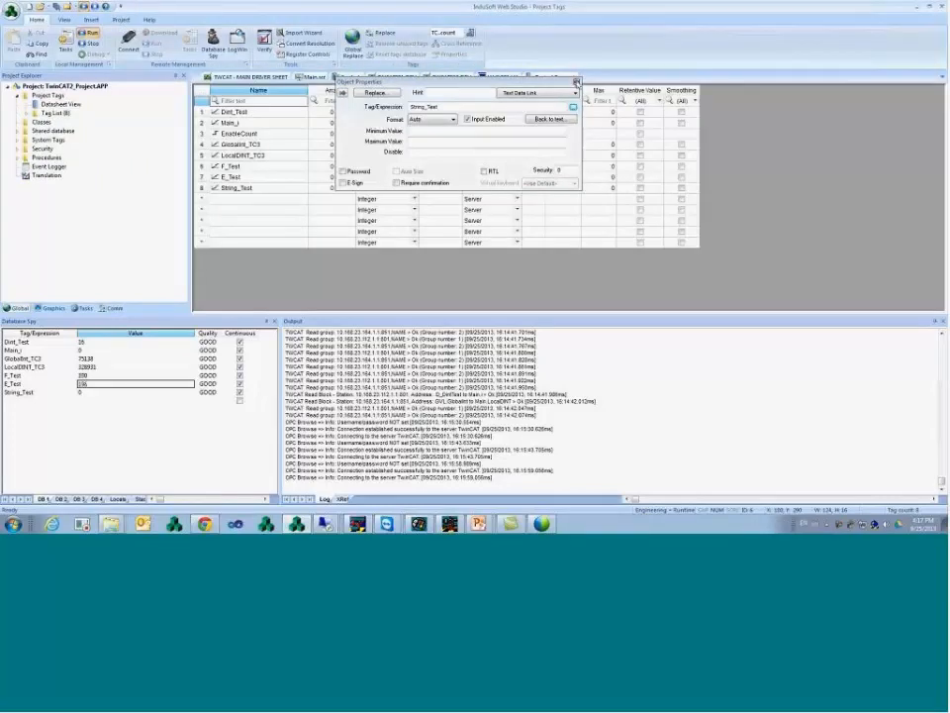
click(577, 82)
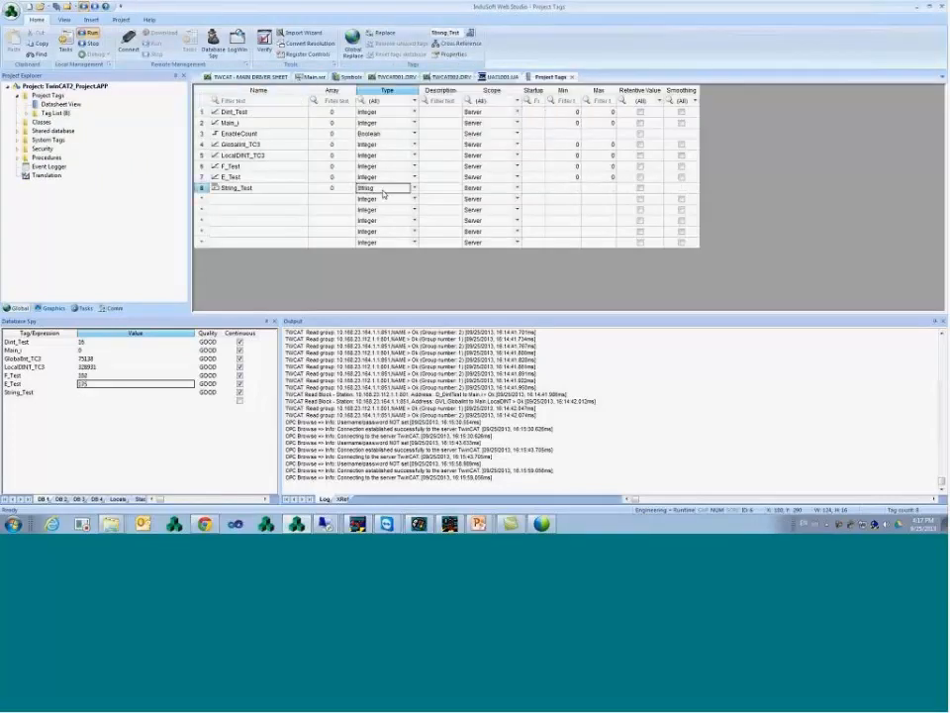
click(571, 76)
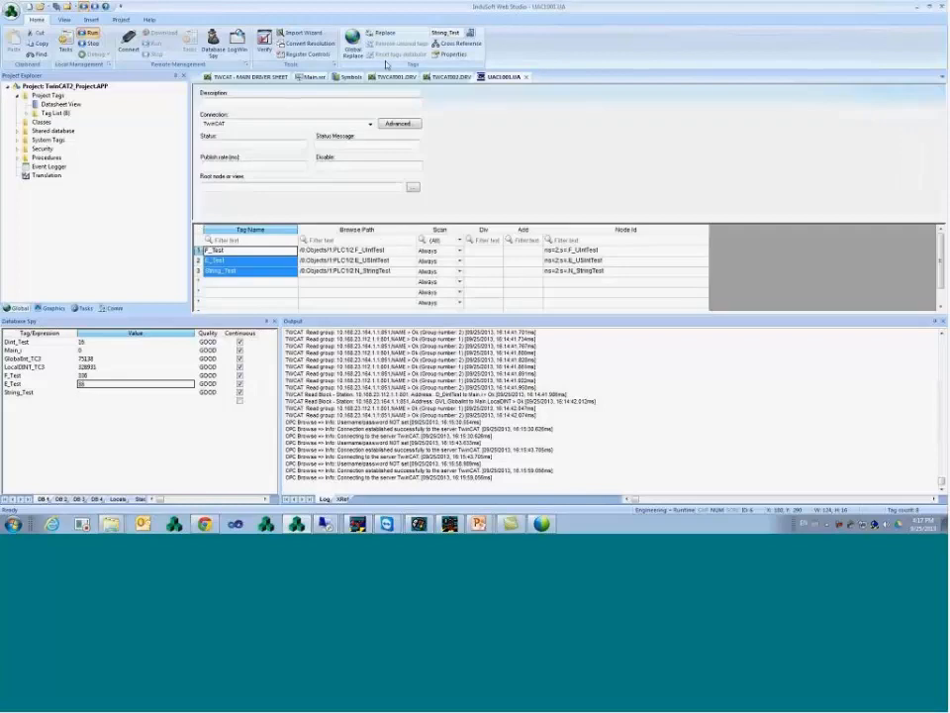
- Place F_Test above the String label and make the String label display-only with Auto Size
click(311, 78)
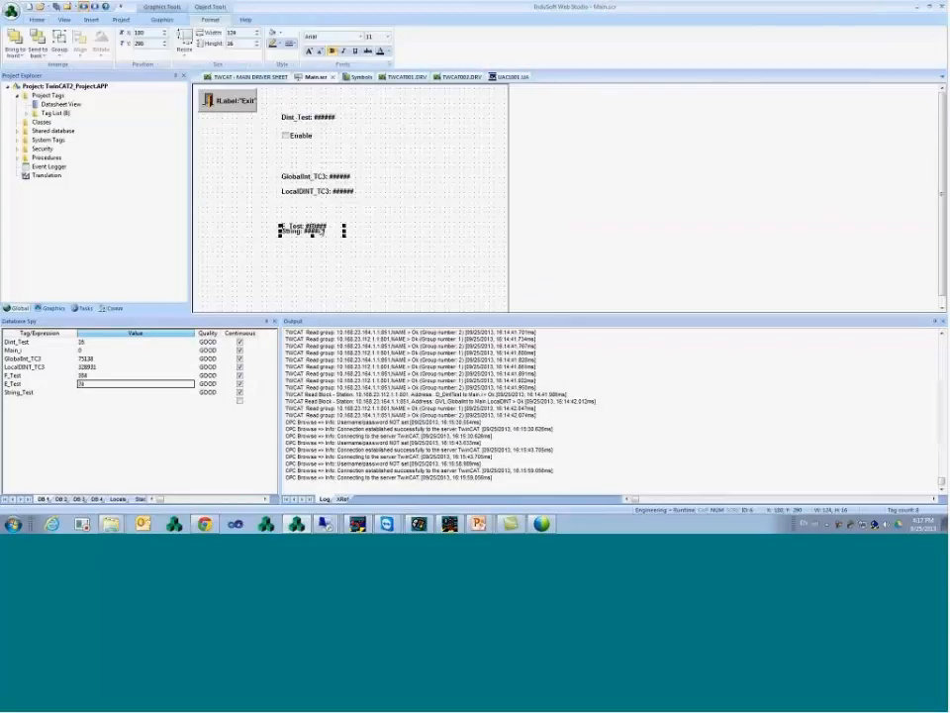
drag(320, 231, 320, 218)
double_click(315, 231)
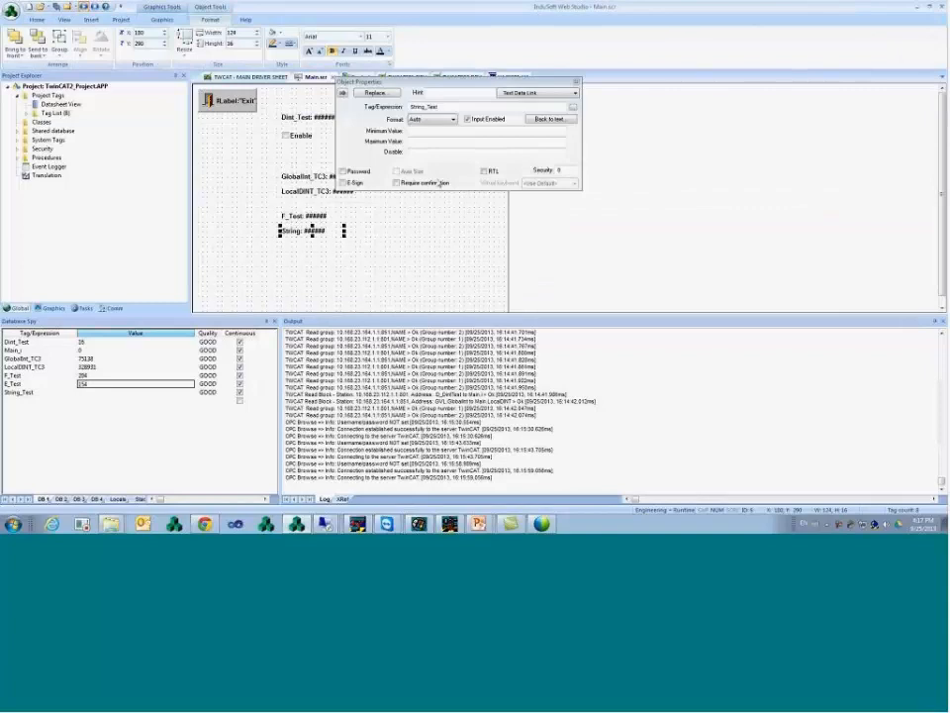
click(467, 118)
click(422, 174)
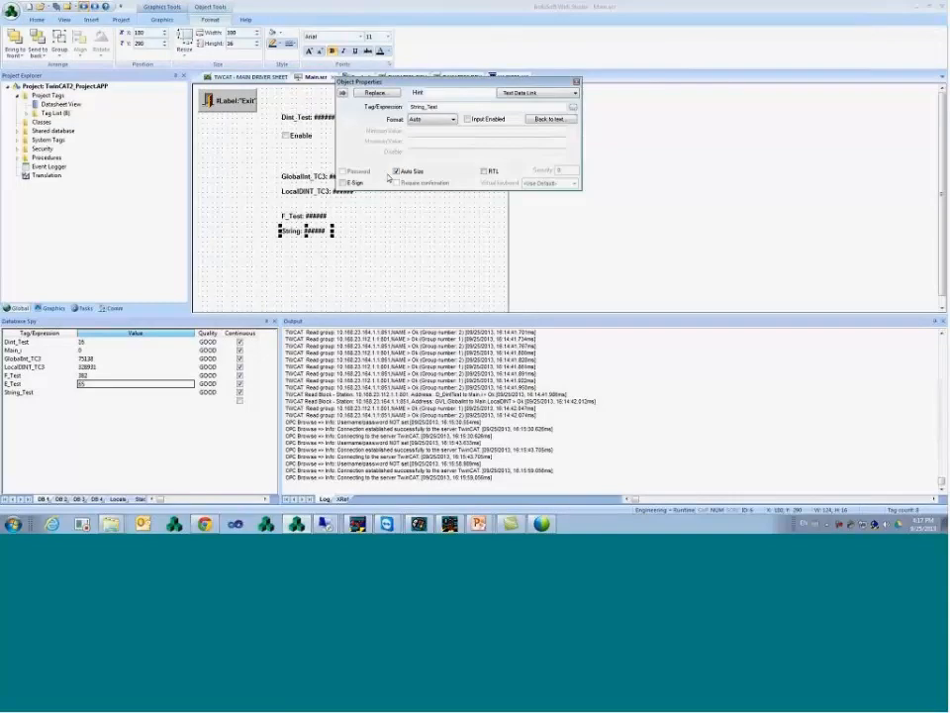
click(377, 235)
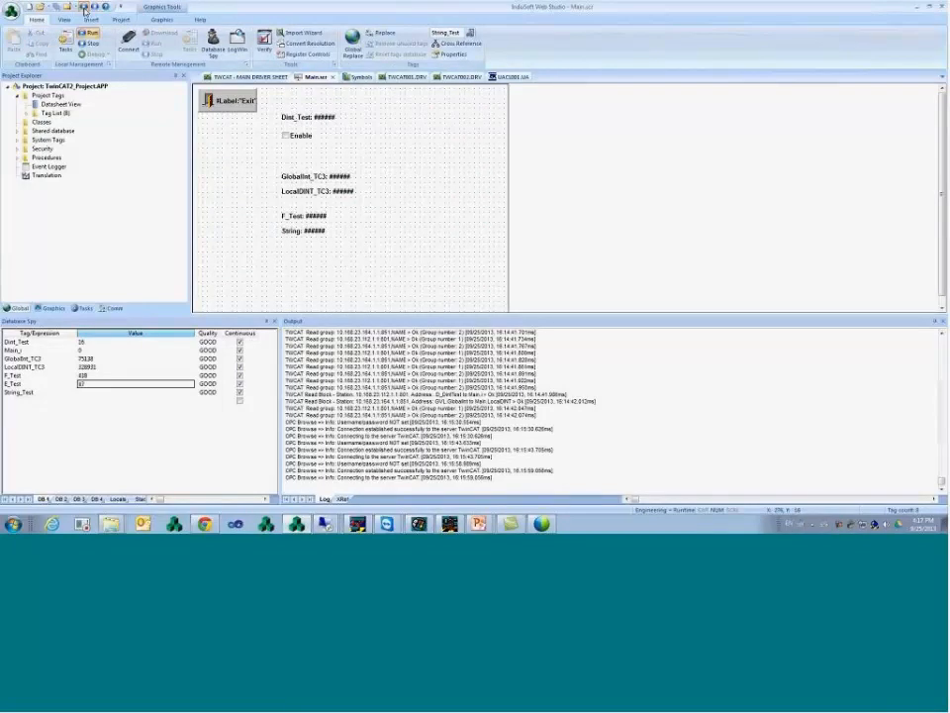
- Move the running viewer aside and bring the Main.scr editor back to the front
click(84, 10)
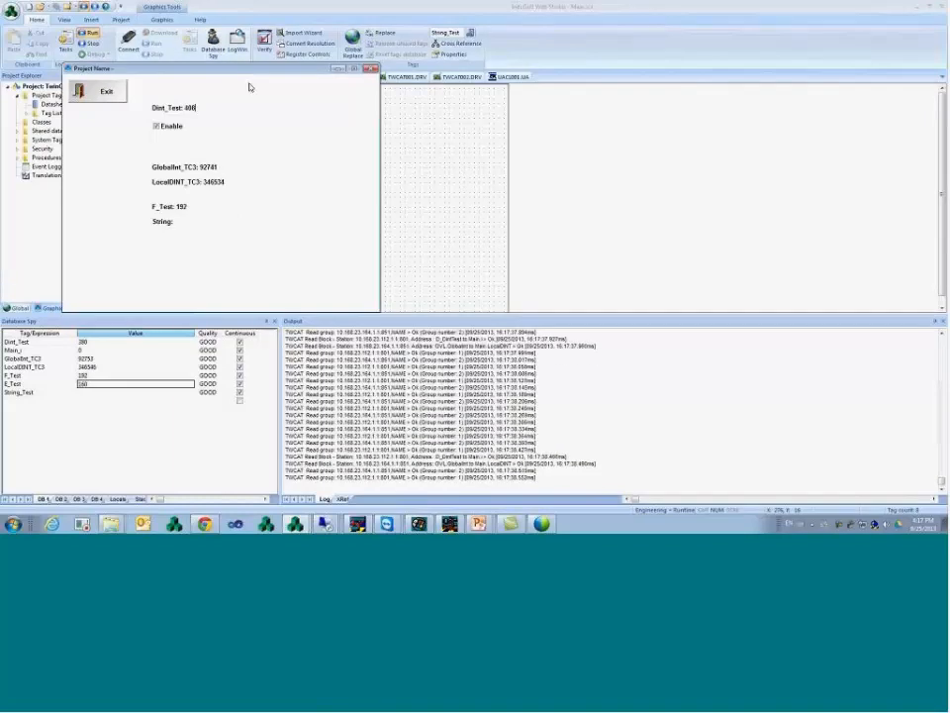
drag(247, 69, 466, 73)
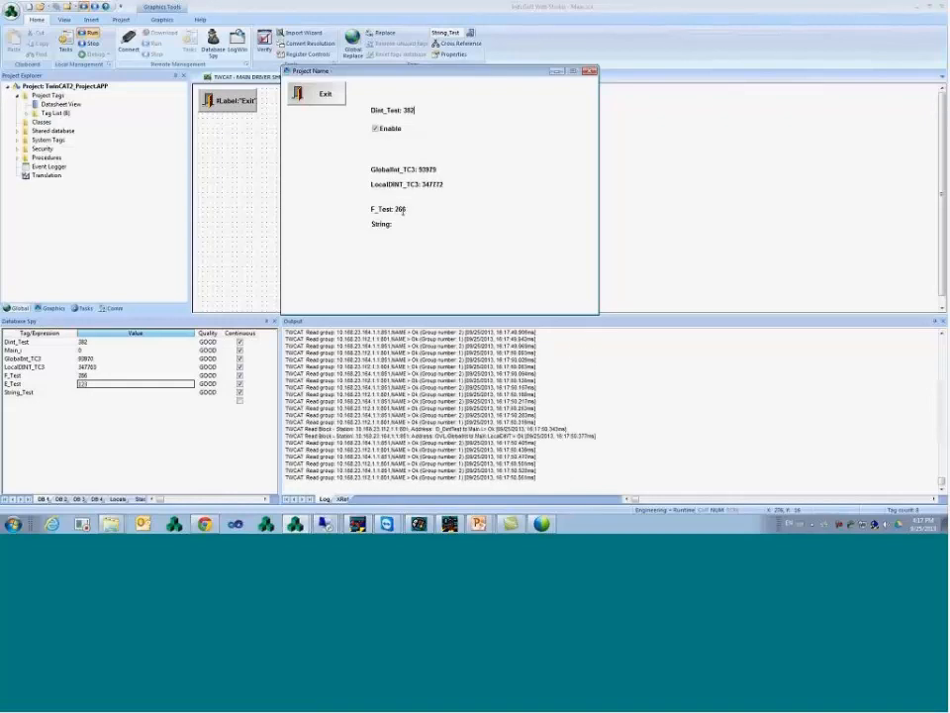
click(427, 64)
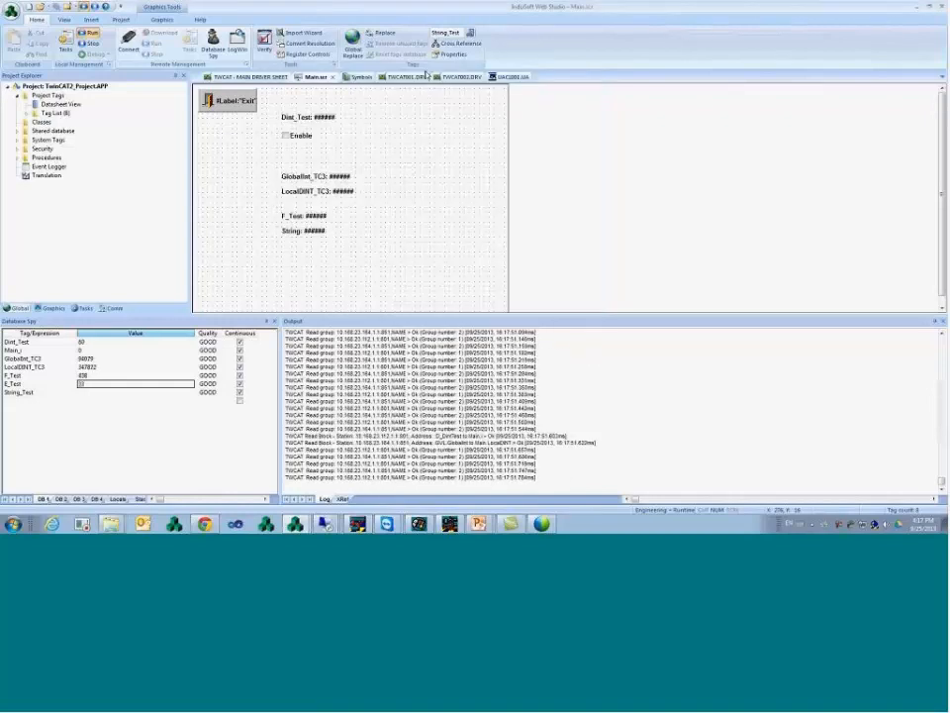
- On the UAC001.UA driver sheet, enable Advanced settings and set Publish rate to 10 ms
click(512, 77)
click(400, 123)
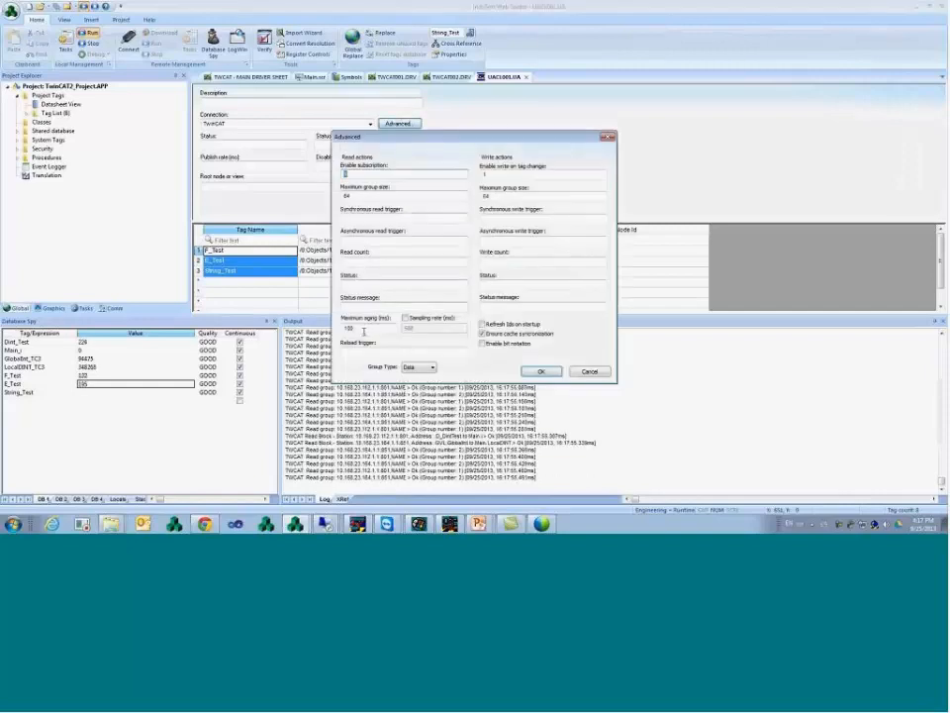
click(541, 371)
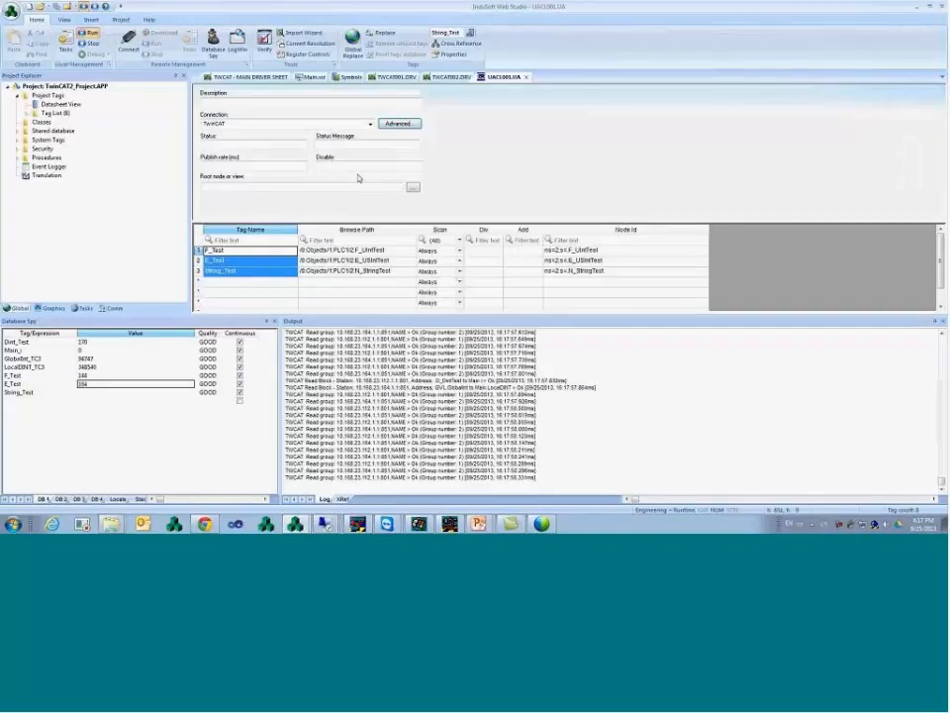
click(247, 165)
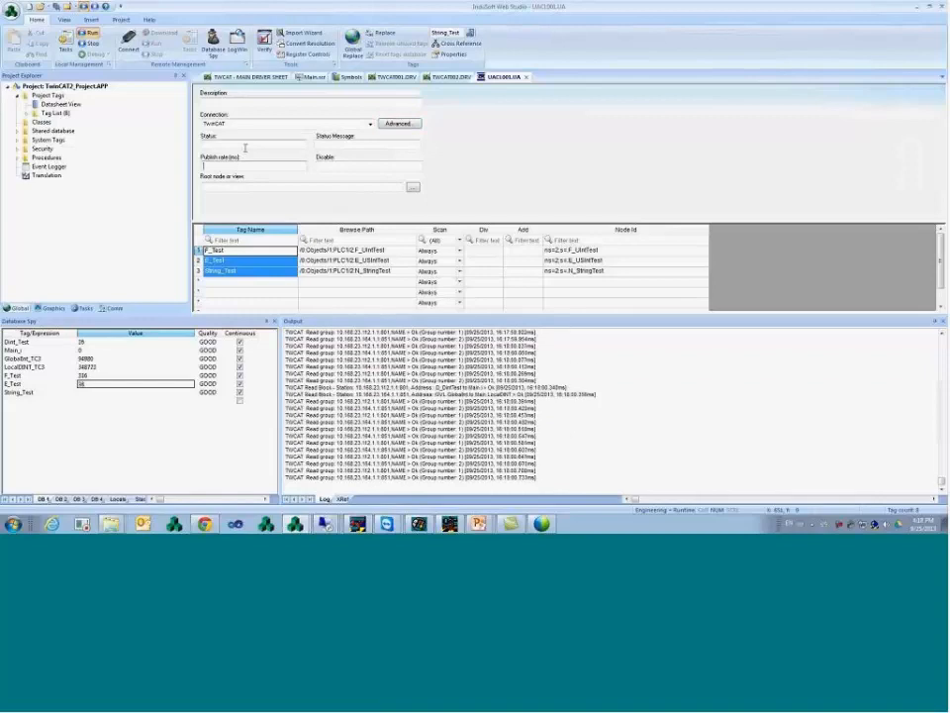
text(10)
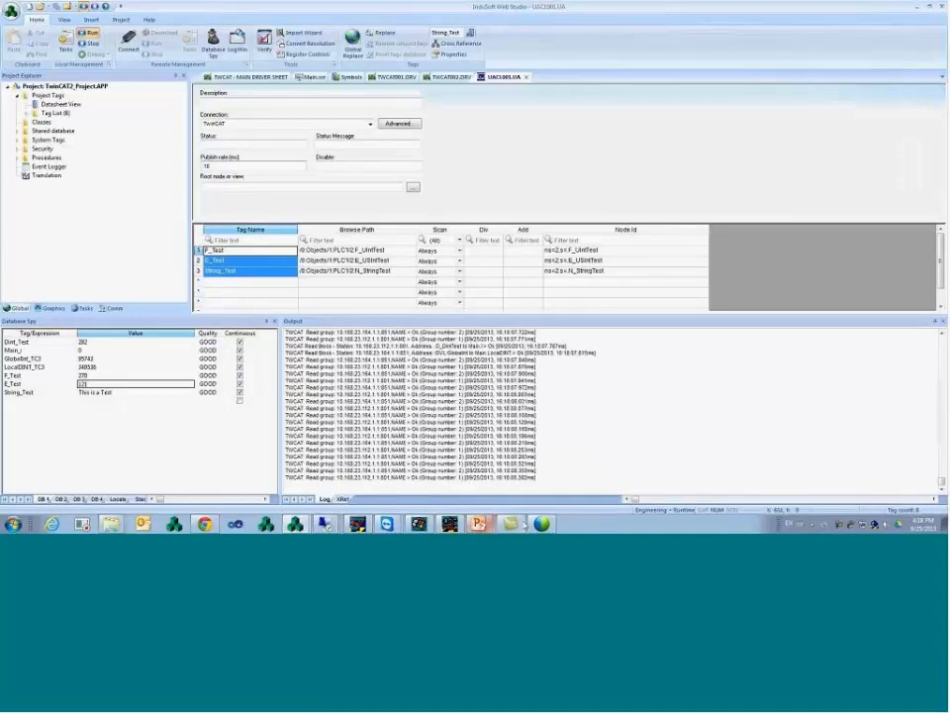
- Bring the running Project Name viewer forward, where String now reads 'This is a Test'
click(296, 524)
click(287, 503)
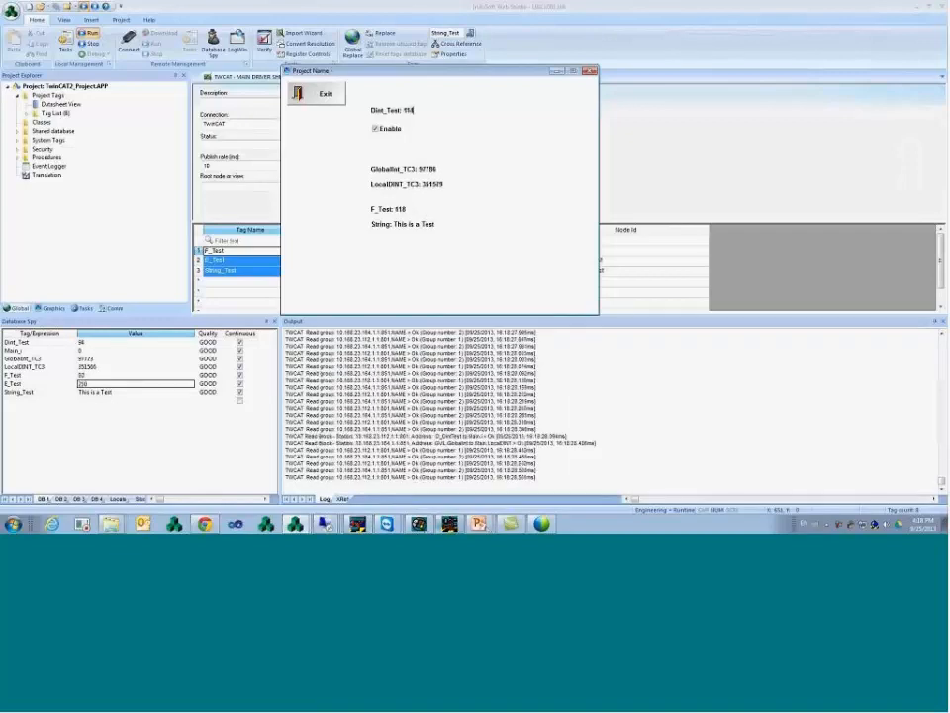
mouse_move(327, 523)
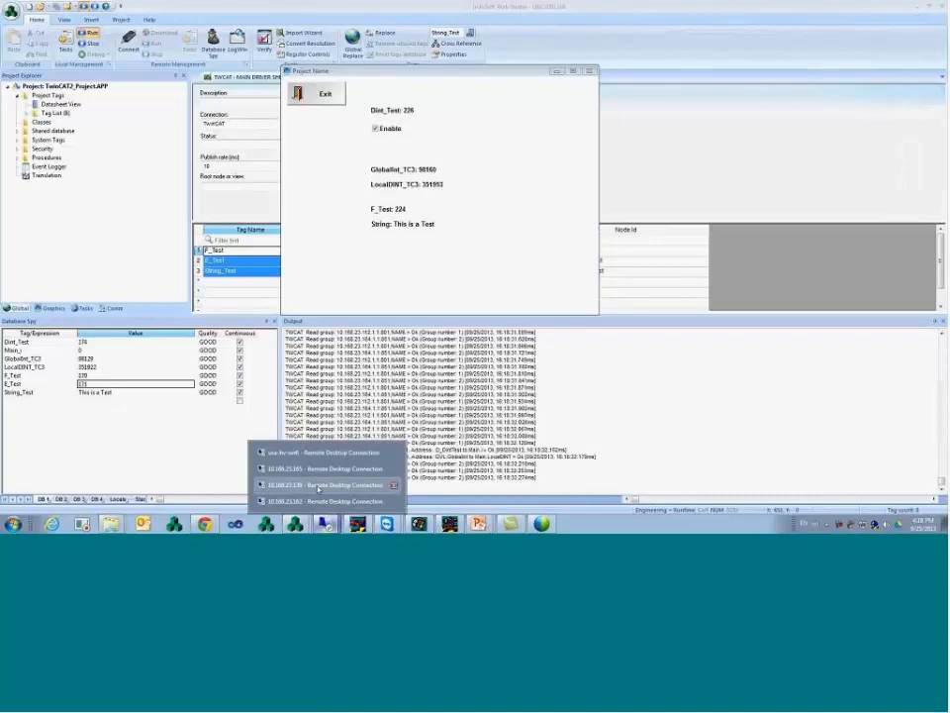
- In the TwinCAT remote session, log PLC Control out to go offline
click(318, 485)
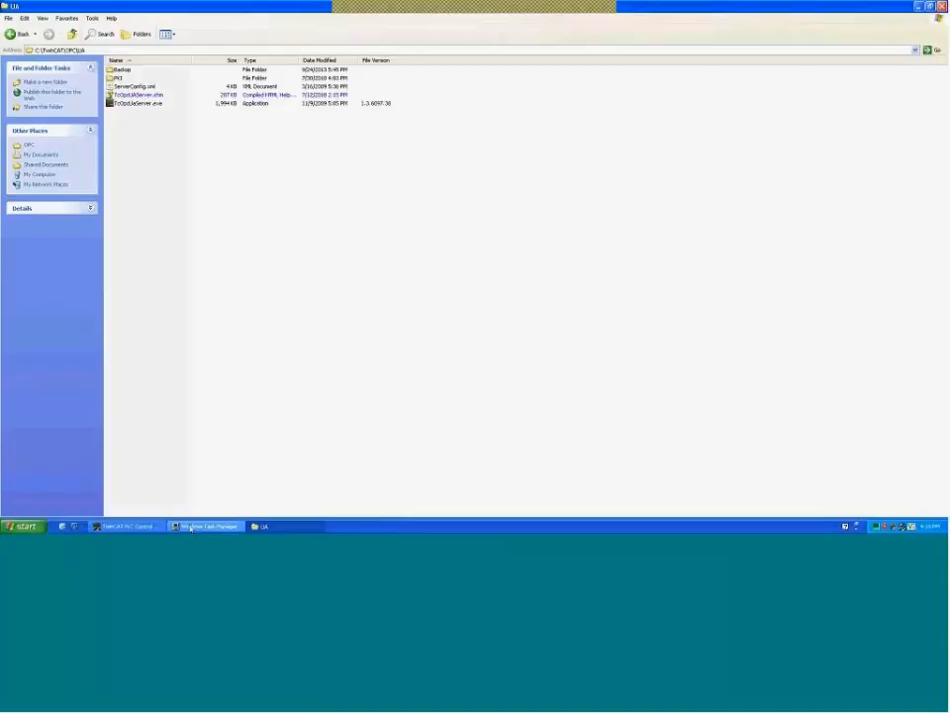
click(127, 526)
click(113, 18)
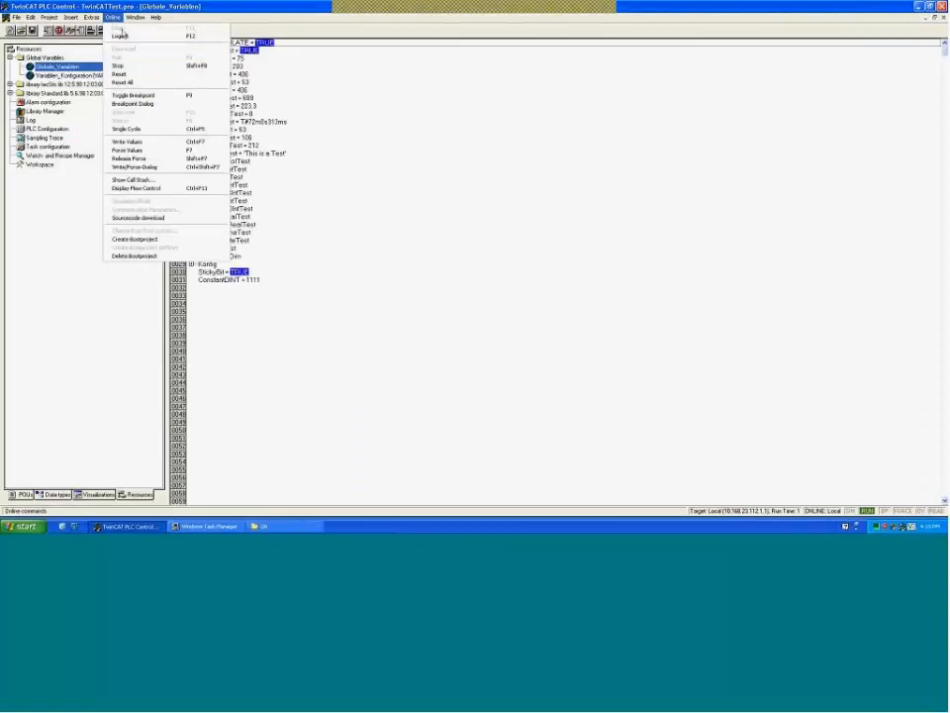
click(121, 36)
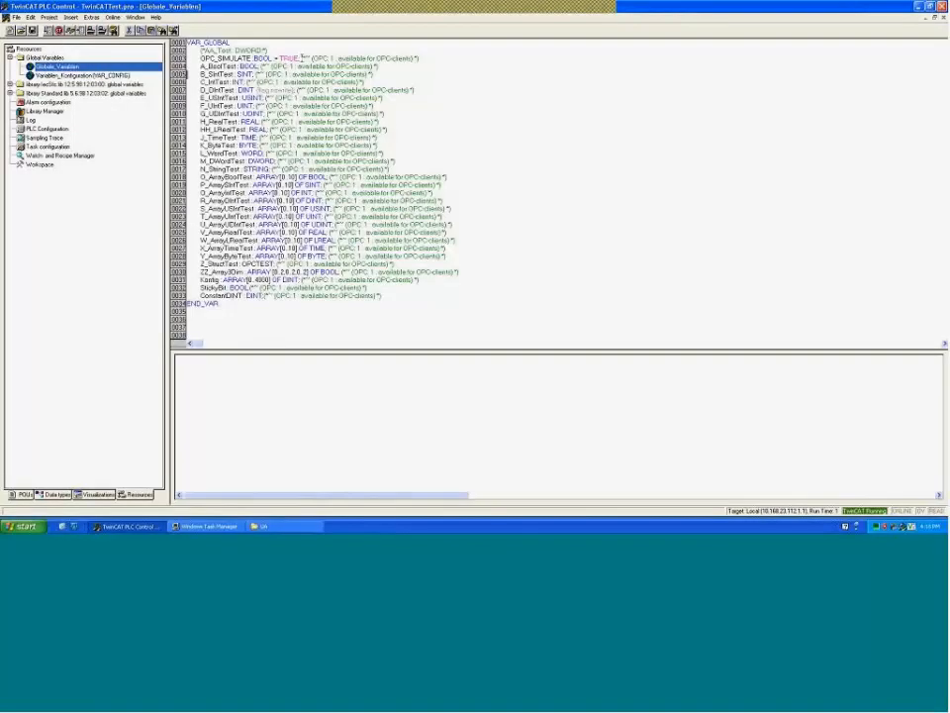
- Review the OPC comment on line 0003 and the ConstantDINT global variable declaration
drag(302, 59, 426, 59)
click(432, 58)
double_click(203, 295)
click(238, 288)
- Minimize the remote desktop session and list the open InduSoft Web Studio windows
click(574, 12)
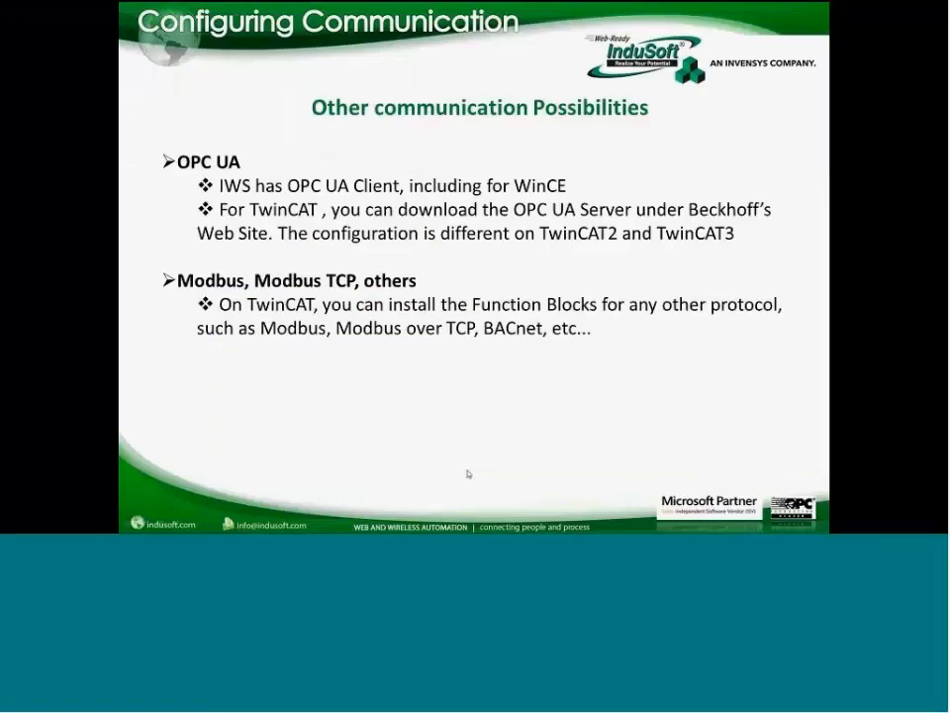
key(super)
click(300, 523)
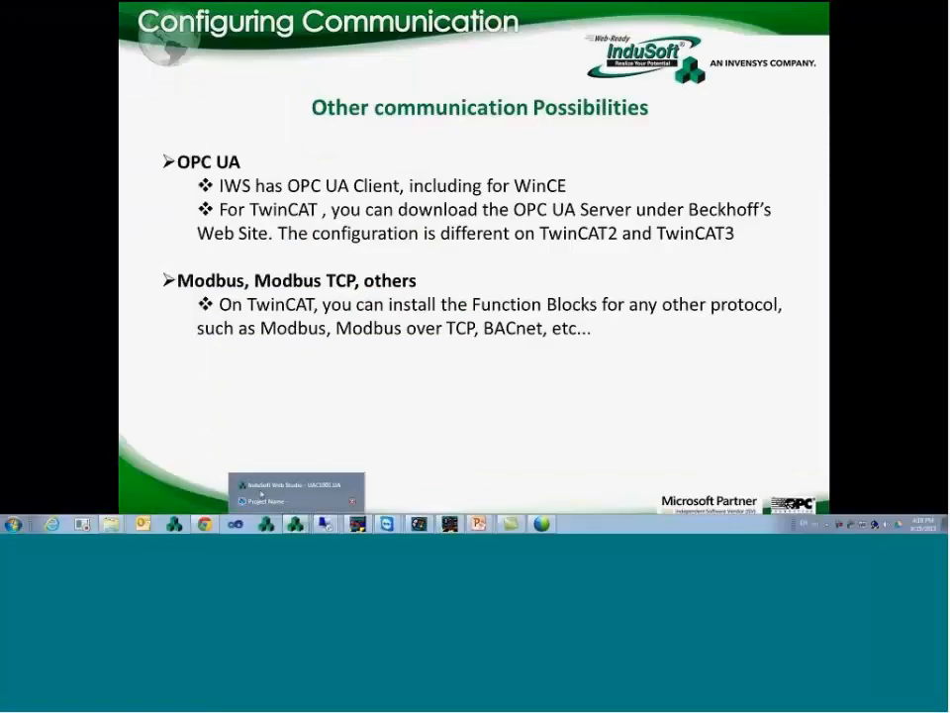
- Open UA Browser from a Browse Path cell and inspect C_IntTest, ConstantDINT, StickyBit, Konfig, V_ArrayRealTest, OPC_SIMULATE
click(264, 489)
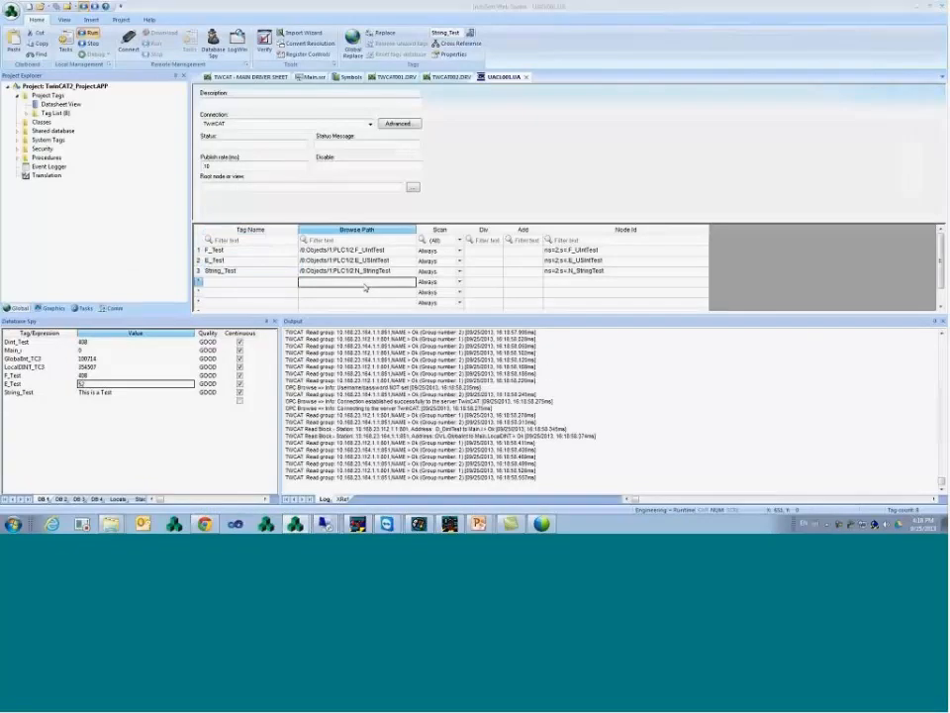
double_click(366, 285)
click(377, 193)
scroll(382, 285, down, 5)
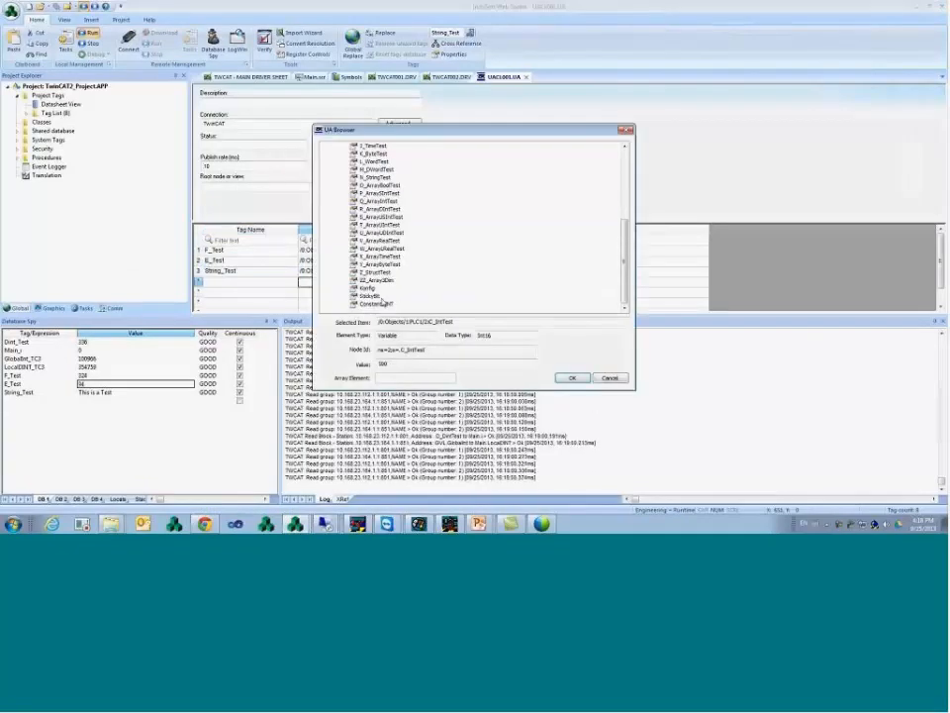
click(382, 303)
click(371, 296)
click(369, 288)
click(380, 243)
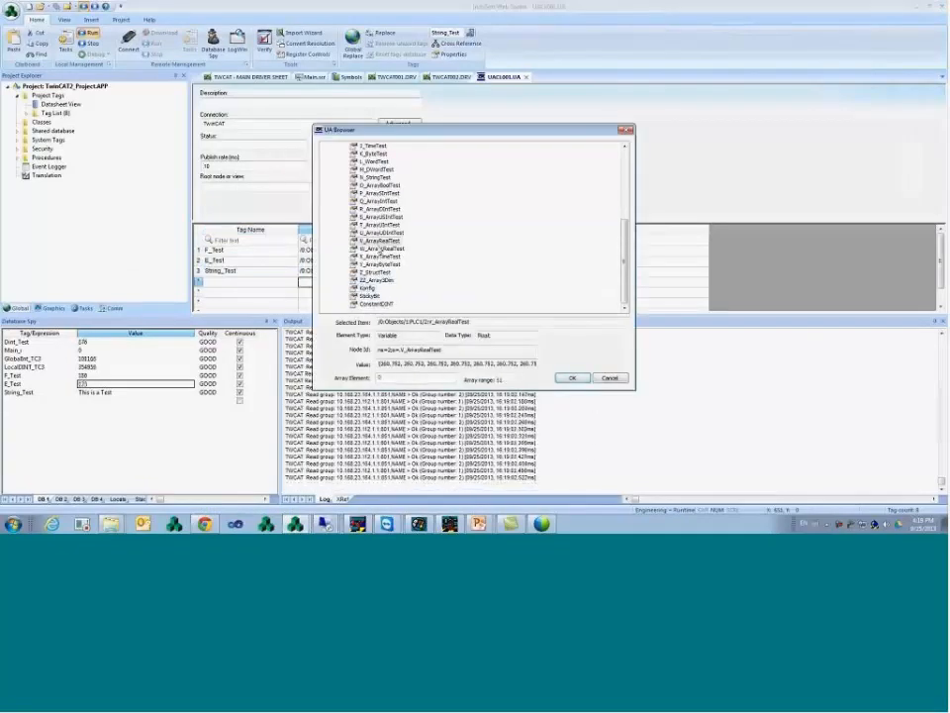
scroll(379, 252, up, 6)
click(379, 202)
- Explore PLC1's PLC_PRG variables (dwAlive, tStart, OPCTEST) and ARRAYS b and c, then collapse the tree
click(357, 178)
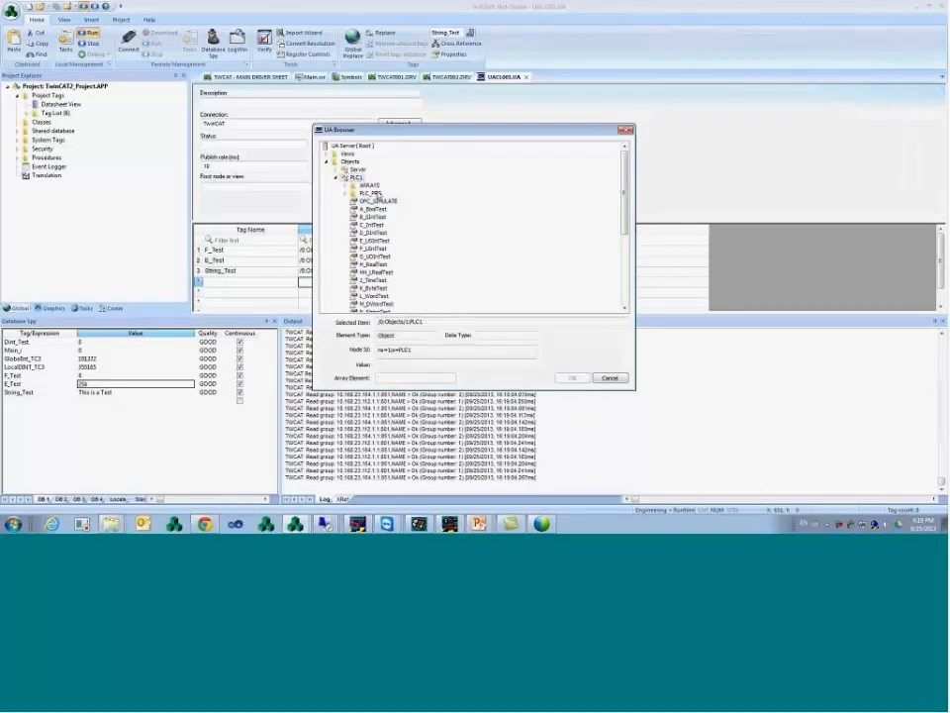
click(378, 201)
click(348, 193)
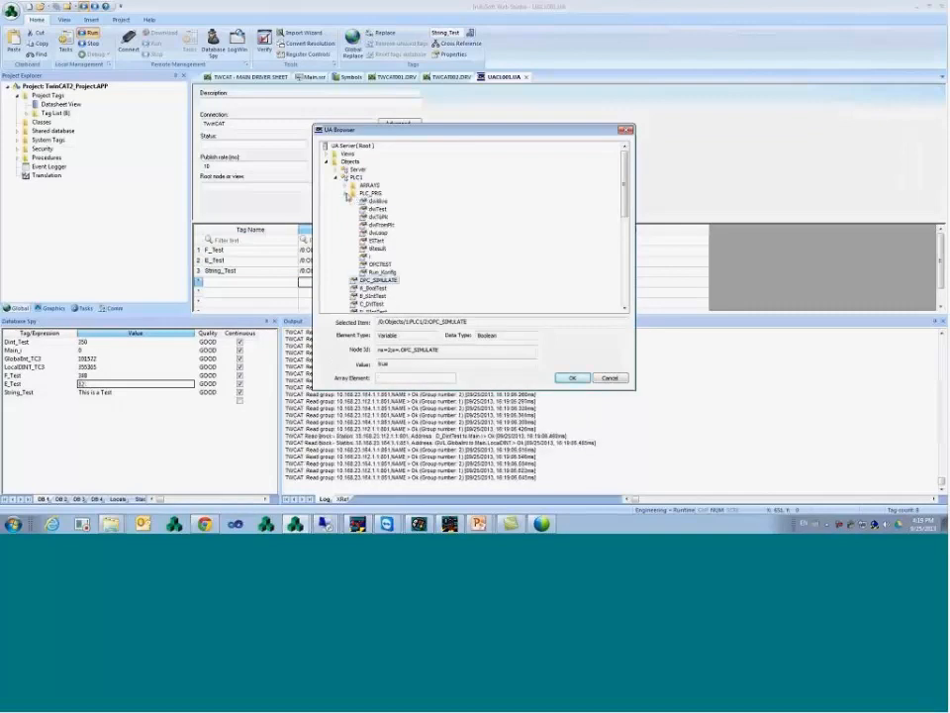
click(379, 202)
click(378, 240)
click(380, 265)
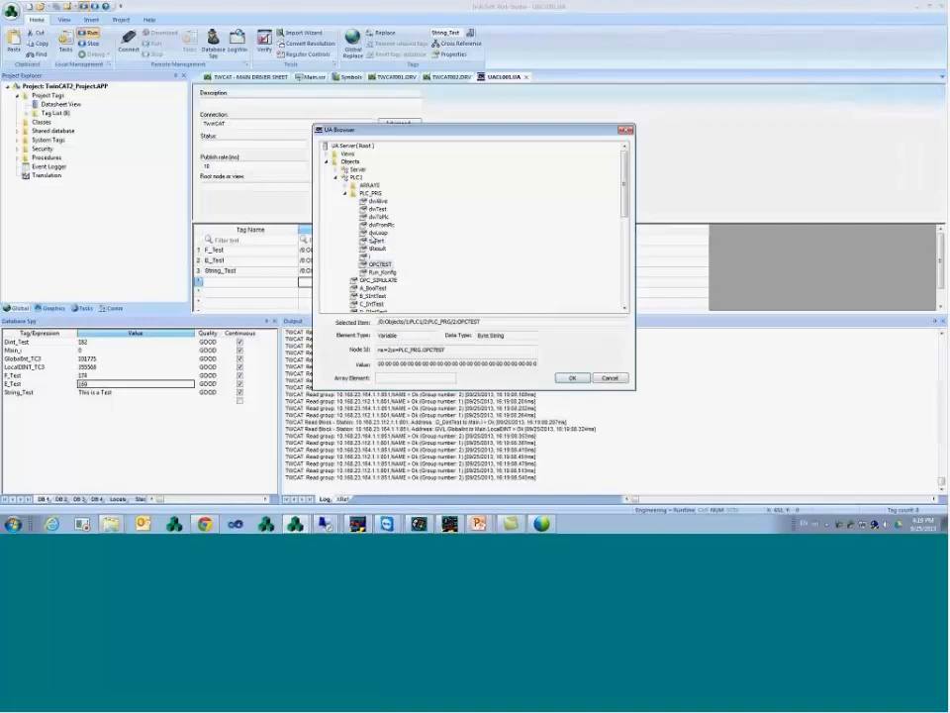
click(345, 185)
click(371, 201)
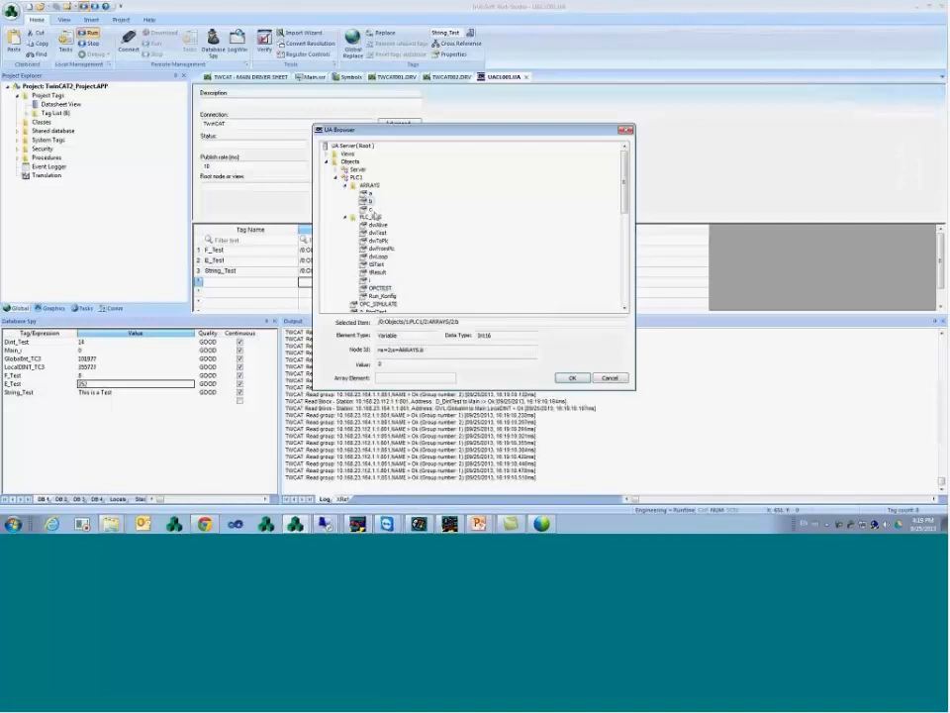
click(371, 209)
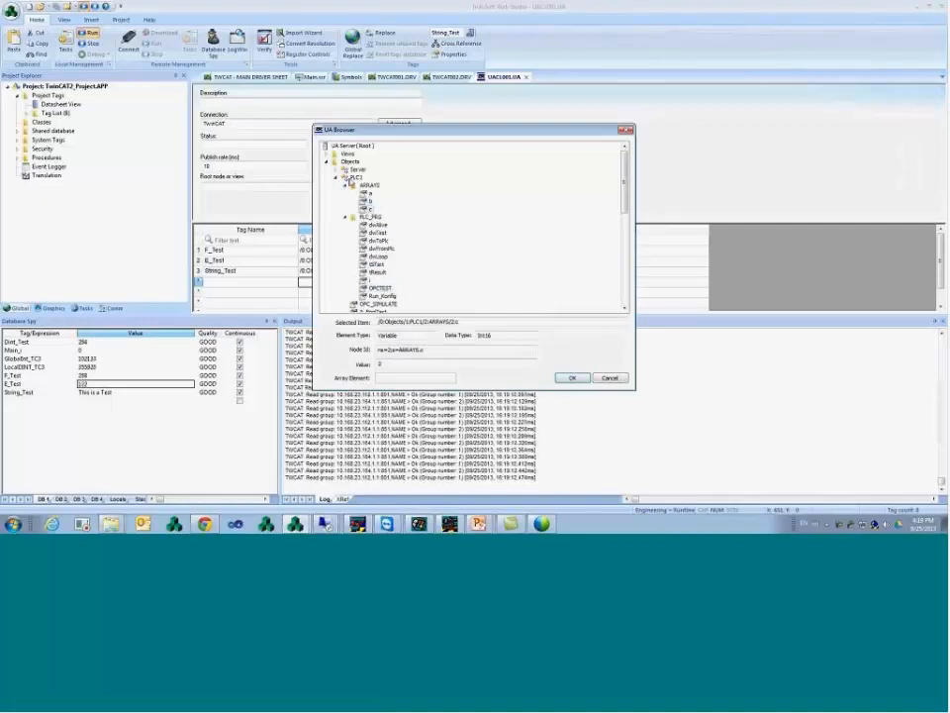
click(345, 185)
click(345, 193)
click(336, 178)
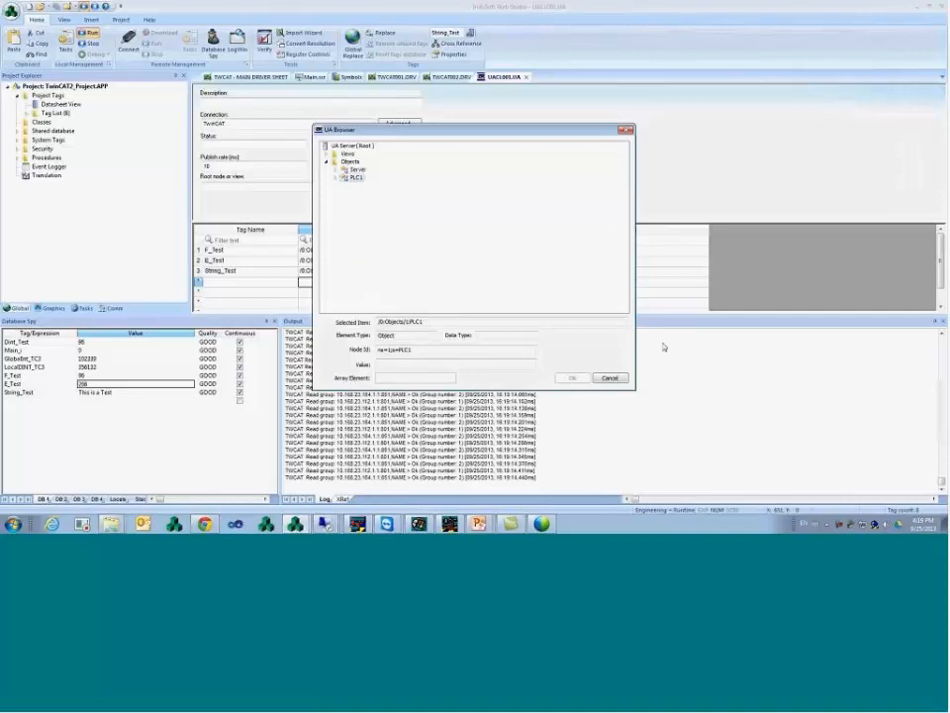
- Cancel UA Browser without adding a tag and return to the full-screen slide show
click(610, 378)
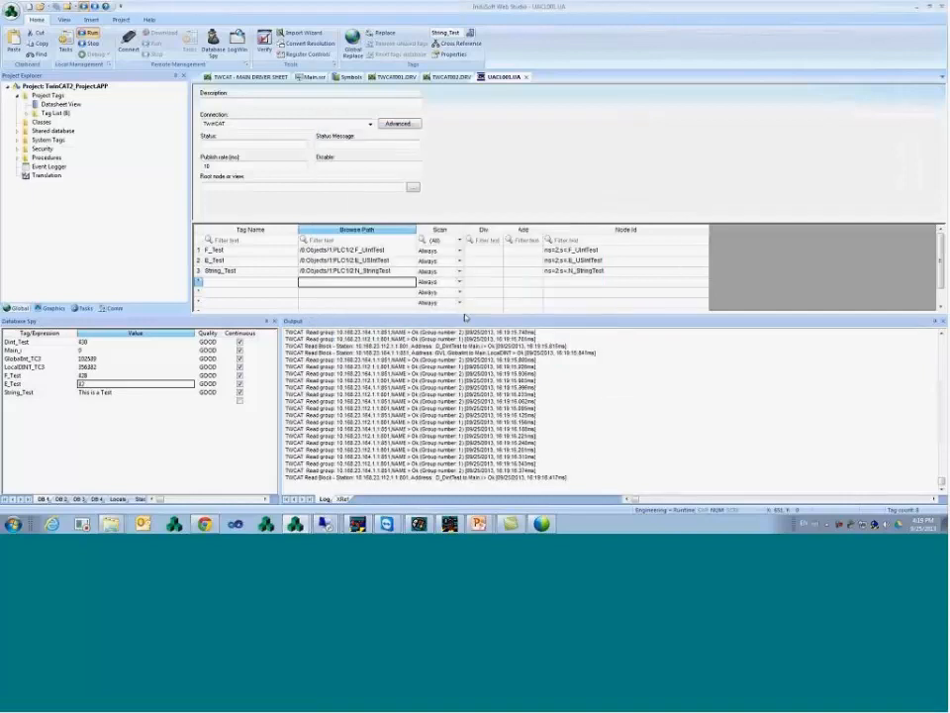
click(261, 271)
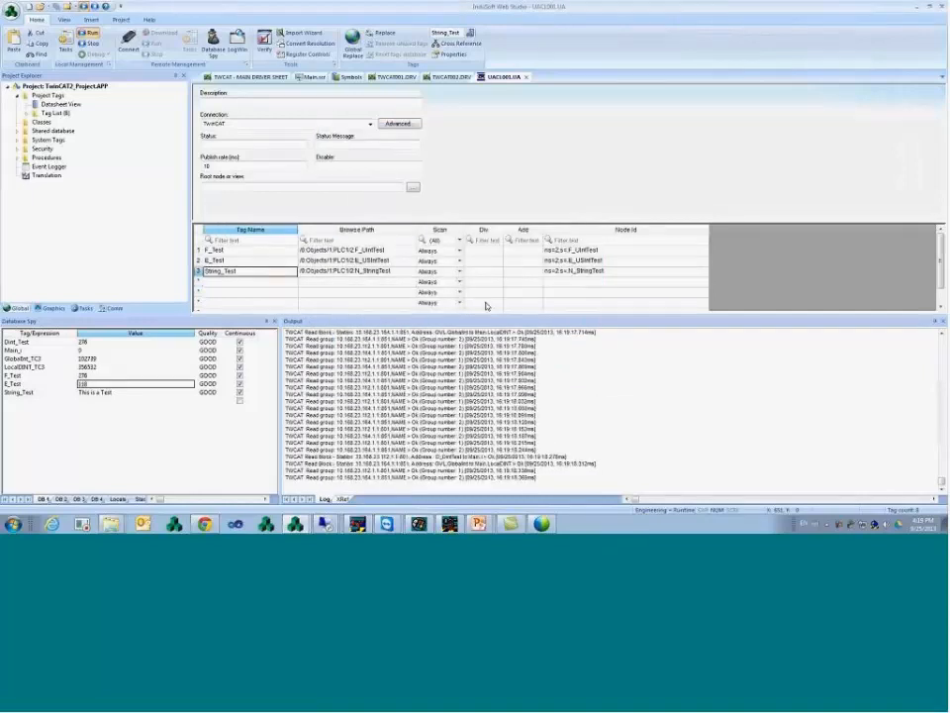
click(479, 524)
click(481, 503)
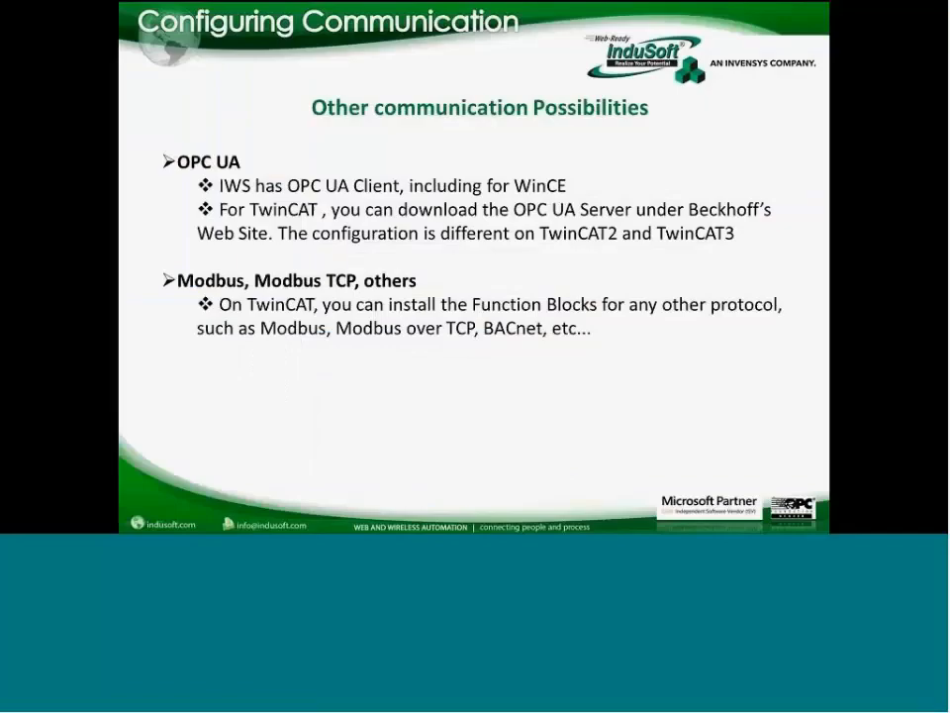
- Advance to the BC/BX (BC9000) memory-address communication slide, briefly showing then hiding the taskbar
click(414, 312)
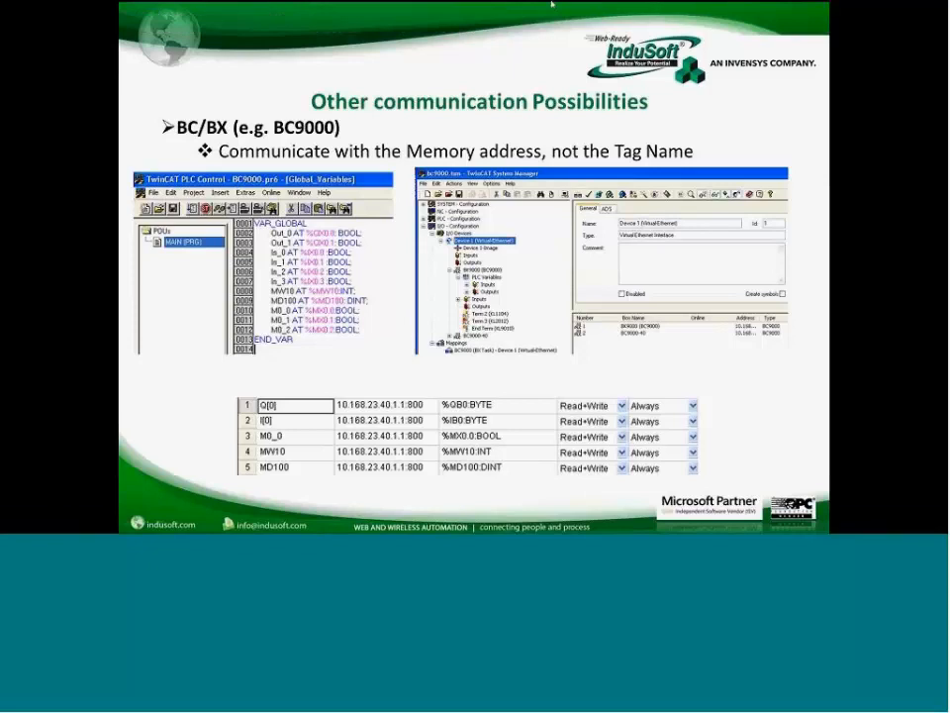
key(super)
click(941, 144)
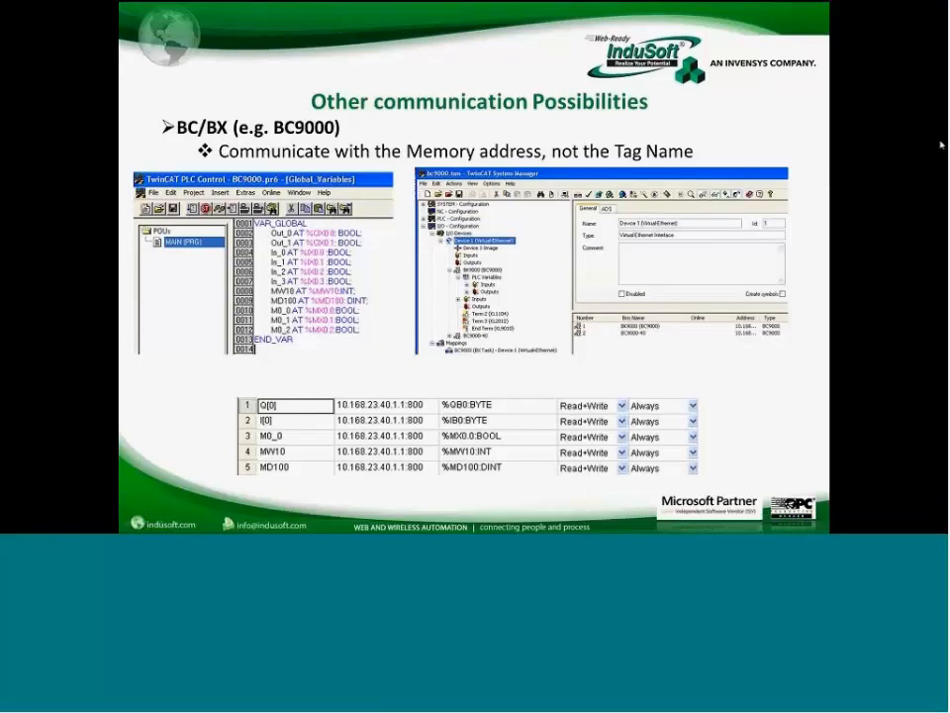
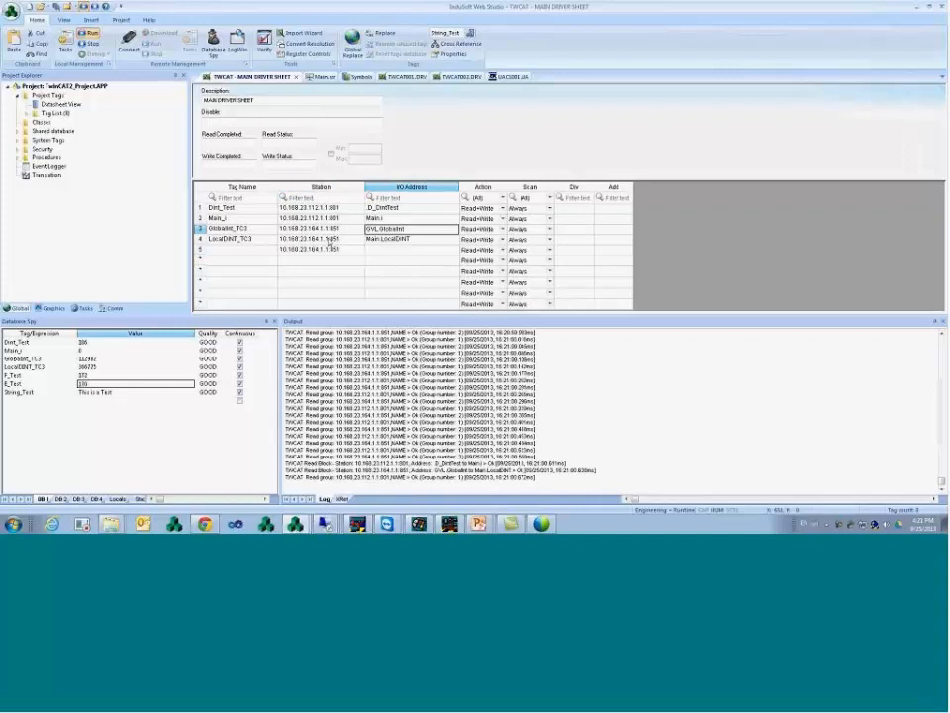
- Paste Main.LocalDINT into the fifth row's I/O Address cell on the TWCAT driver sheet
key(Down)
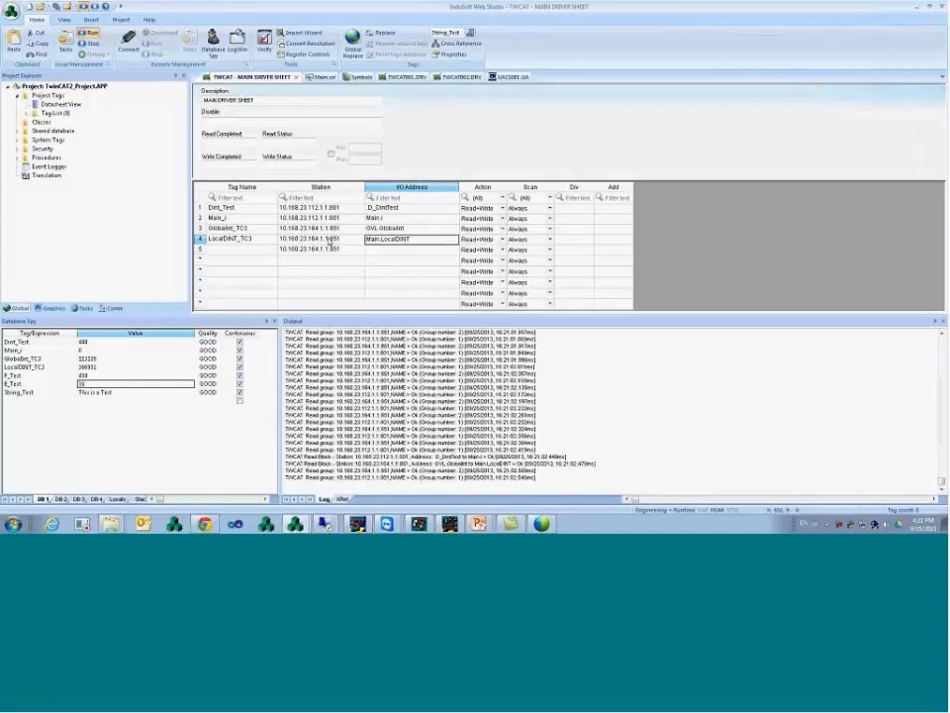
key(Down)
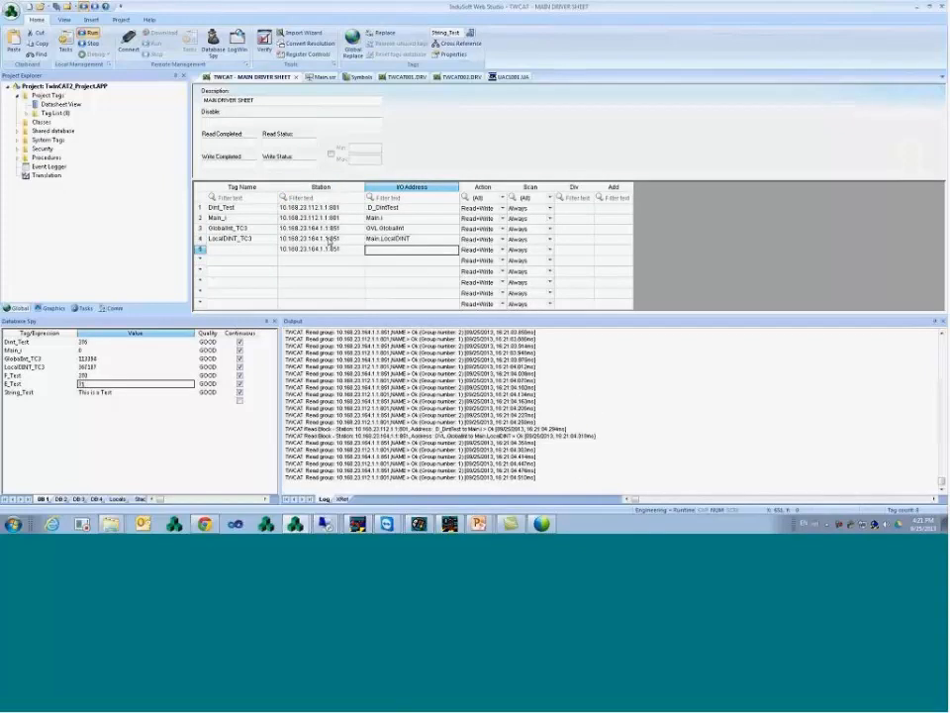
text(Main.LocalDINT)
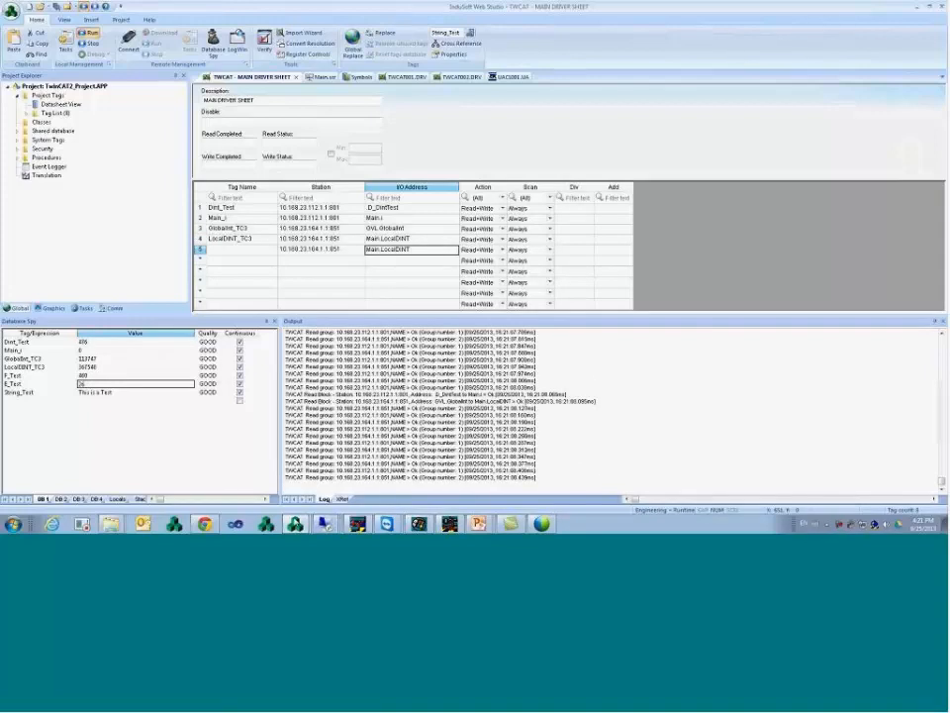
mouse_move(295, 522)
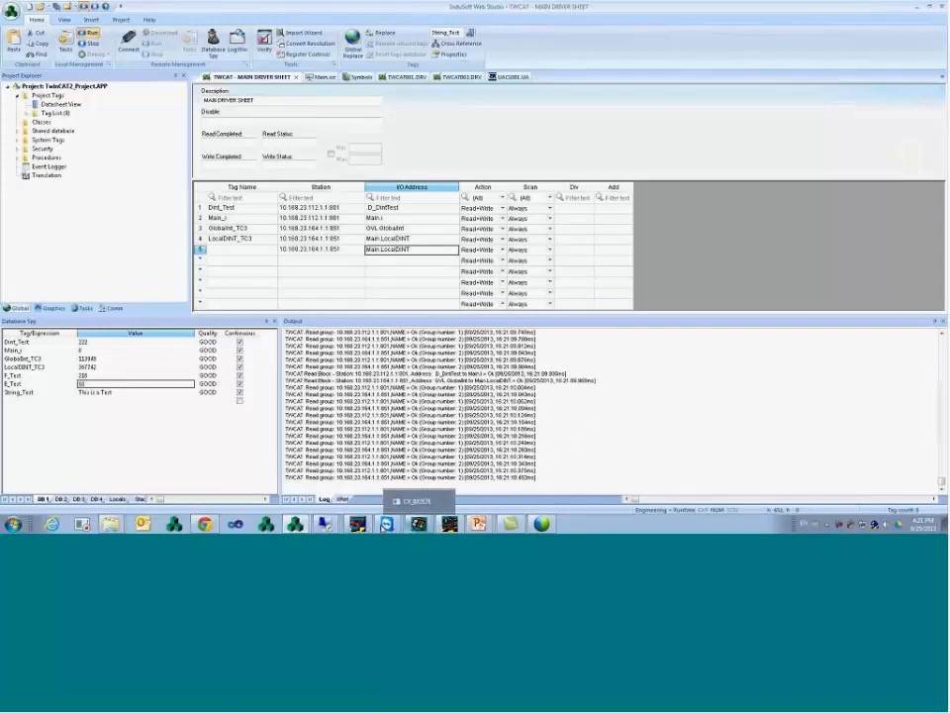
mouse_move(327, 522)
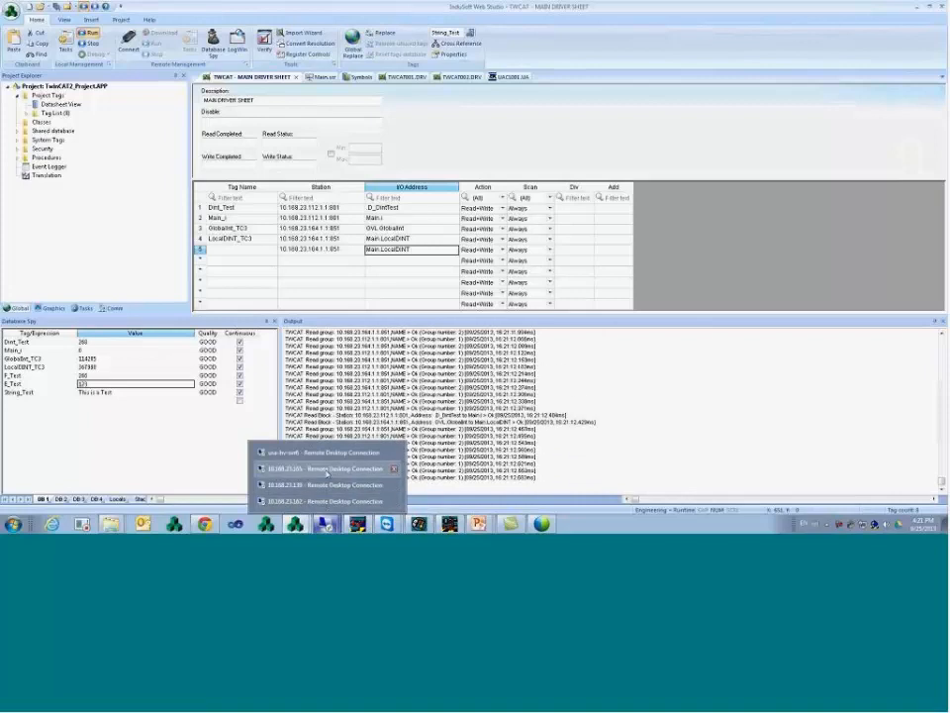
- Cycle through the Remote Desktop sessions until the one running TwinCAT PLC Control appears
click(332, 468)
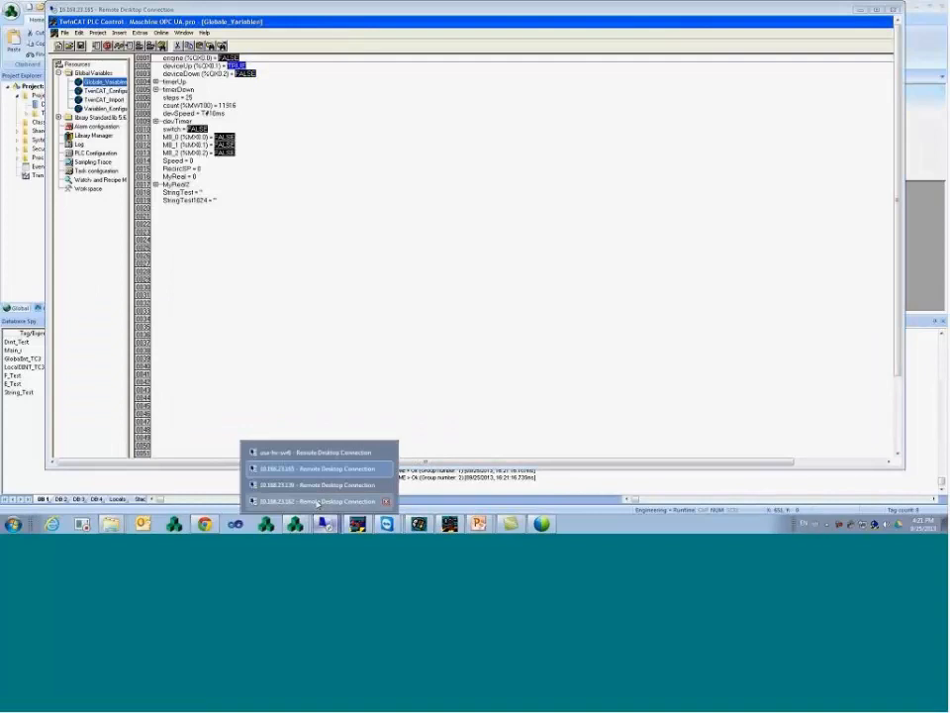
click(317, 501)
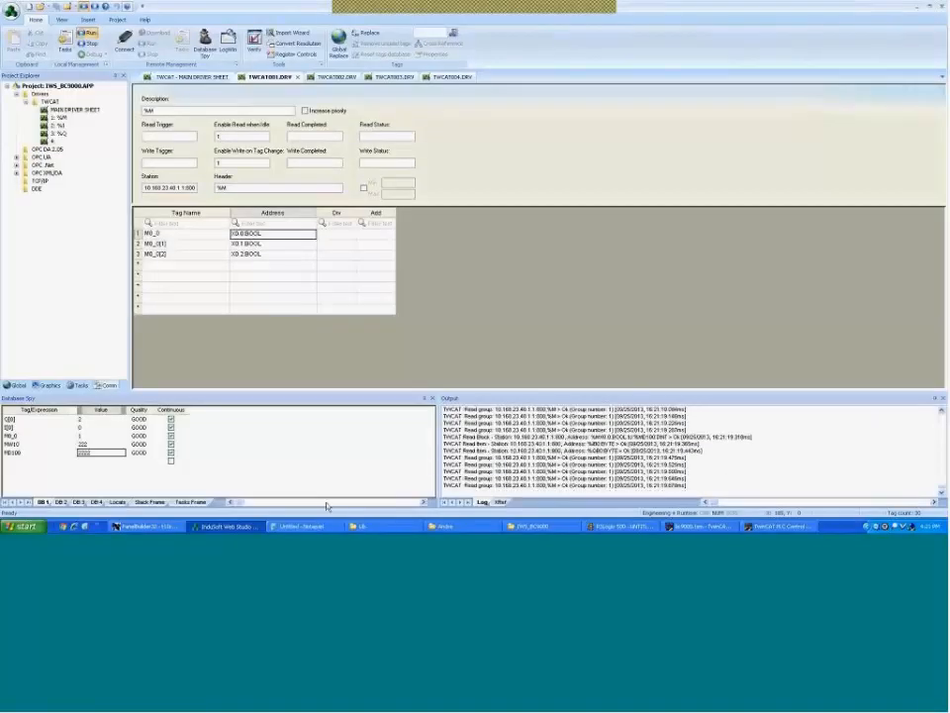
key(super)
key(Escape)
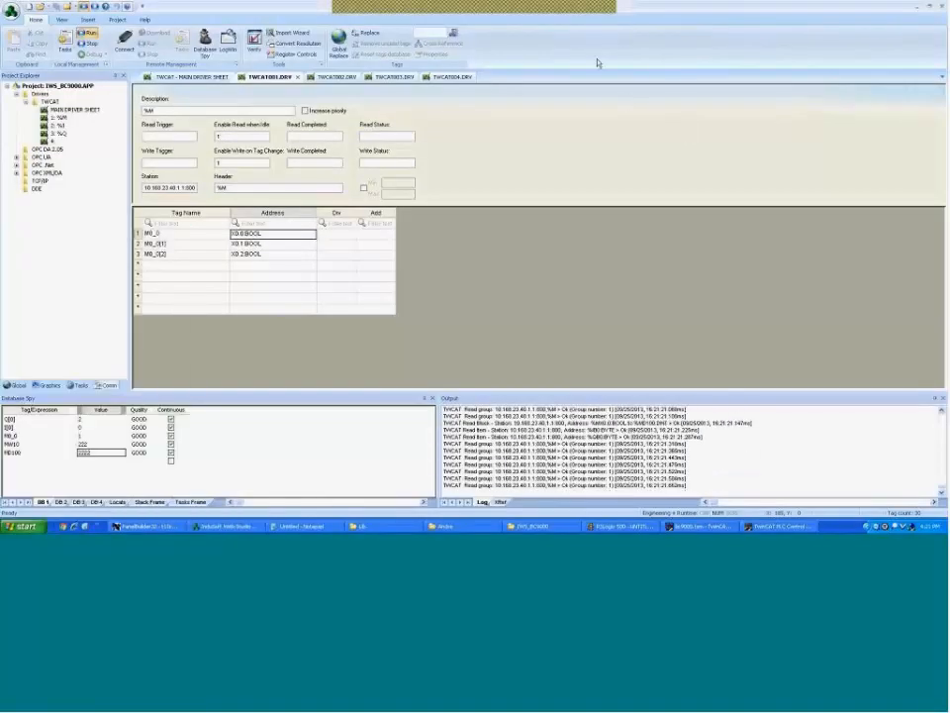
click(573, 10)
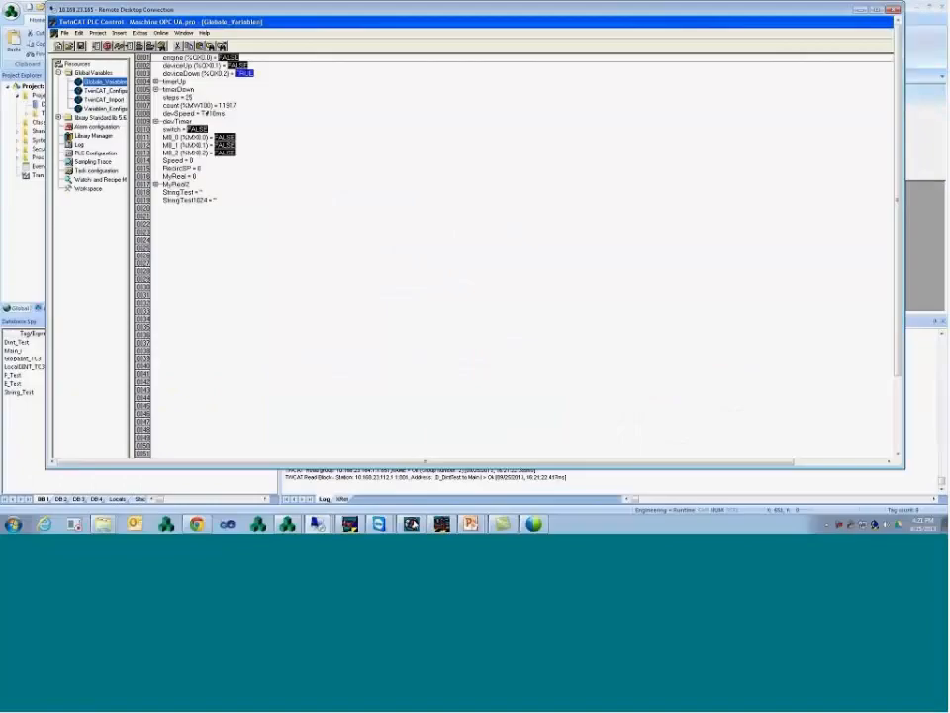
click(325, 524)
click(313, 485)
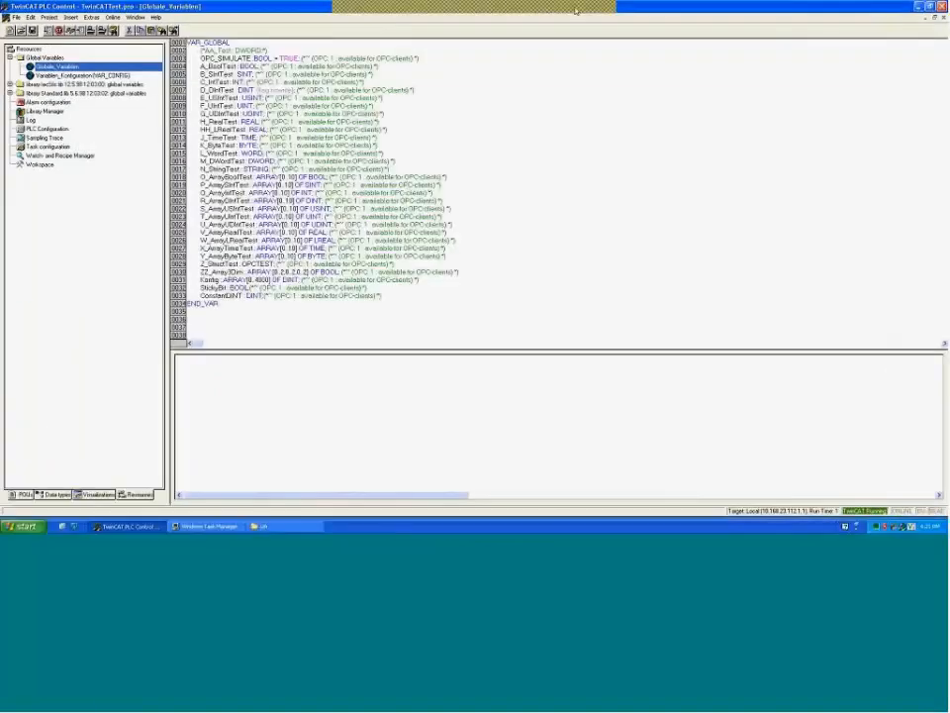
click(576, 9)
- Bring up Visual Studio and log out of the running PLC
click(387, 524)
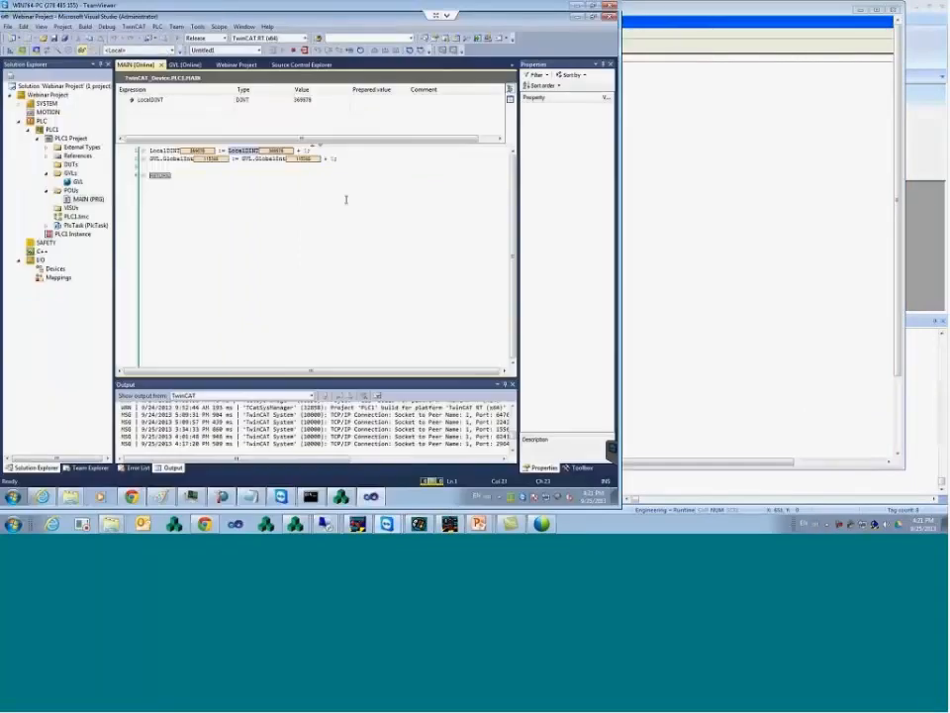
click(156, 26)
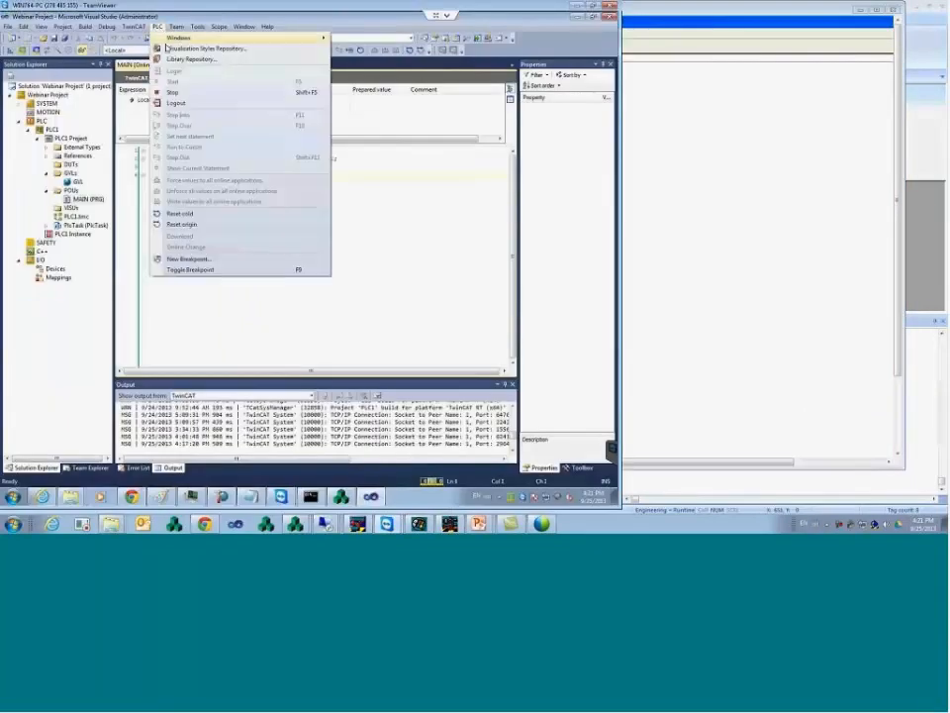
click(156, 27)
click(157, 28)
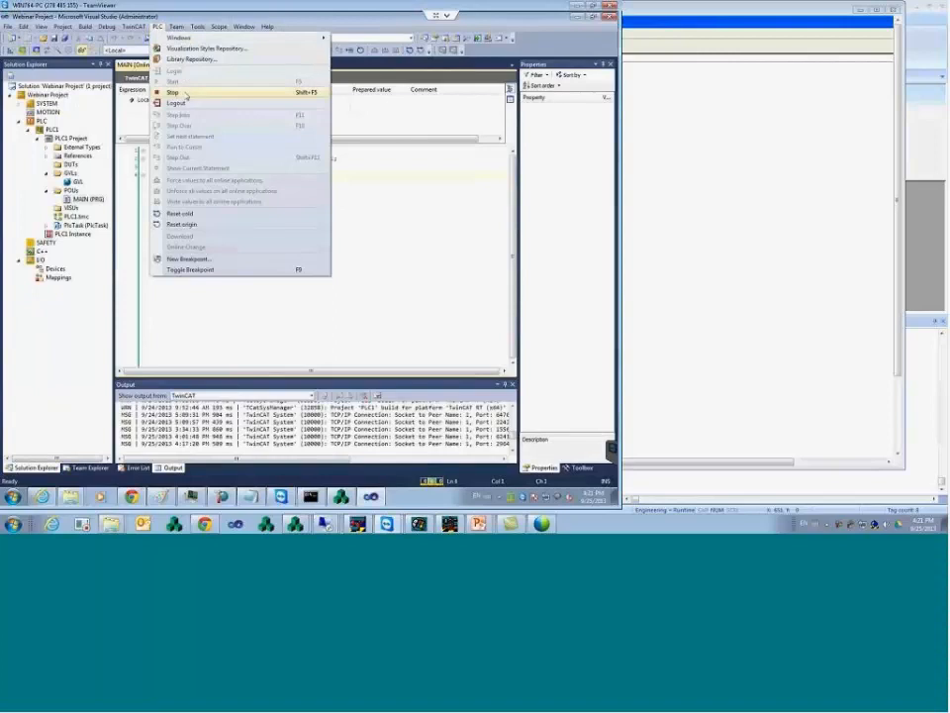
click(184, 103)
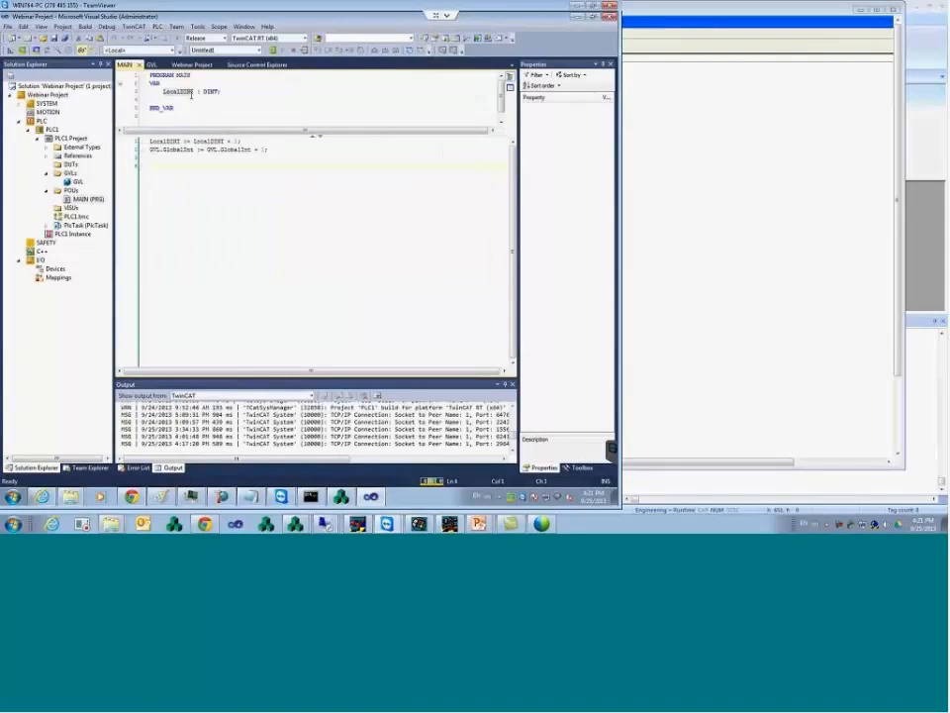
- Declare 'TestVar : DINT' after GlobalInt in the GVL and save it
click(151, 64)
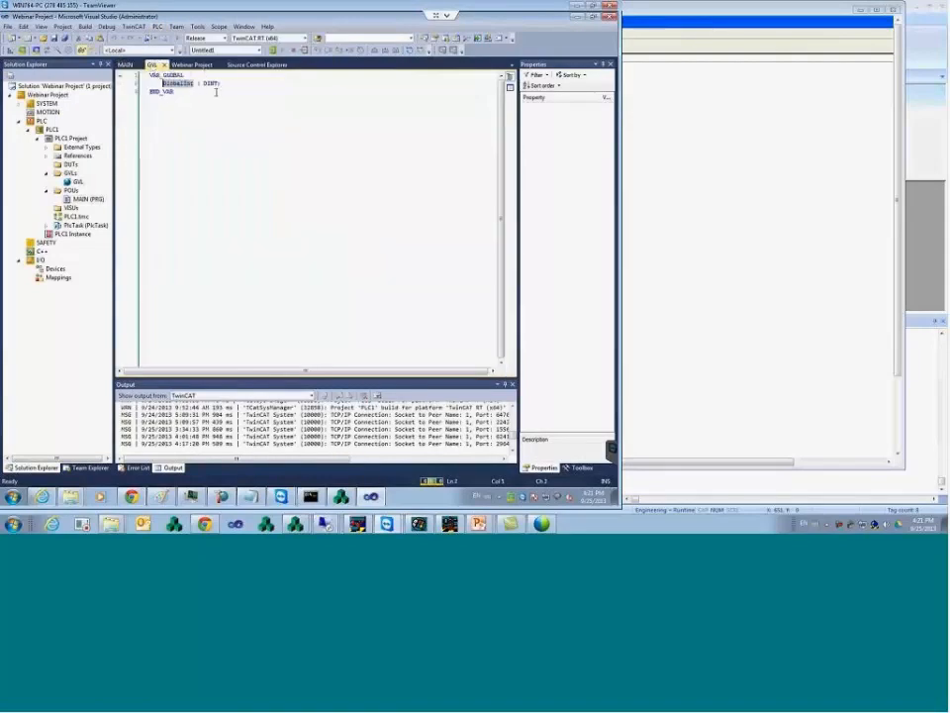
key(Return)
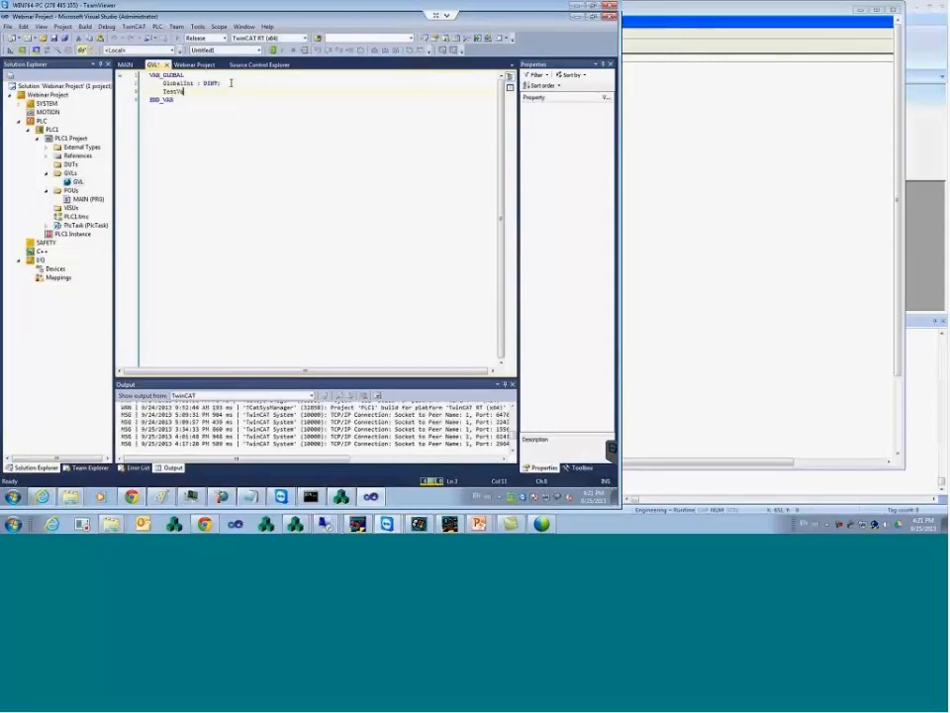
text(TestVar : DINT;)
key(ctrl+s)
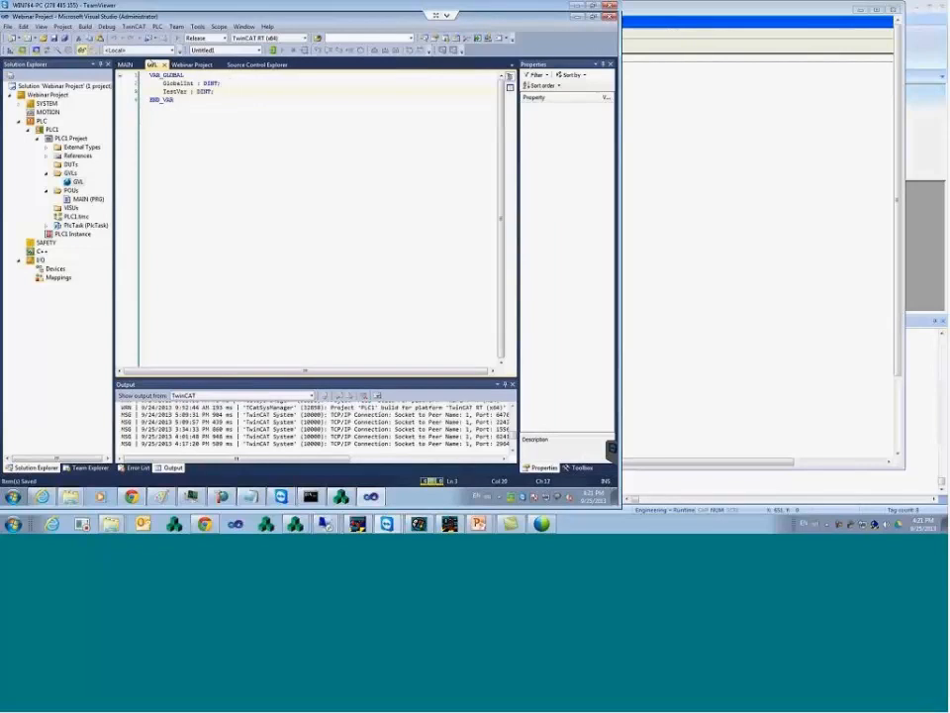
- Rebuild All for the PLC project
click(87, 28)
click(117, 47)
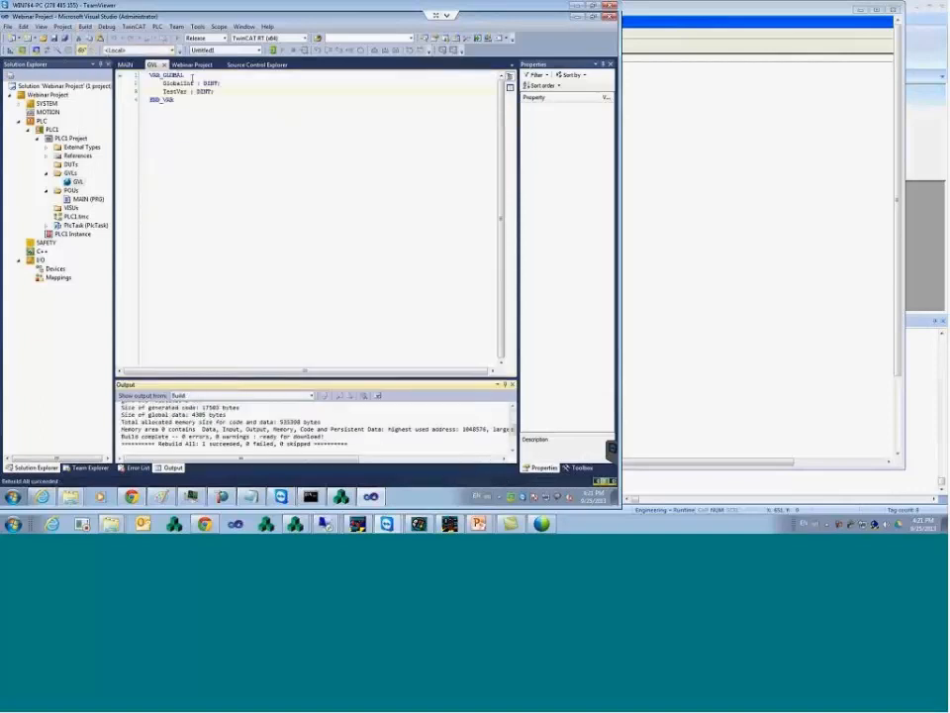
click(157, 28)
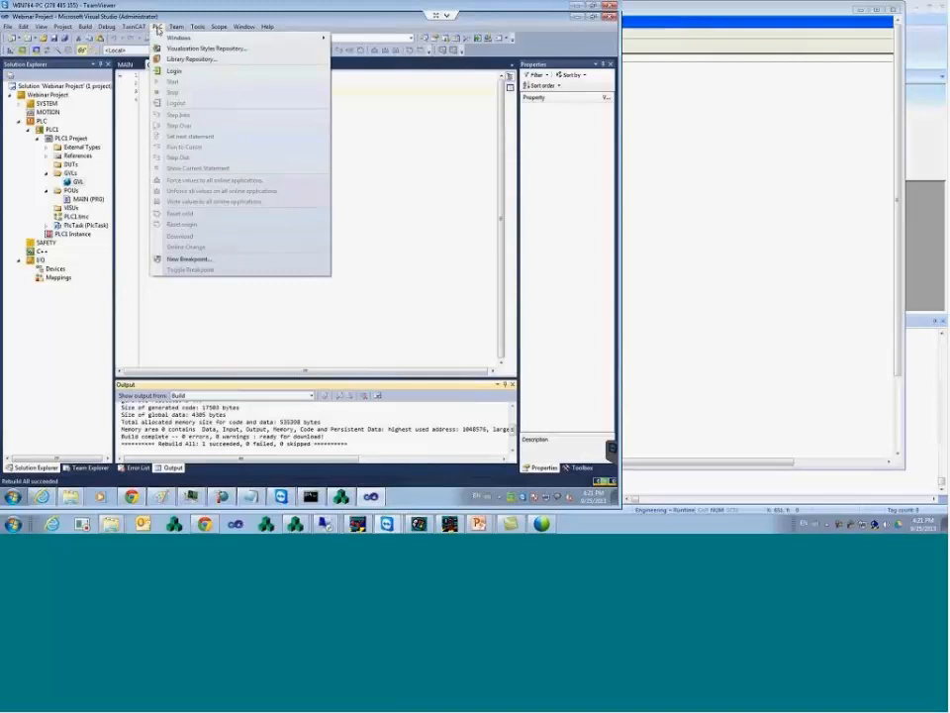
- Log back in to the PLC, accept the download information, and start it running
click(176, 72)
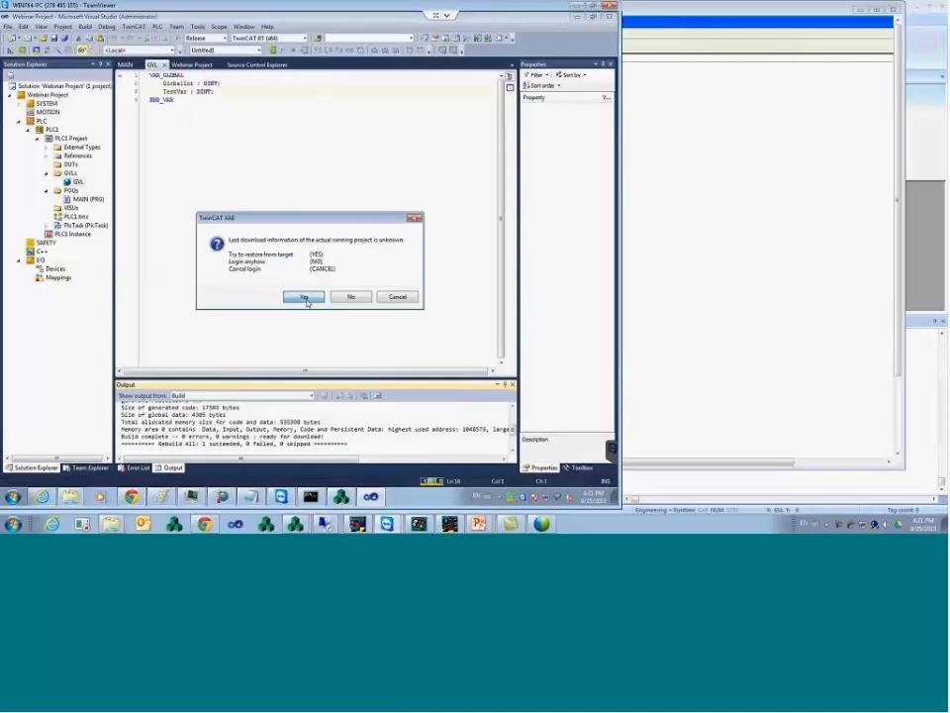
click(306, 297)
click(354, 290)
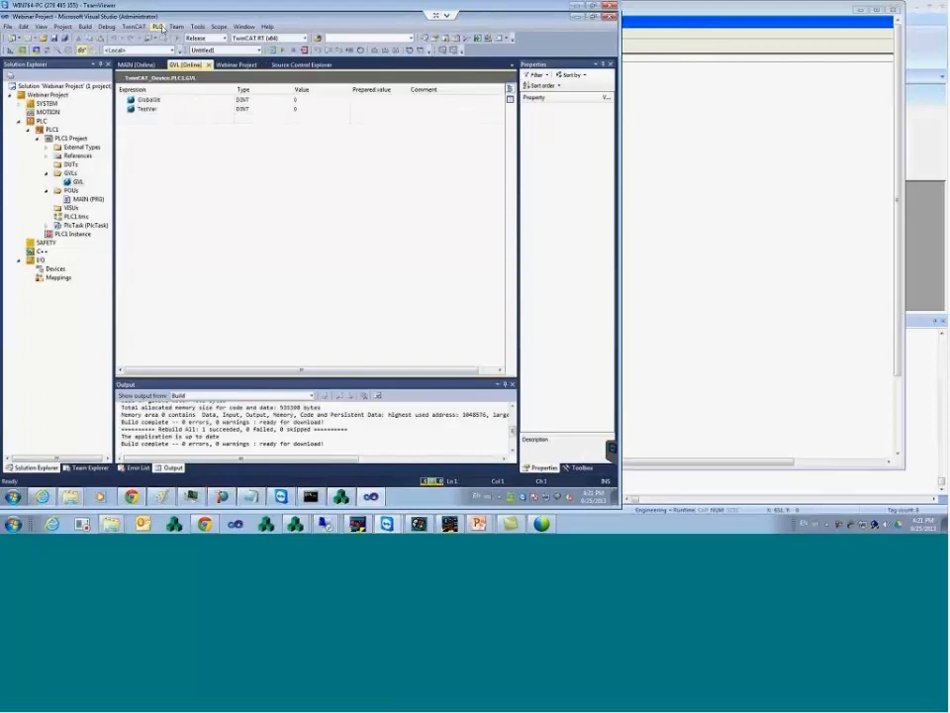
click(157, 29)
click(170, 81)
- Write the prepared value 555 into TestVar and confirm its live value
click(387, 111)
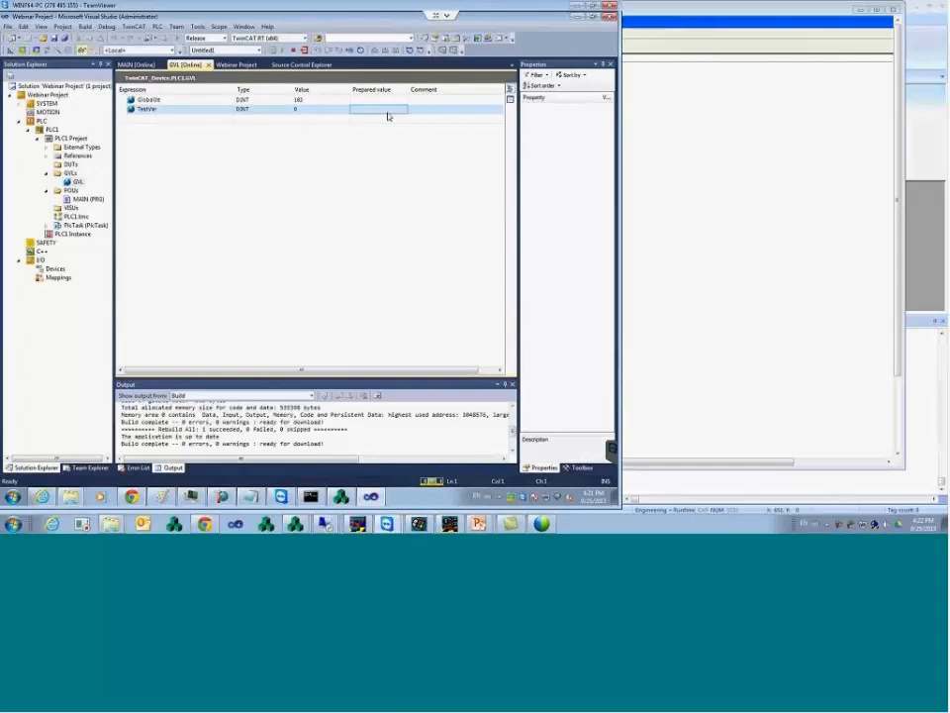
click(388, 112)
text(555)
right_click(359, 113)
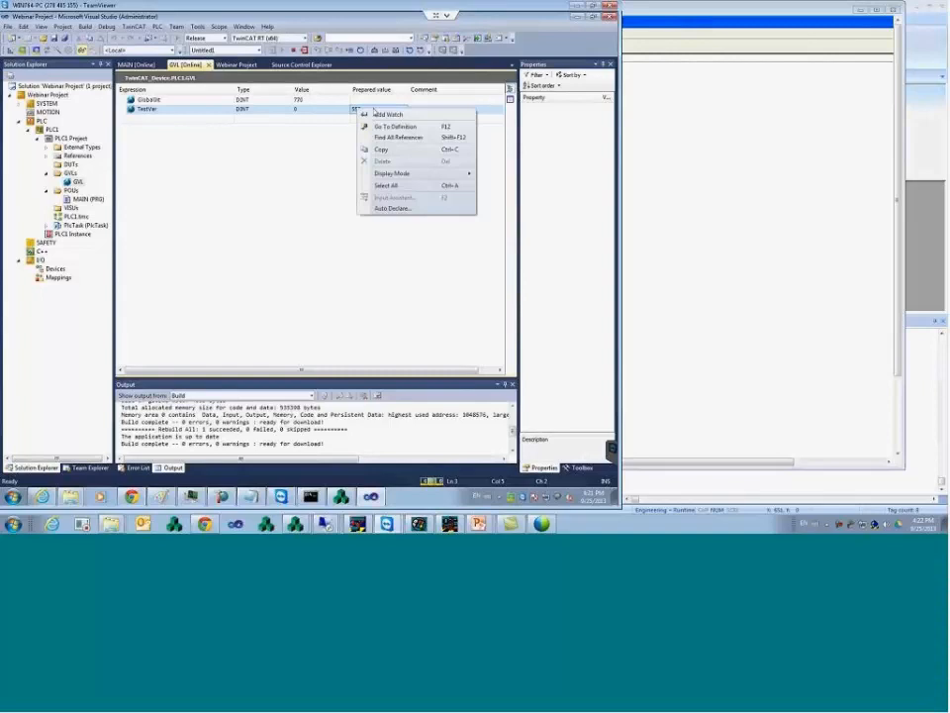
click(319, 112)
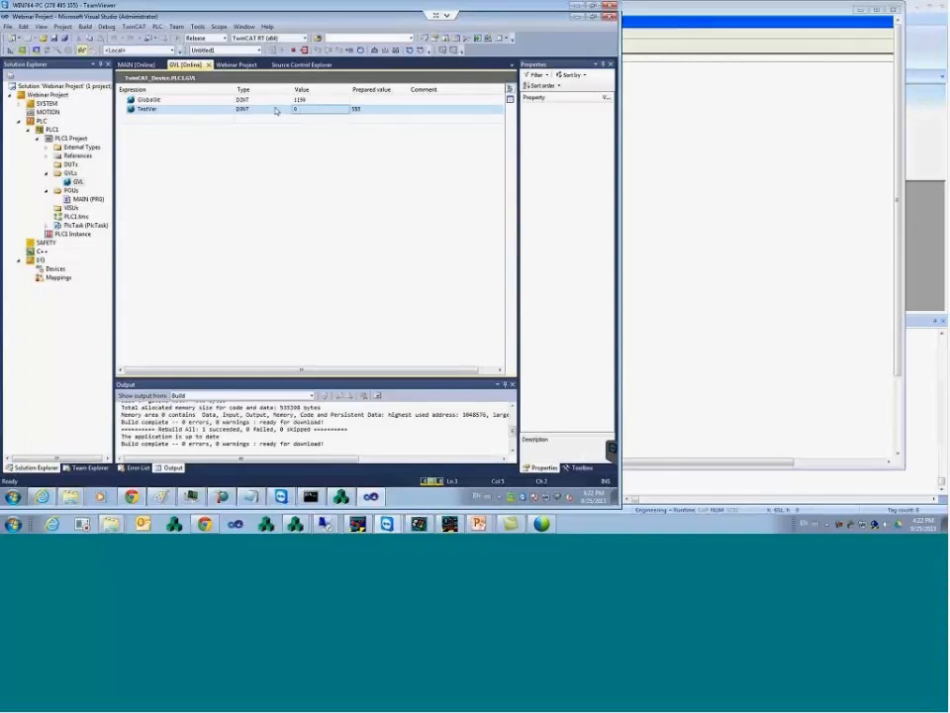
click(382, 112)
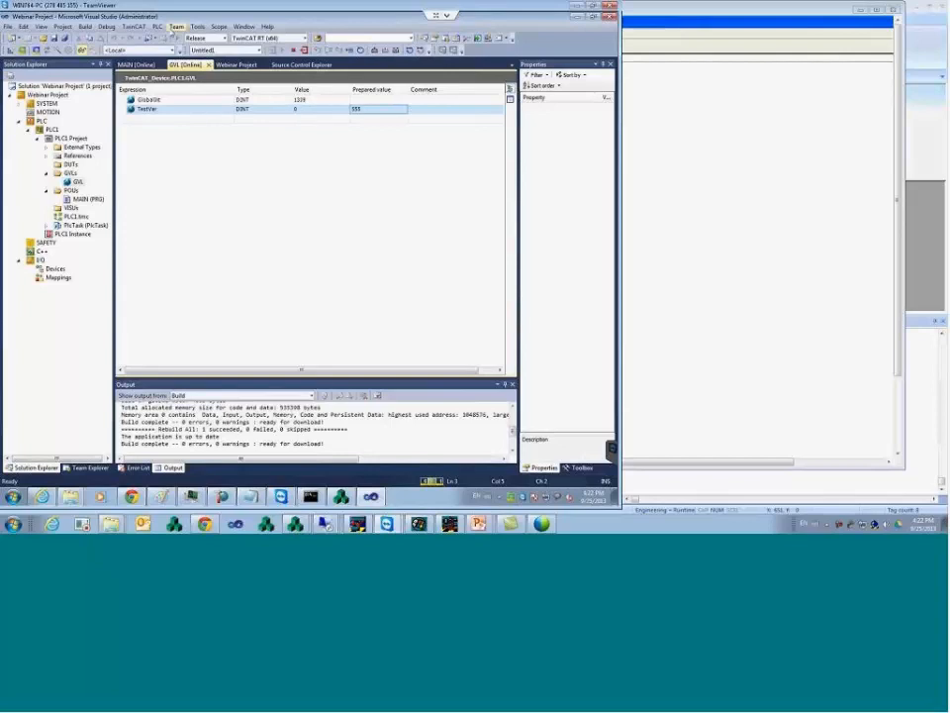
click(157, 26)
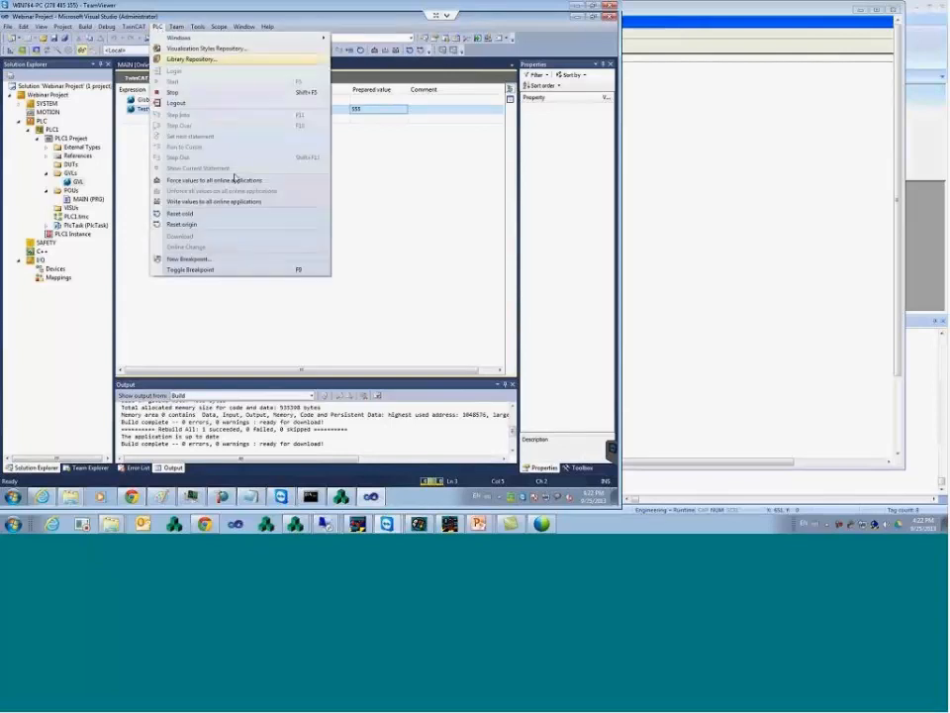
click(242, 202)
click(307, 112)
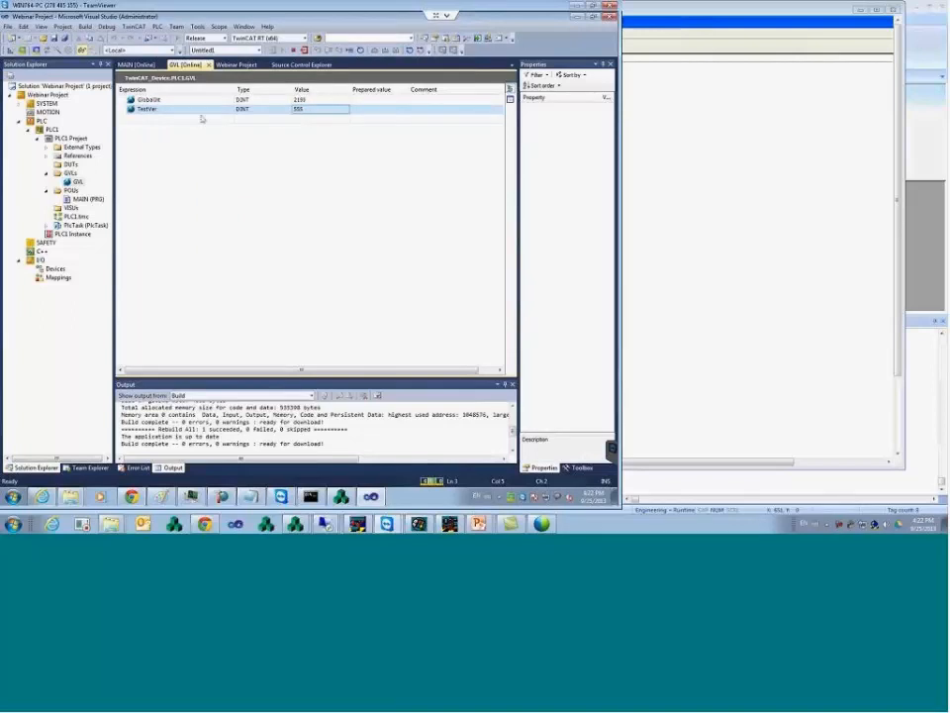
click(150, 111)
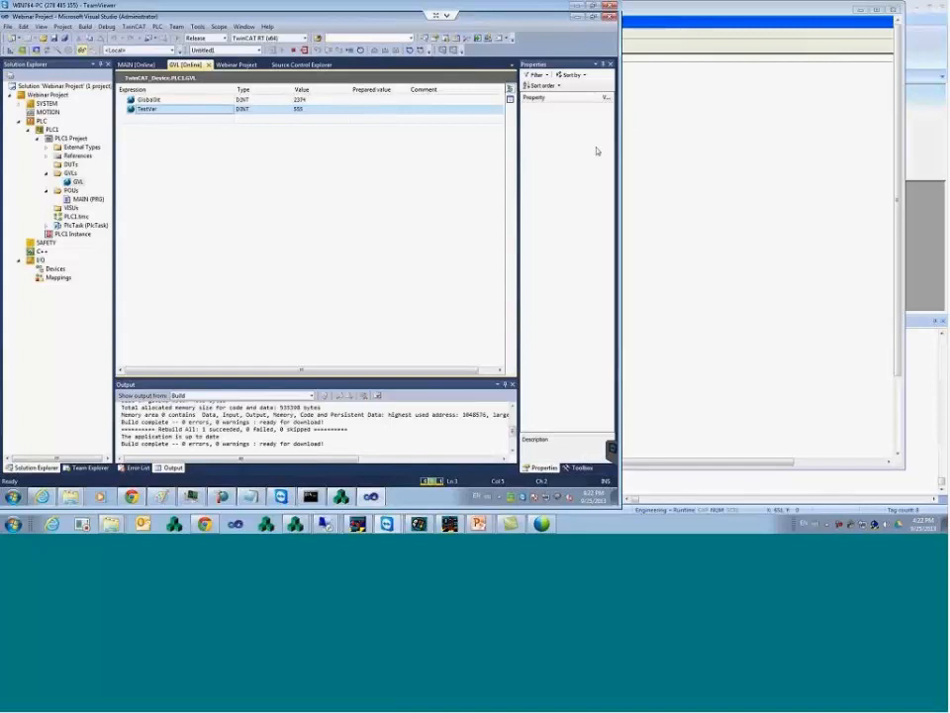
- Back in InduSoft, replace row 5's I/O address with TestVar1
mouse_move(306, 528)
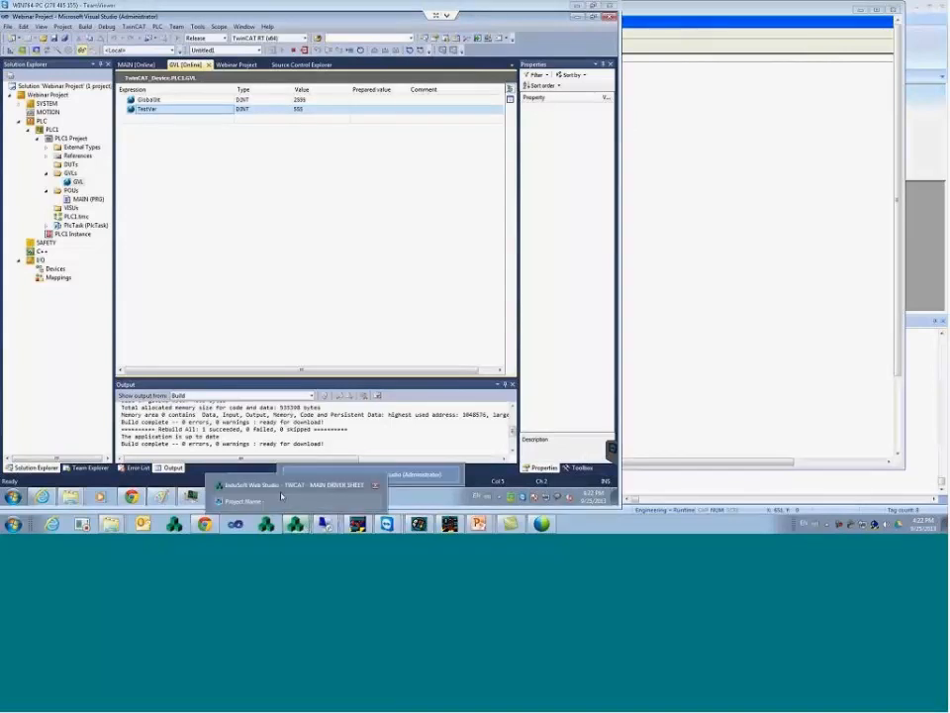
click(281, 489)
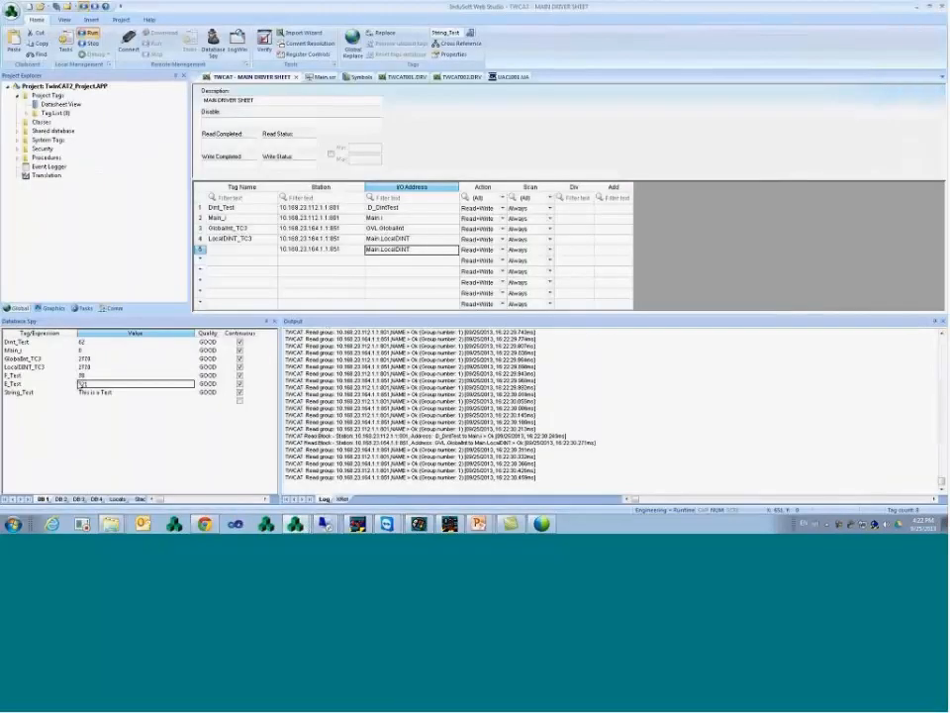
click(96, 366)
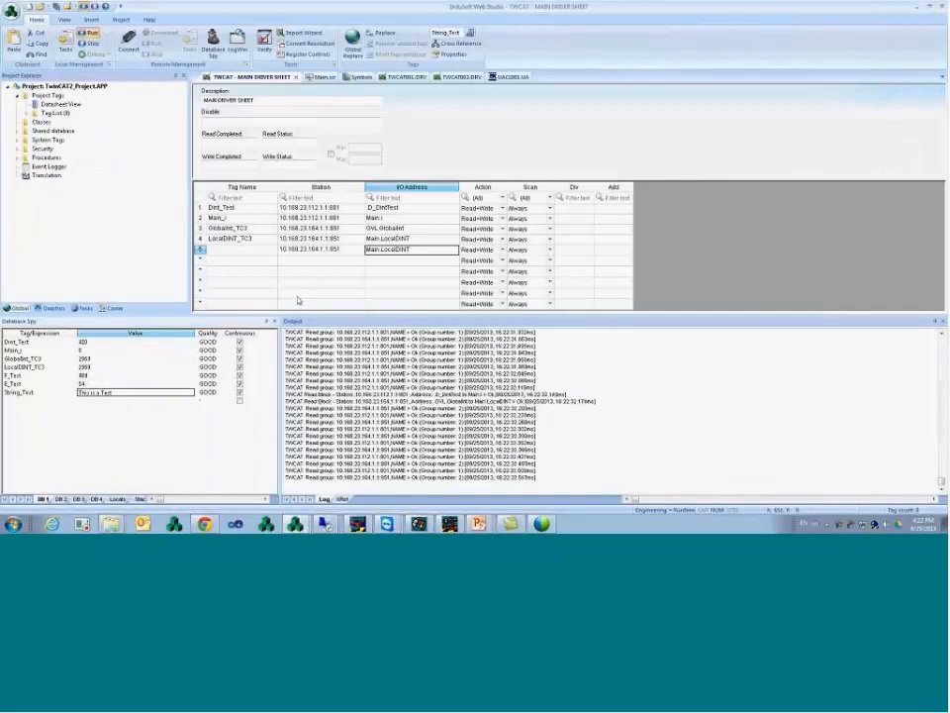
click(345, 253)
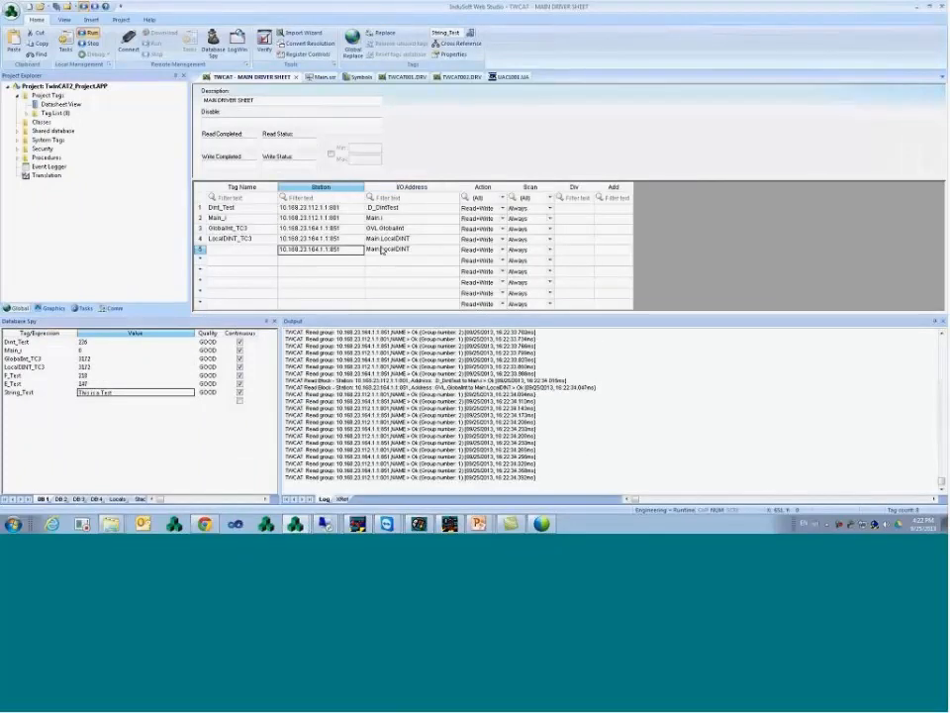
click(388, 253)
double_click(387, 253)
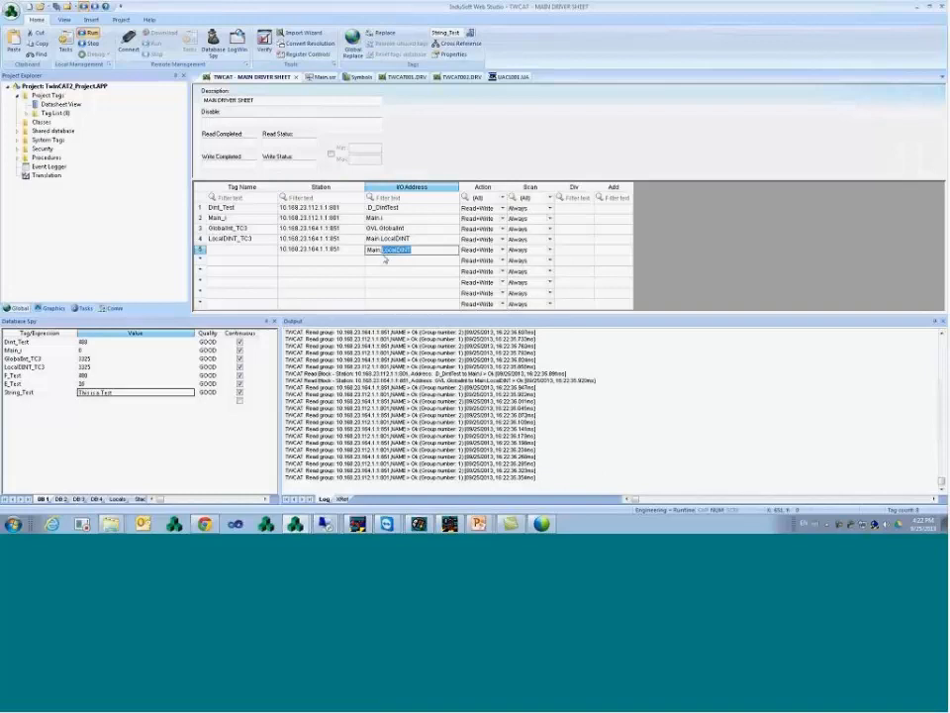
text(Test)
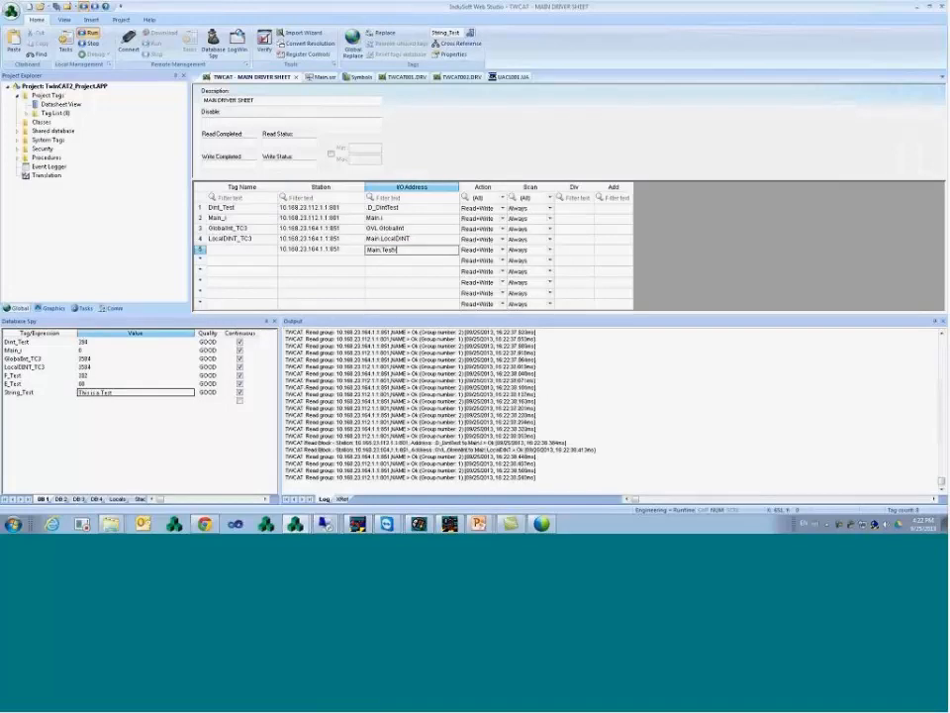
text(Var1)
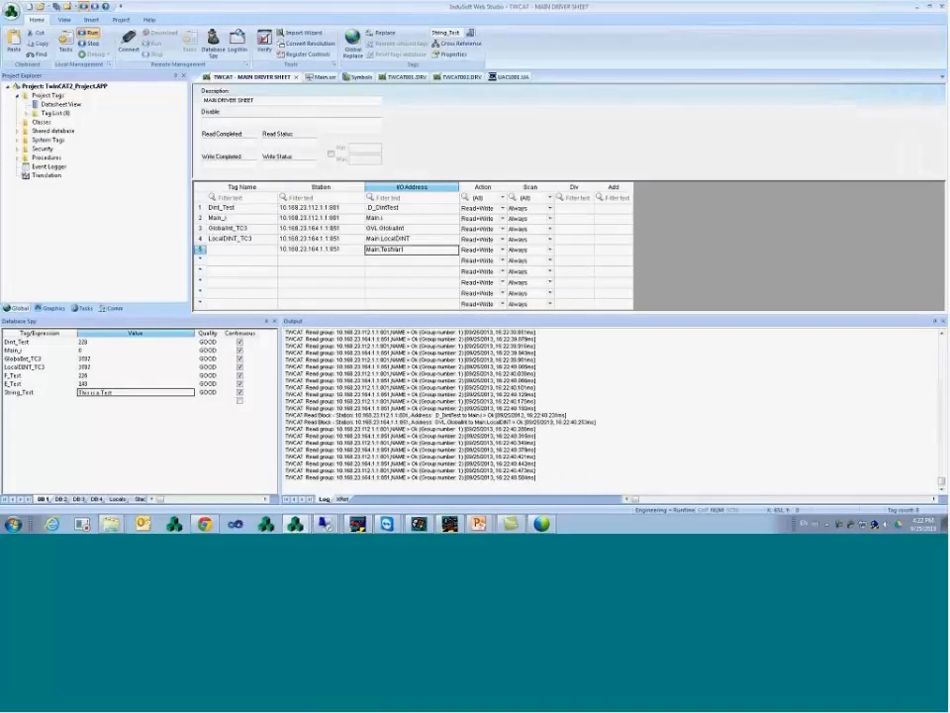
- Name row 5's tag TestVar_Tag and confirm creating the new tag
click(242, 250)
text(TestV)
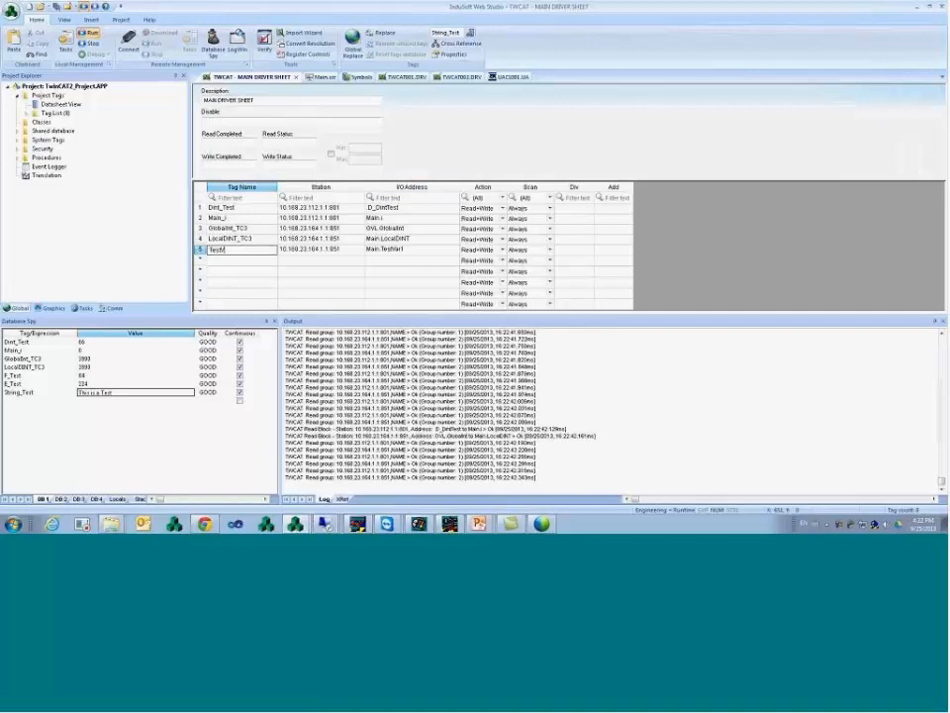
text(ar_Tag)
key(Return)
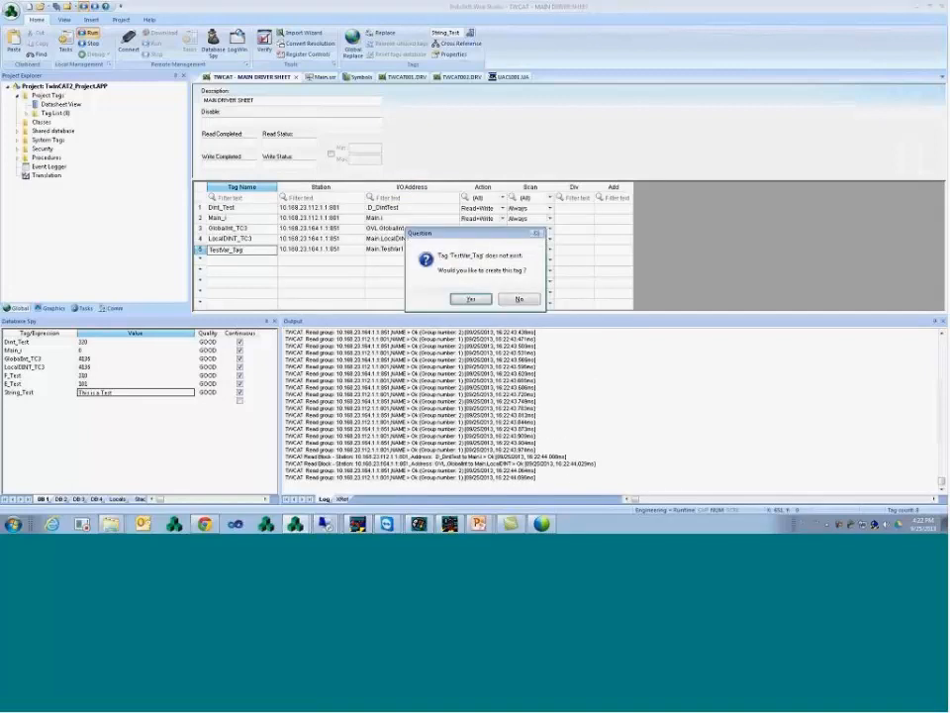
key(Return)
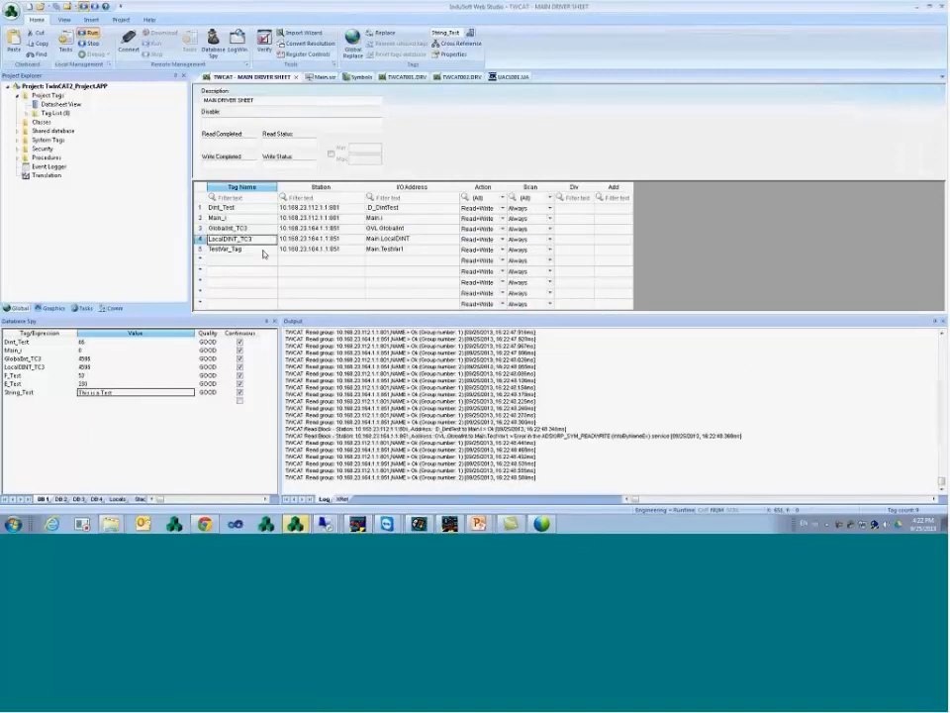
- Add TestVar_Tag to the Database Spy watch list
click(64, 402)
text(TestVar_Tag)
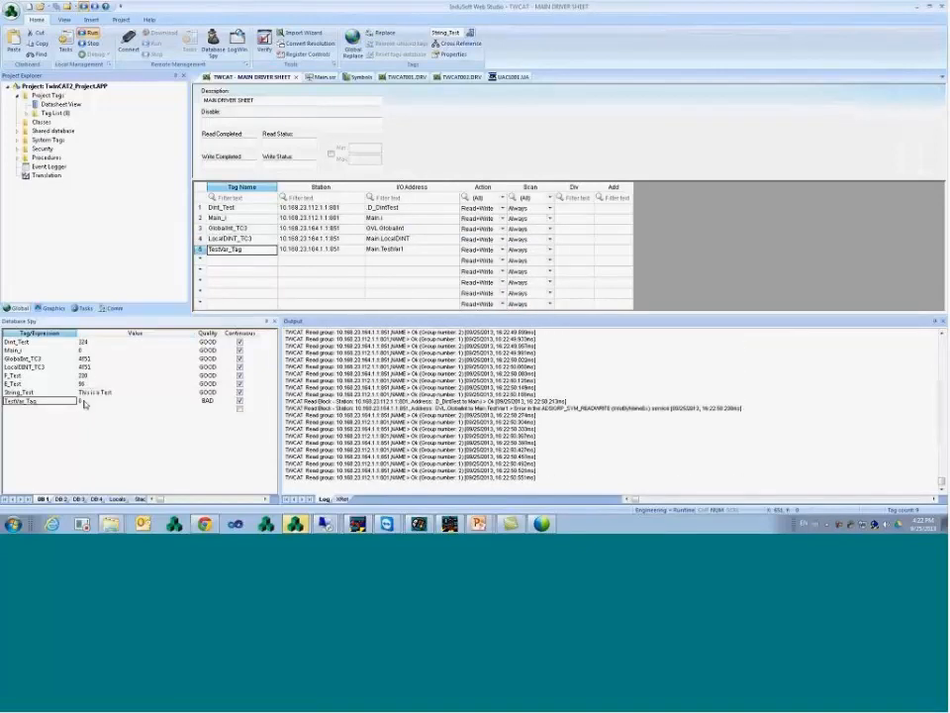
click(211, 403)
drag(211, 404, 70, 403)
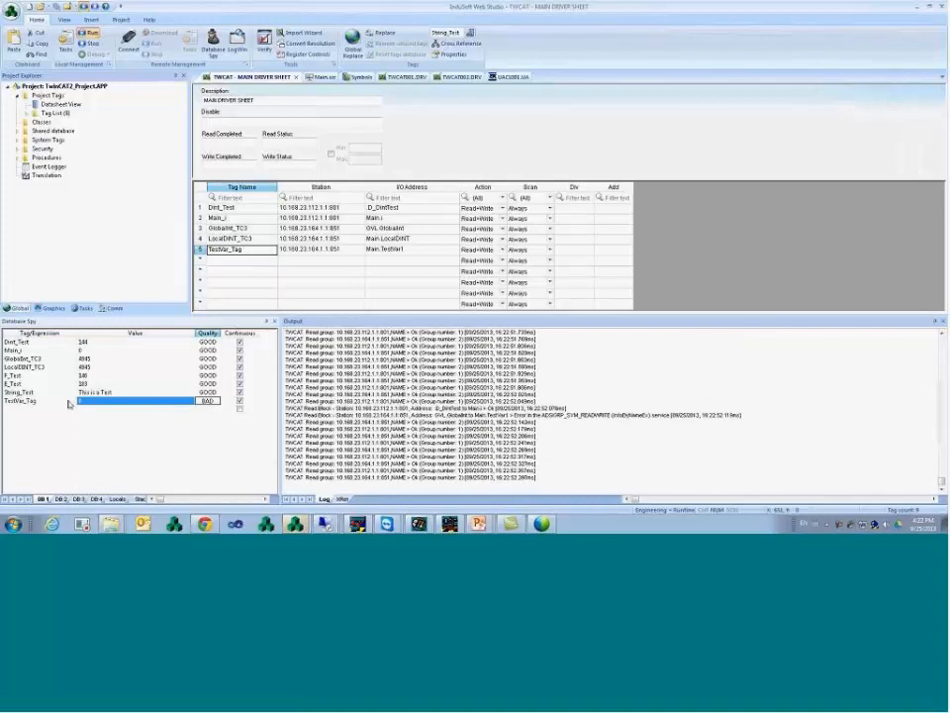
click(69, 403)
- Enable Protocol Analyzer and Field Write Commands logging in the output Log Settings
right_click(338, 450)
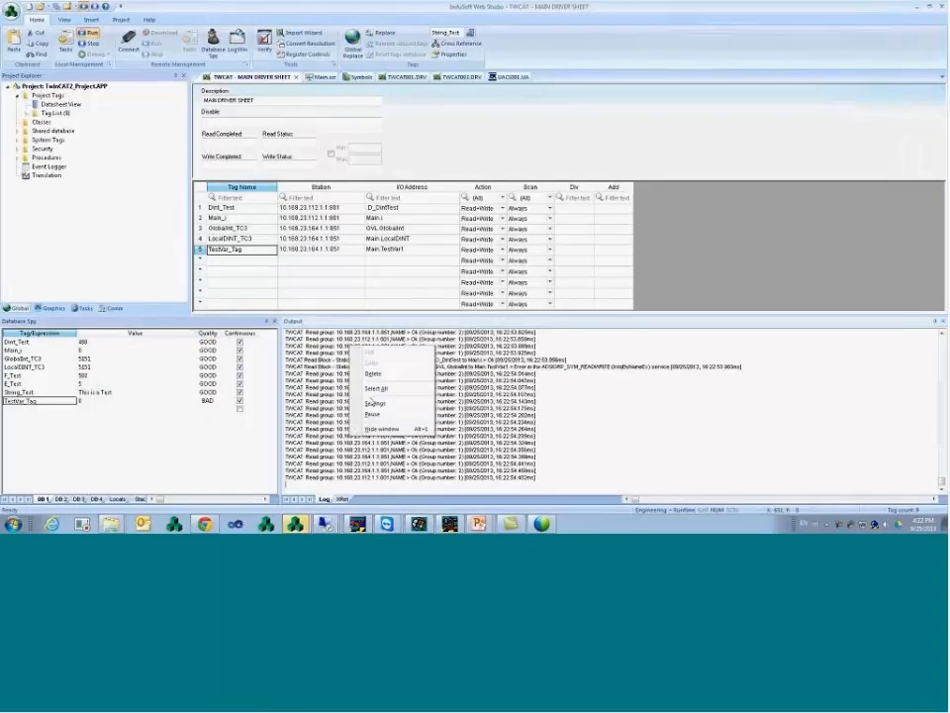
click(381, 452)
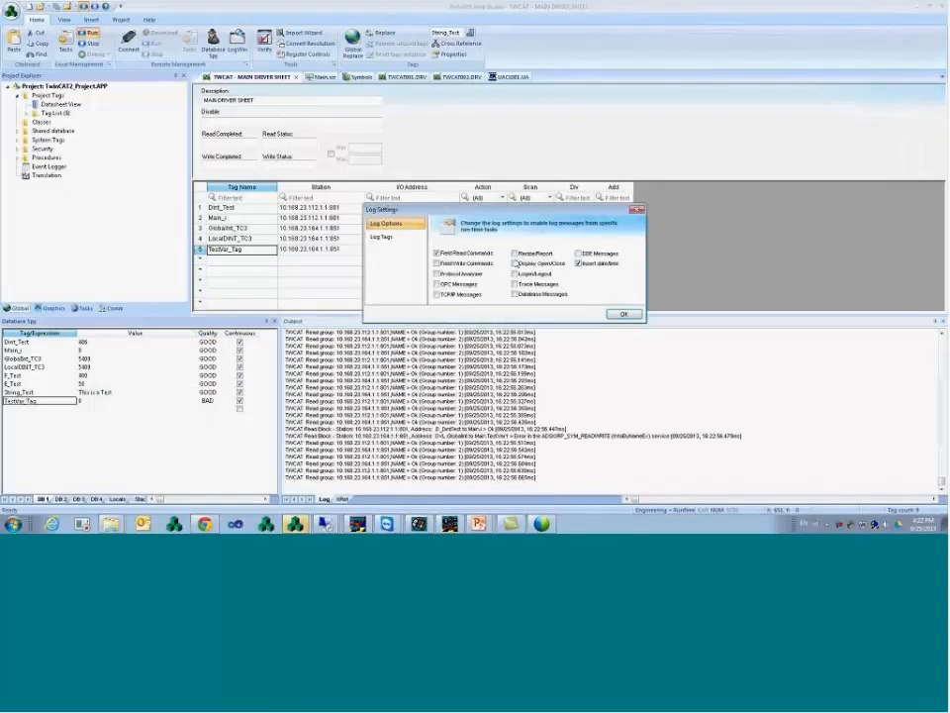
click(451, 273)
click(446, 264)
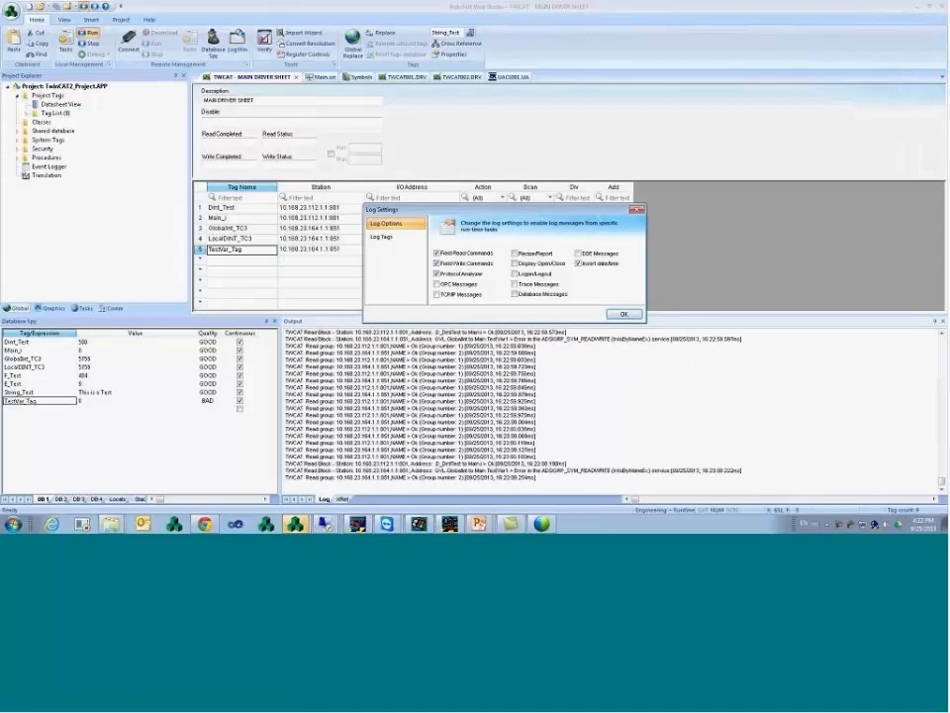
click(624, 314)
- Pause the output log and inspect the Main.TestVar1 not found error
right_click(375, 431)
click(398, 412)
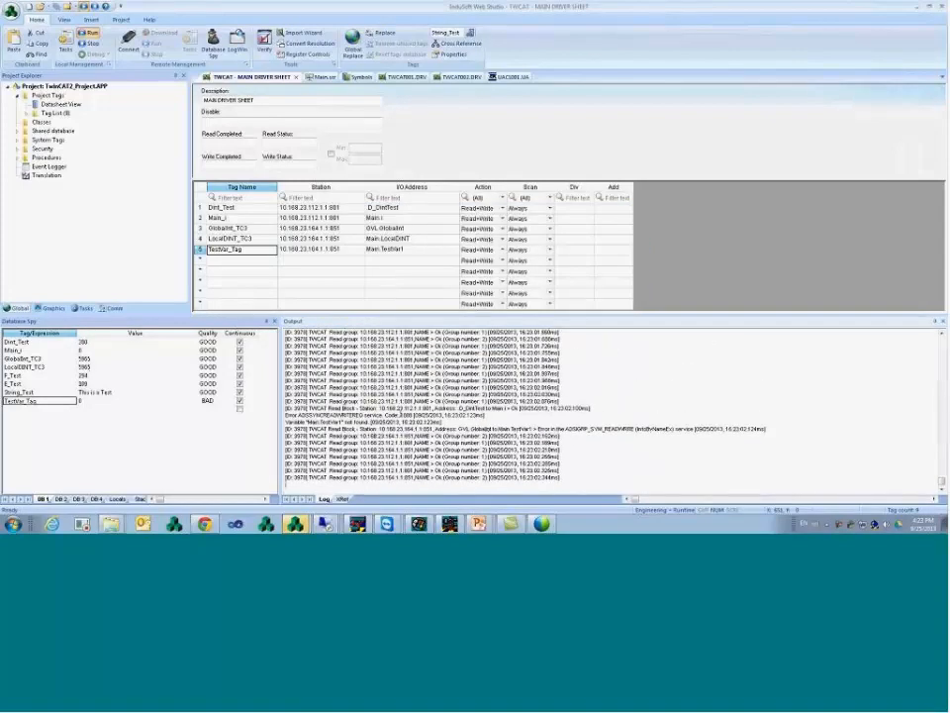
drag(448, 422, 286, 422)
click(308, 421)
click(320, 421)
- Change row 5's address to Main.TestVar and resume the output log
click(408, 259)
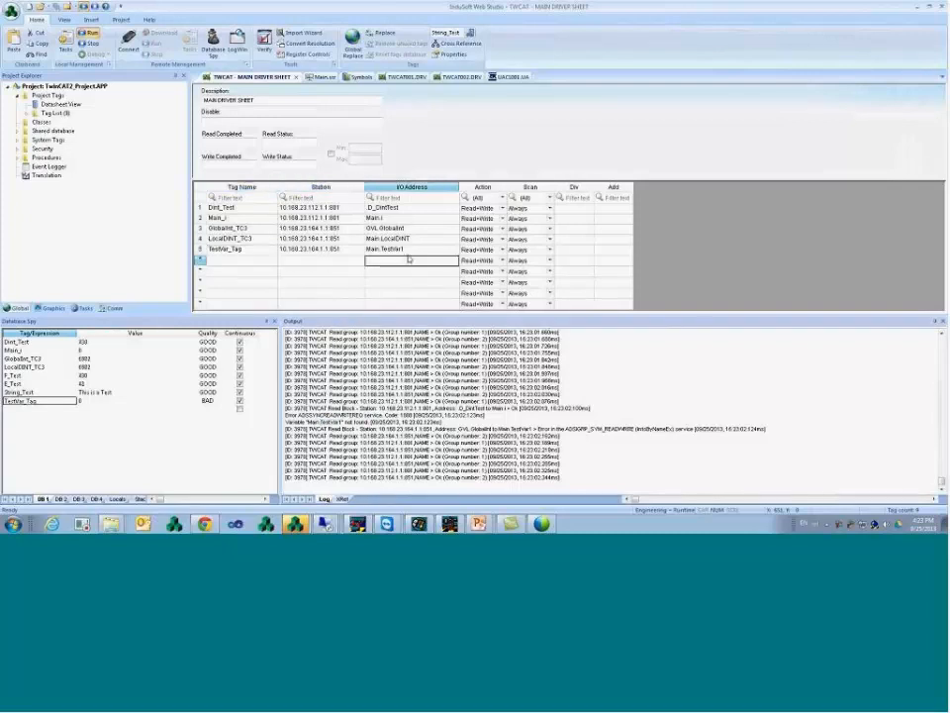
click(419, 252)
key(Return)
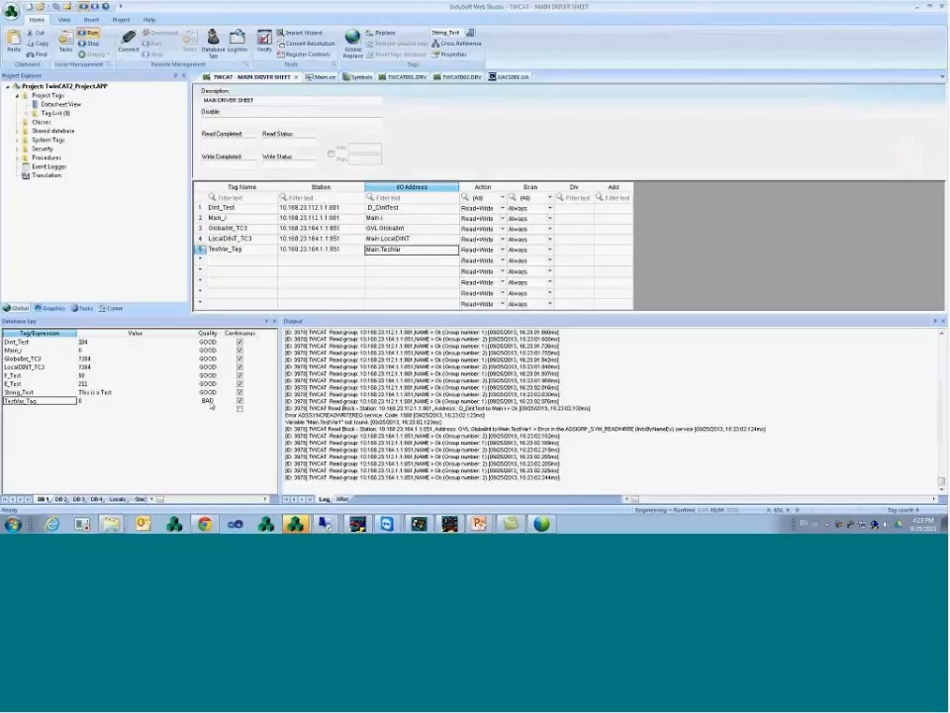
click(119, 400)
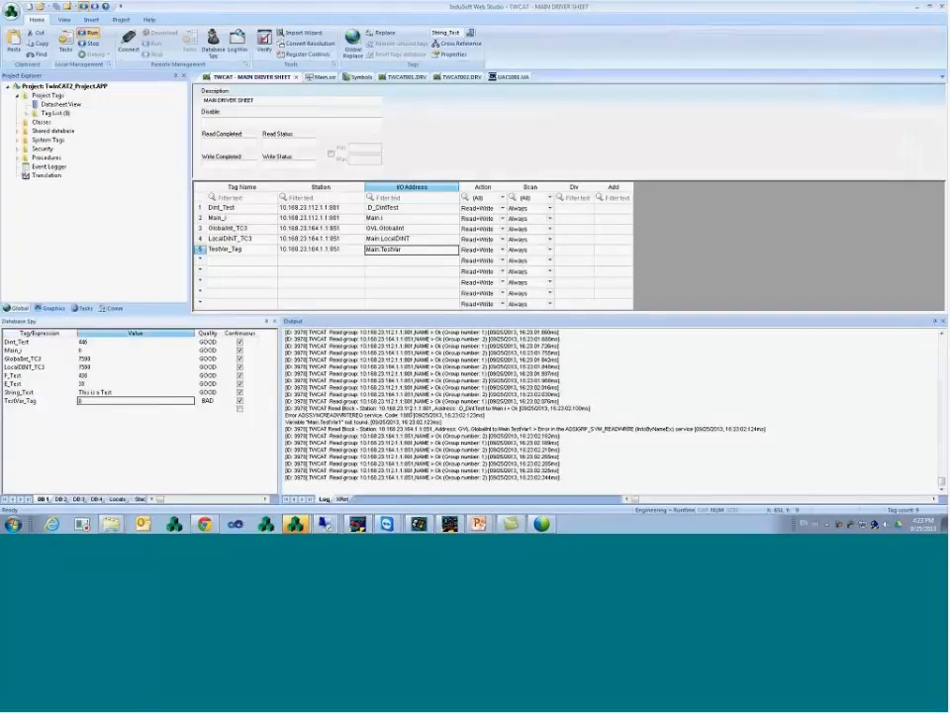
right_click(414, 412)
click(441, 480)
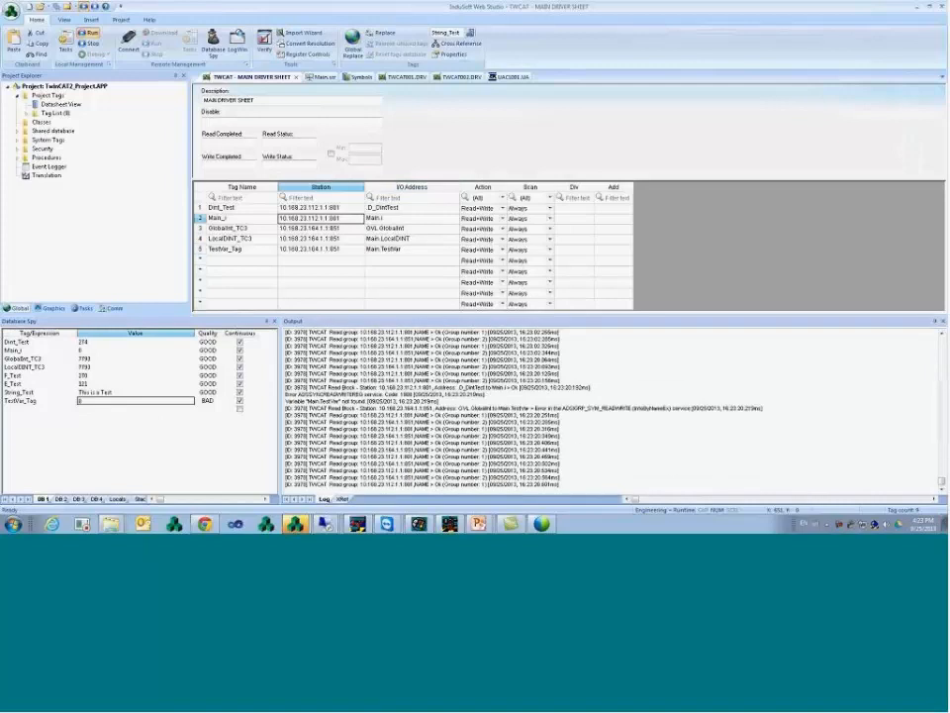
- Select row 5's Main.TestVar address, pause the output log again, and return to TwinCAT
right_click(259, 78)
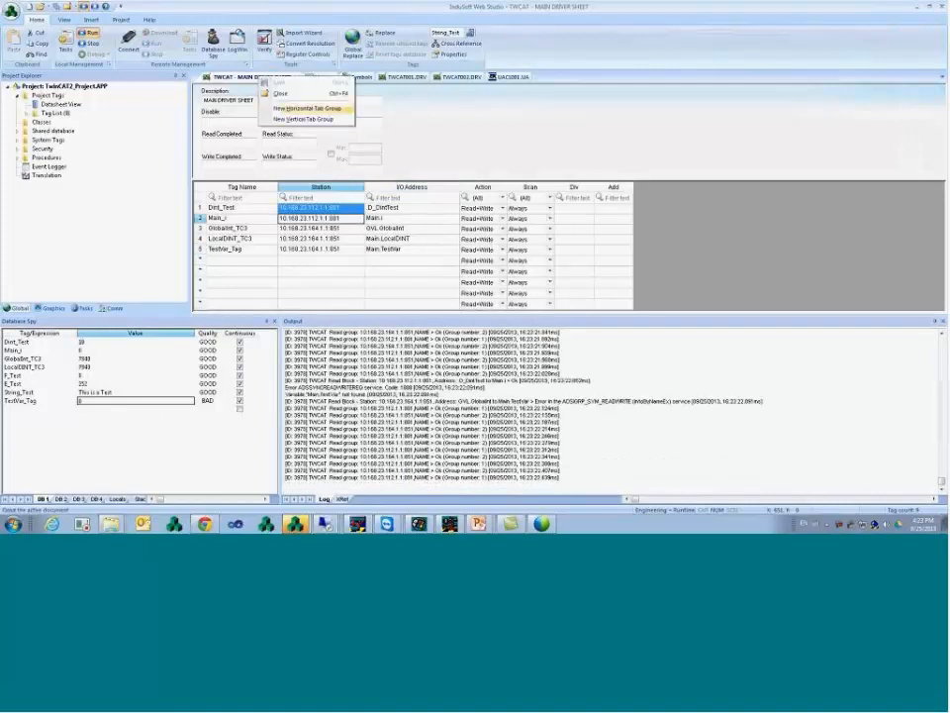
click(252, 262)
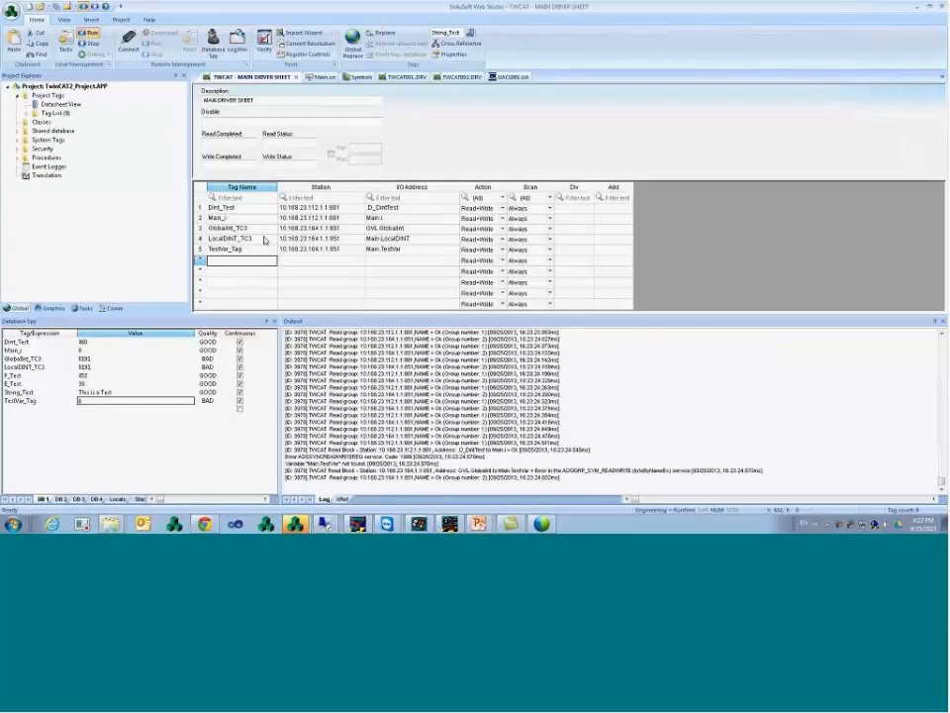
click(409, 250)
right_click(435, 404)
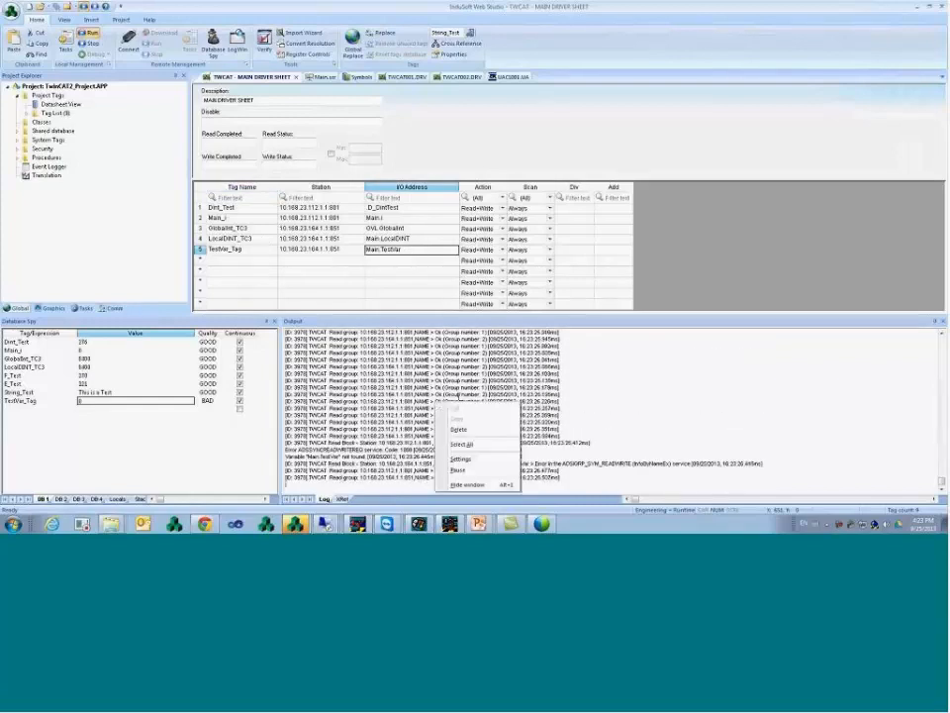
click(472, 472)
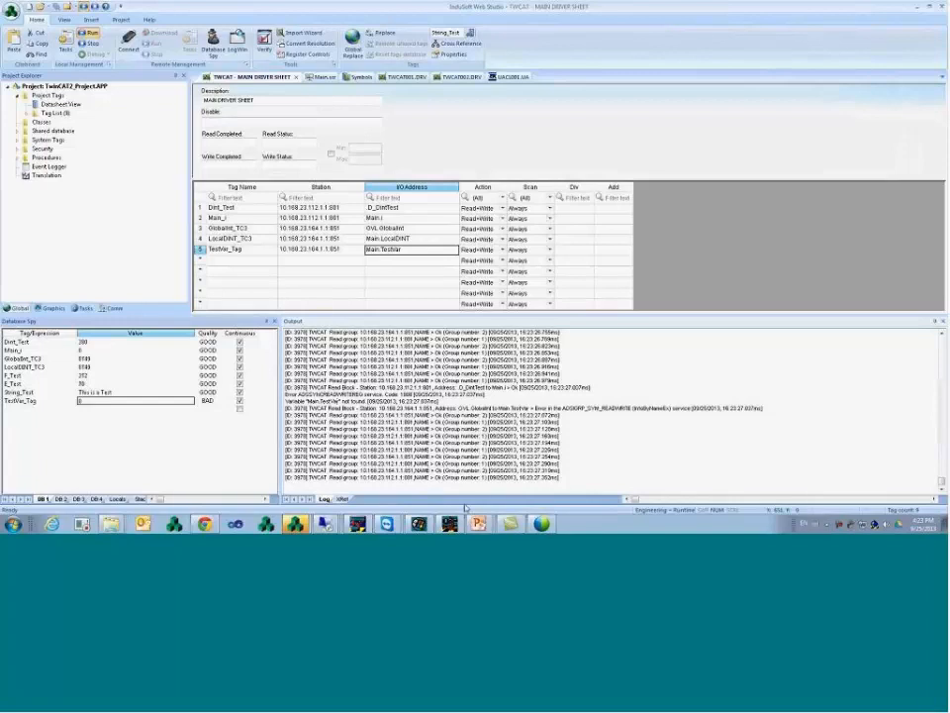
mouse_move(327, 521)
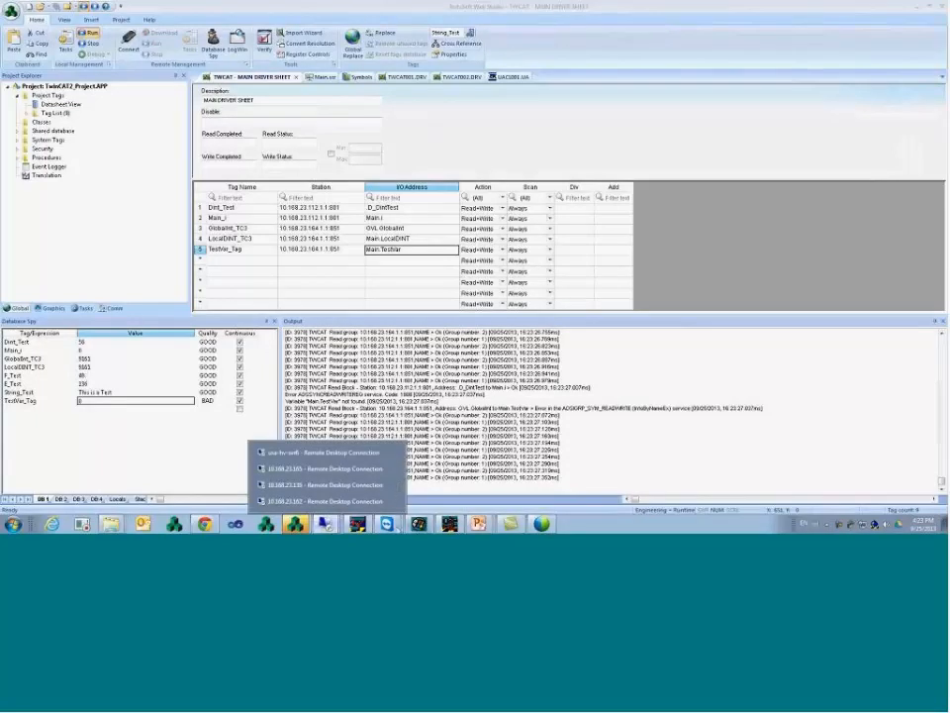
click(394, 503)
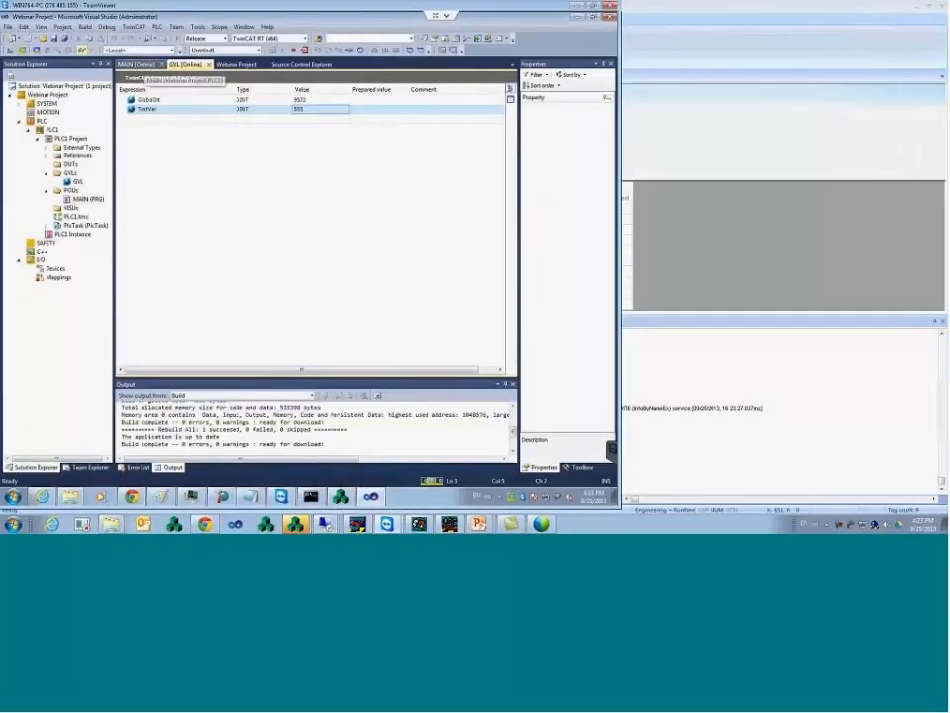
- Open the MAIN program and log out of the running PLC
click(137, 64)
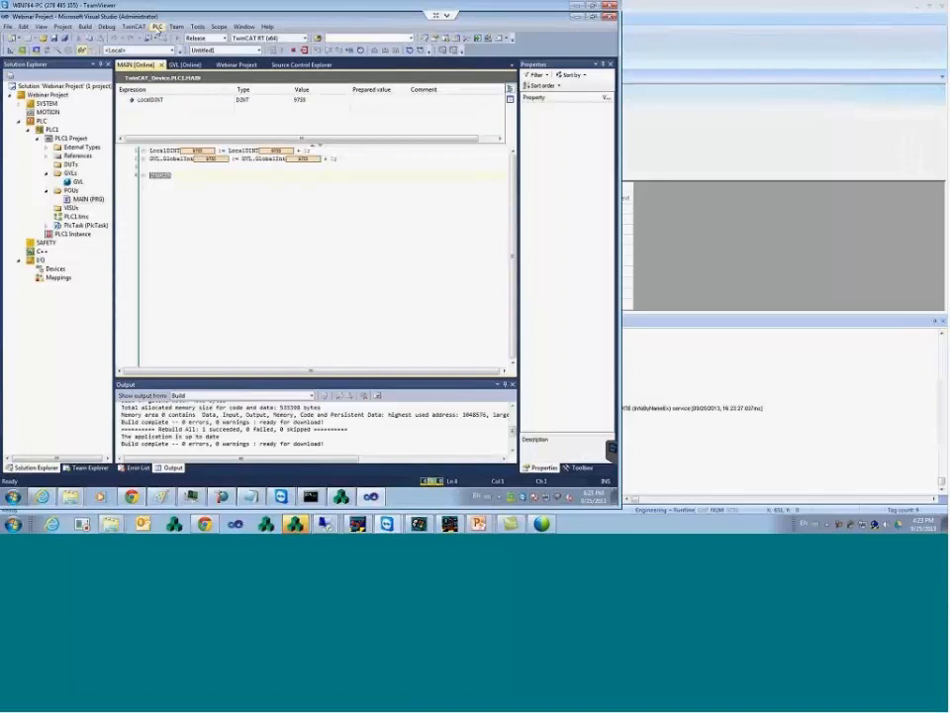
click(156, 27)
click(180, 99)
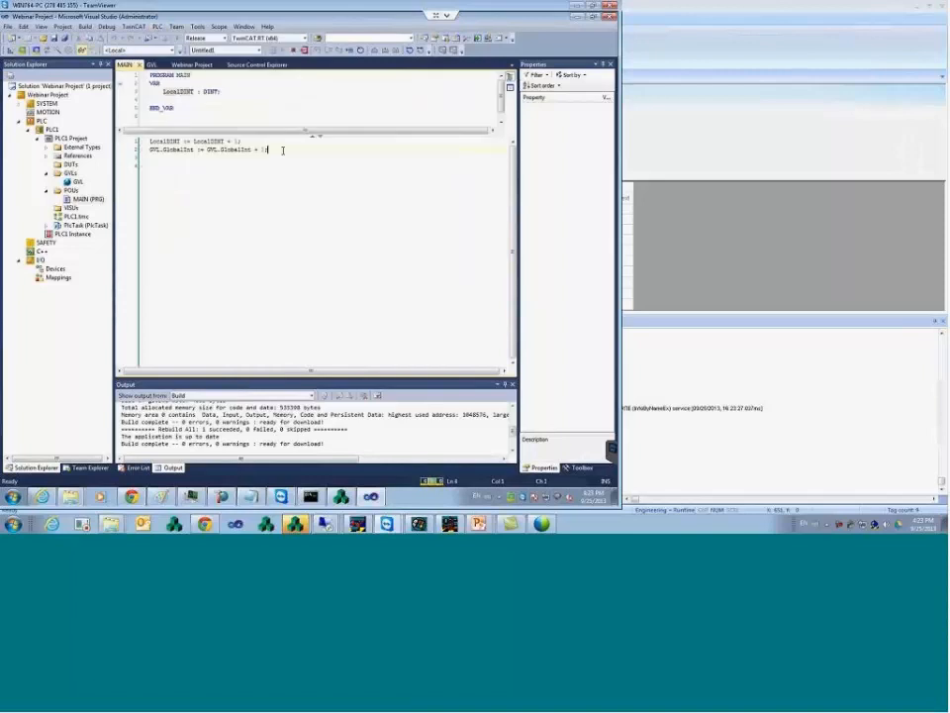
- Add the line GVL.TestVar = GVL.TestVar; to MAIN and save it
key(Return)
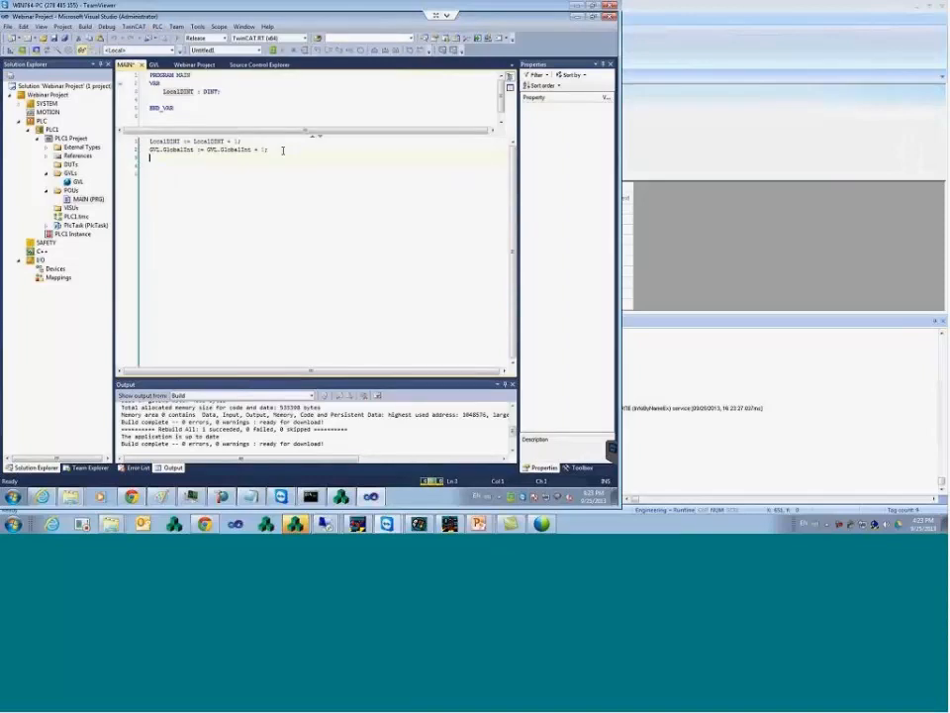
text(GVL.)
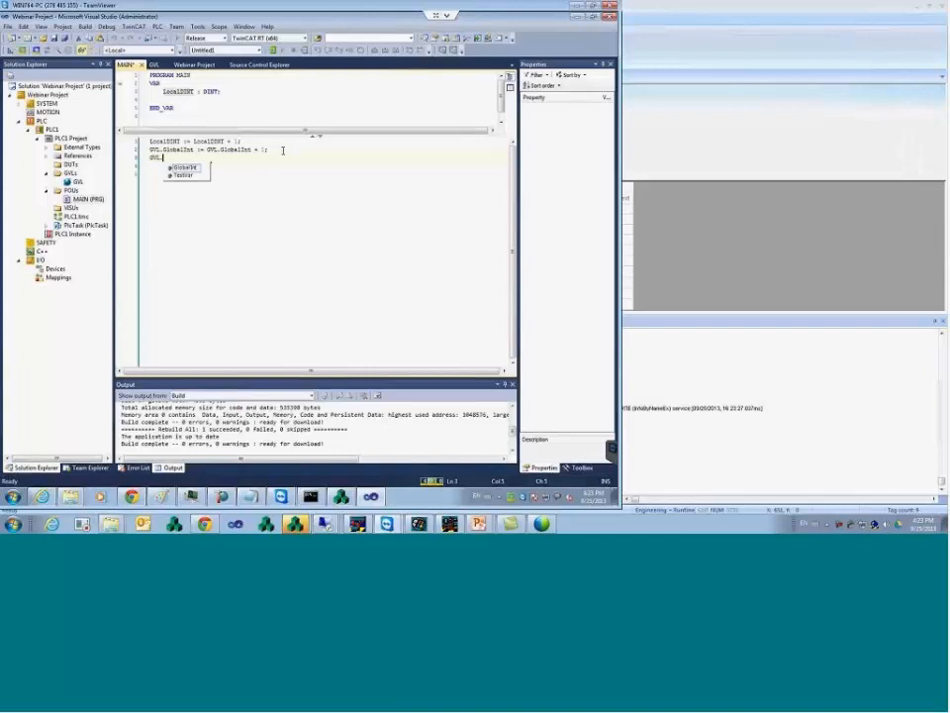
key(Down)
key(Return)
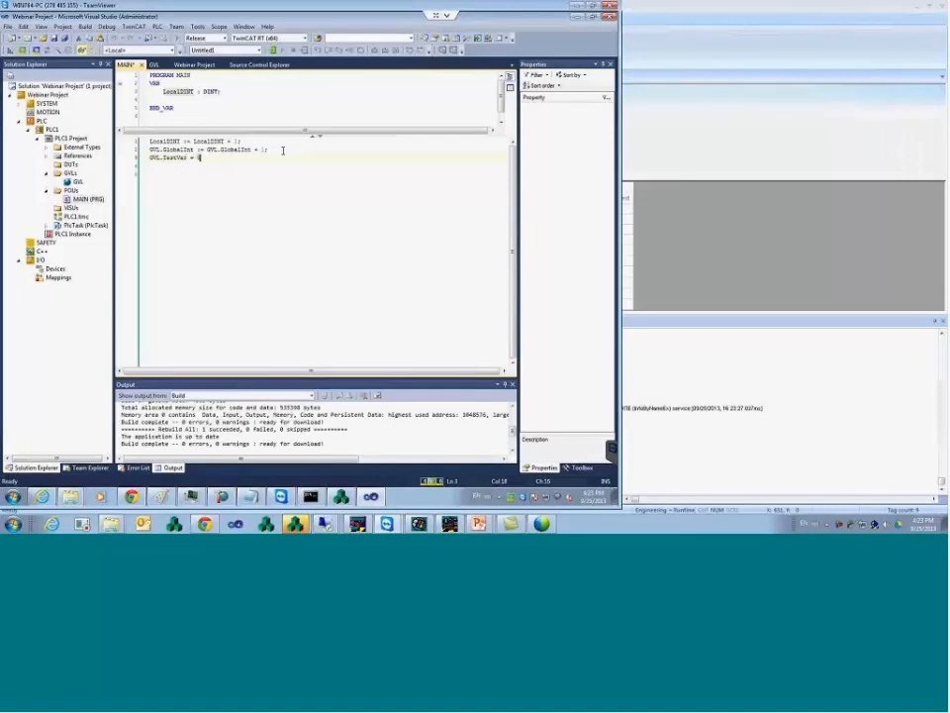
text(= GVL.)
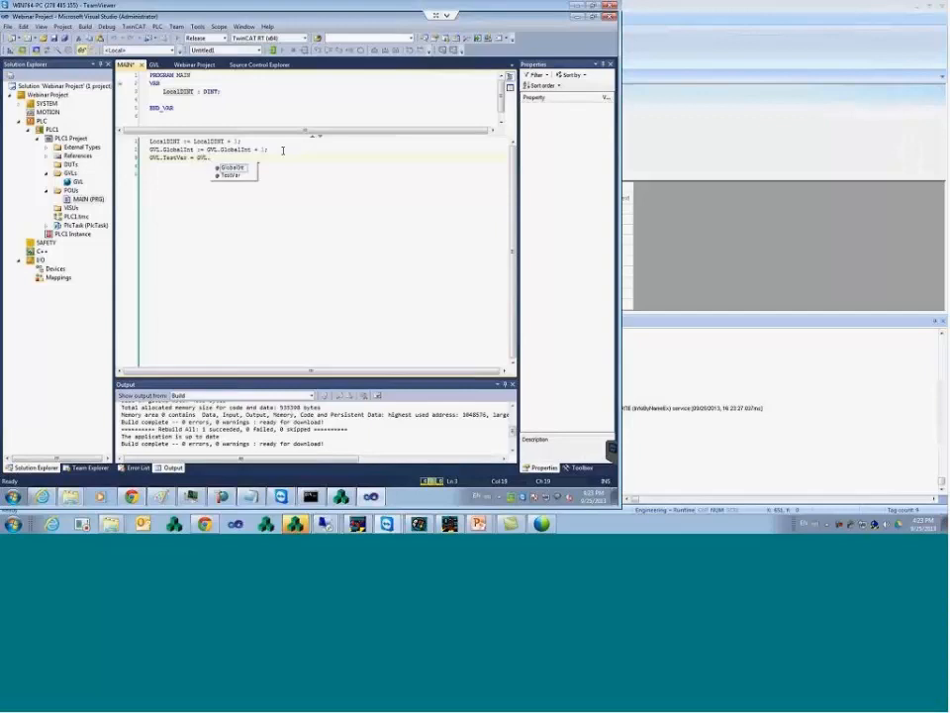
key(Down)
key(Return)
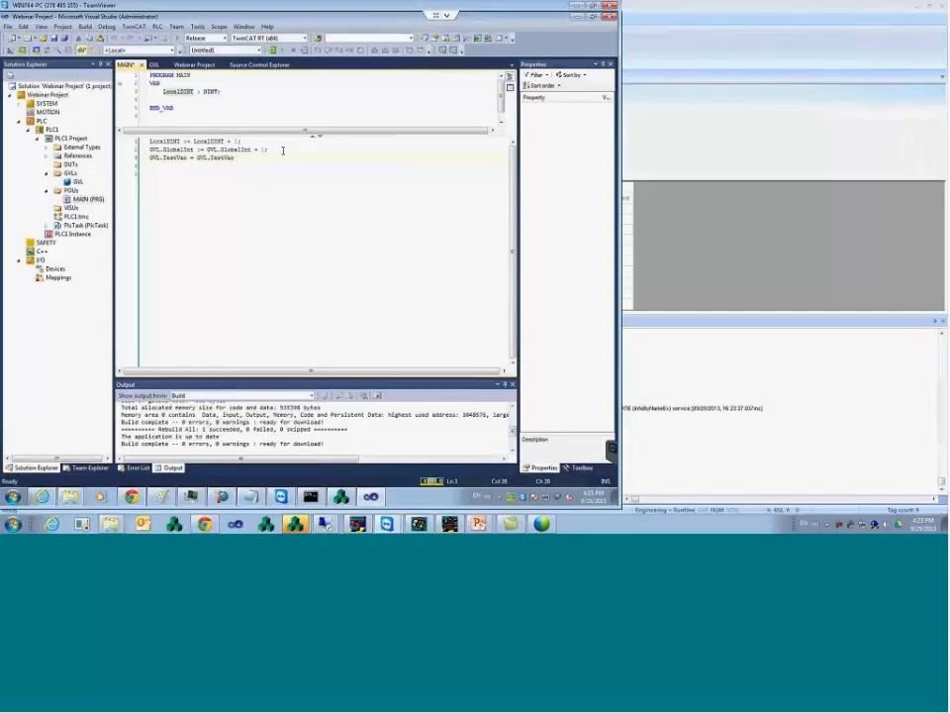
text(;)
key(ctrl+s)
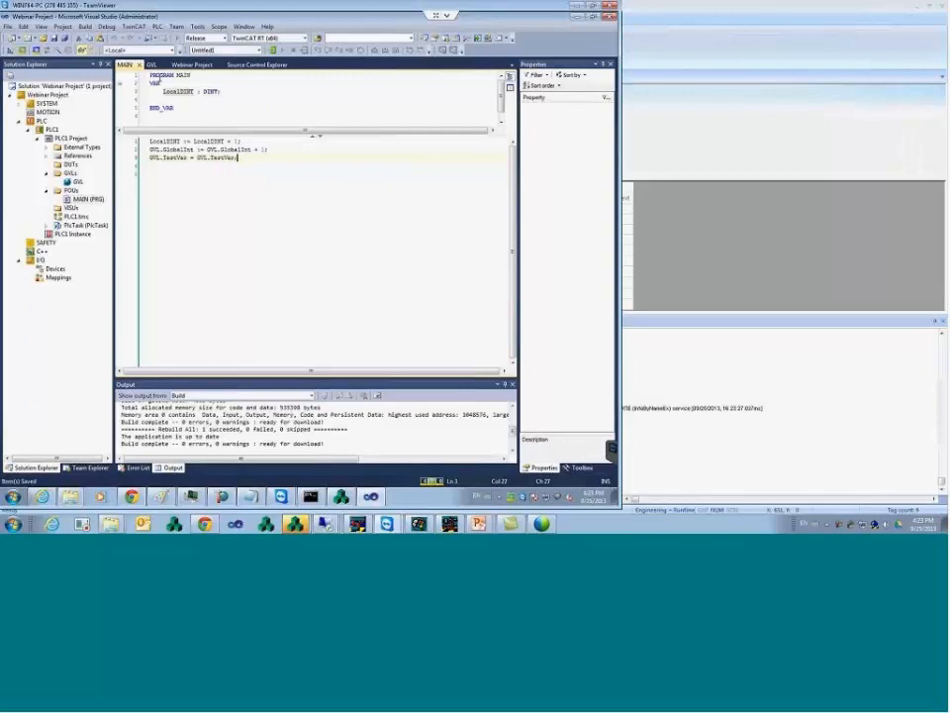
- Rebuild the PLC project and review the COM server shutdown message
click(85, 25)
click(109, 76)
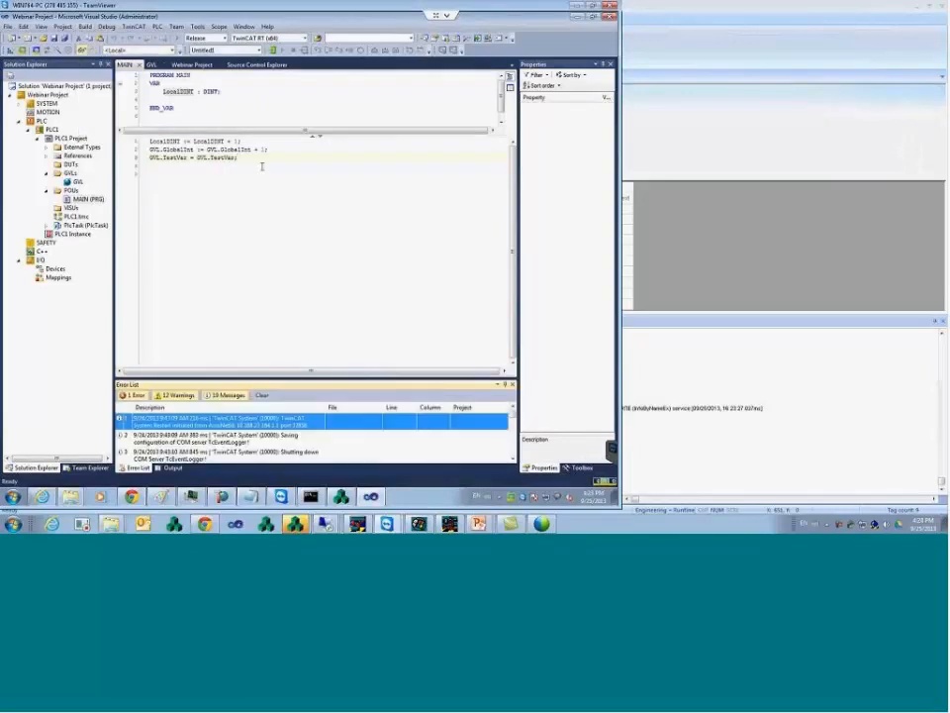
click(216, 450)
scroll(222, 446, down, 1)
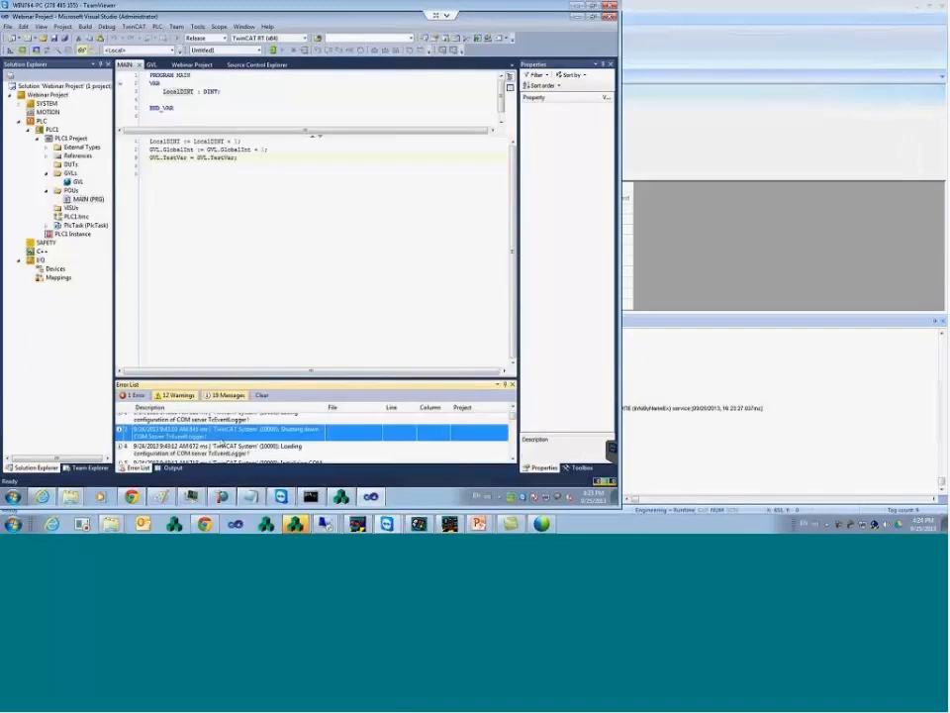
scroll(222, 441, down, 10)
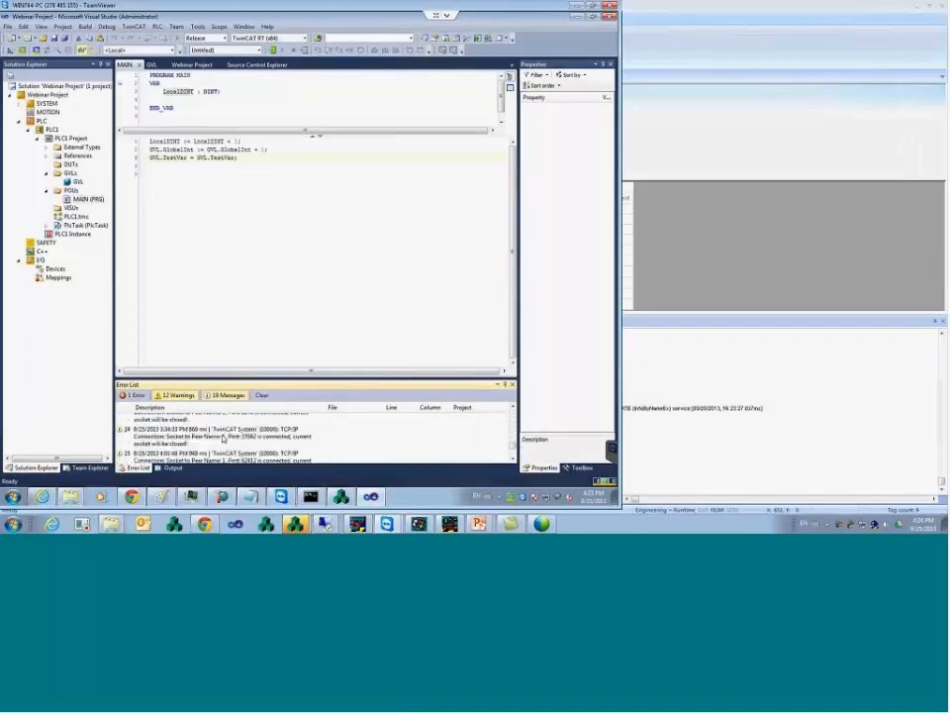
- Save MAIN's edited line 3 and build the PLC project
click(253, 160)
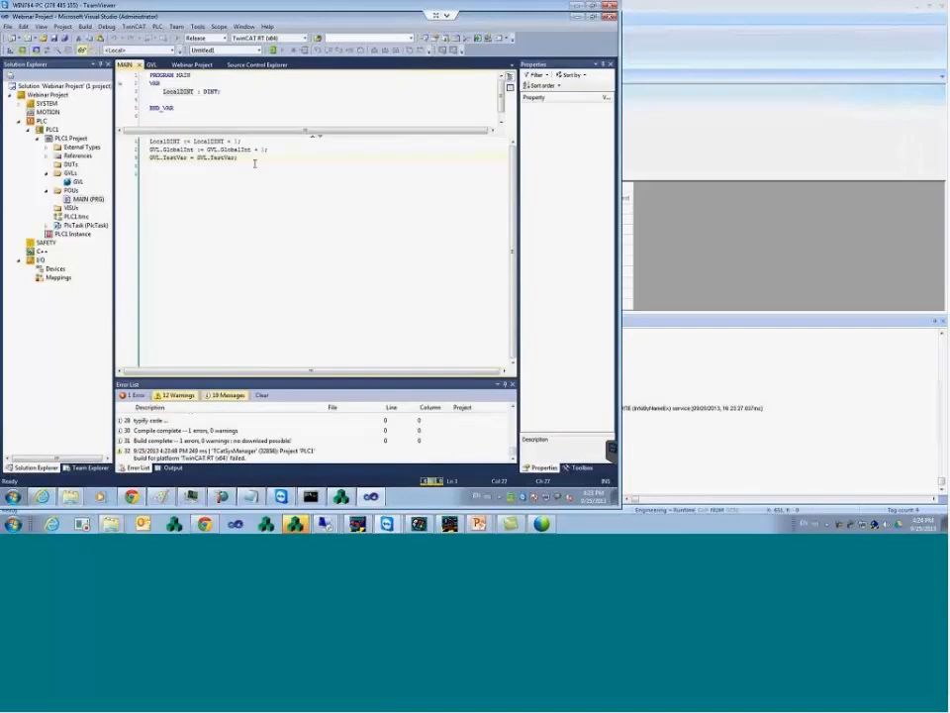
key(ctrl+s)
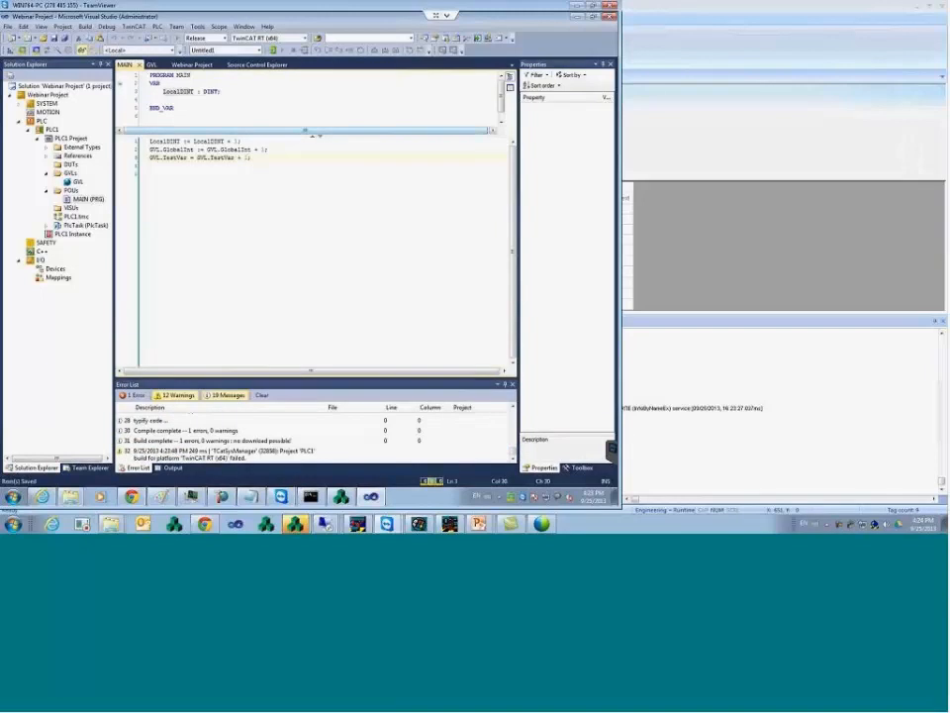
click(85, 27)
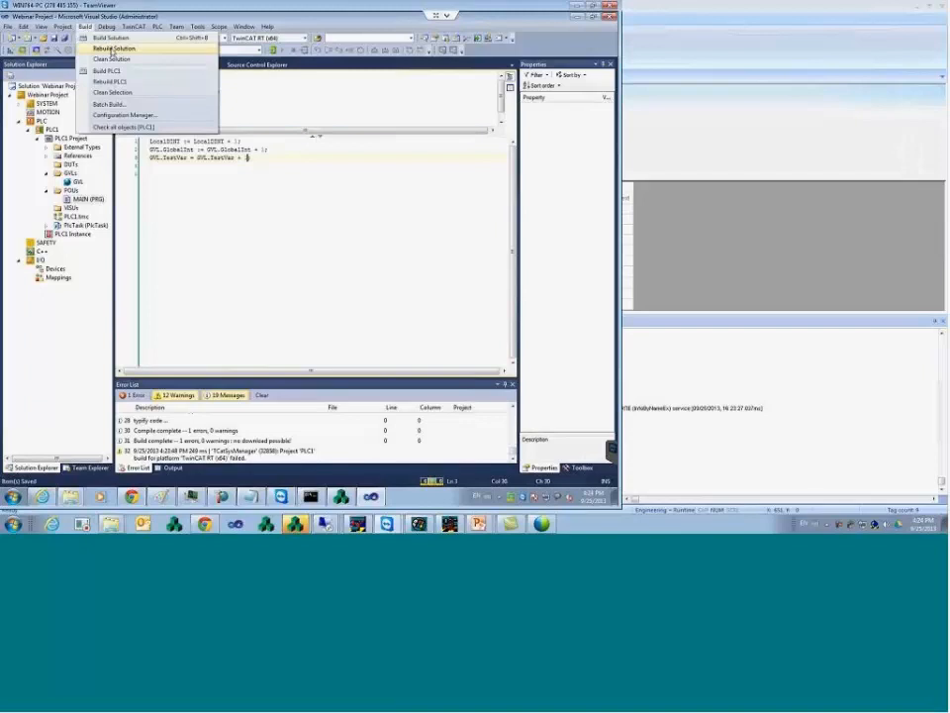
click(99, 37)
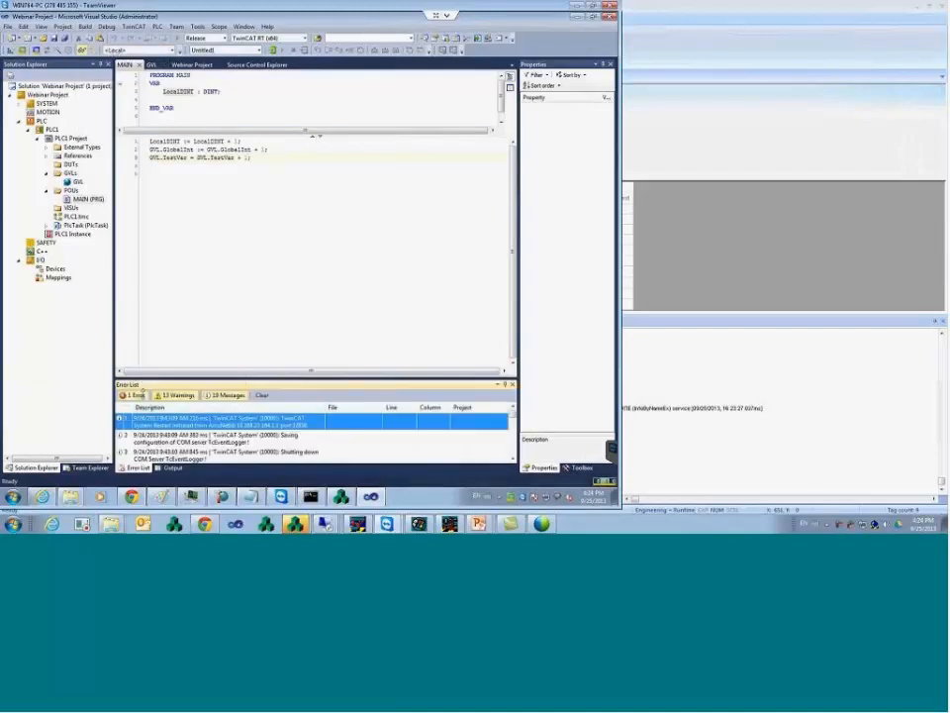
mouse_move(515, 427)
mouse_down()
mouse_move(515, 457)
mouse_move(515, 430)
mouse_up()
- Save the GVL and MAIN documents from their tab menus and build the solution again
click(265, 158)
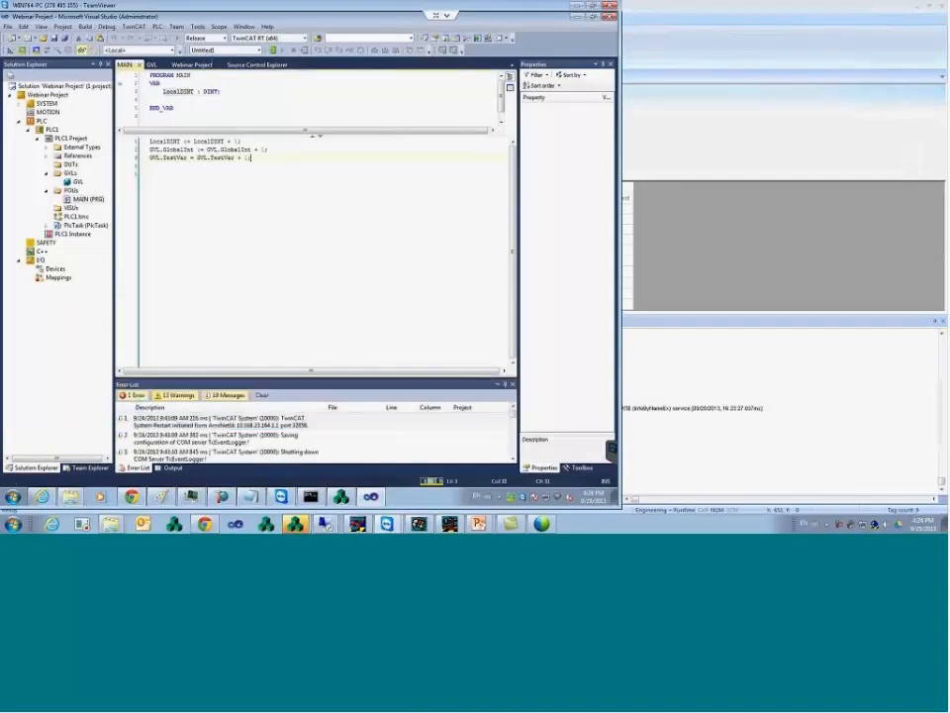
click(155, 65)
click(199, 94)
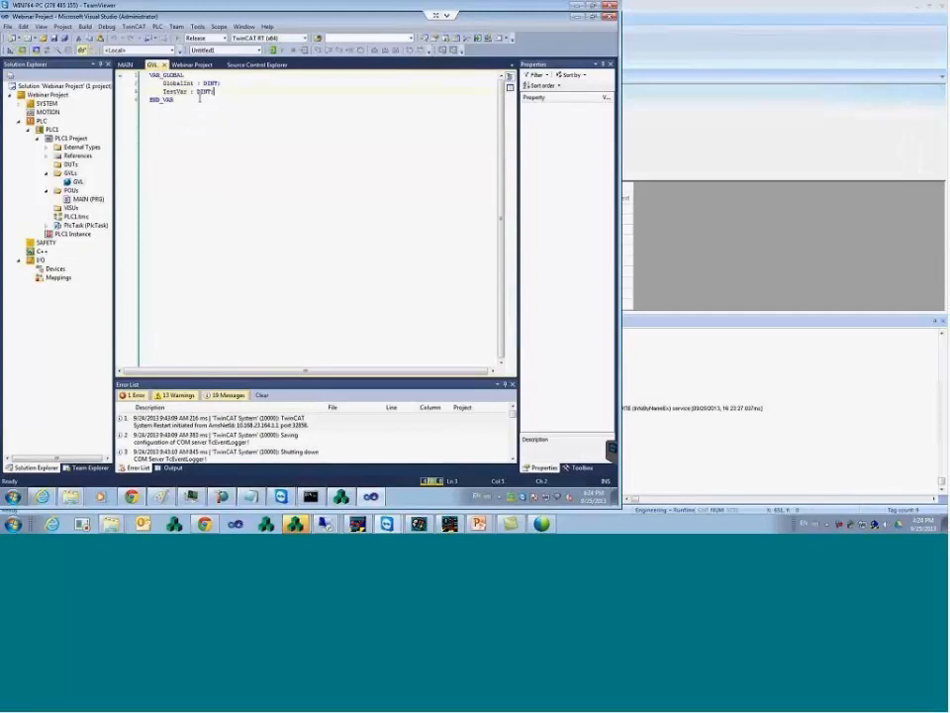
right_click(155, 65)
click(176, 70)
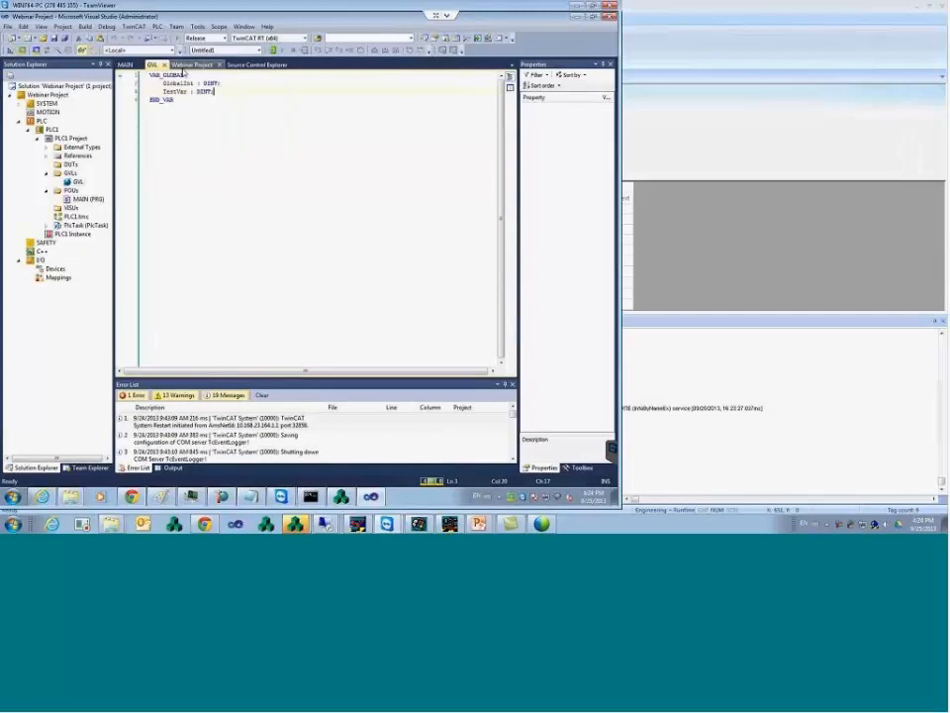
click(125, 65)
right_click(129, 65)
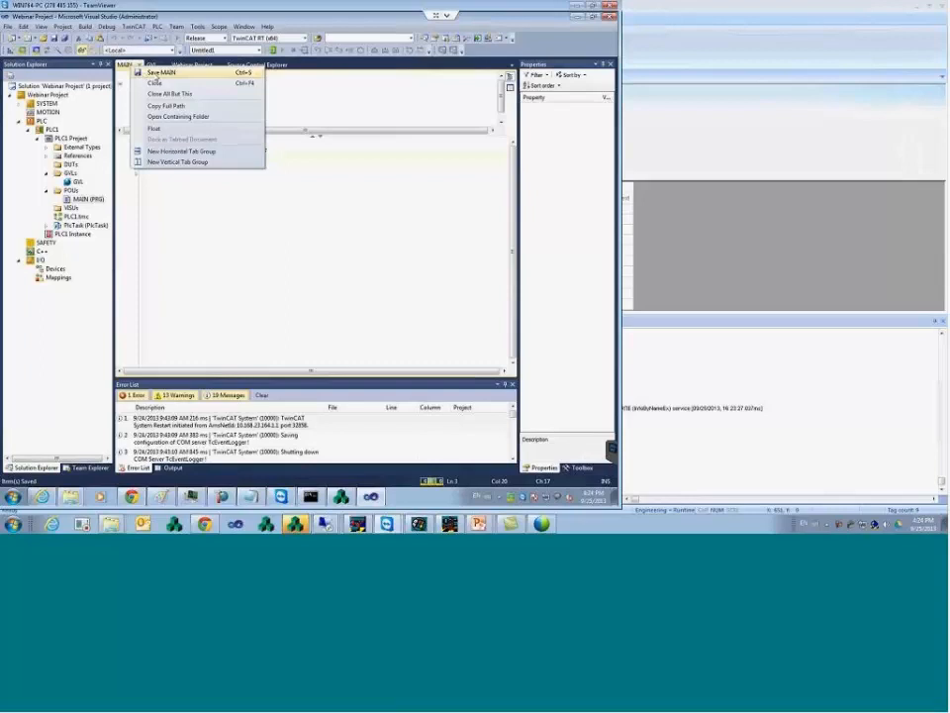
click(150, 72)
click(85, 27)
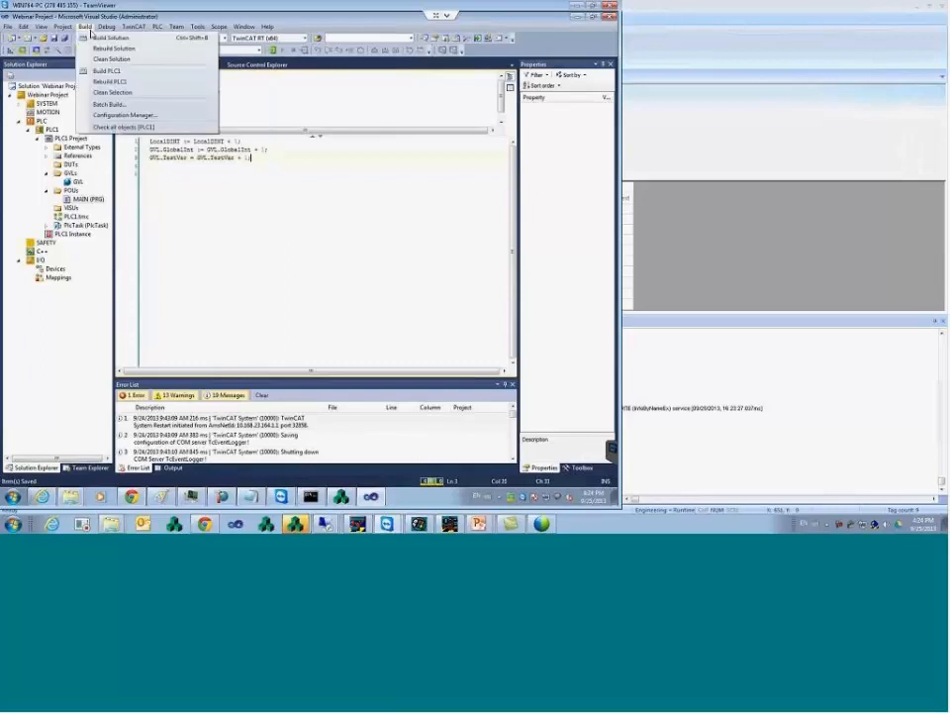
click(96, 39)
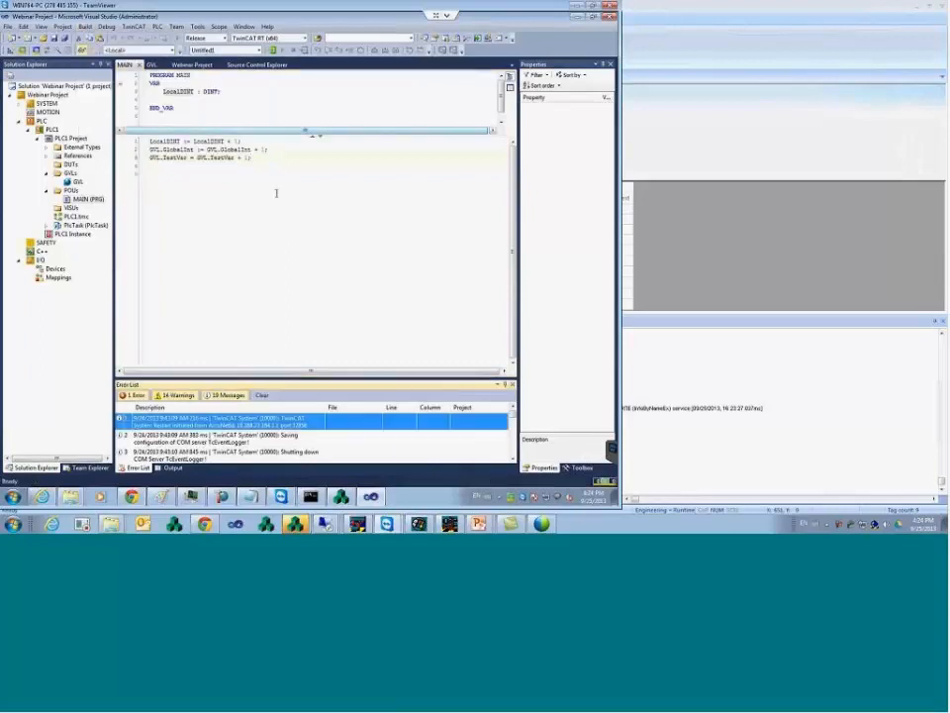
click(279, 158)
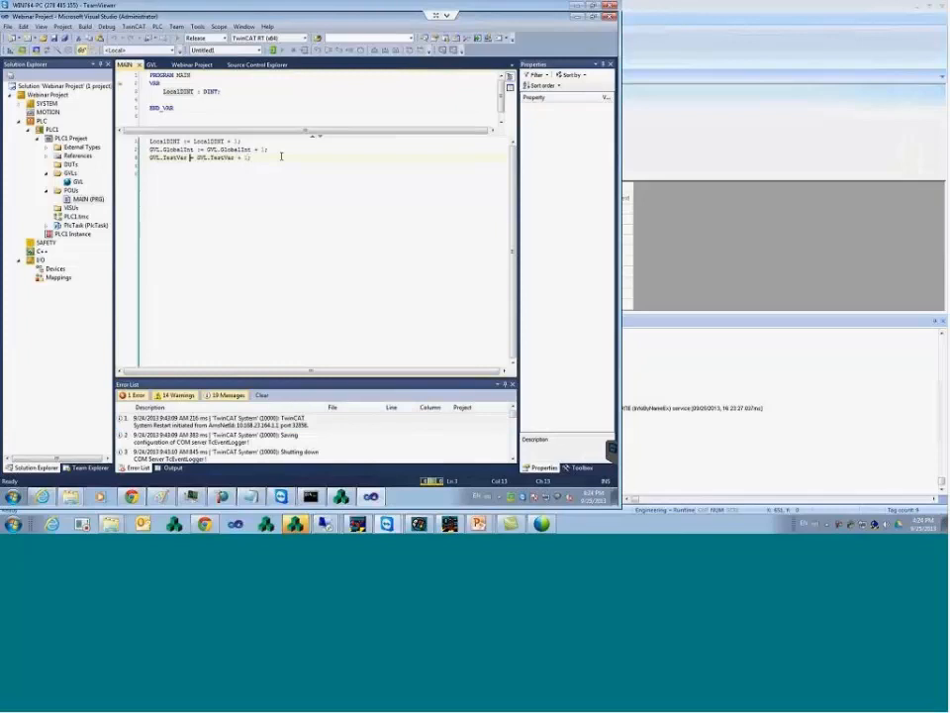
- Fix line 3 to use ':=', save, build with 0 errors, then log in to the PLC
text(:)
key(ctrl+s)
right_click(130, 66)
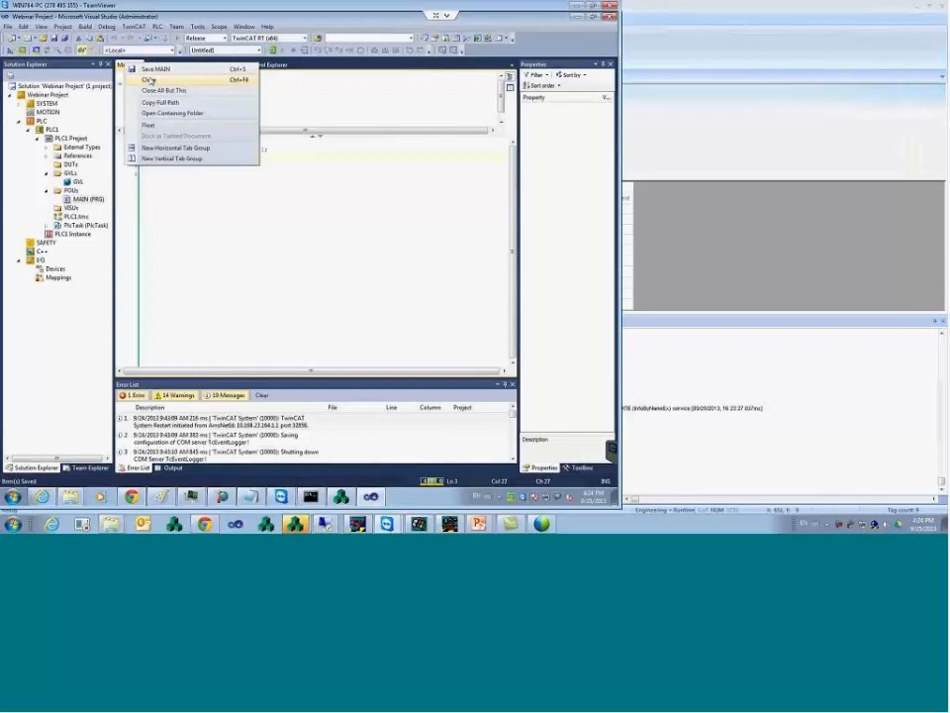
click(170, 193)
click(85, 27)
click(83, 37)
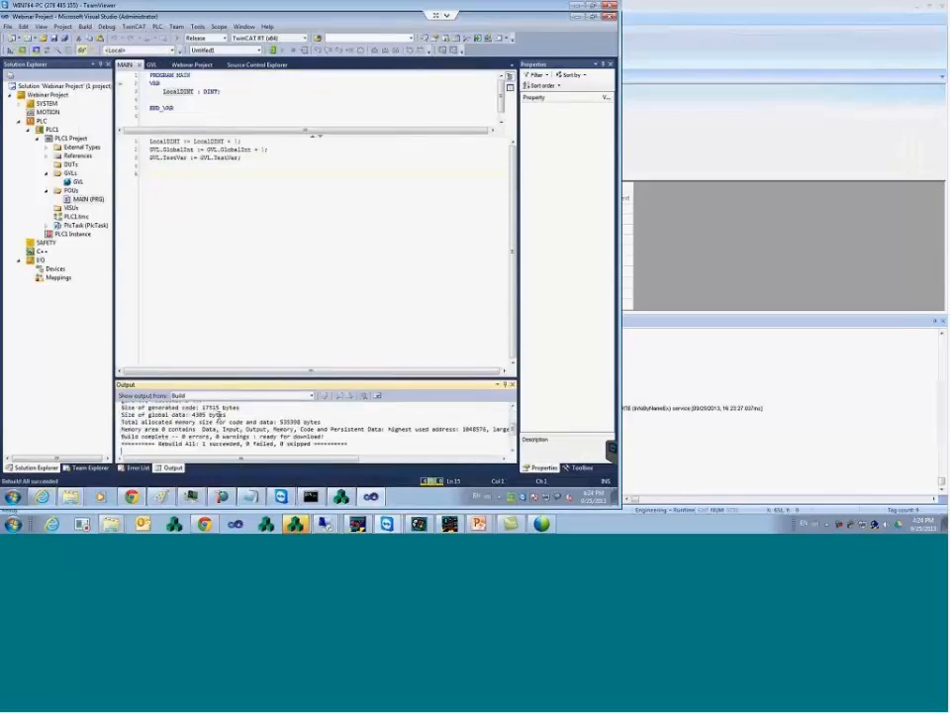
click(157, 27)
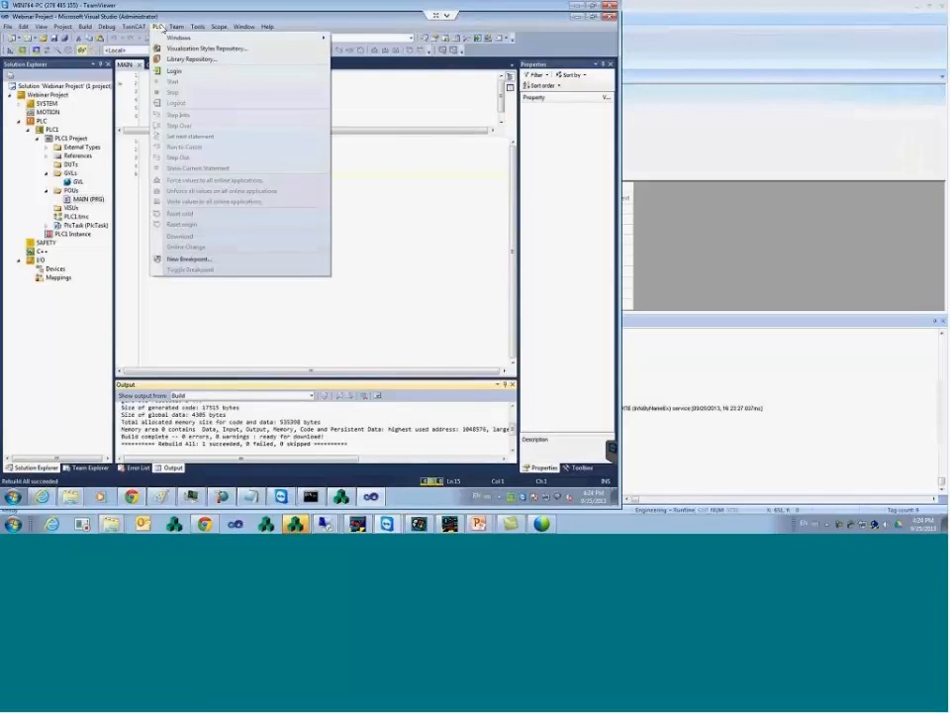
click(183, 69)
- Download the updated code, start the PLC running, and return to InduSoft Web Studio
click(305, 295)
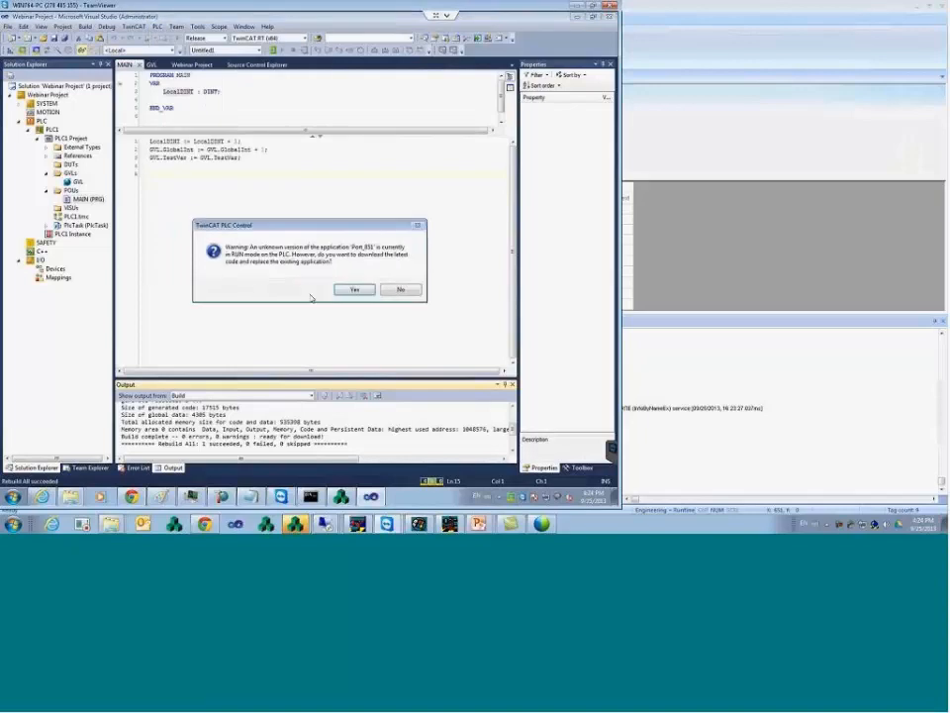
click(354, 289)
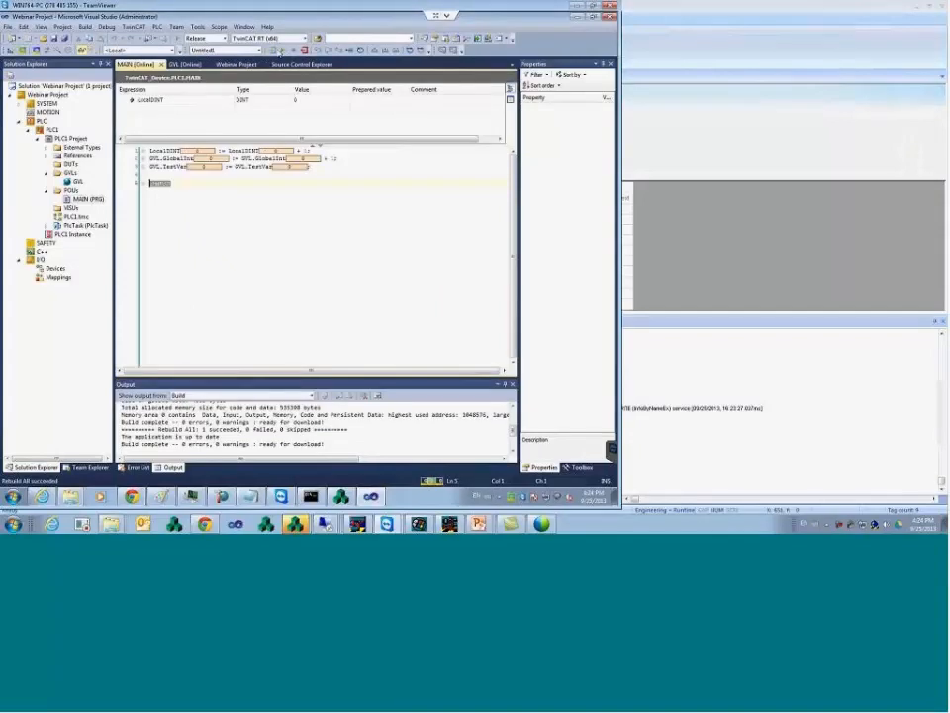
click(283, 49)
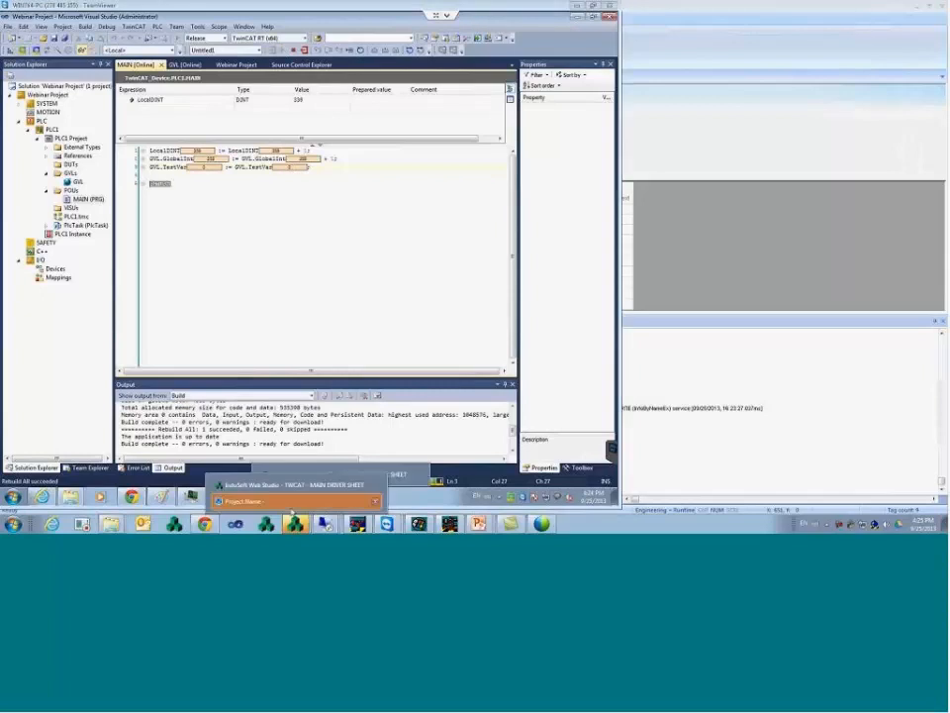
click(294, 493)
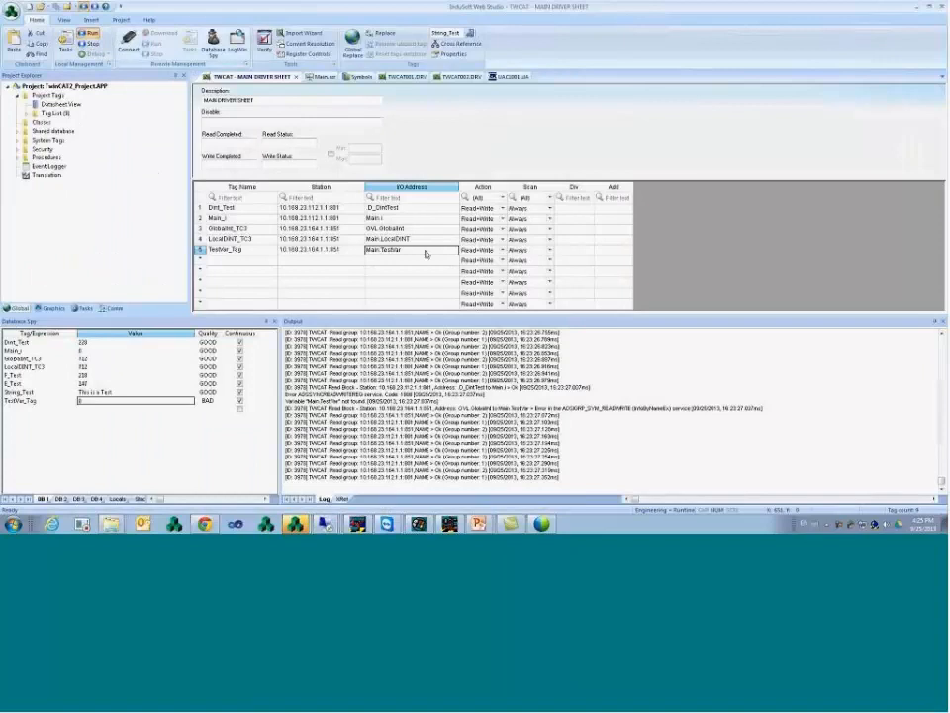
- Change TestVar_Tag's I/O address from Main.TestVar to GVL.TestVar
key(Left)
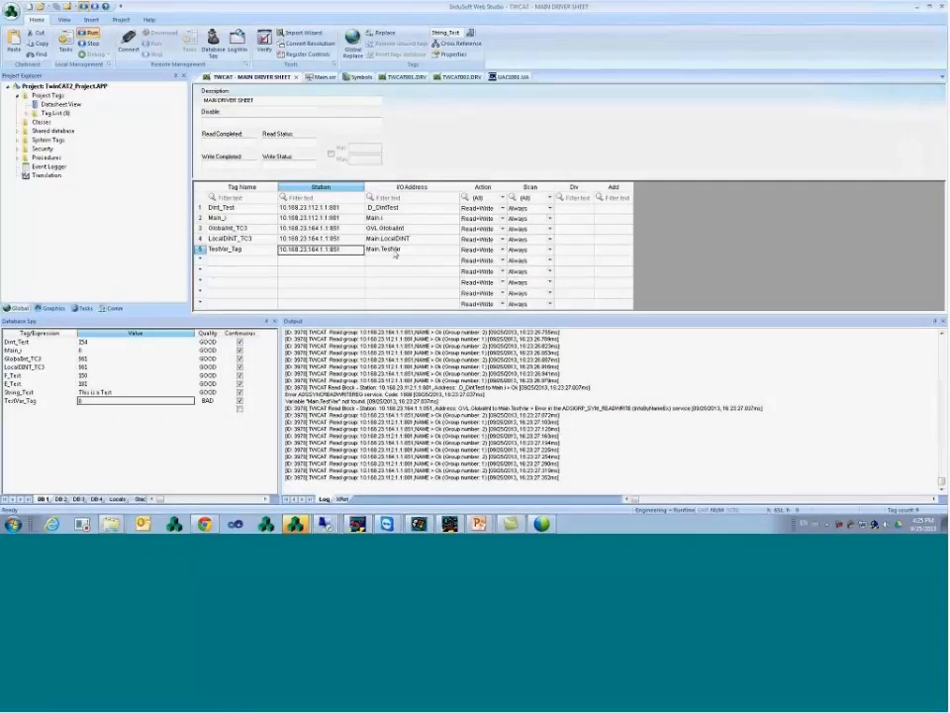
key(Right)
text(GVL)
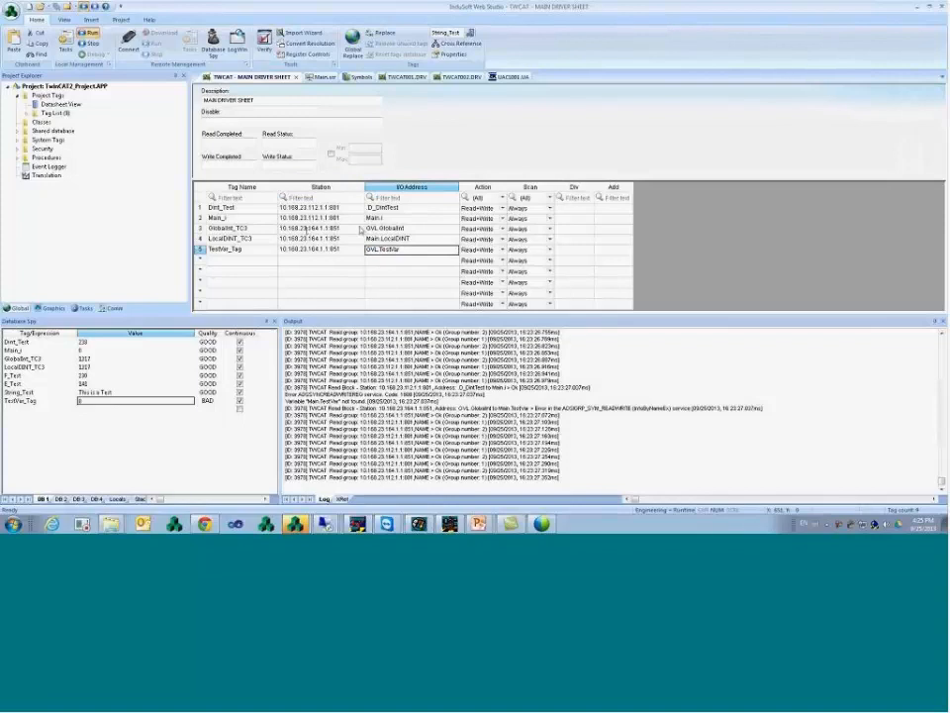
click(307, 239)
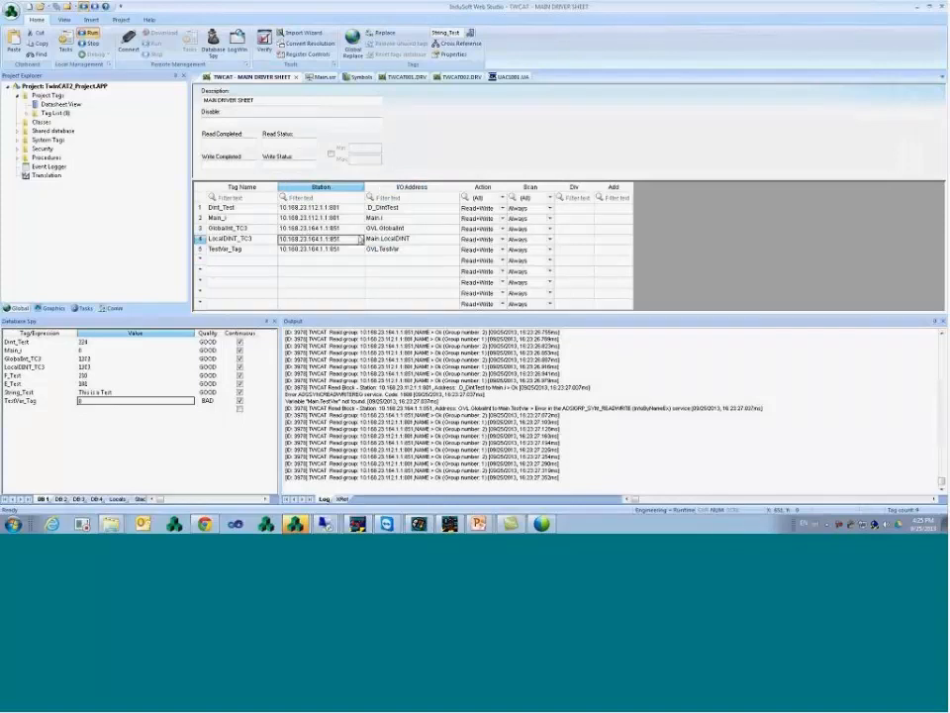
- Write 555, then 777, to TestVar_Tag from Database Spy
click(161, 396)
text(555)
key(Return)
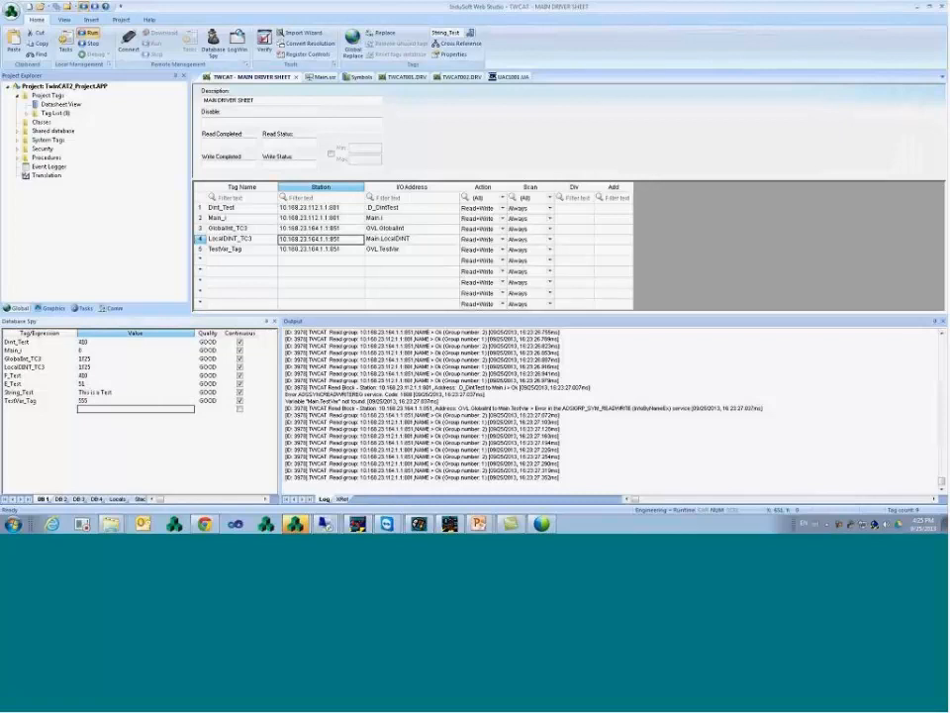
click(169, 402)
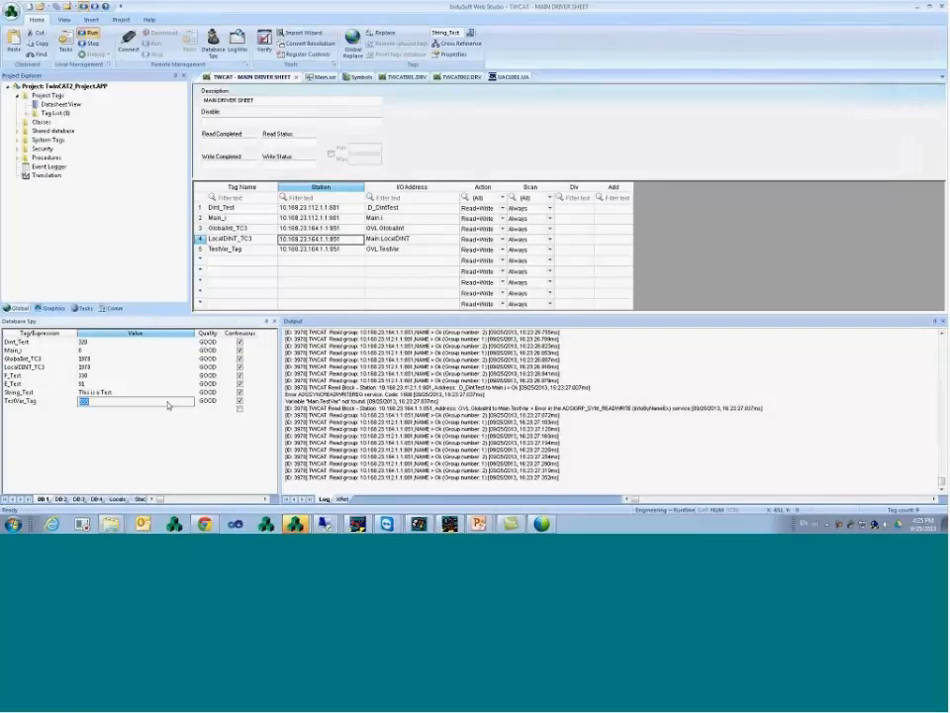
text(777)
key(Return)
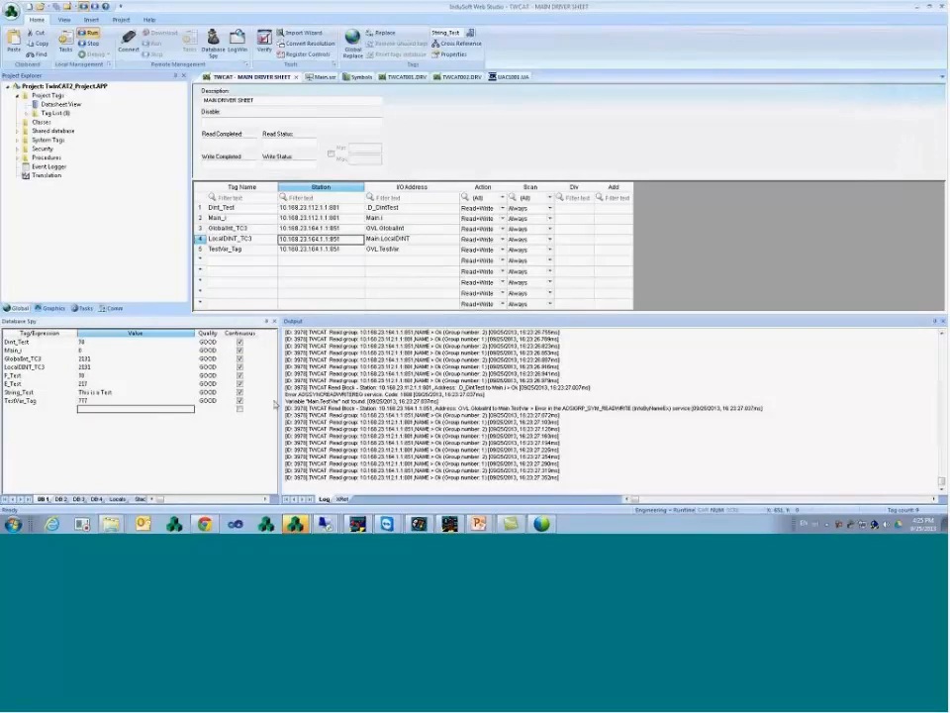
click(390, 525)
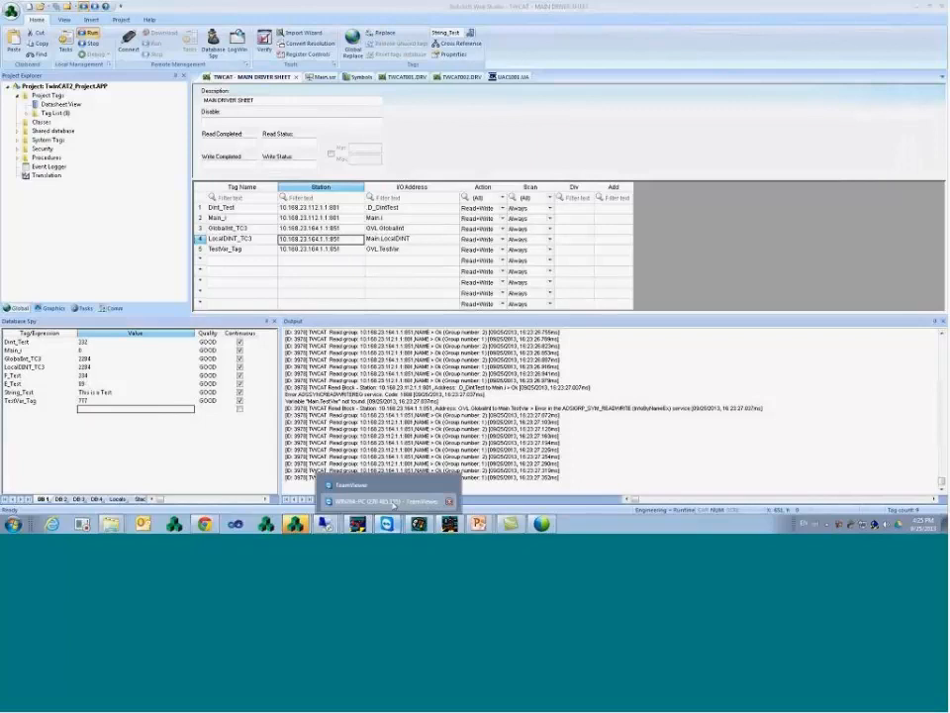
- In the online GVL view, prepare 888 for TestVar and write it to the running PLC
click(392, 502)
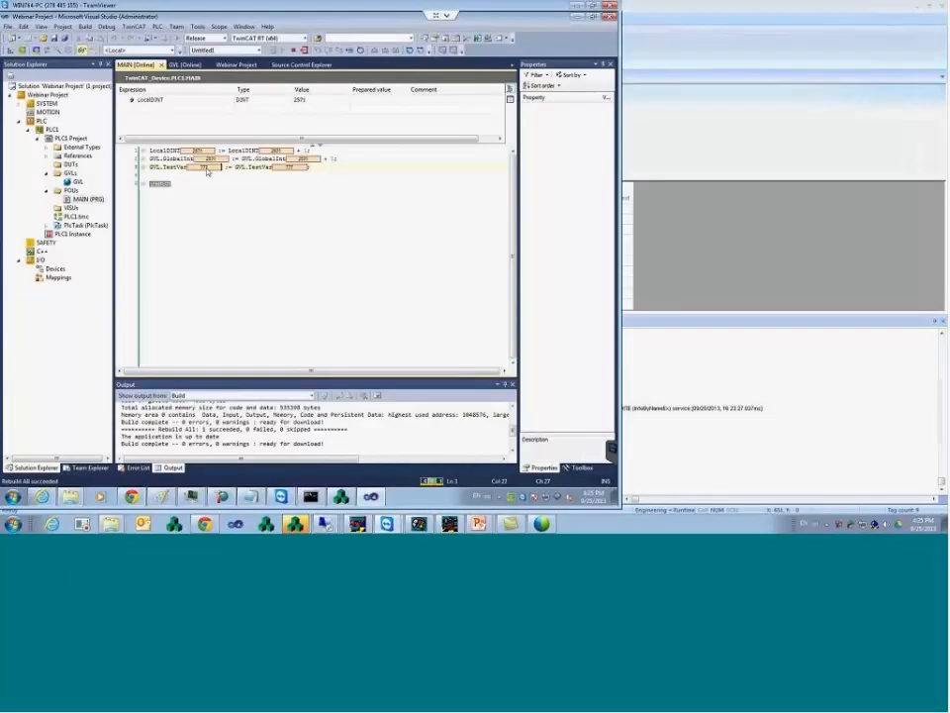
click(301, 101)
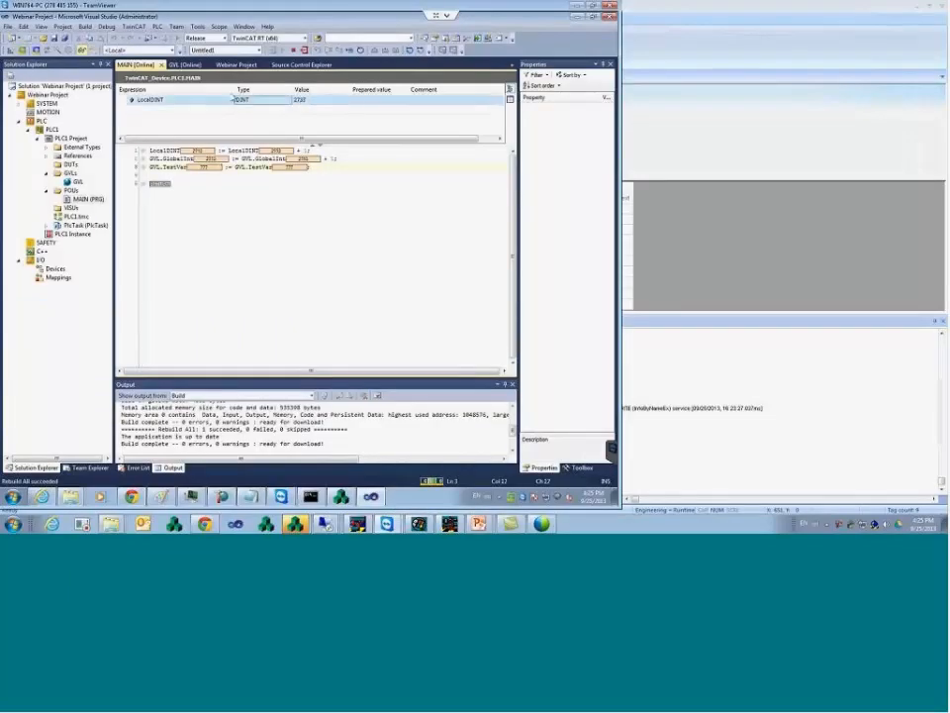
click(185, 64)
click(371, 110)
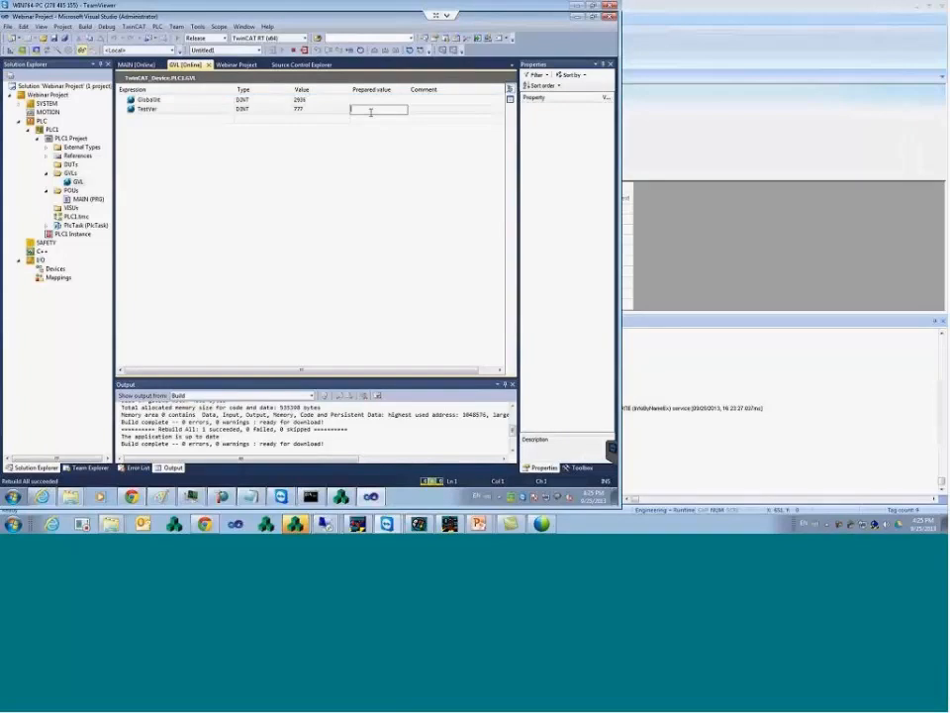
text(888)
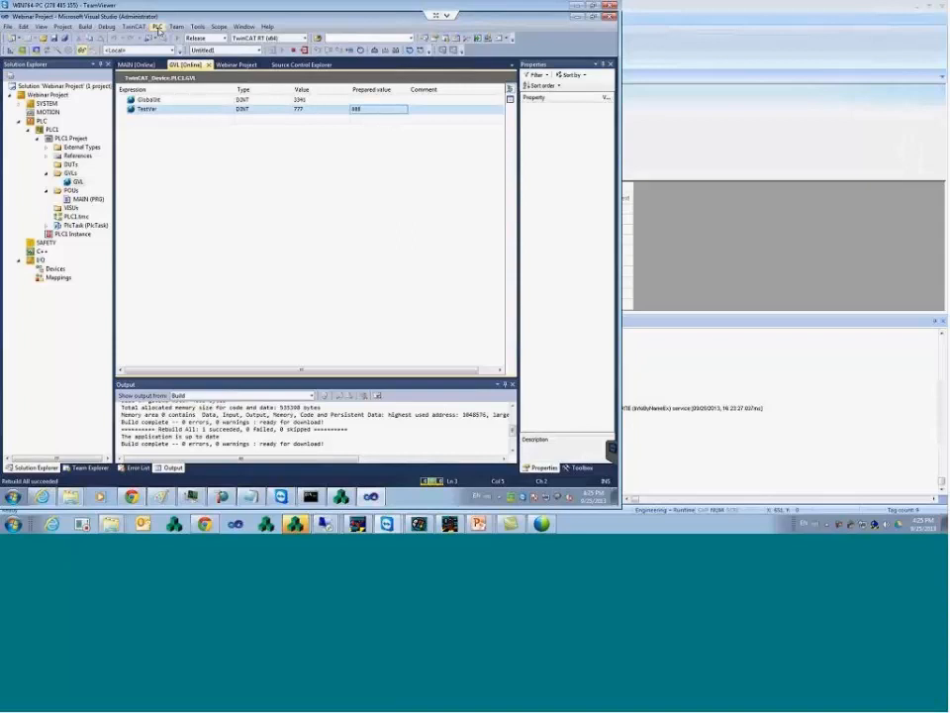
click(157, 27)
click(198, 201)
- Back in InduSoft, unpause the Output log so driver read messages and tag values like TestVar_Tag update
mouse_move(295, 524)
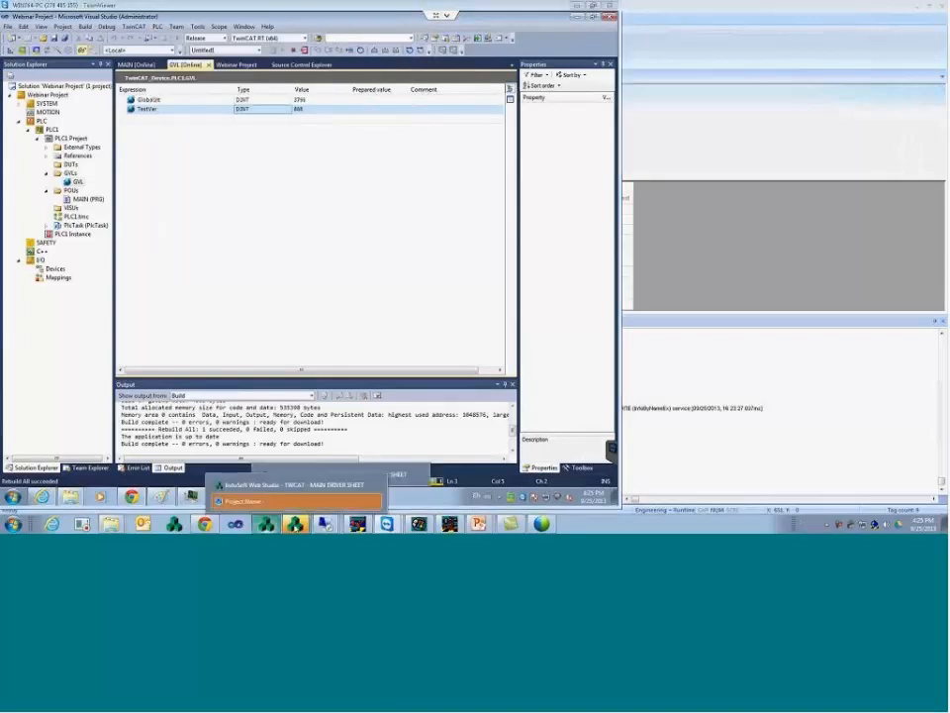
click(297, 501)
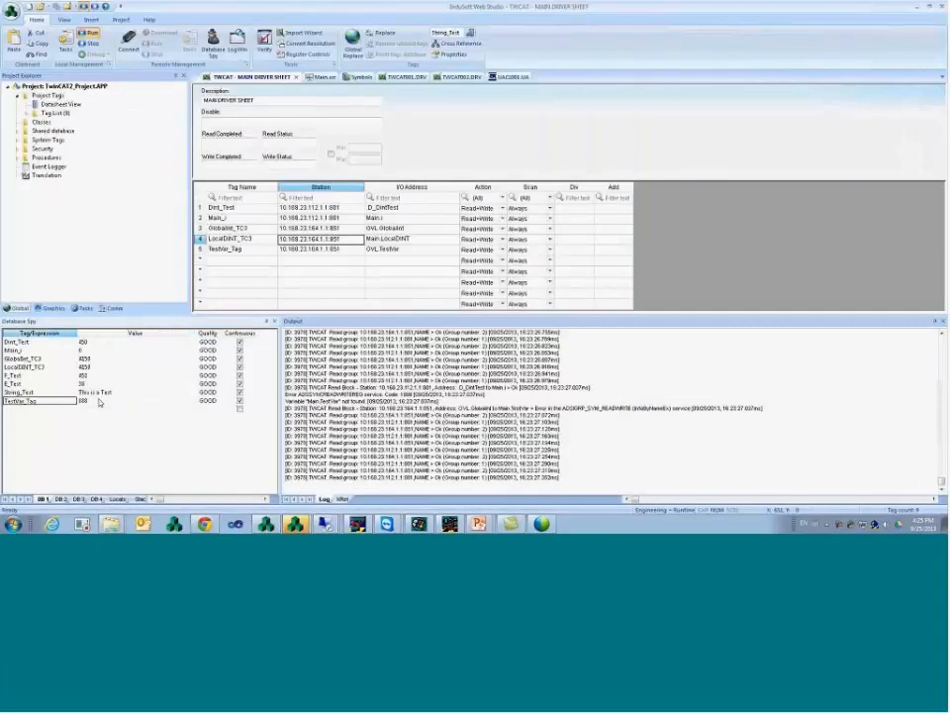
right_click(443, 434)
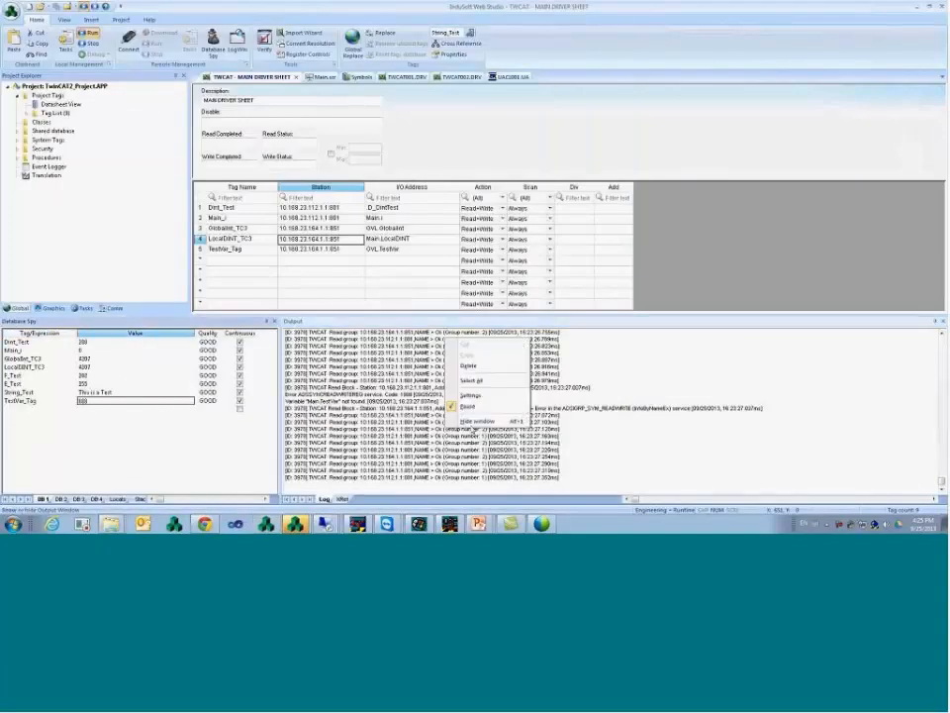
click(469, 406)
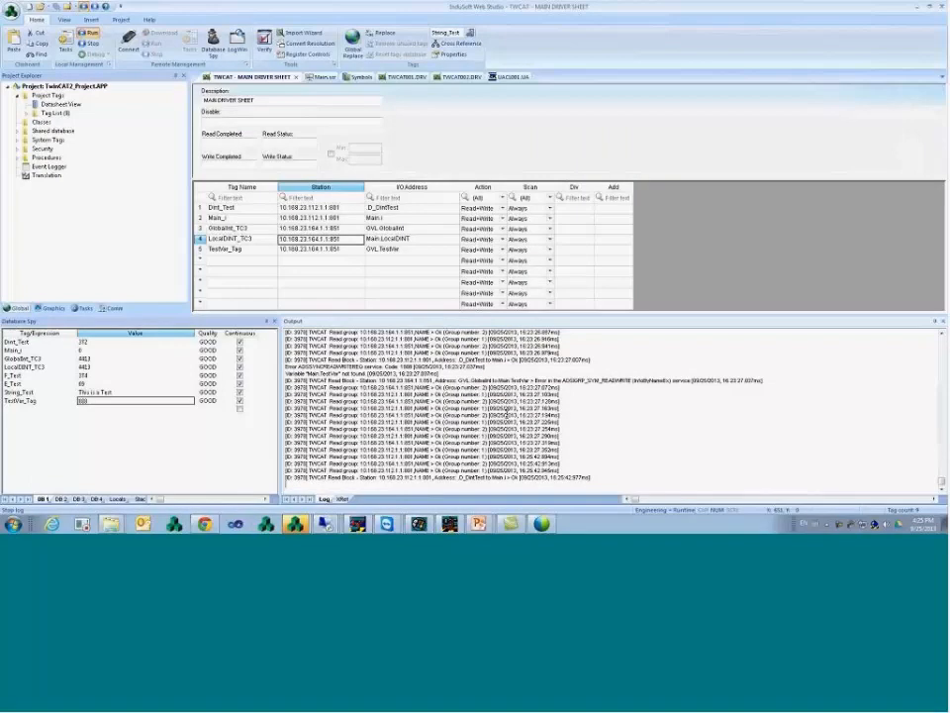
click(144, 393)
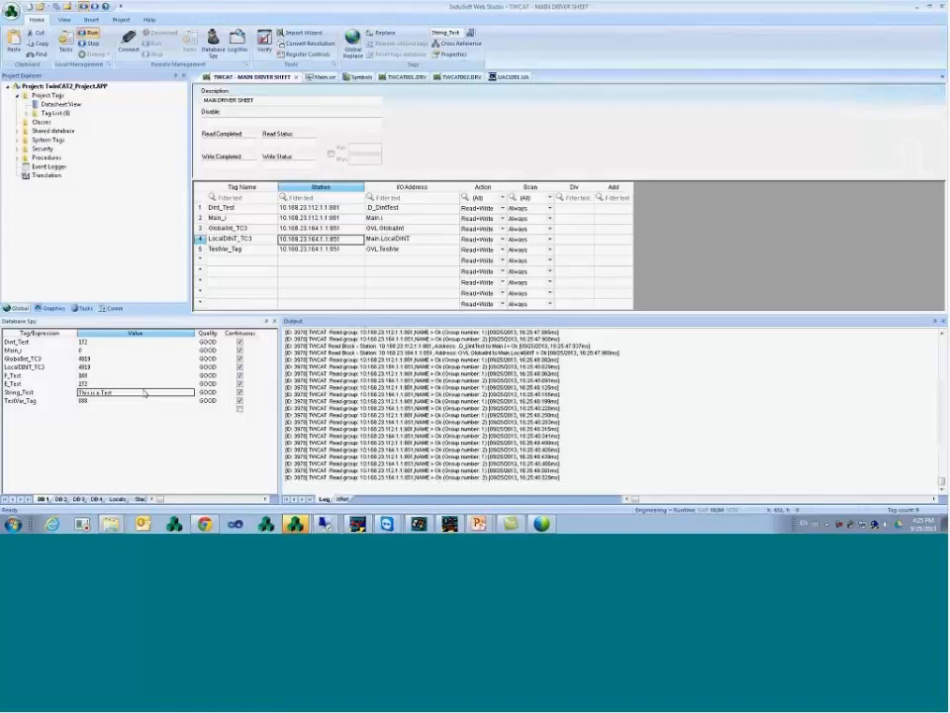
right_click(379, 417)
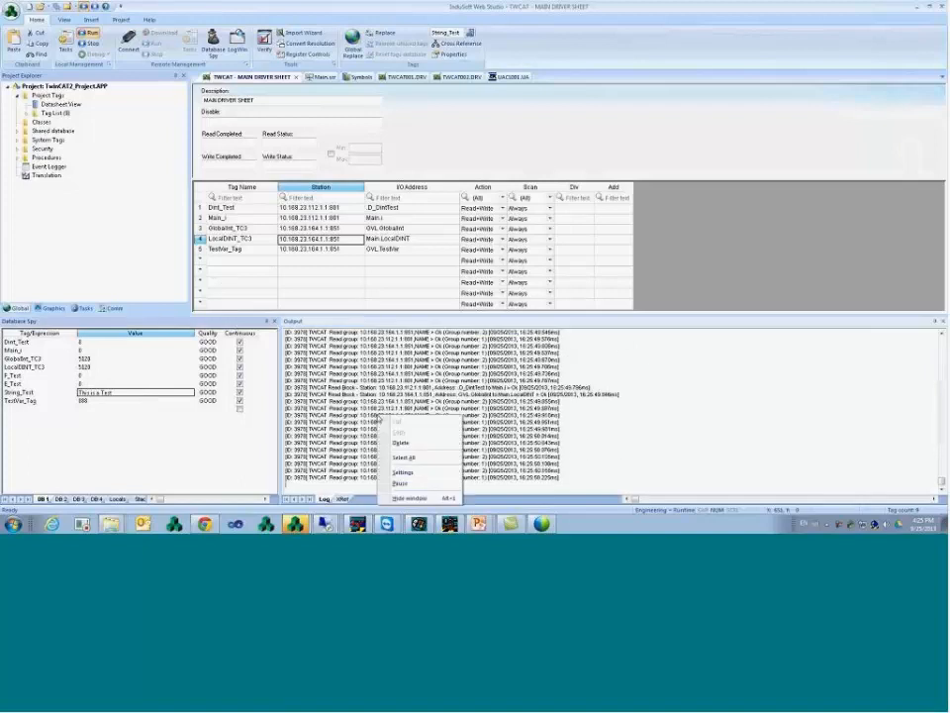
click(408, 484)
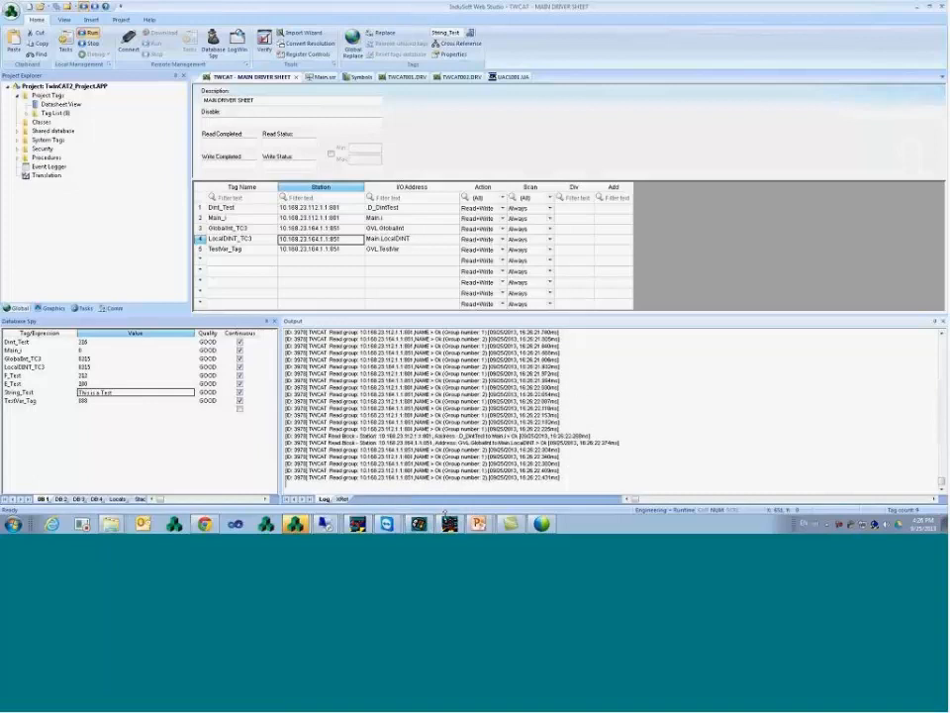
- In TwinCAT System Manager, run an Ethernet Broadcast Search for TwinCAT target PCs
mouse_move(449, 525)
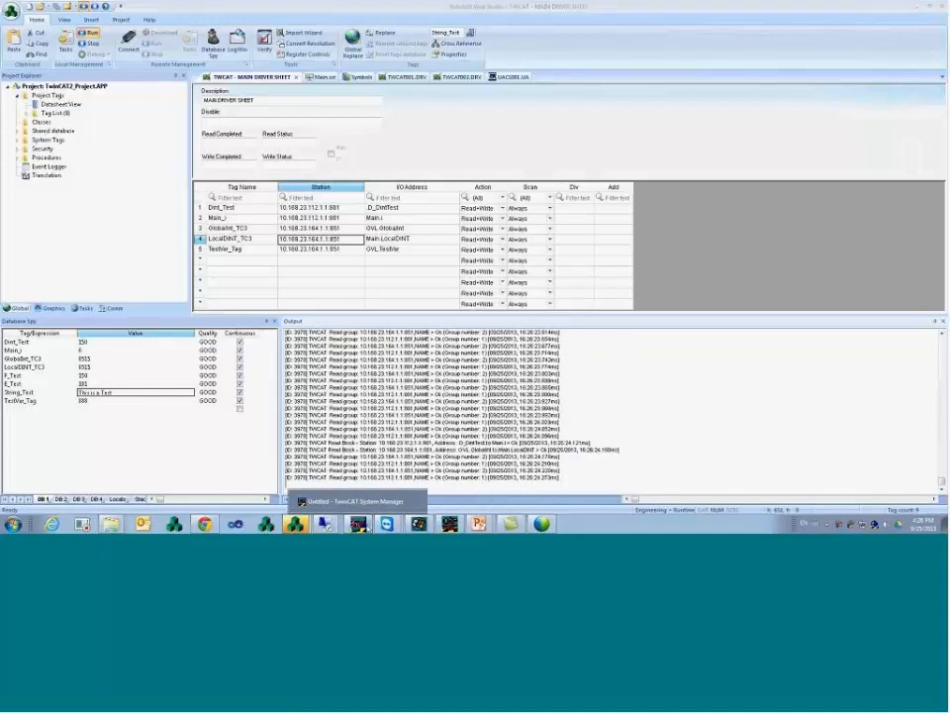
click(359, 524)
click(509, 207)
click(510, 146)
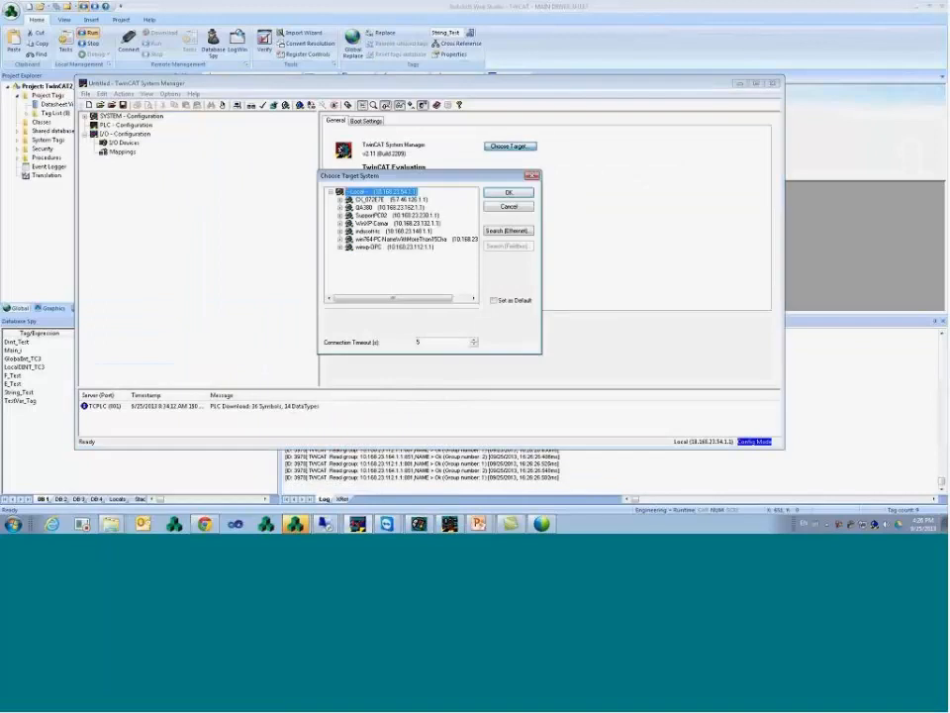
click(518, 231)
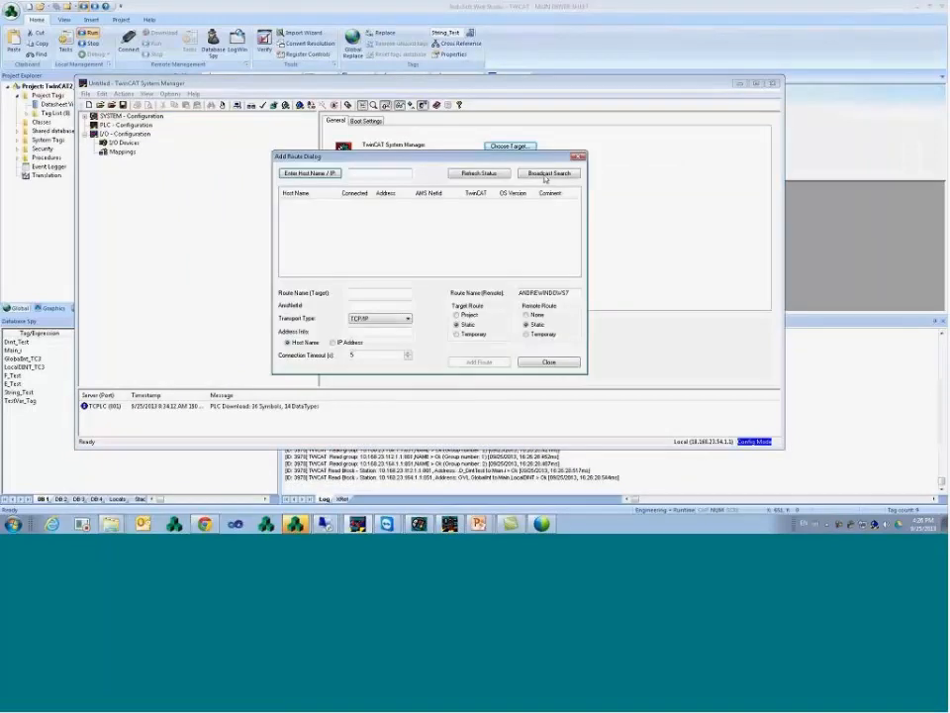
click(556, 173)
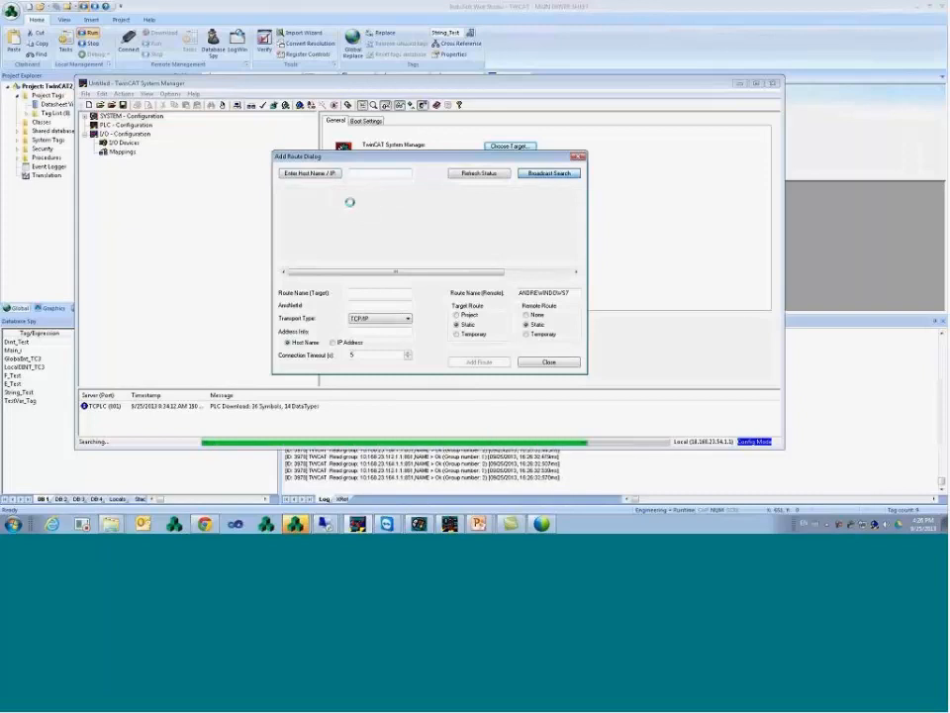
- Review the AMS Net IDs of the found hosts, including CX_072E7E, and close without adding a route
click(326, 203)
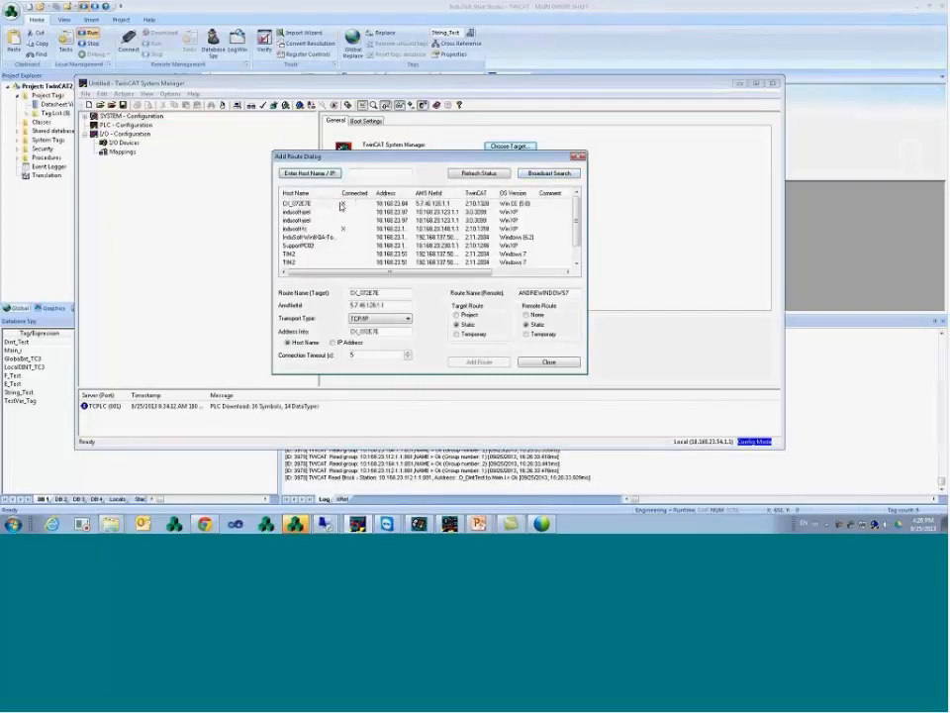
click(349, 229)
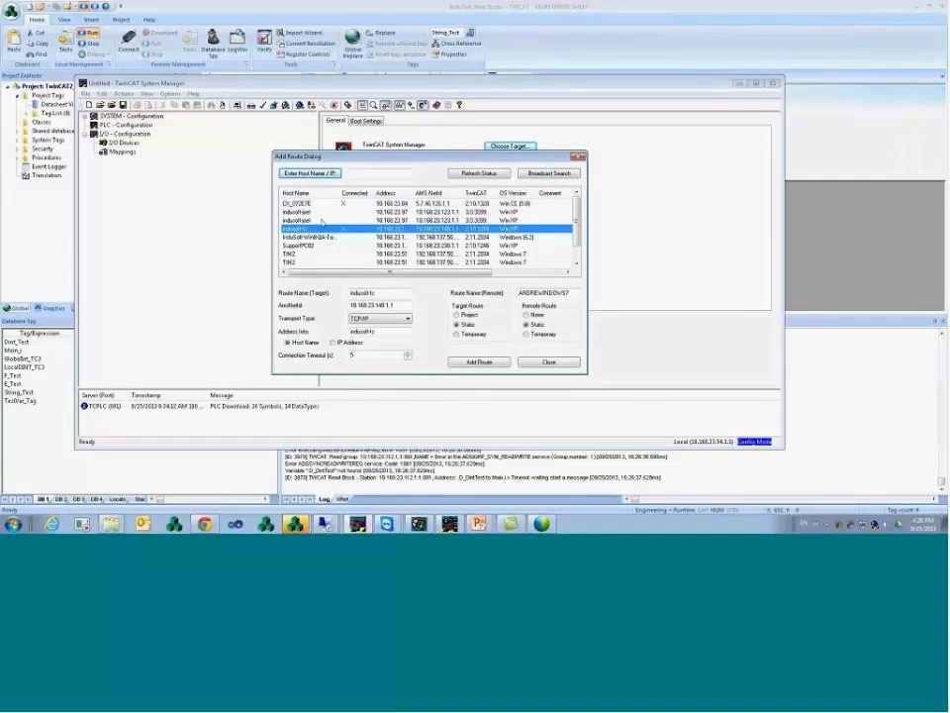
click(322, 220)
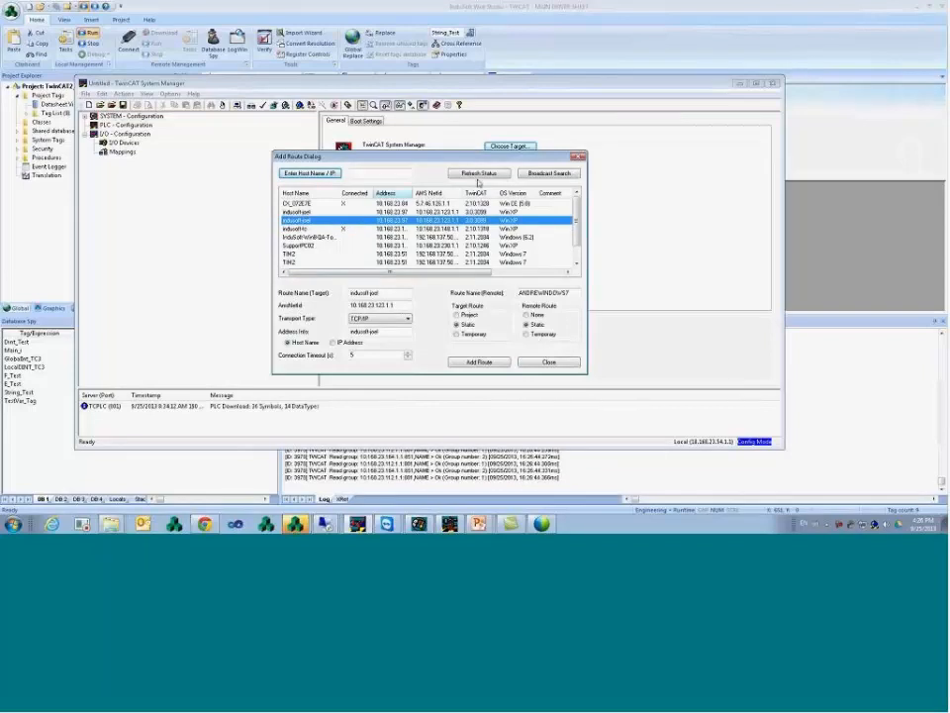
click(560, 364)
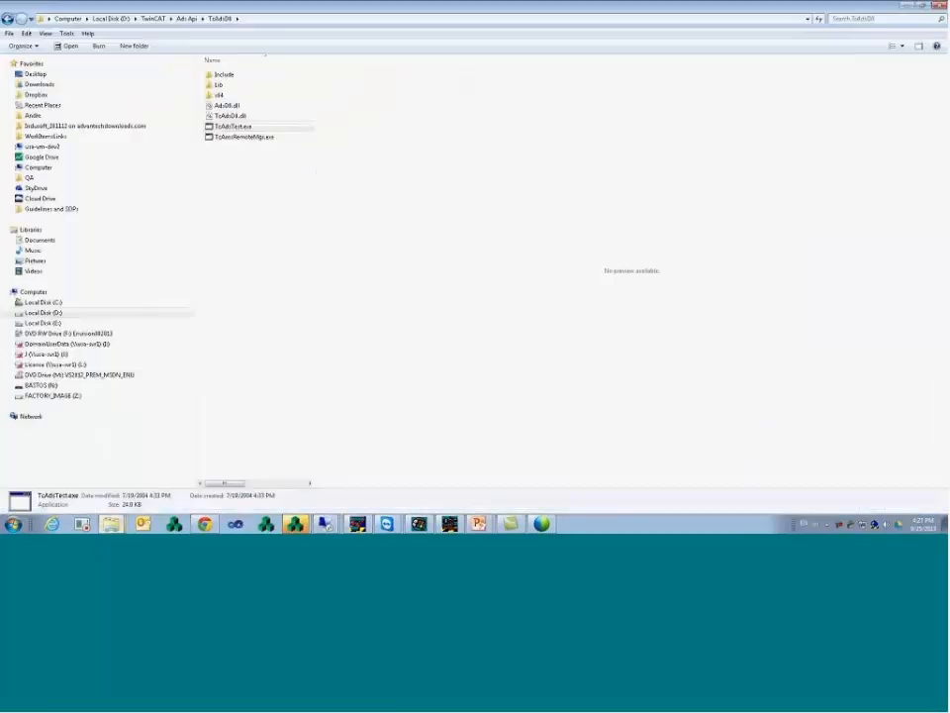
- Browse to D:\TwinCAT\Ads Api\TcAdsDll and launch TcAdsTest.exe
click(154, 19)
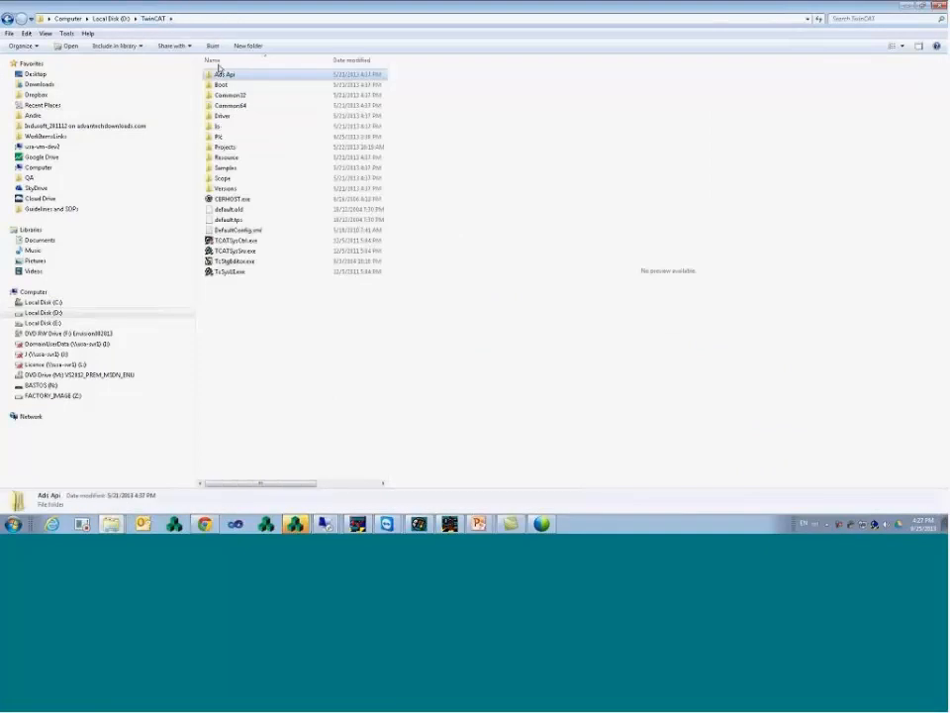
double_click(233, 76)
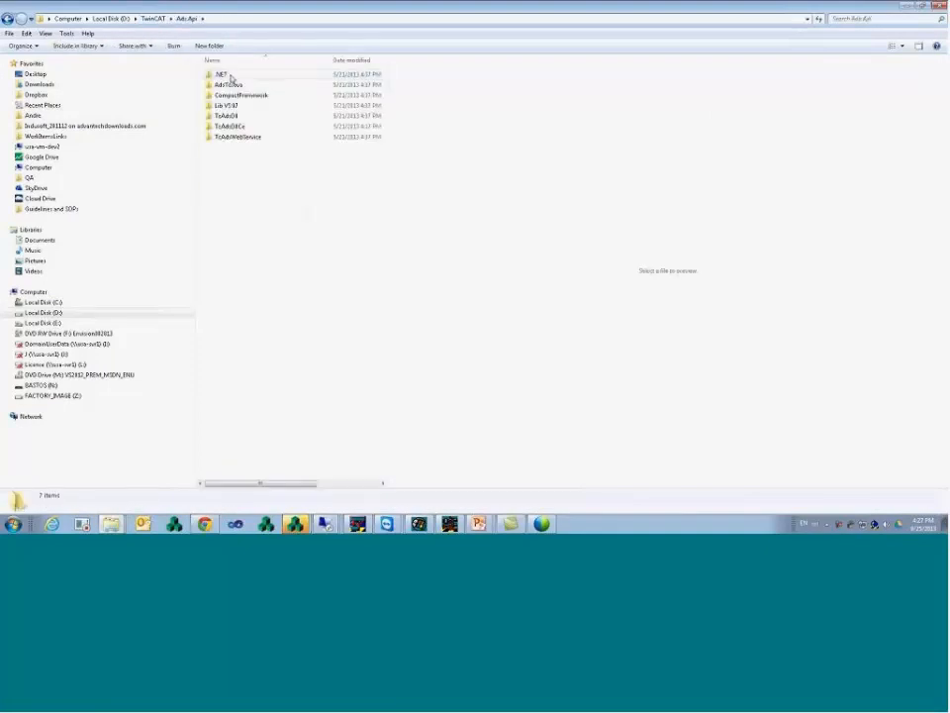
double_click(227, 116)
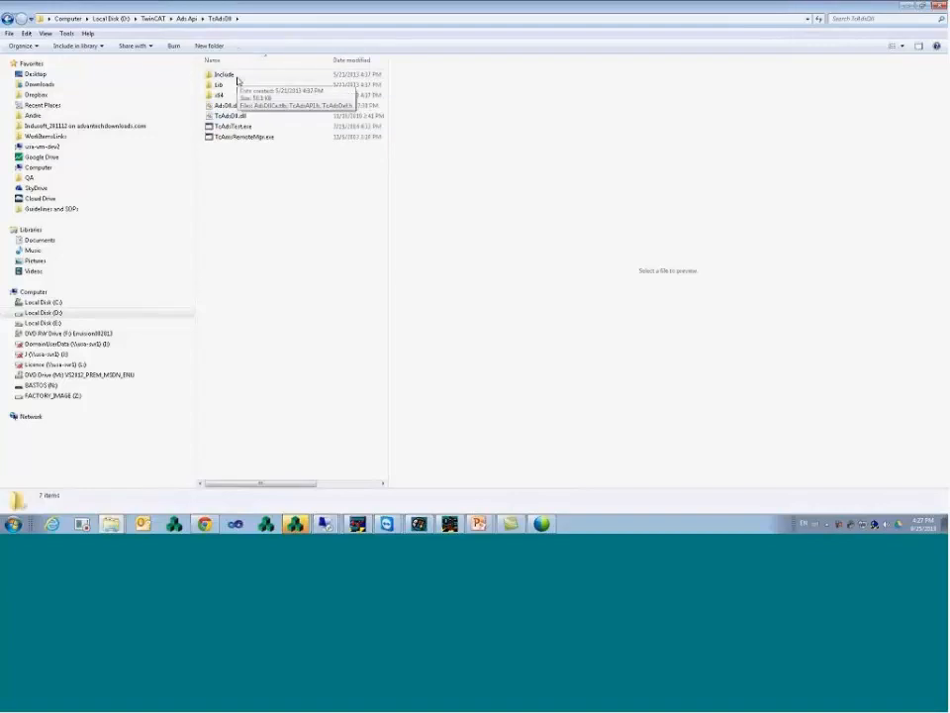
click(223, 129)
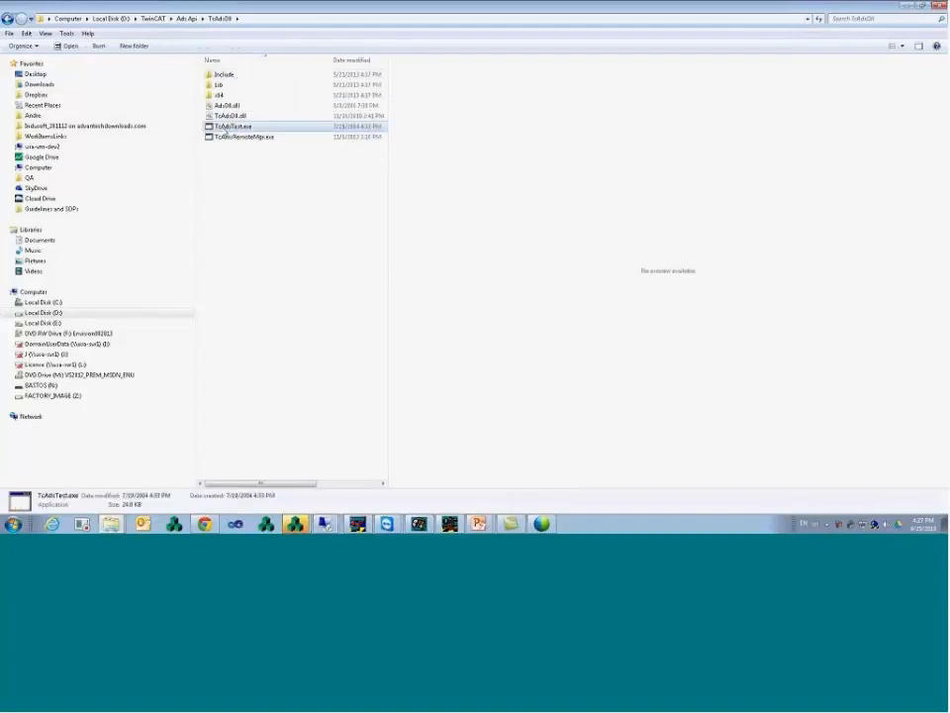
double_click(236, 129)
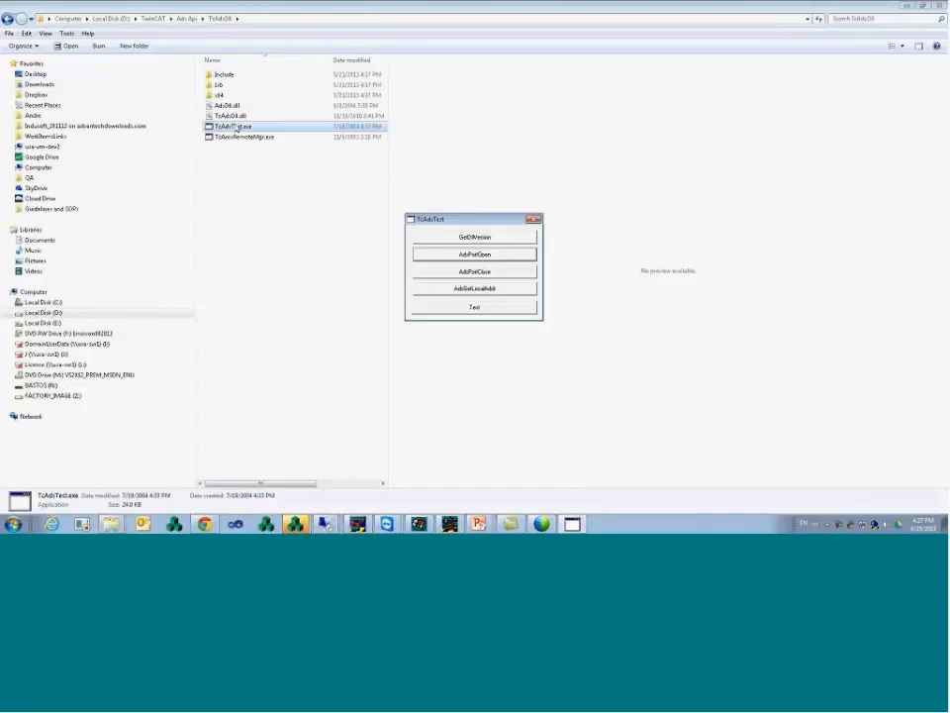
- Open an ADS port in TcAdsTest and bring up the Test window
drag(455, 224, 359, 168)
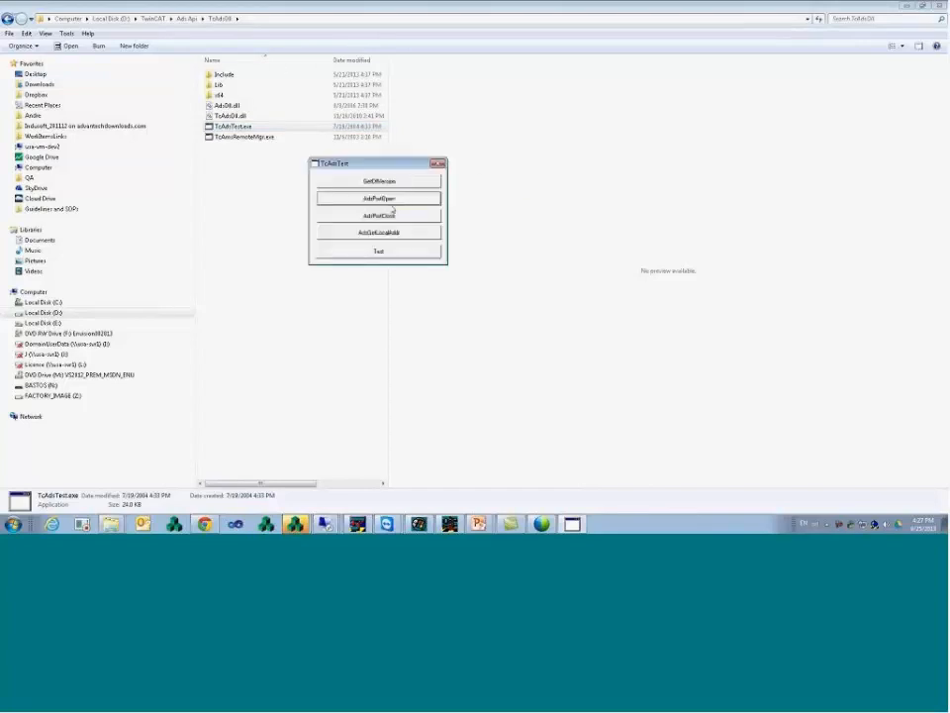
click(381, 200)
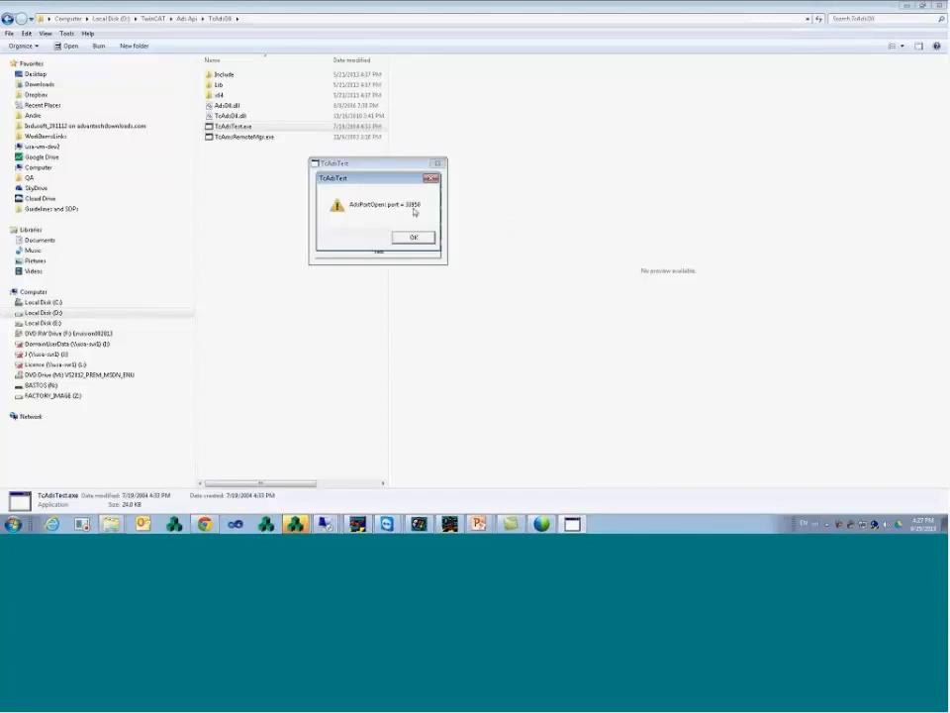
click(413, 239)
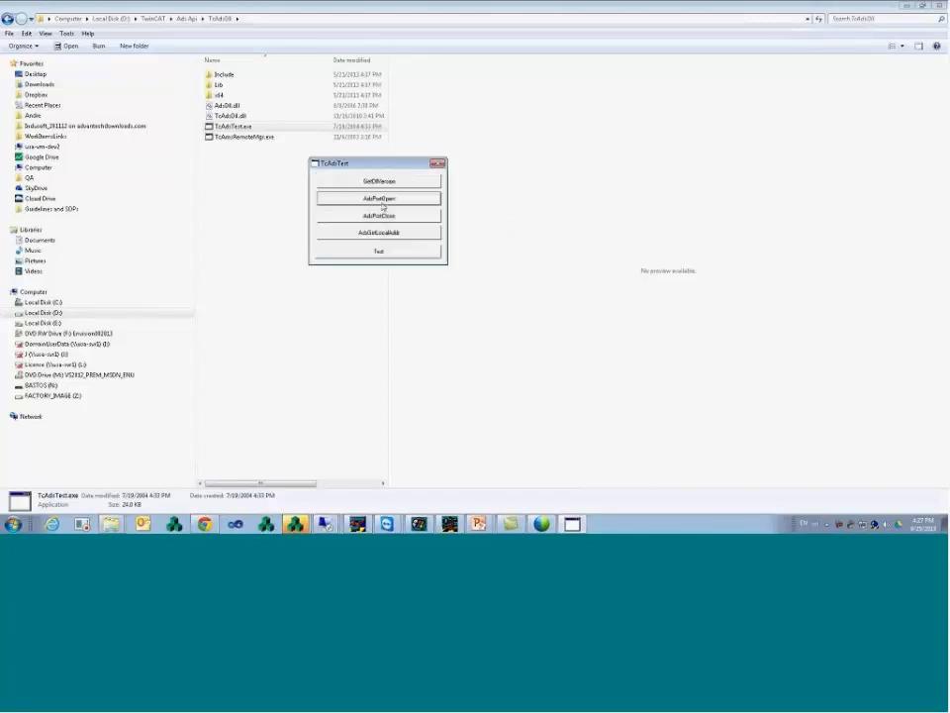
click(378, 251)
- Target AmsNetId 10.168.23.164.1.1 on port 851
click(429, 171)
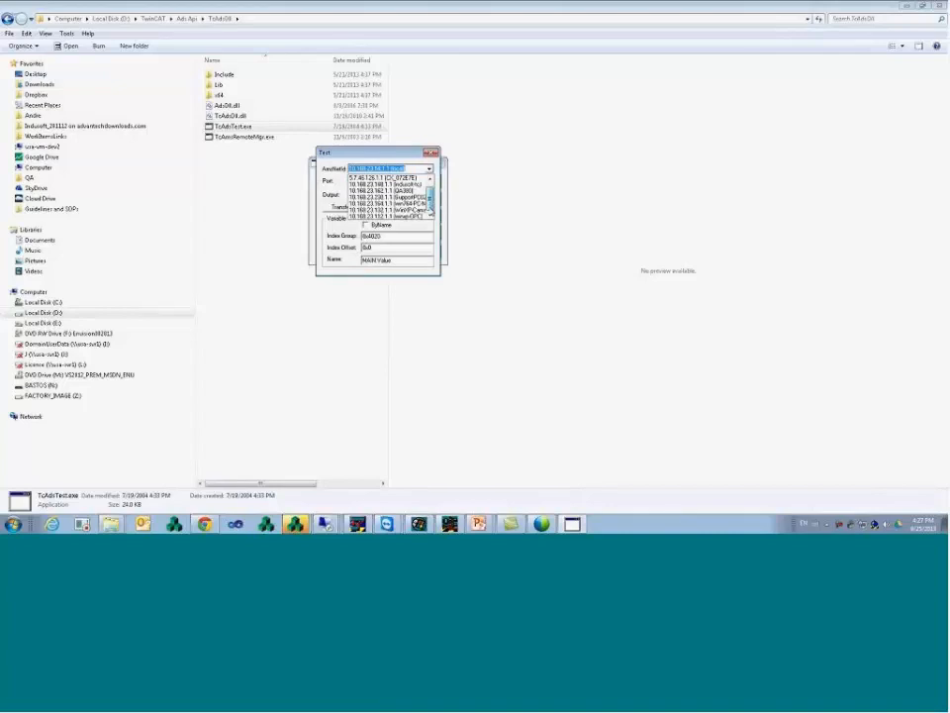
mouse_move(431, 199)
mouse_down()
mouse_move(431, 185)
mouse_move(432, 204)
mouse_up()
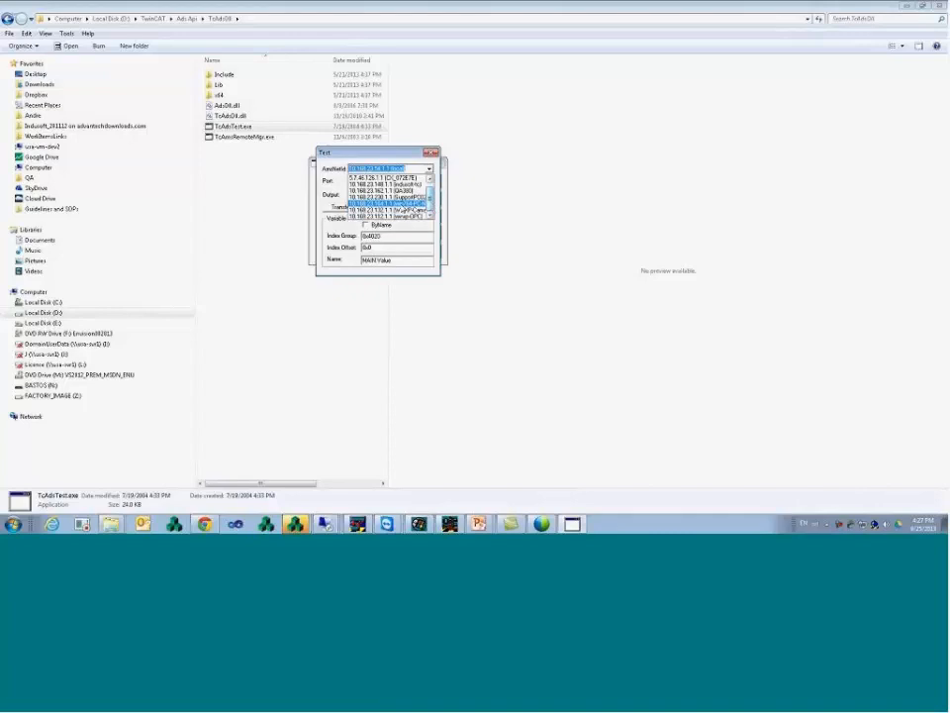
click(428, 204)
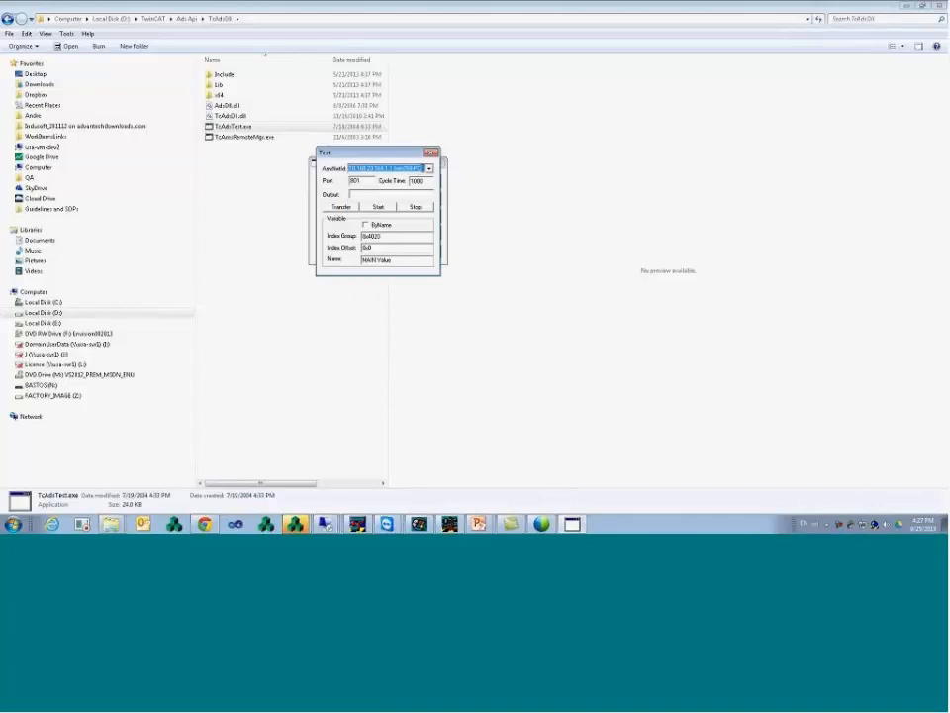
click(358, 181)
key(BackSpace)
text(5)
- Read GVL.TestVar by name cyclically, then stop the read
click(379, 228)
drag(392, 260, 378, 261)
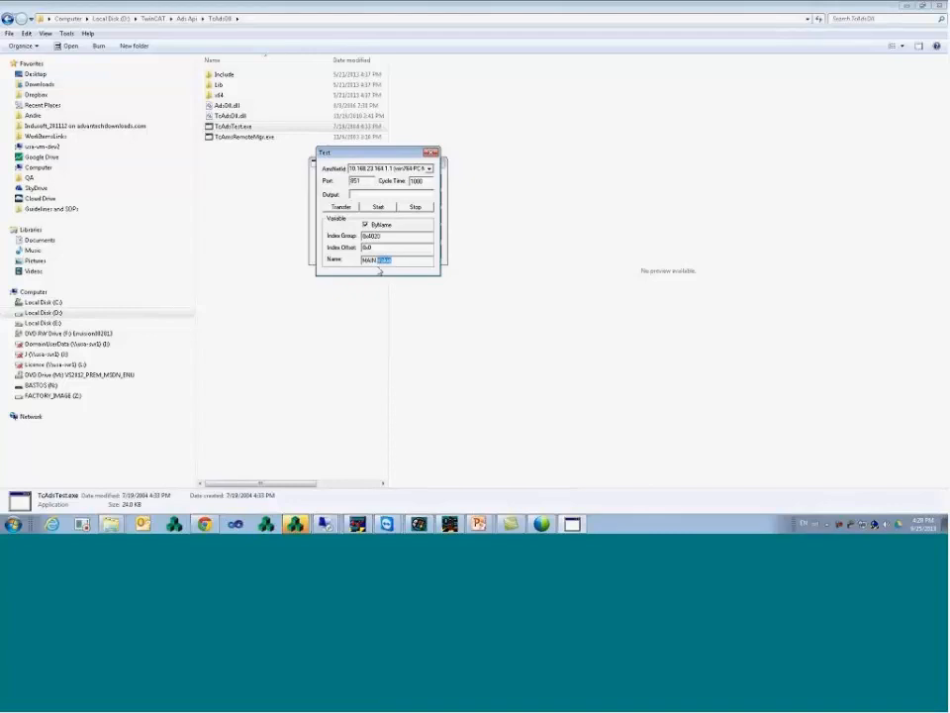
key(BackSpace)
key(BackSpace)
key(BackSpace)
key(BackSpace)
key(BackSpace)
key(BackSpace)
text(GVL.Test)
text(Va)
text(l)
click(379, 206)
click(415, 207)
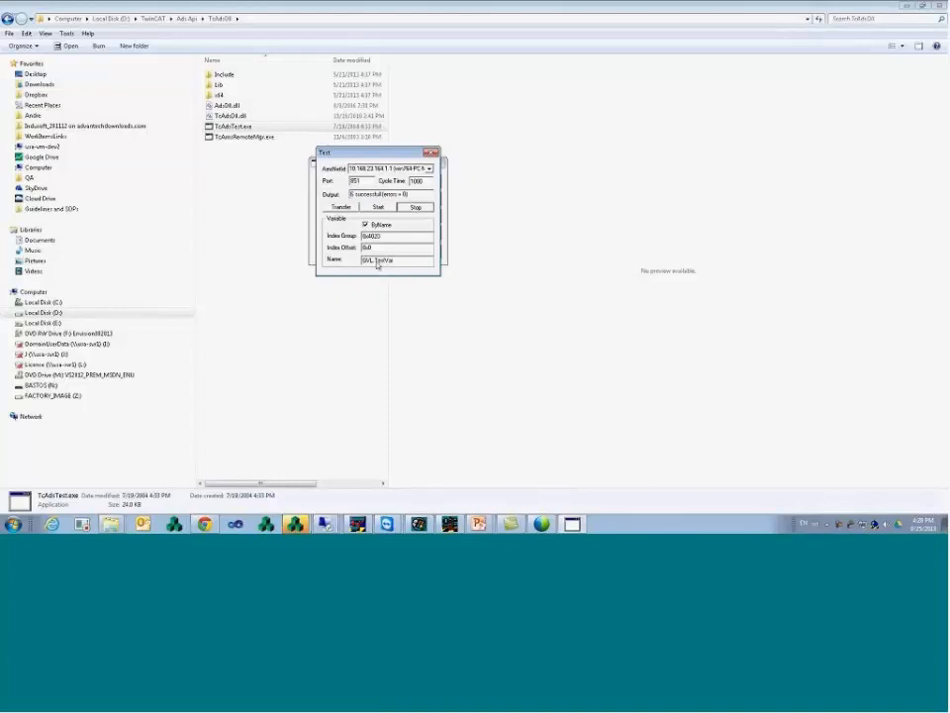
- Try reading Main.TestVar instead and stop the failing read
drag(373, 261, 347, 259)
text(Main.)
click(377, 207)
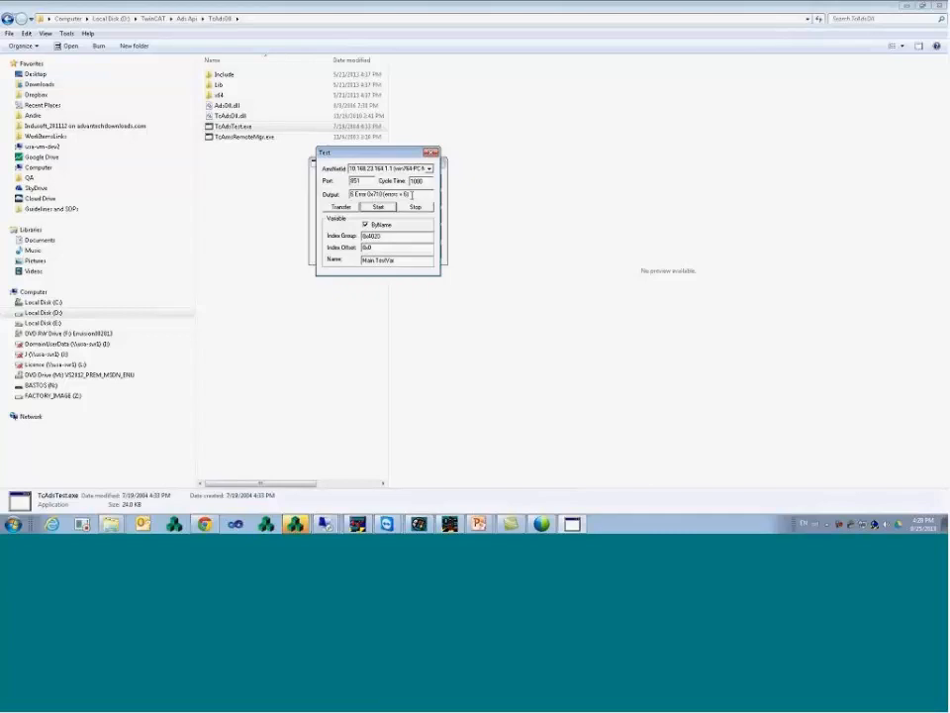
click(418, 208)
- Switch to the presentation and advance past the troubleshooting slide to the Q & A slide
mouse_move(478, 523)
click(485, 501)
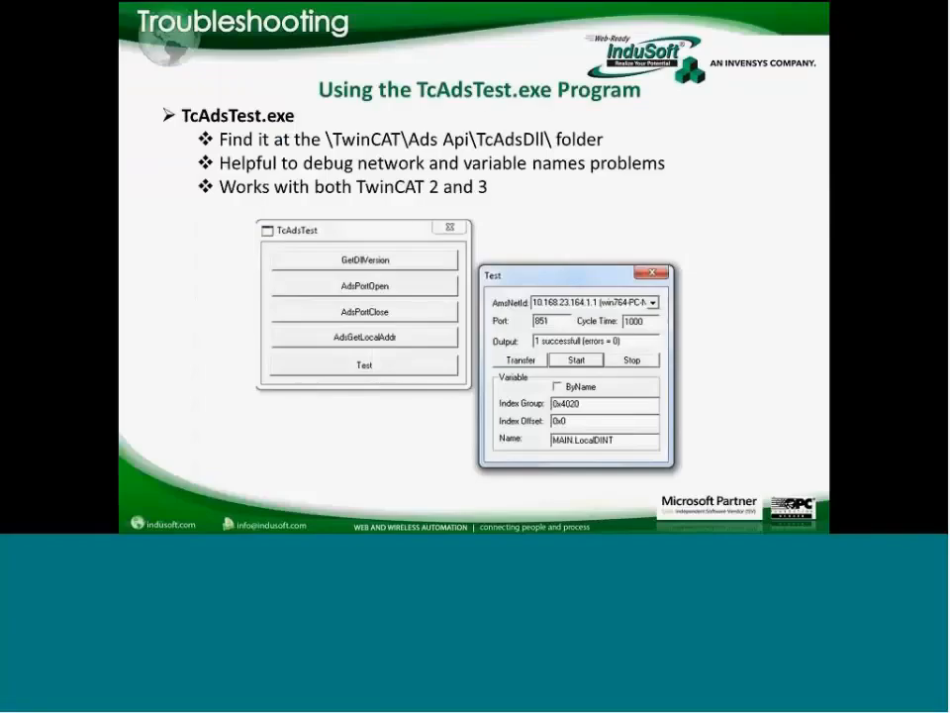
click(514, 209)
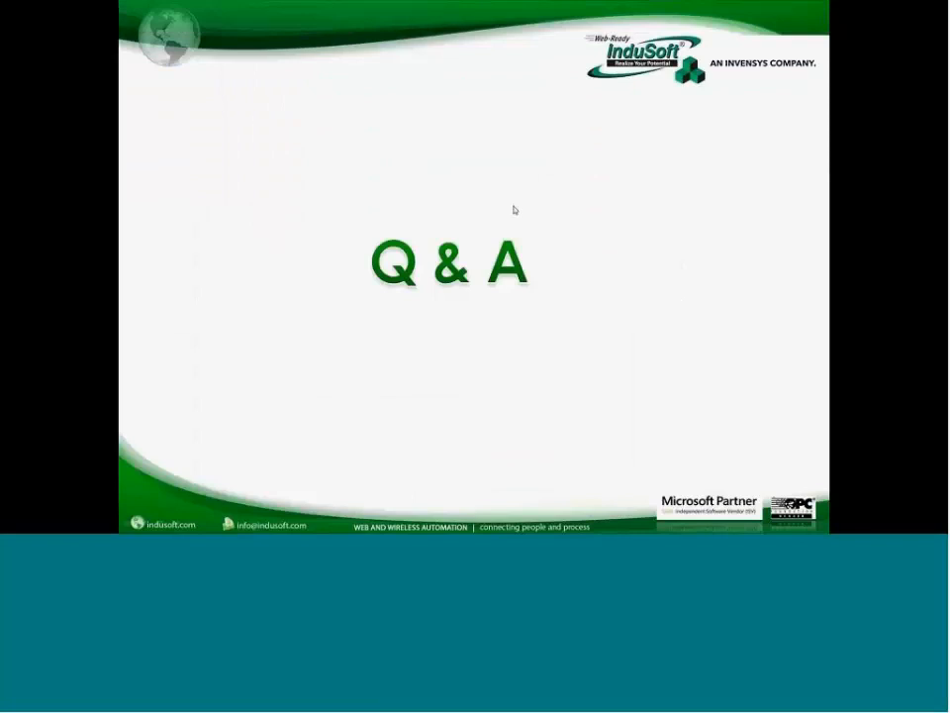
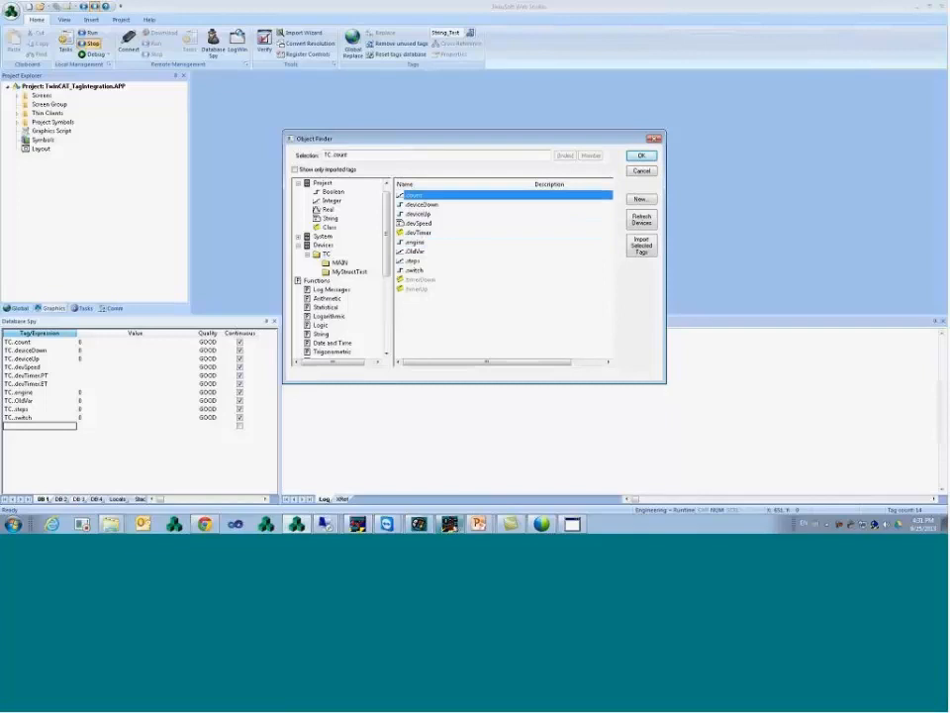
- Declare 'NewVarTag : REAL;' before END_VAR in Globale_Variablen and rebuild all
mouse_move(452, 526)
click(452, 504)
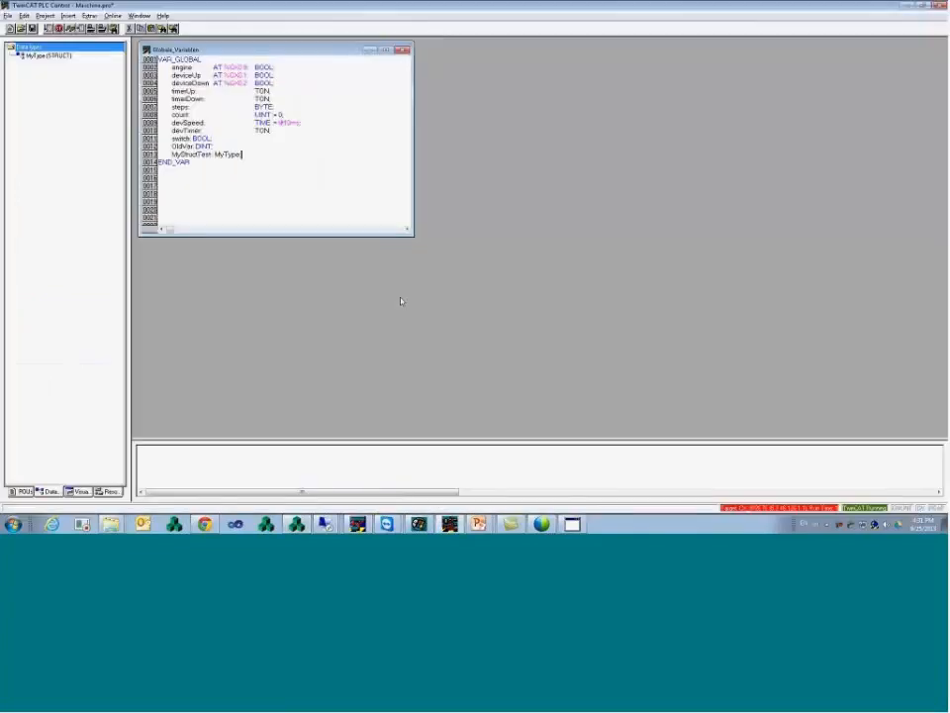
key(Return)
text(NewVarTeg : Real)
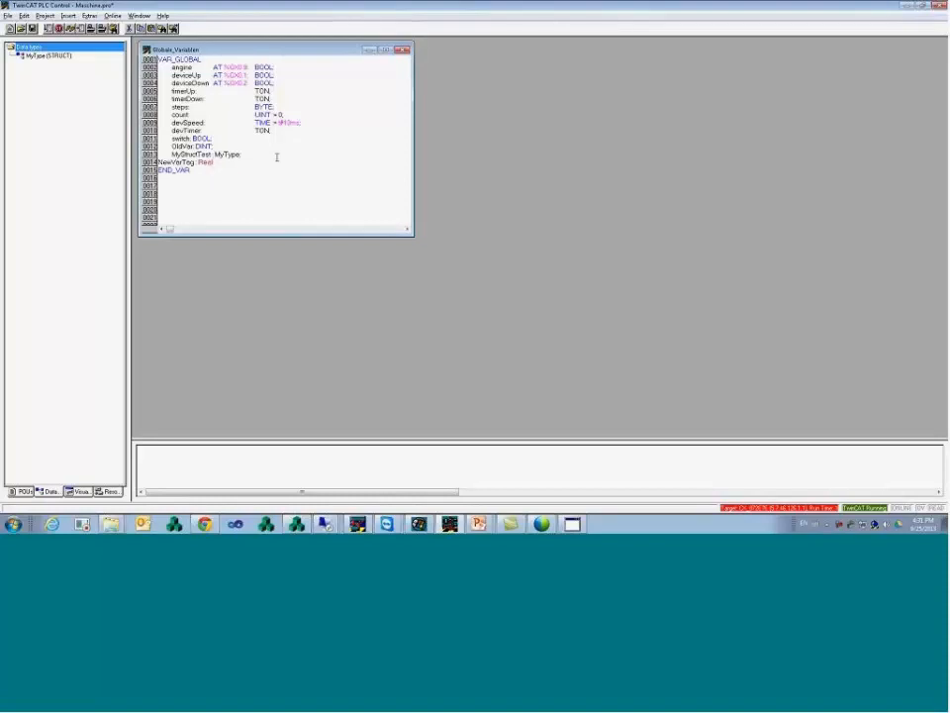
key(BackSpace)
key(BackSpace)
key(BackSpace)
text(EAL;)
key(Return)
key(BackSpace)
click(45, 16)
click(76, 37)
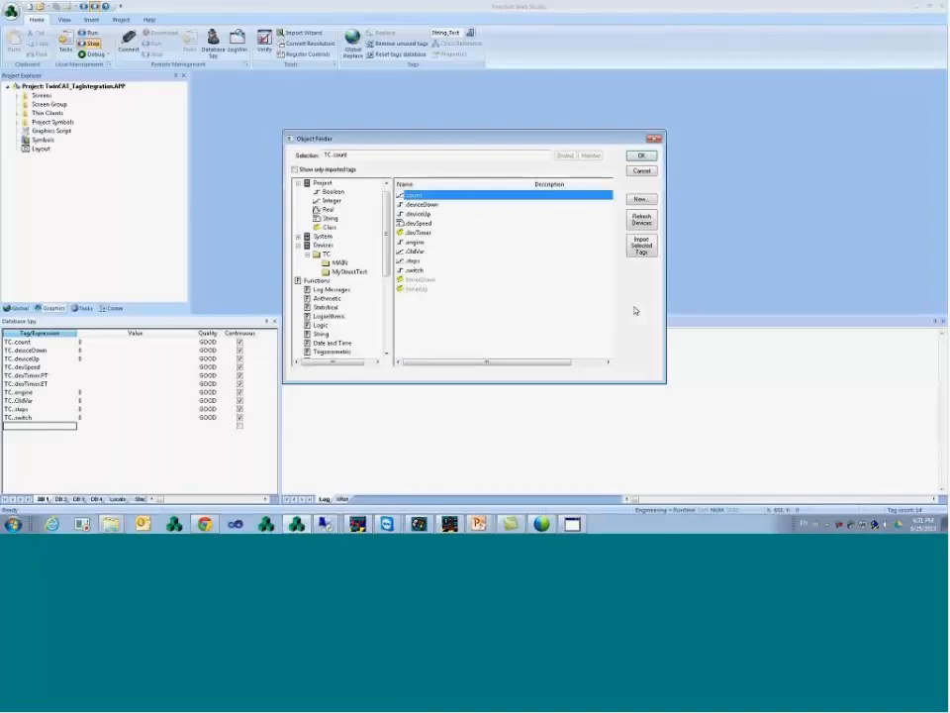
- Refresh the TwinCAT device tags, import NewVarTag, and add TC.NewVarTag to Database Spy
click(643, 219)
click(483, 280)
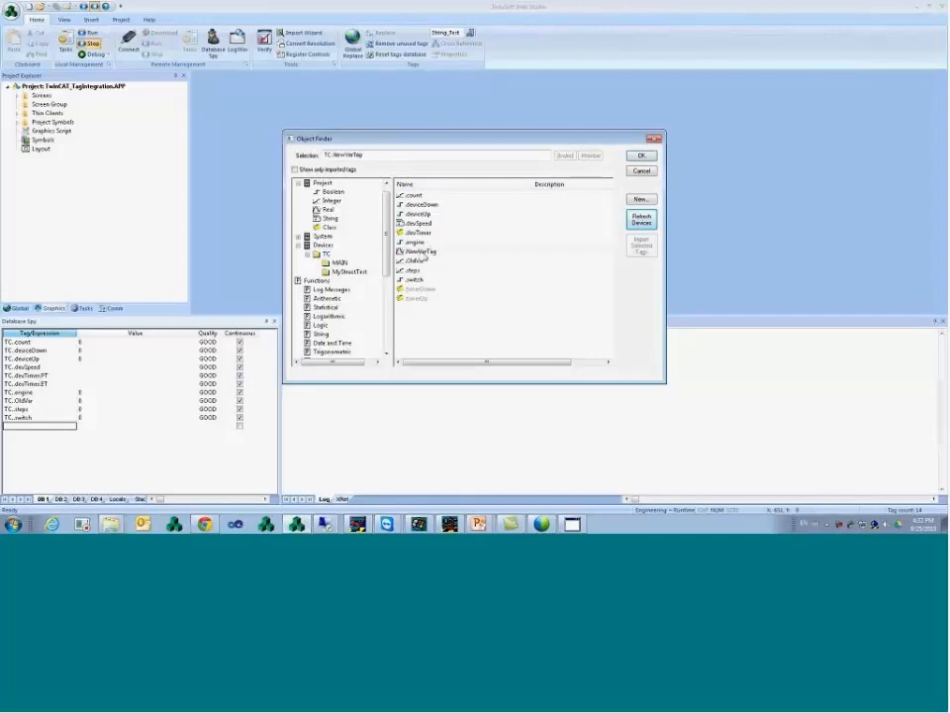
click(441, 253)
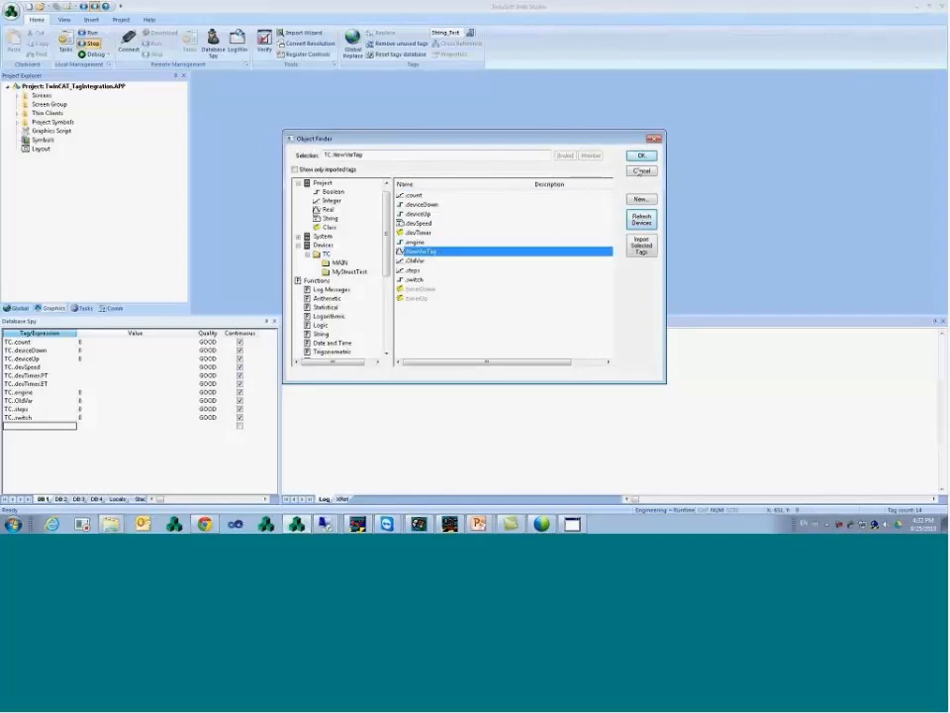
click(641, 245)
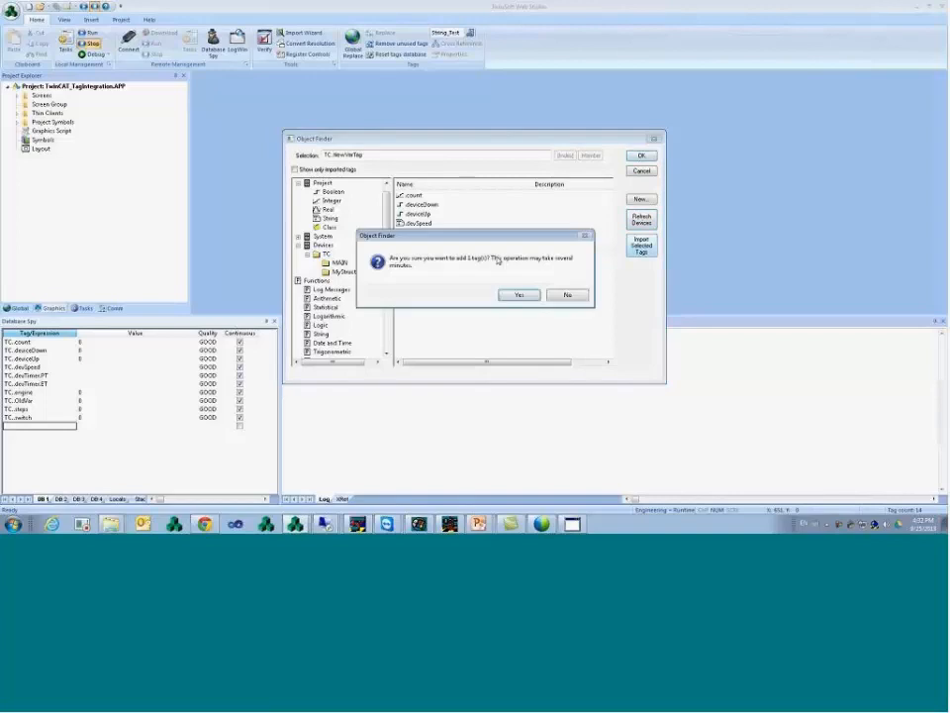
click(520, 294)
key(Return)
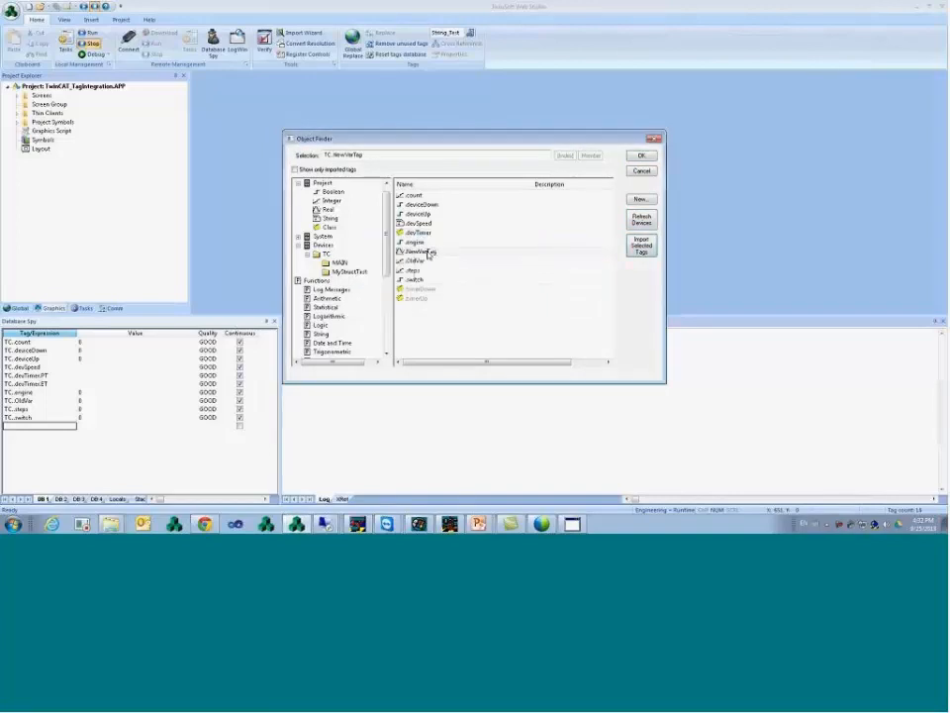
click(434, 254)
double_click(434, 254)
- Open the Shared database Datasheet View, check the TC.NewVarTag row, then close it
click(18, 308)
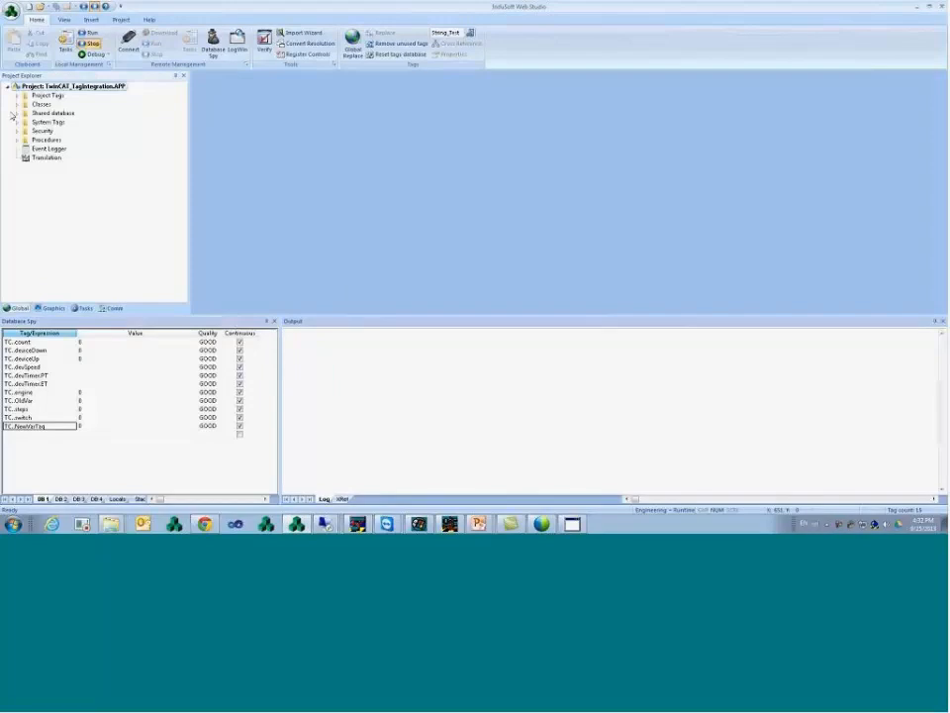
click(17, 113)
click(61, 121)
double_click(65, 125)
click(251, 211)
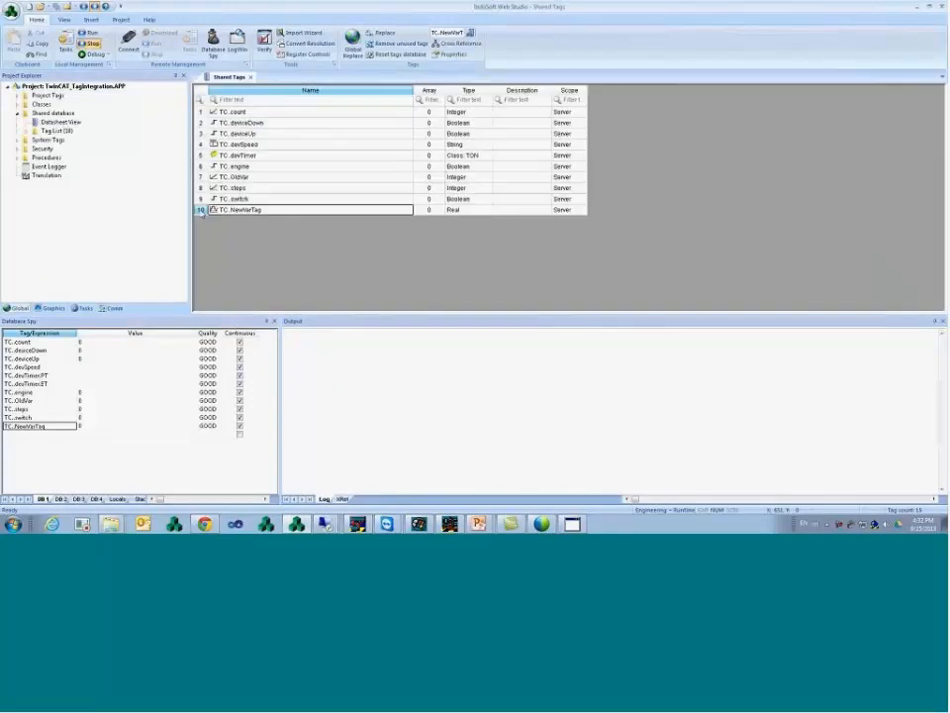
click(266, 201)
key(Down)
click(250, 77)
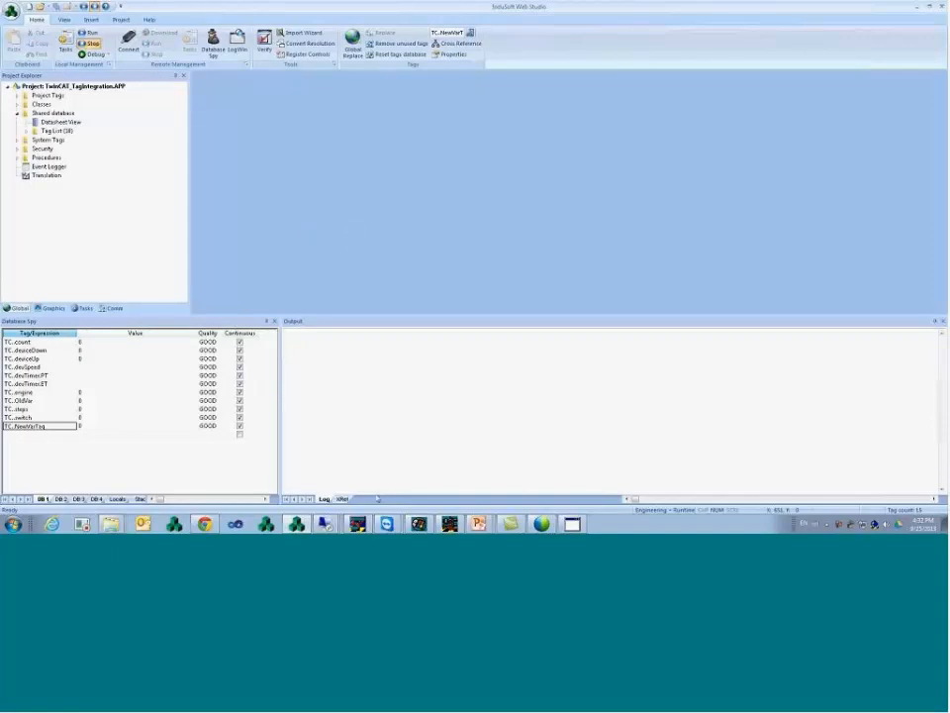
- Rename NewVarTag to OldVarTag in TwinCAT's global variables and rebuild all
key(alt+Tab)
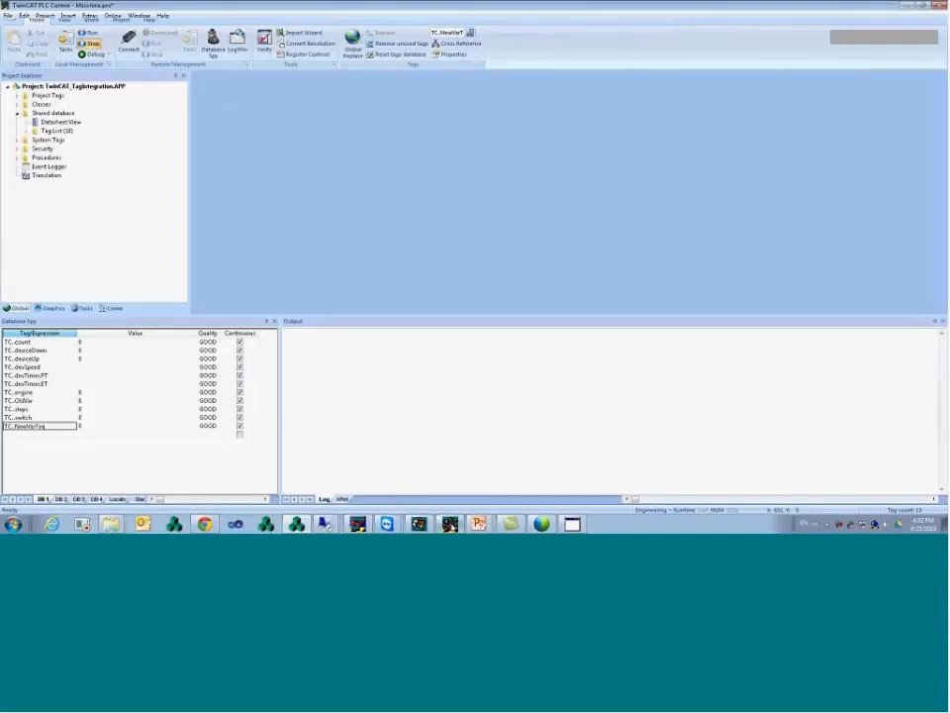
key(Left)
key(Left)
key(Left)
key(Left)
key(Left)
key(Left)
key(Left)
key(Left)
key(Left)
key(Left)
key(Left)
key(Left)
key(Left)
key(Left)
key(shift+Left)
key(shift+Left)
key(shift+Left)
text(Old)
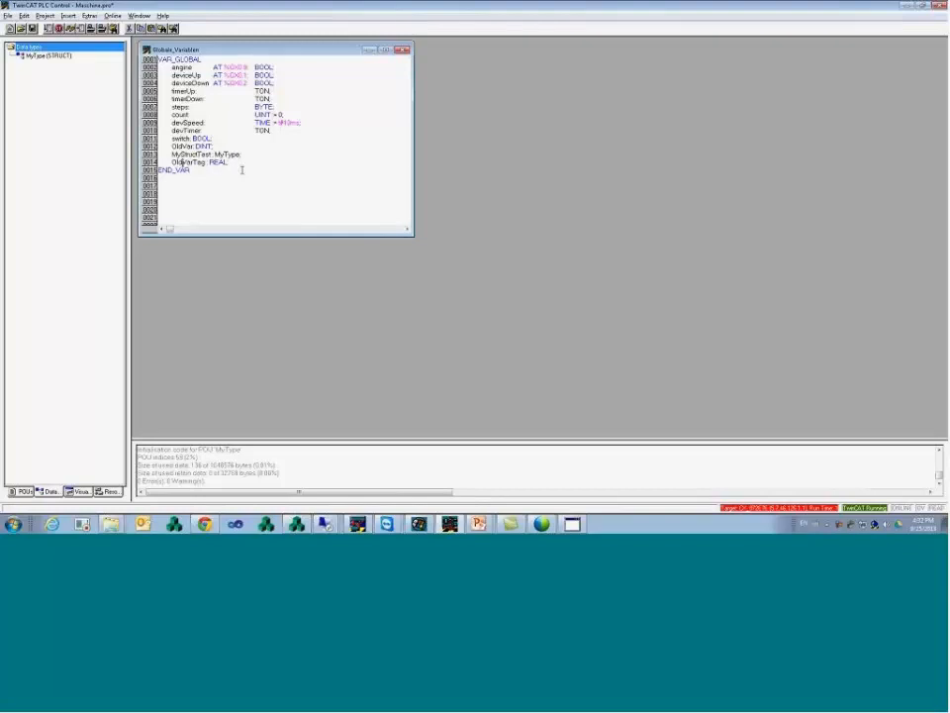
click(44, 16)
click(70, 37)
click(302, 523)
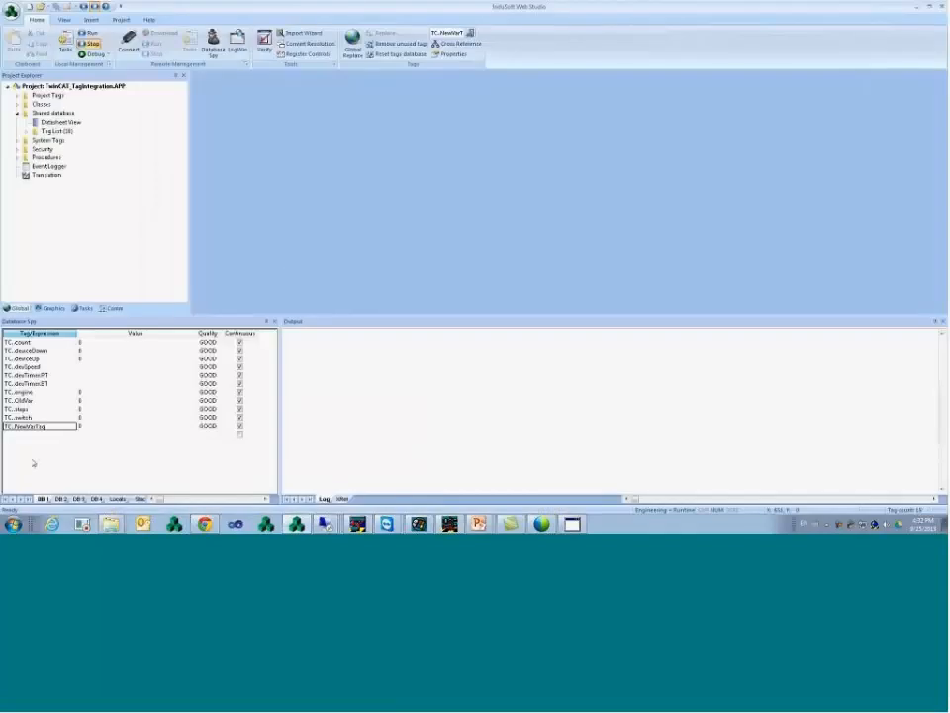
- Browse tags from a new Database Spy row and refresh the TwinCAT device tags
click(55, 437)
double_click(55, 436)
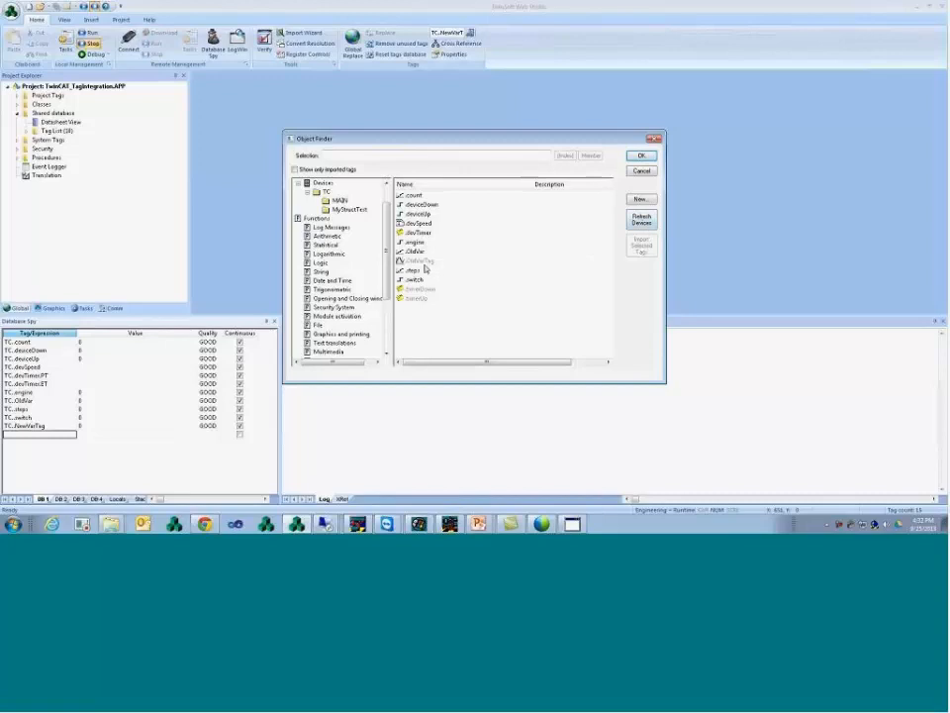
click(637, 224)
click(461, 280)
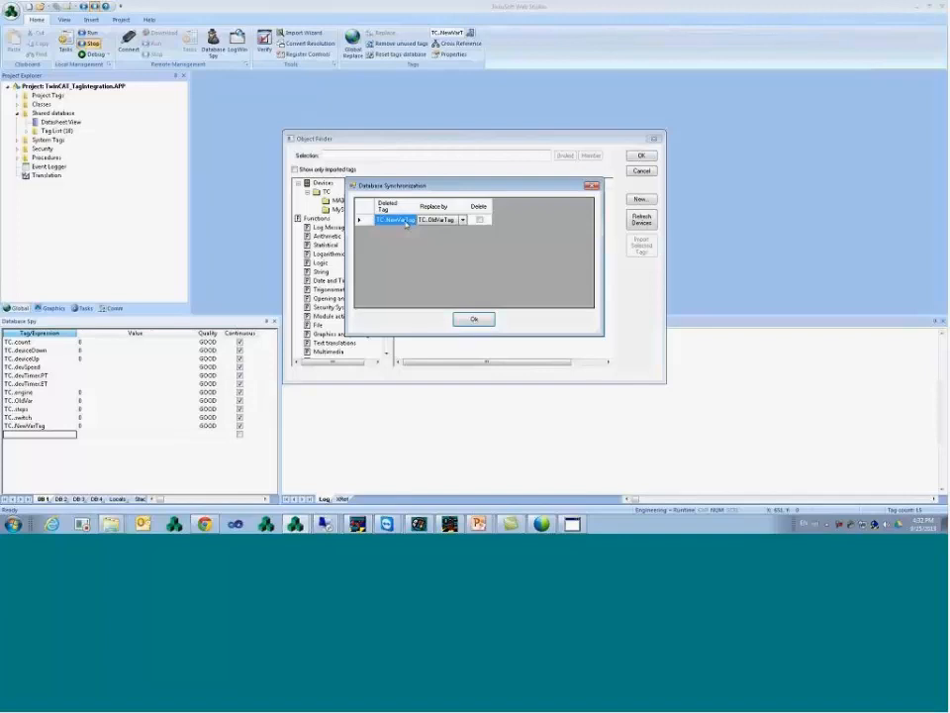
- Replace TC.NewVarTag with TC.OldVarTag in Database Synchronization, confirm, and cancel the browser
click(463, 223)
click(475, 319)
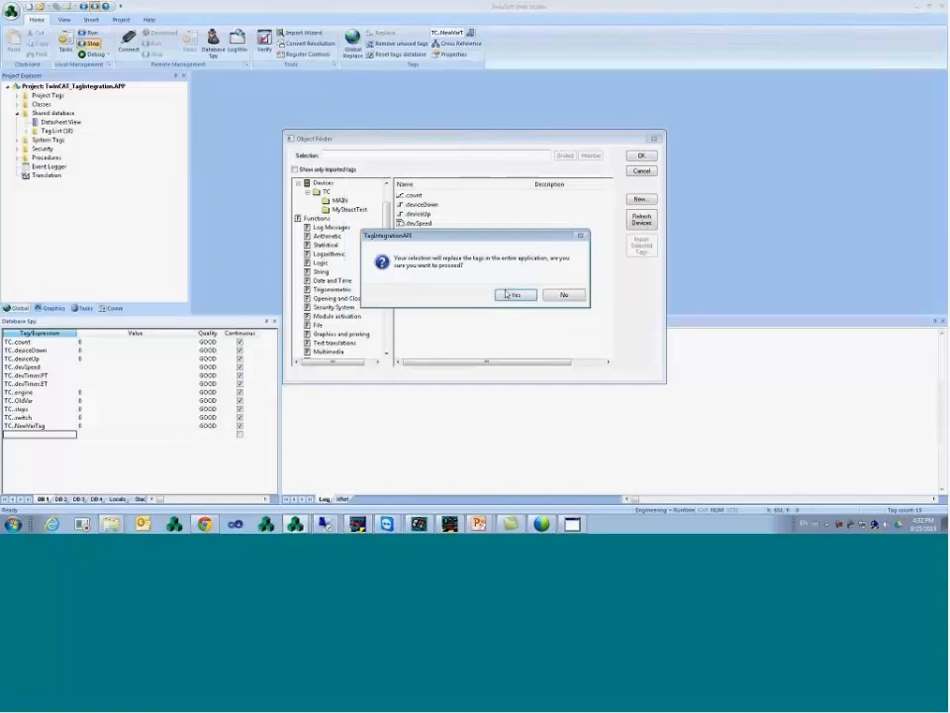
click(512, 295)
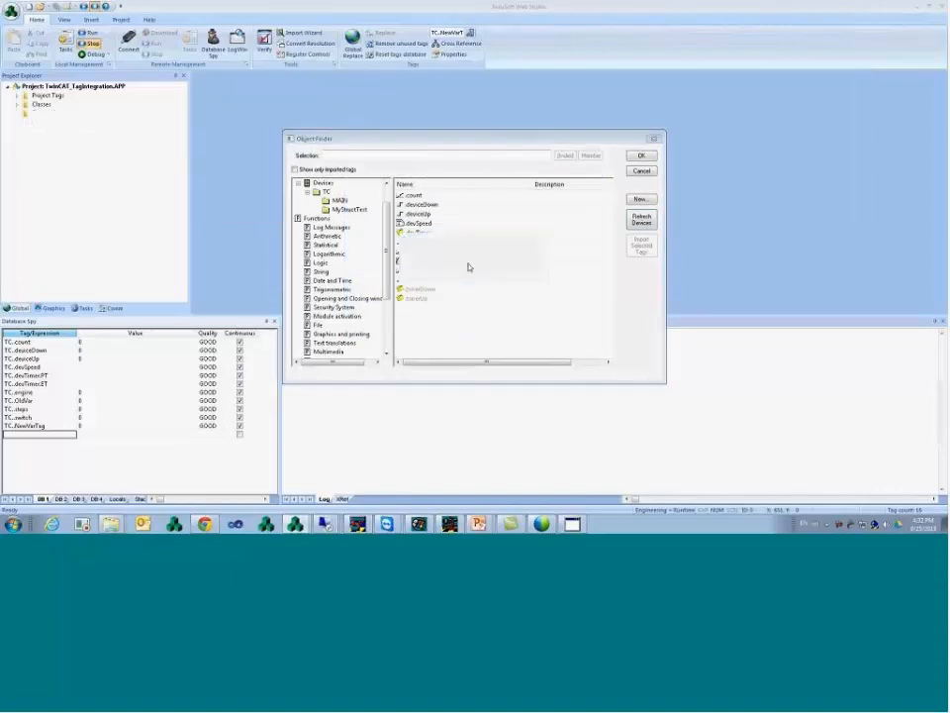
click(552, 295)
click(567, 303)
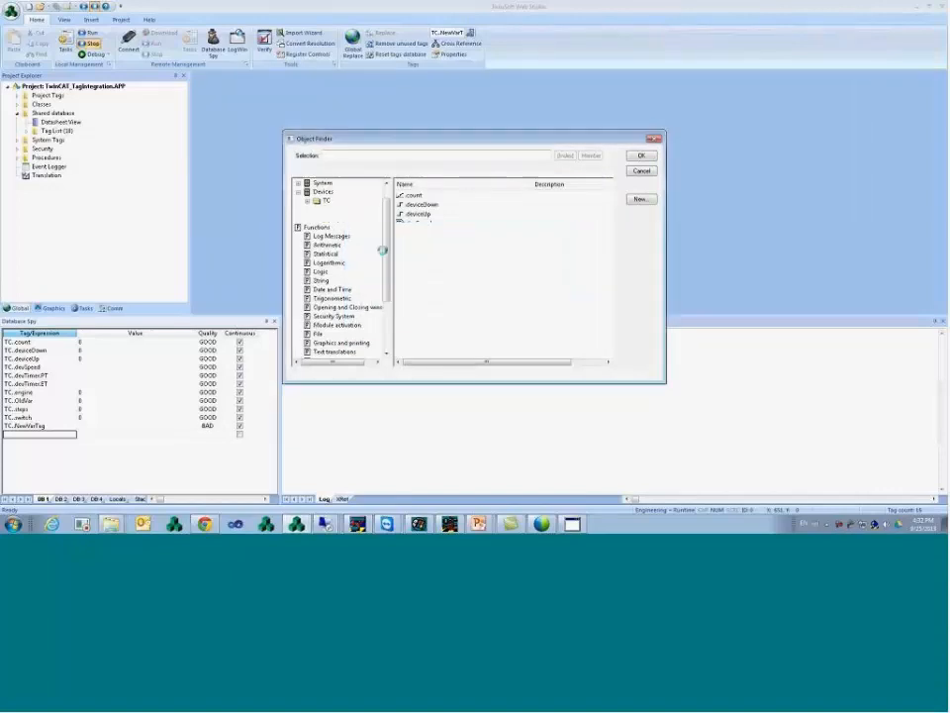
click(473, 261)
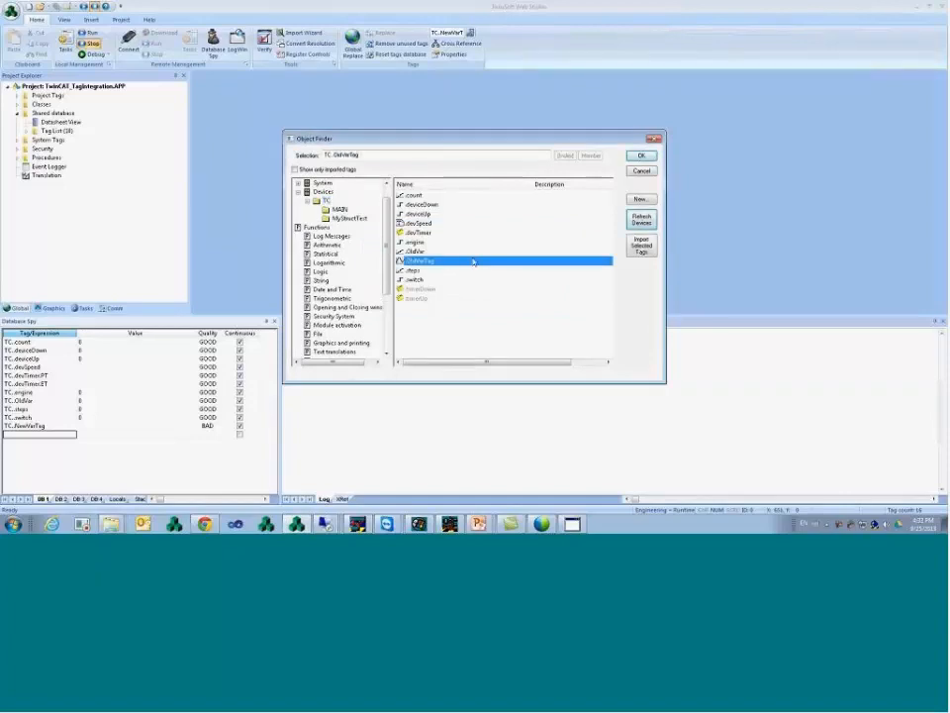
click(641, 173)
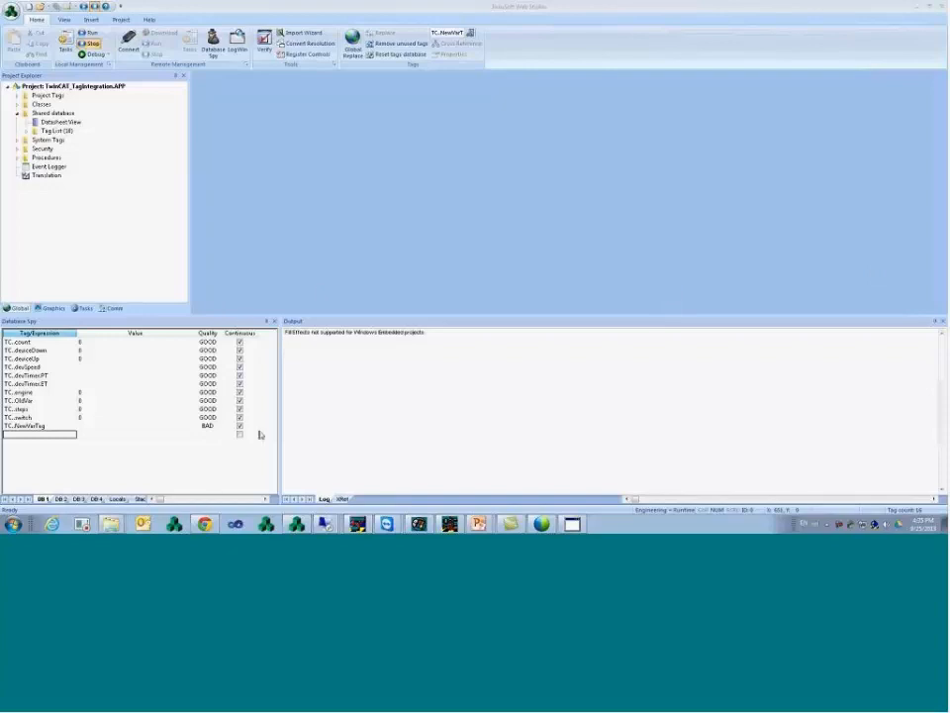
- Check the empty value of the BAD-quality TC.NewVarTag entry in Database Spy
click(151, 427)
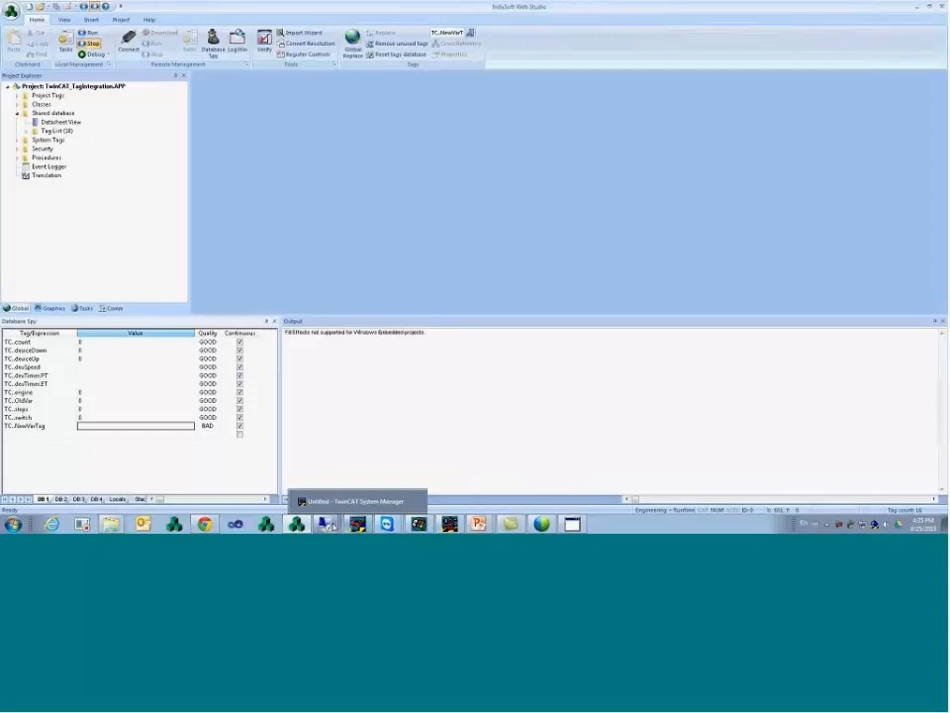
- Add 'MyArrayTag: ARRAY [0..10] OF DINT;' after OldVarTag and rebuild to check it
click(450, 524)
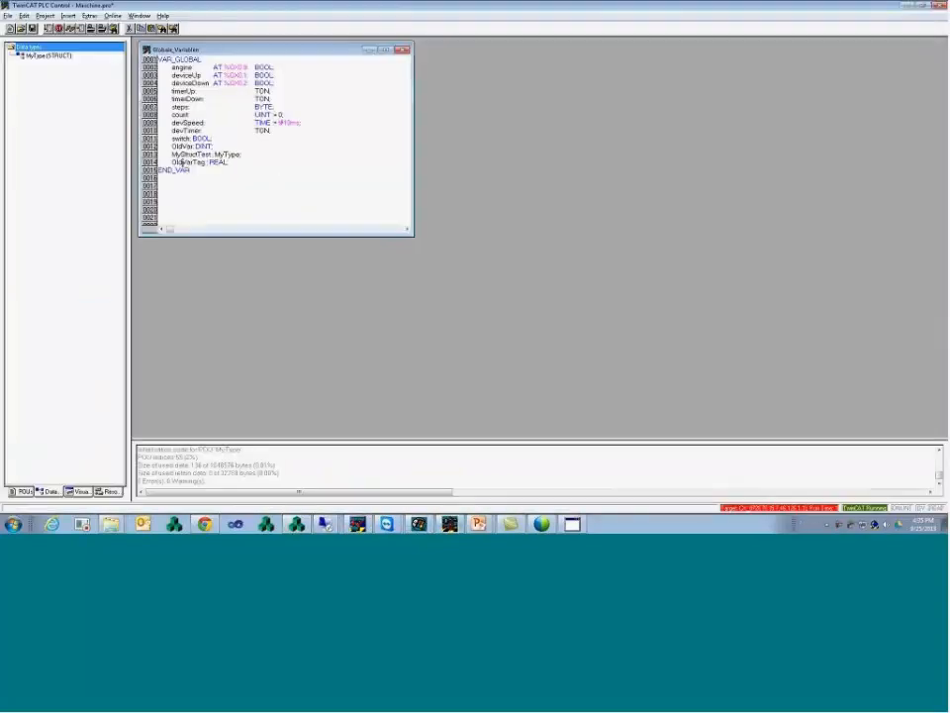
click(253, 162)
key(Return)
text(MyArra)
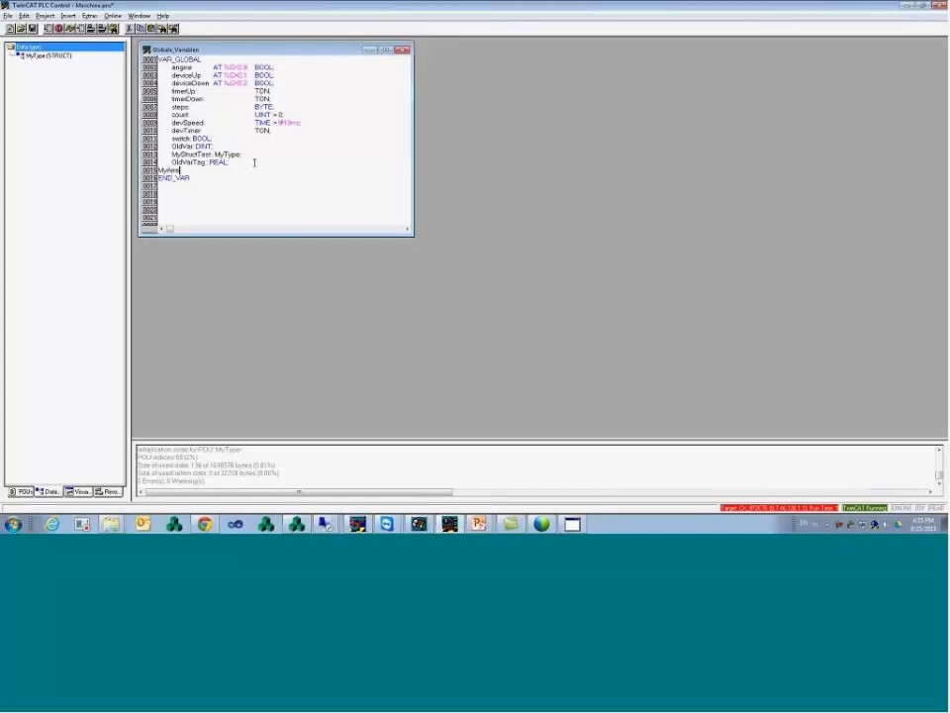
text(yTag: ARRAY [0..10] OF DINT;)
key(Return)
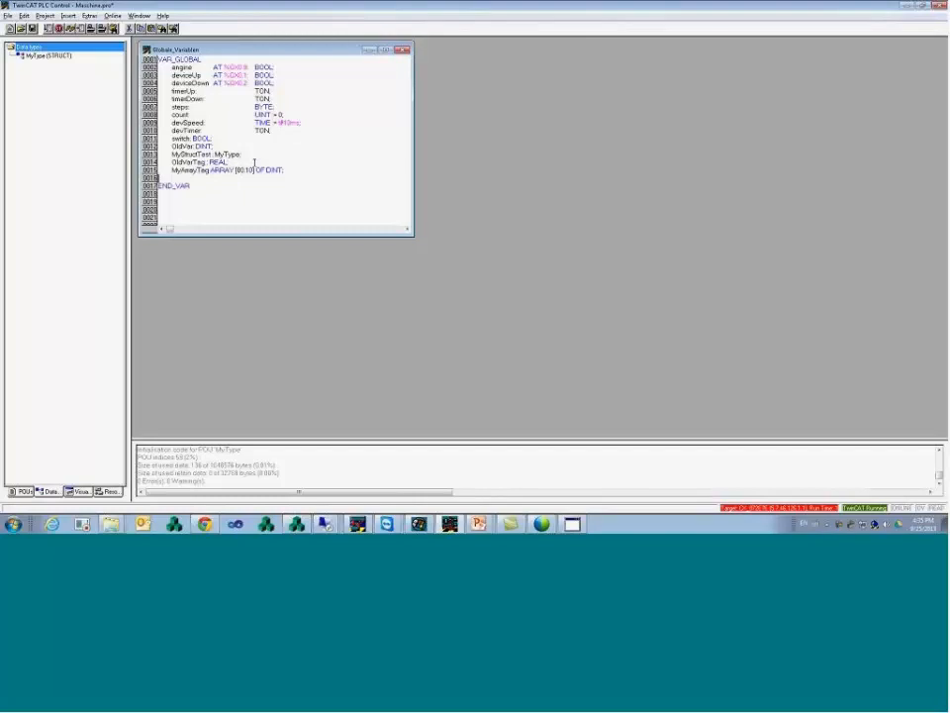
click(44, 16)
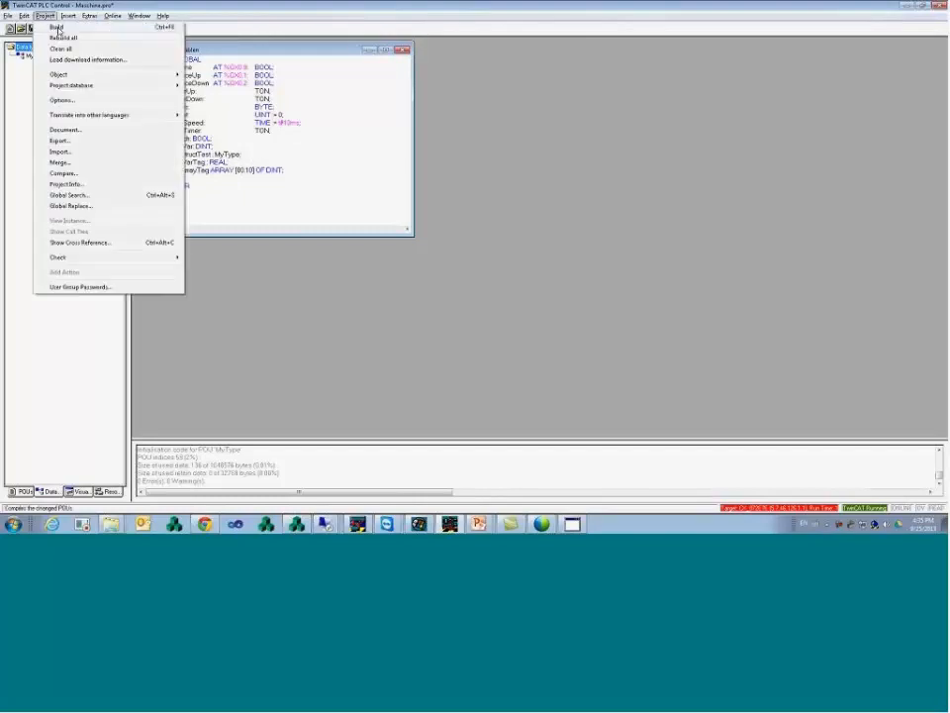
click(63, 39)
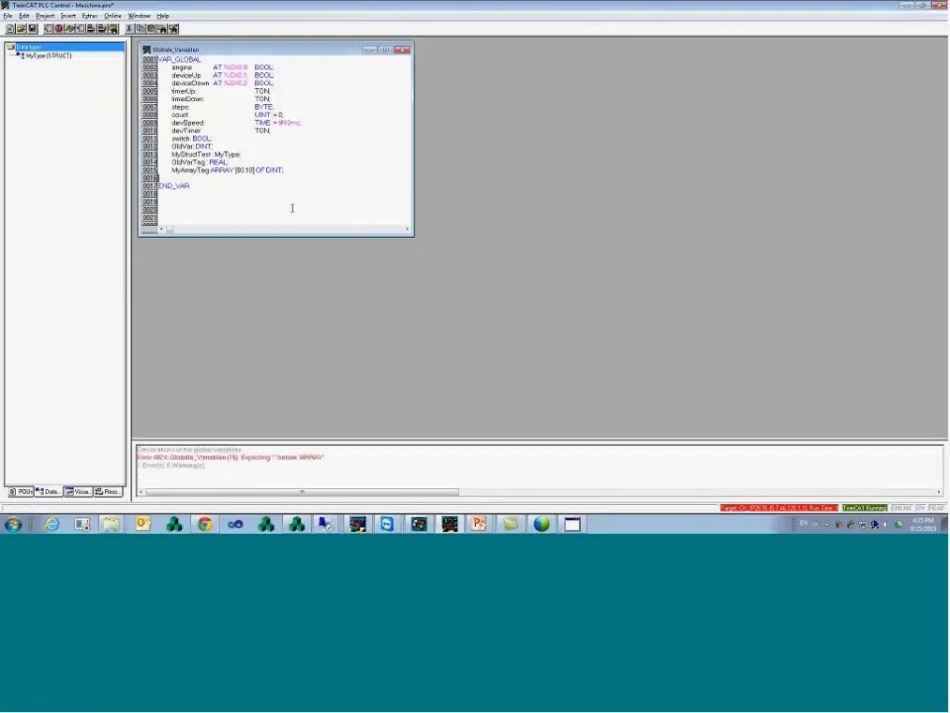
- Fix the declaration's colon and '..' range separator, then rebuild without errors
click(210, 171)
text(:)
click(246, 172)
key(BackSpace)
text(..)
click(45, 16)
click(63, 39)
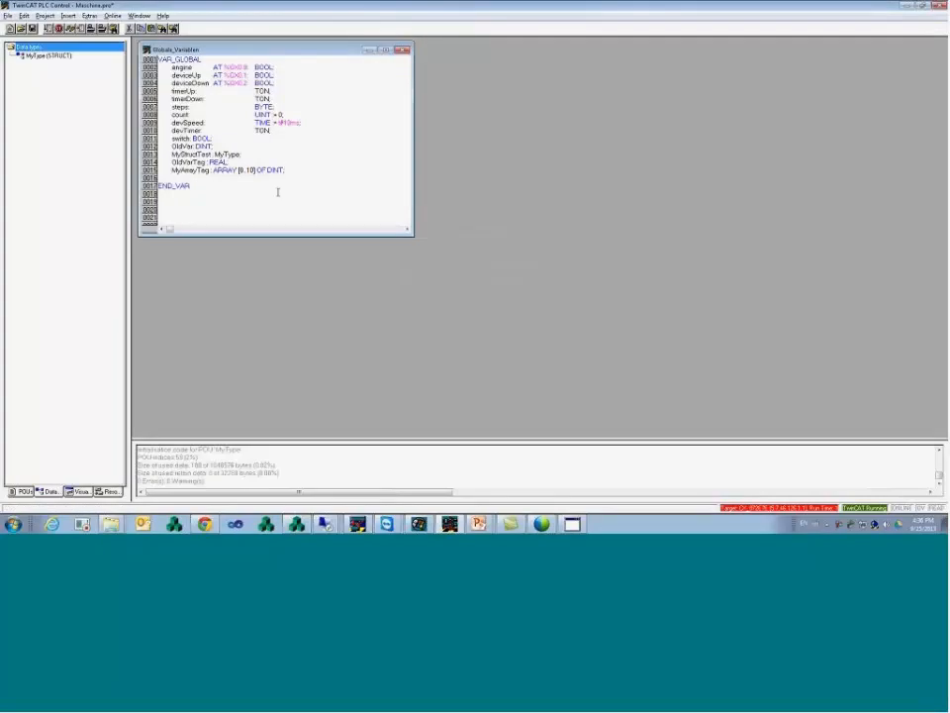
drag(292, 171, 170, 171)
click(197, 170)
click(301, 524)
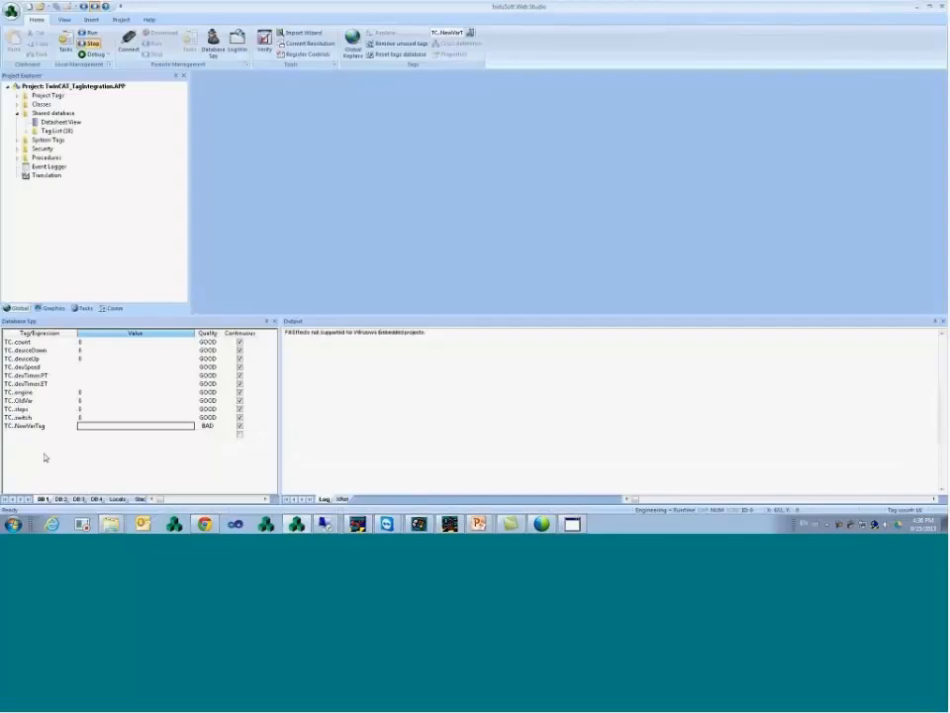
- Refresh device tags and add MyArrayTag element index 4 to Database Spy
double_click(63, 435)
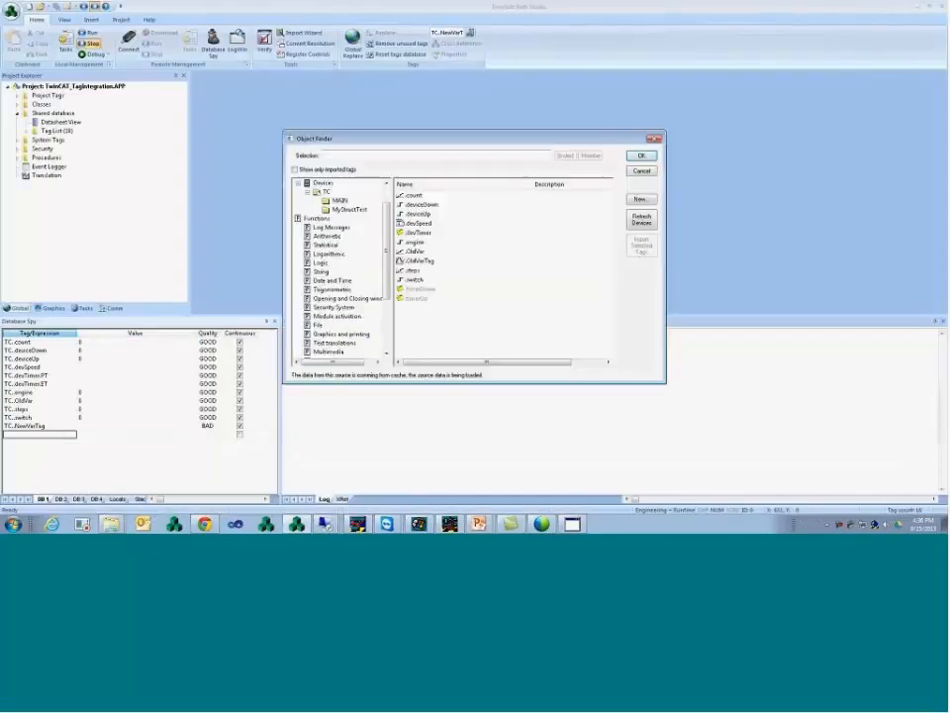
click(643, 219)
click(477, 281)
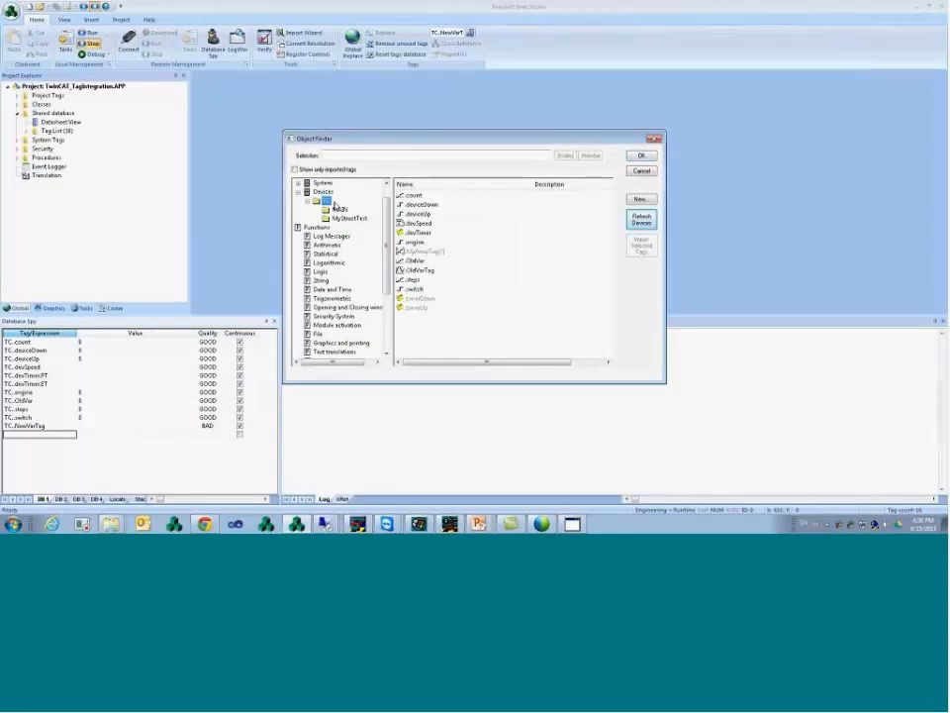
click(428, 251)
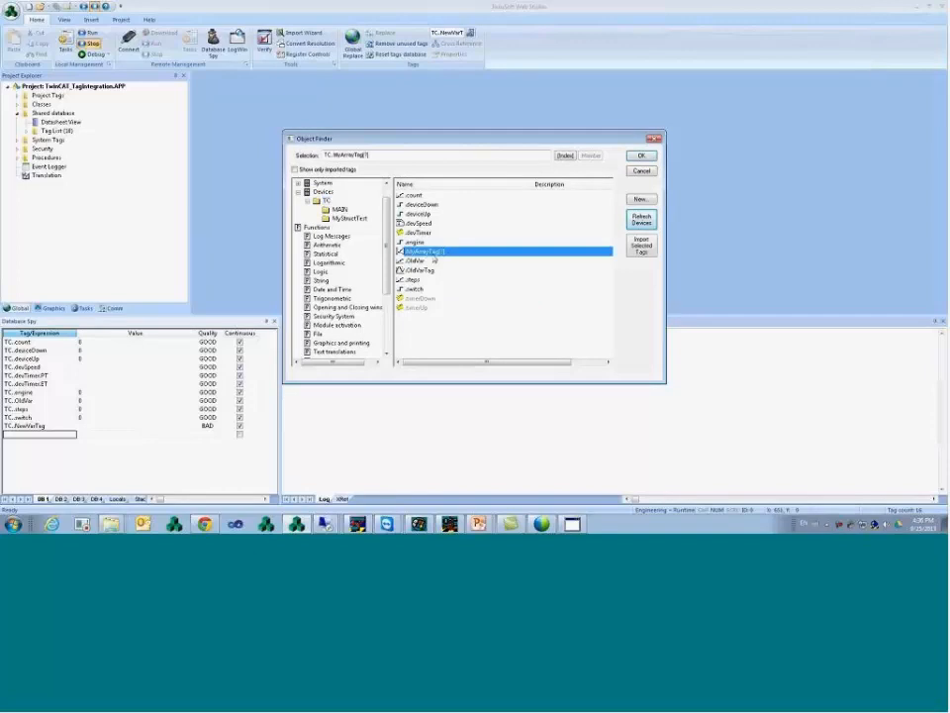
click(426, 244)
click(426, 253)
click(566, 157)
click(460, 256)
click(535, 226)
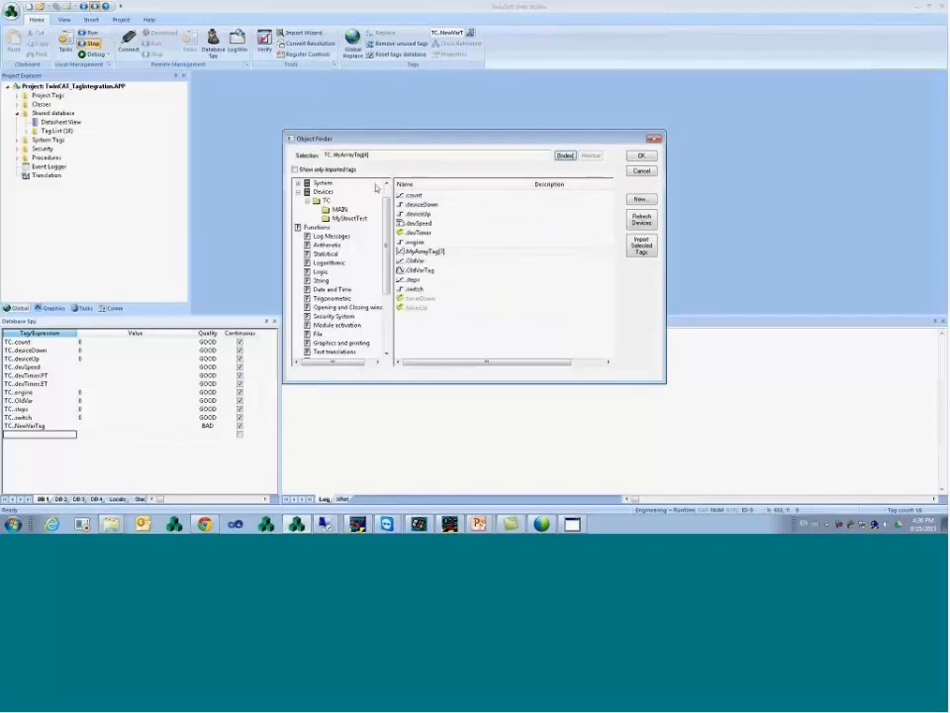
click(642, 156)
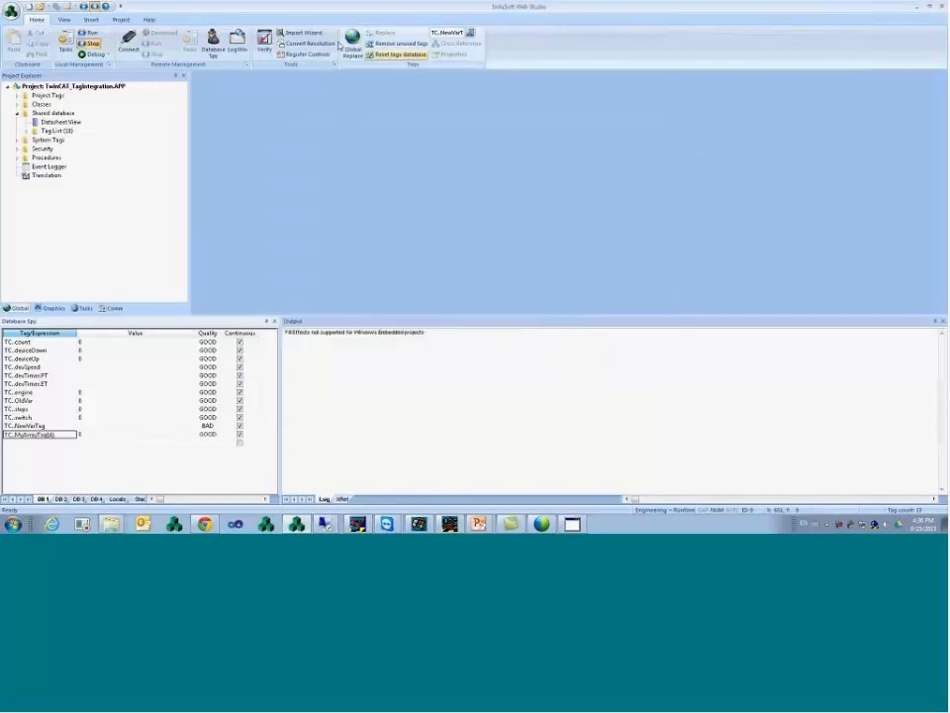
- Check MyArrayTag's type and size in Shared Tags, then browse MyStructTest's members
double_click(73, 122)
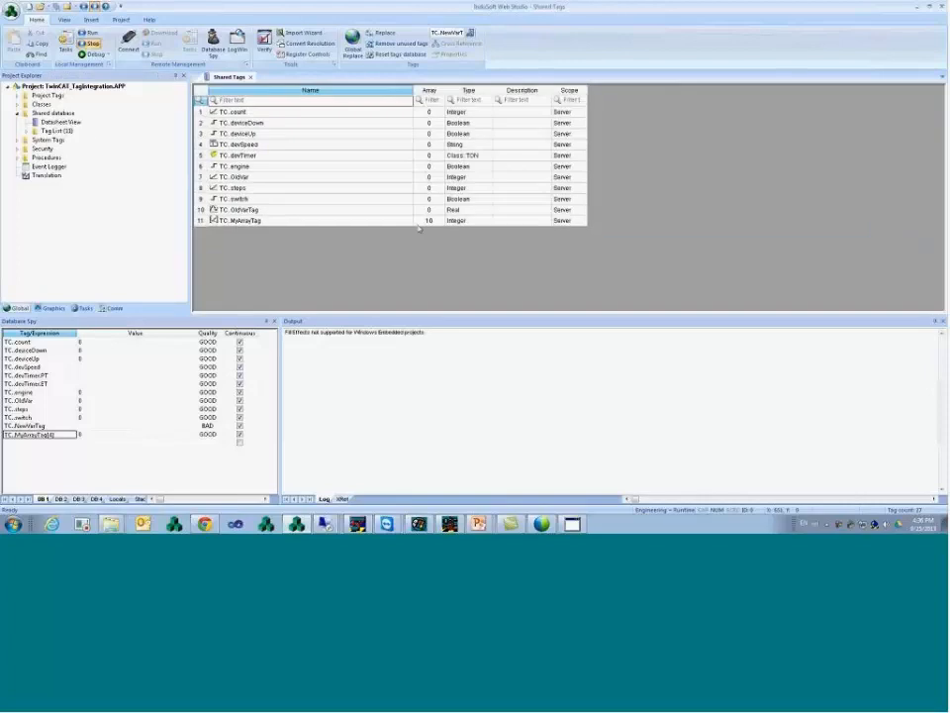
click(472, 219)
click(429, 220)
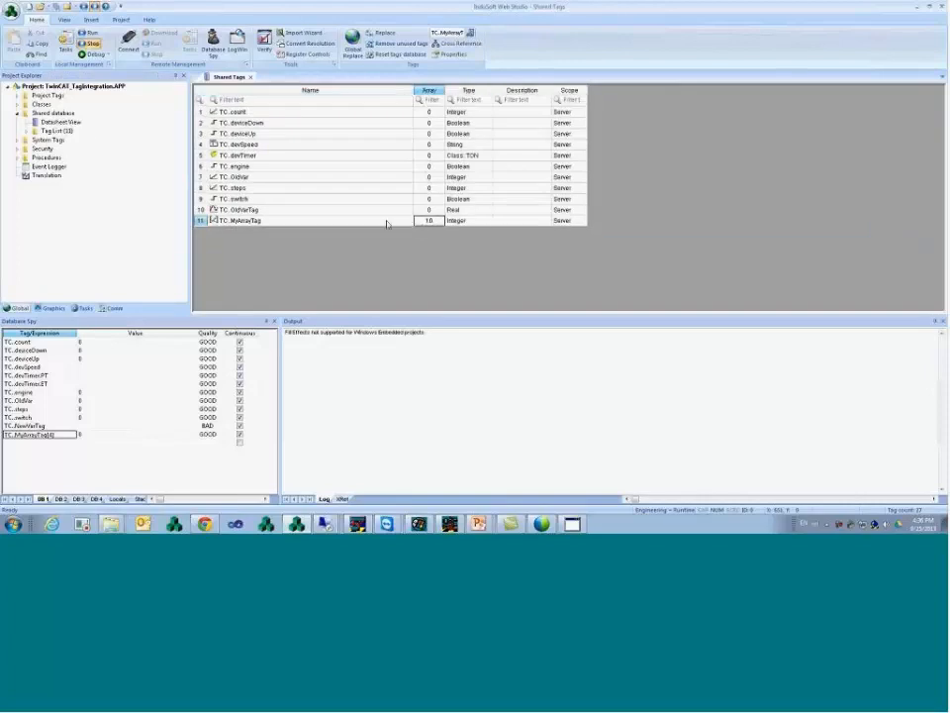
click(387, 221)
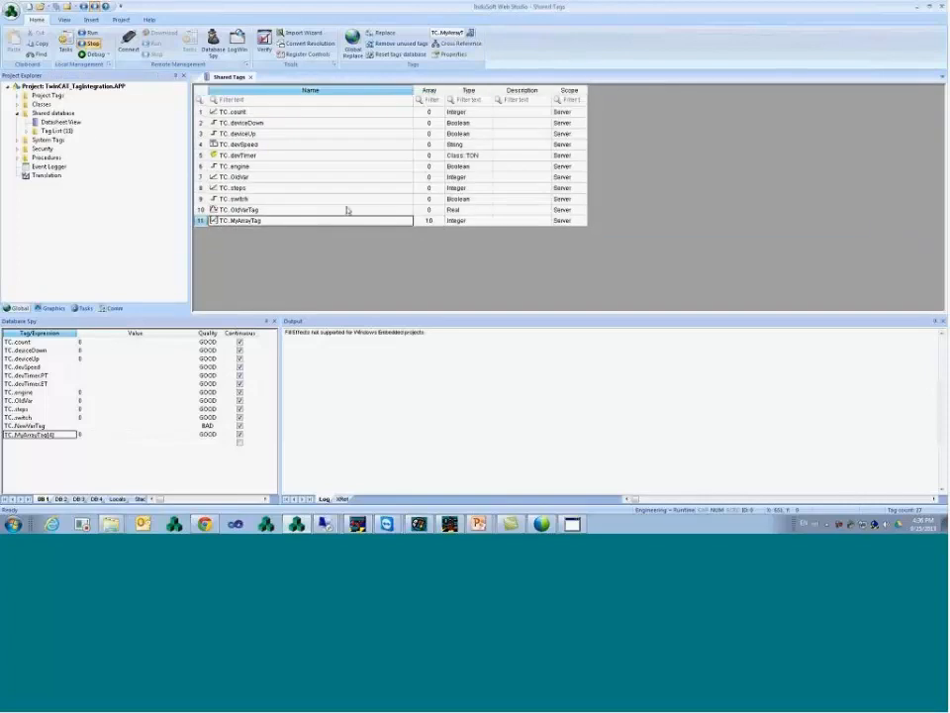
double_click(67, 441)
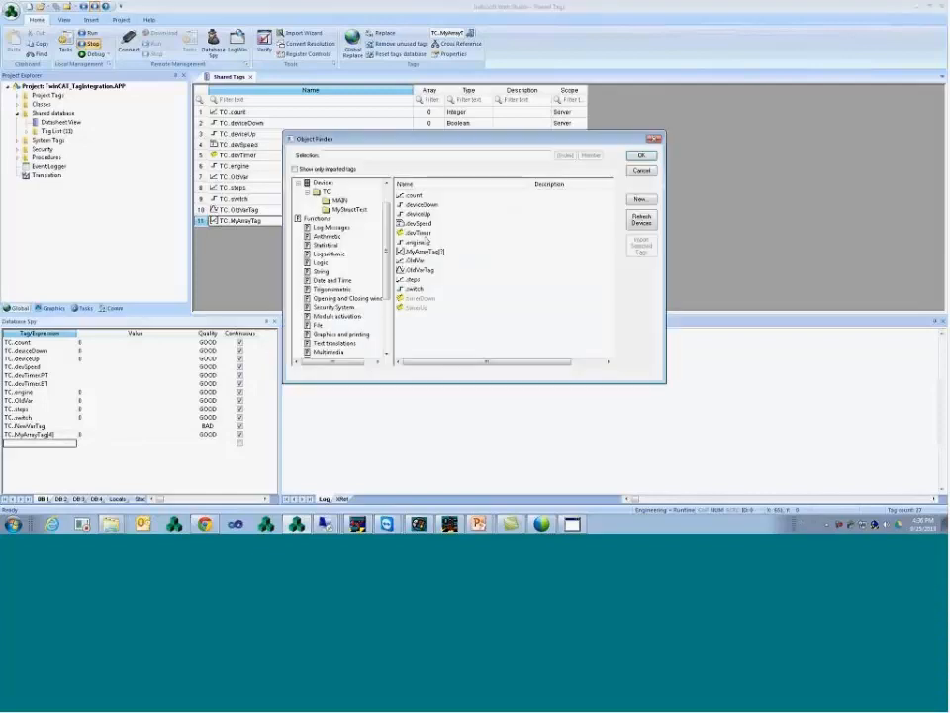
click(341, 209)
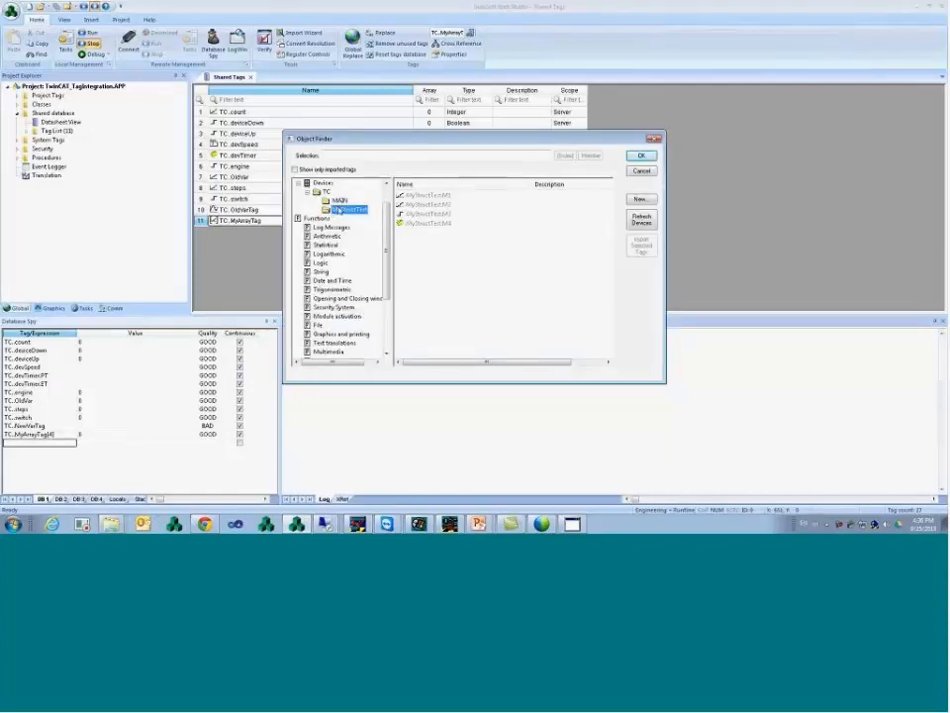
- Select MyStructTest member M2 and locate MyStructTest's declaration in TwinCAT's global variables
click(426, 223)
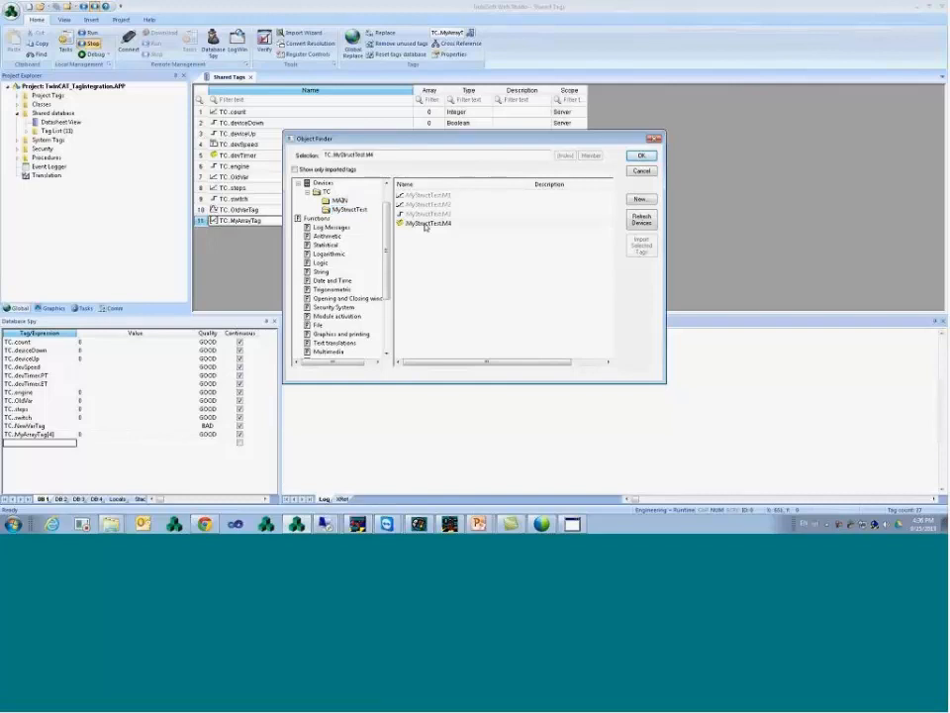
key(Up)
key(Up)
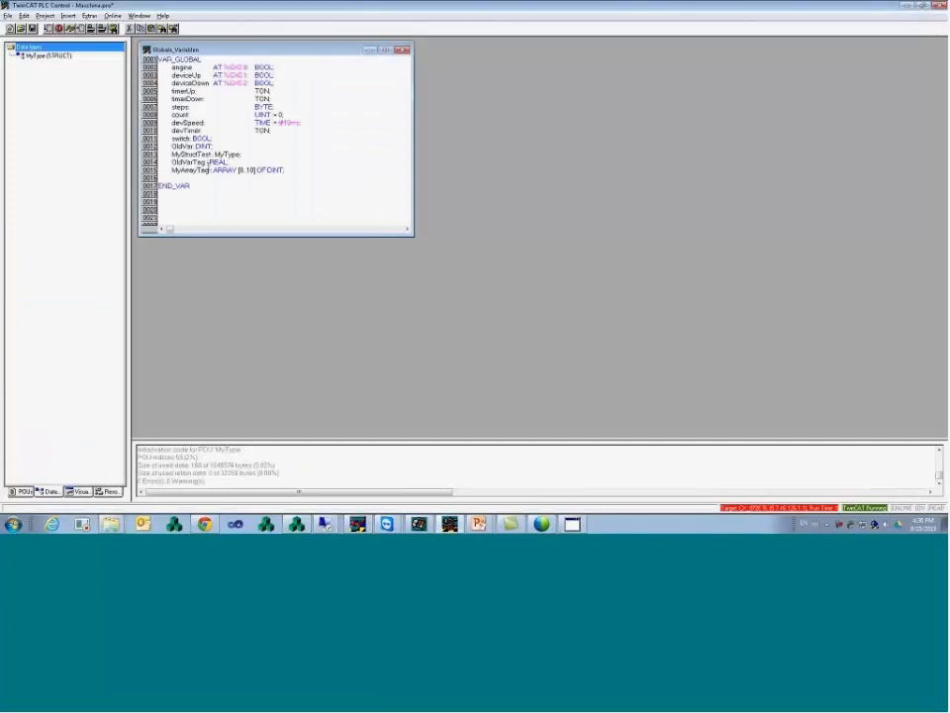
drag(241, 155, 171, 154)
click(81, 491)
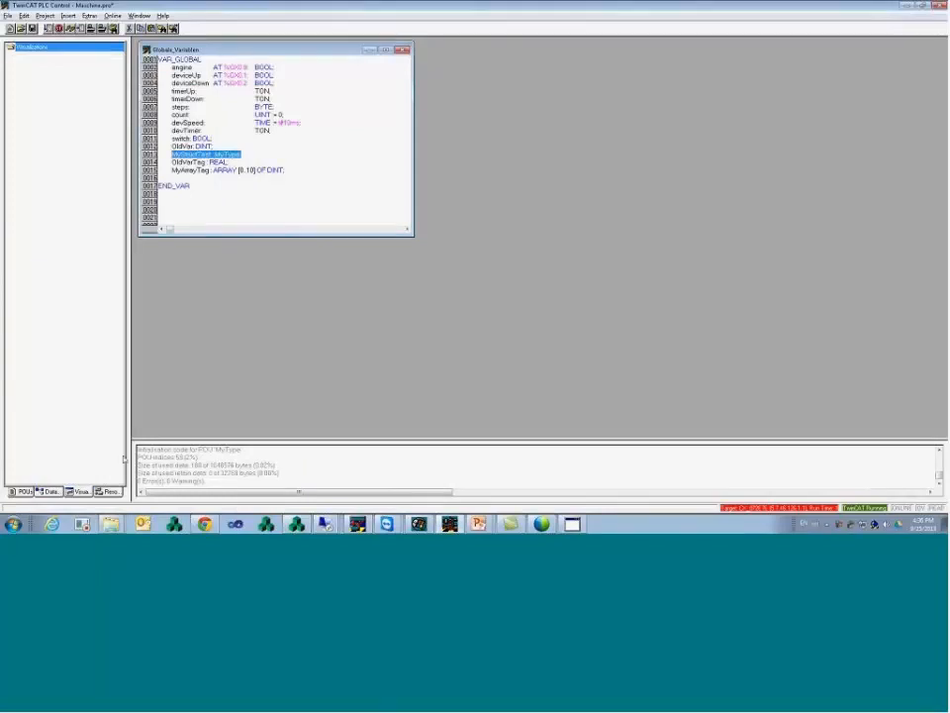
- Review MyType's M1–M4 members in Data types, then confirm TC.MyStructTest.M2 in InduSoft
click(48, 491)
double_click(69, 57)
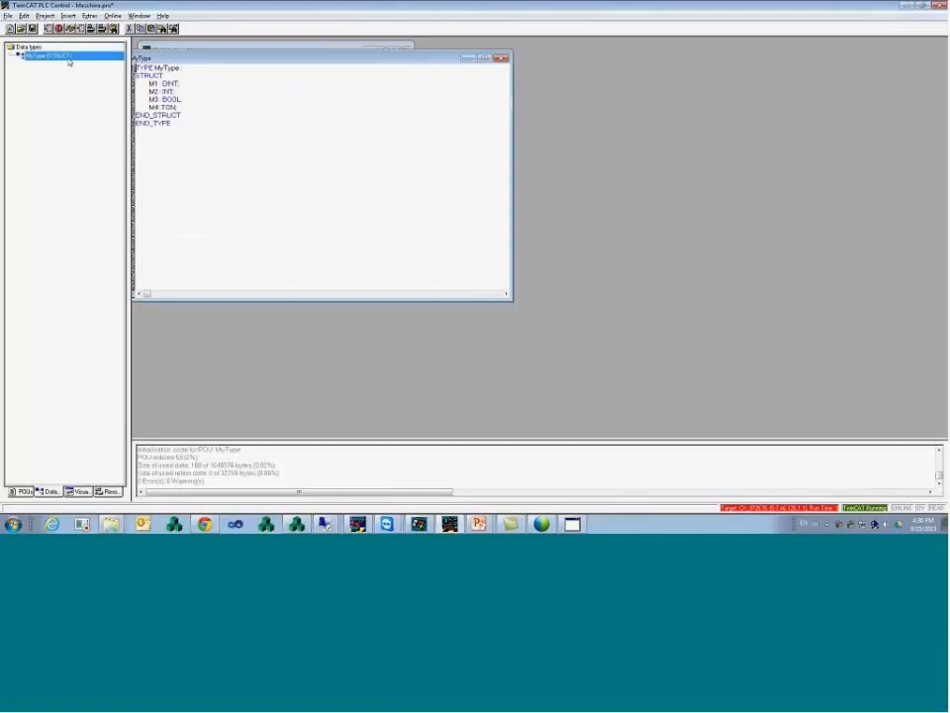
drag(212, 125, 194, 78)
click(195, 85)
click(194, 78)
click(295, 524)
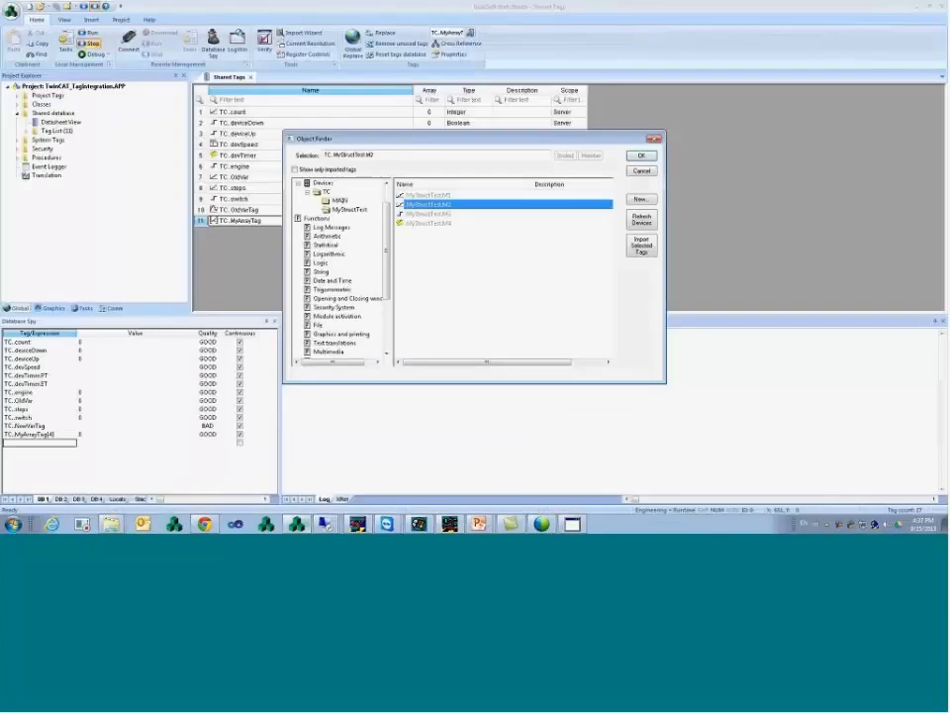
click(636, 163)
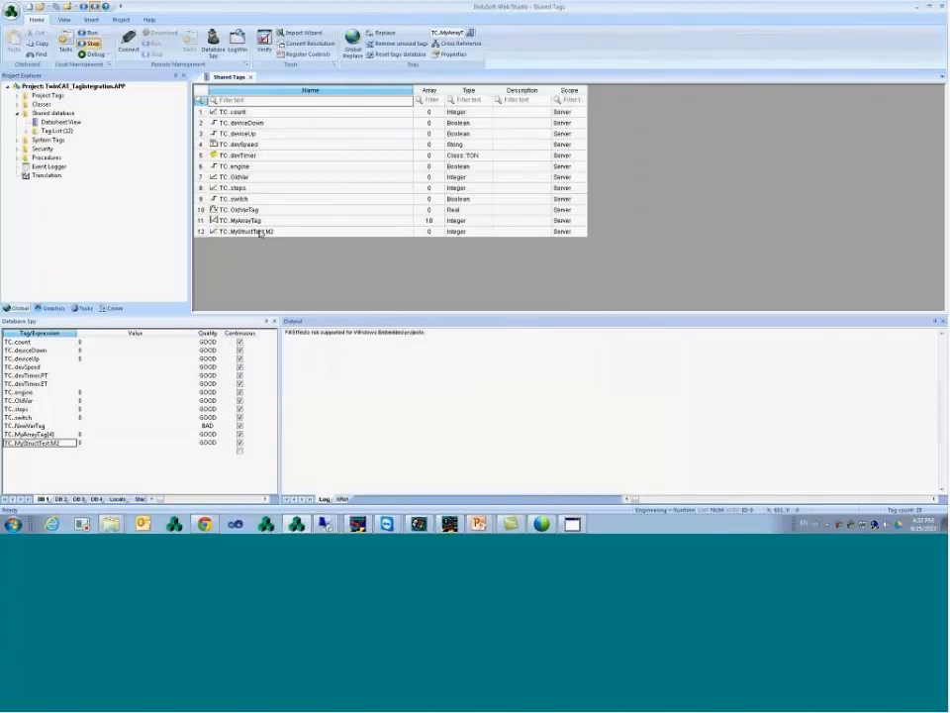
- Select the TC.MyStructTest.M2 Shared Tags row and expand, then collapse, Classes > TON
click(248, 232)
click(202, 233)
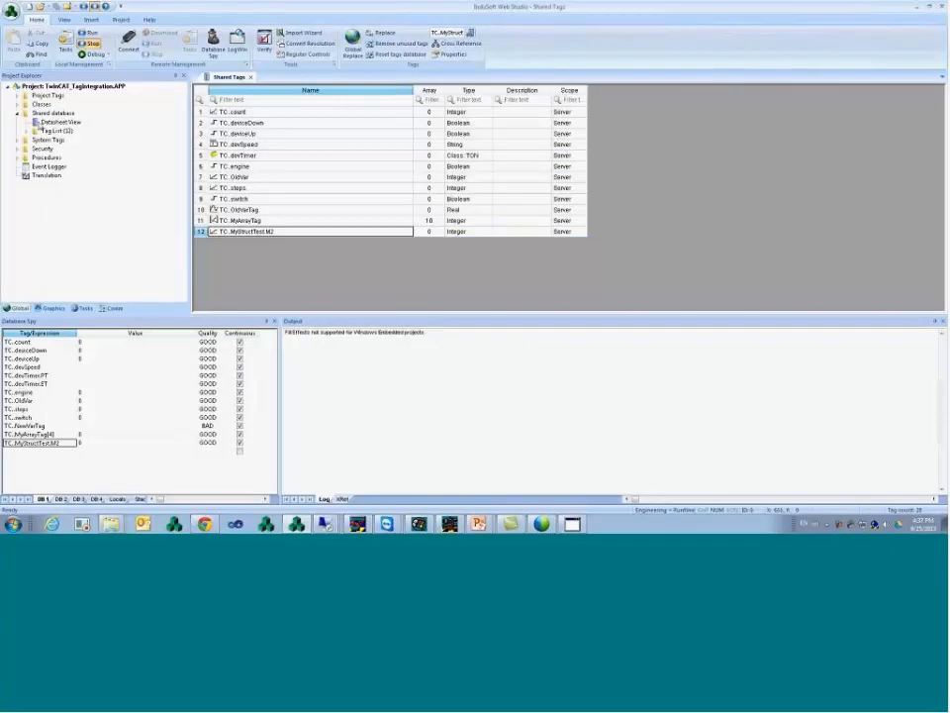
click(18, 104)
click(27, 112)
click(28, 113)
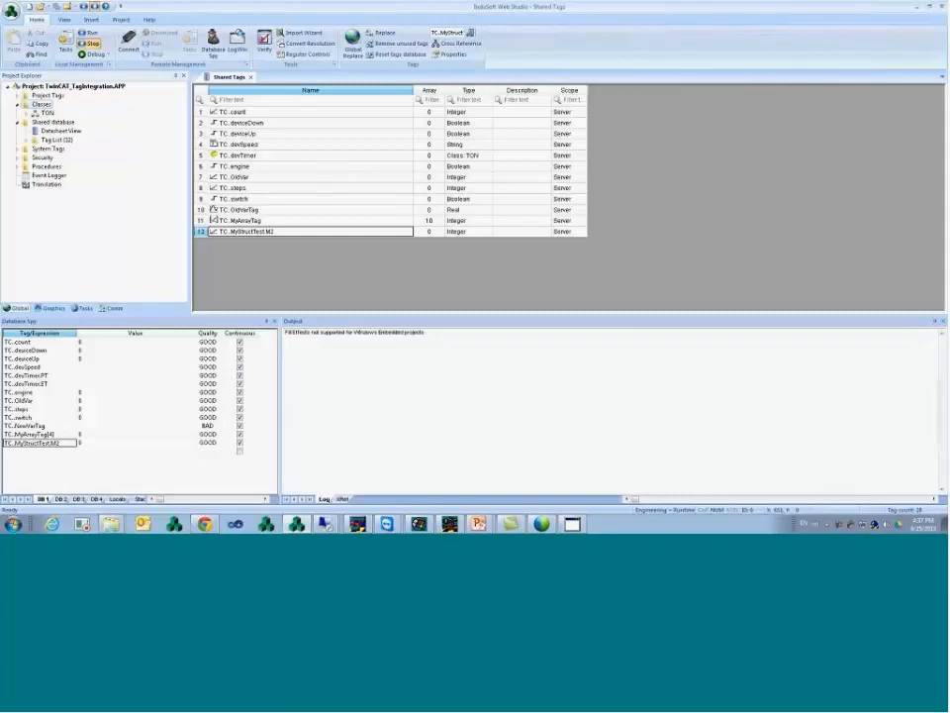
click(452, 526)
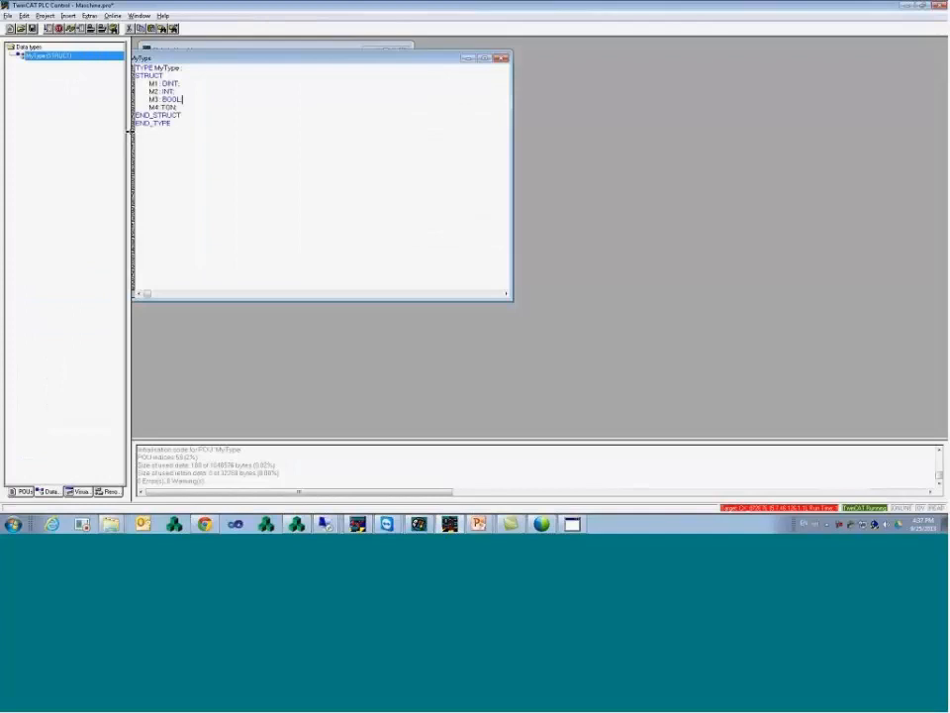
- Widen the Data types pane and highlight MyType's M4: TON member declaration
drag(130, 130, 166, 133)
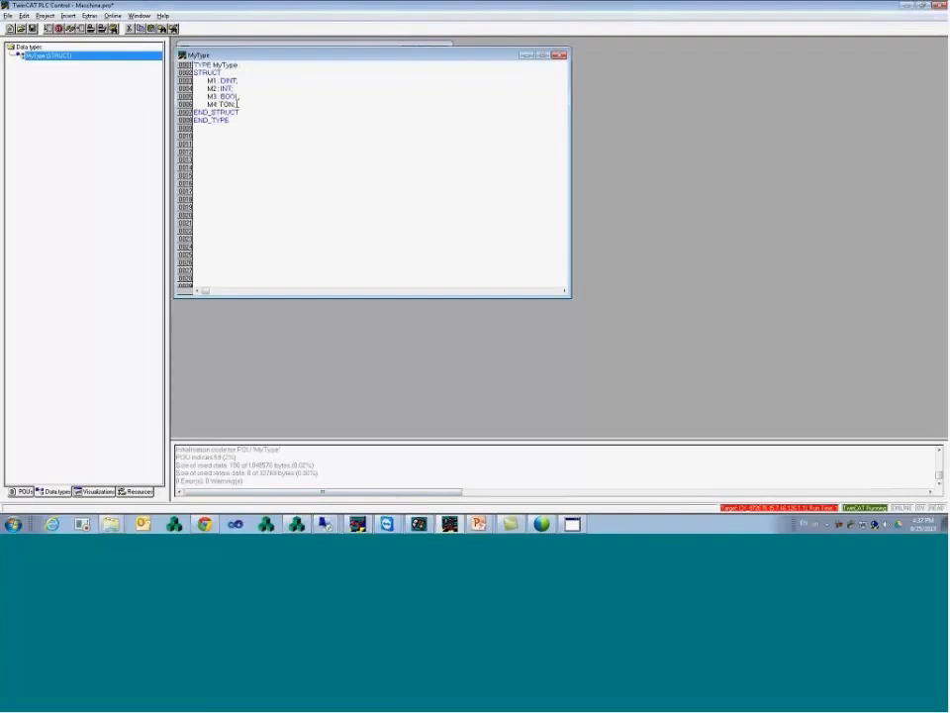
drag(244, 103, 207, 104)
click(251, 105)
- Back in InduSoft, add the PT member of MyStructTest.M4 to the Database Spy
click(301, 523)
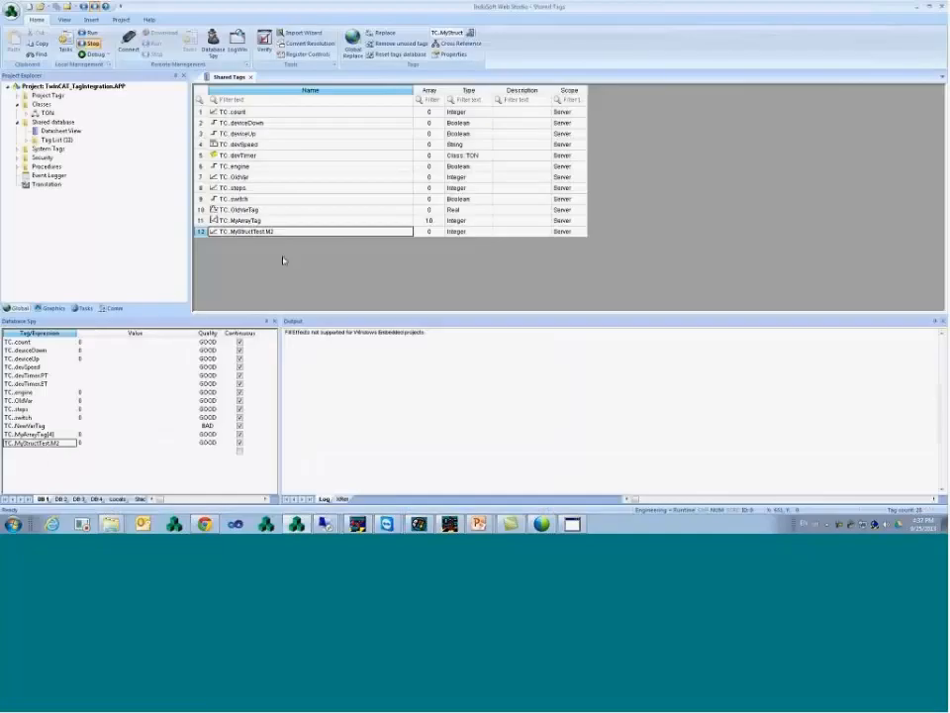
double_click(68, 451)
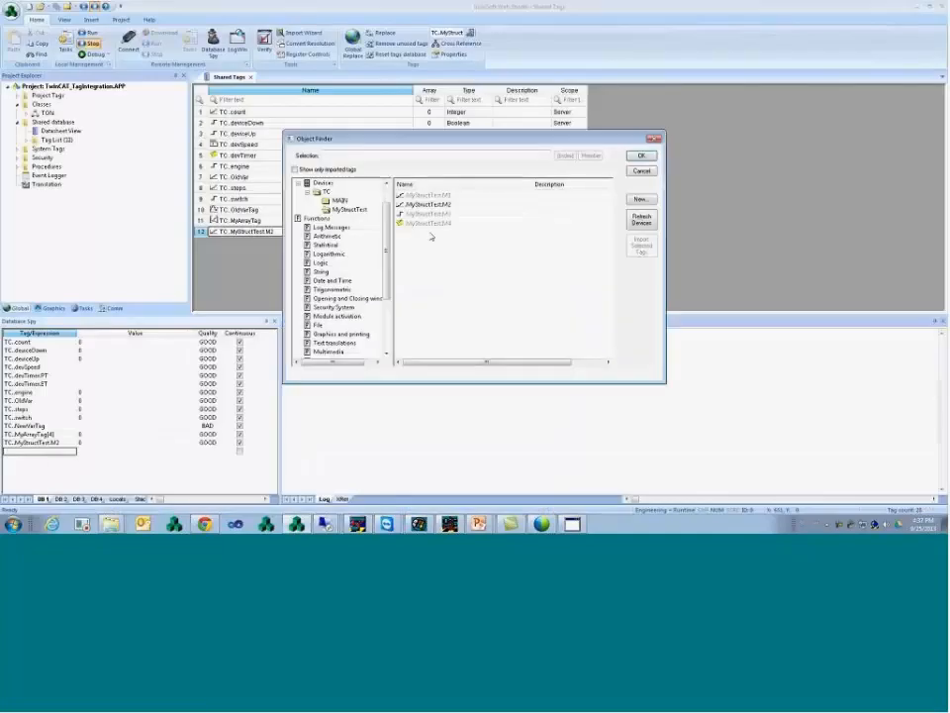
click(426, 223)
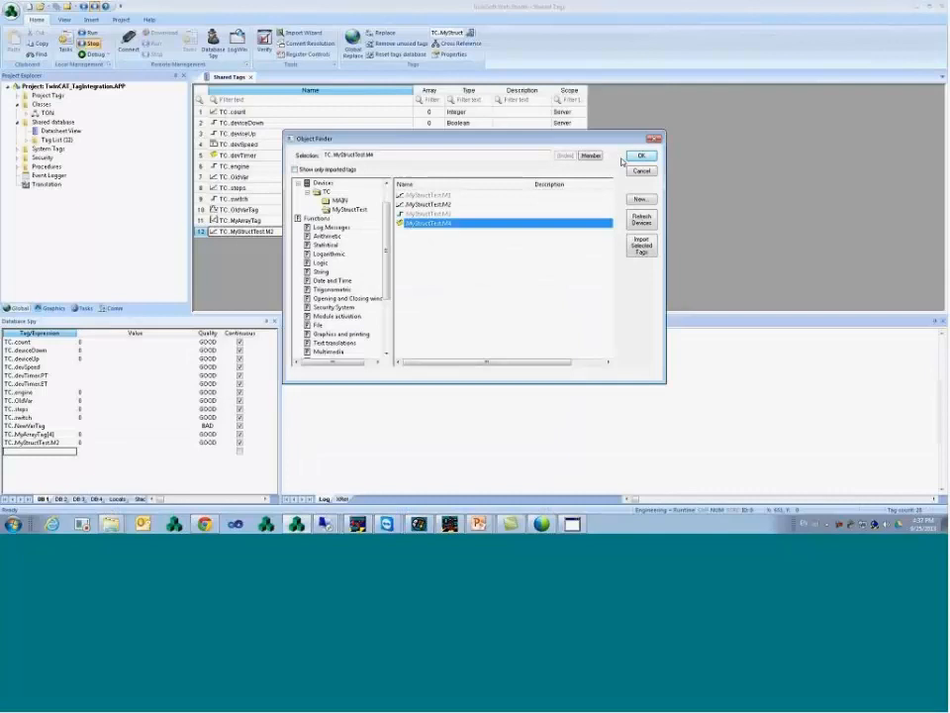
click(591, 155)
click(414, 257)
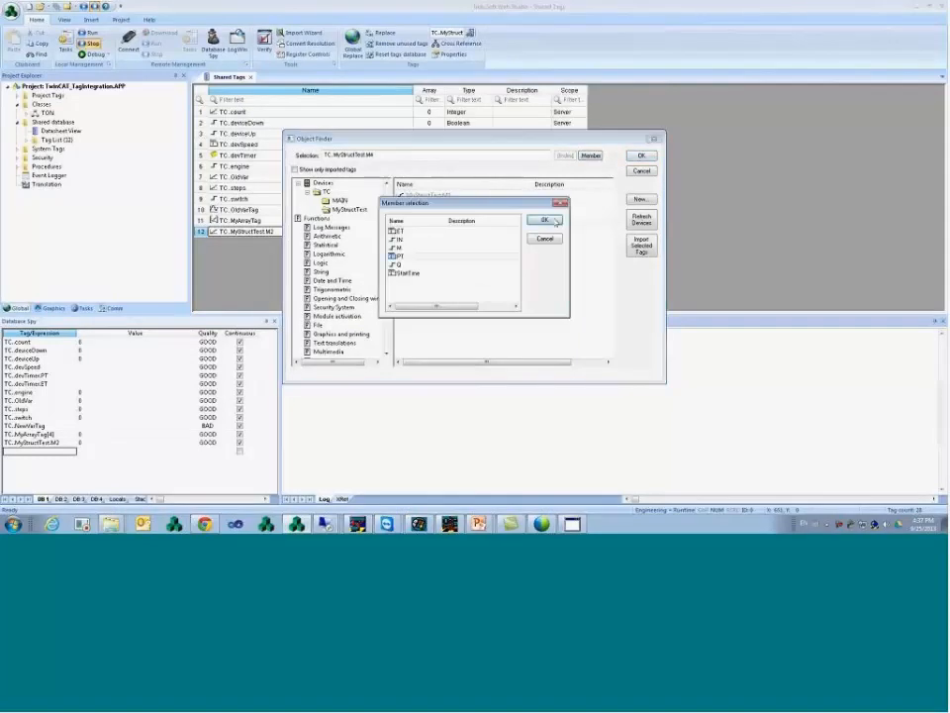
click(543, 219)
click(641, 155)
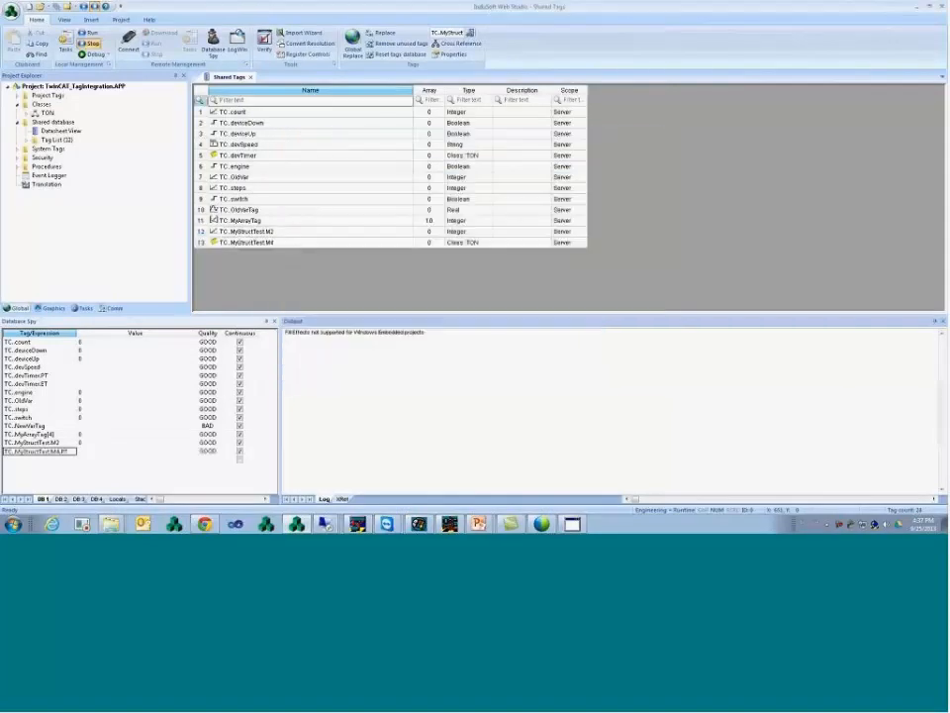
- Confirm the new TC.MyStructTest.M4 shared tag is Class: TON, then return to TwinCAT
click(285, 245)
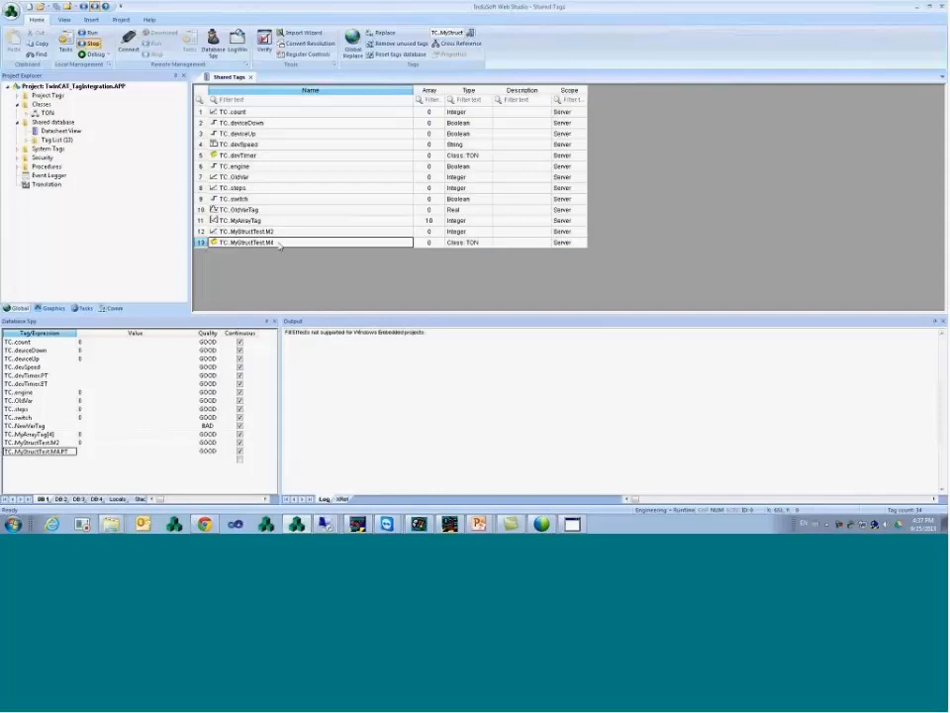
click(467, 244)
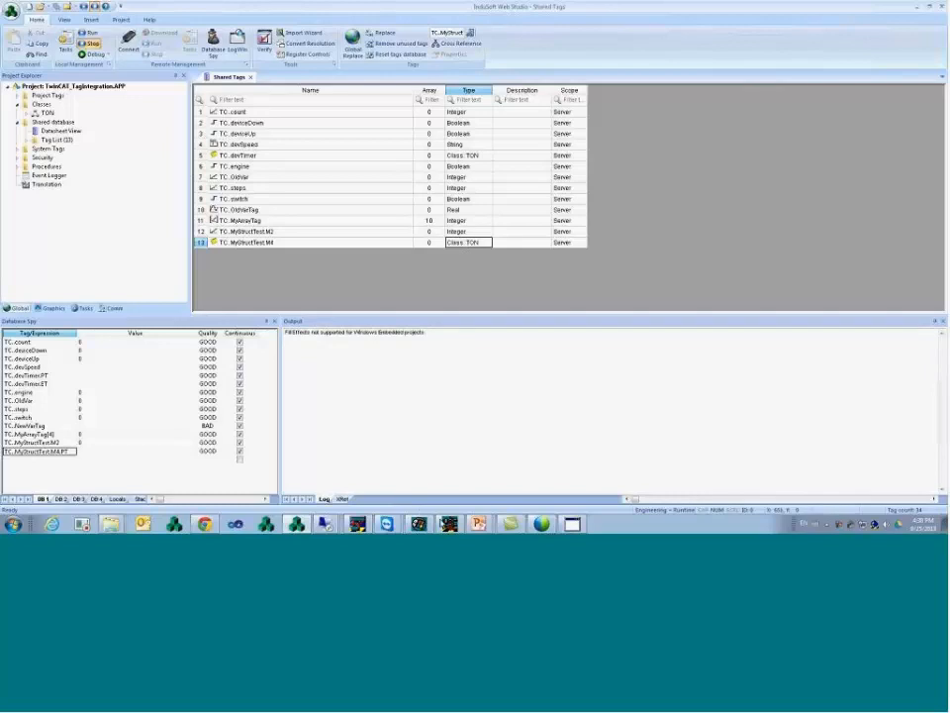
click(418, 522)
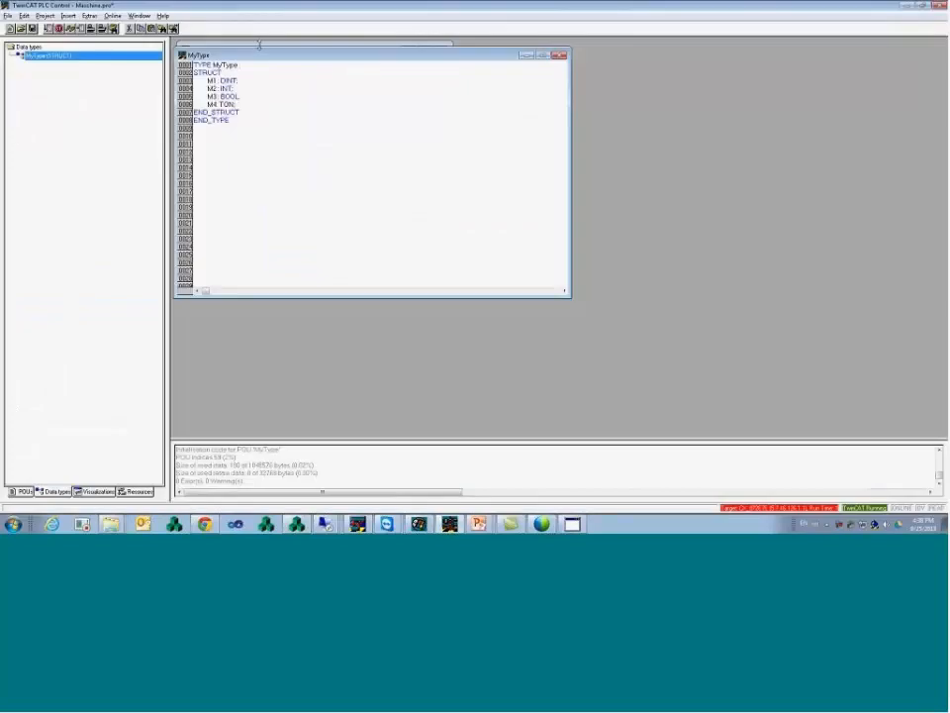
- Declare AnotherArray : ARRAY [0..10,0..2] OF REAL in the global variables after MyArrayTag
click(257, 46)
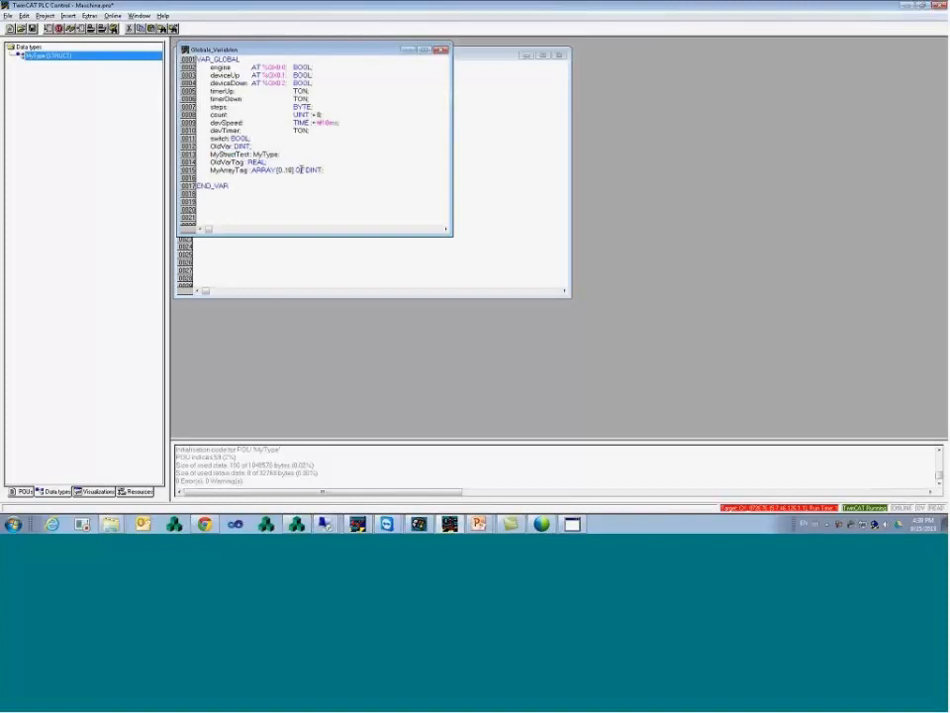
key(Return)
text(AnotherArray : ARRAY)
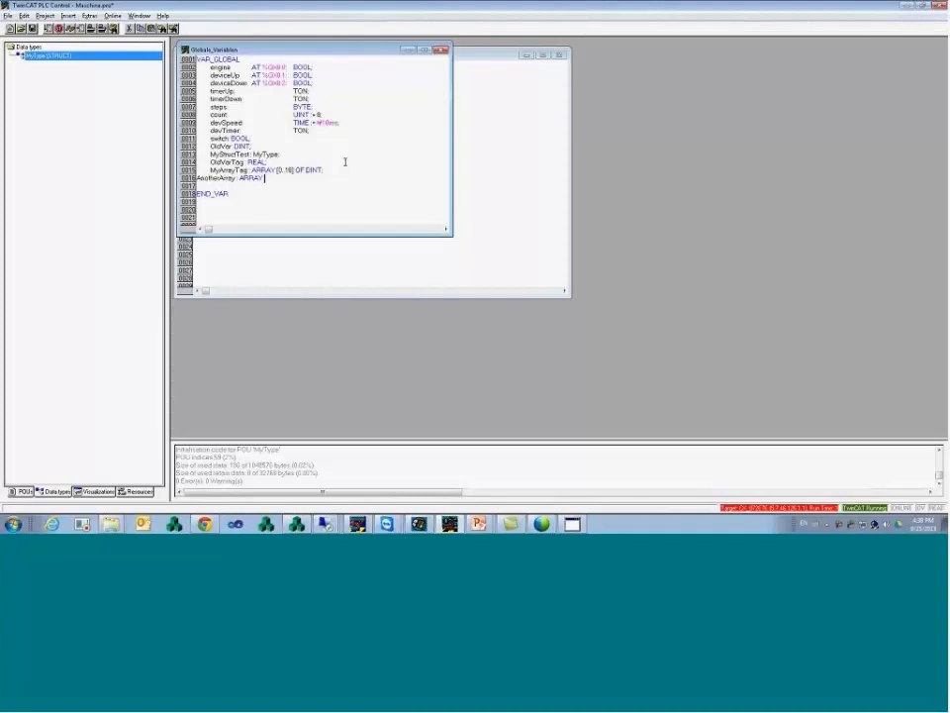
text( [0)
text(..1)
text(0])
text(2)
text(])
text( OF REAL;)
key(Down)
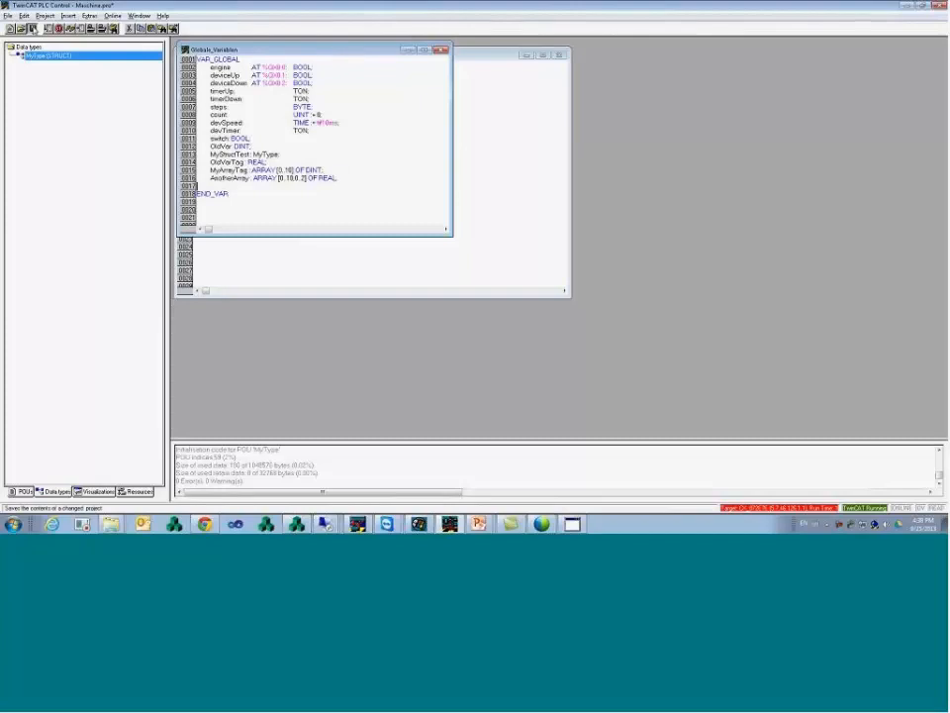
- Rebuild all of the PLC project and highlight the AnotherArray declaration
click(44, 16)
click(59, 37)
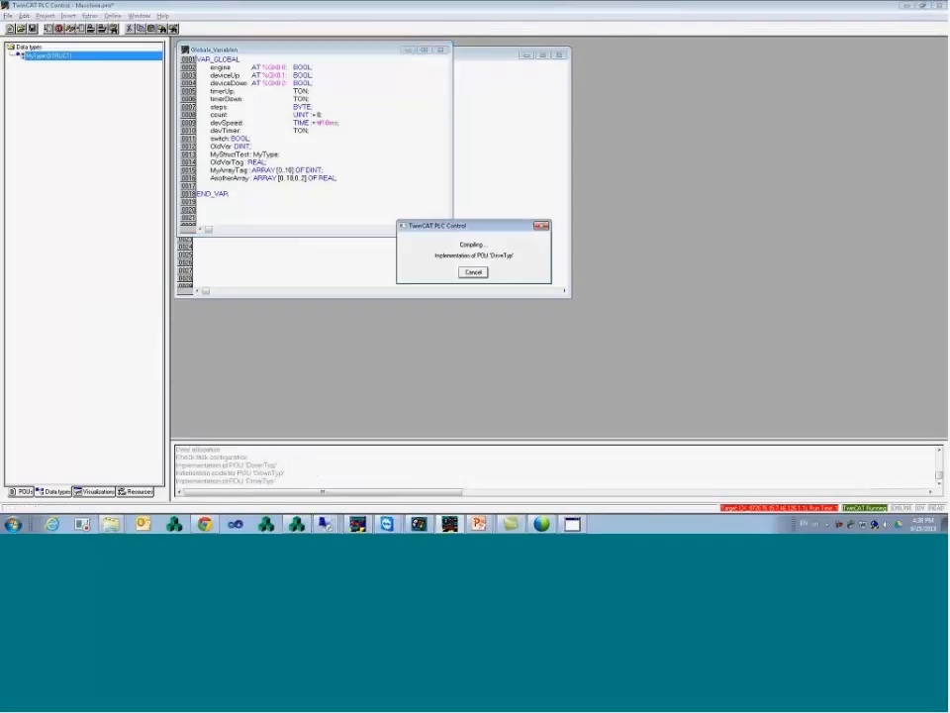
drag(336, 178, 294, 178)
click(263, 178)
double_click(240, 179)
click(262, 178)
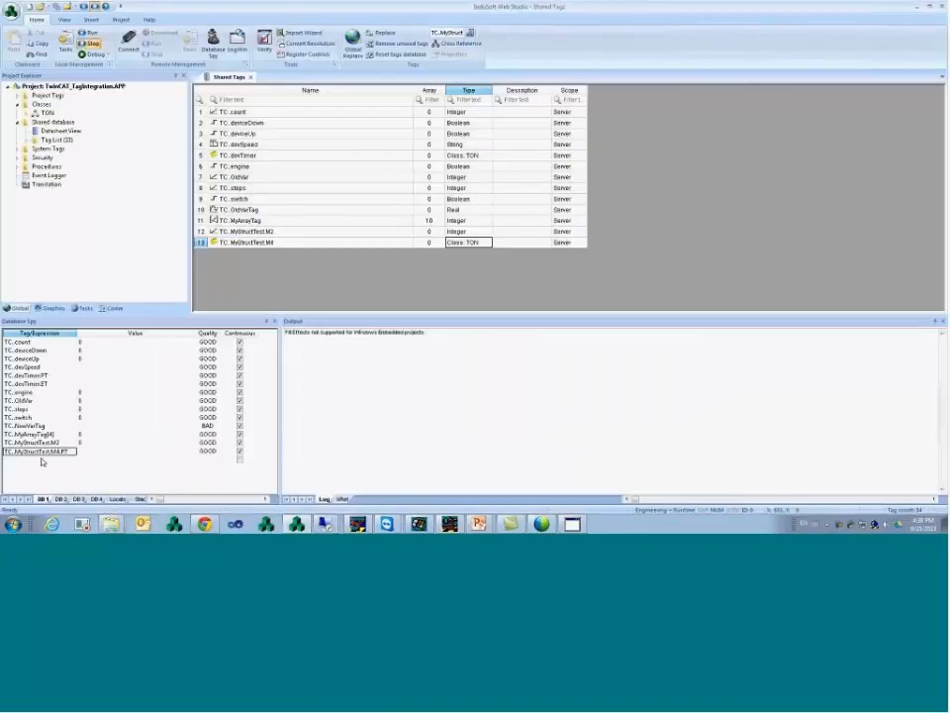
- From a new Database Spy row, browse TC > AnotherArray and select element [7]
double_click(24, 458)
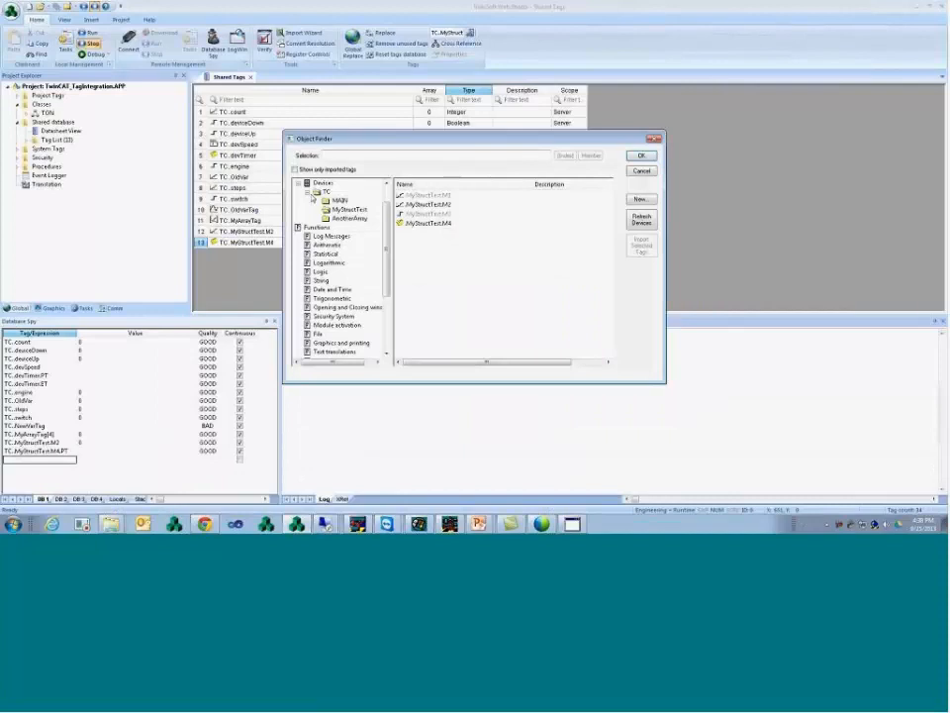
click(327, 191)
click(352, 218)
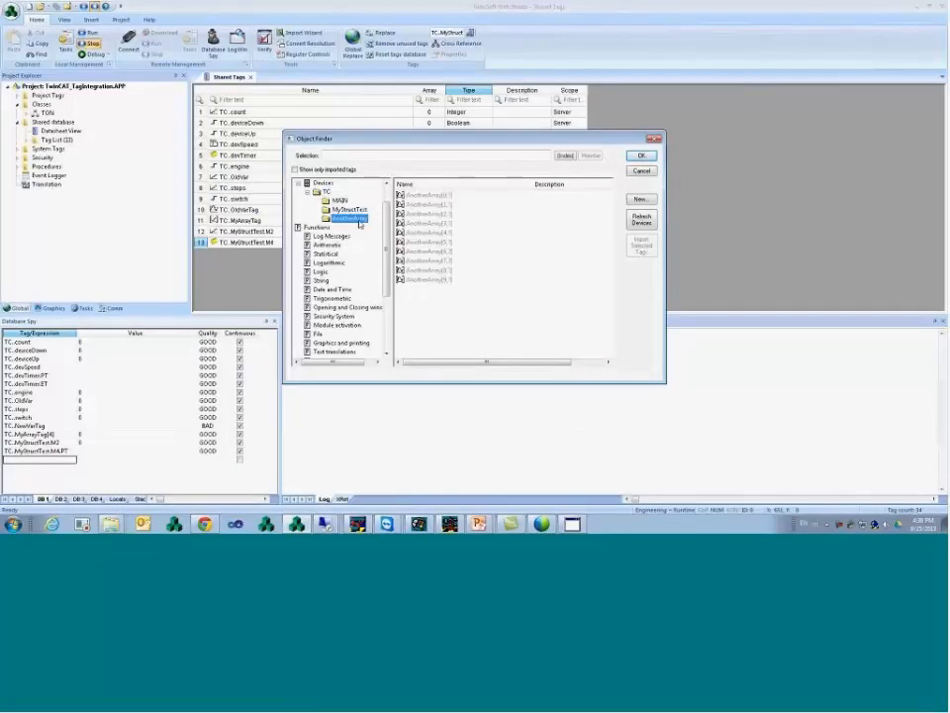
click(448, 196)
click(448, 205)
click(448, 215)
click(447, 231)
click(449, 215)
click(446, 204)
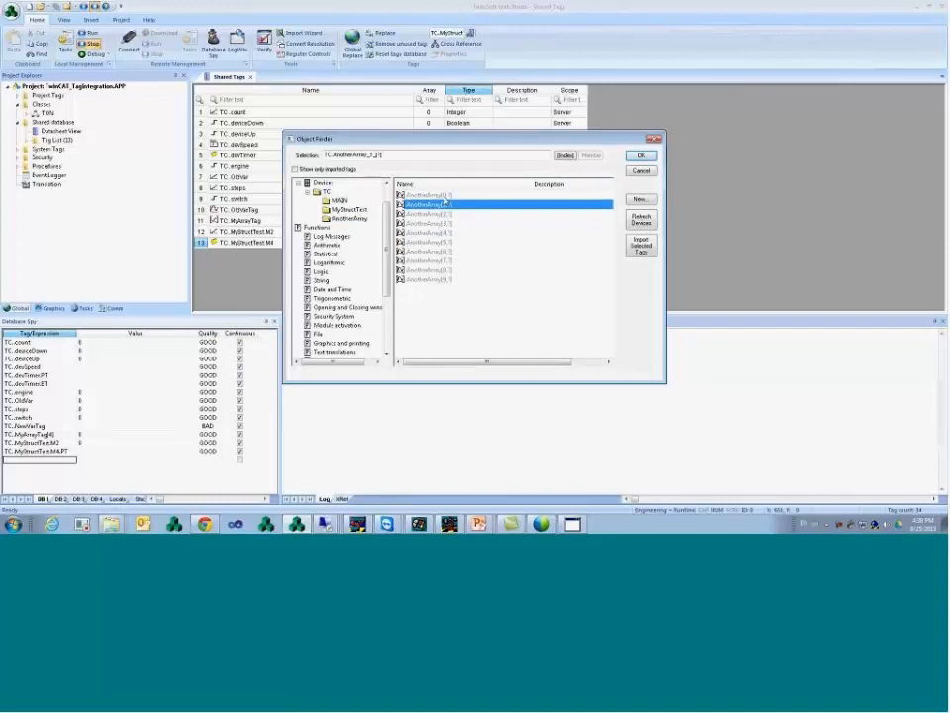
click(448, 195)
click(367, 156)
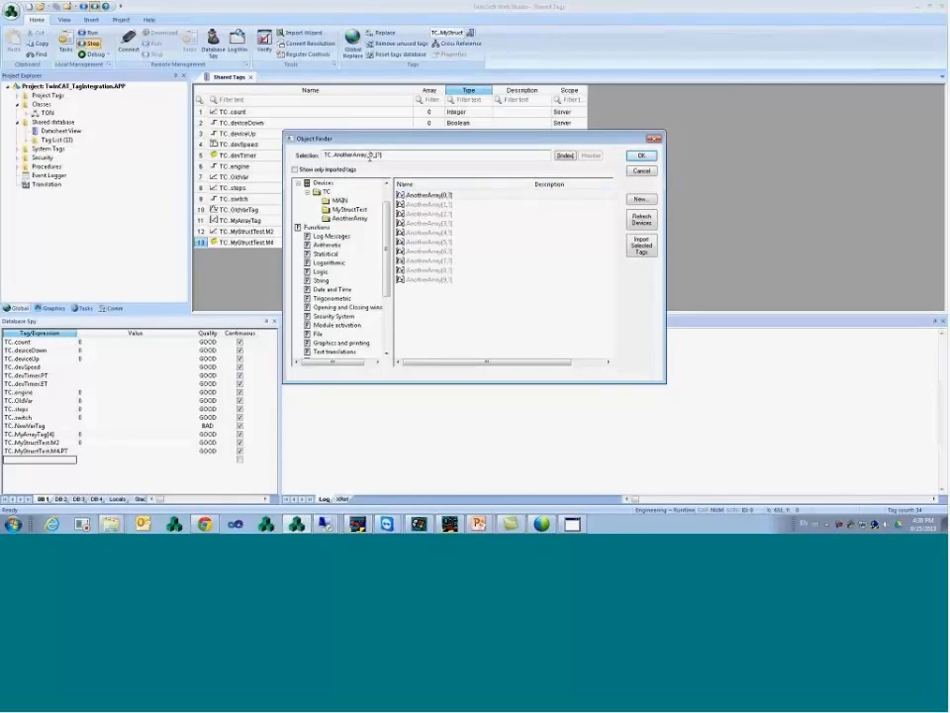
click(433, 260)
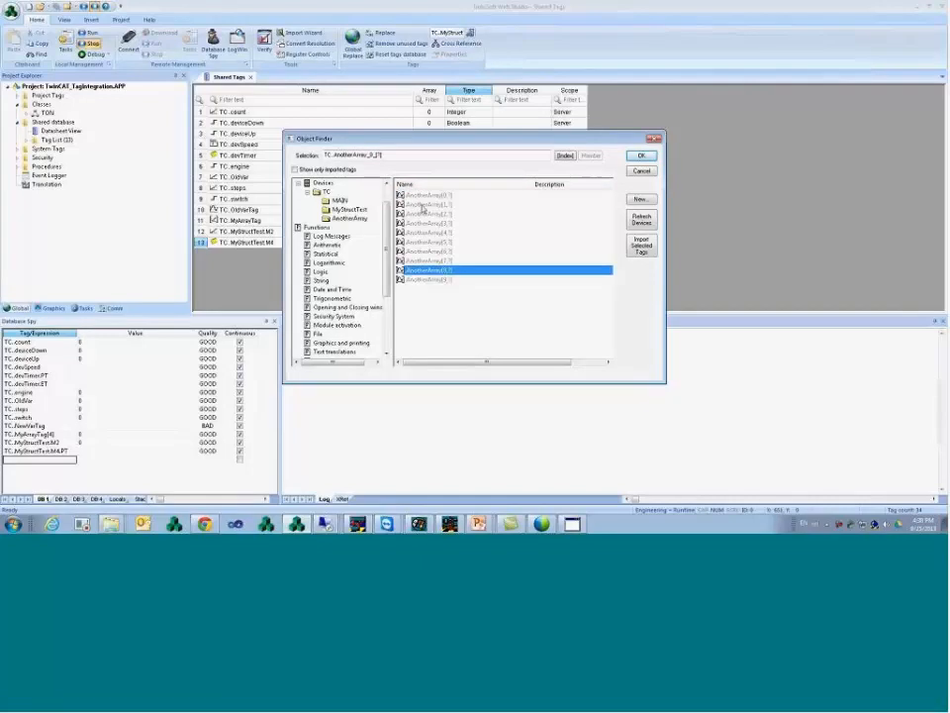
- Set index 2 and add TC.AnotherArray_7_[2] to the Database Spy
click(565, 157)
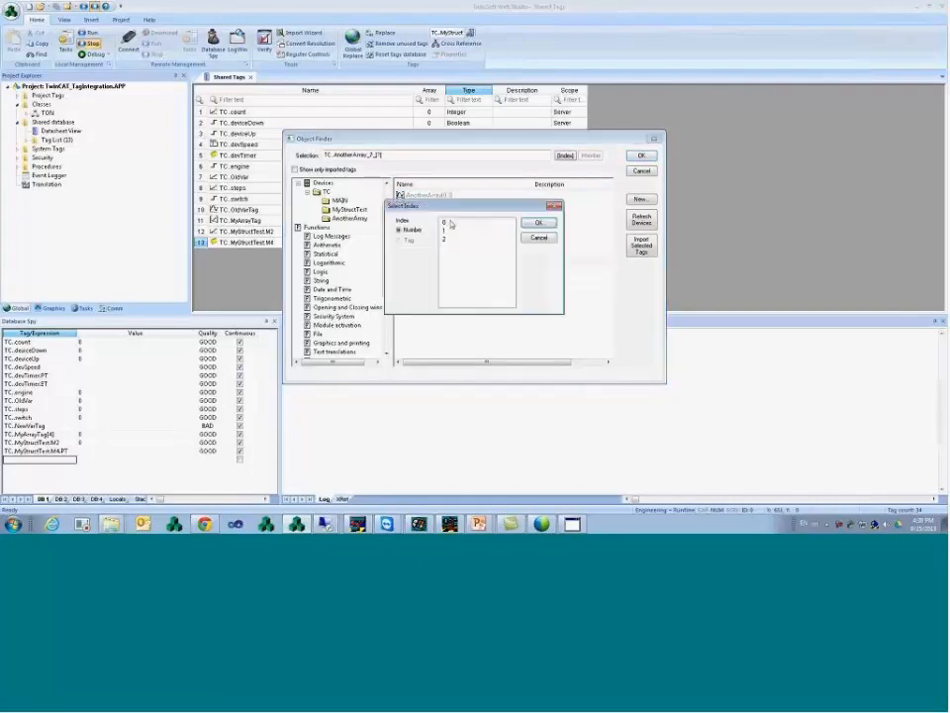
click(452, 240)
click(543, 223)
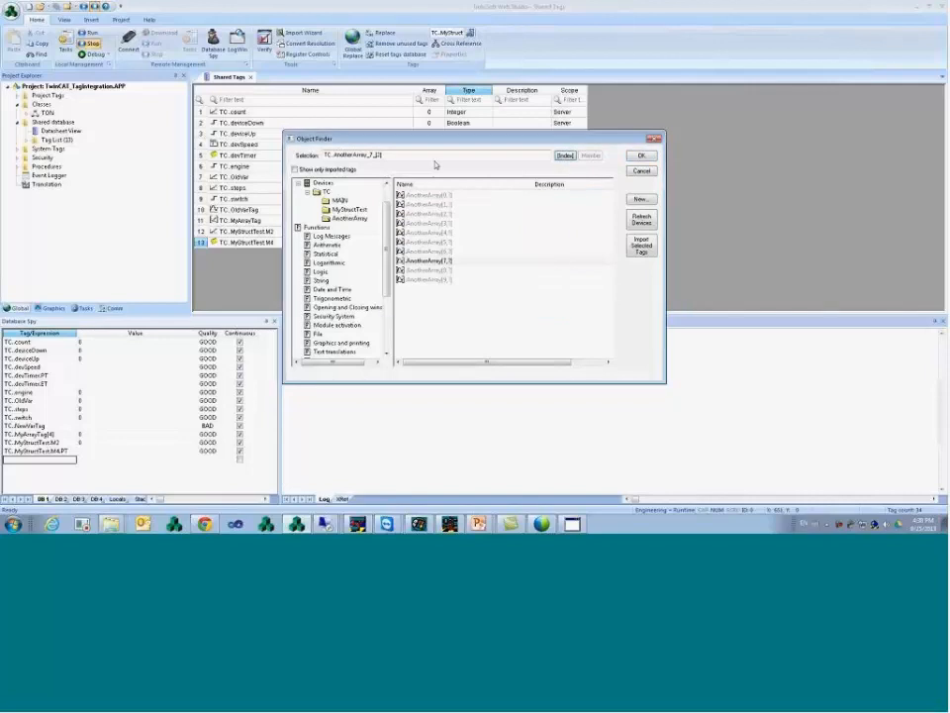
drag(394, 156, 323, 158)
click(398, 157)
click(643, 156)
click(328, 255)
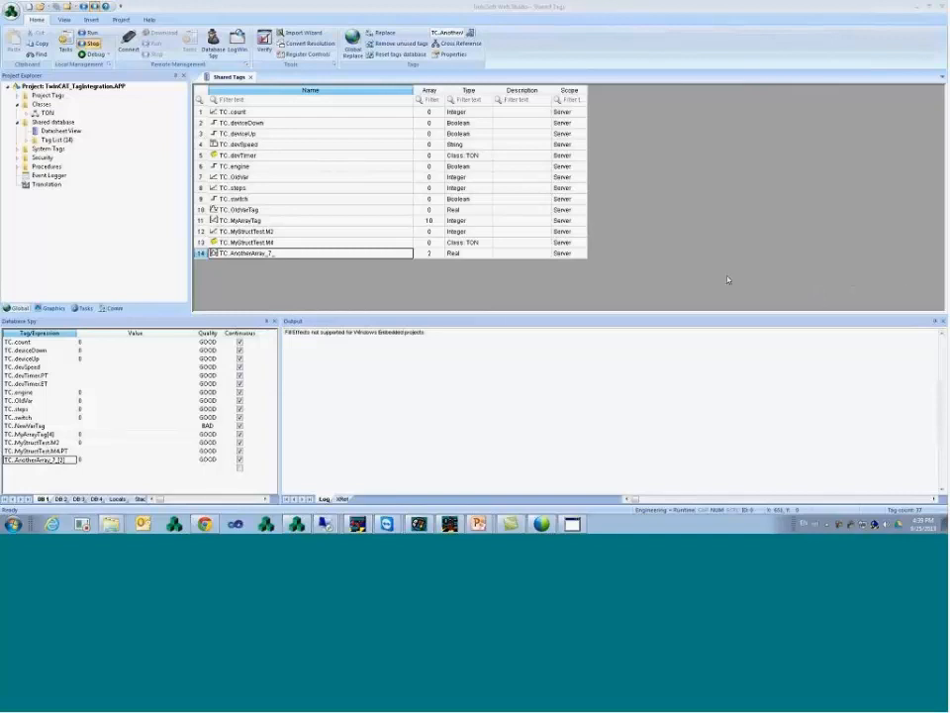
click(111, 308)
- Open TwinCAT2_Project.APP from the Recent Projects list
click(18, 96)
click(26, 104)
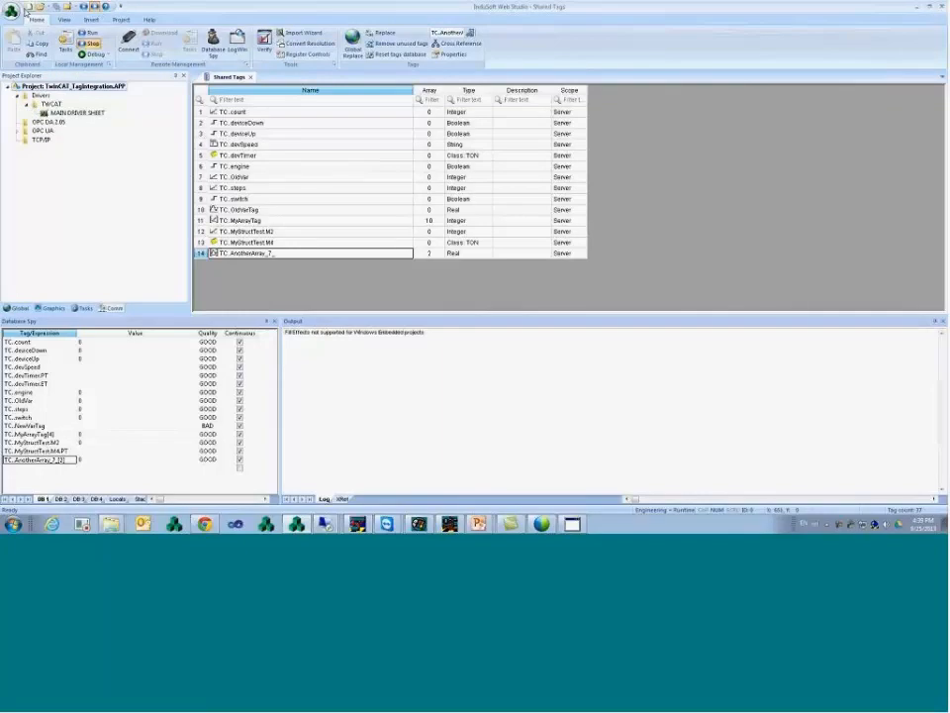
click(12, 11)
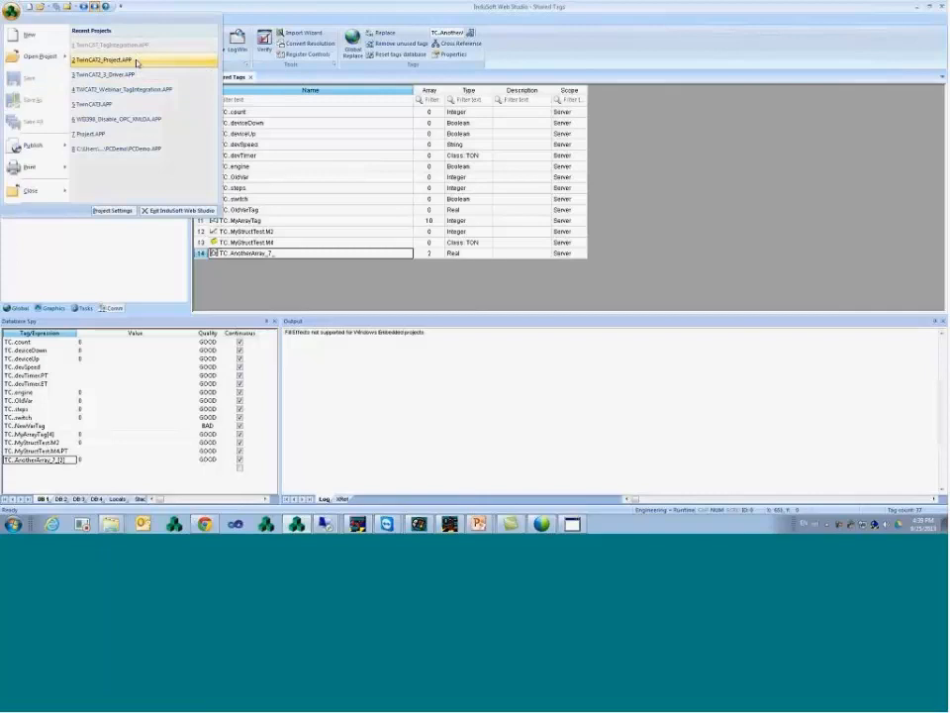
click(136, 61)
- Expand Drivers > TWCAT and open the TWCAT001.DRV driver sheet
click(114, 307)
click(17, 95)
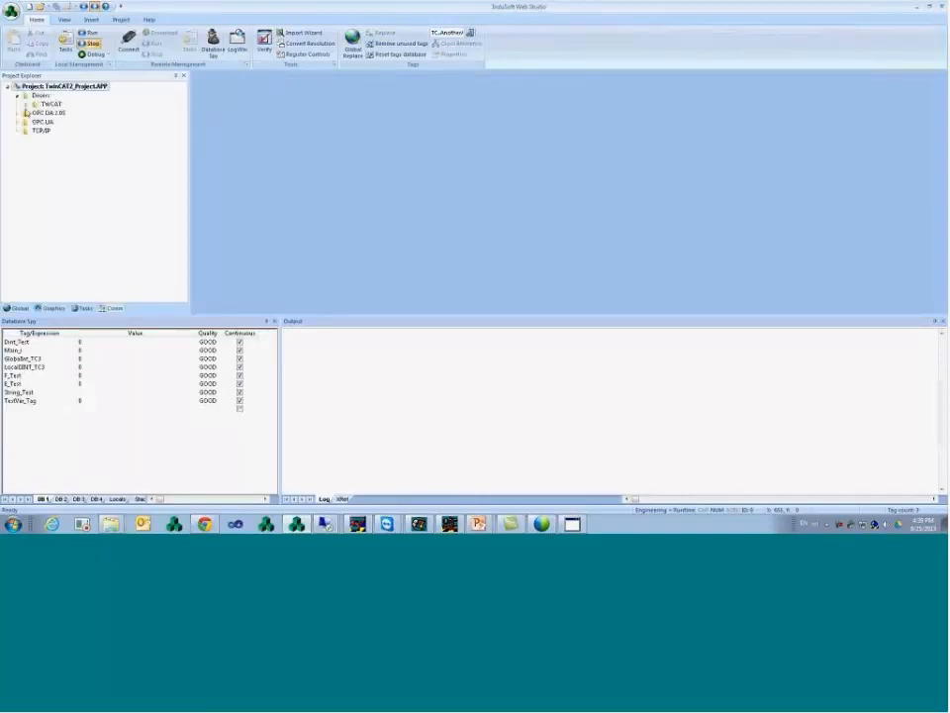
click(27, 104)
double_click(53, 123)
drag(296, 187, 266, 187)
click(299, 187)
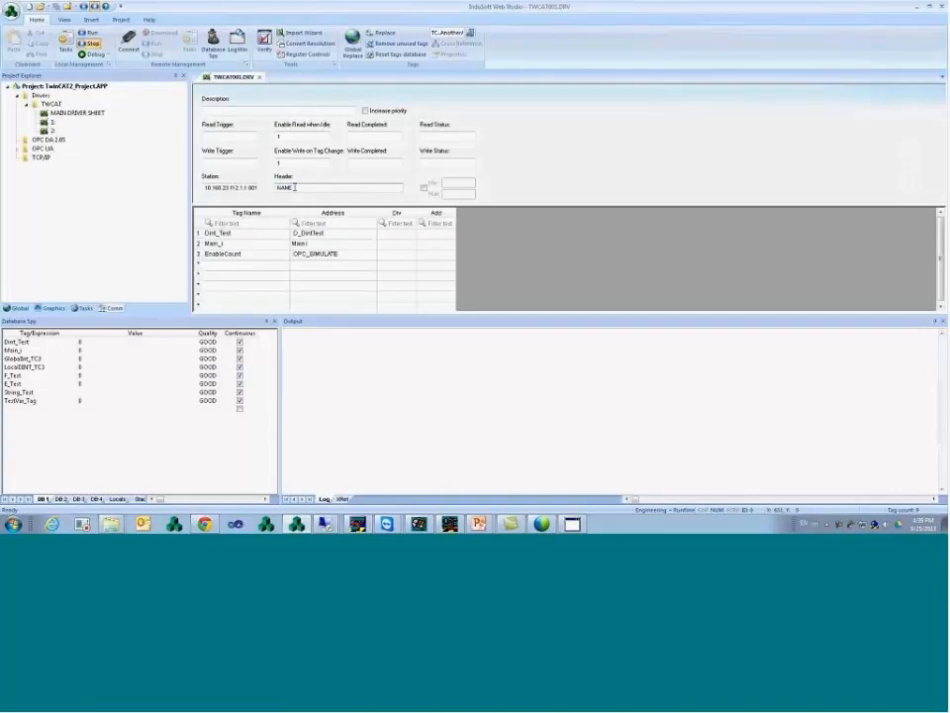
- Insert a new TWCAT driver sheet with header %M and station 10.100.20.40.1.1:800
right_click(59, 104)
click(76, 113)
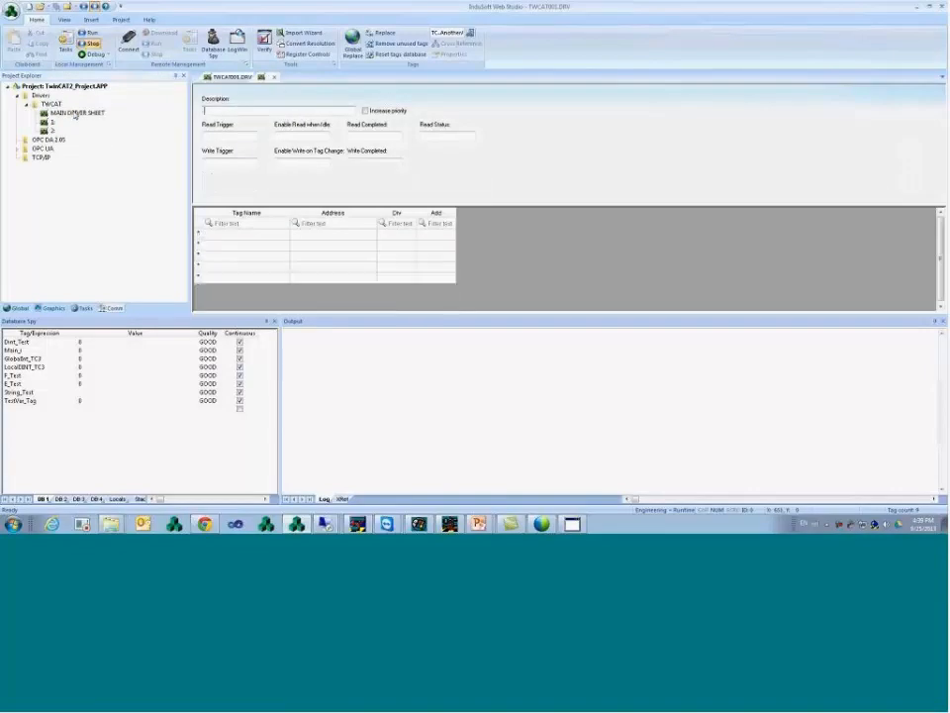
click(302, 188)
text(%N)
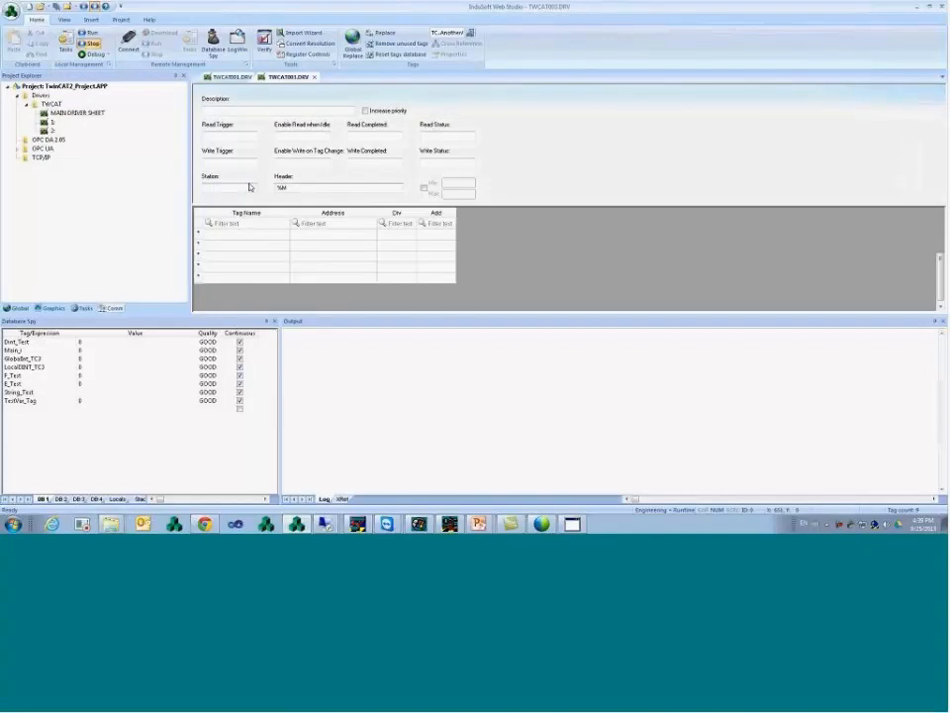
click(244, 187)
text(10.100)
text(.20)
text(.40)
text(.1.1)
text(:80)
text(0)
- Enter a WORD address in row 1 and D100:DINT in row 2
click(281, 237)
click(300, 235)
drag(303, 188, 273, 188)
click(311, 238)
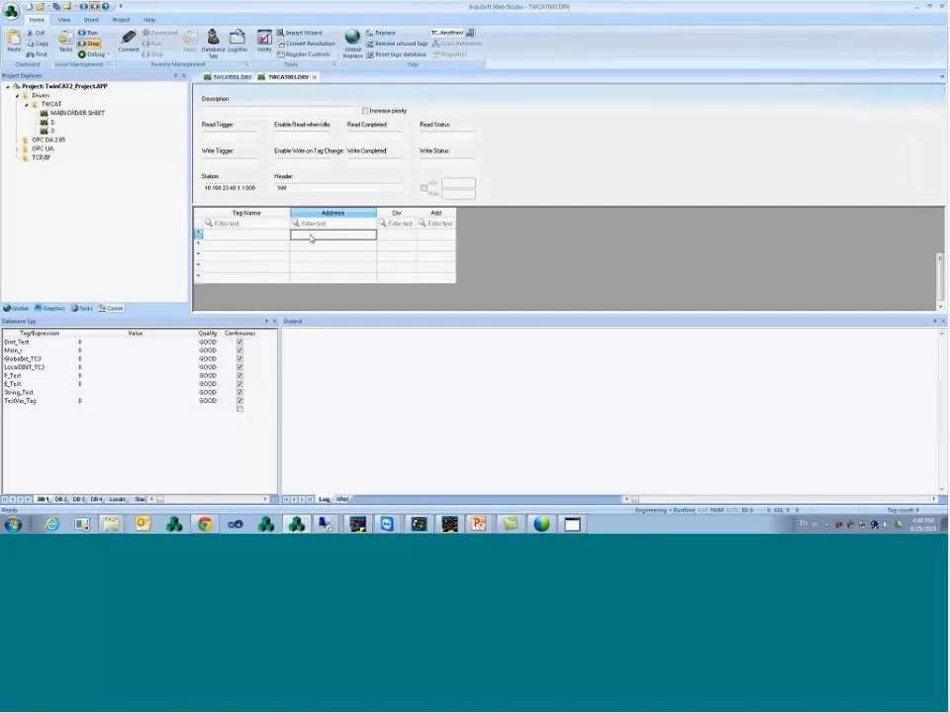
text(BG WORD)
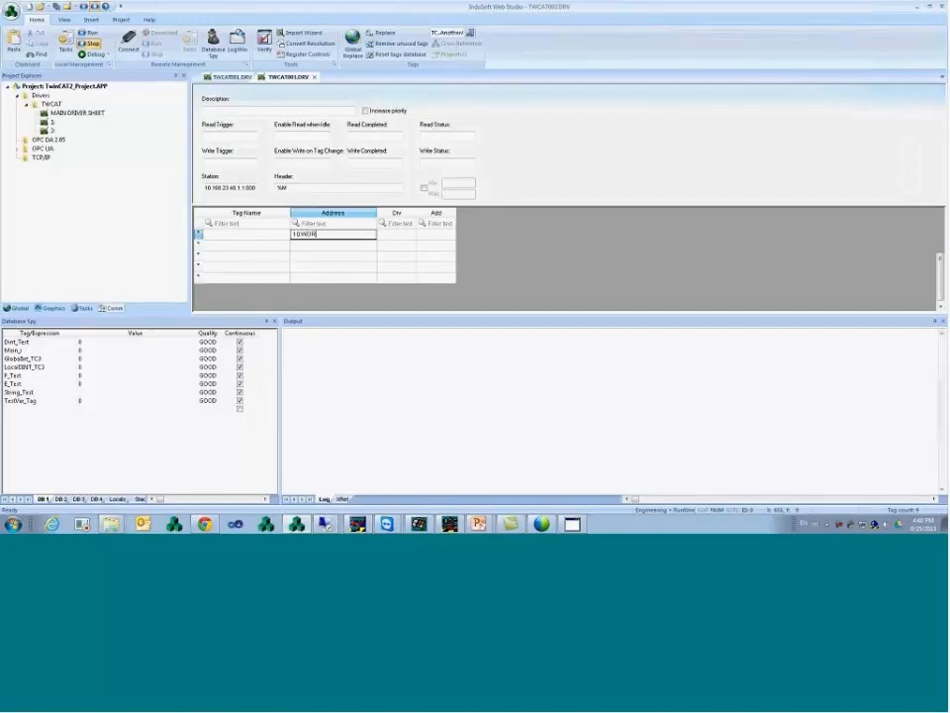
key(Return)
key(Return)
key(Delete)
text(W)
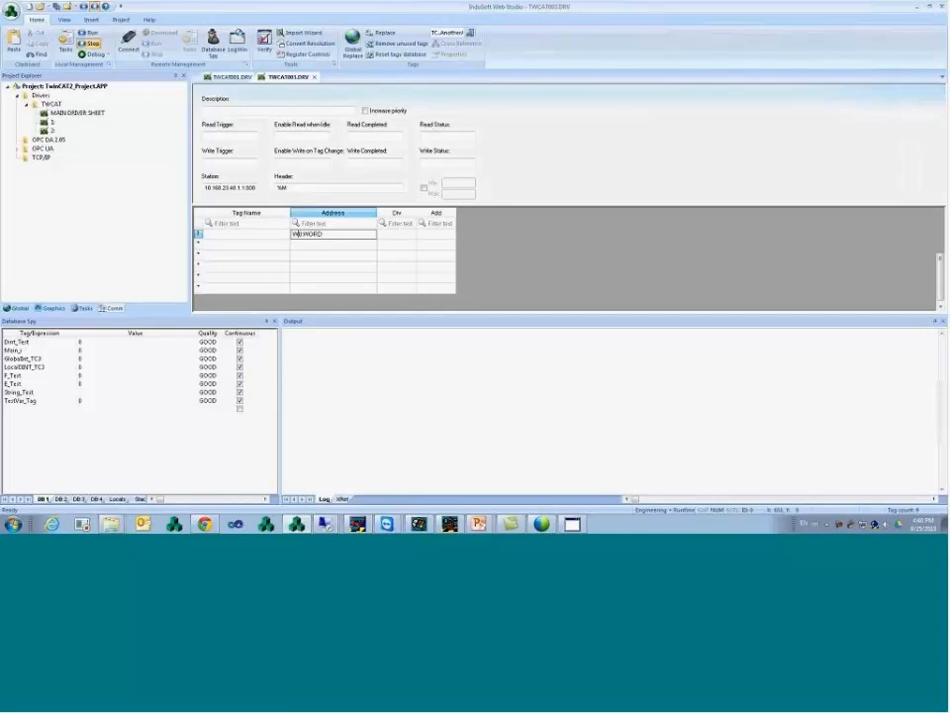
key(Return)
key(Left)
key(Right)
key(Down)
text(D100)
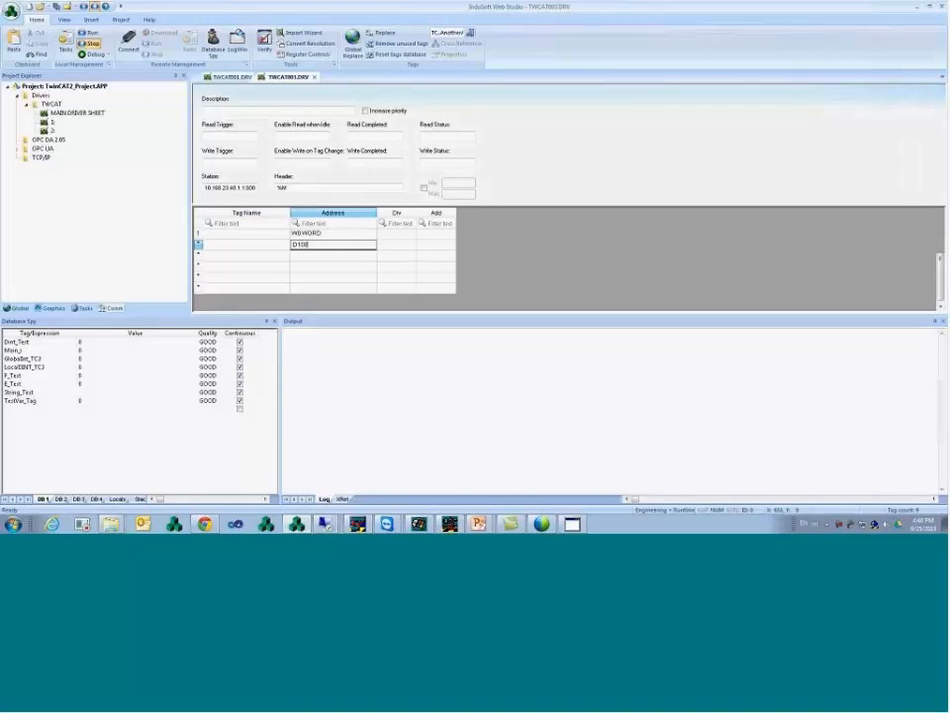
text(:DINT)
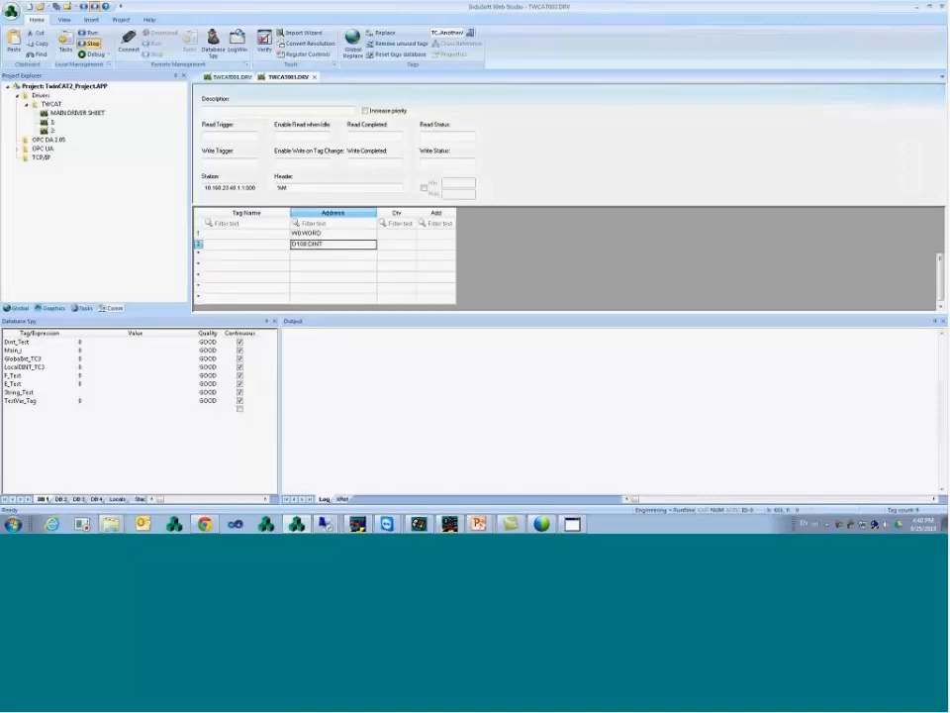
key(Return)
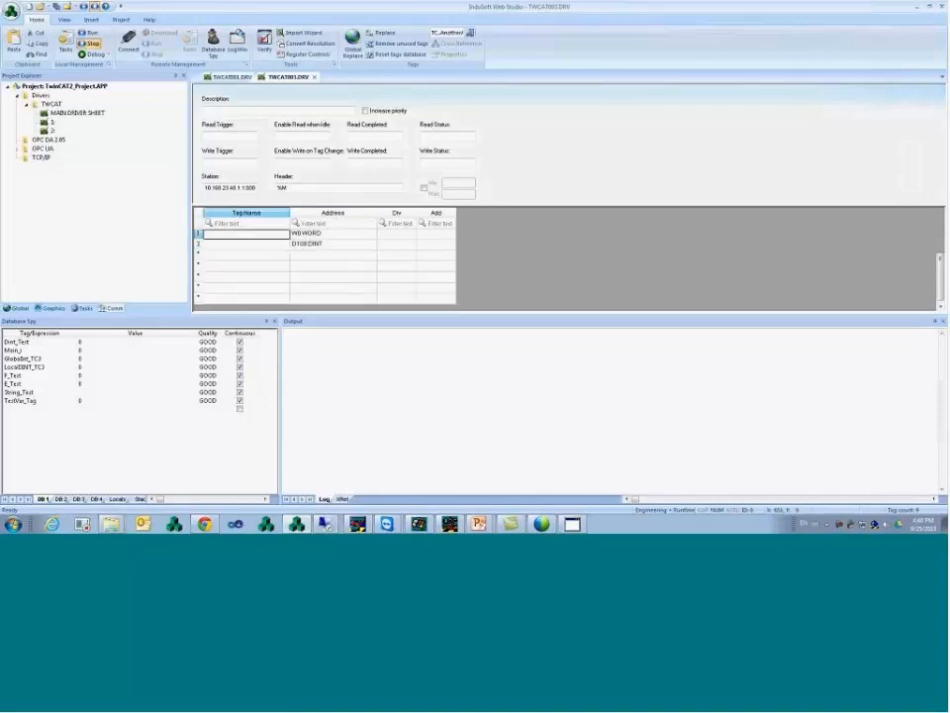
- Name the tags M10 and M100 and set Enable Read when Idle to 1
text(M10)
key(Return)
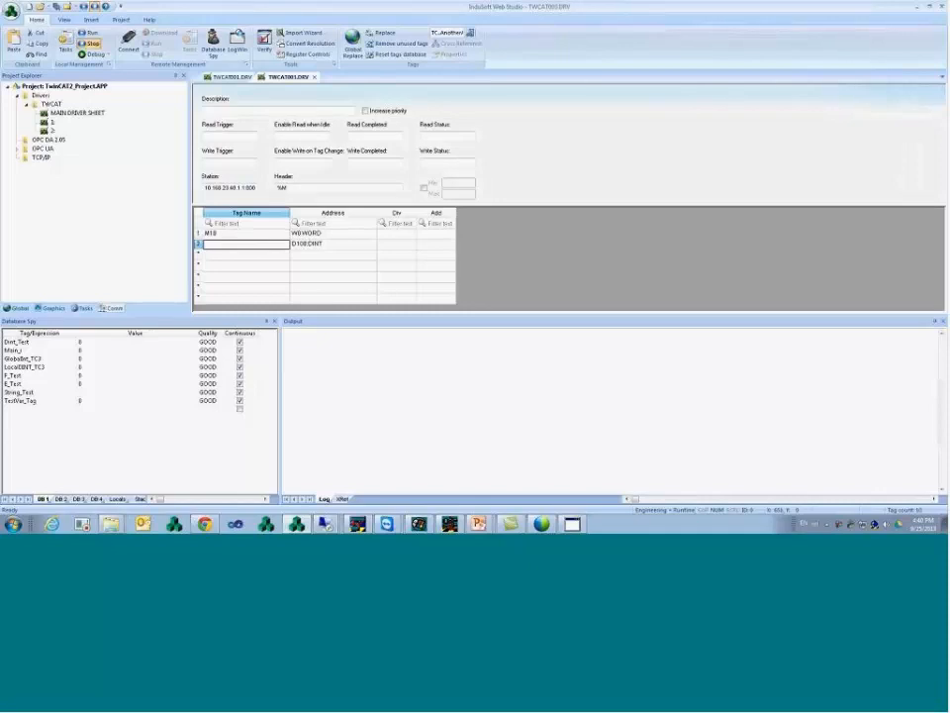
text(M100)
key(Return)
key(Return)
click(302, 137)
text(1)
click(303, 162)
- Set Enable Write on Tag Change to 1 and save the sheet as sheet 3
text(1)
key(ctrl+s)
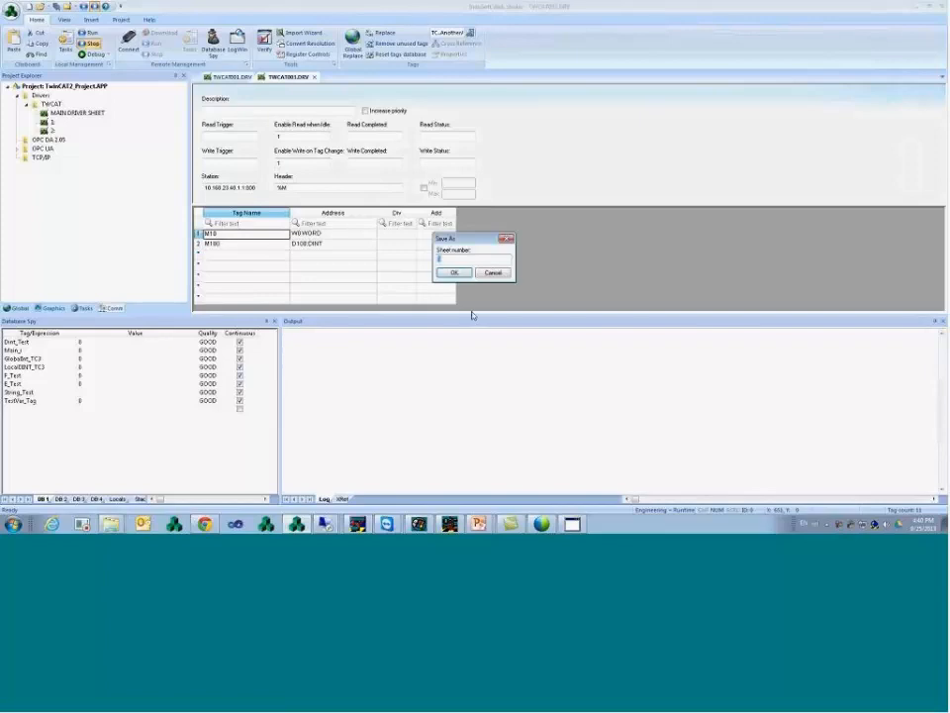
click(454, 272)
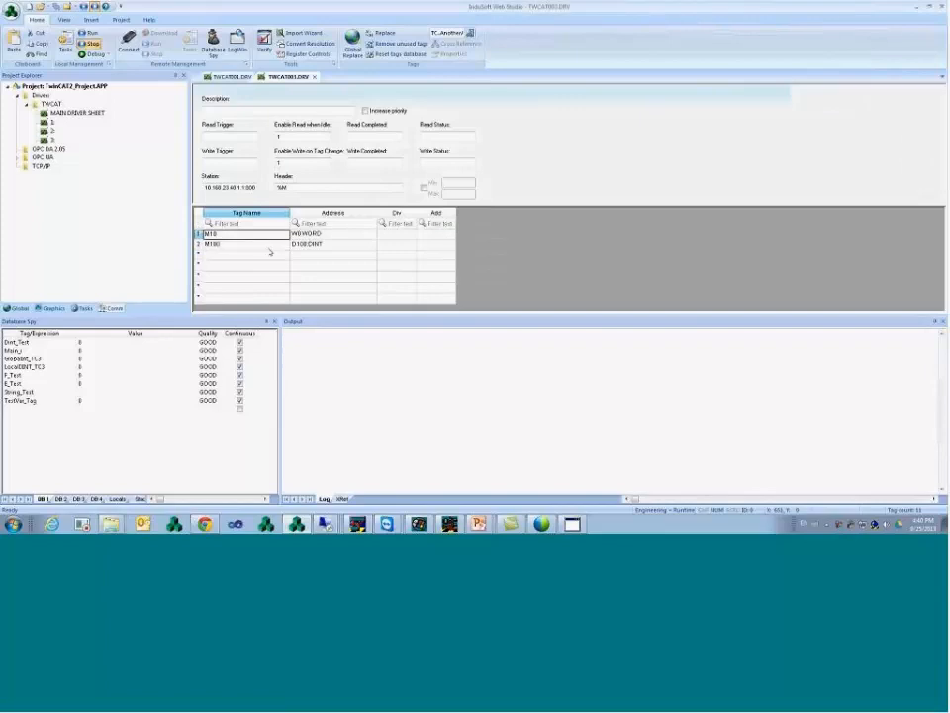
- Compare the new sheet's address cells with those on the first driver sheet
click(335, 244)
click(332, 235)
click(331, 246)
click(332, 255)
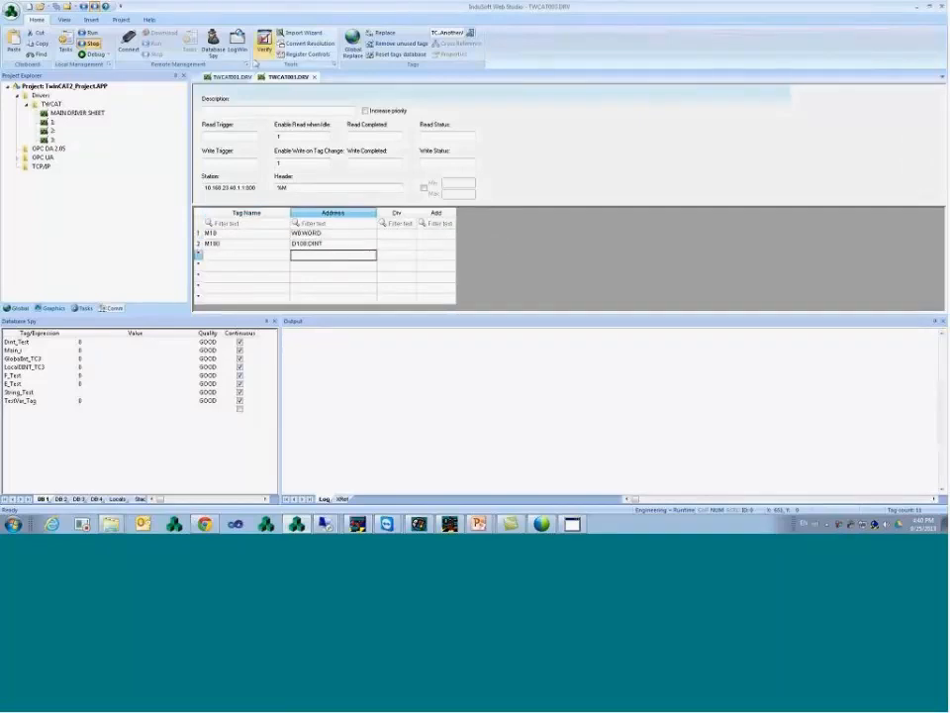
click(230, 77)
click(347, 243)
click(344, 255)
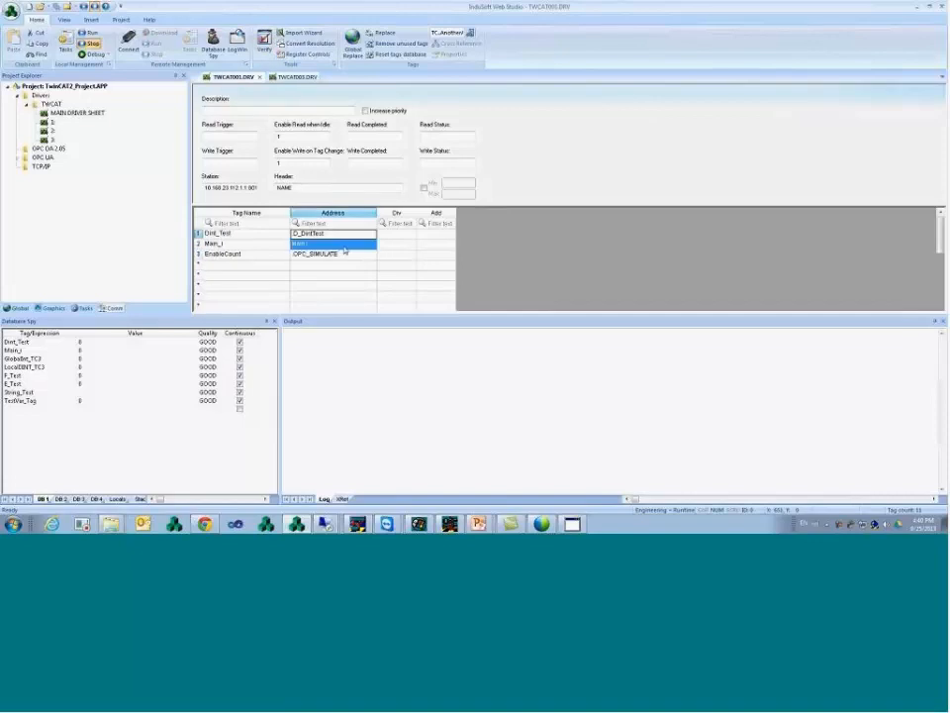
double_click(292, 189)
click(347, 245)
click(297, 77)
click(333, 234)
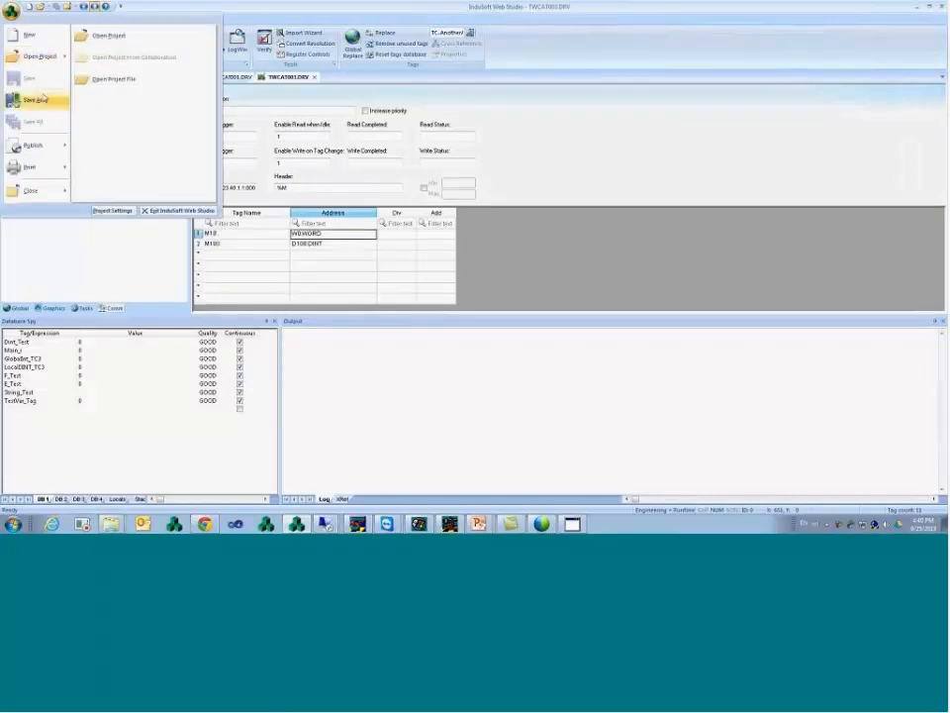
- Save a copy as sheet 4 (TWCAT004.DRV) and change its header to %Q
click(44, 101)
key(Return)
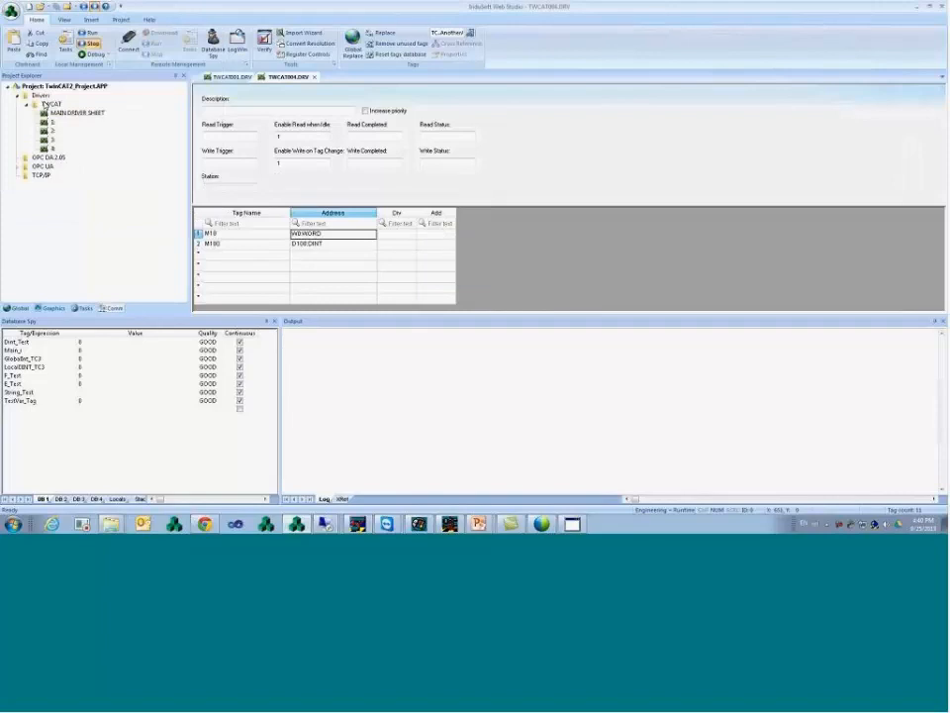
click(312, 189)
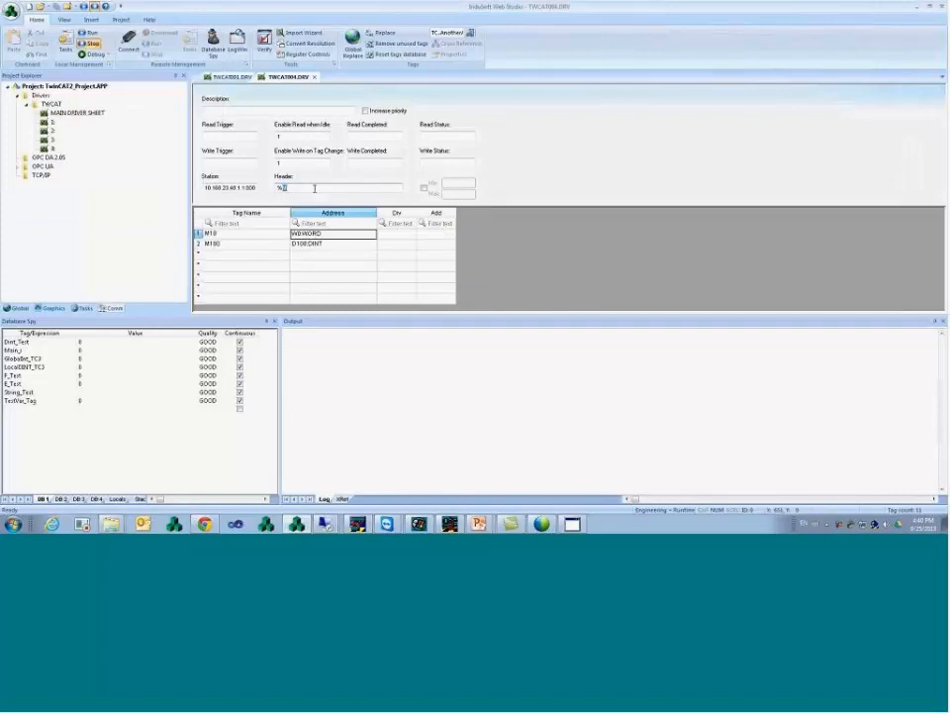
text(Q)
click(332, 234)
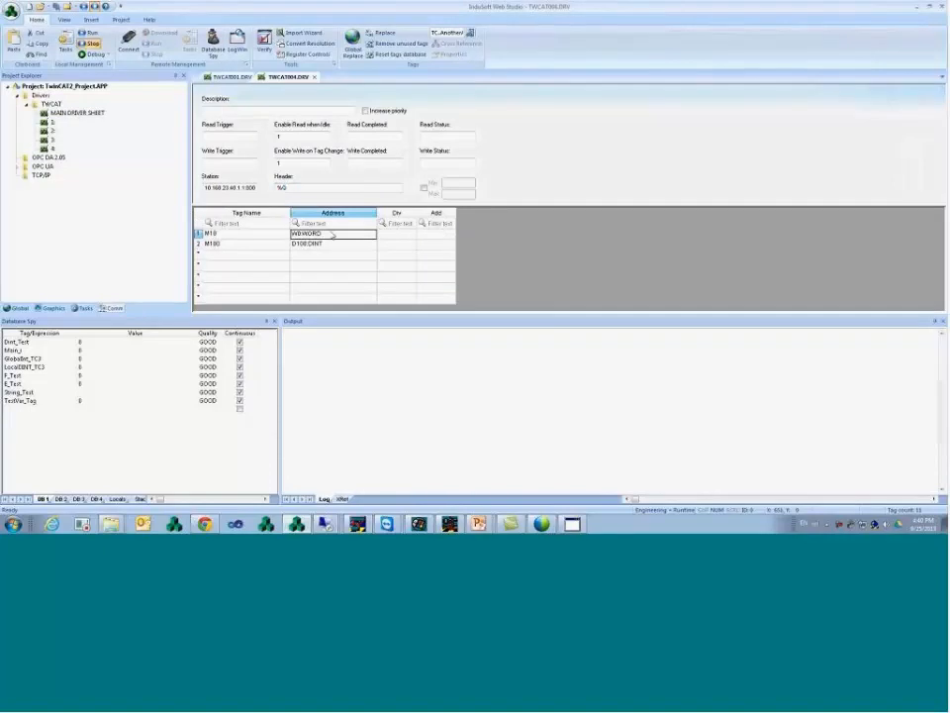
- Delete the M10 and M100 tag rows from TWCAT004.DRV
click(278, 241)
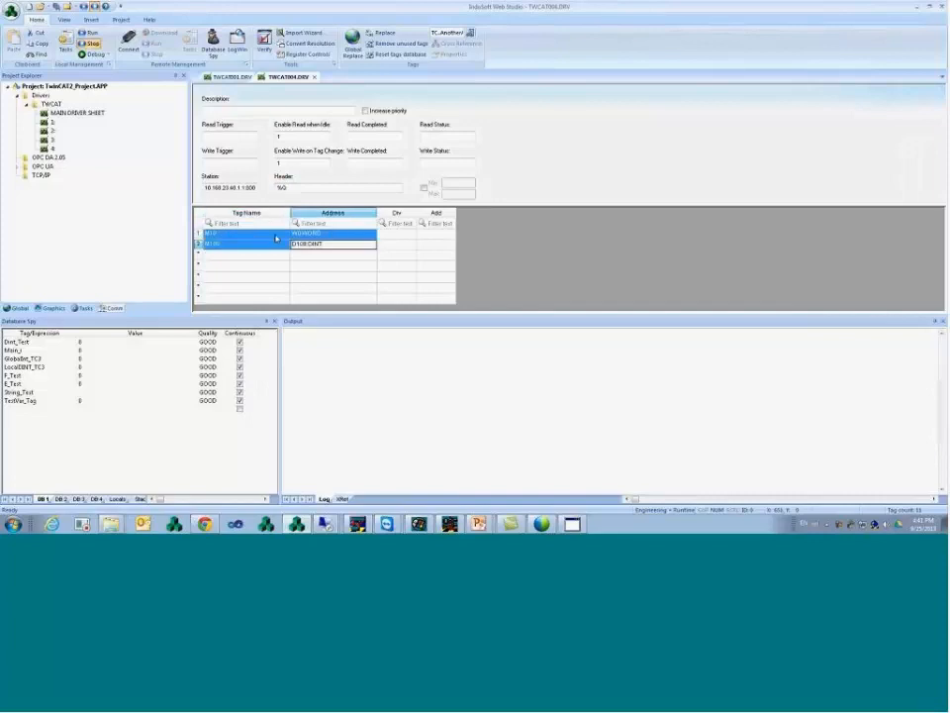
right_click(278, 242)
click(323, 304)
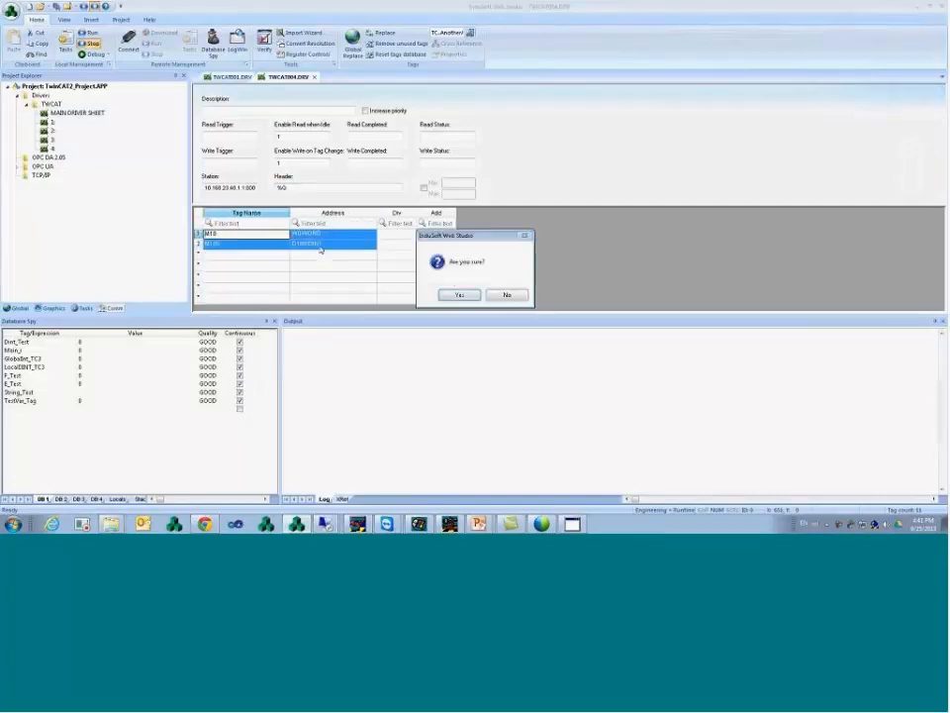
click(458, 295)
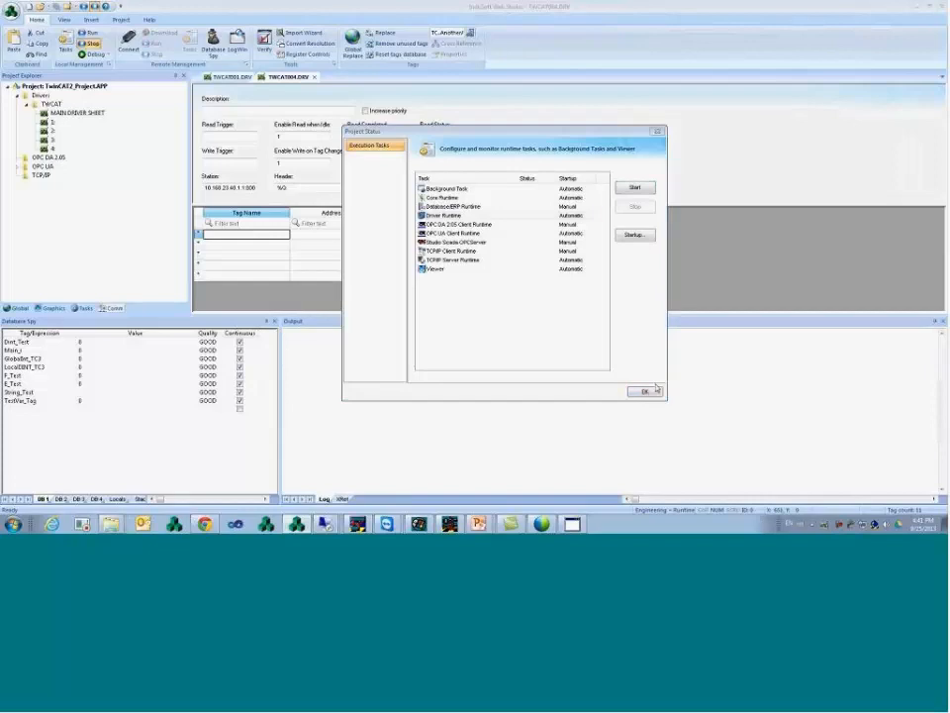
- Close Project Status, enable TWCAT messages in the Output log settings, and review TWCAT001 and TWCAT004
click(648, 393)
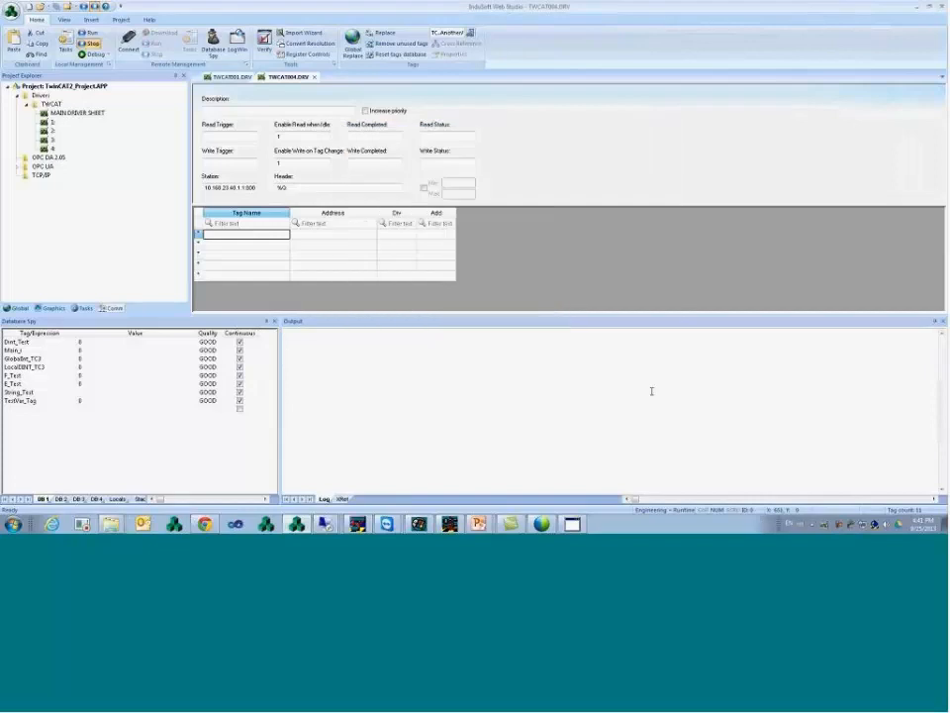
right_click(401, 388)
click(447, 449)
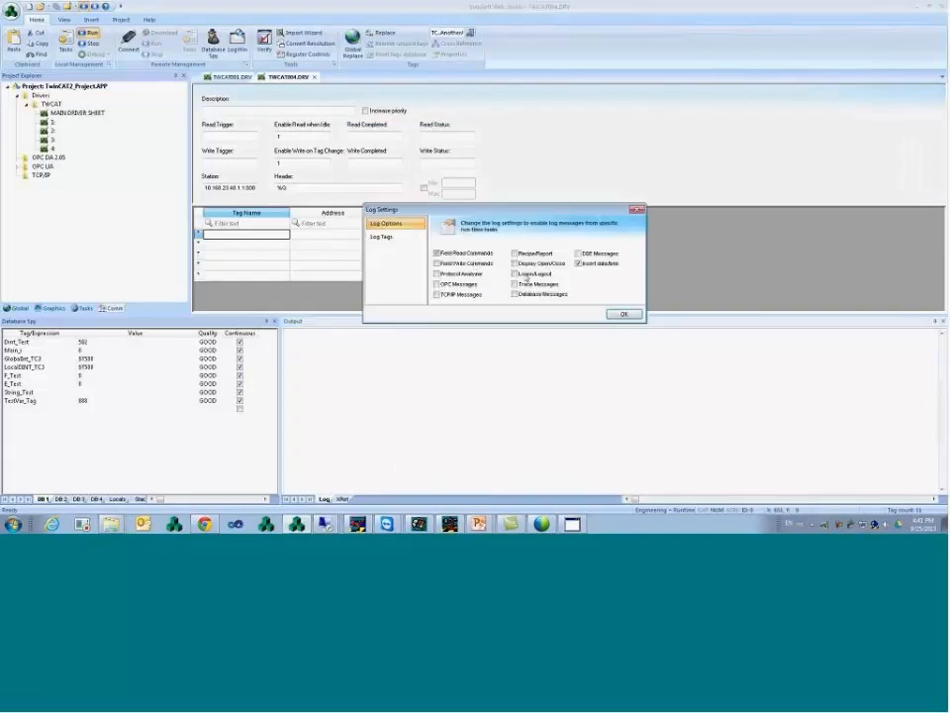
click(624, 314)
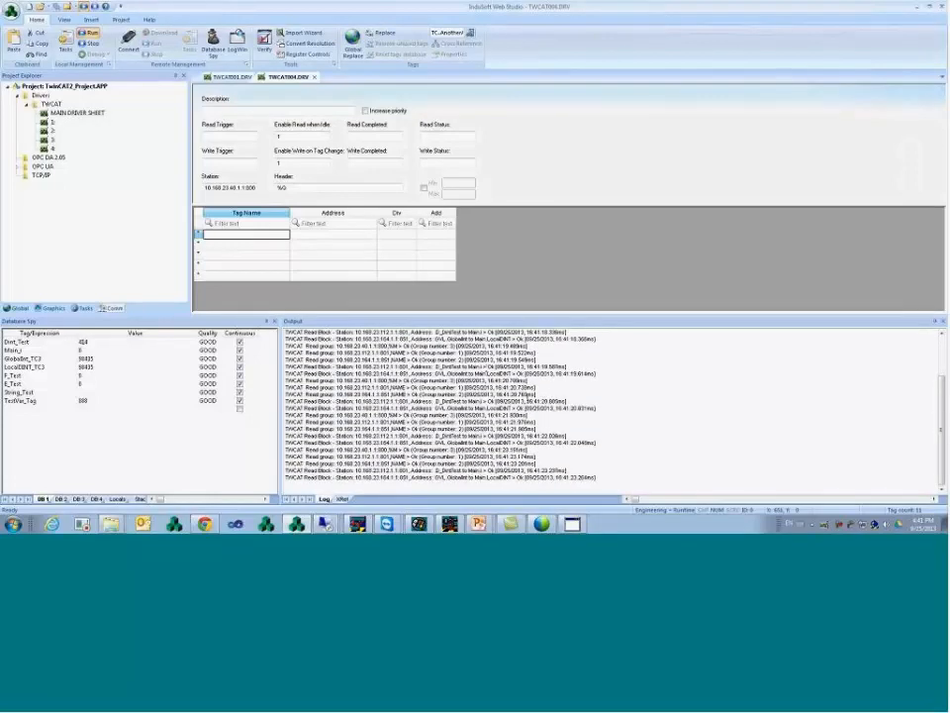
click(244, 78)
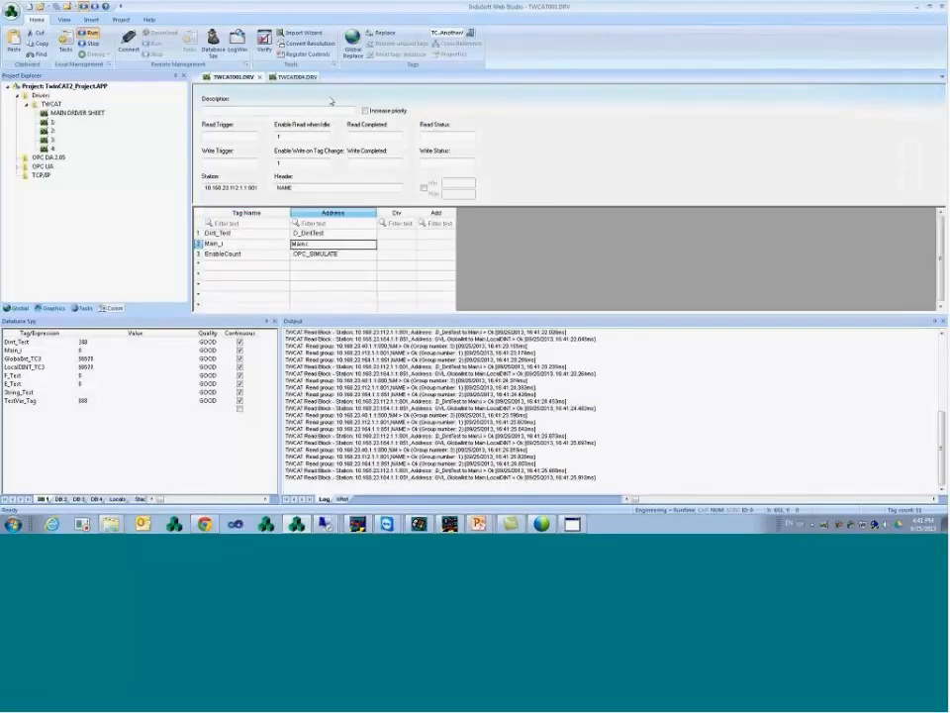
click(295, 78)
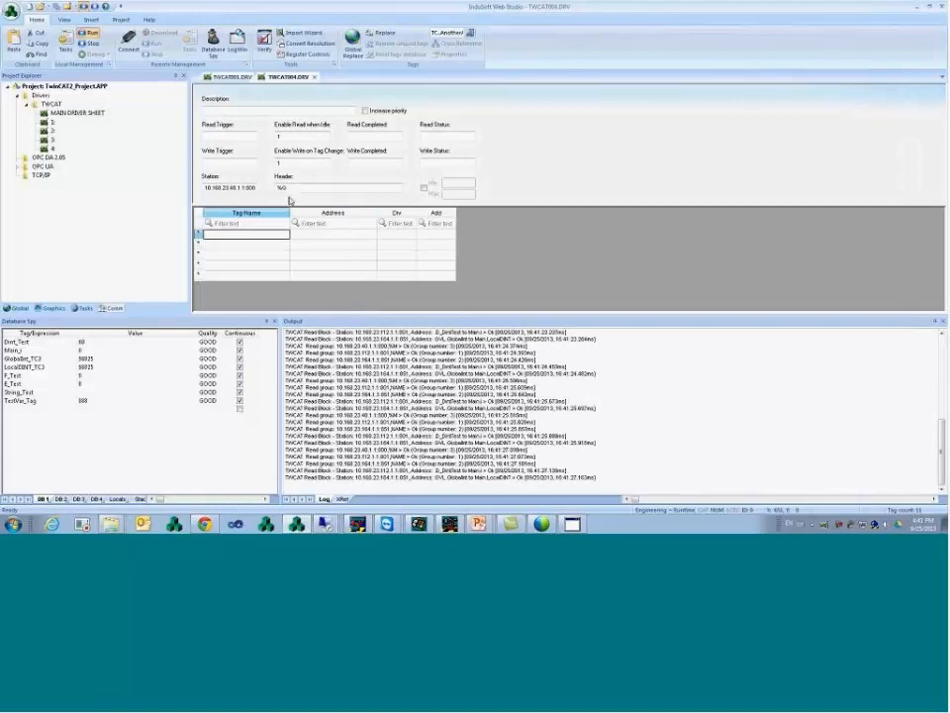
- Copy M10 and M100 from driver sheet 4 into the Database Spy and set M10 to 5
double_click(52, 147)
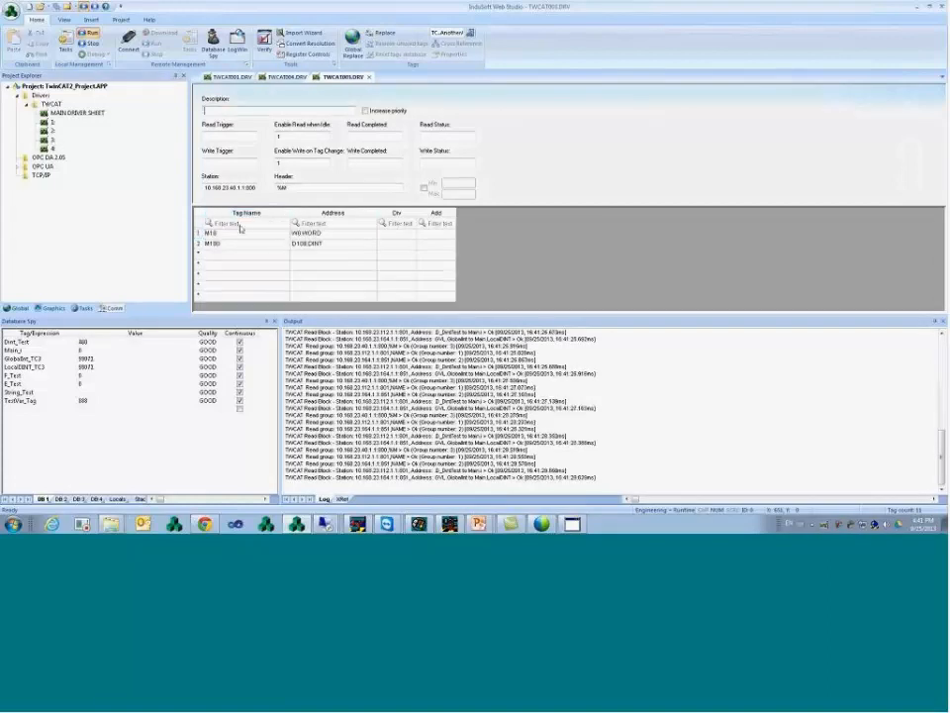
click(249, 250)
key(ctrl+c)
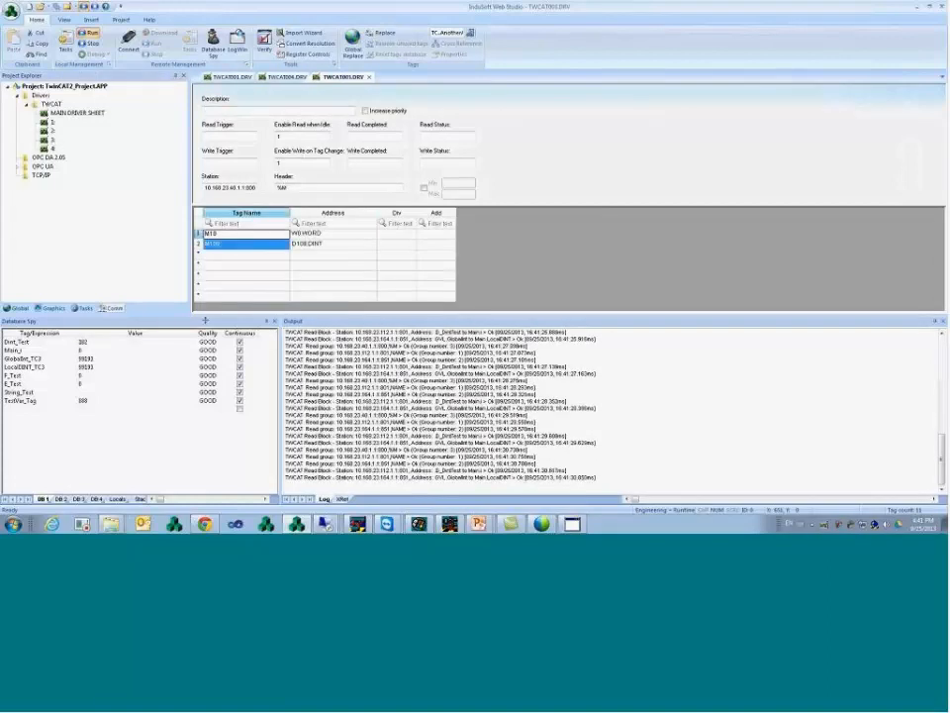
click(51, 407)
key(ctrl+v)
click(124, 410)
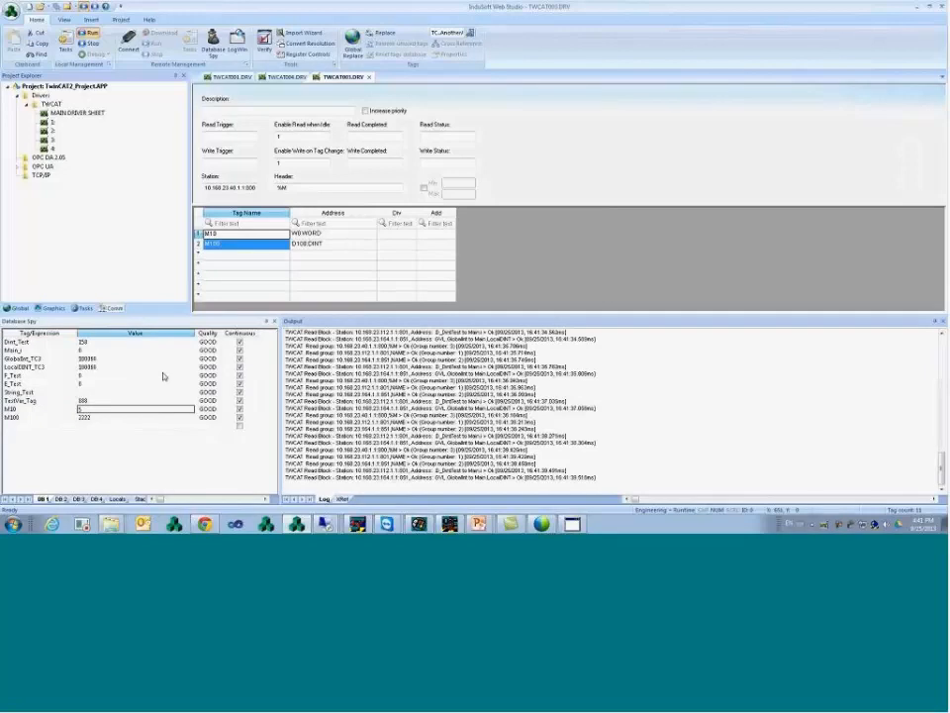
click(65, 409)
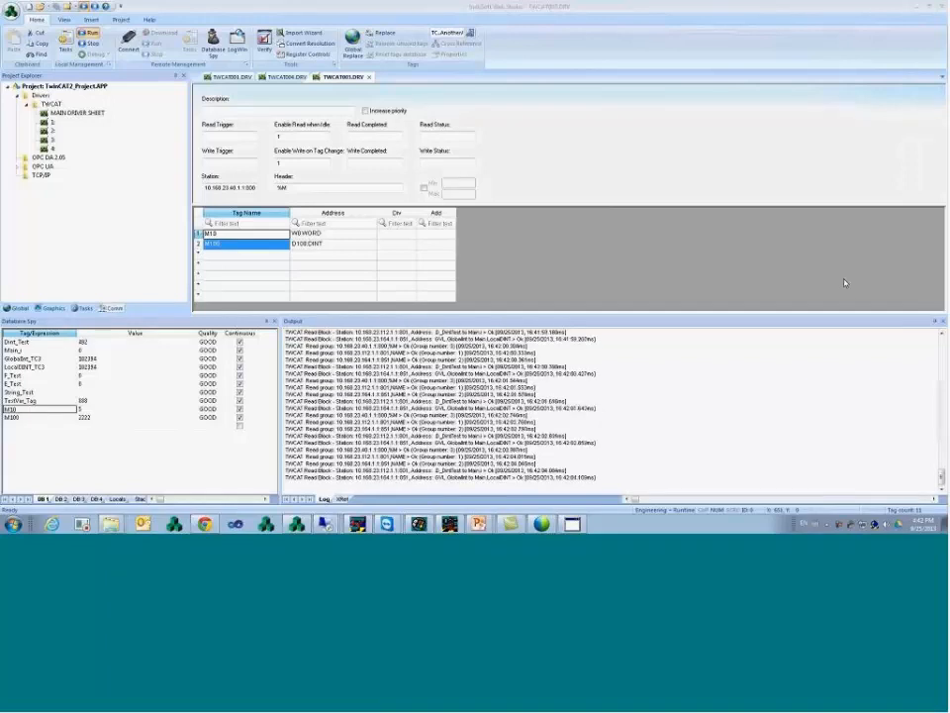
mouse_move(110, 523)
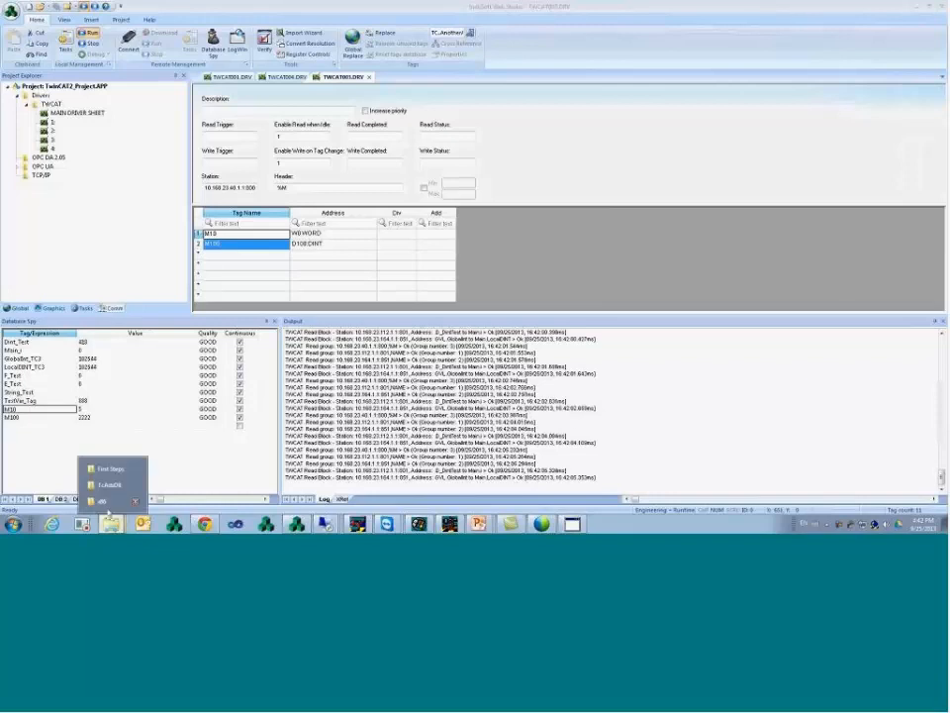
click(110, 485)
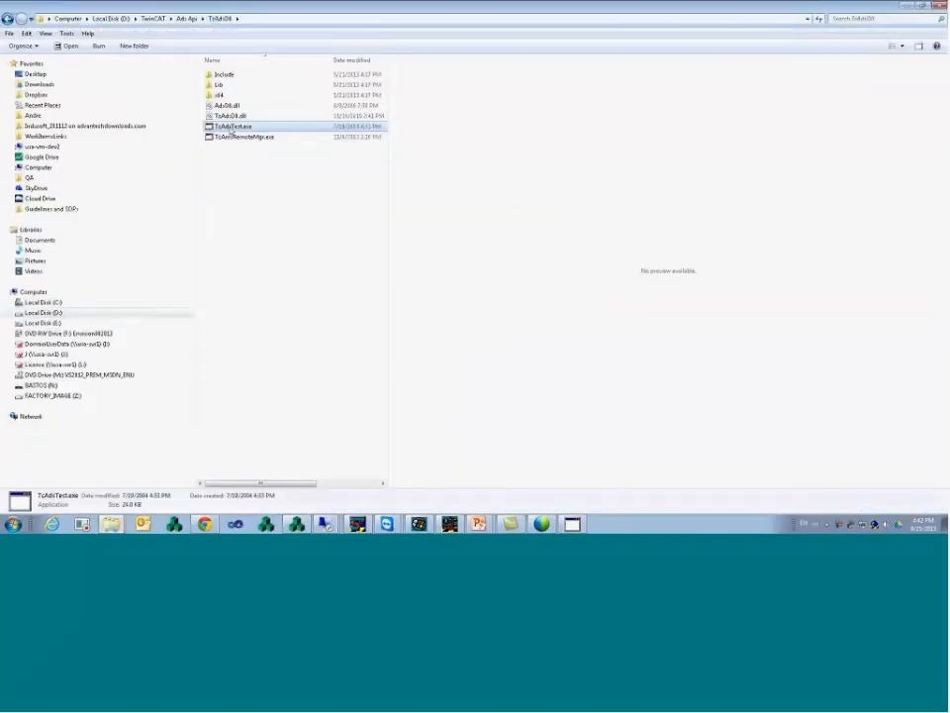
double_click(232, 127)
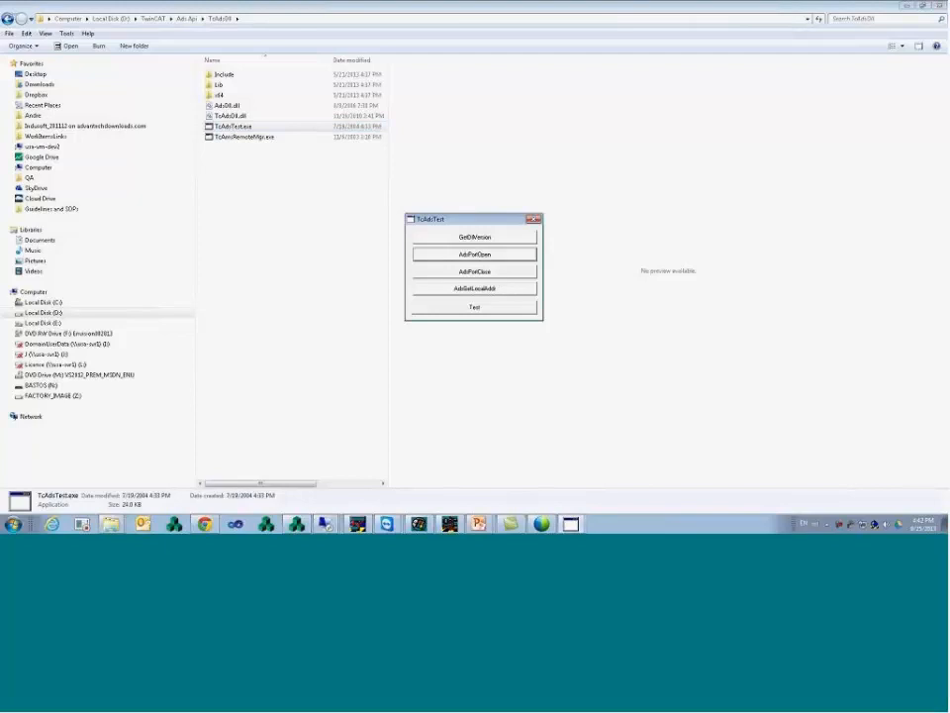
click(485, 256)
click(507, 293)
click(500, 308)
drag(494, 315, 436, 319)
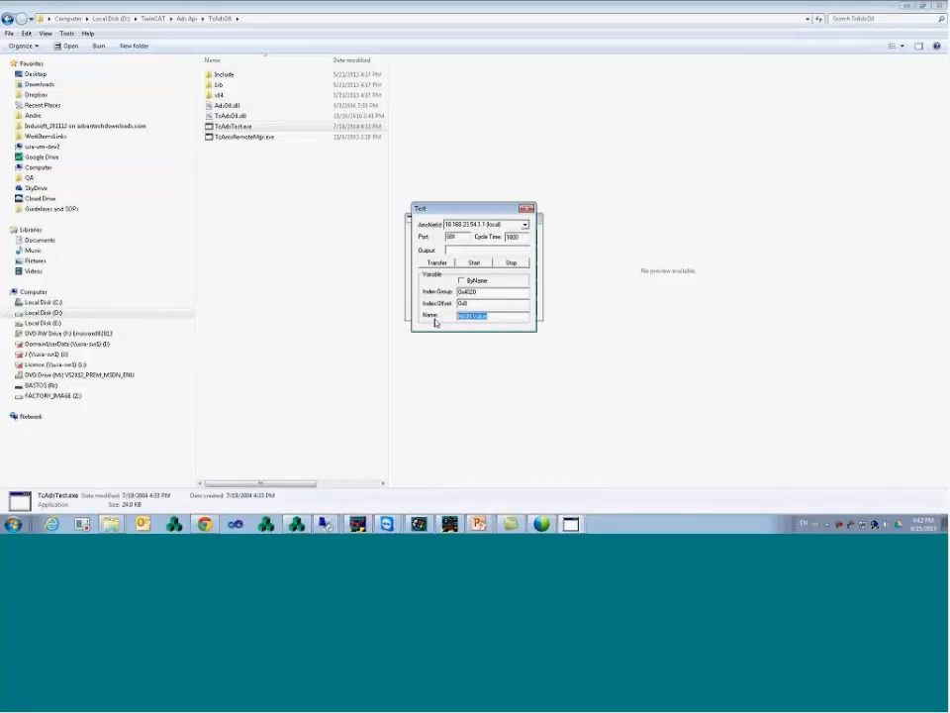
click(528, 208)
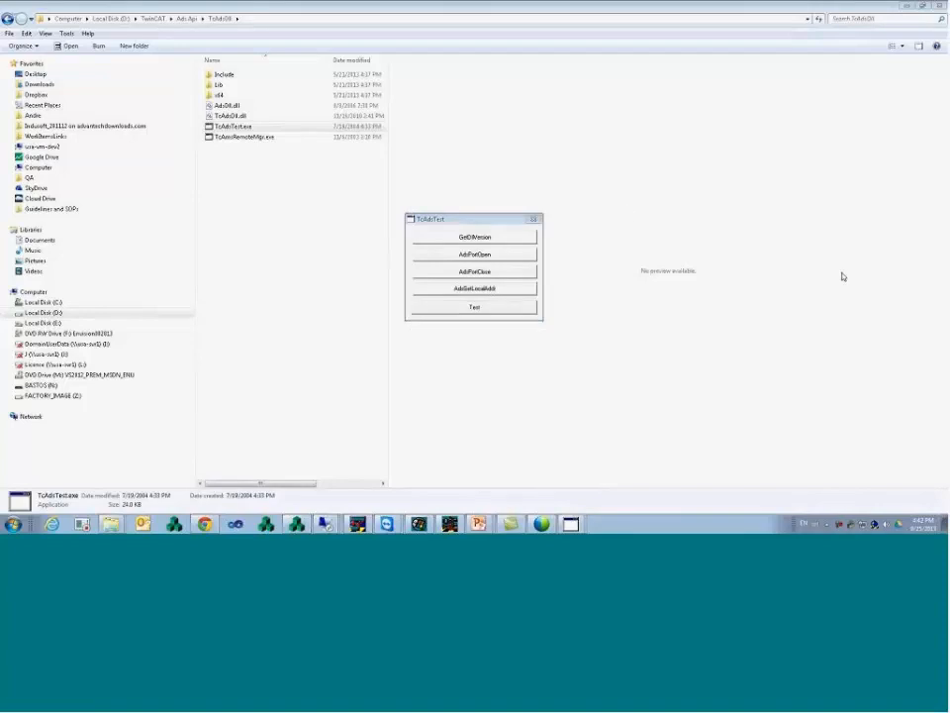
click(440, 221)
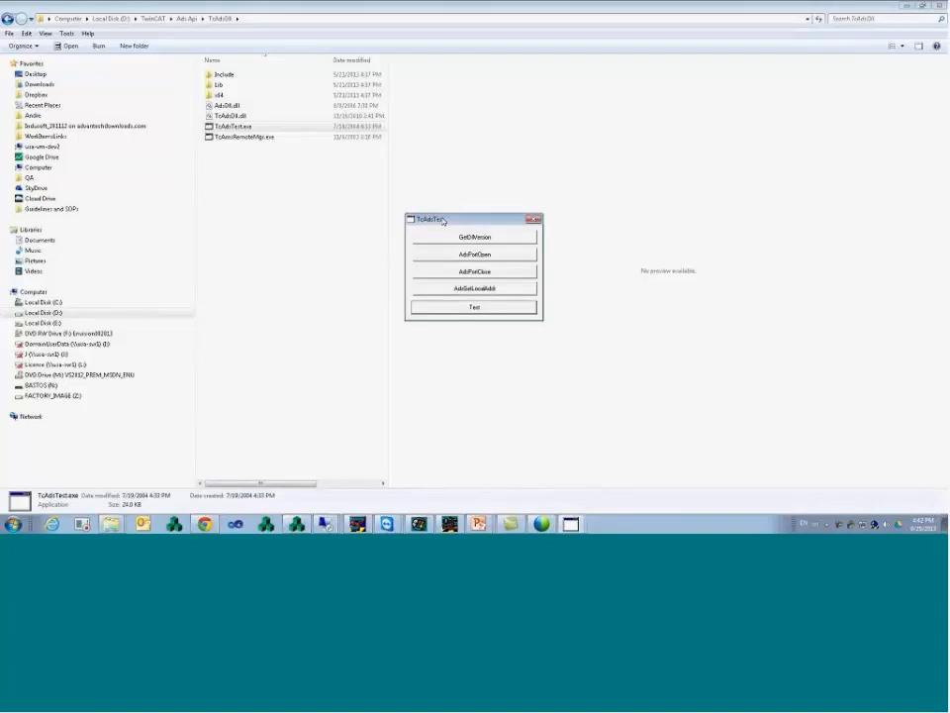
click(533, 219)
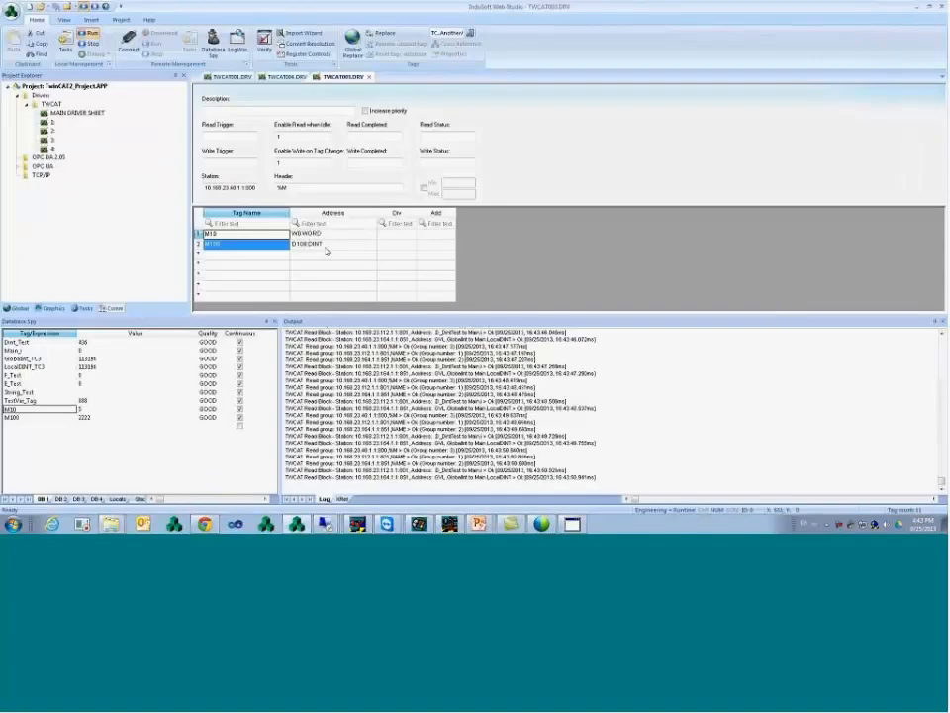
- Review the M10 and M100 tag cells, then bring the Main.TestVar ADS Test window forward
click(313, 245)
click(283, 245)
click(282, 236)
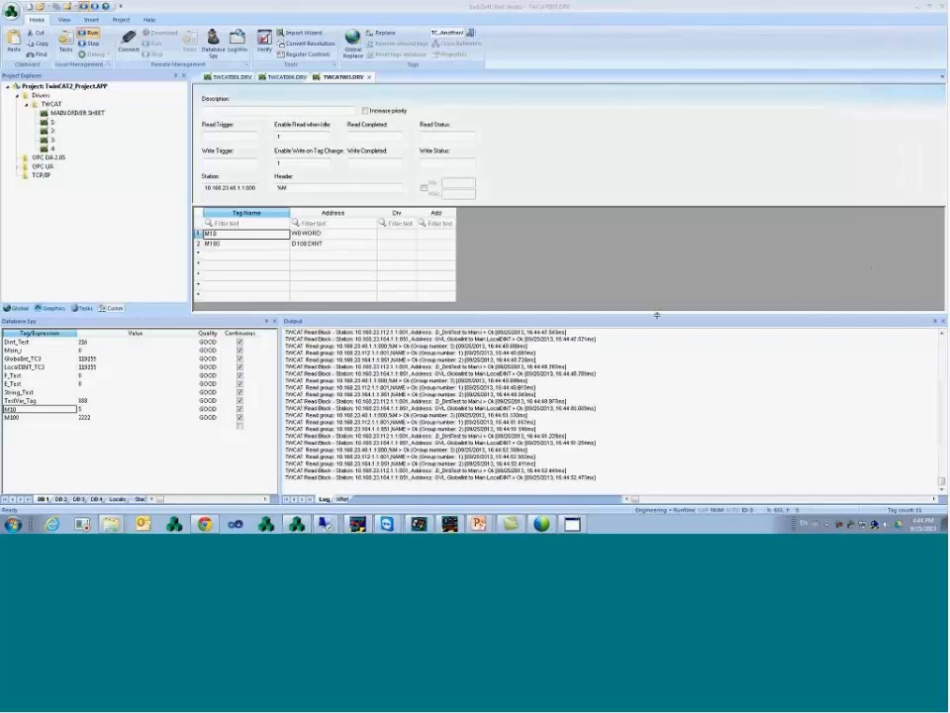
click(572, 524)
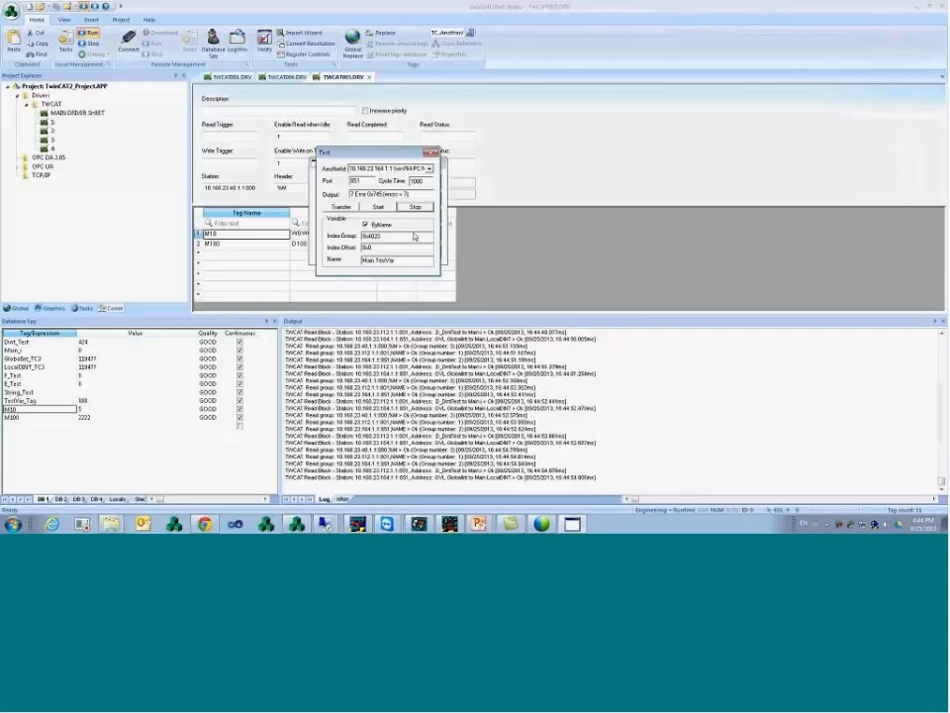
- Stop and close the Main.TestVar ADS test, then switch to the TwinCAT2_3_Driver InduSoft window
double_click(360, 261)
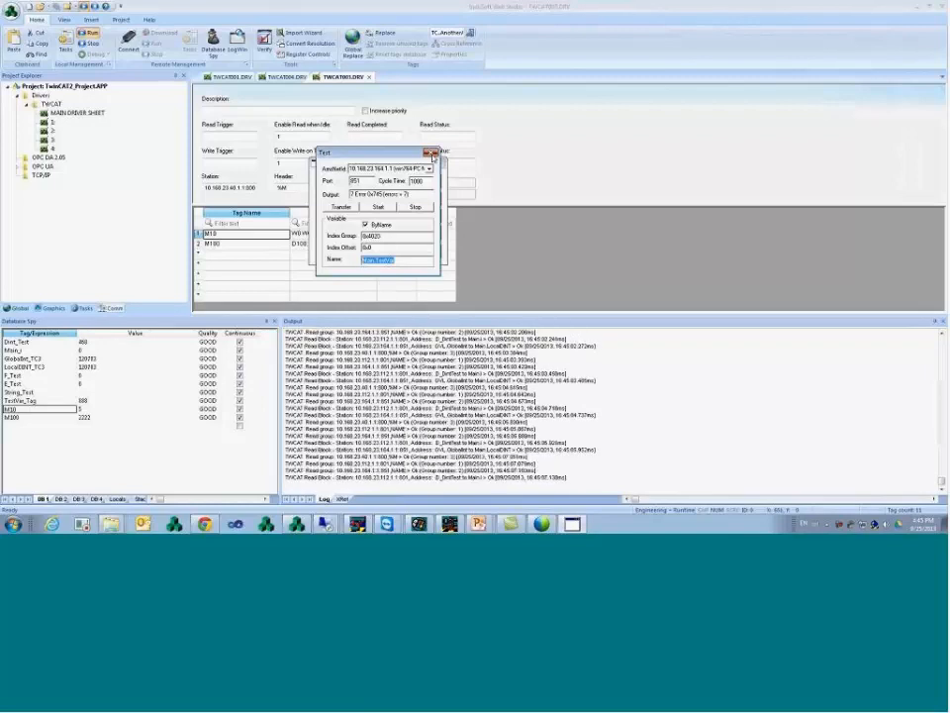
click(416, 207)
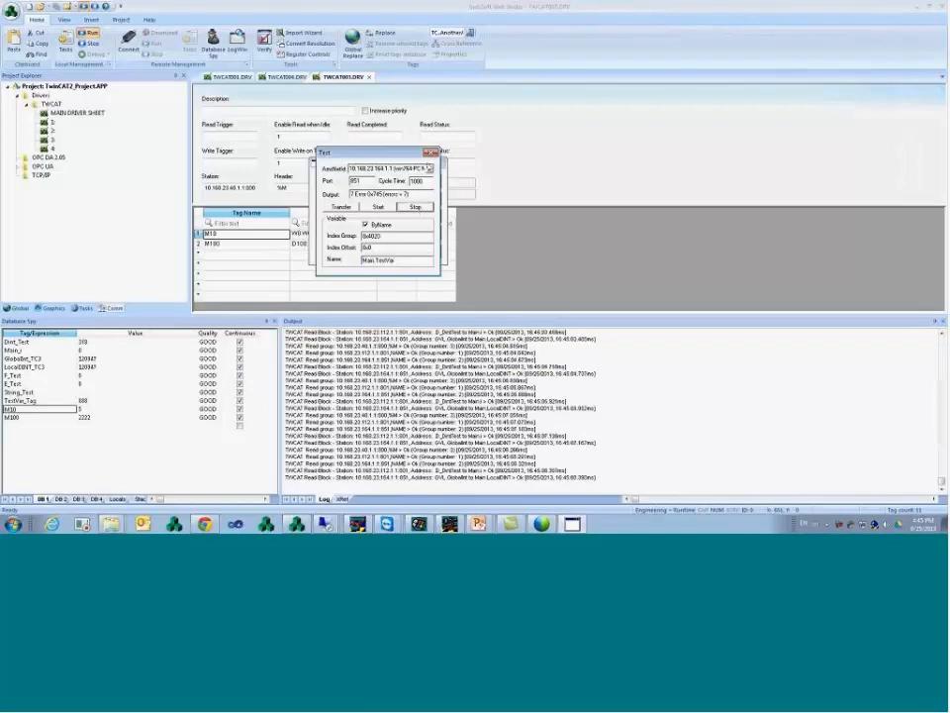
click(432, 152)
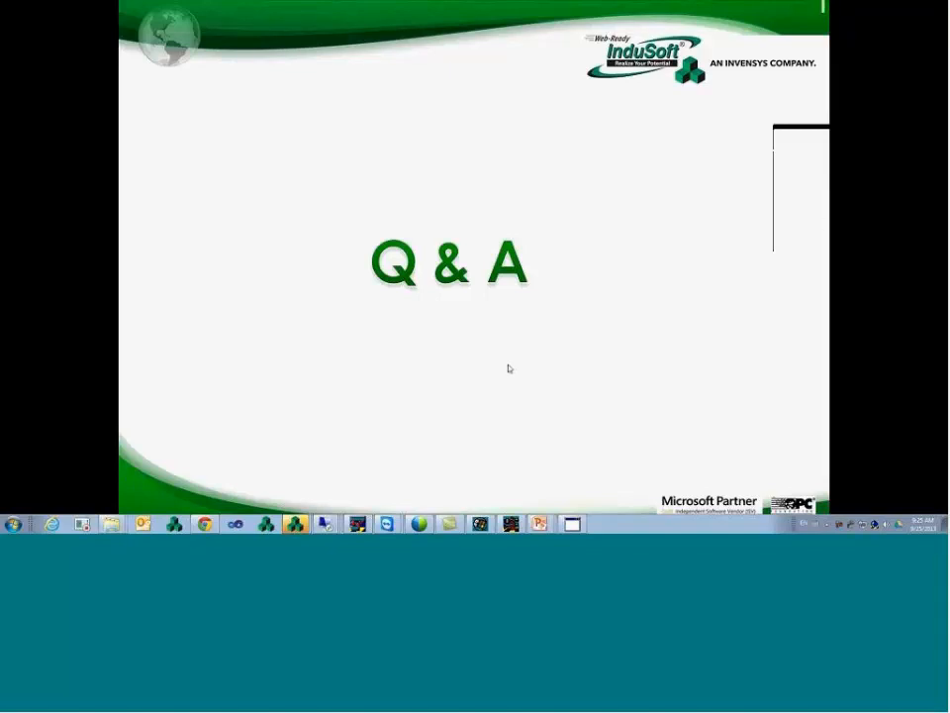
click(295, 524)
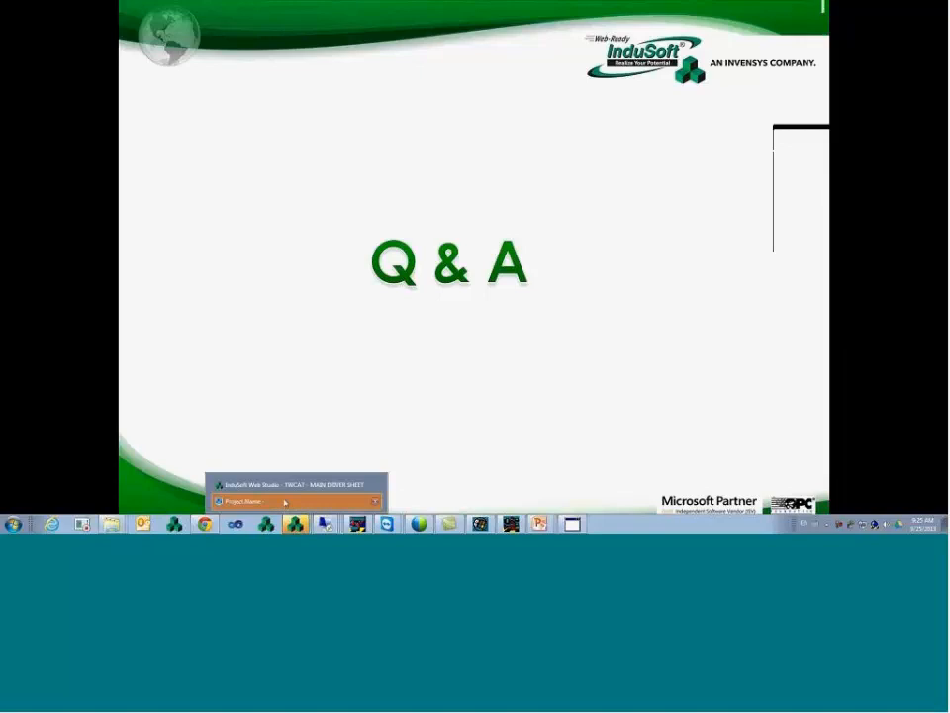
click(288, 486)
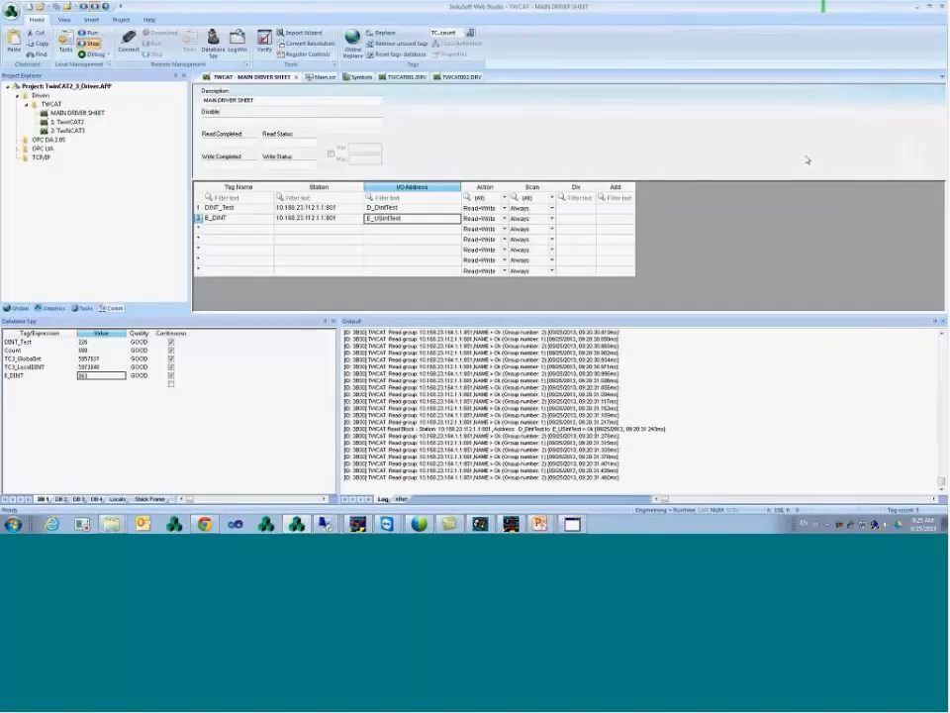
- Reopen TWCAT2_Webinar_TagIntegration.APP from the application menu's recent projects list
click(11, 11)
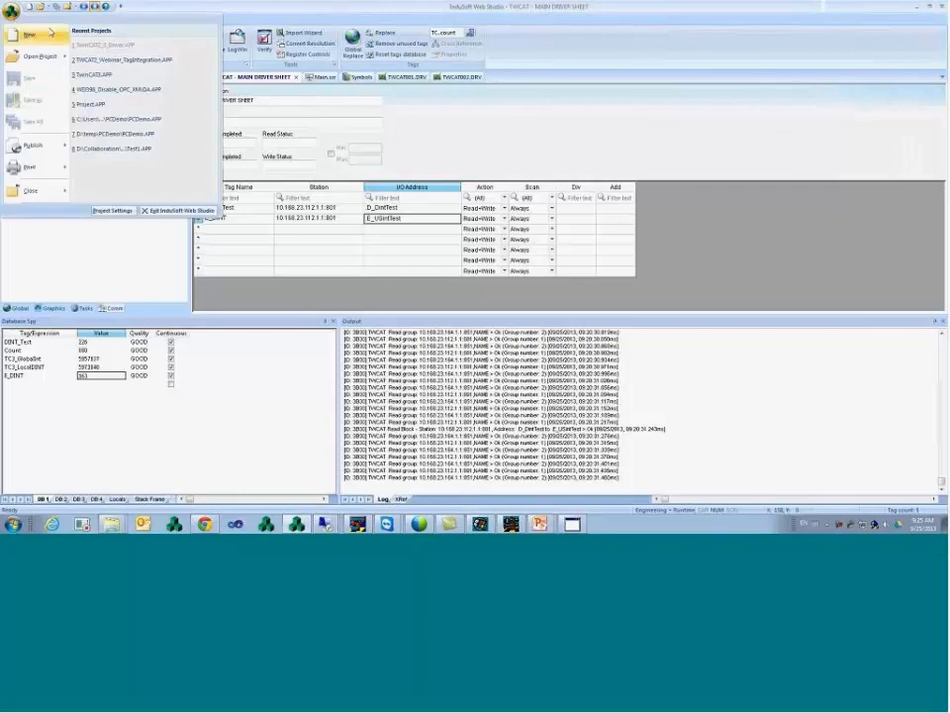
click(151, 60)
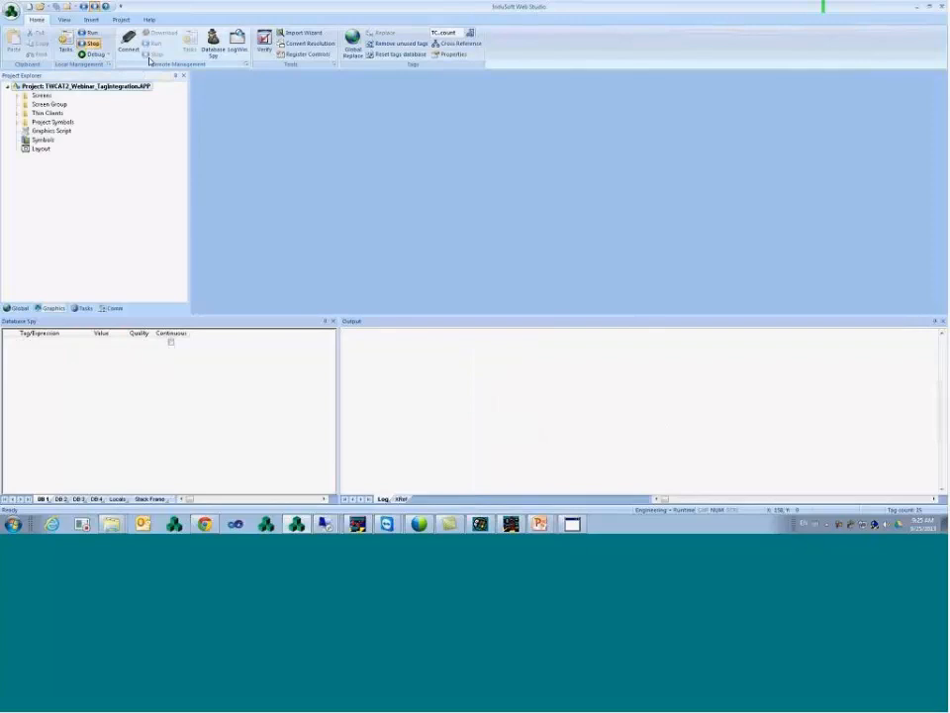
click(122, 20)
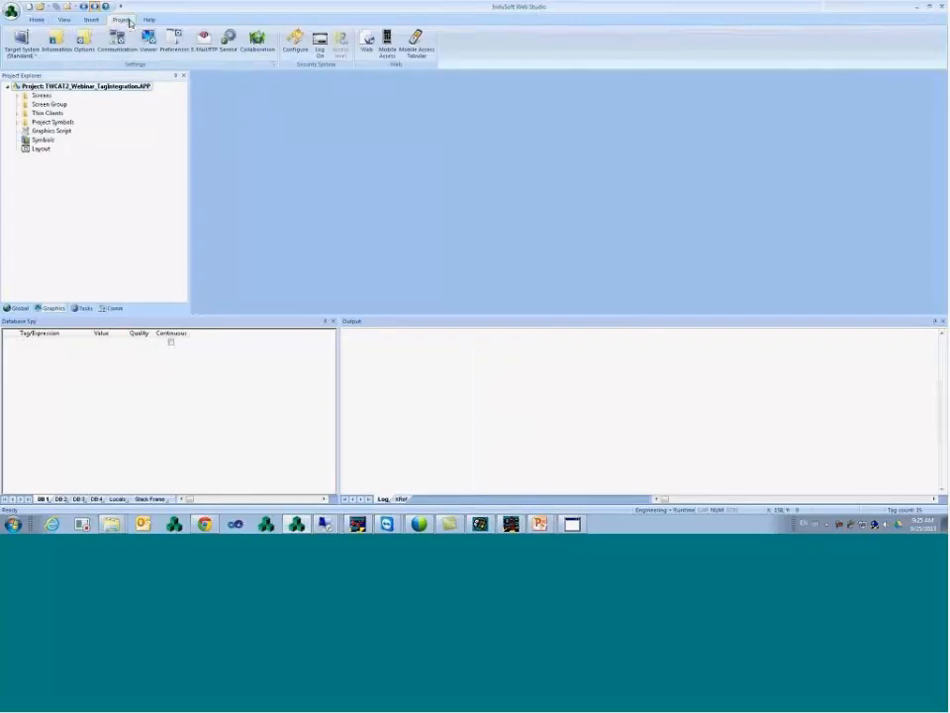
click(117, 45)
click(157, 77)
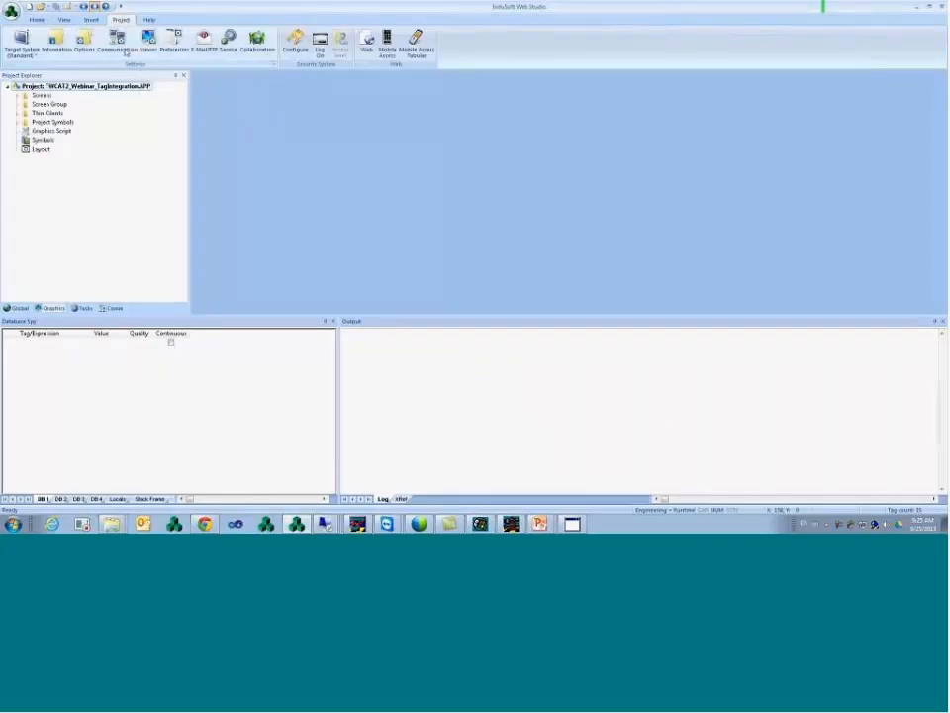
click(508, 267)
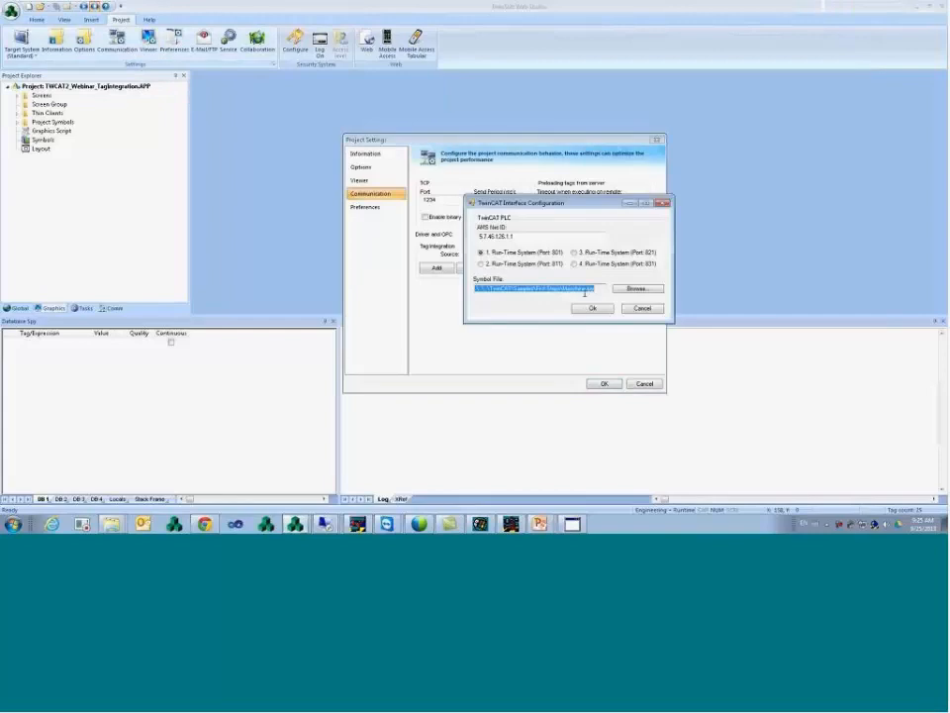
drag(565, 289, 584, 290)
click(602, 289)
click(642, 311)
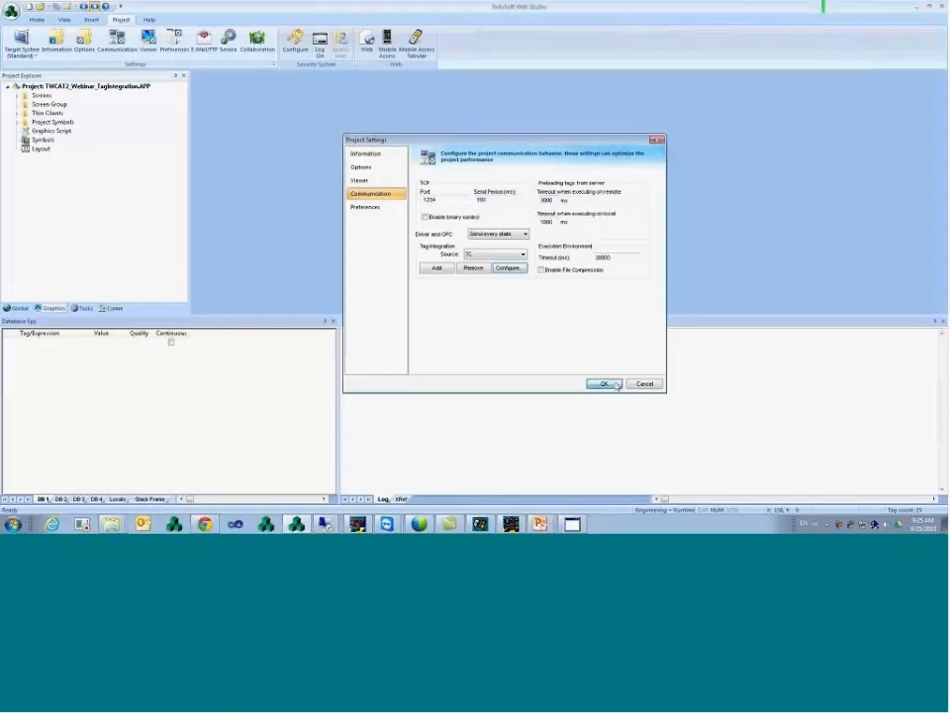
click(604, 383)
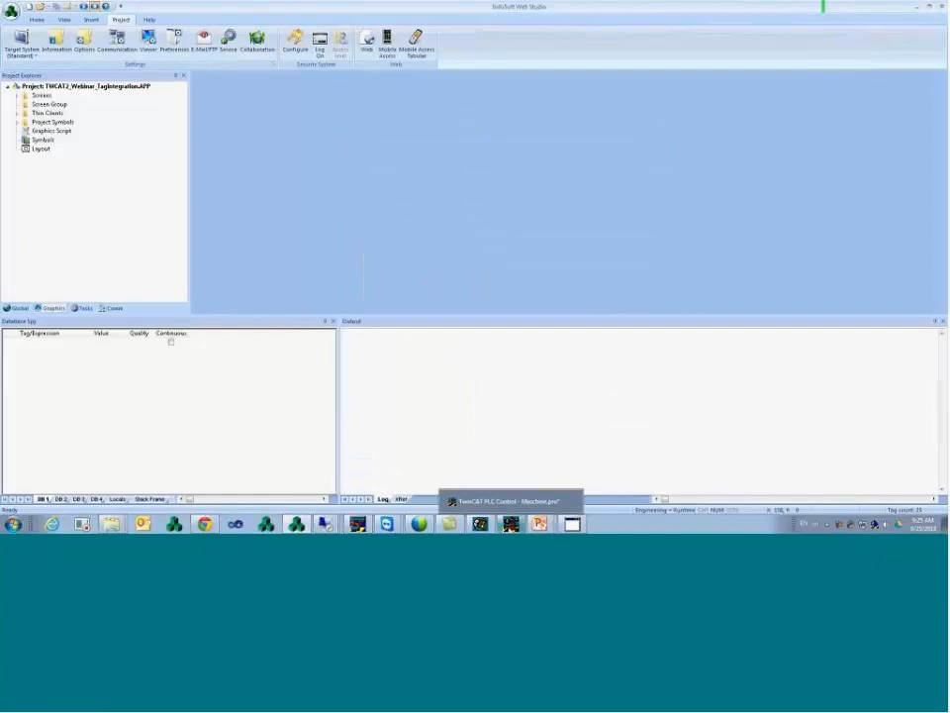
- Add the declaration 'NewVar: DINT;' after switch: BOOL in the PLC global variables
click(509, 507)
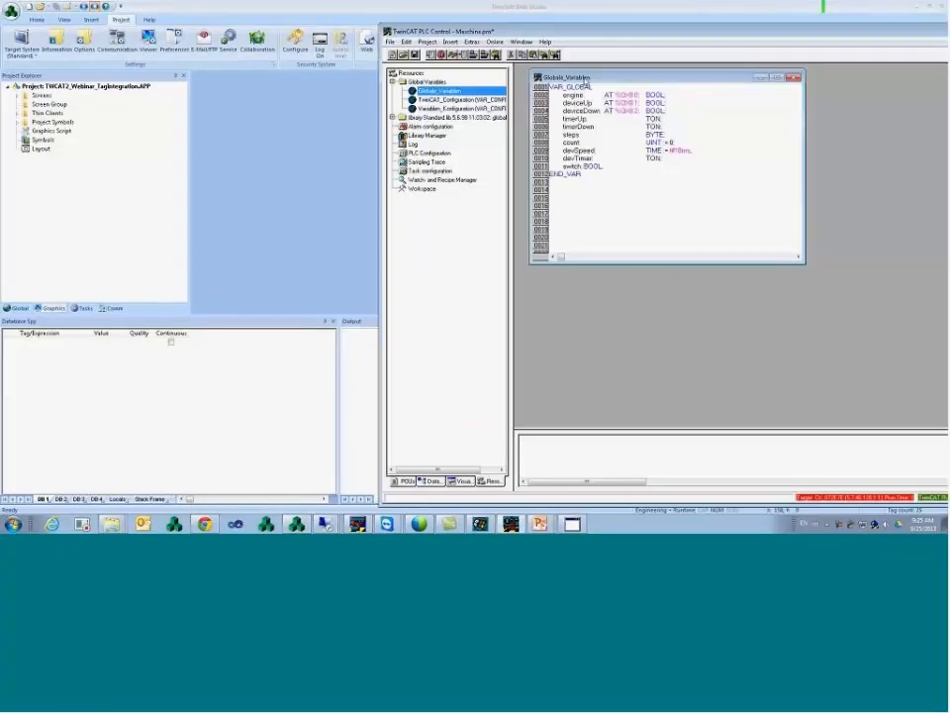
drag(573, 38, 470, 39)
drag(535, 79, 530, 78)
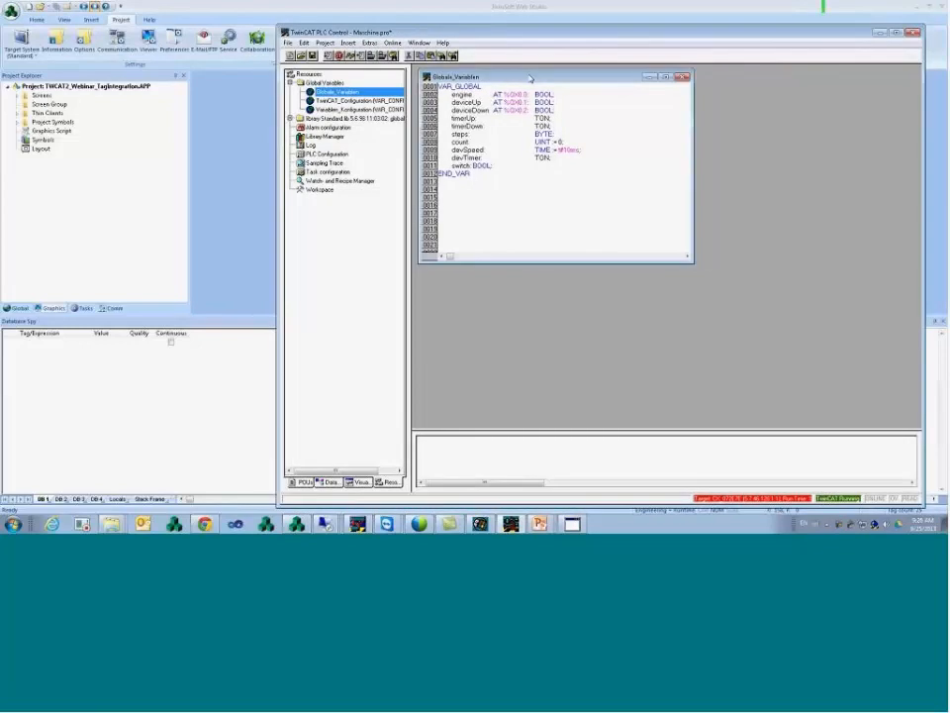
click(508, 165)
key(Return)
text(NewVar: DINT;)
key(Down)
- Rebuild the whole PLC project and return to InduSoft's screens list
click(325, 42)
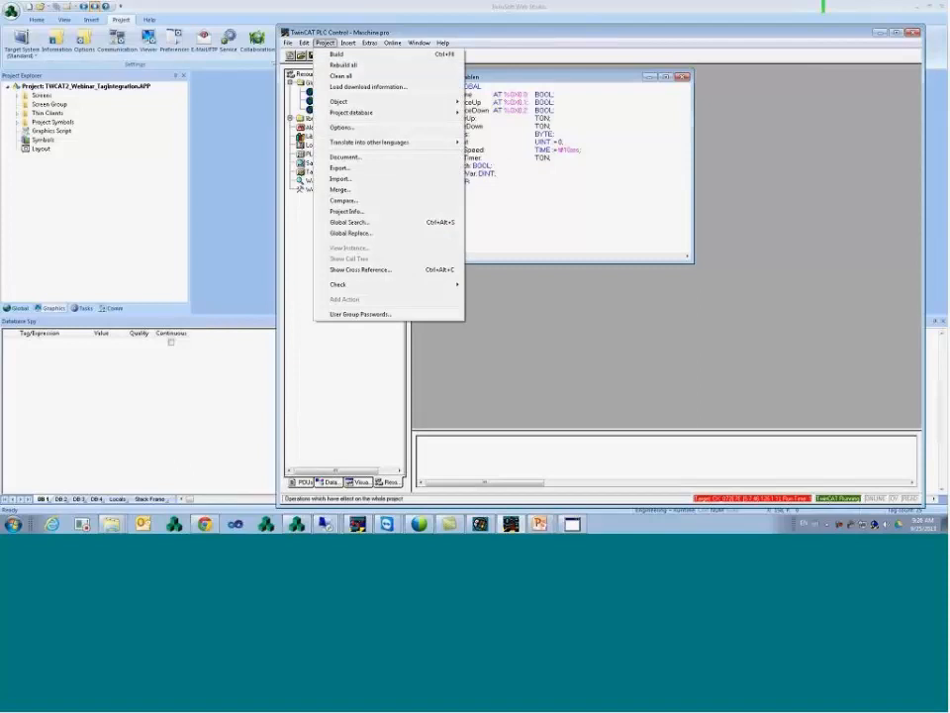
click(358, 65)
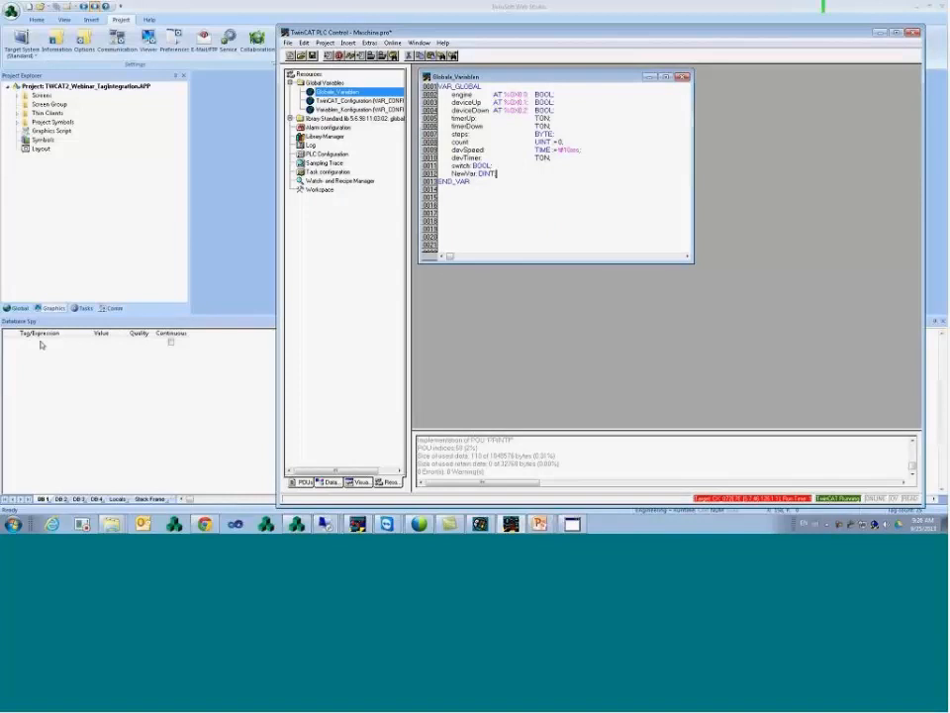
click(17, 96)
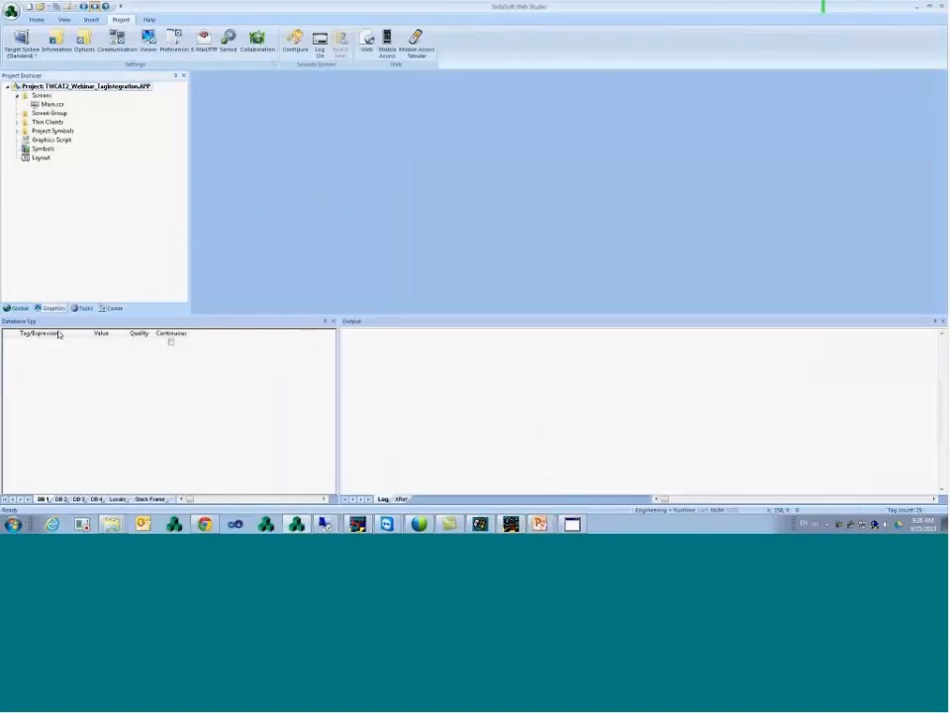
- Place a '####' text object on the Main.scr screen
double_click(47, 104)
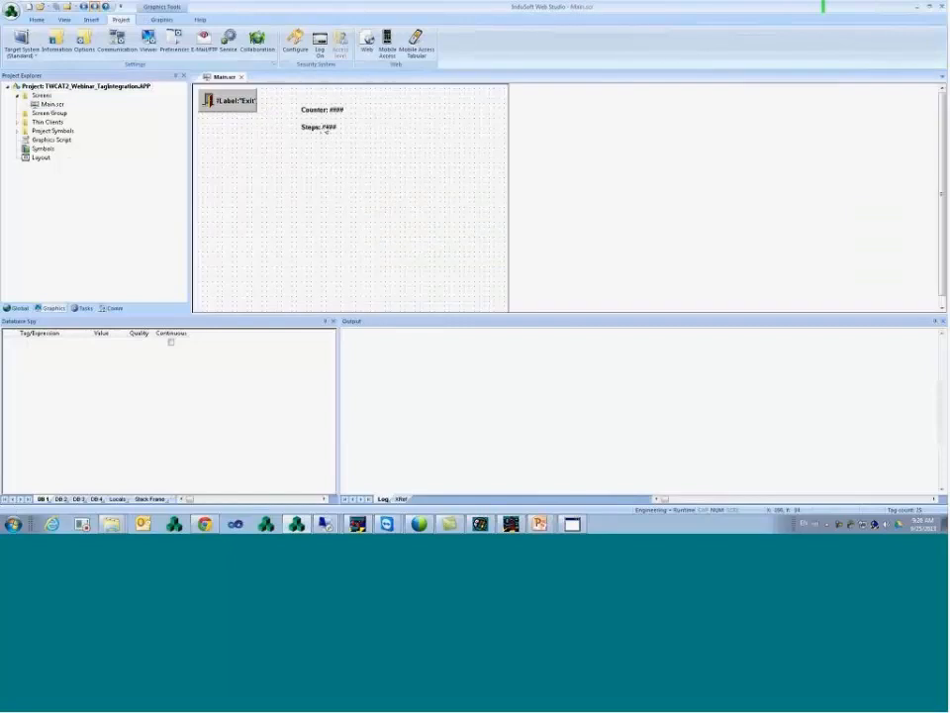
click(163, 21)
click(376, 32)
click(287, 157)
text(####)
key(Return)
- Link the text object's Text Data to the TC.NewVar tag
double_click(289, 158)
click(377, 198)
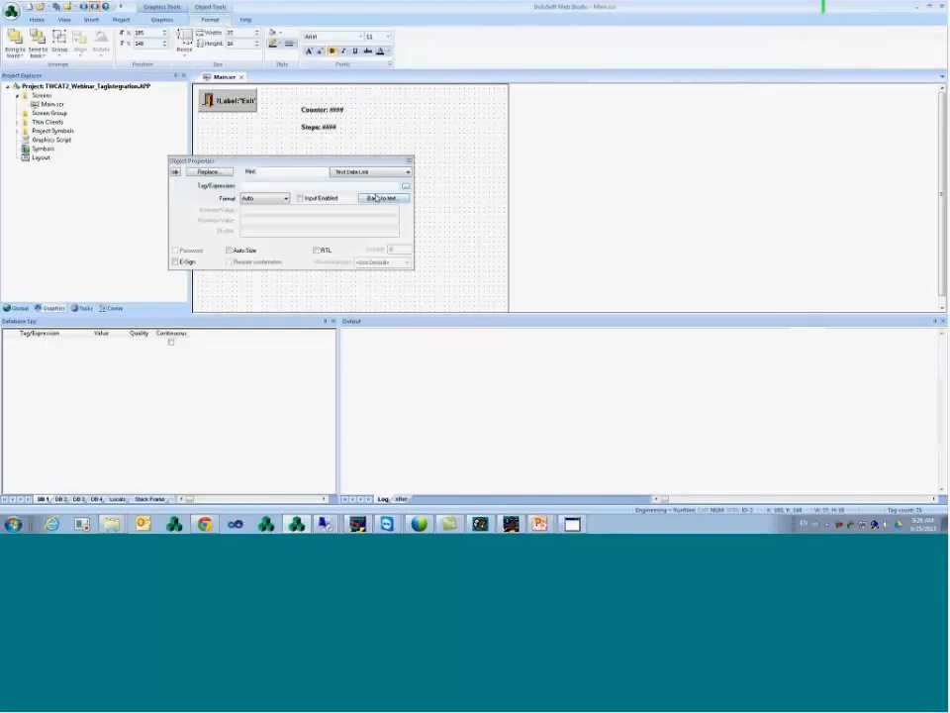
click(406, 187)
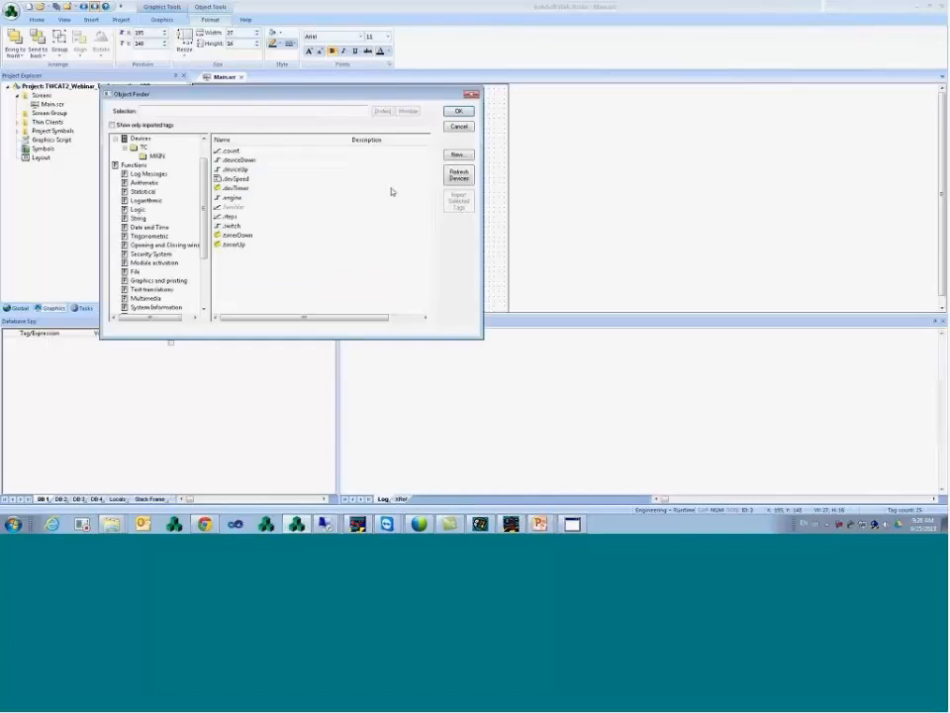
click(234, 207)
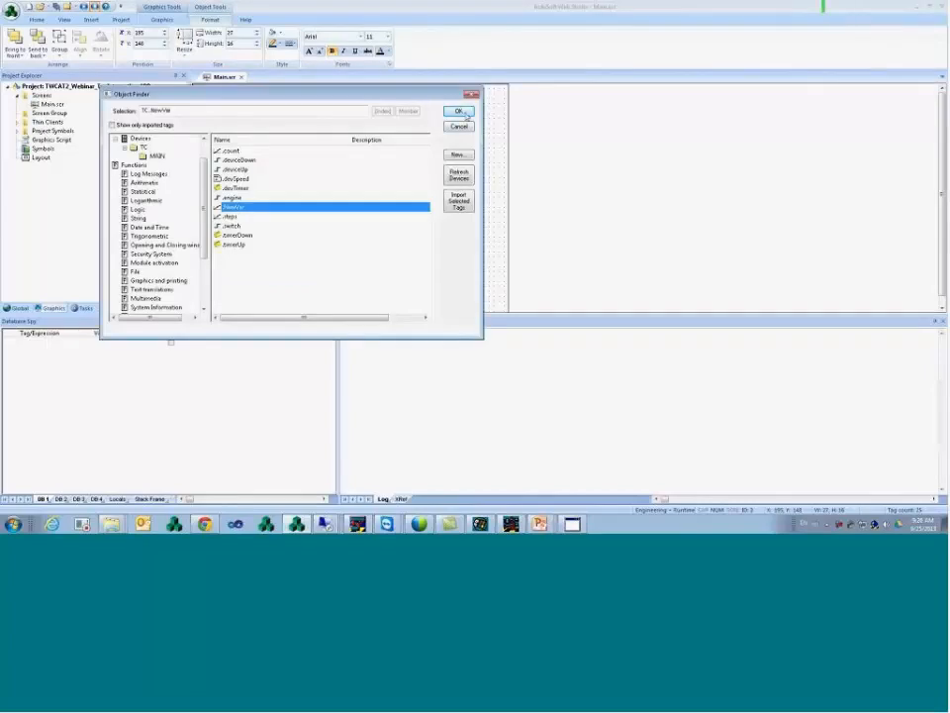
click(458, 111)
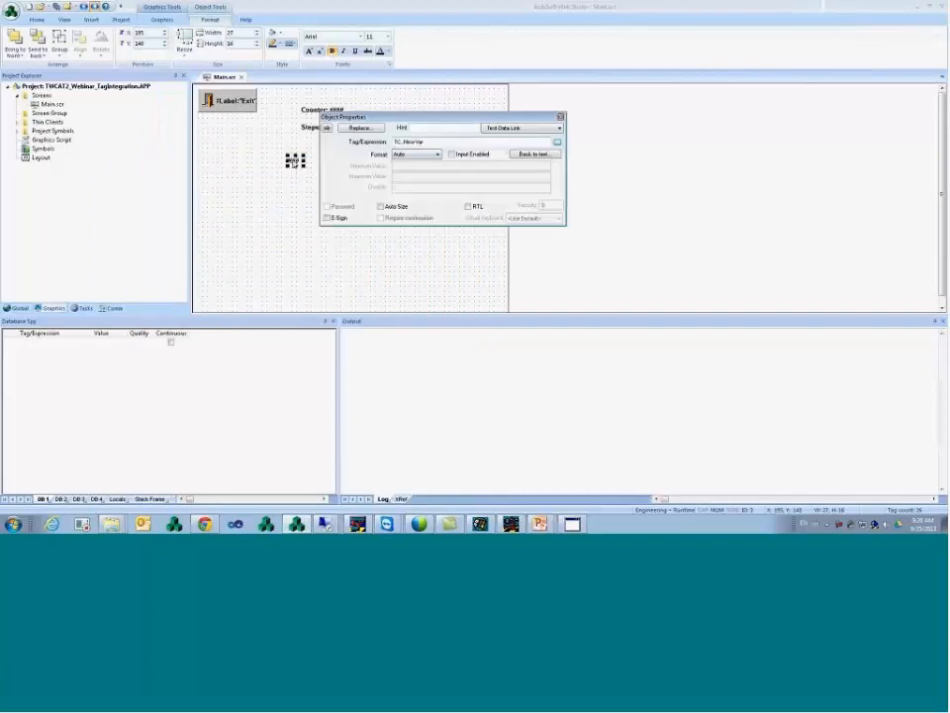
click(276, 173)
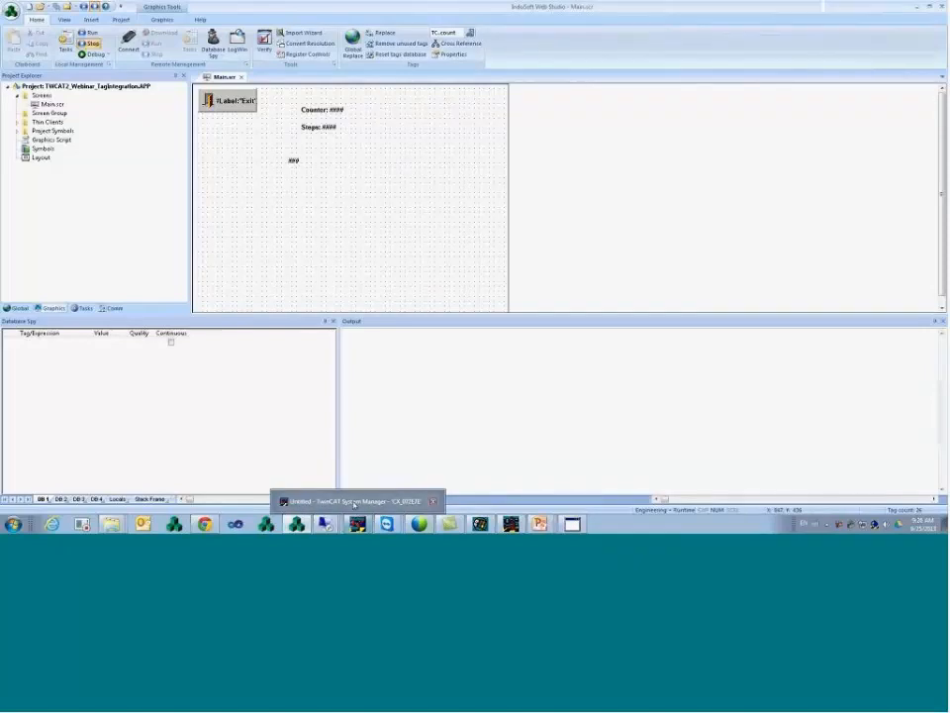
- Dismiss the route and Choose Target dialogs in TwinCAT System Manager
click(354, 505)
click(636, 320)
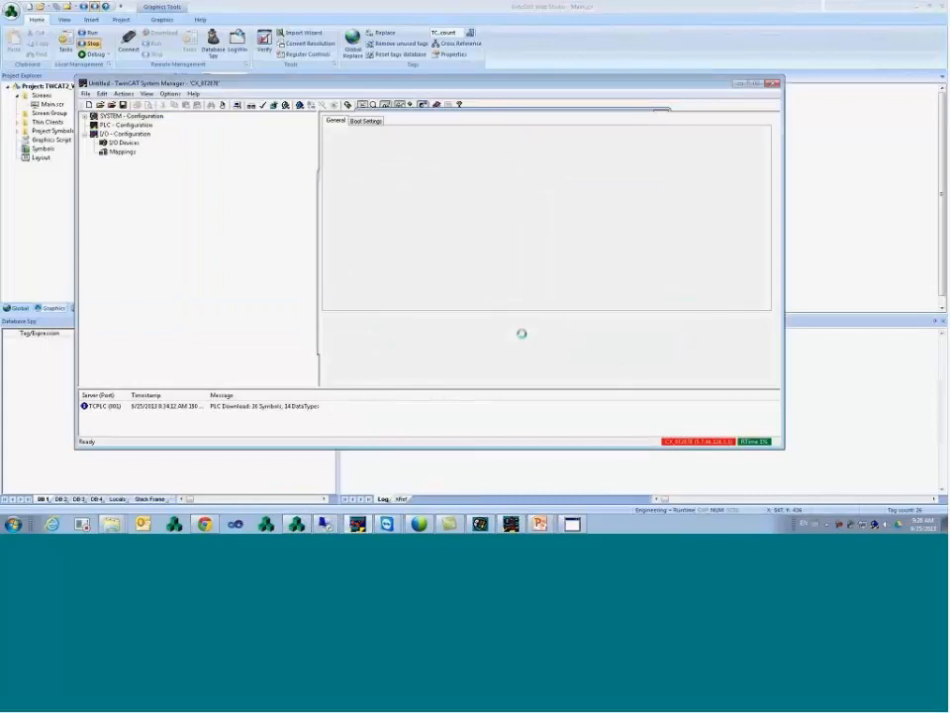
click(516, 206)
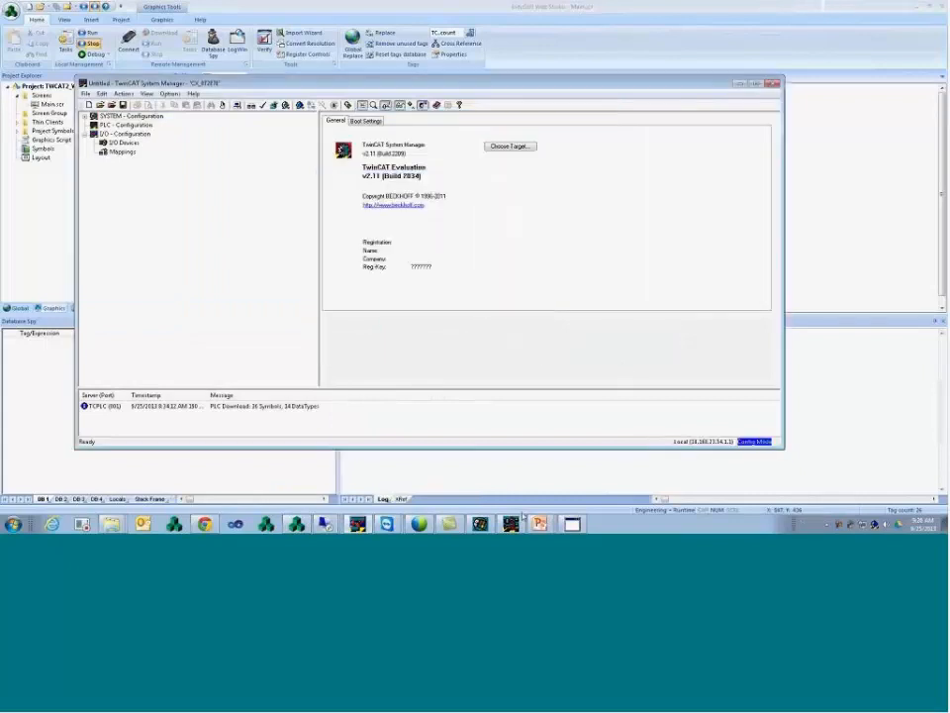
- Rename NewVar to OldVar in the global variables and rebuild all
click(518, 521)
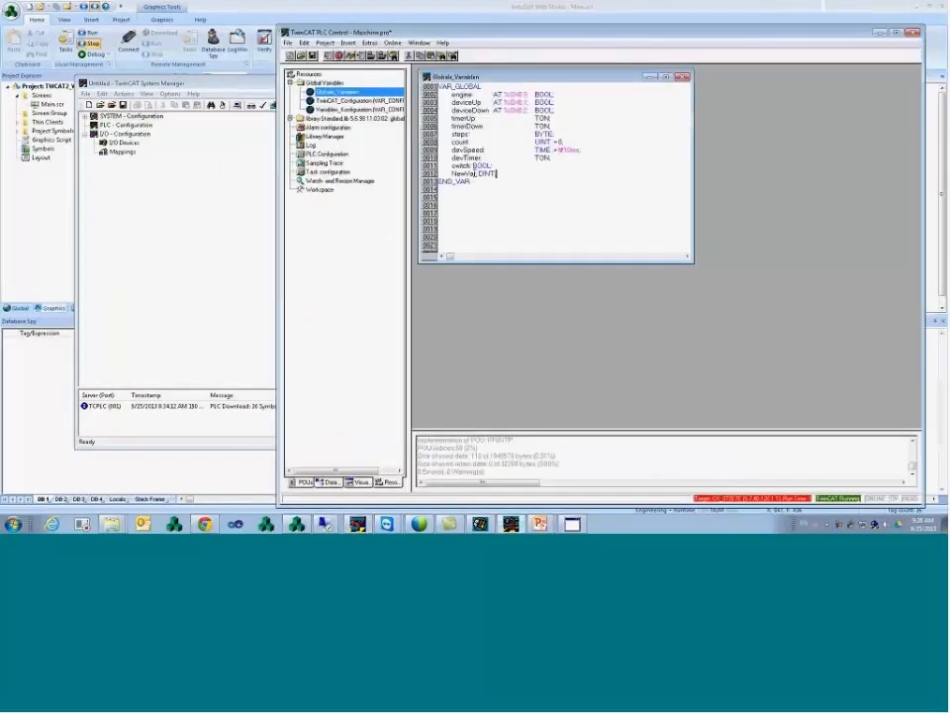
drag(466, 173, 453, 173)
text(Old)
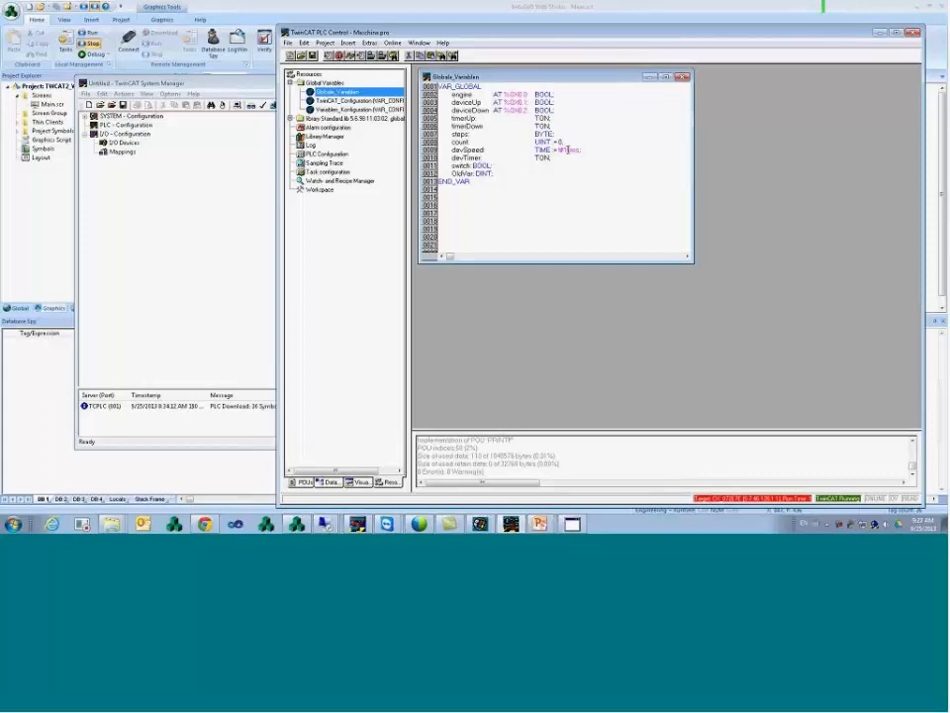
click(326, 43)
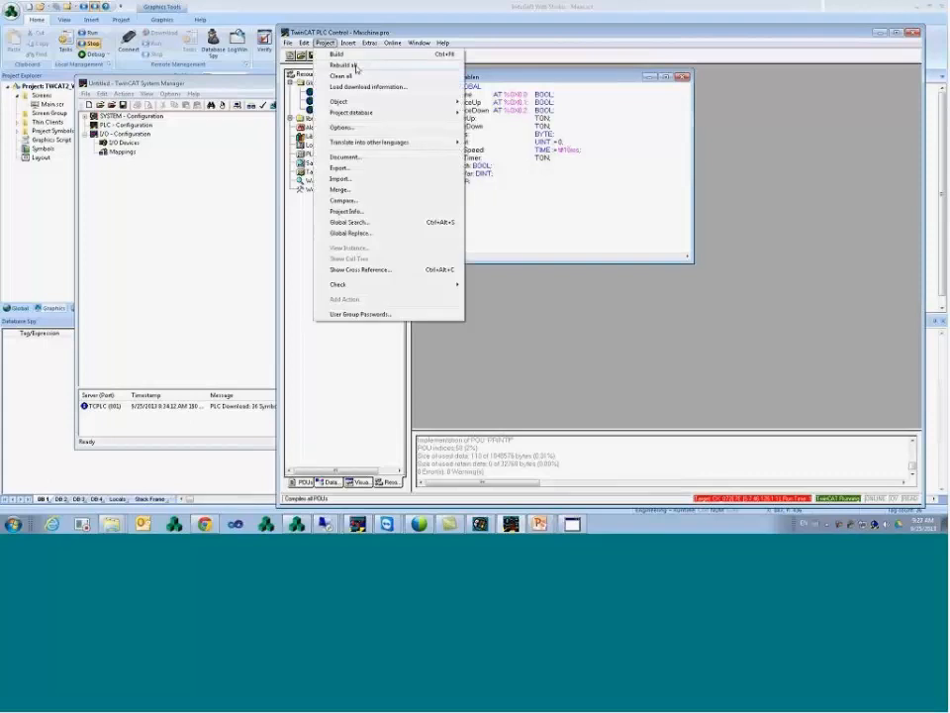
click(354, 65)
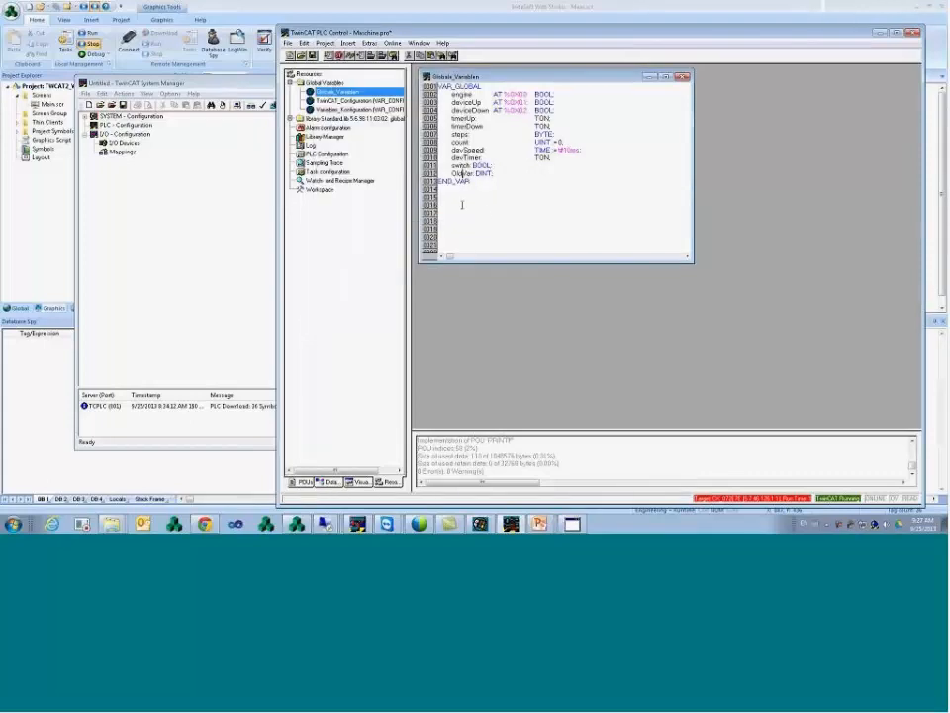
click(68, 184)
- Open Main.scr and browse tags for the linked text object
double_click(52, 104)
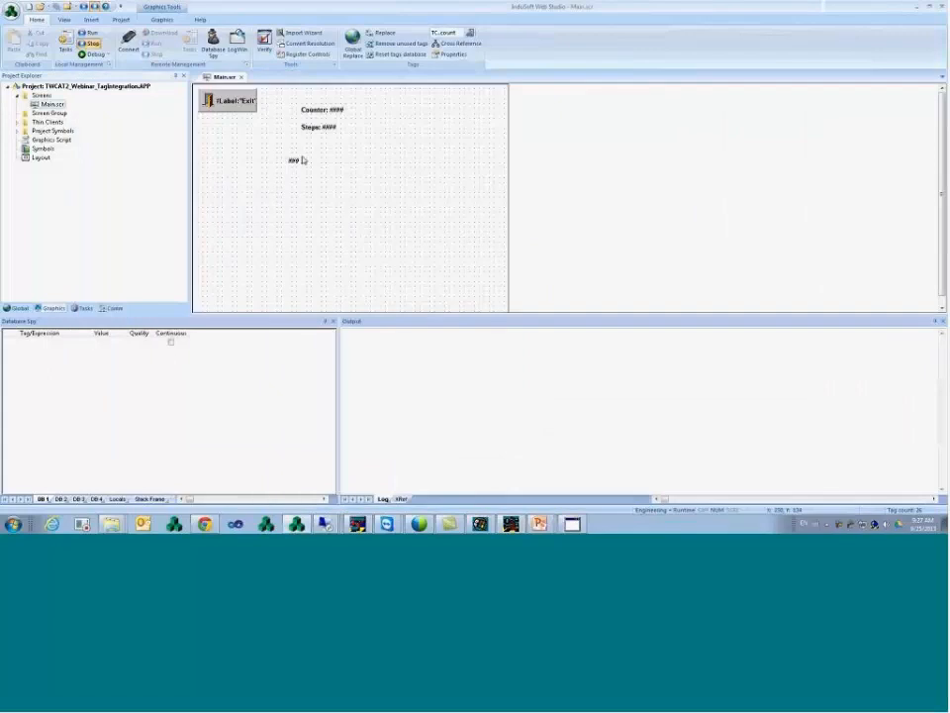
double_click(293, 162)
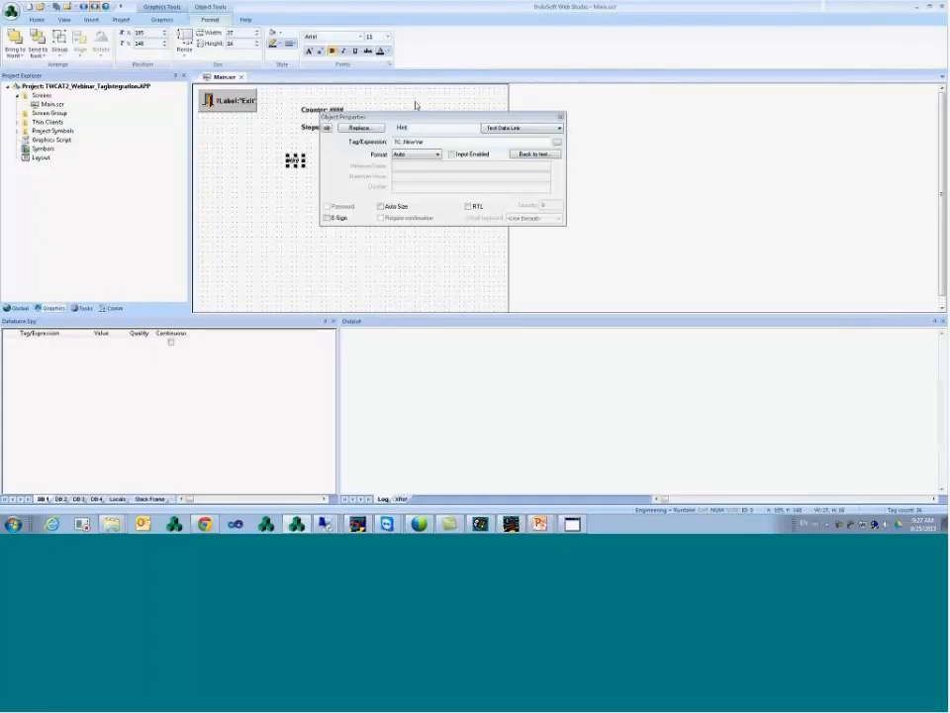
click(558, 144)
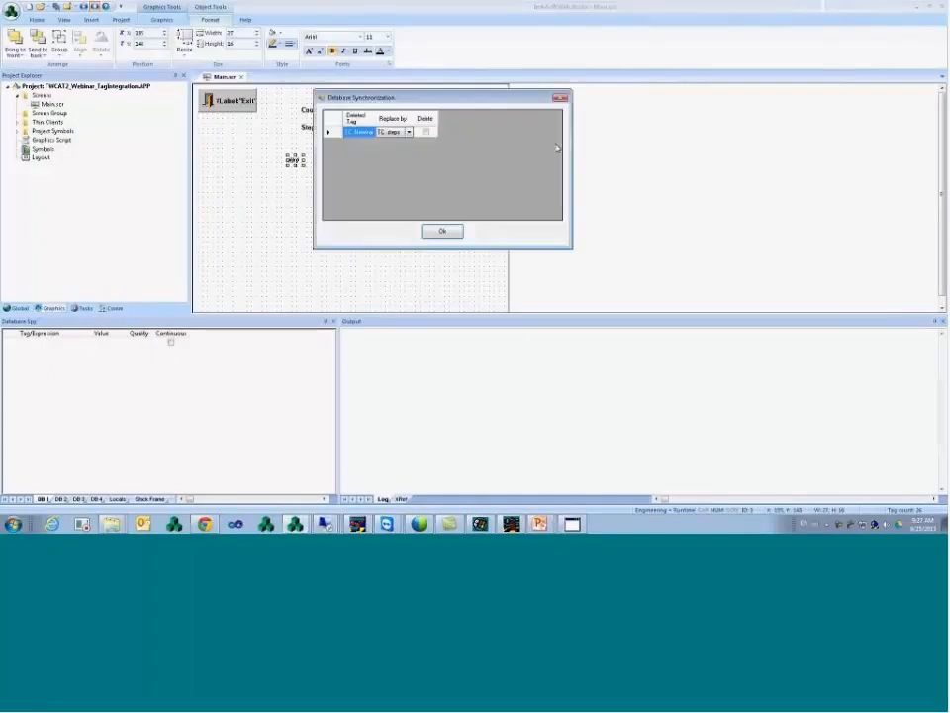
- Mark TC.NewVar for deletion in Database Synchronization and approve the application-wide tag replacement
drag(436, 119, 519, 119)
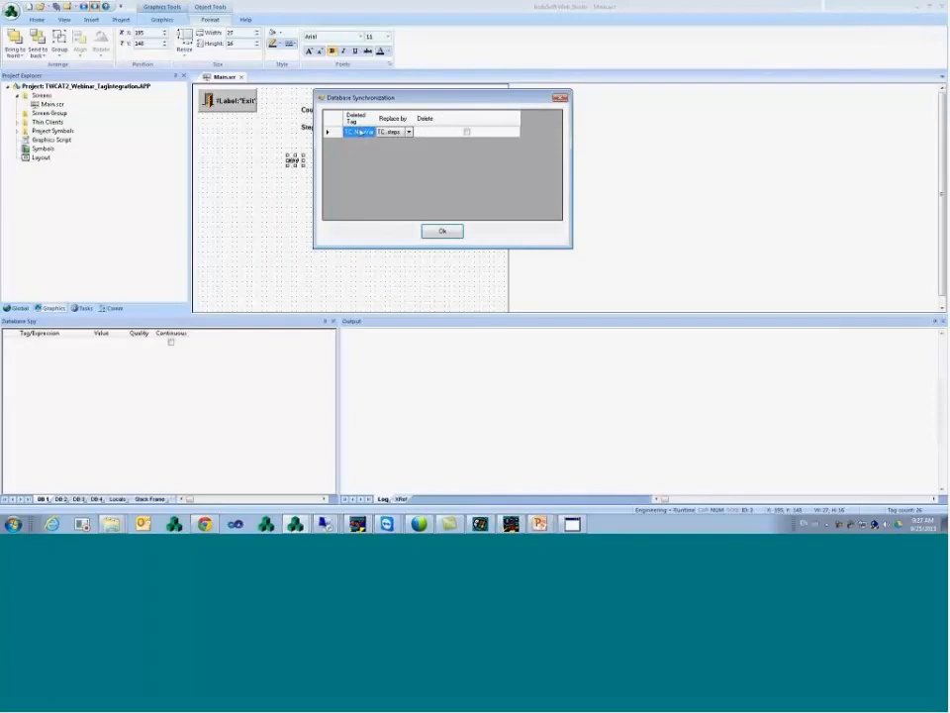
click(408, 133)
click(409, 134)
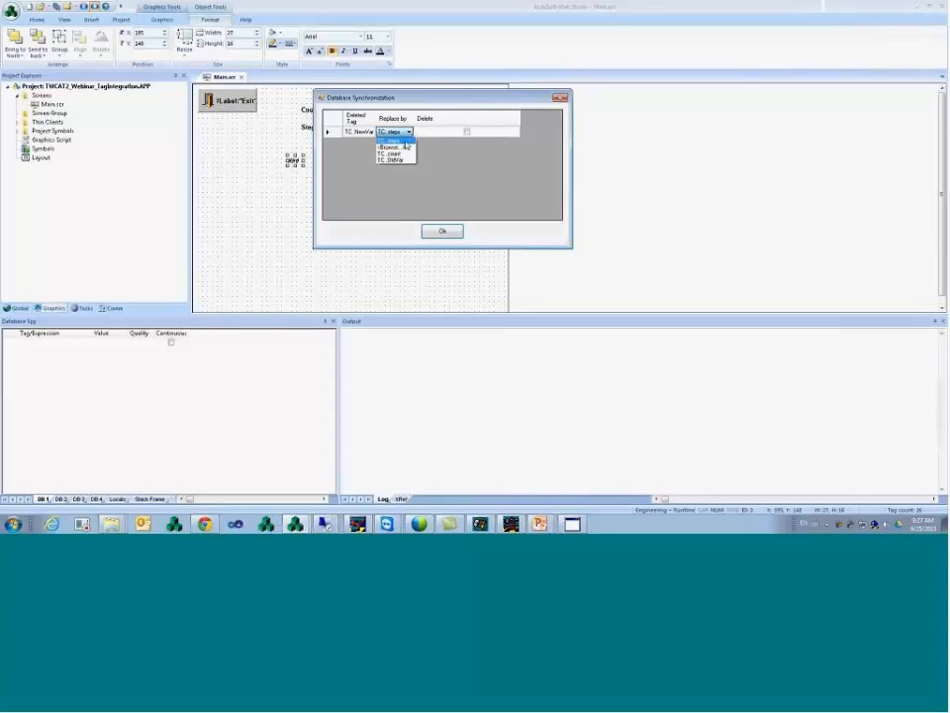
click(404, 142)
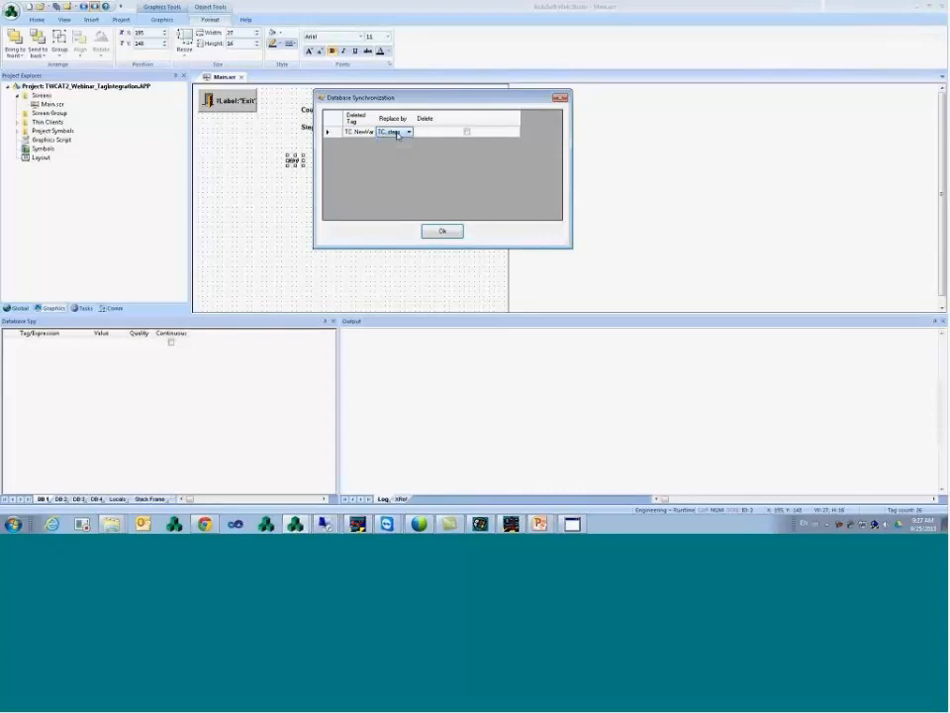
click(356, 134)
key(super)
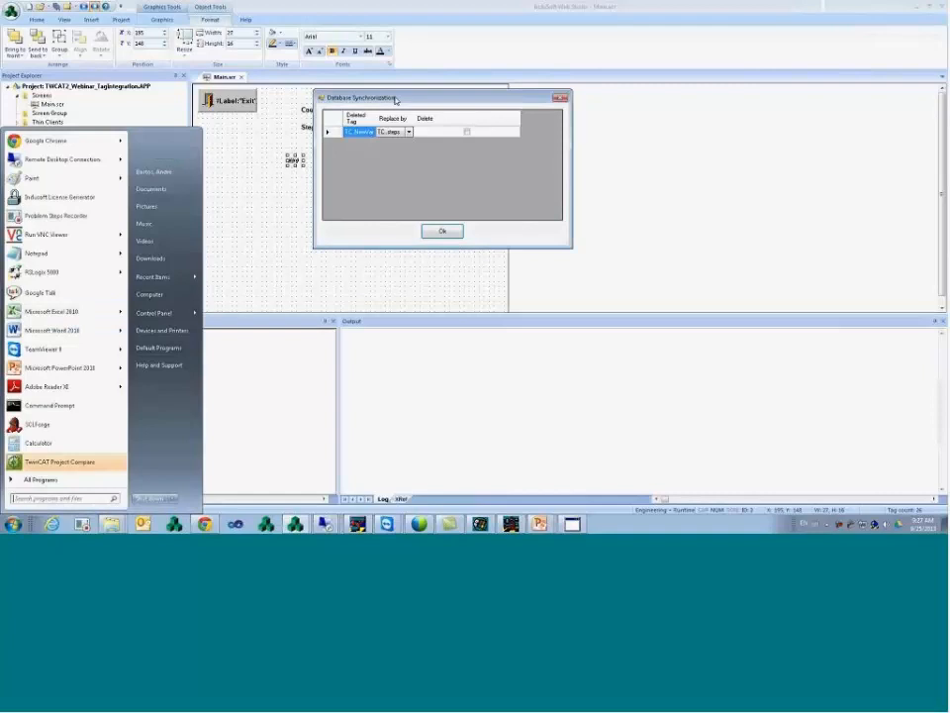
click(394, 99)
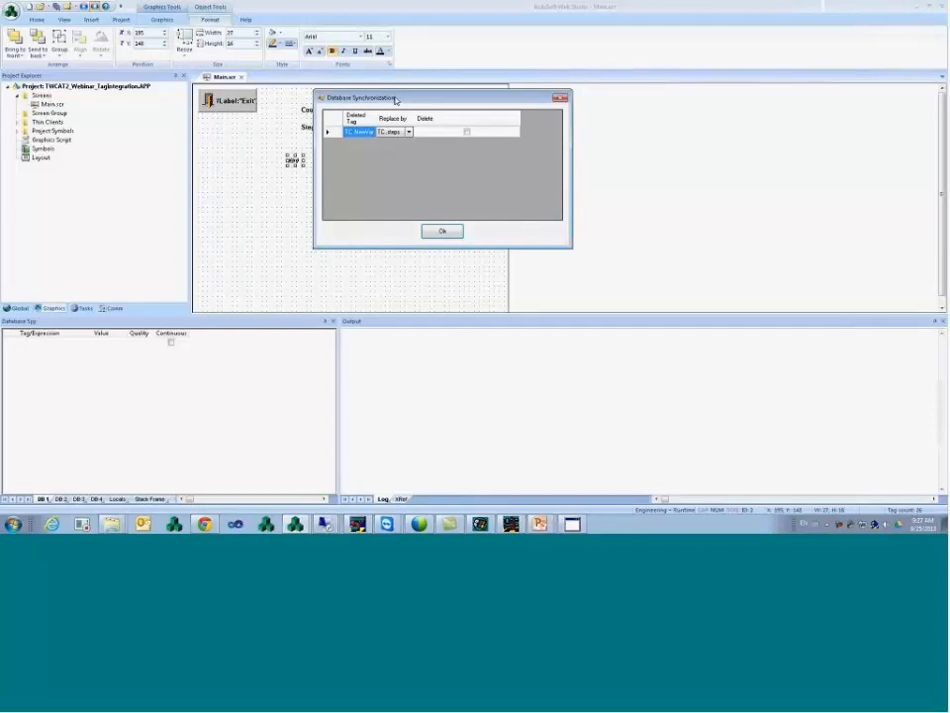
click(467, 131)
click(443, 231)
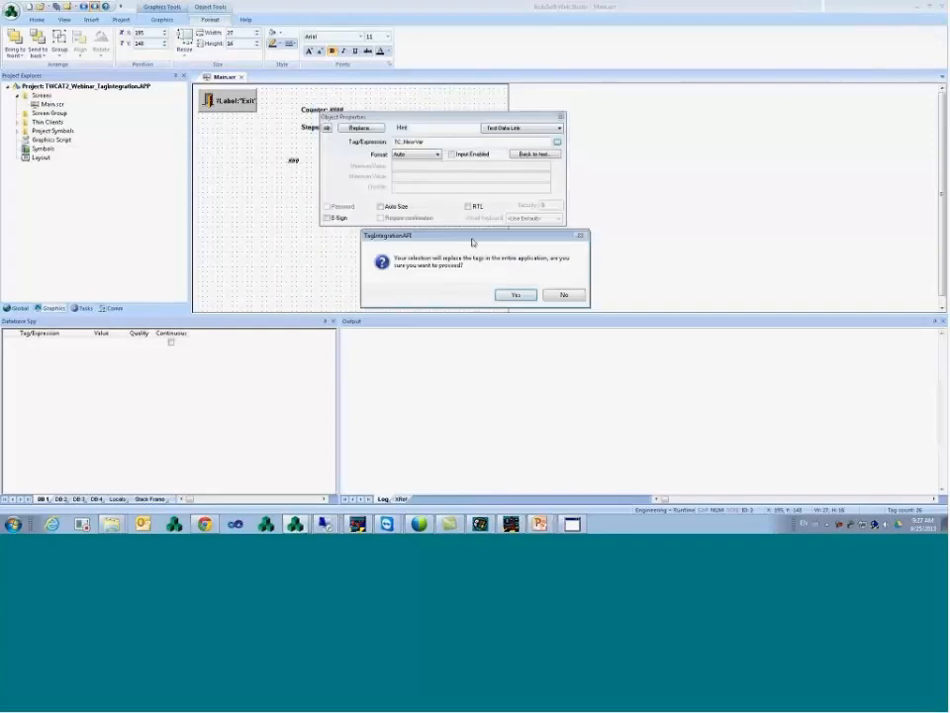
click(515, 295)
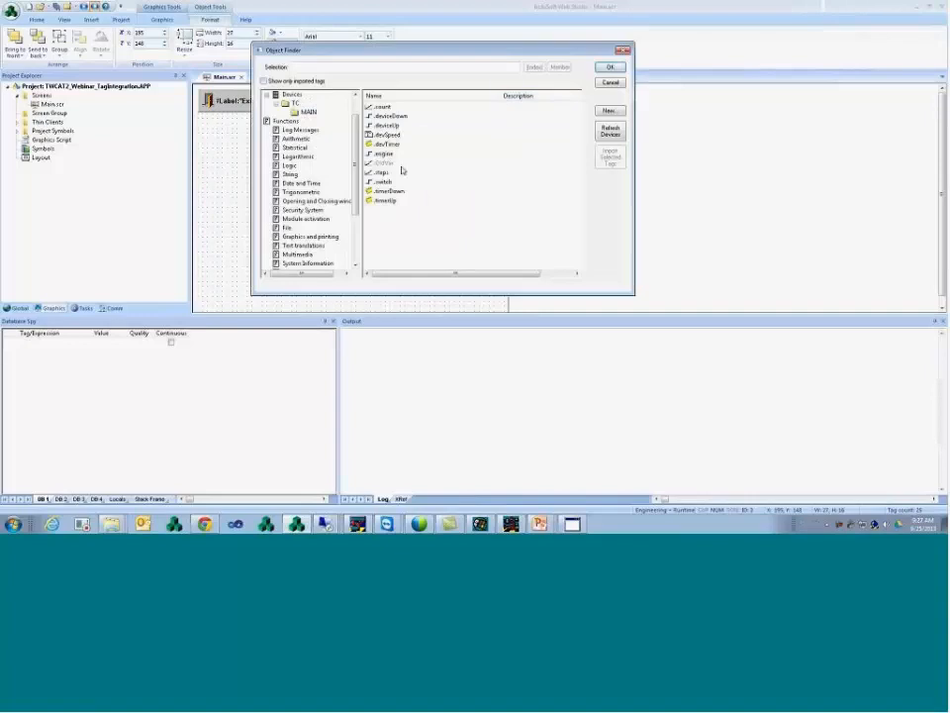
- Set TC.OldVar as the text object's tag and close its properties
click(387, 164)
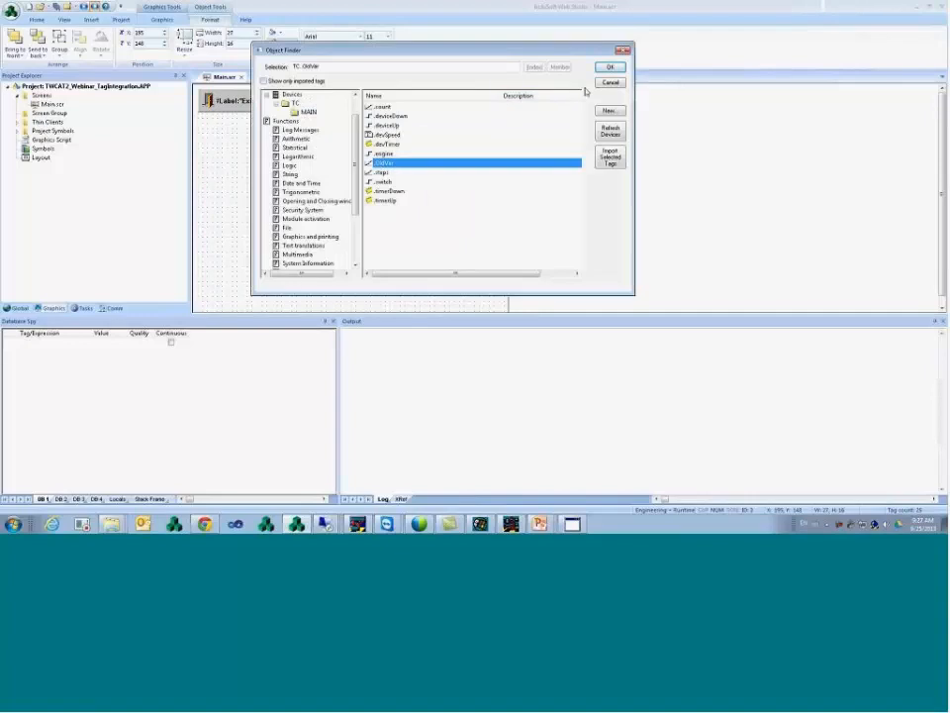
click(612, 67)
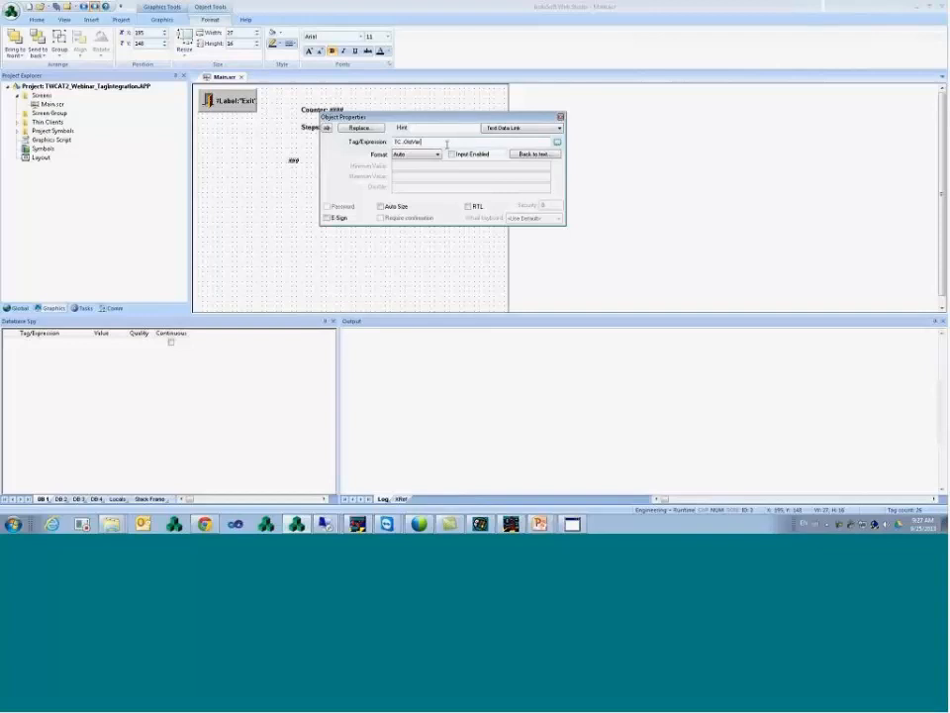
click(290, 195)
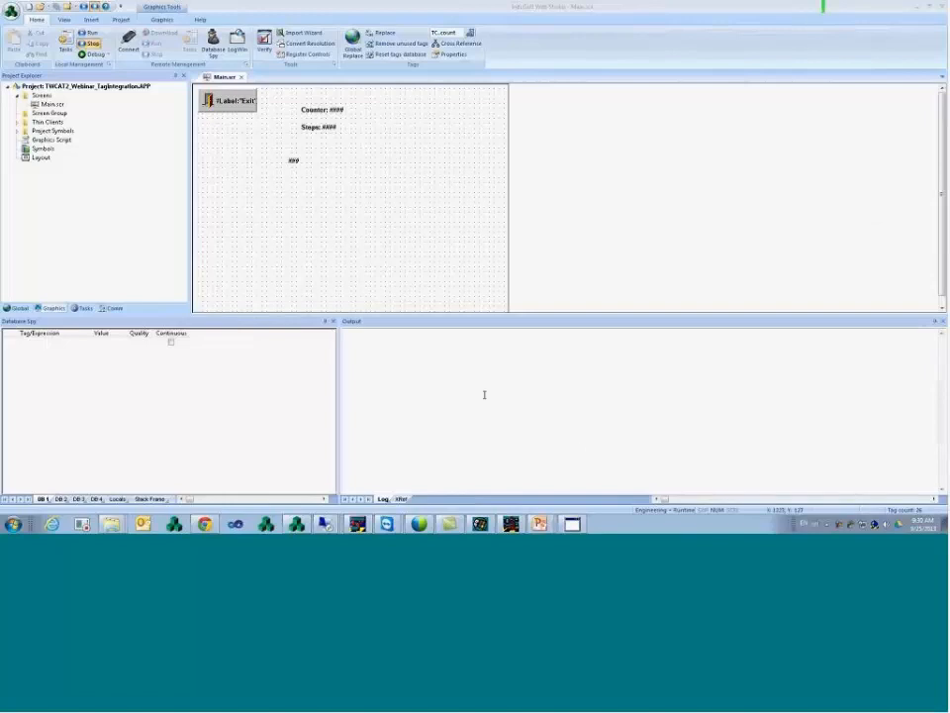
- Check TwinCAT PLC Control's version via Help > About
click(512, 525)
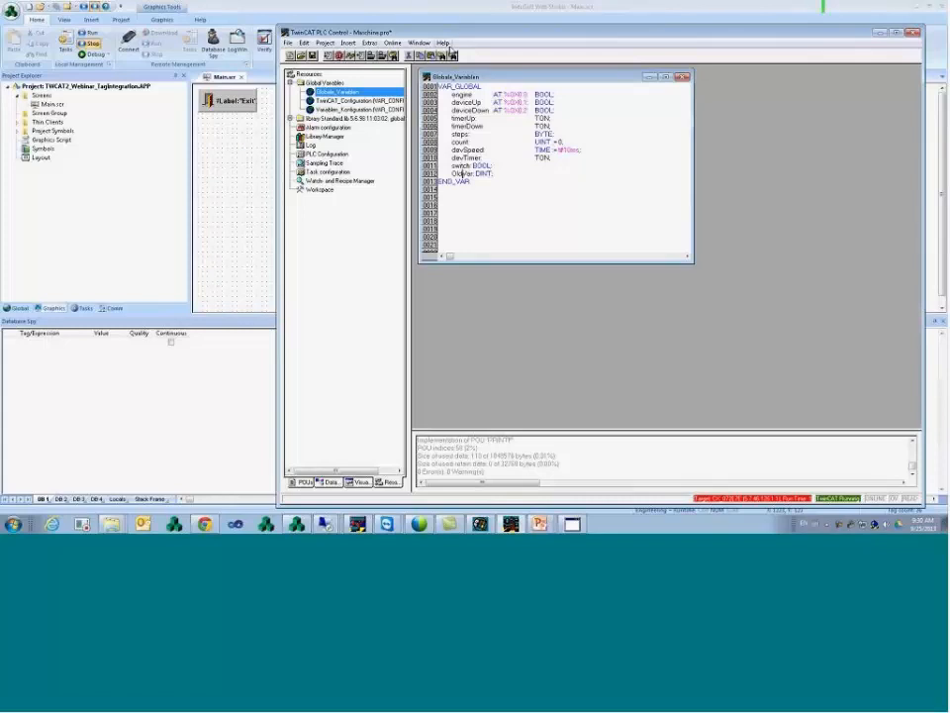
click(443, 43)
click(488, 80)
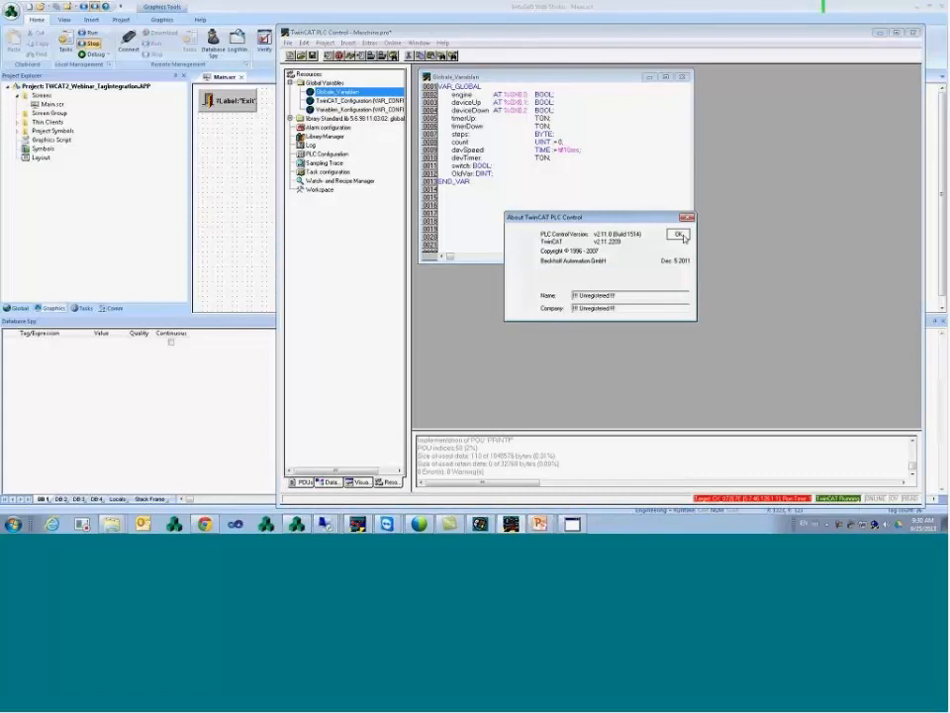
click(678, 235)
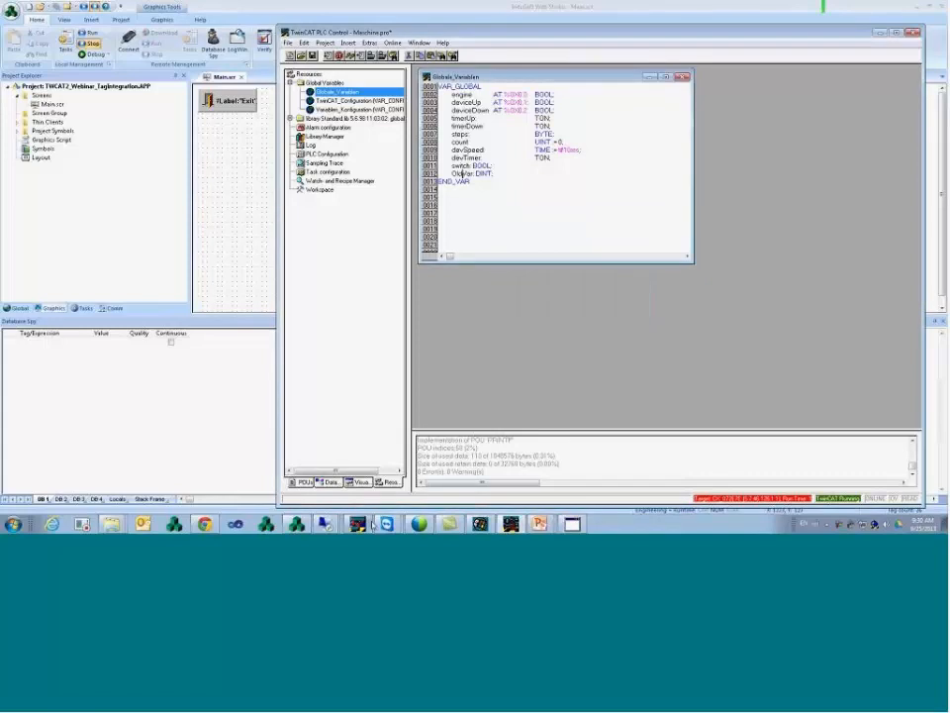
- Switch to the remote desktop session showing Maschine OPC UA.pro's MAIN SFC chart
click(326, 525)
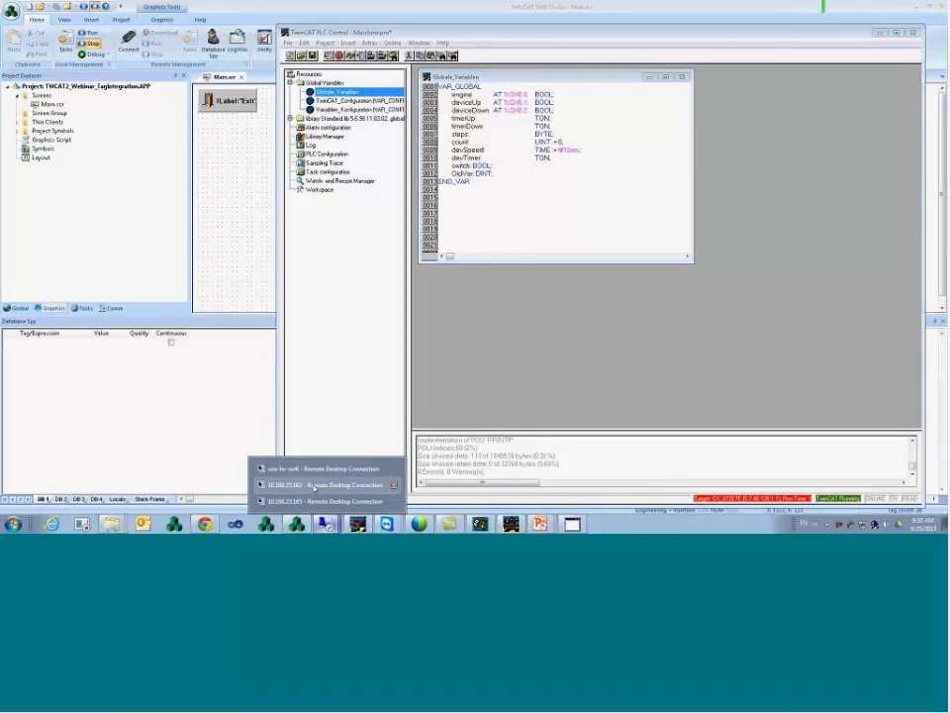
click(319, 501)
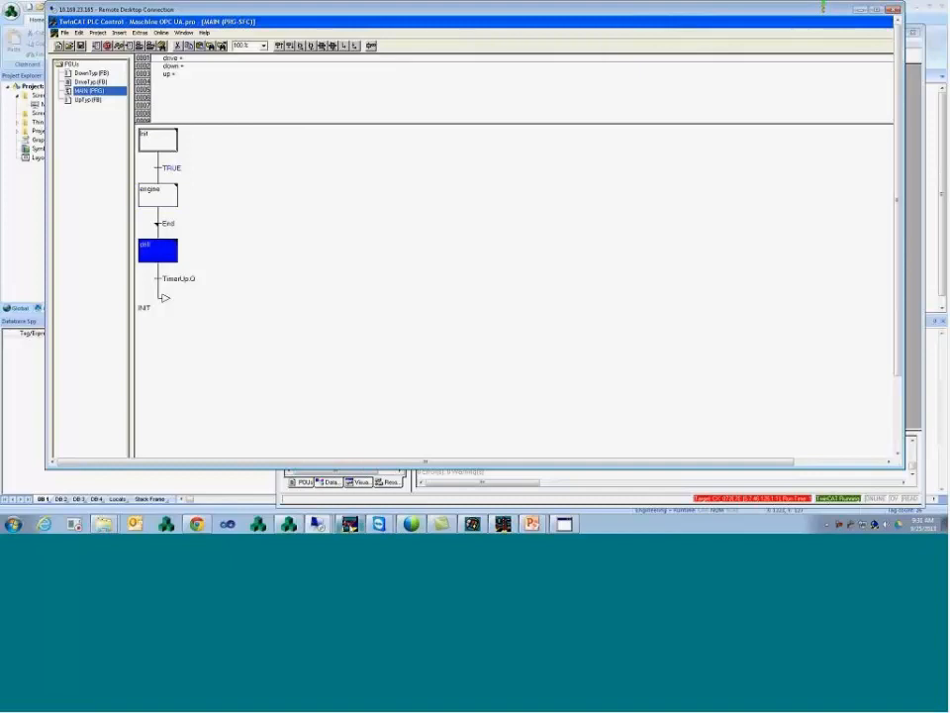
click(325, 525)
- Review the GVL and MAIN code in Visual Studio, then show InduSoft's Comm drivers
mouse_move(398, 527)
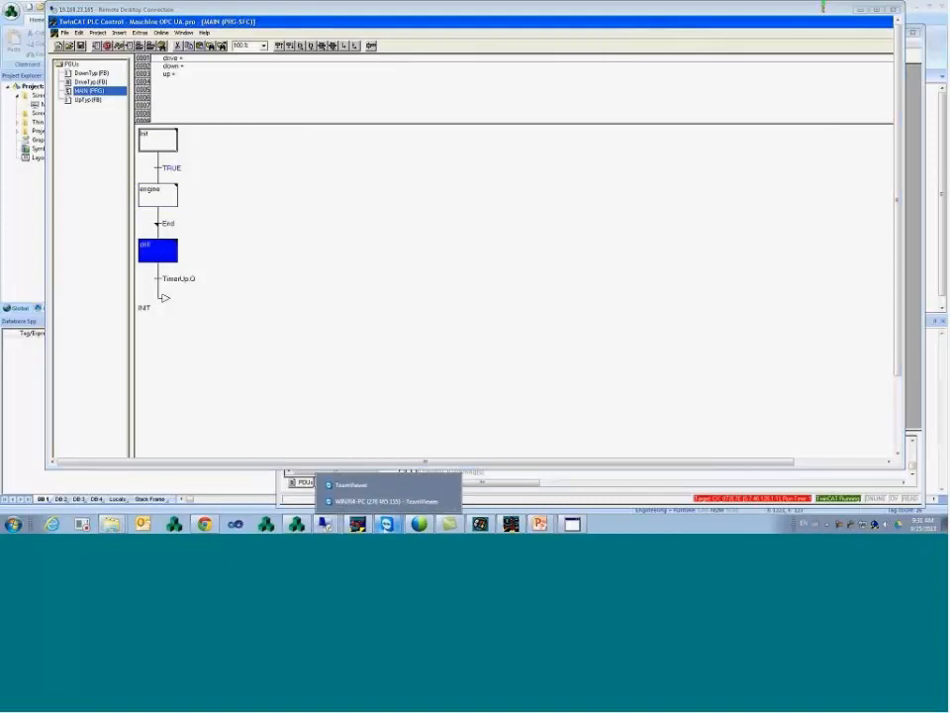
click(386, 501)
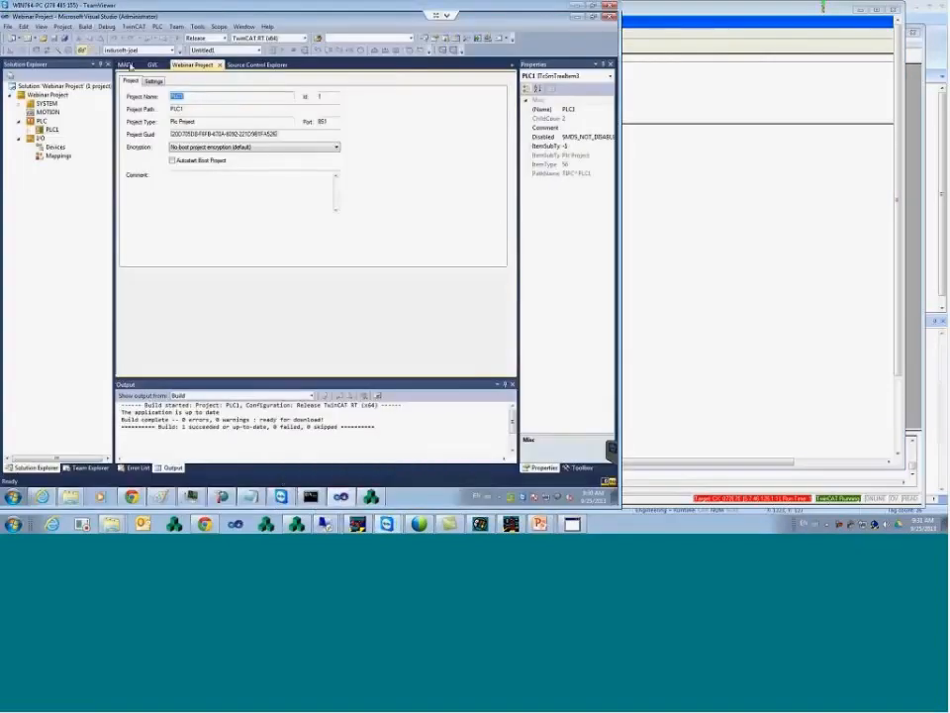
click(157, 65)
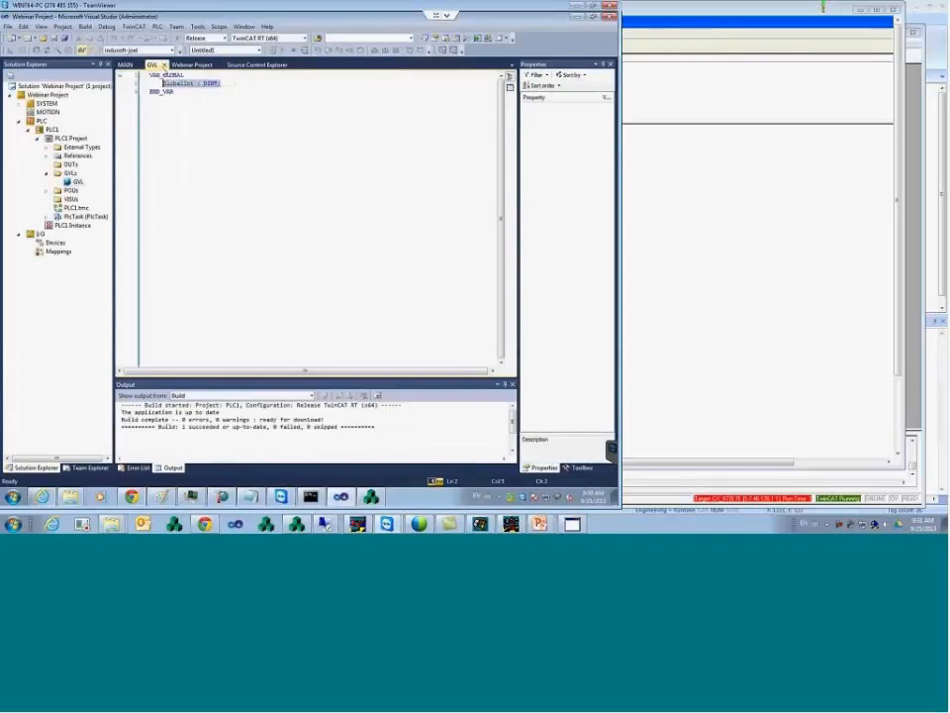
click(125, 65)
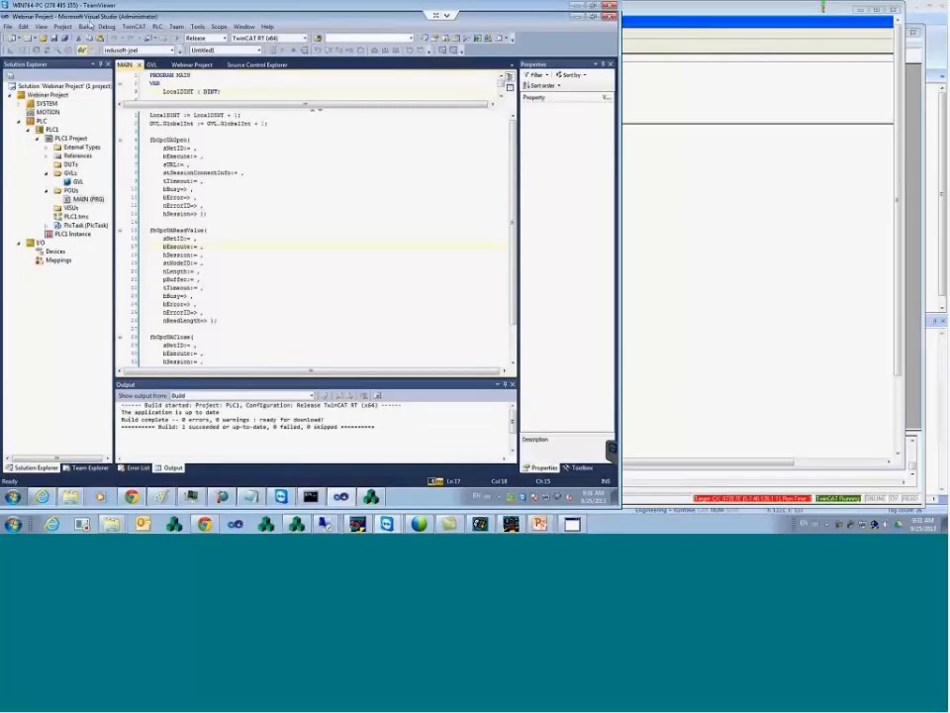
click(221, 134)
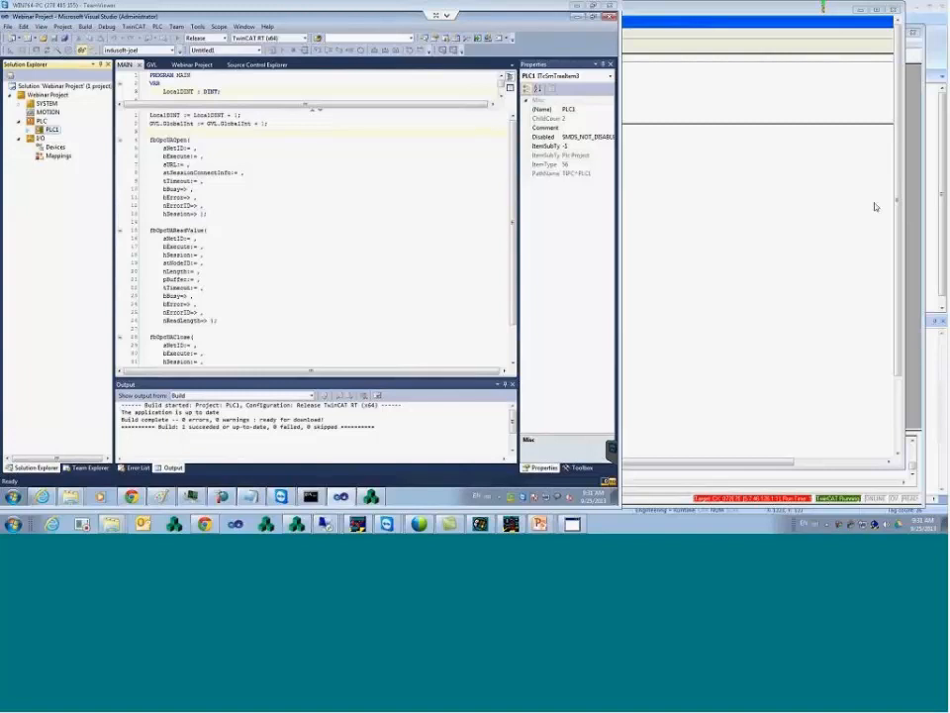
click(298, 527)
click(113, 308)
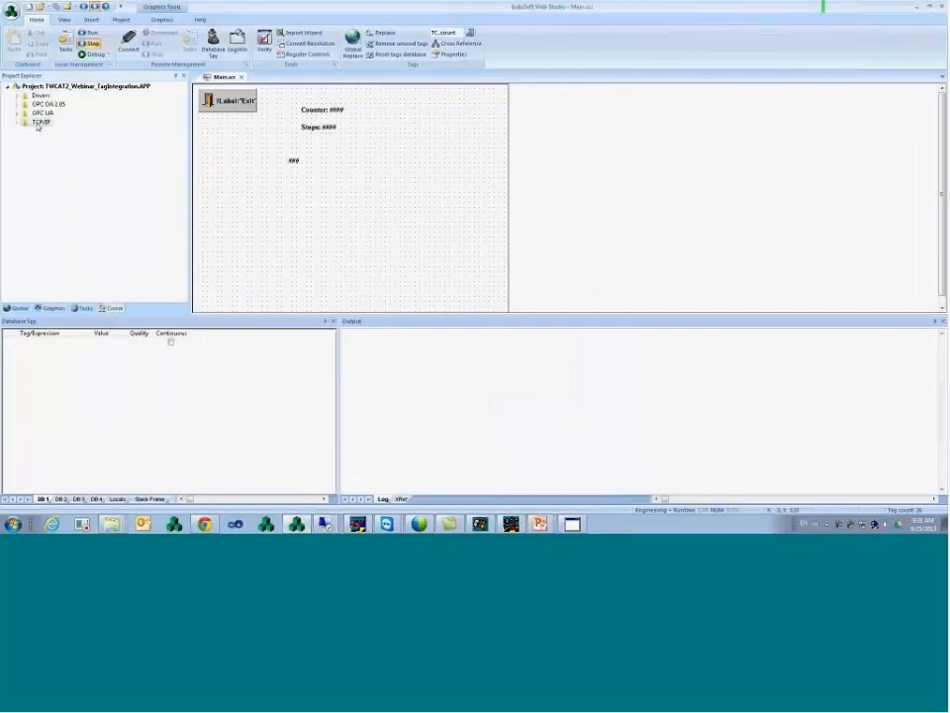
- Open the TCPC1001.TCP client worksheet and inspect its Tag Name, Remote Tag and Server IP fields
double_click(40, 123)
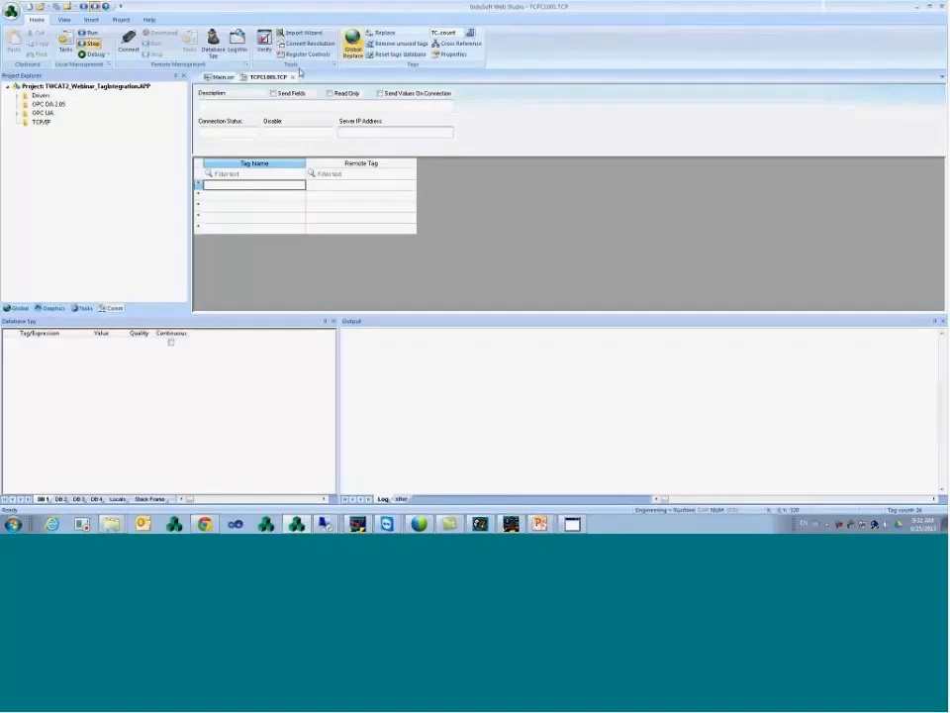
click(261, 162)
click(345, 163)
click(351, 186)
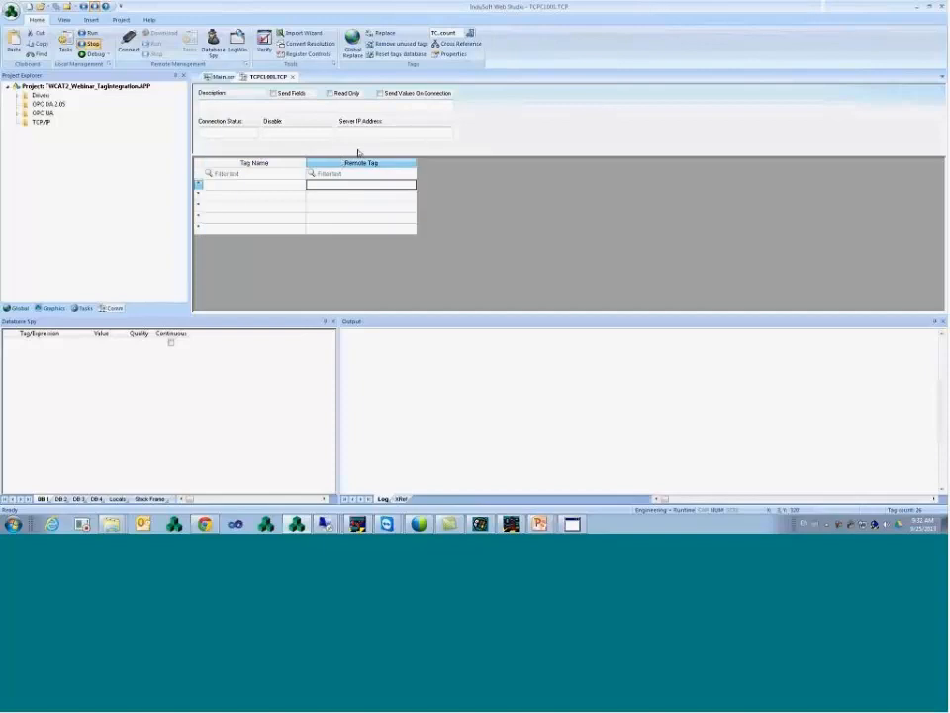
click(369, 133)
click(295, 186)
click(325, 188)
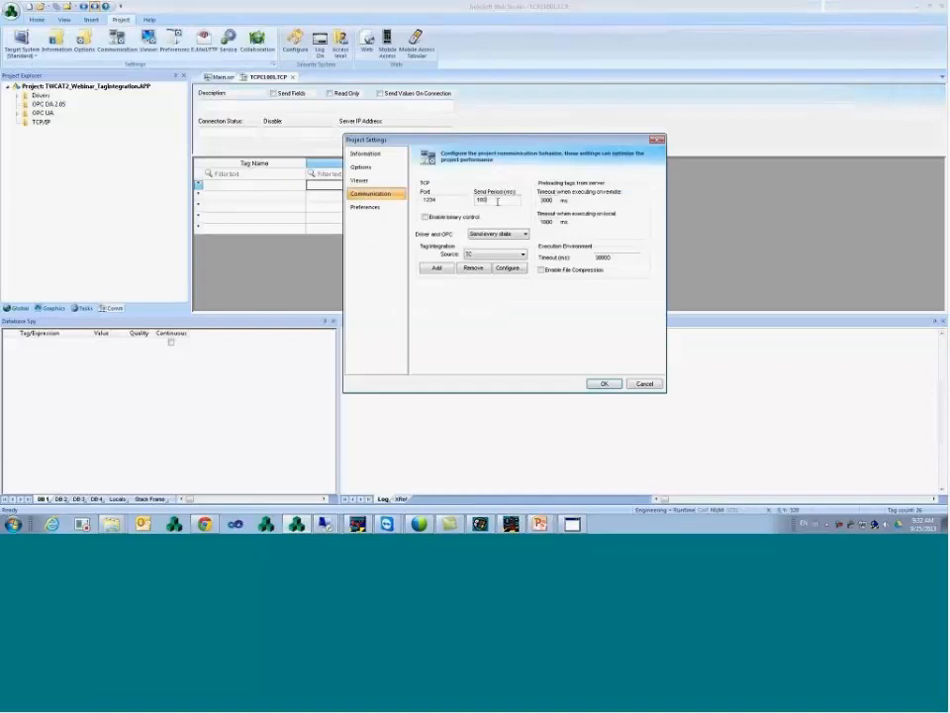
- Enter 0 in the Send Period field, then cancel Project Settings without saving
text(0)
click(644, 384)
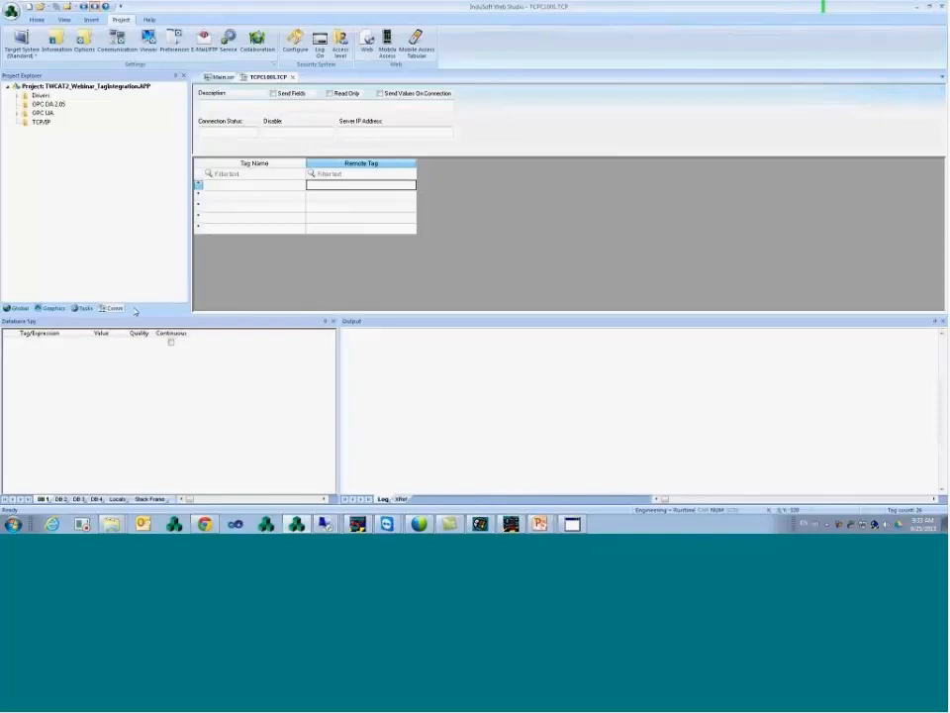
- Open the TwinCAT2_3_Driver.APP recent project
click(16, 96)
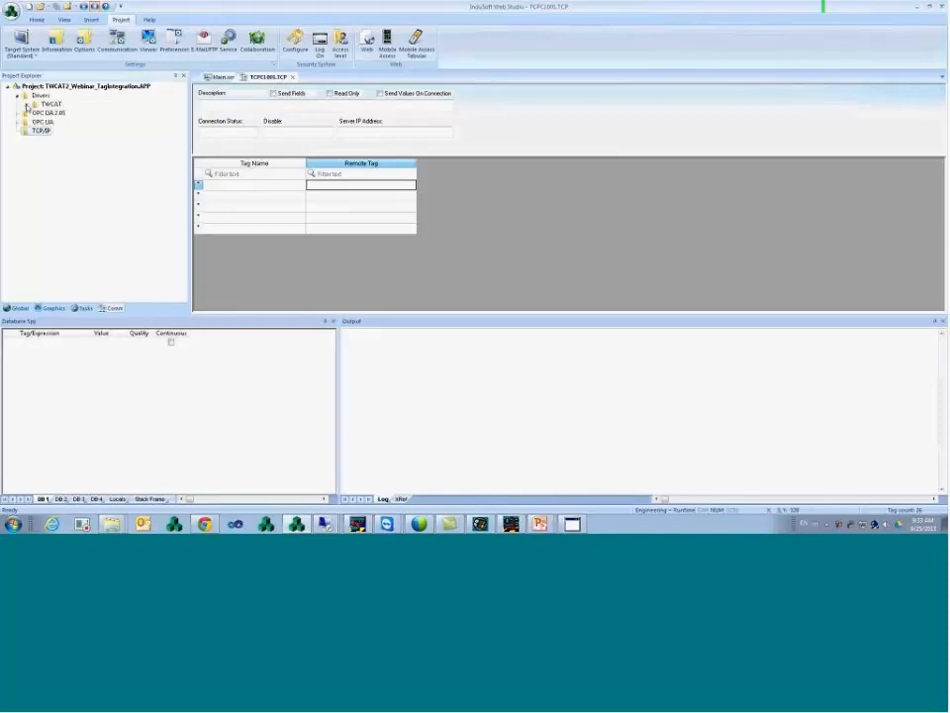
click(23, 104)
click(10, 11)
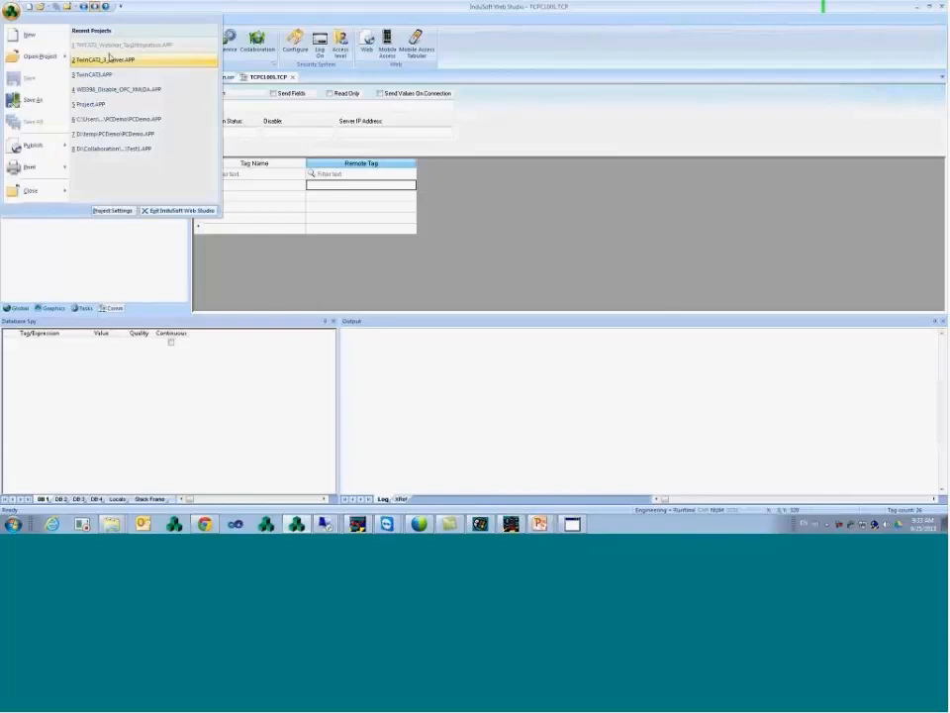
click(104, 59)
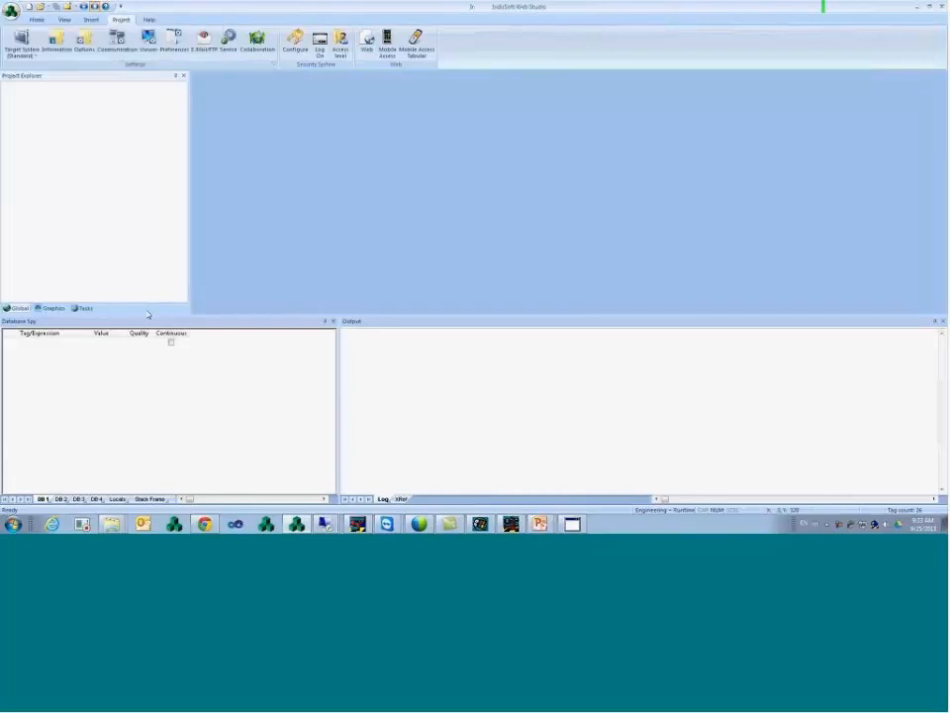
- Inspect the TWCAT 1: TwinCAT2 driver sheet, then reopen TWCAT2_Webinar_TagIntegration.APP
click(114, 308)
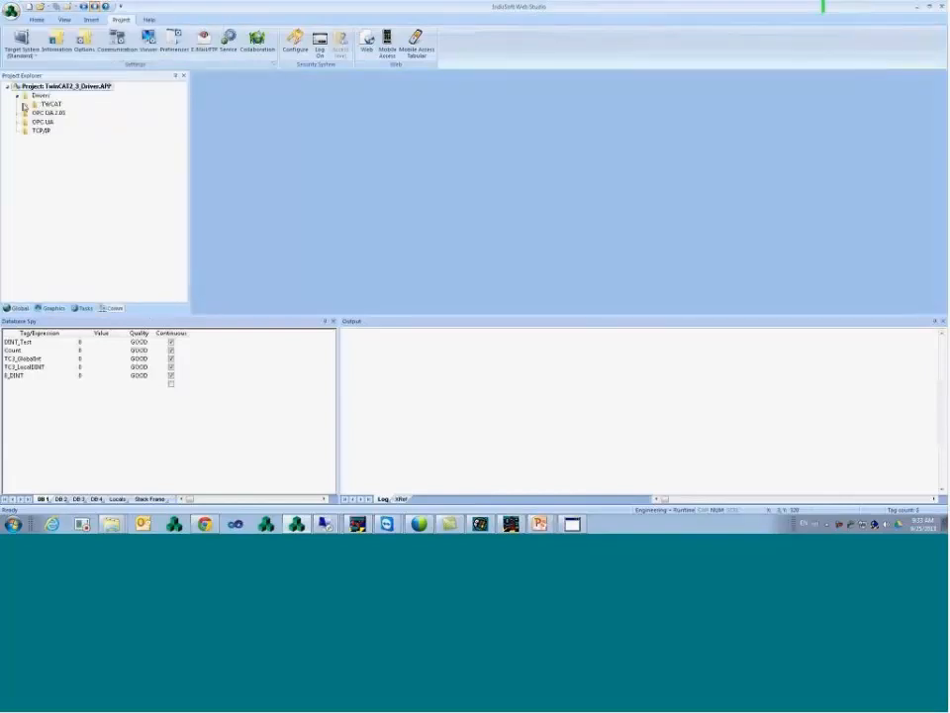
click(23, 105)
double_click(65, 121)
click(300, 137)
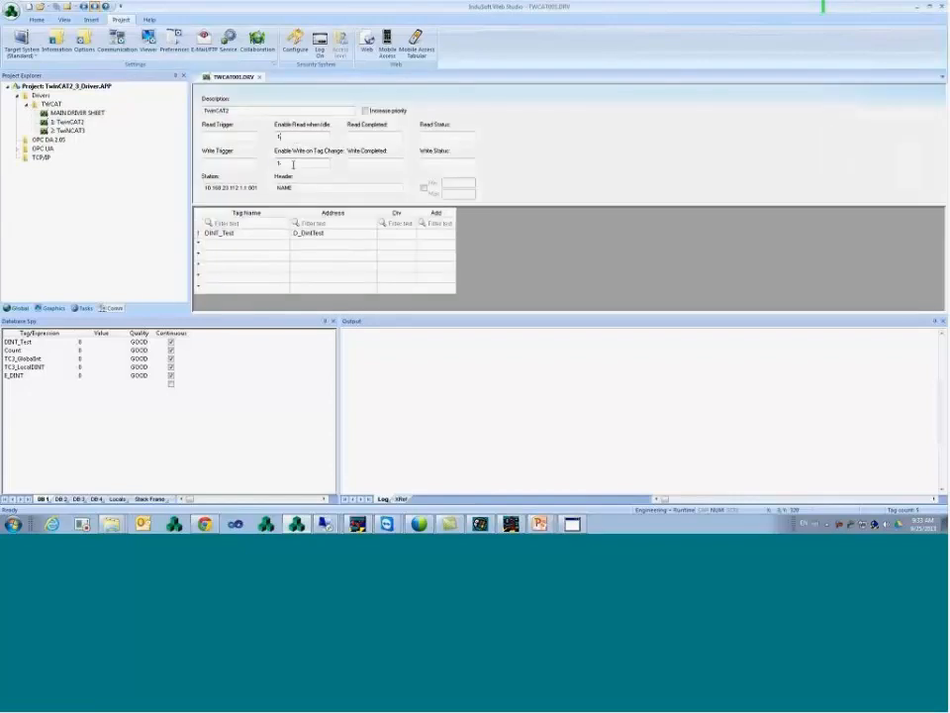
click(301, 232)
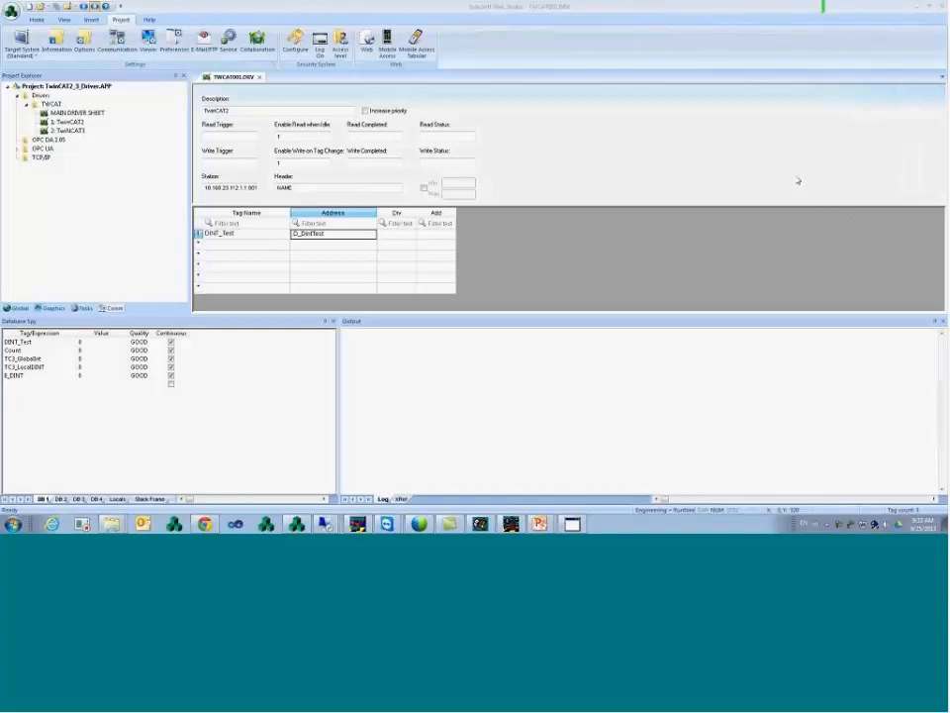
click(12, 15)
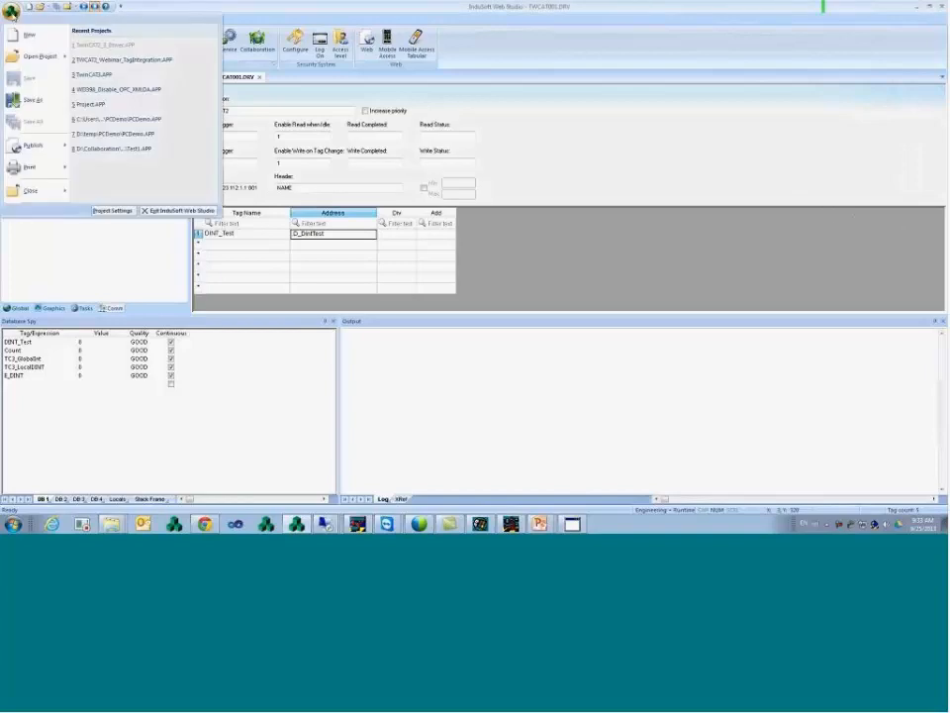
click(111, 62)
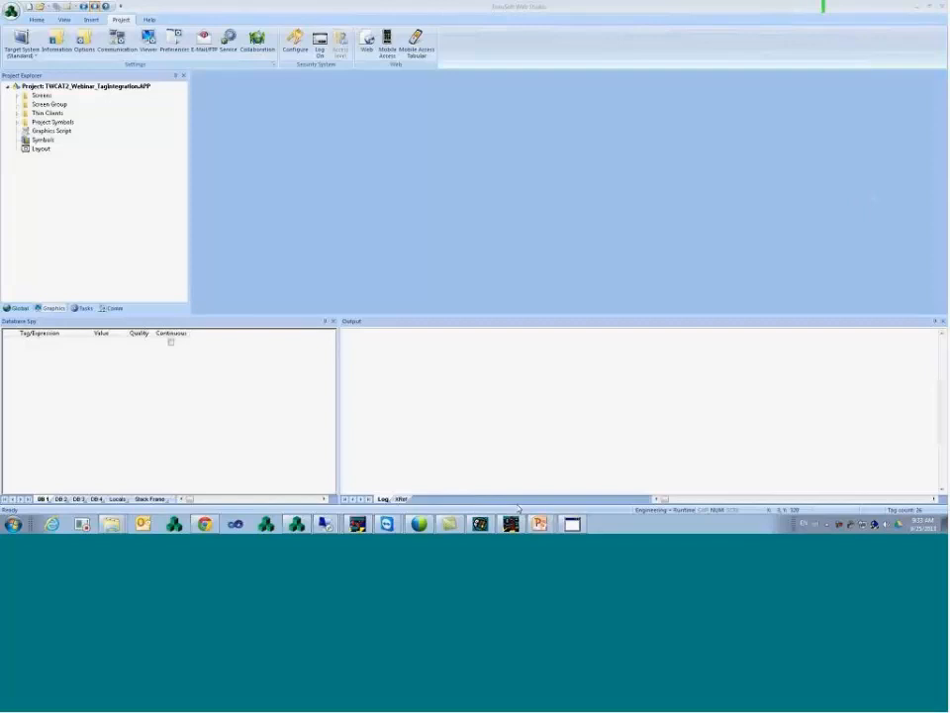
- In TwinCAT PLC Control, add a new data type named MyType under Data types
click(512, 525)
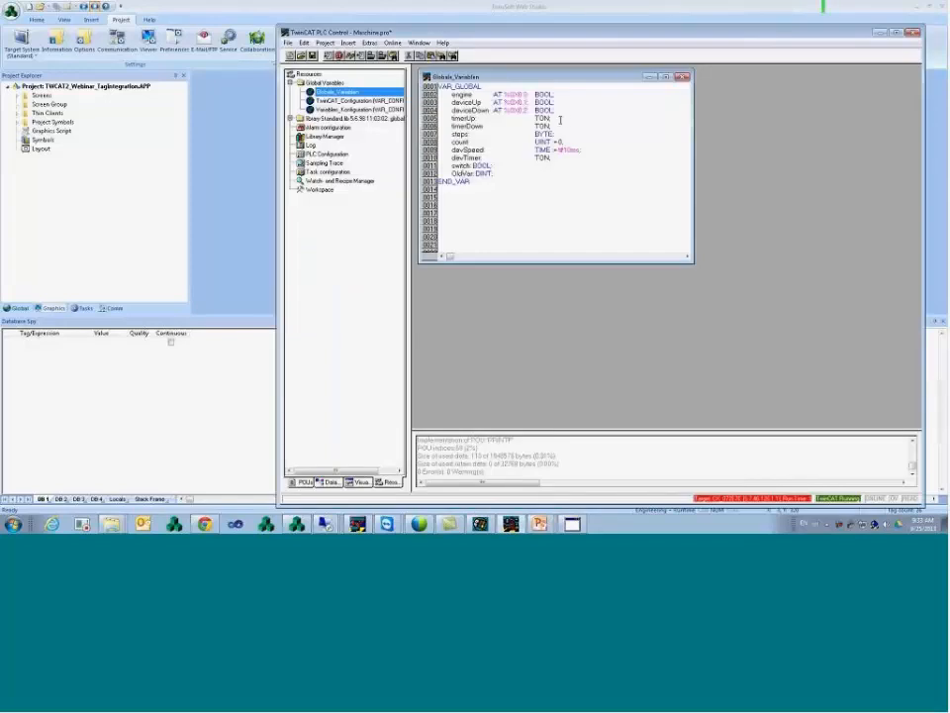
drag(509, 120, 437, 118)
drag(568, 119, 456, 118)
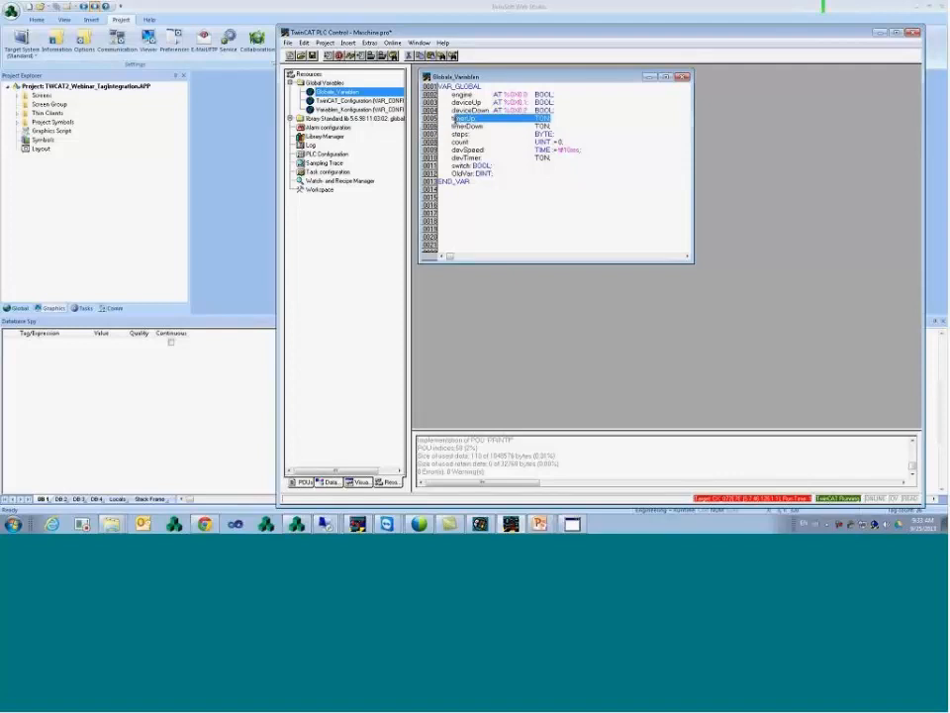
click(557, 119)
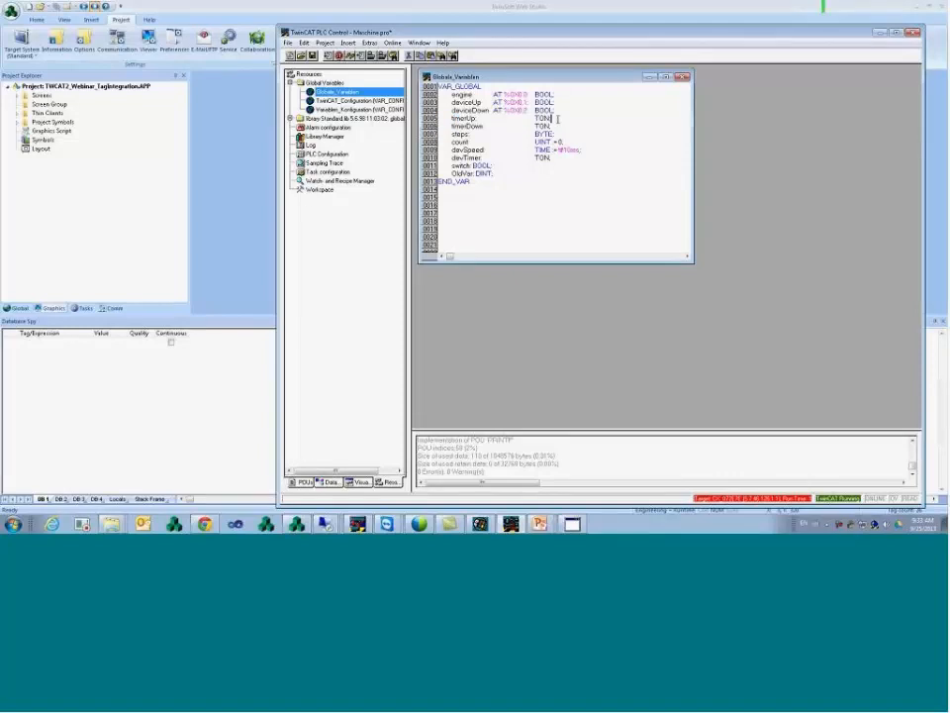
click(329, 483)
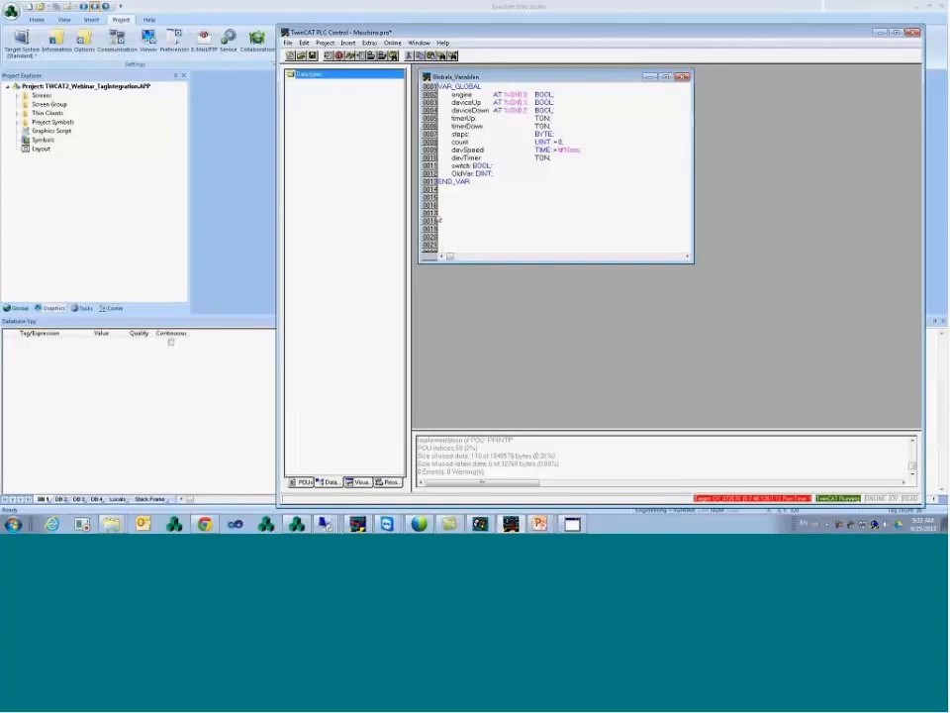
right_click(323, 78)
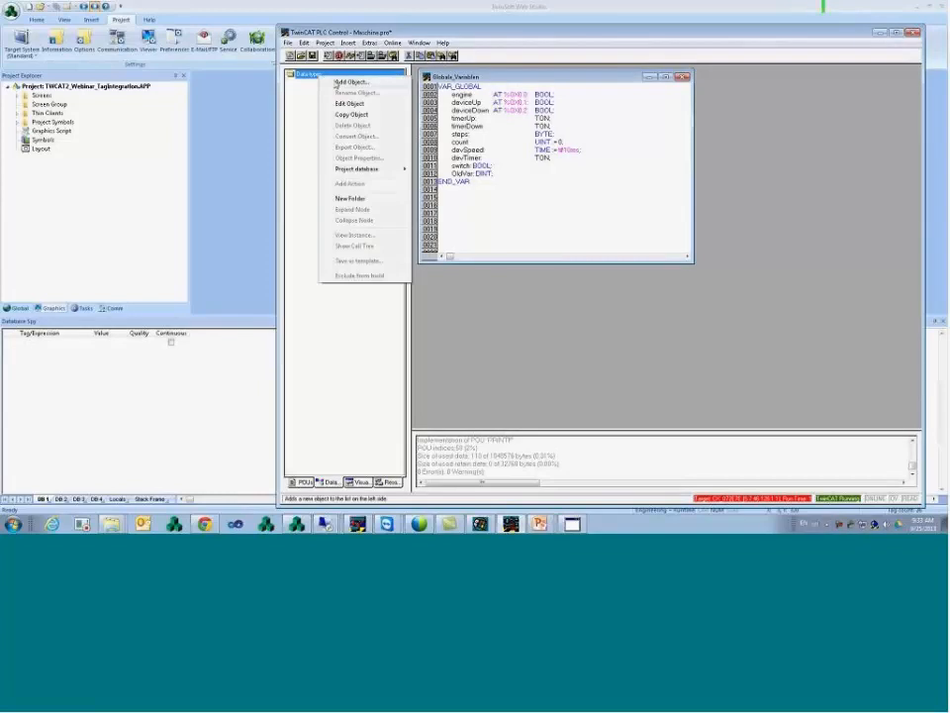
click(349, 82)
text(MyType)
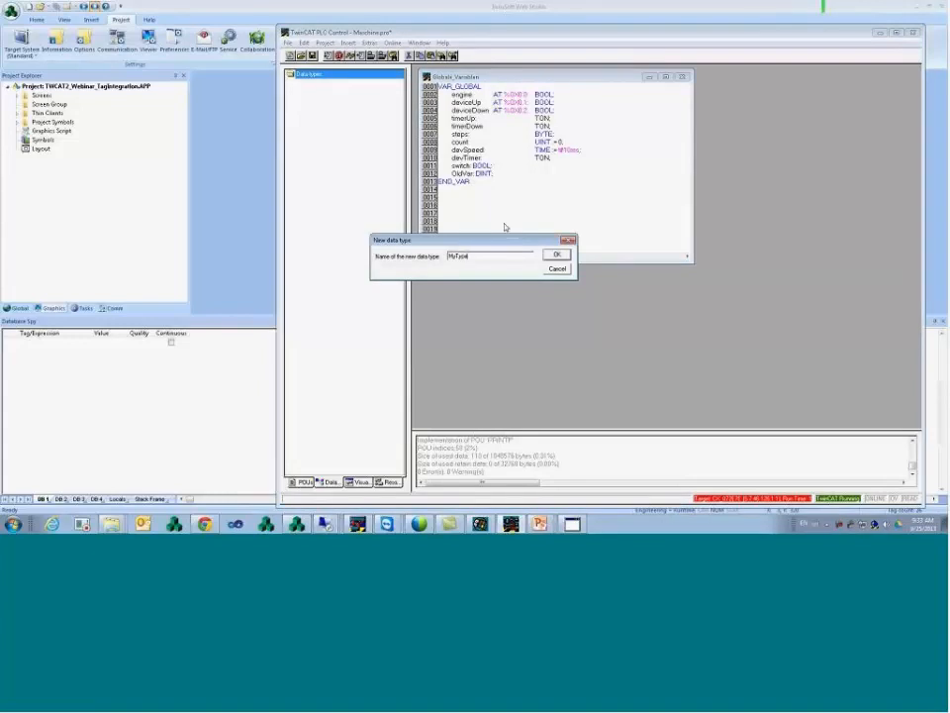
key(Return)
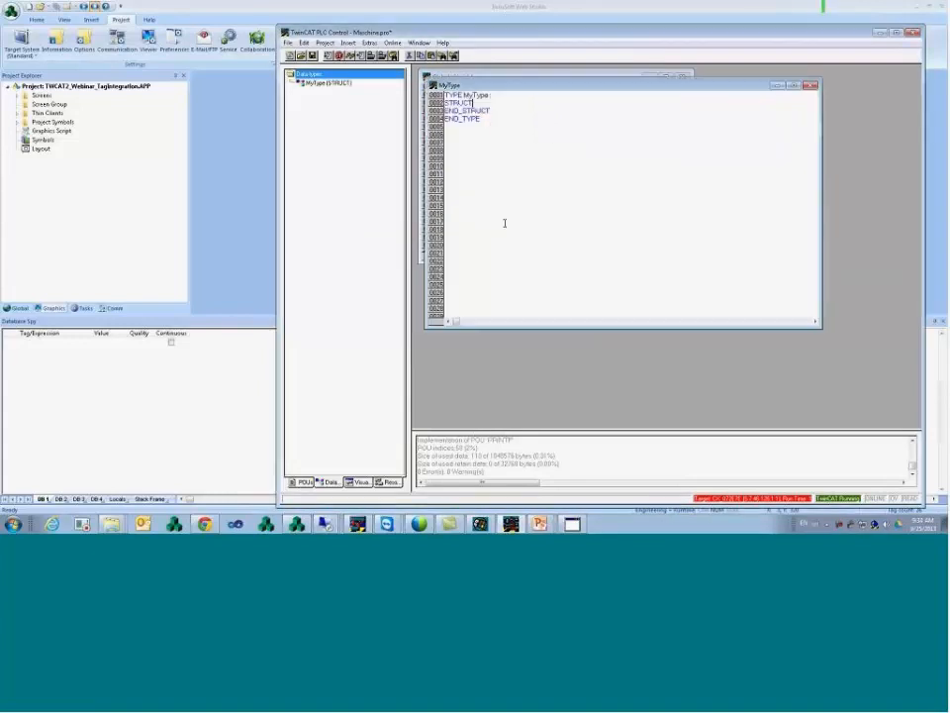
- Declare struct members M1 : DINT, M2 : INT and M3 : BOOL in MyType
key(Return)
text(M1)
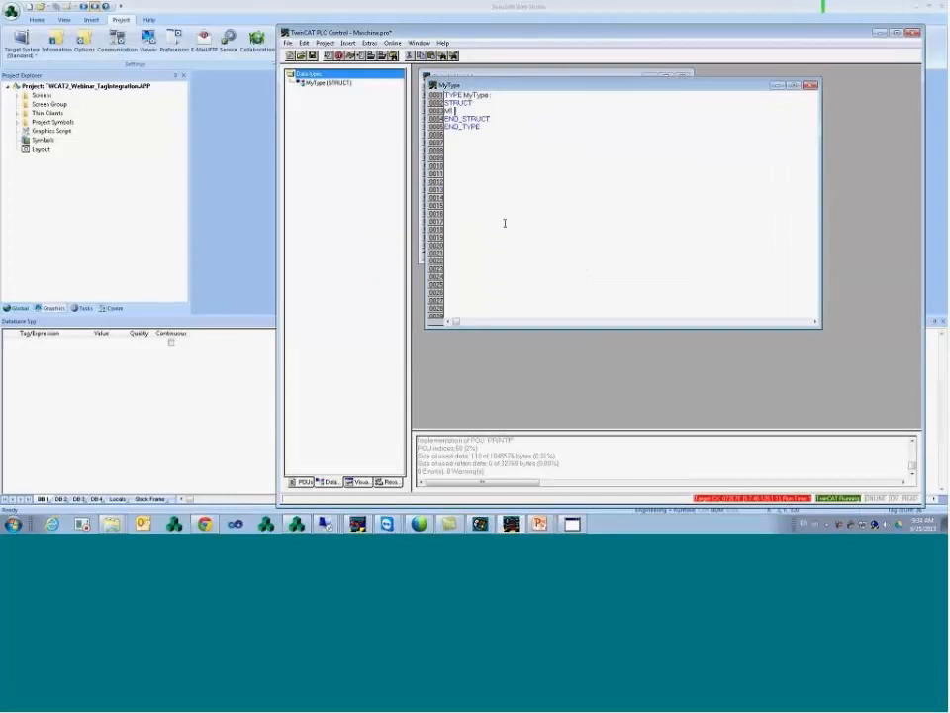
text( : DINT;)
key(Return)
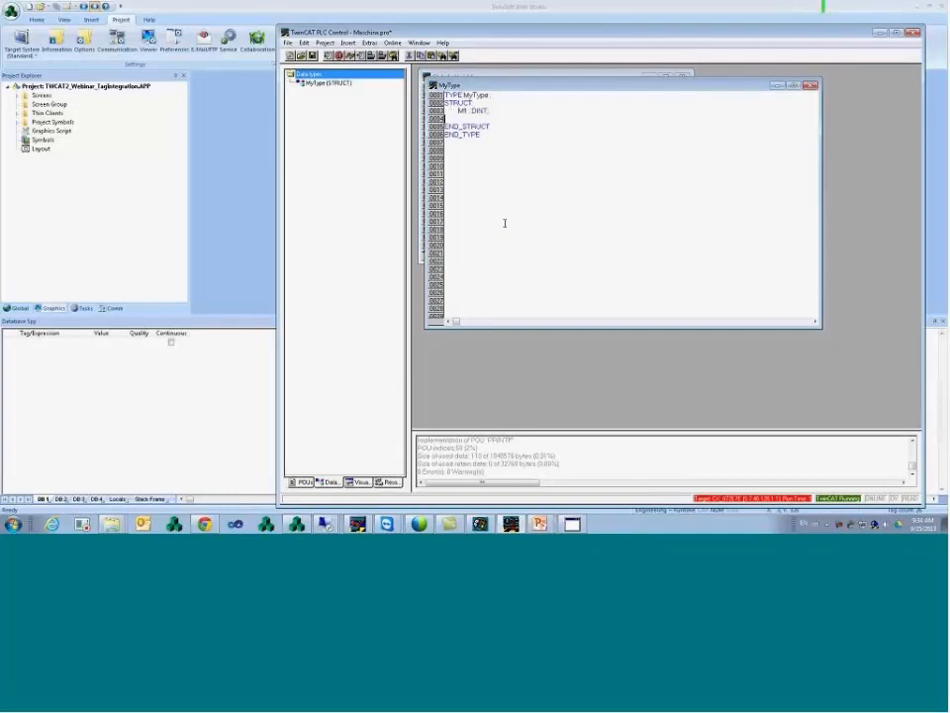
text(M2 : INT;)
key(Return)
text(M3 : BOOL;)
key(Down)
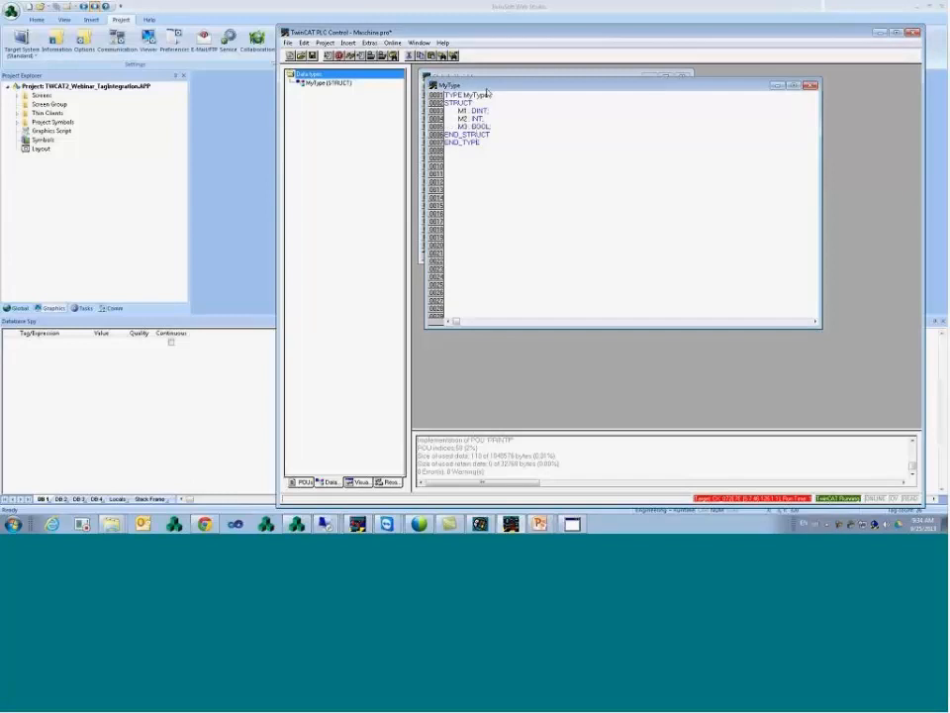
- Add the M4 TON member and close the MyType editor, returning to the global variables
mouse_move(473, 87)
mouse_down()
mouse_move(406, 86)
mouse_move(483, 89)
mouse_up()
click(301, 57)
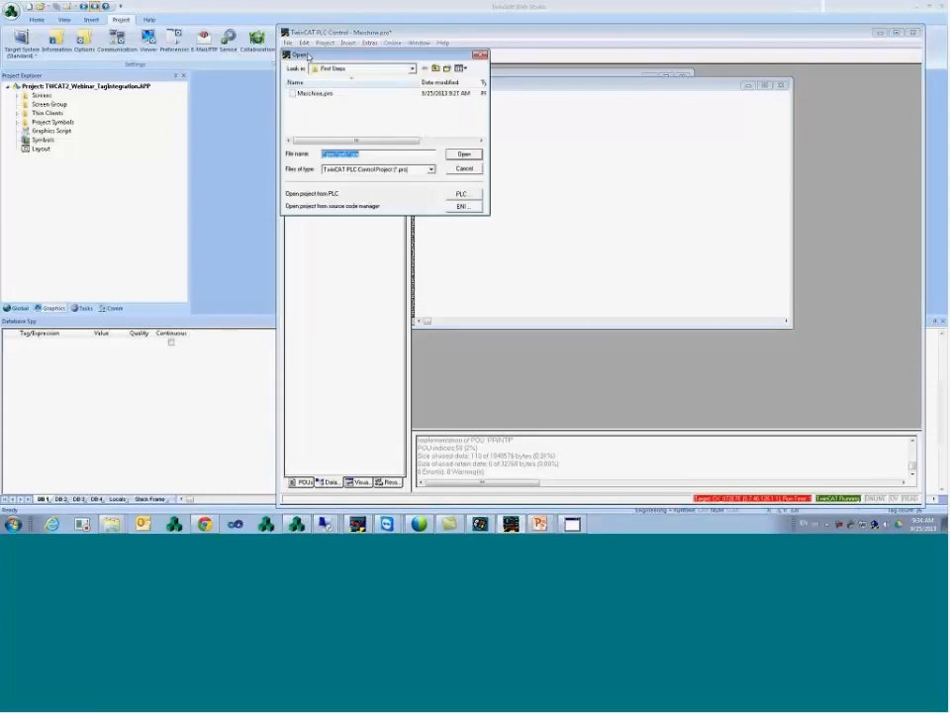
click(469, 173)
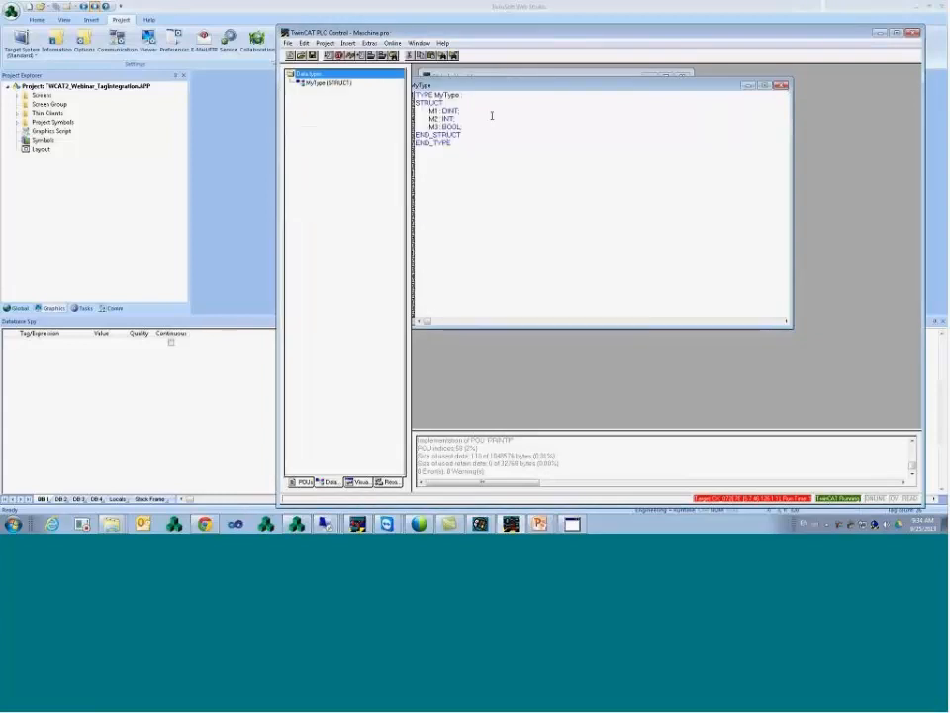
key(Return)
text(M4)
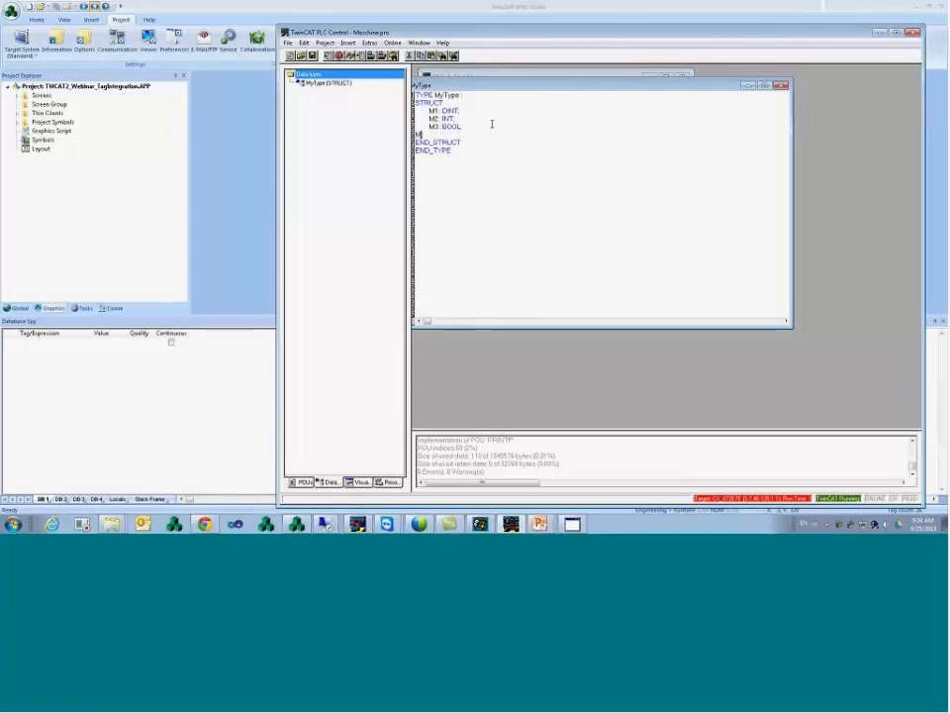
text( TON;)
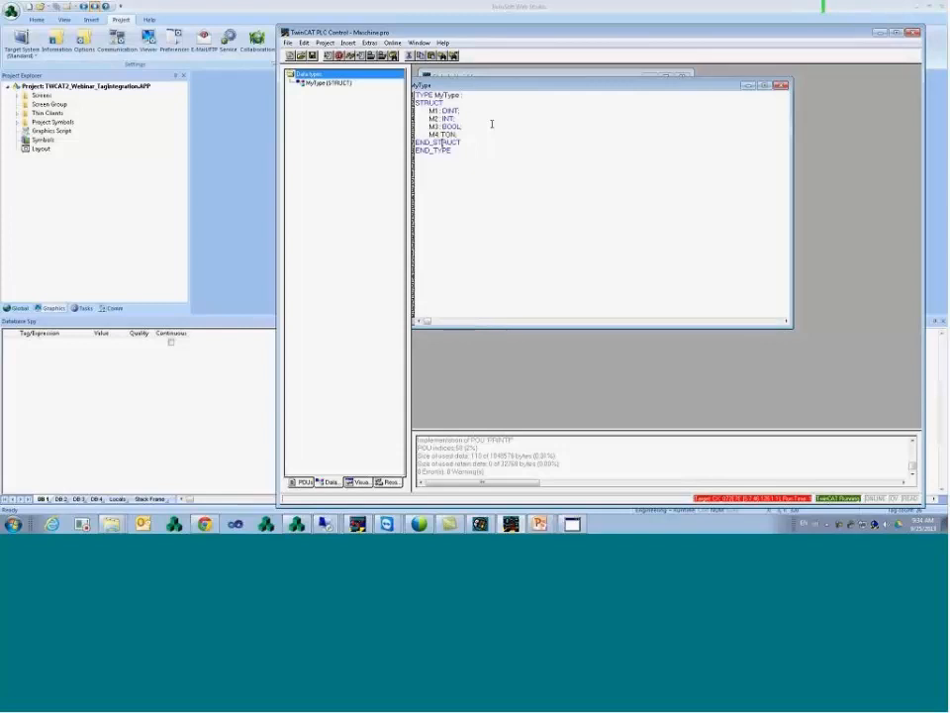
click(782, 86)
click(529, 176)
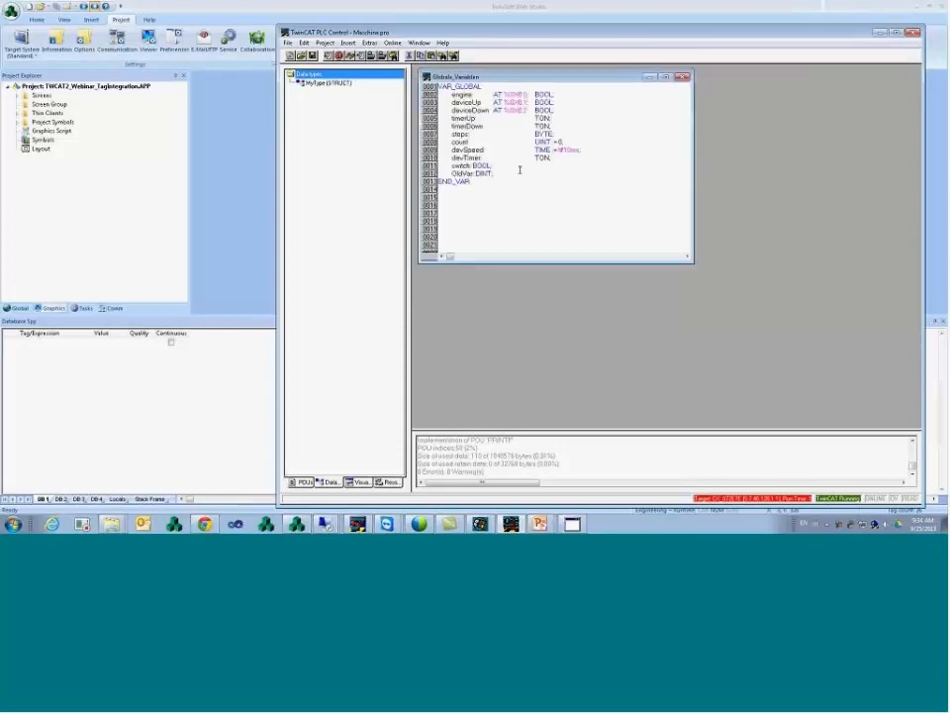
- Declare the global MyStructTest : MyType before END_VAR and run Project > Rebuild all
key(Return)
text(MyStructTost : MyType;)
key(Down)
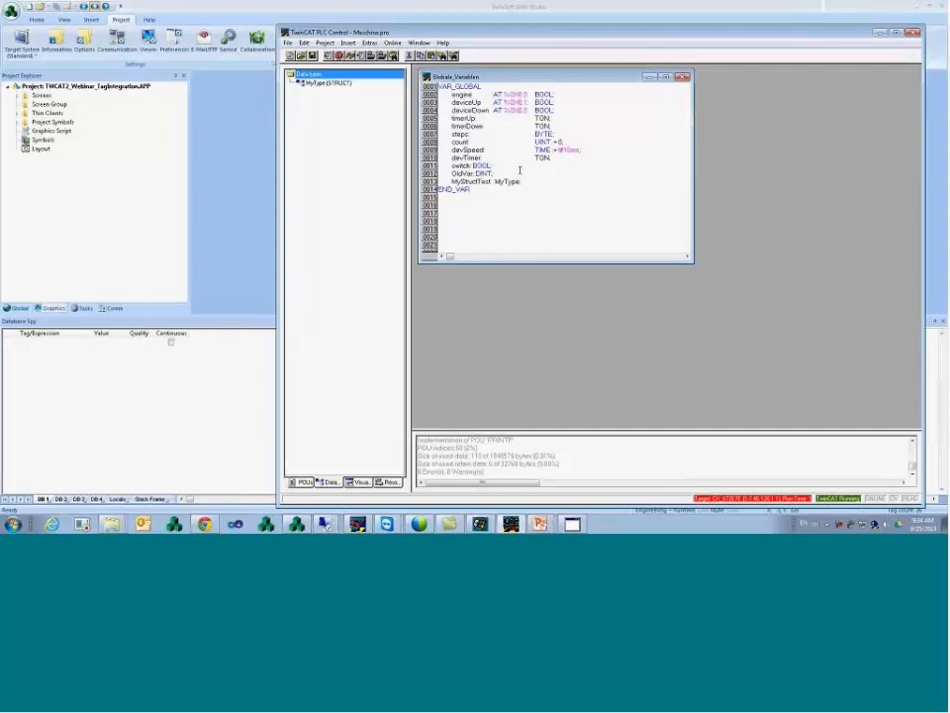
click(325, 43)
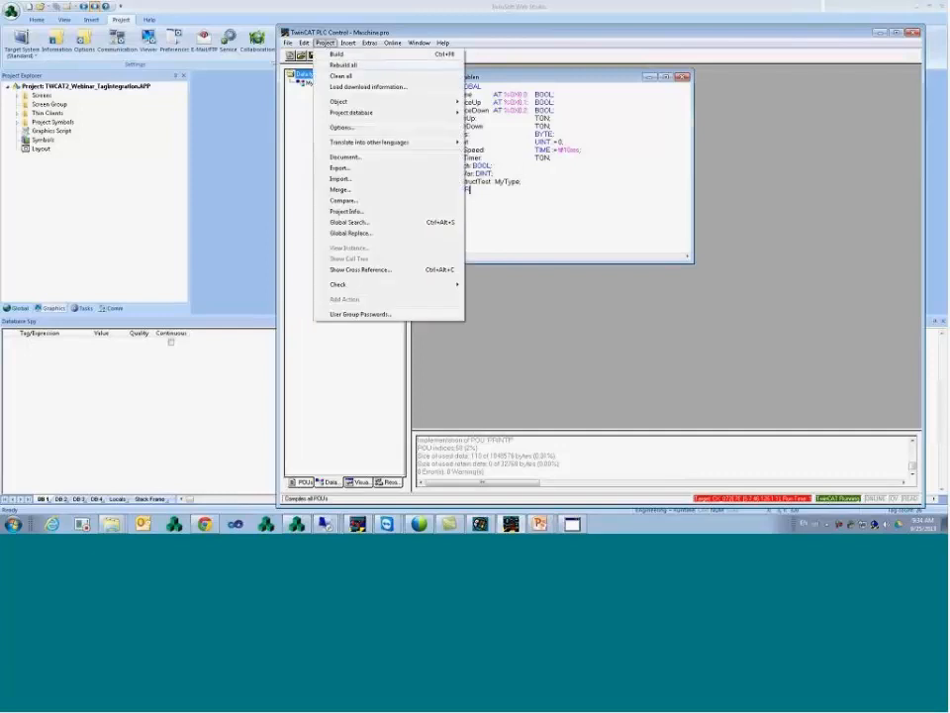
click(343, 66)
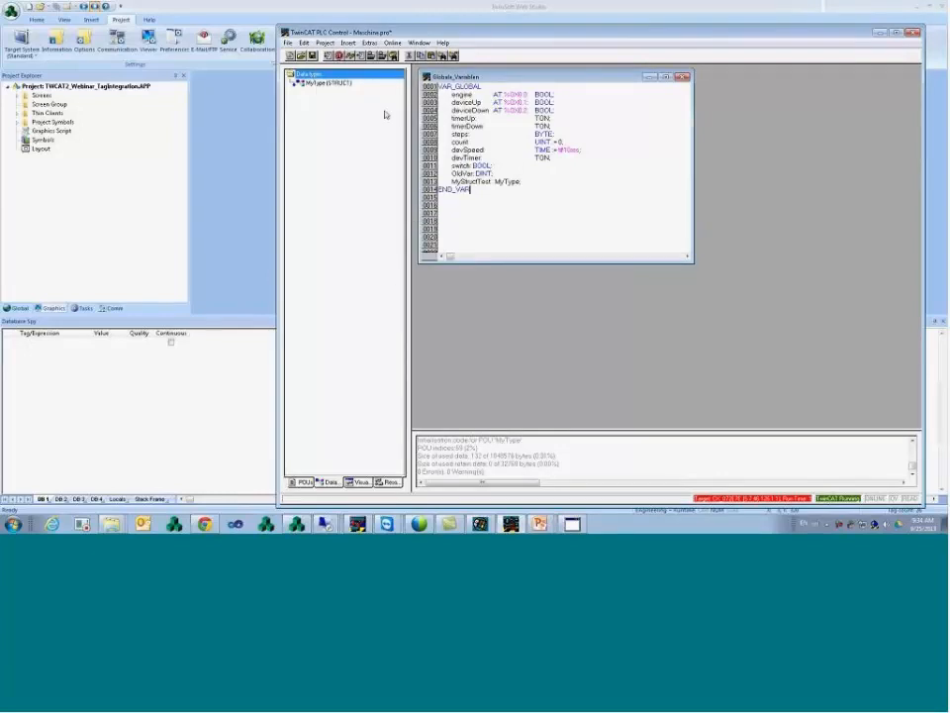
double_click(43, 95)
- On Main.scr, refresh the device tags and bind the ### text to TC.MyStructTest.M1
double_click(52, 104)
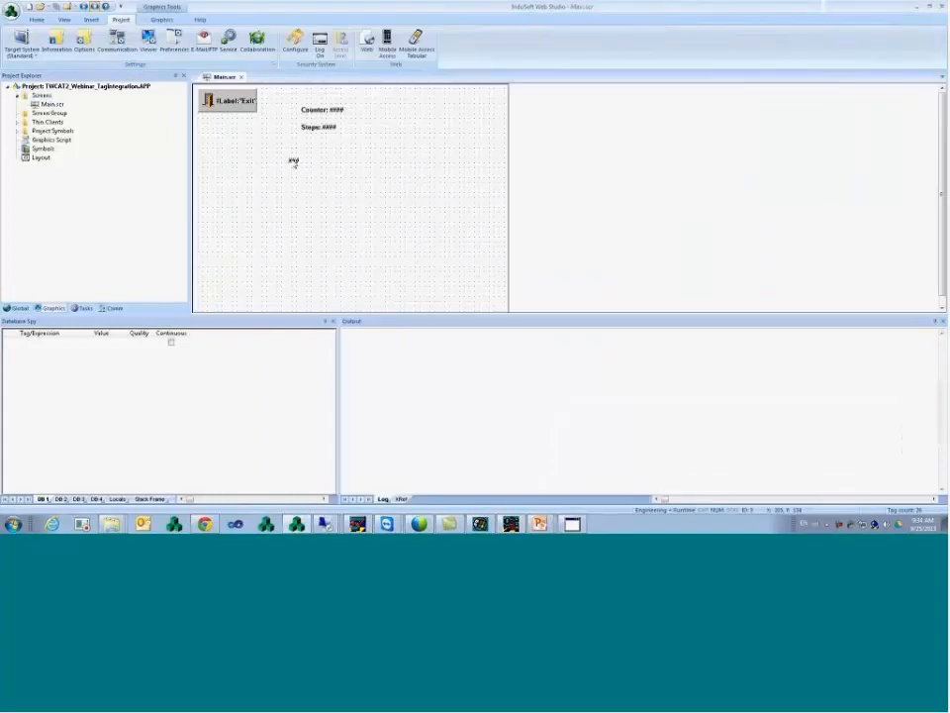
click(294, 161)
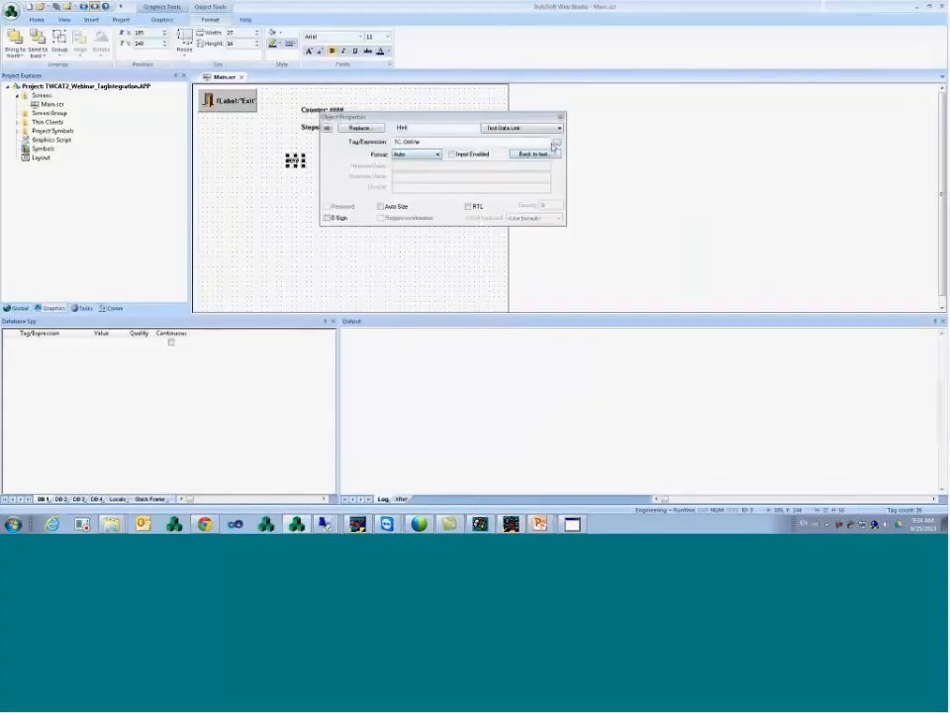
click(559, 145)
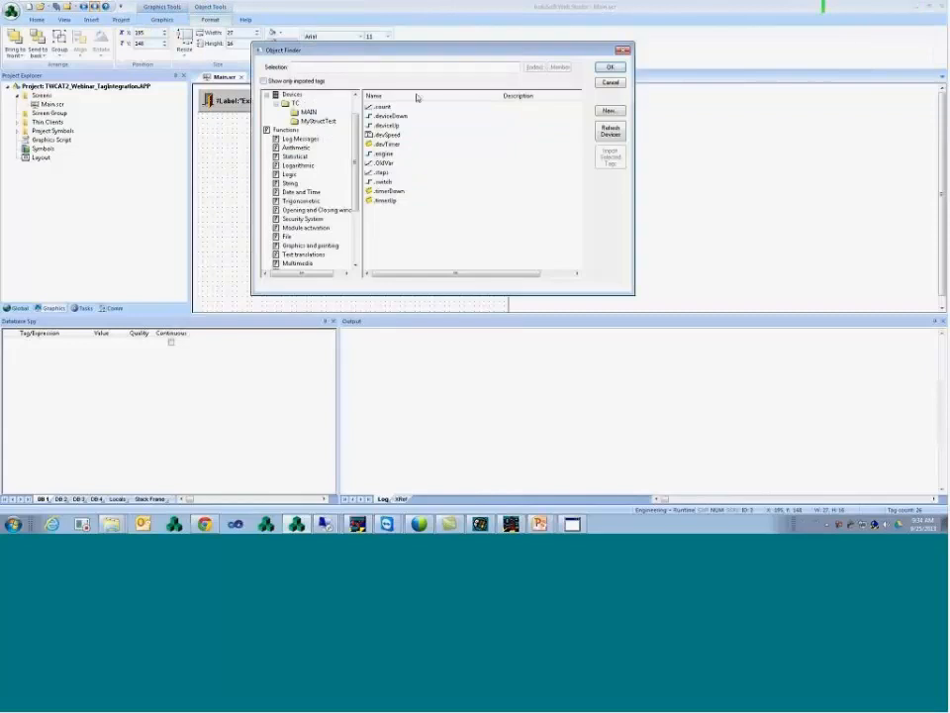
click(616, 137)
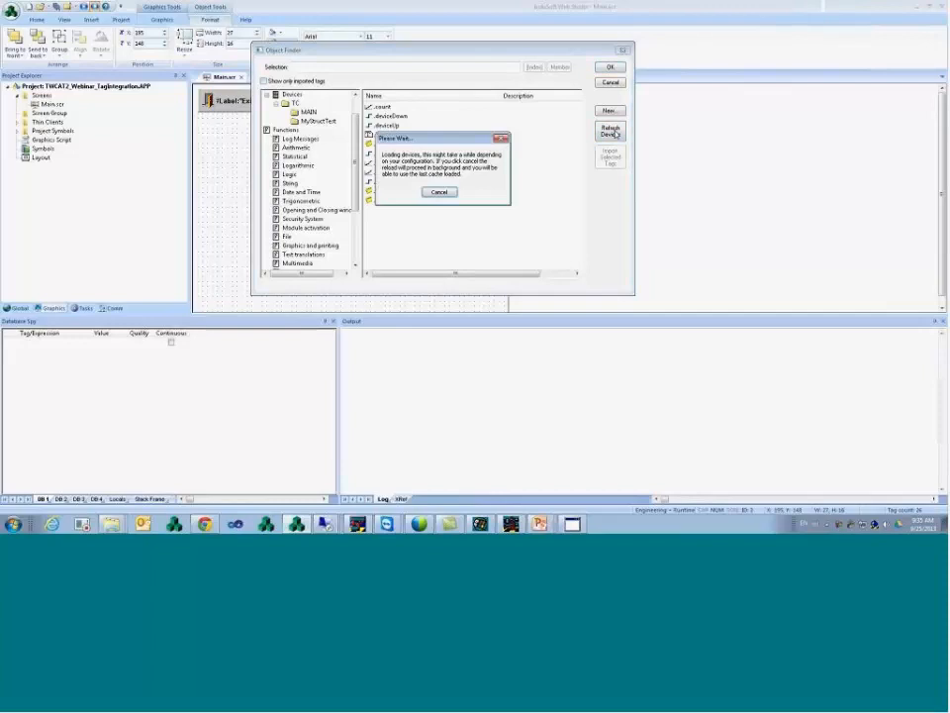
key(Return)
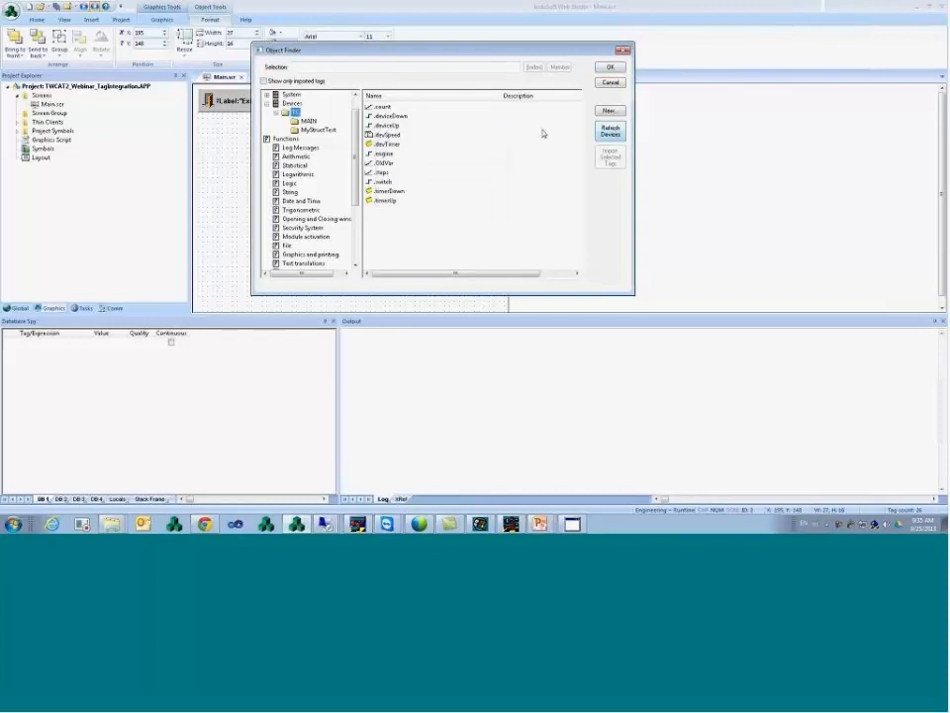
click(307, 129)
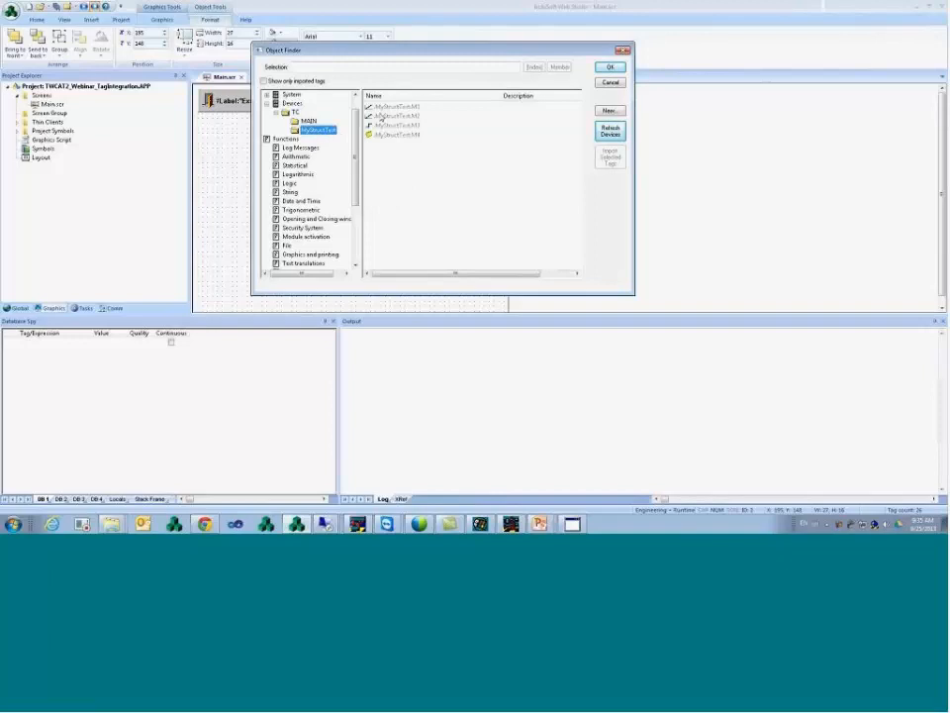
click(296, 113)
click(314, 130)
click(400, 107)
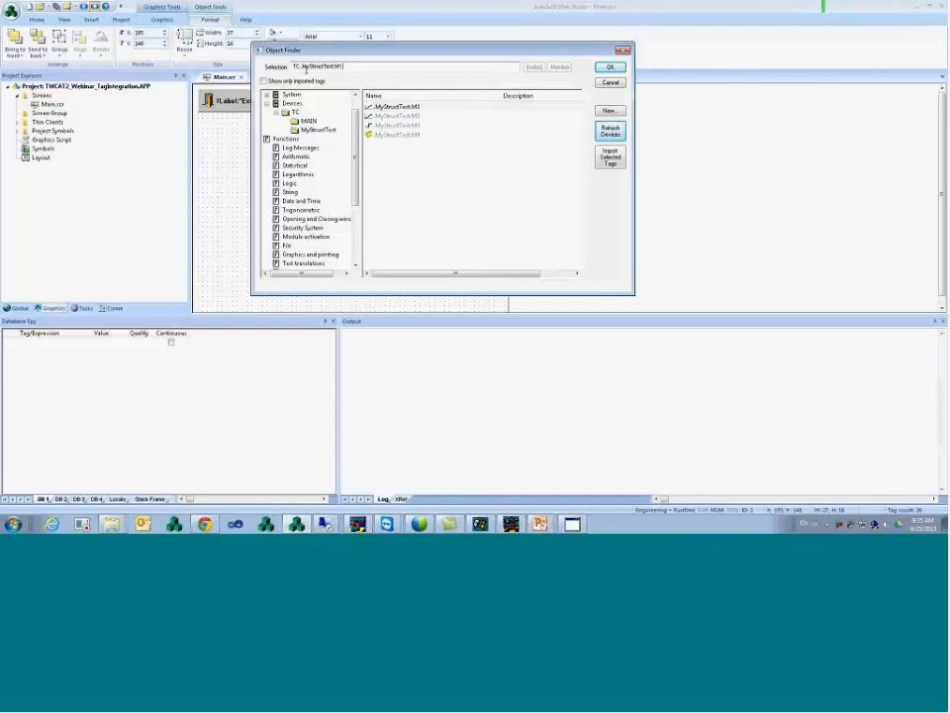
click(610, 66)
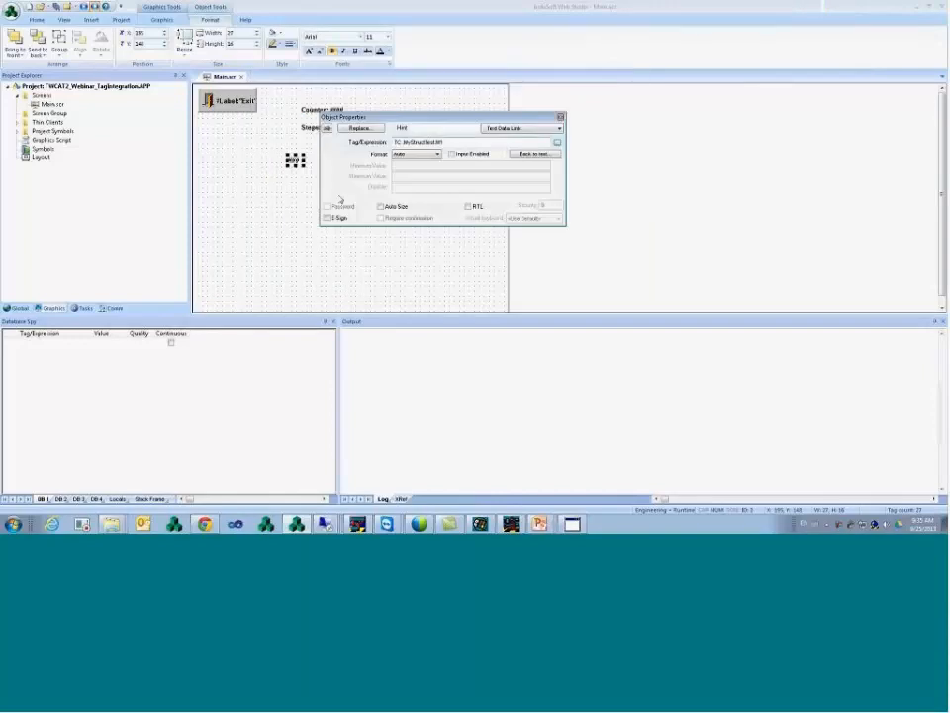
click(298, 201)
- Open the Shared Tags datasheet and check the new TC.MyStructTest.M1 Integer tag
click(22, 309)
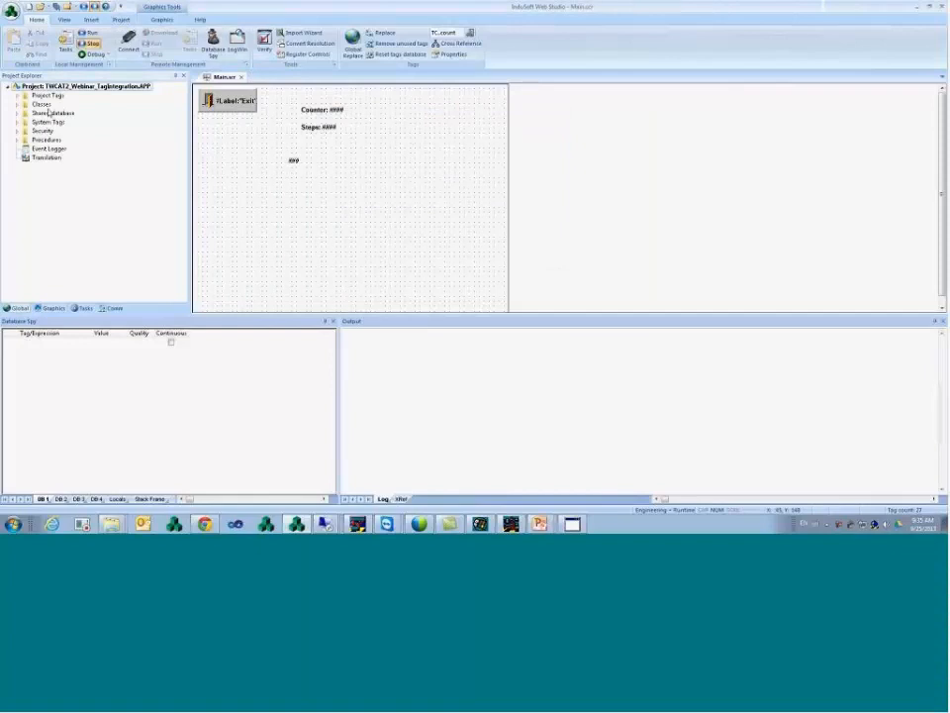
click(18, 114)
double_click(52, 124)
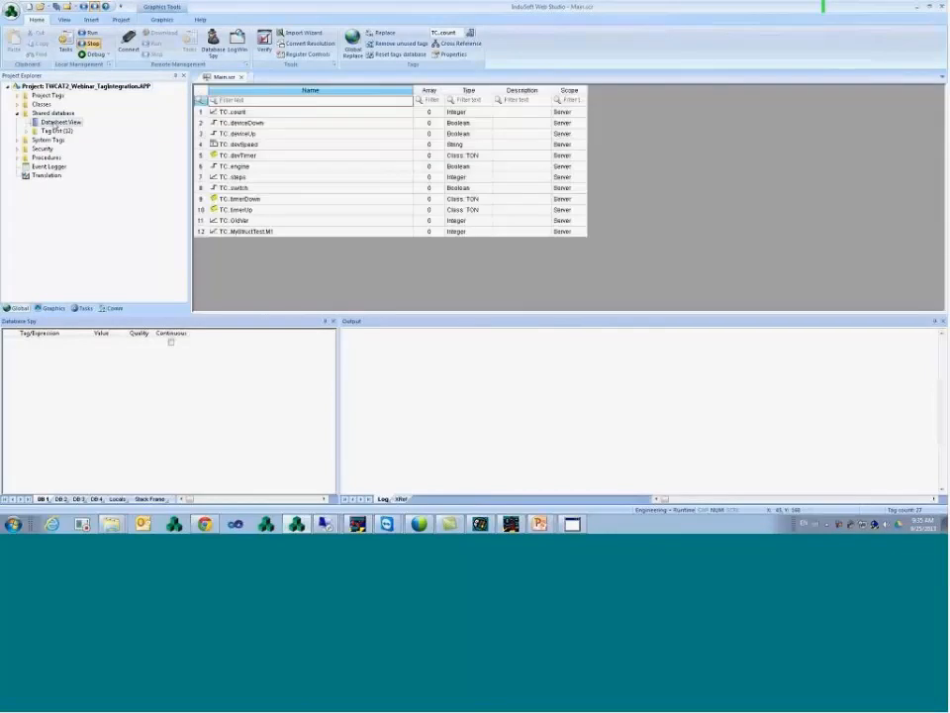
click(200, 232)
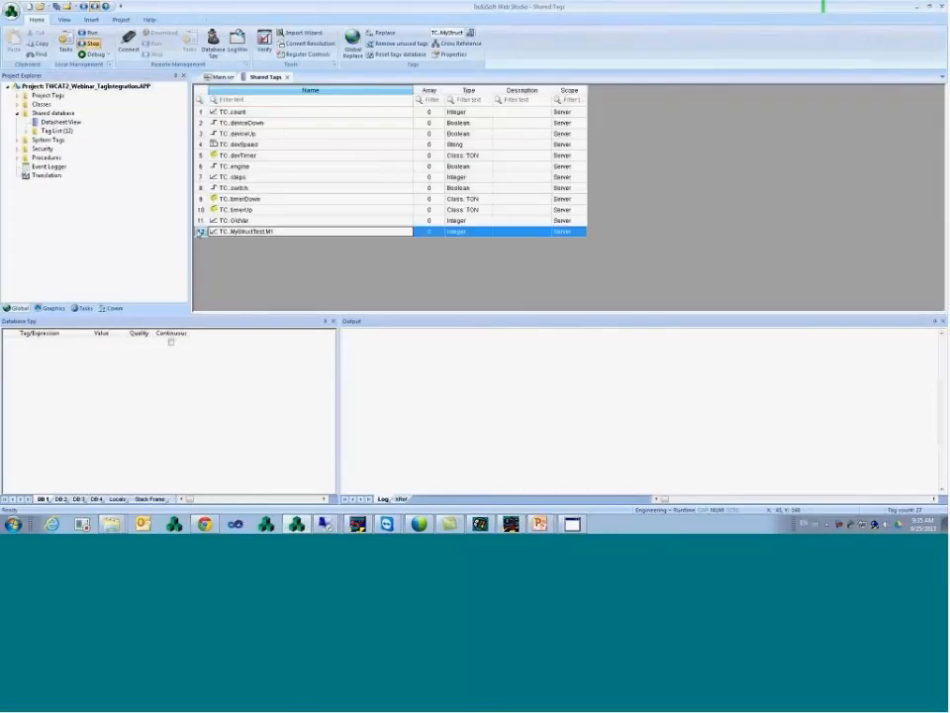
click(287, 224)
click(299, 231)
click(479, 233)
click(397, 233)
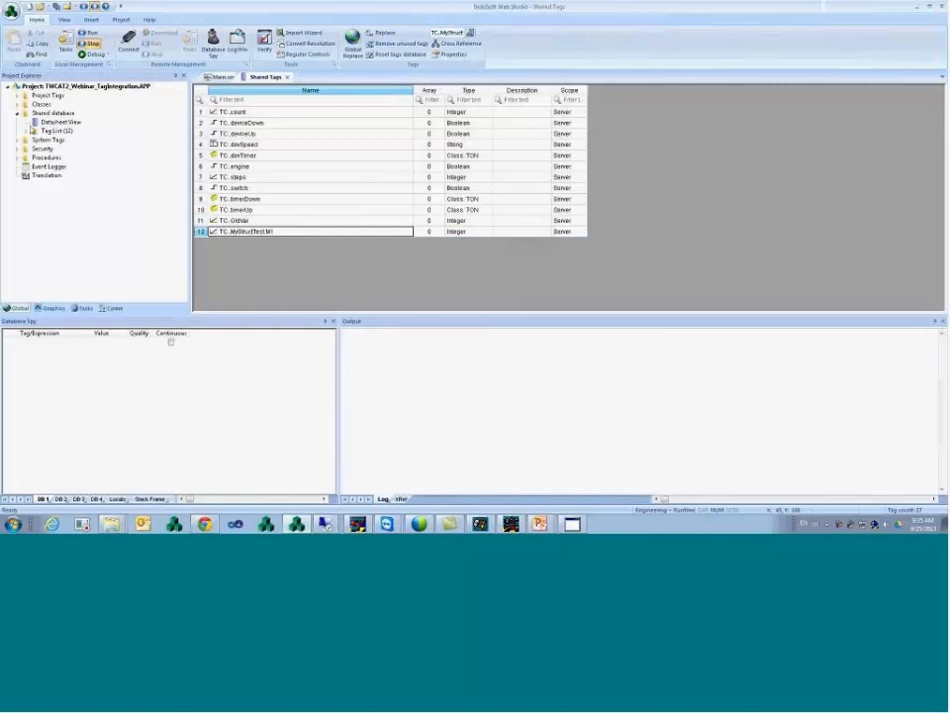
- Collapse the tag tree, return to Main.scr and open the ### text object's properties
click(28, 132)
click(19, 104)
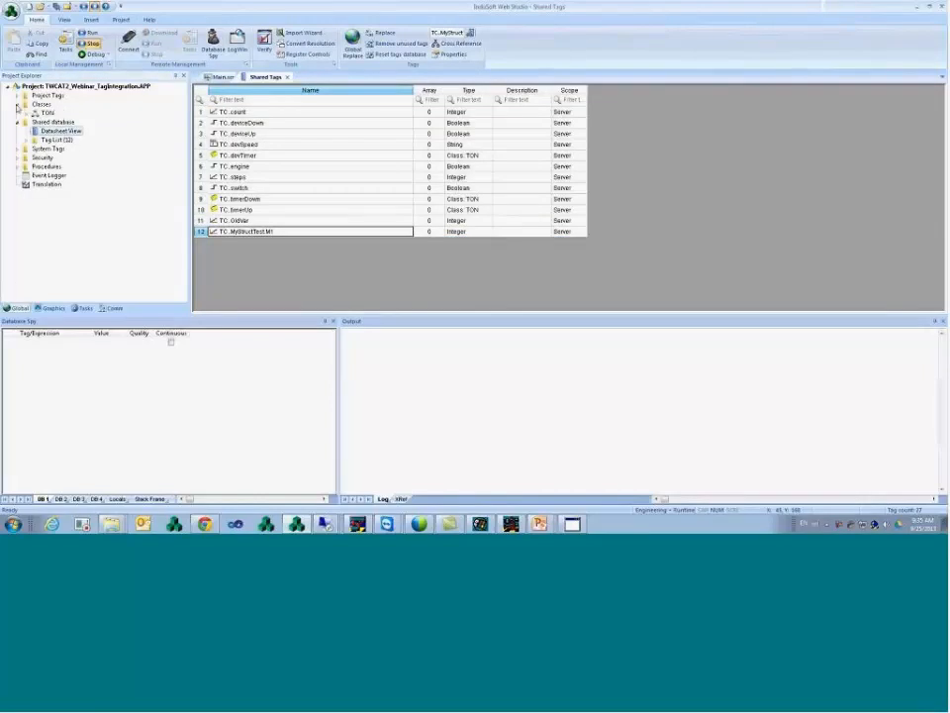
click(19, 104)
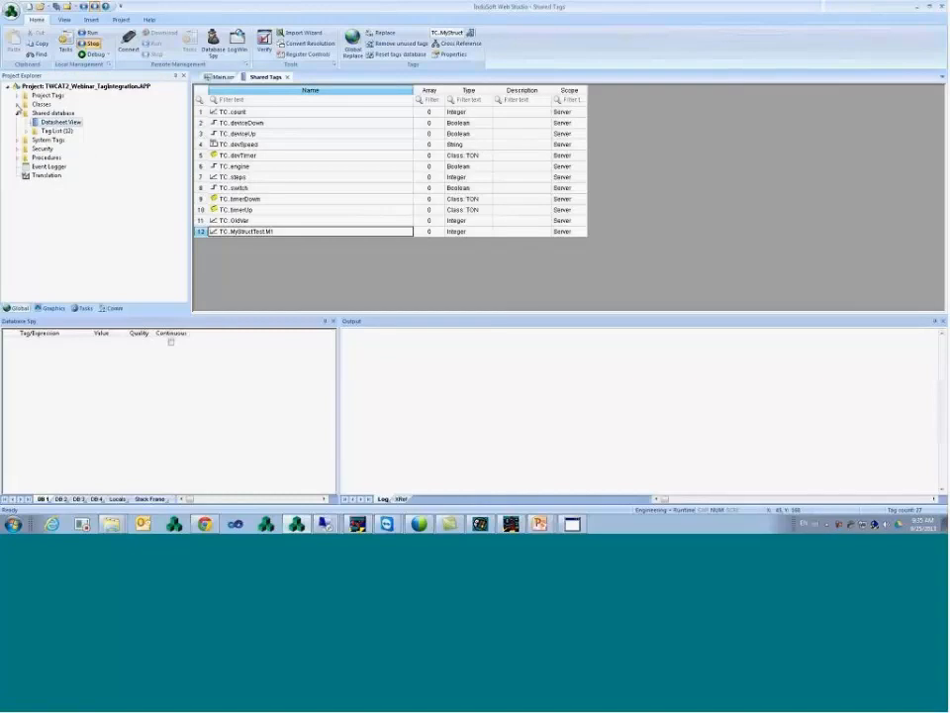
click(223, 77)
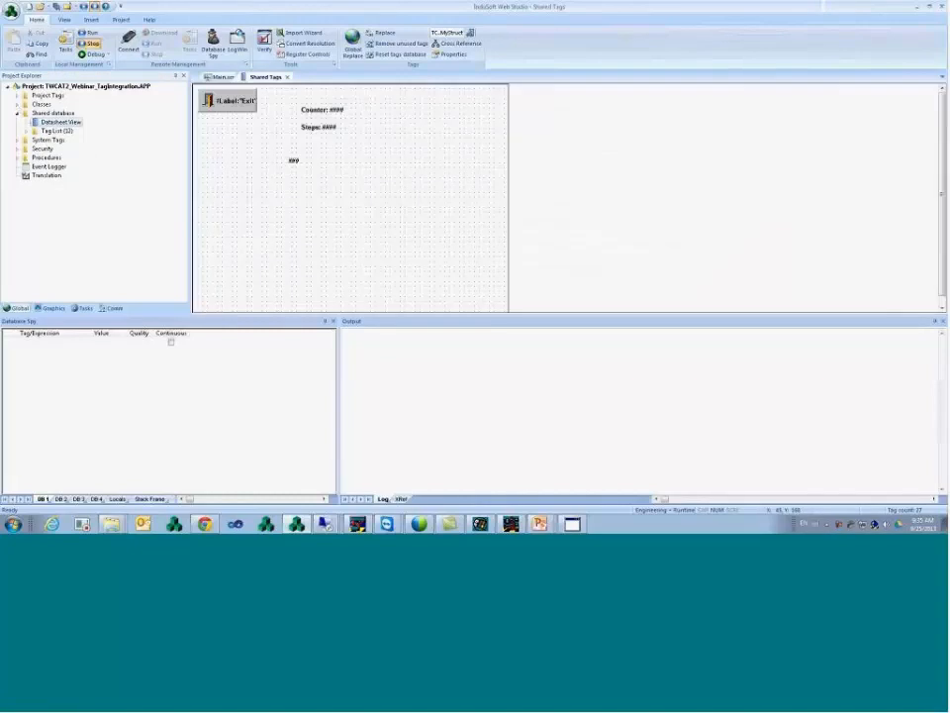
double_click(294, 162)
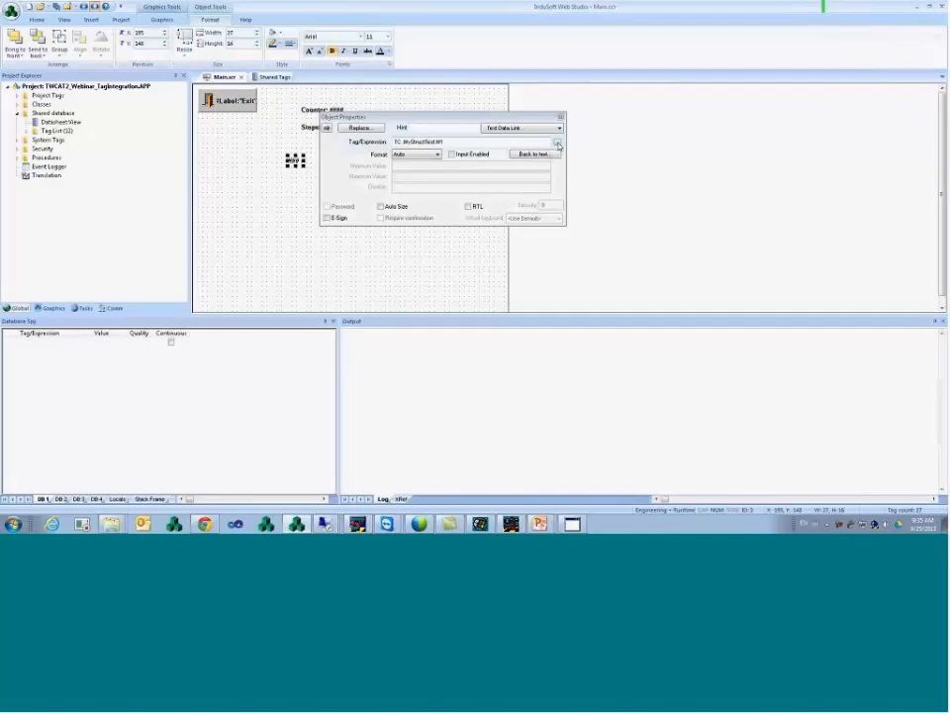
- Assign TC.MyStructTest.M4 to the text, then check its entry in Shared Tags
click(558, 145)
click(398, 135)
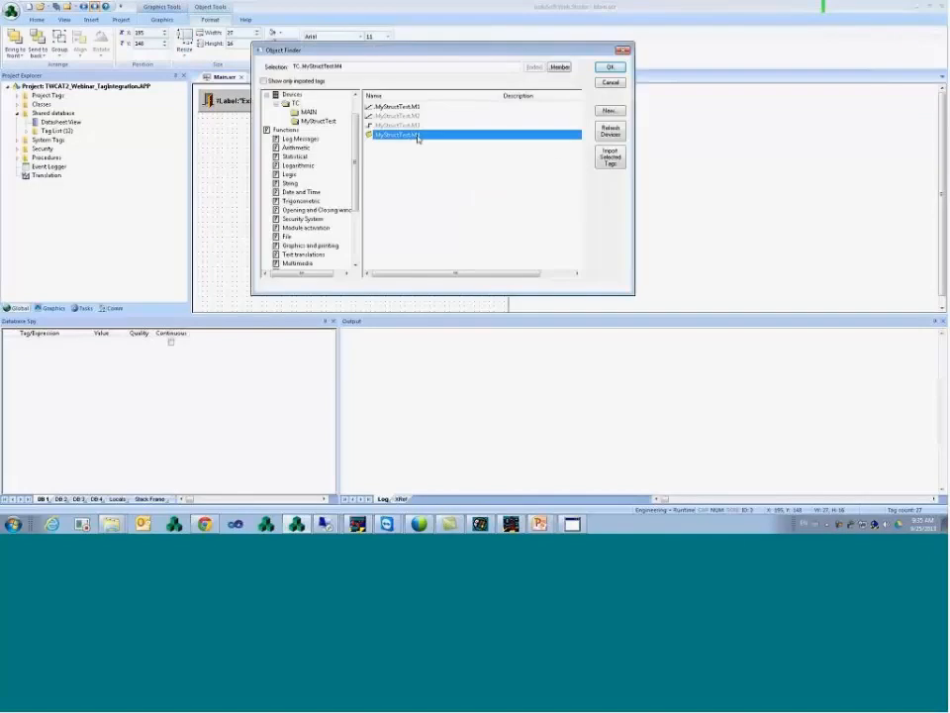
click(612, 67)
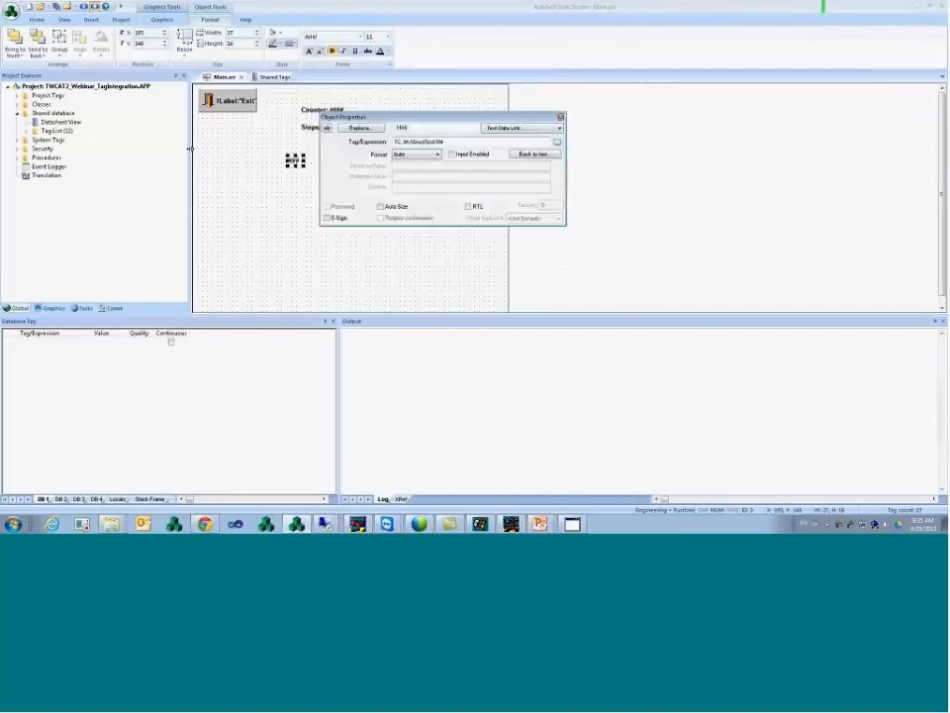
click(18, 105)
click(17, 105)
double_click(49, 123)
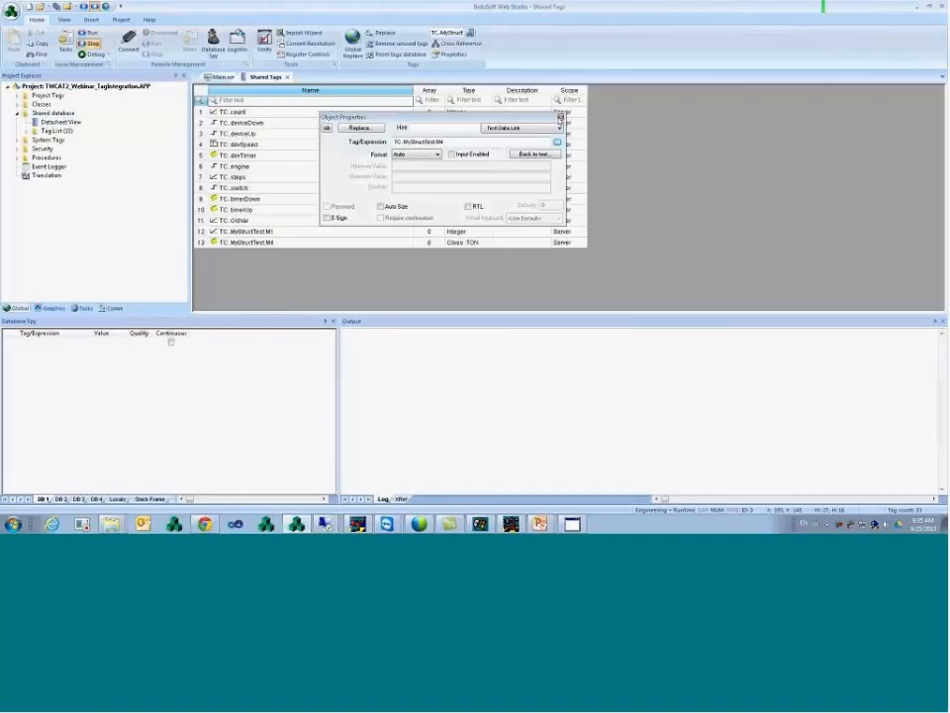
click(560, 117)
click(287, 242)
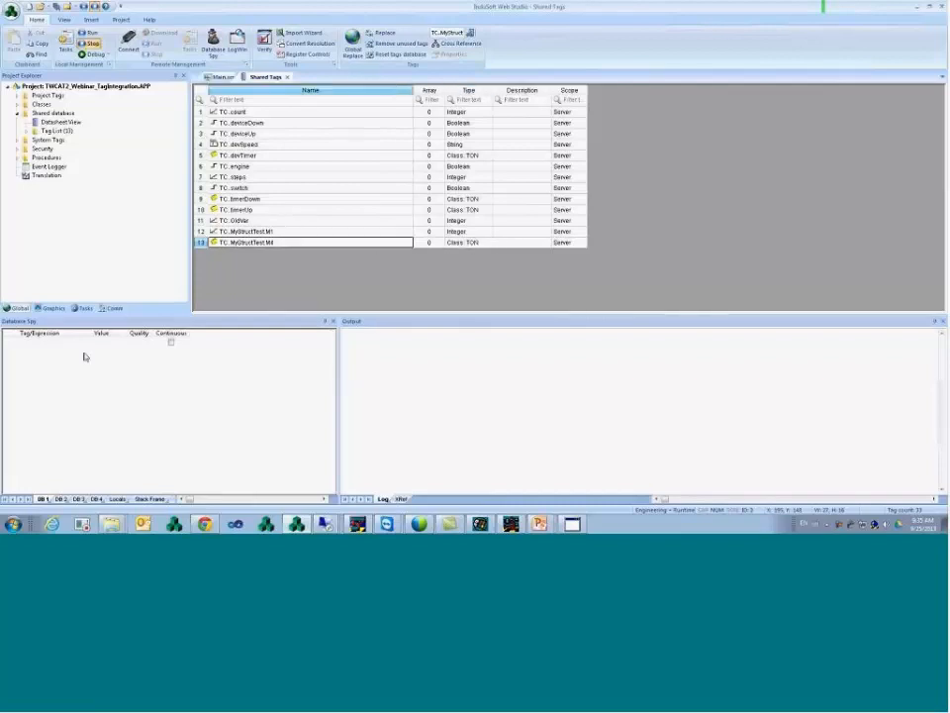
click(279, 232)
click(279, 243)
- Relink the ### text object to the PT member, TC.MyStructTest.M4.PT
click(225, 78)
double_click(294, 160)
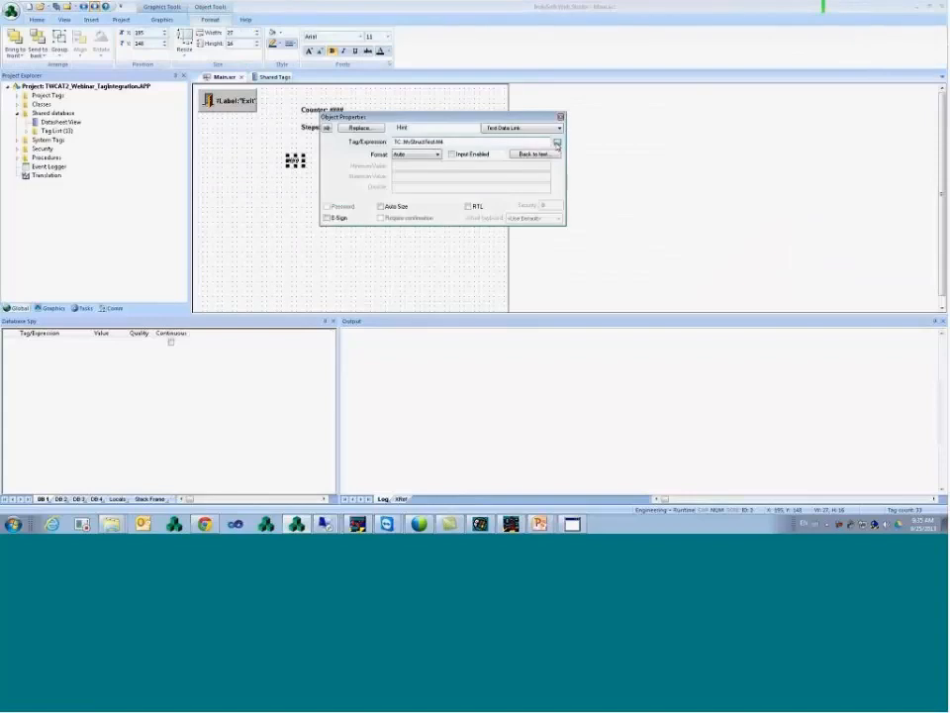
double_click(487, 144)
click(399, 134)
click(560, 66)
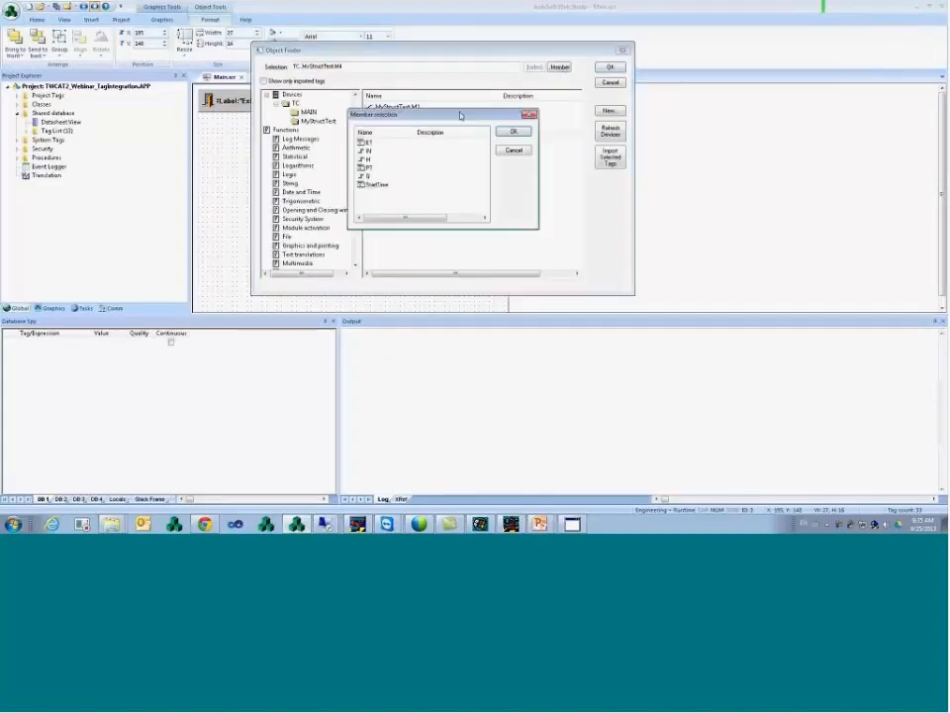
click(384, 166)
click(513, 130)
click(611, 67)
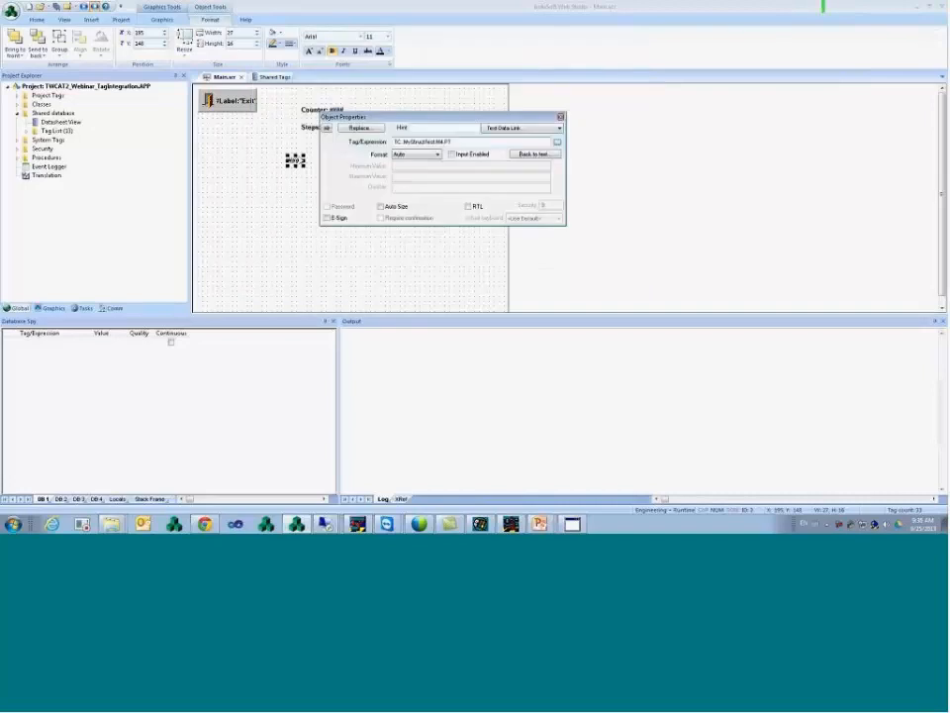
click(300, 169)
click(295, 162)
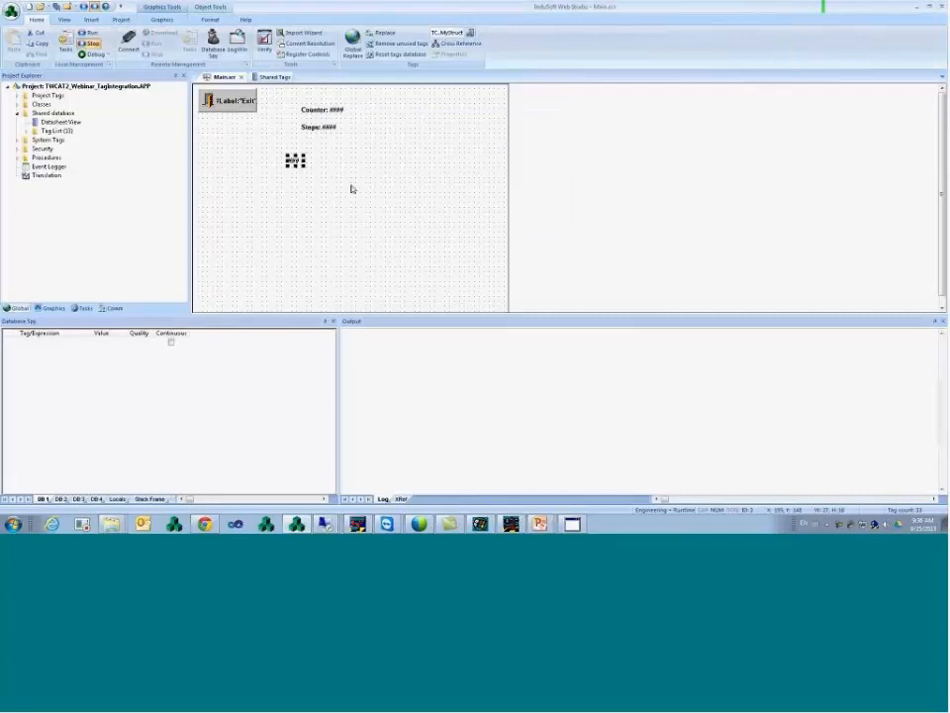
- Check Shared Tags rows TC.MyStructTest.M4 (Class: TON) and M1 (Integer), then switch to TwinCAT
click(271, 77)
click(307, 243)
click(452, 243)
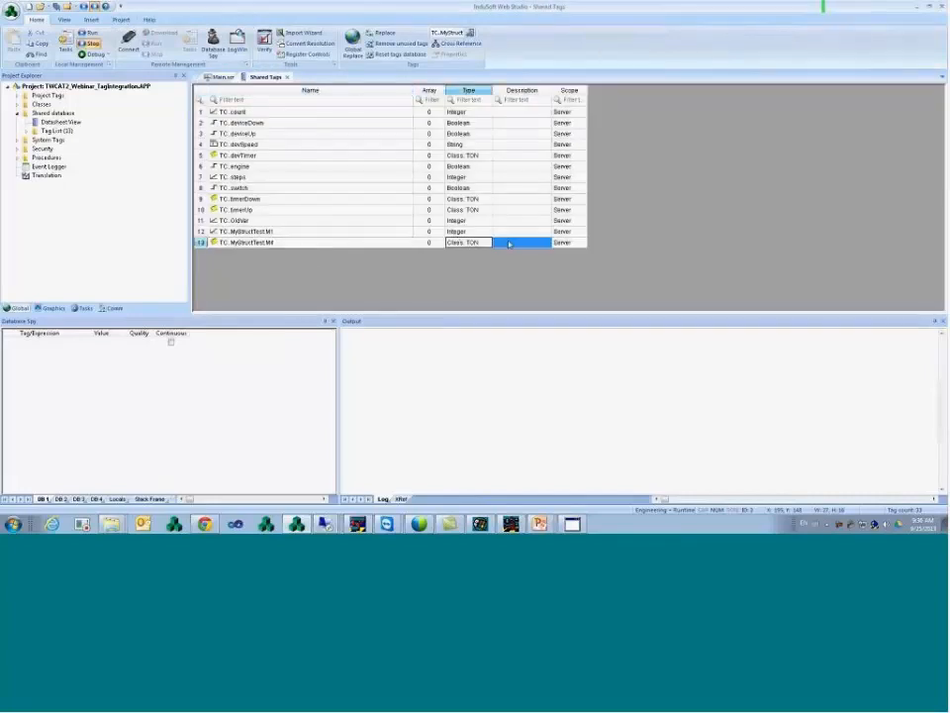
click(365, 245)
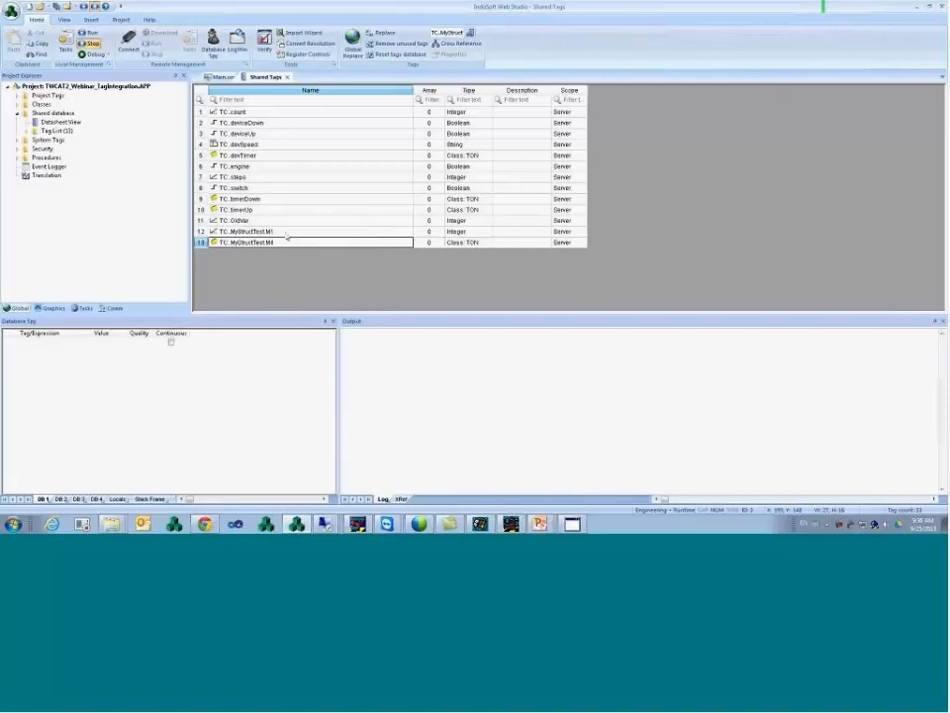
click(396, 232)
click(460, 234)
click(199, 232)
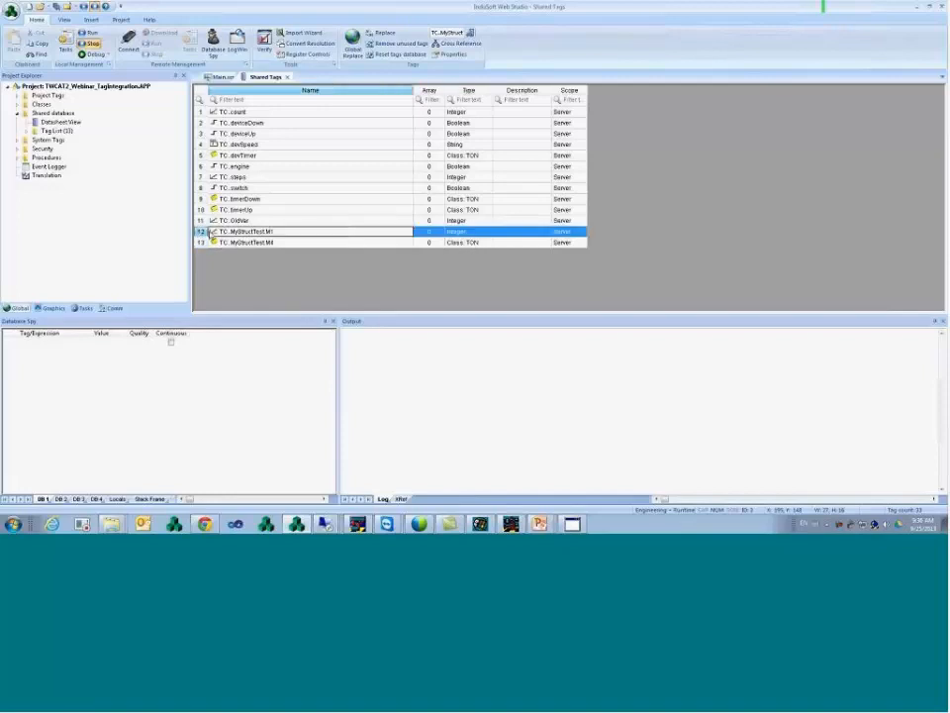
click(436, 236)
click(396, 235)
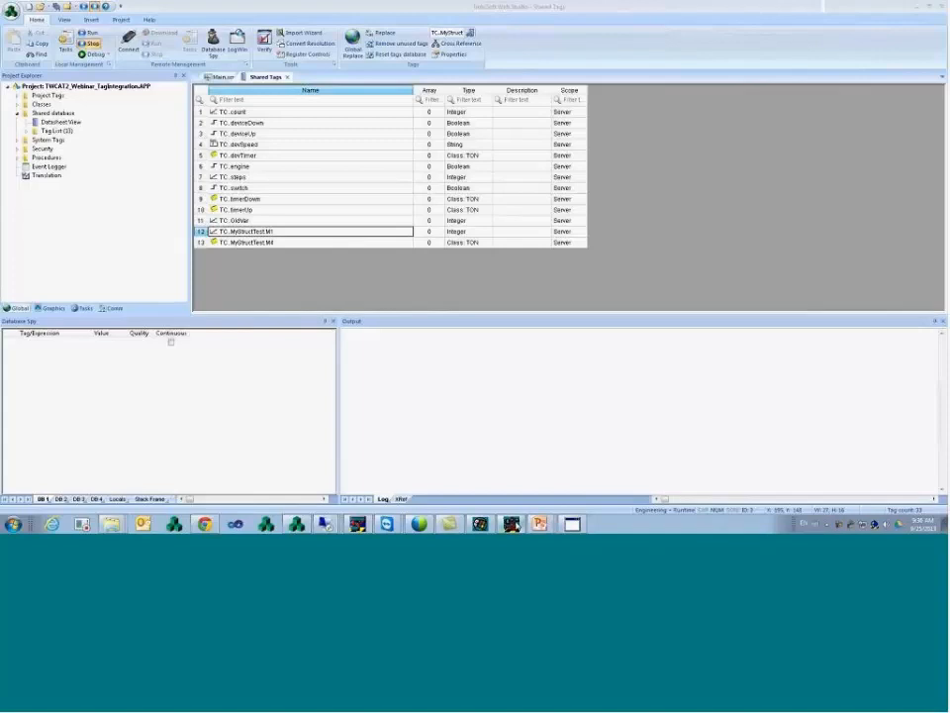
click(511, 525)
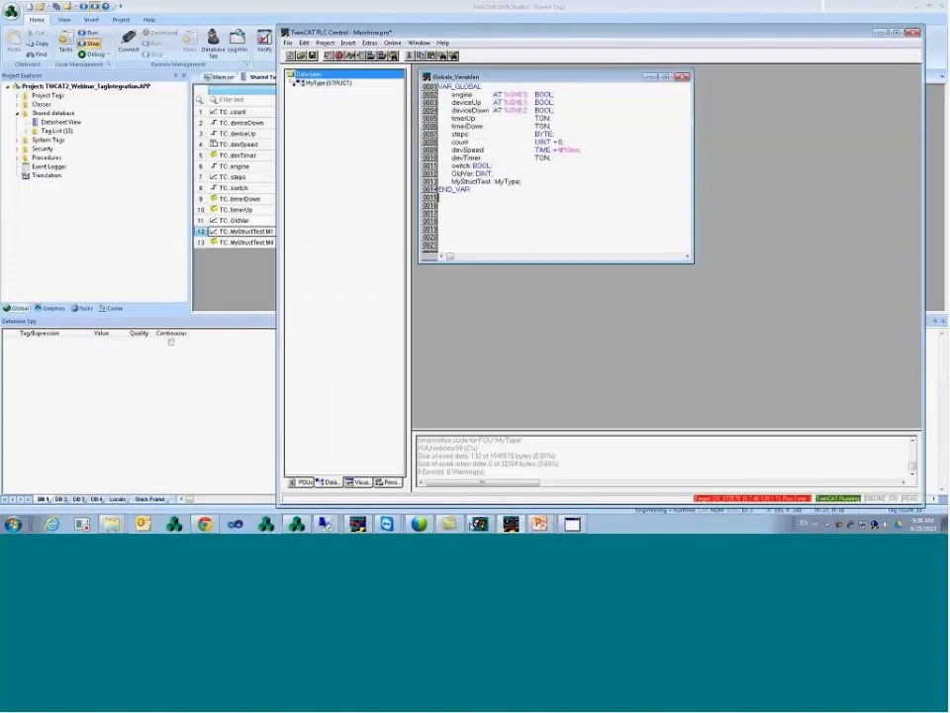
- On the CE remote display, show About TwinCAT from the tray TwinCAT icon
click(482, 525)
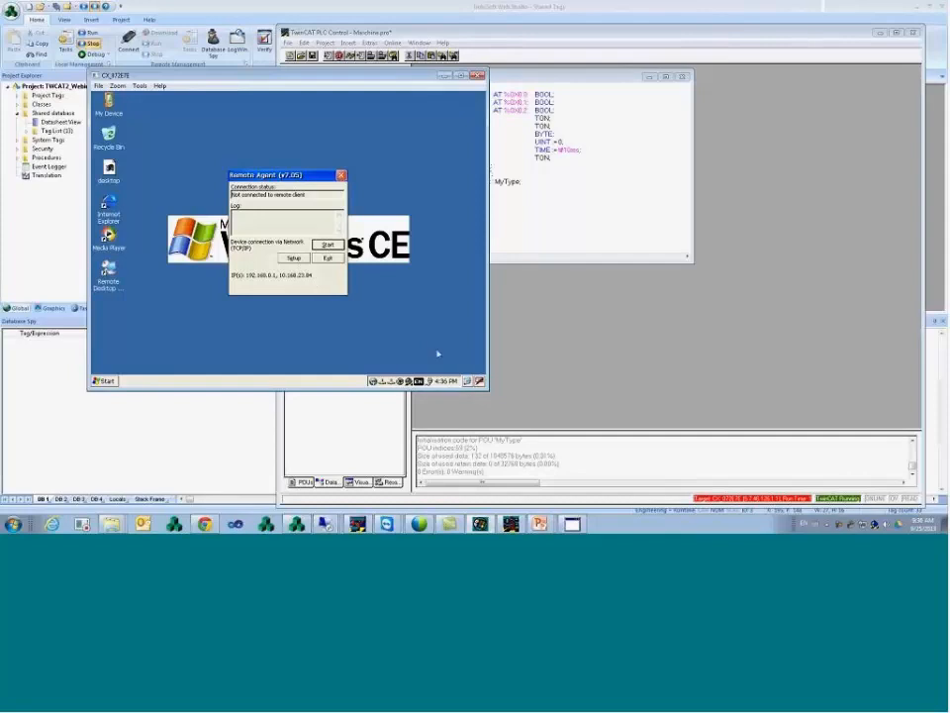
click(408, 382)
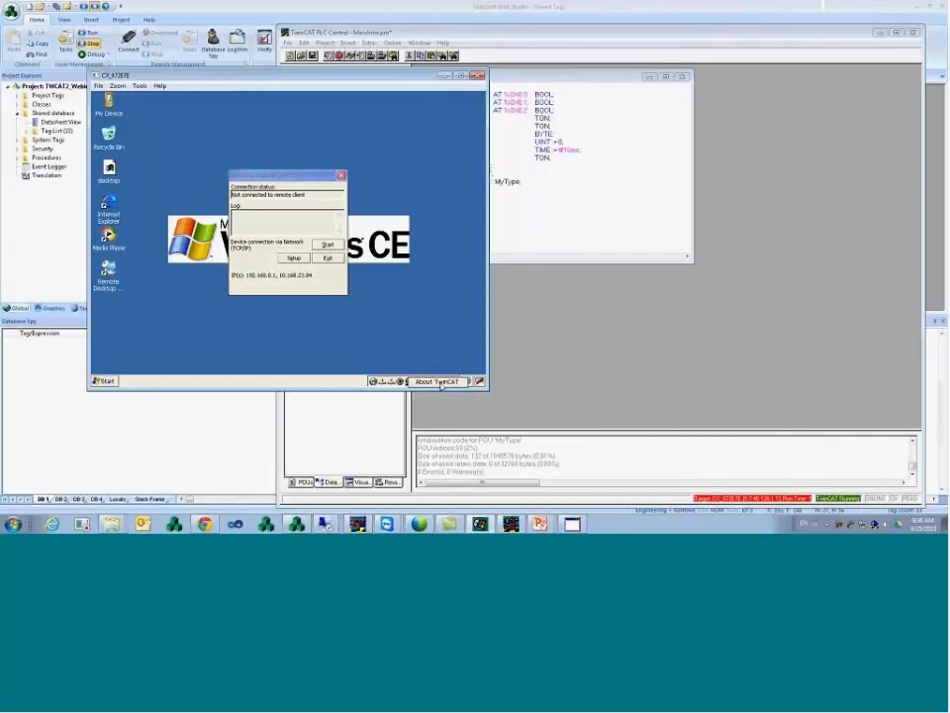
click(449, 382)
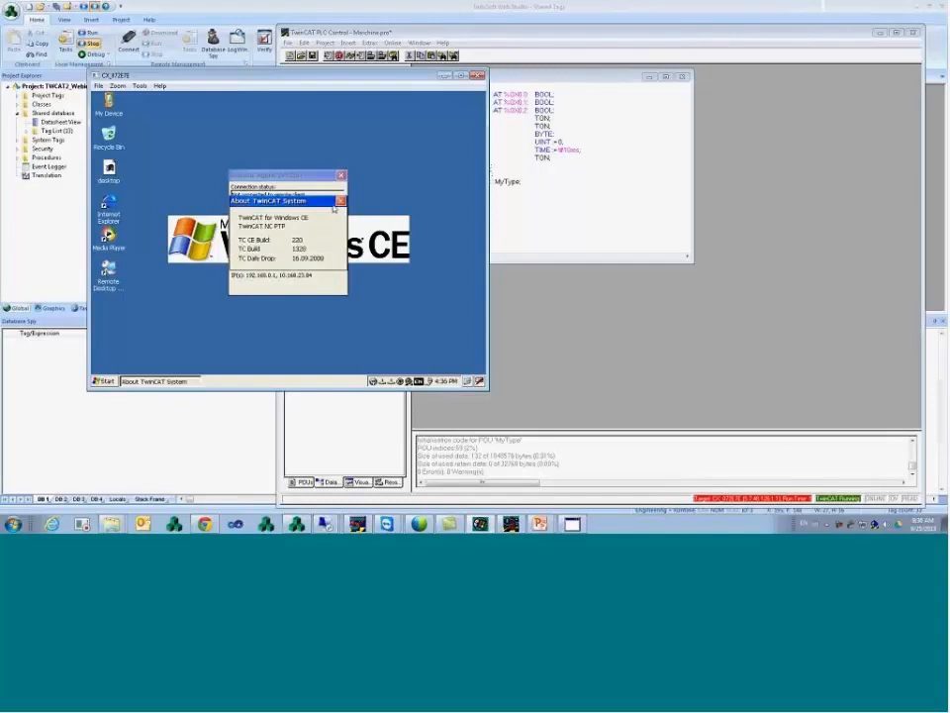
- Close the version info and open Start > Settings > Control Panel
click(105, 381)
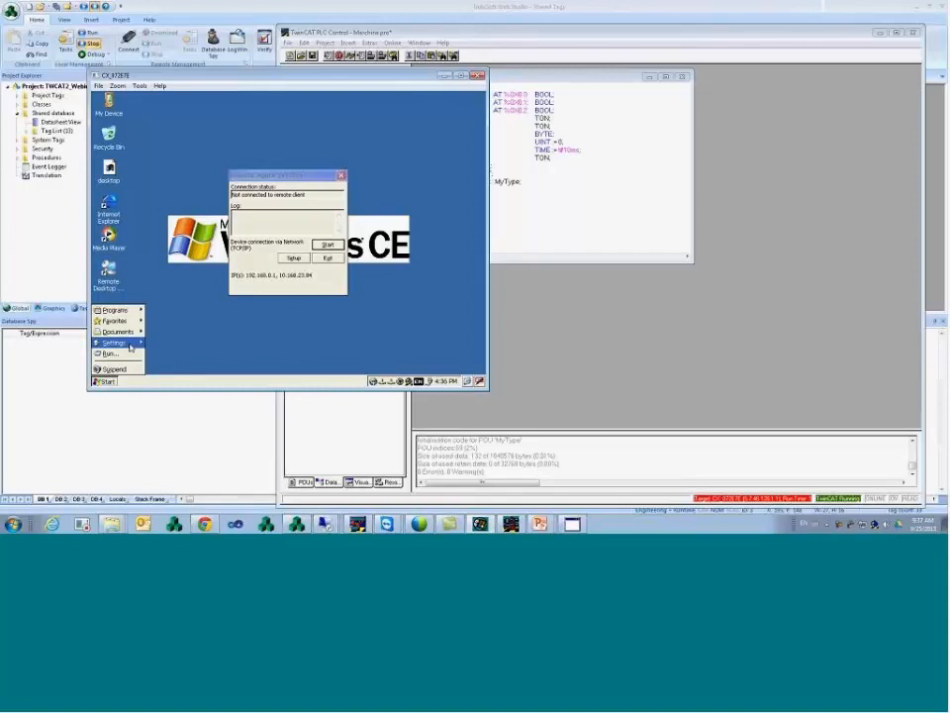
click(130, 344)
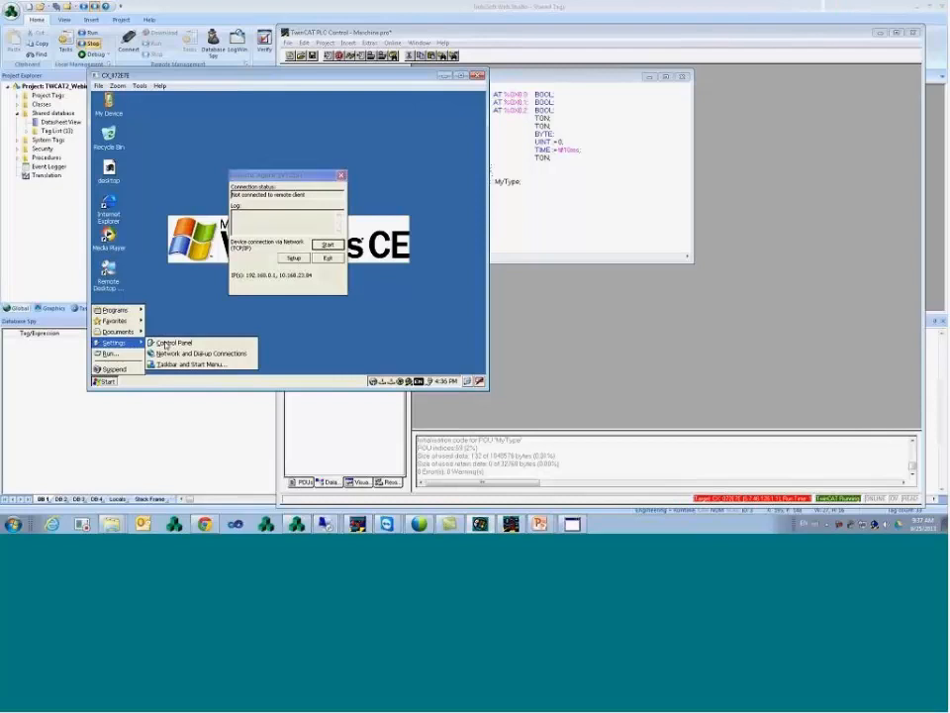
click(165, 344)
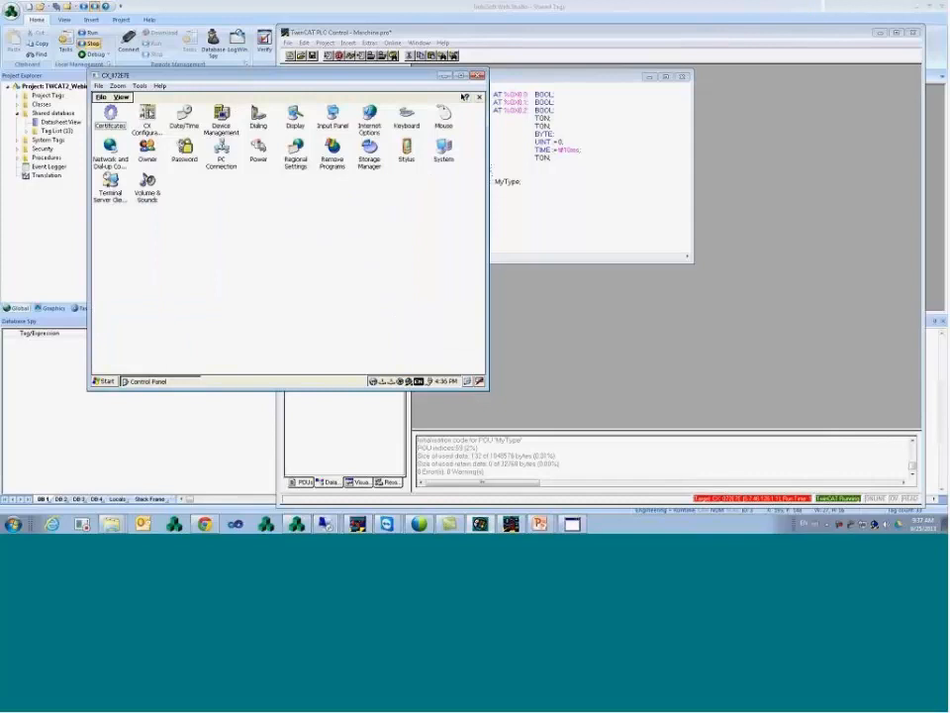
- Open CX Configuration to show TwinCAT 2.10, CE build 220, then switch to PowerPoint
click(148, 120)
double_click(149, 113)
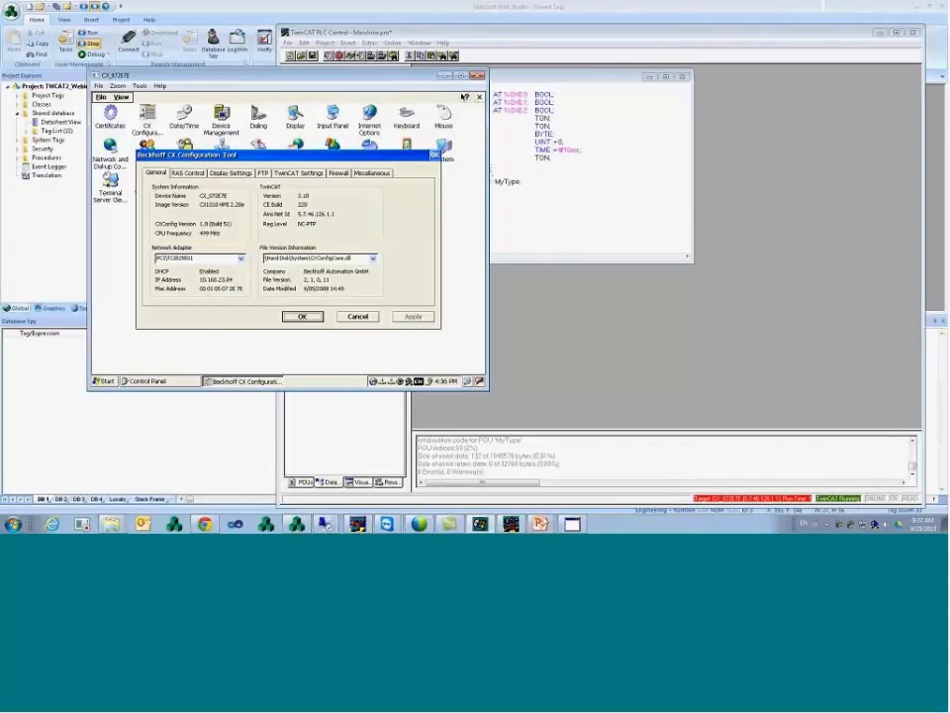
mouse_move(540, 523)
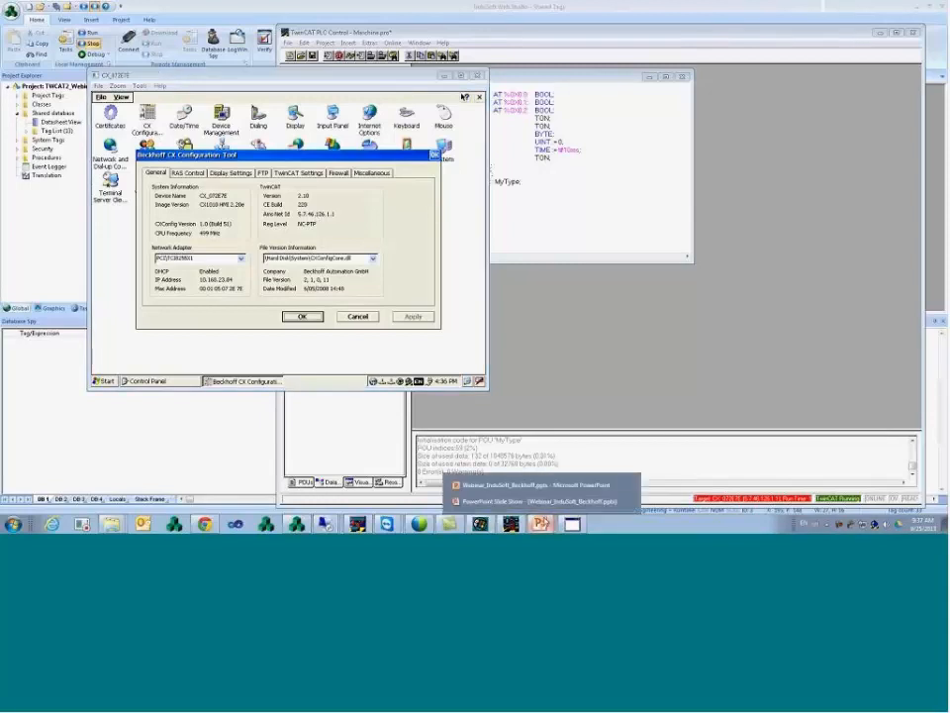
click(541, 488)
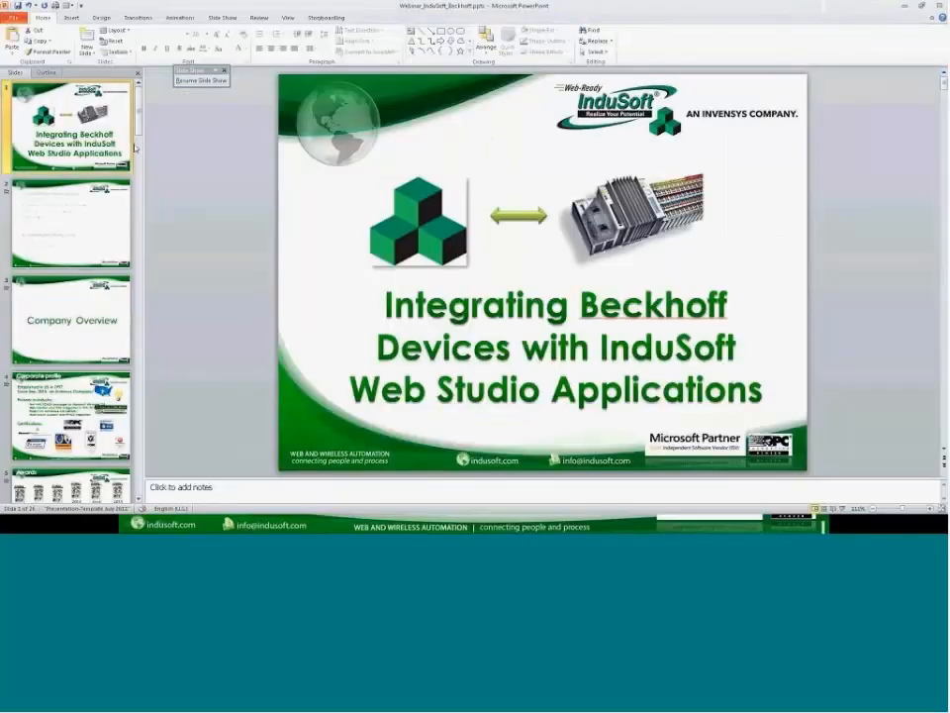
click(678, 252)
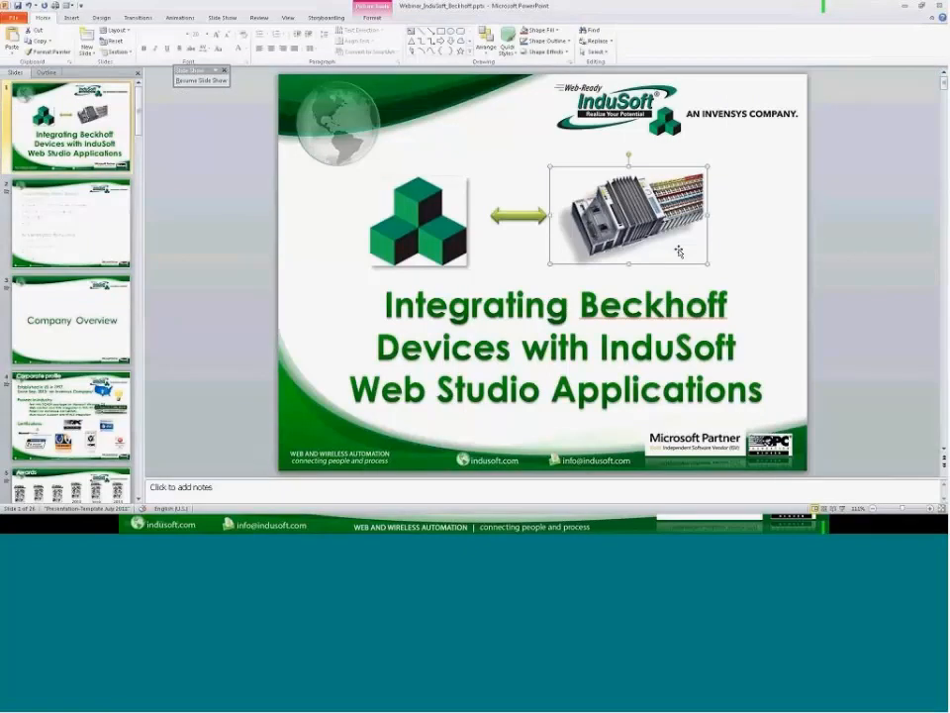
click(933, 243)
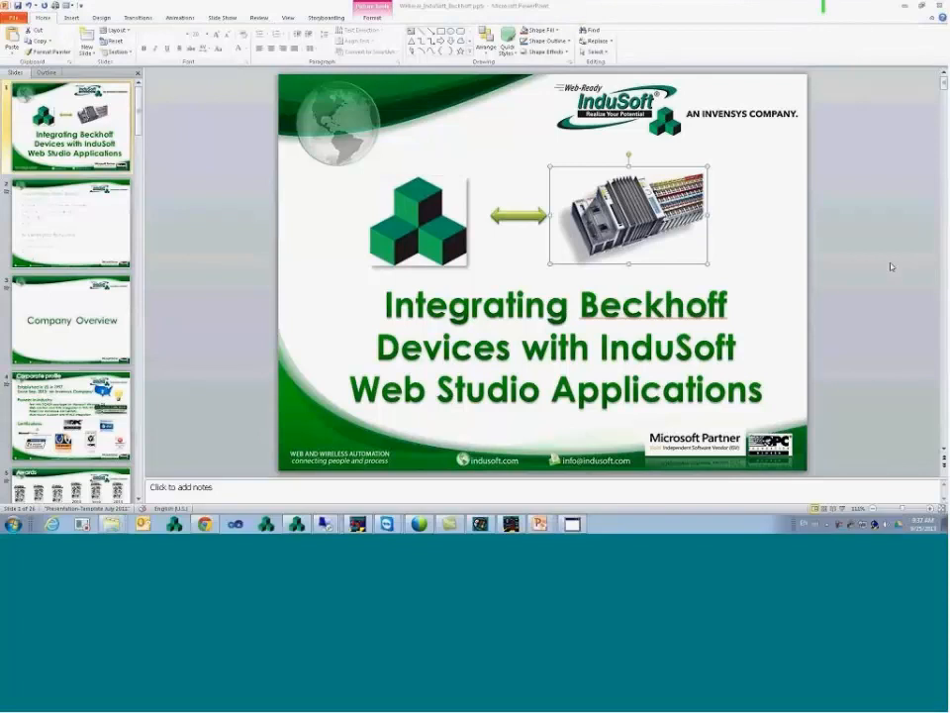
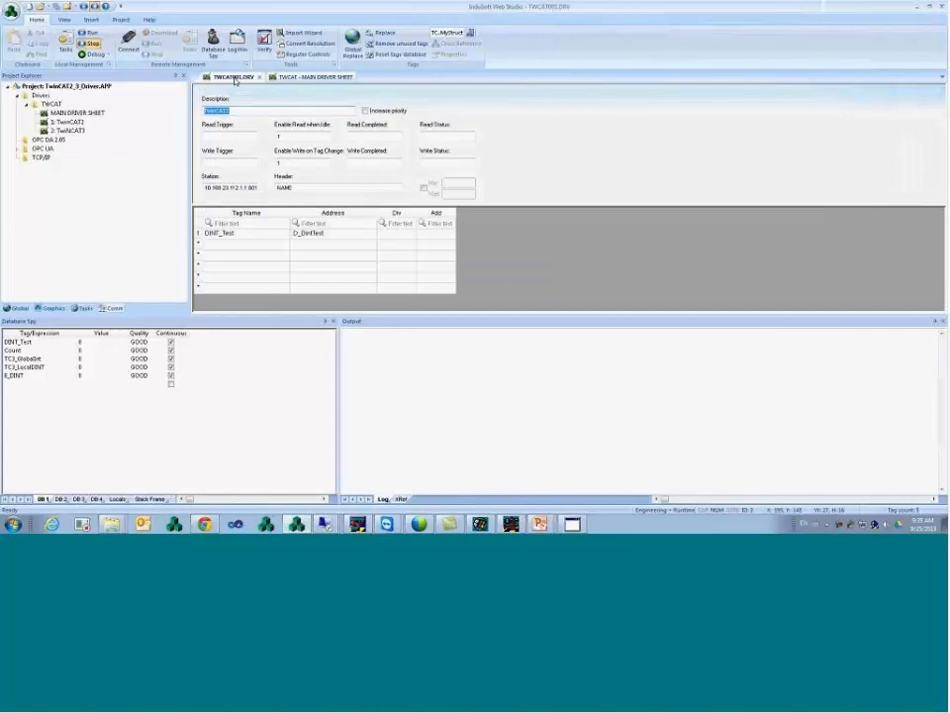
- Review TWCAT001's trigger fields: Enable Read when idle 1, write-on-tag-change 1, empty Read/Write Triggers
click(296, 136)
double_click(296, 136)
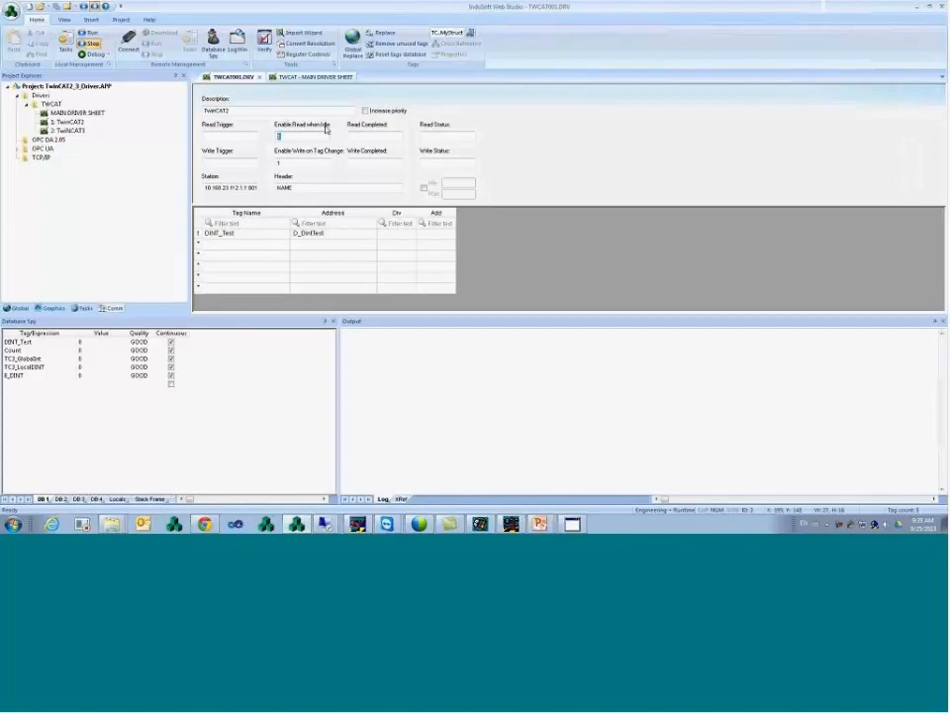
drag(299, 163, 266, 160)
click(240, 165)
click(249, 137)
click(297, 136)
click(236, 136)
- Compare the main sheet's DINT_Test and E_DINT rows, then enter BtriSlow as TWCAT001's Read Trigger
click(288, 77)
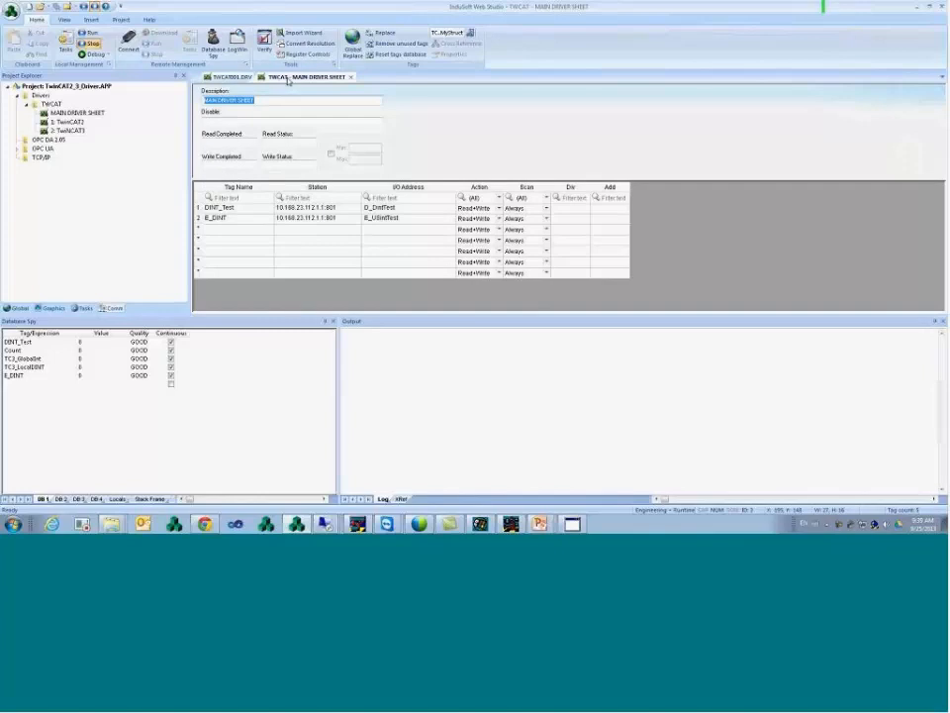
drag(228, 207, 419, 219)
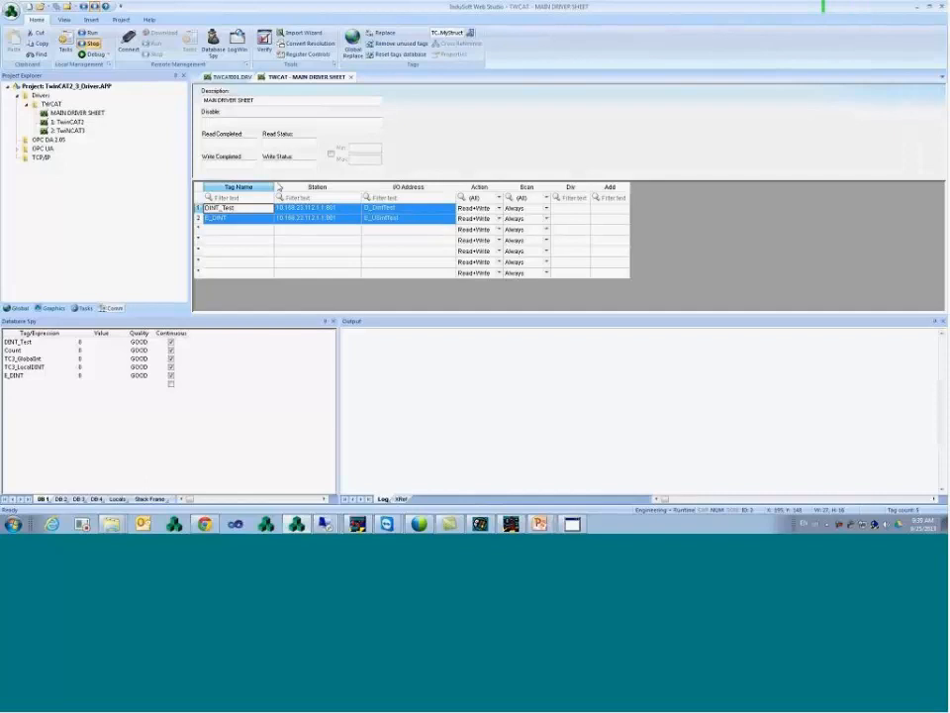
click(239, 78)
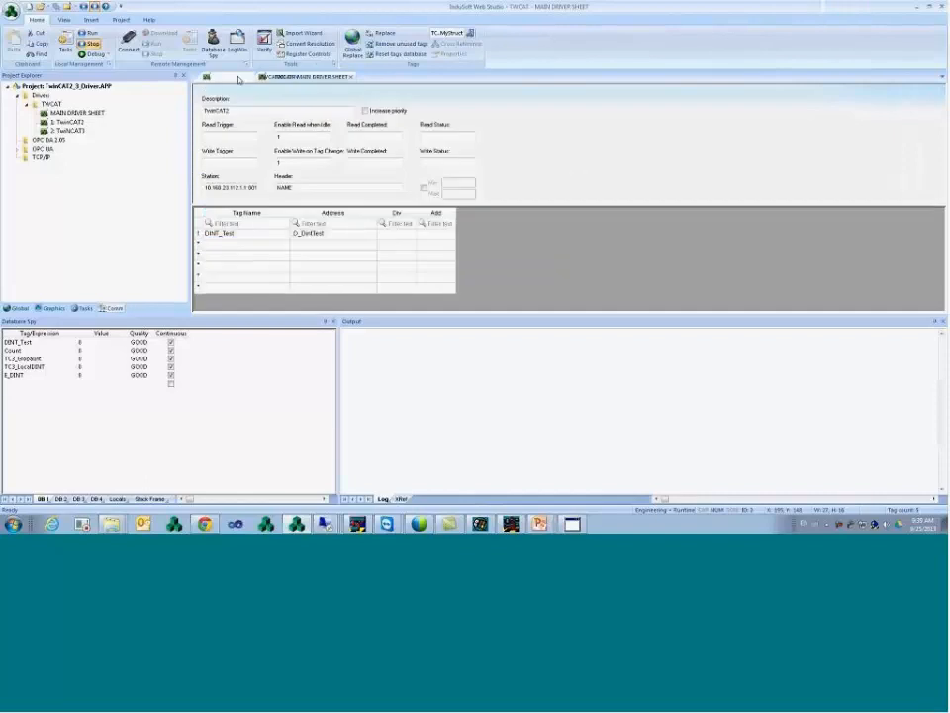
click(231, 136)
text(Btri)
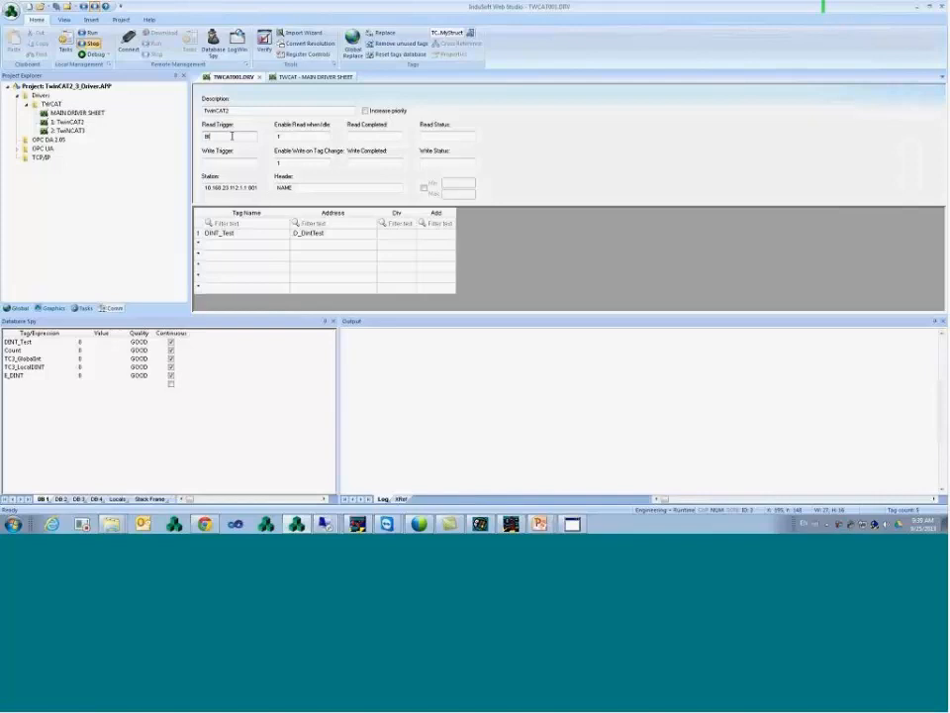
text(Slow)
double_click(233, 135)
- Check both tags' names and stations on the main sheet and clear the BtriSlow Read Trigger
click(309, 76)
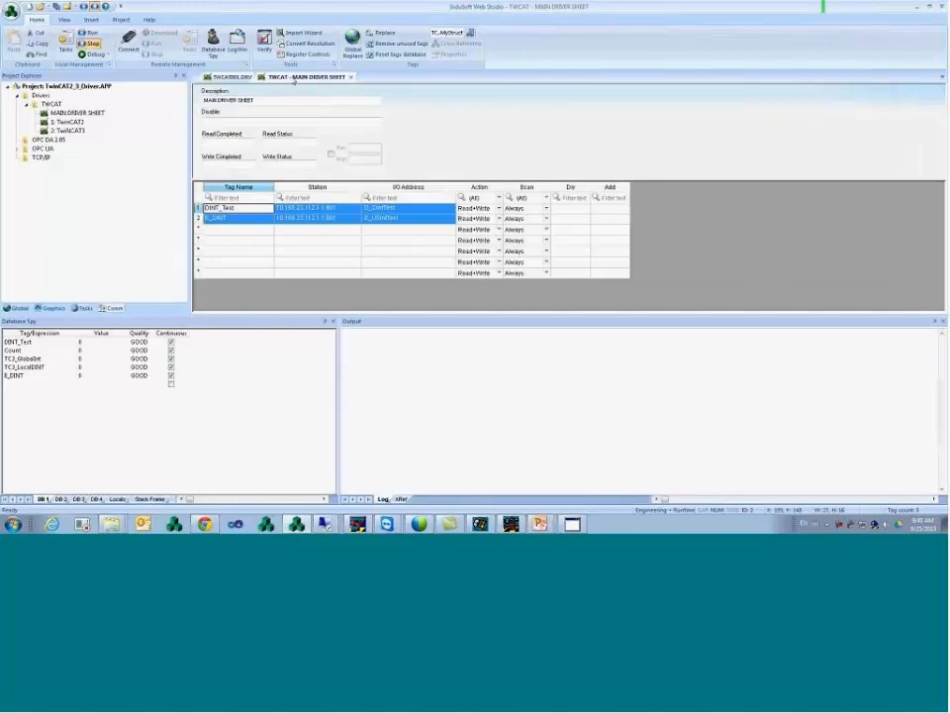
click(290, 210)
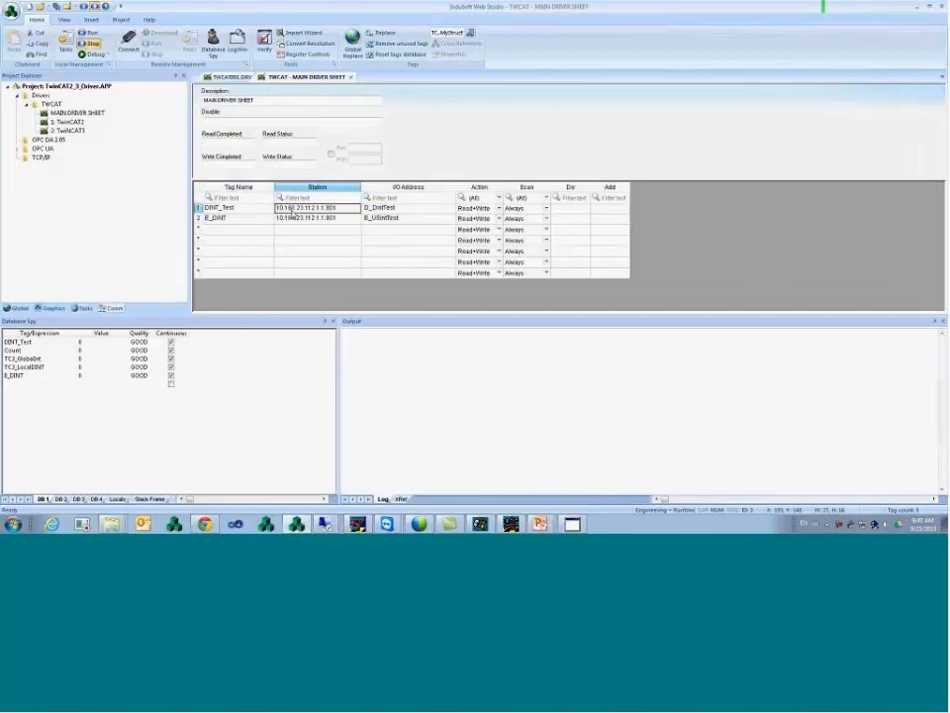
click(269, 210)
click(271, 220)
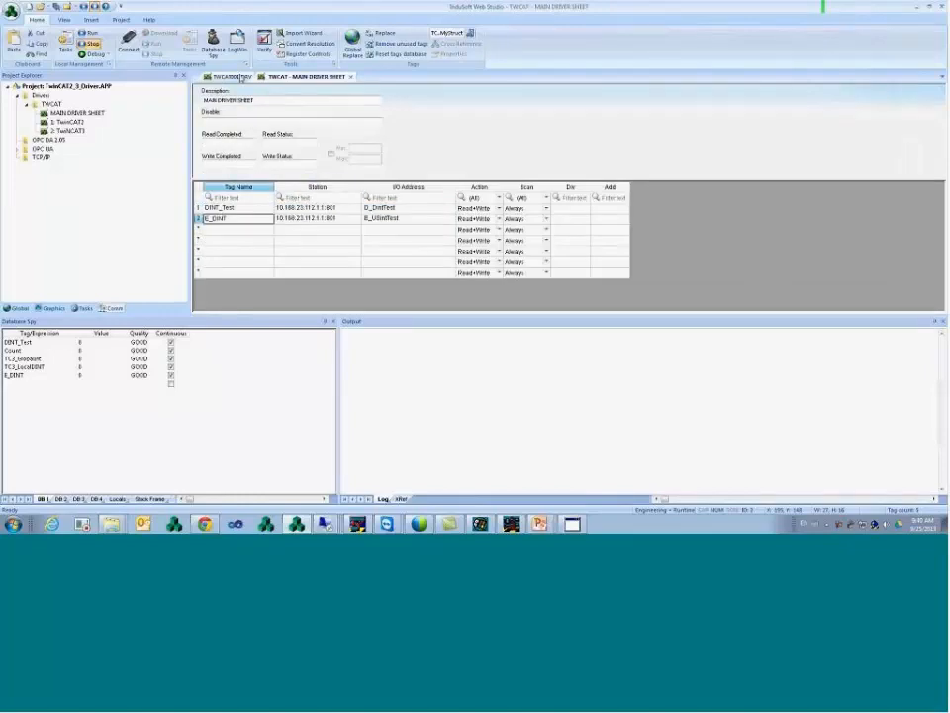
click(245, 77)
key(Delete)
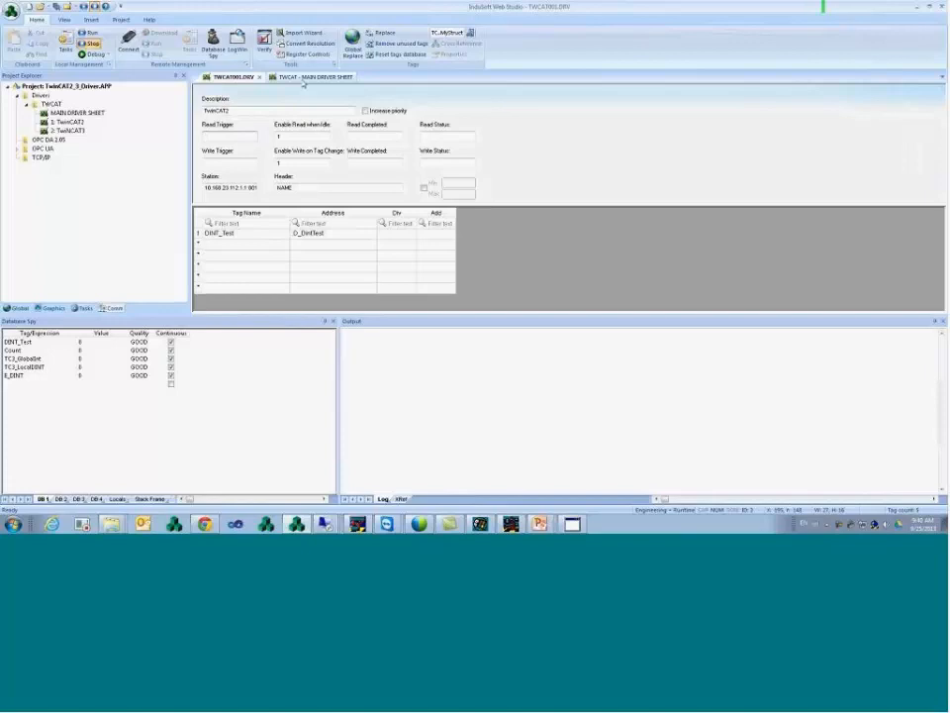
click(303, 78)
drag(266, 208, 310, 219)
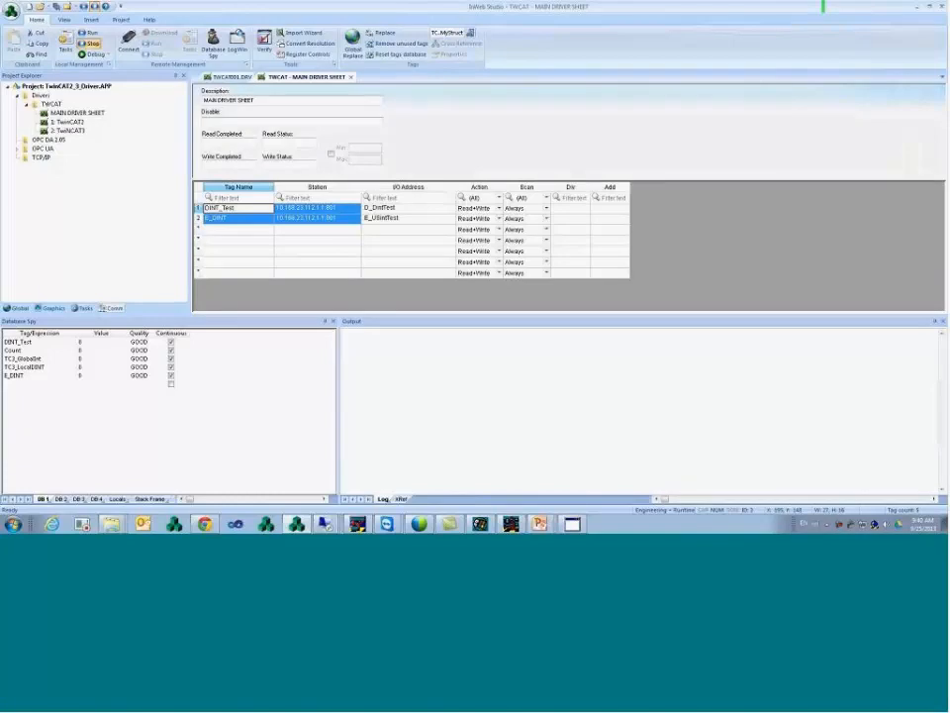
click(237, 78)
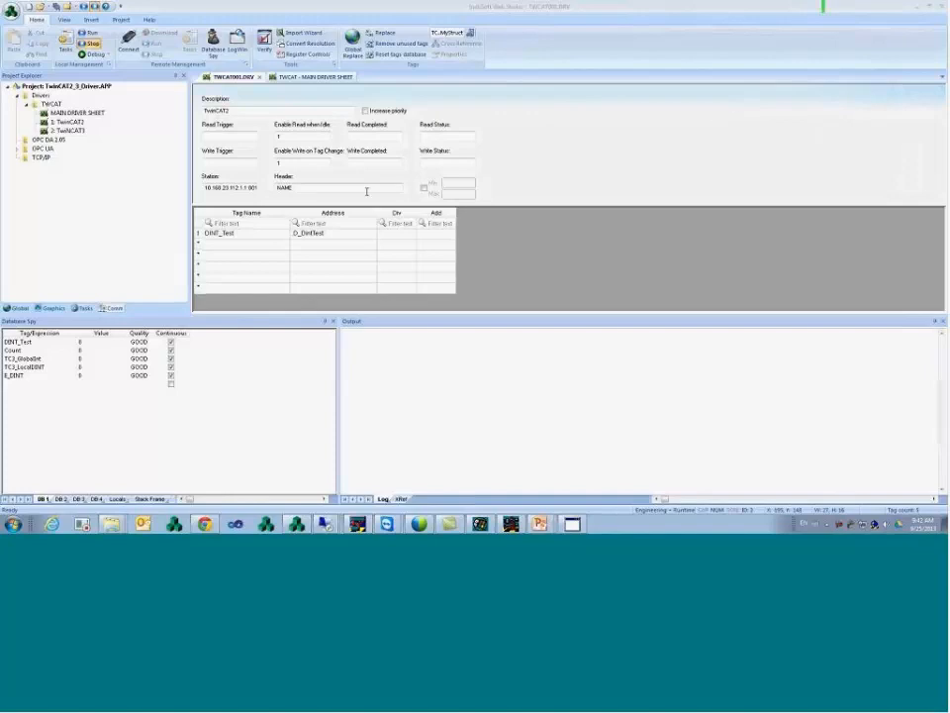
drag(204, 188, 282, 186)
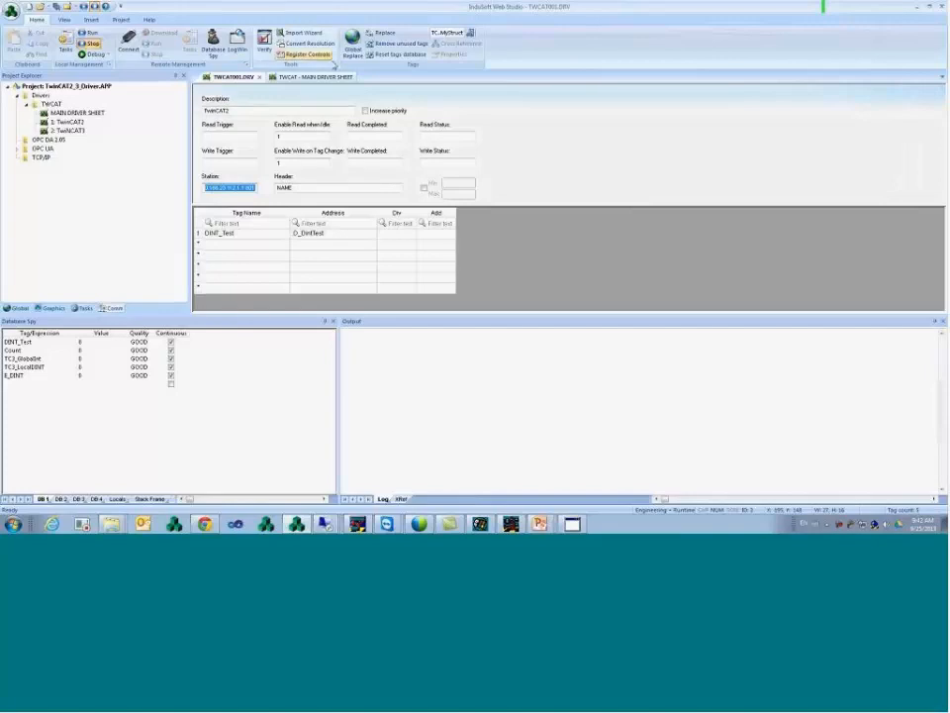
click(337, 77)
click(290, 209)
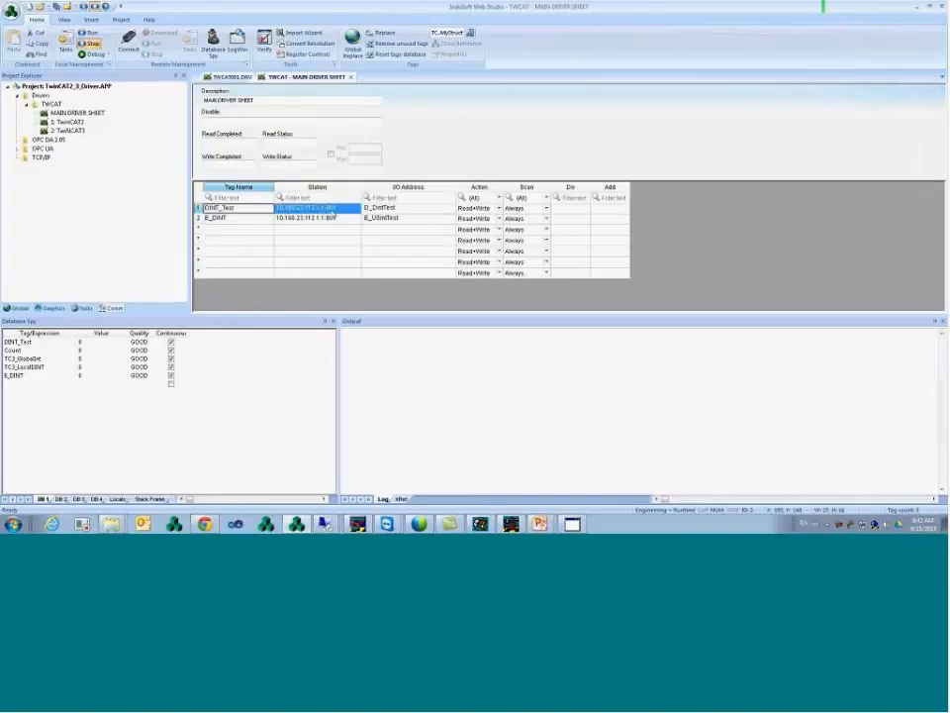
click(389, 219)
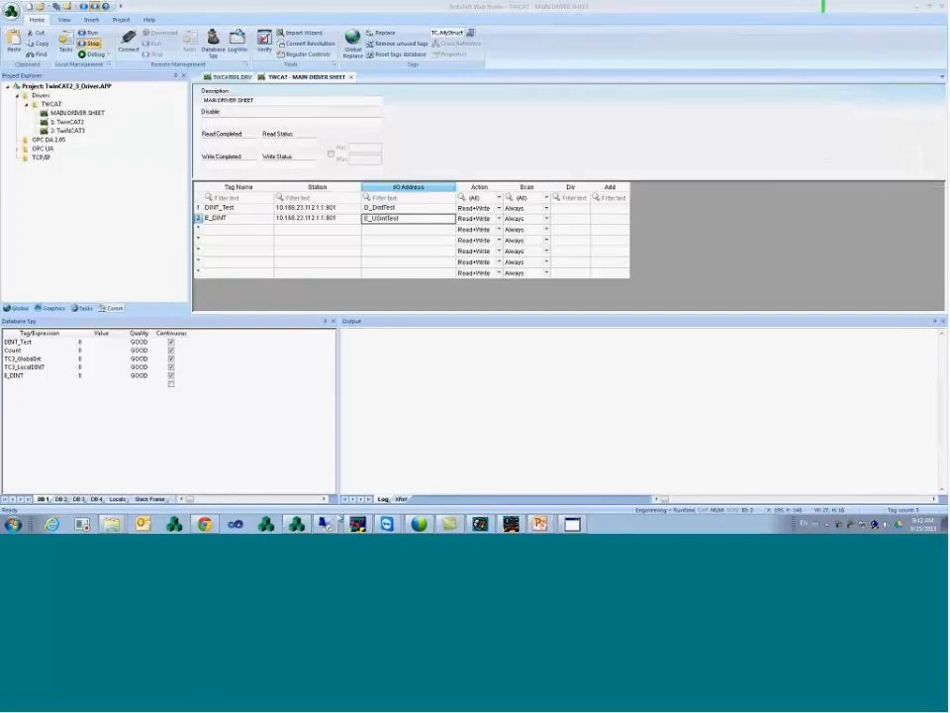
mouse_move(329, 527)
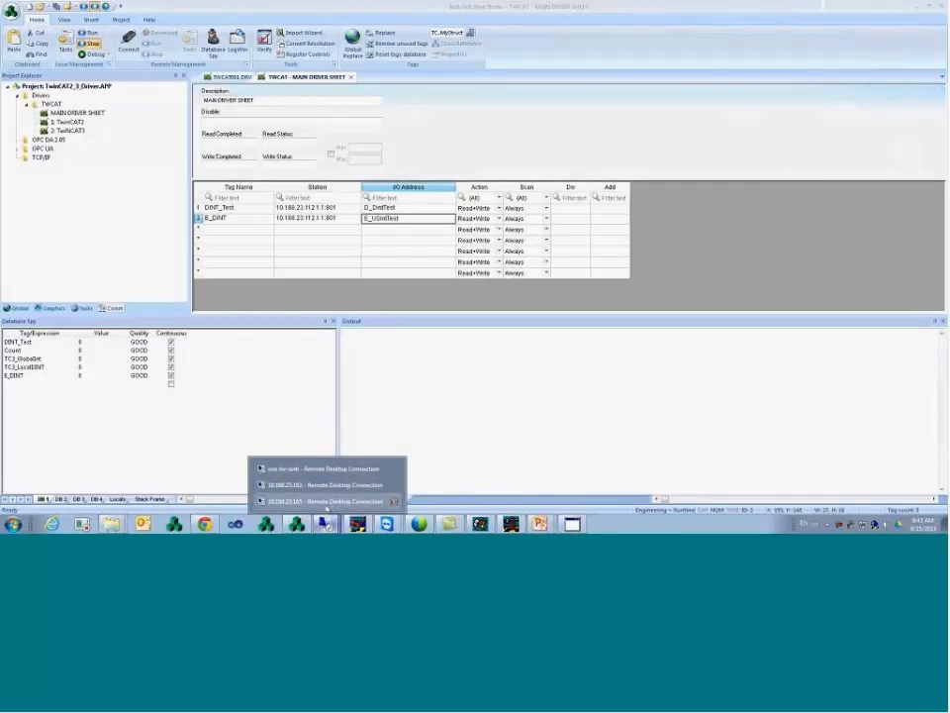
- Bring the remote TwinCAT PLC Control session with the SFC chart forward and maximize it
click(327, 503)
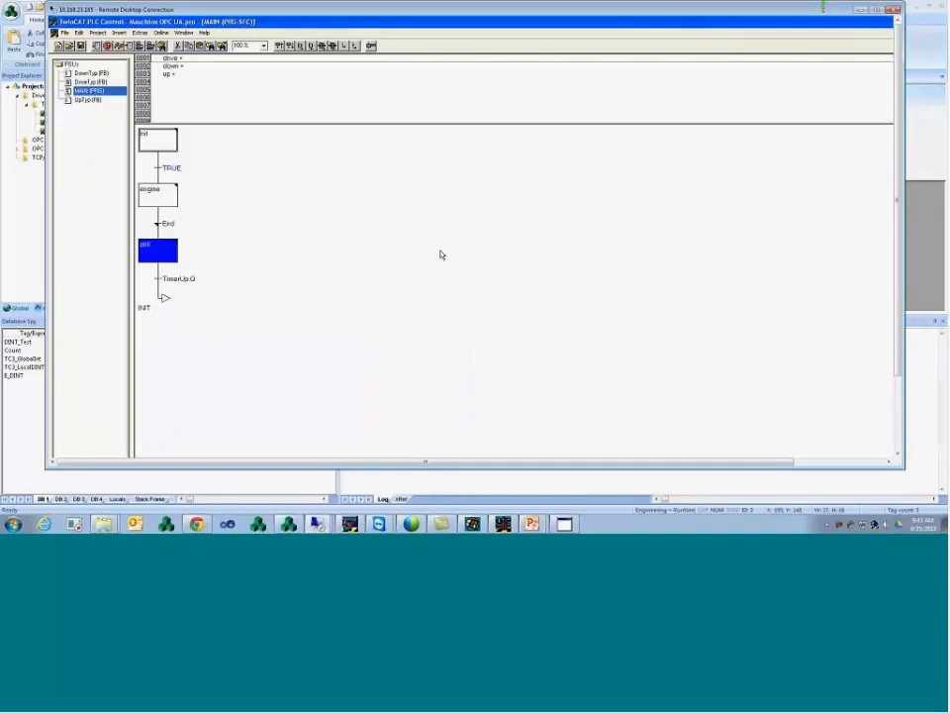
click(900, 431)
click(341, 449)
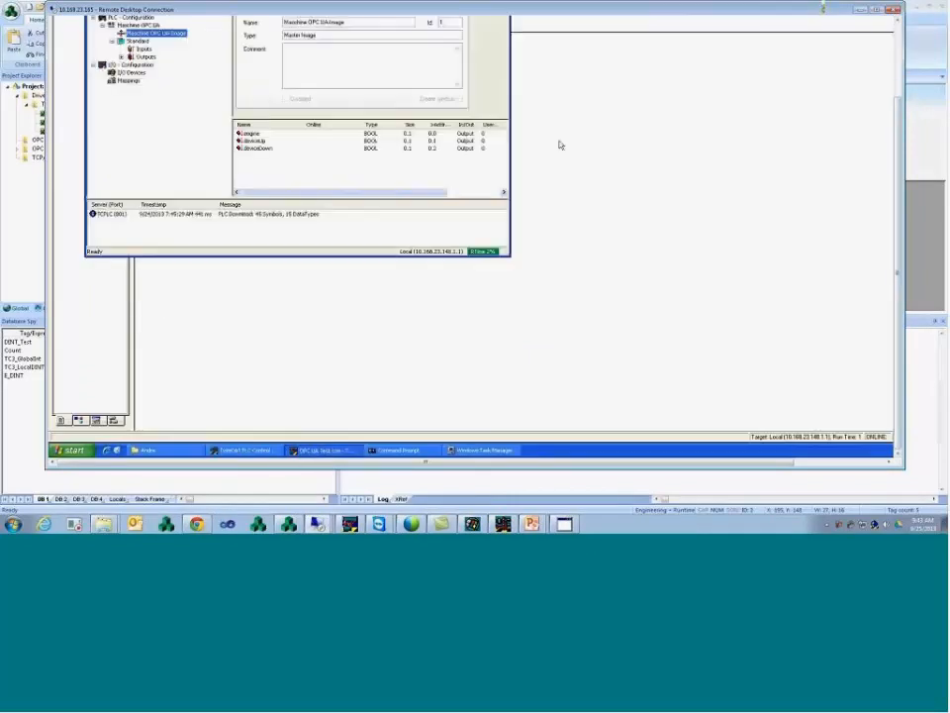
click(318, 523)
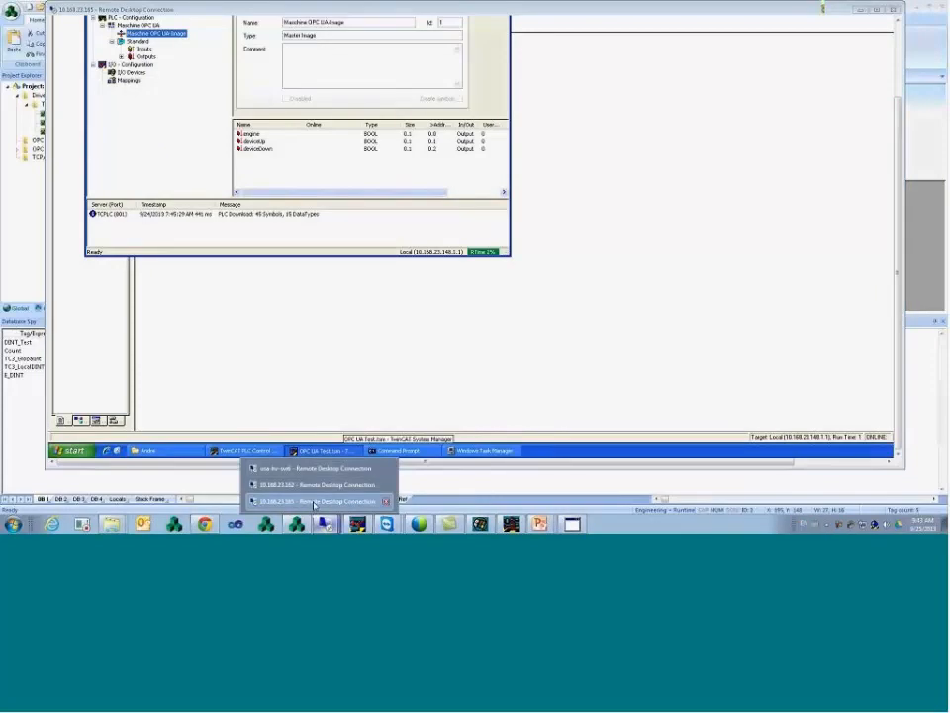
click(272, 451)
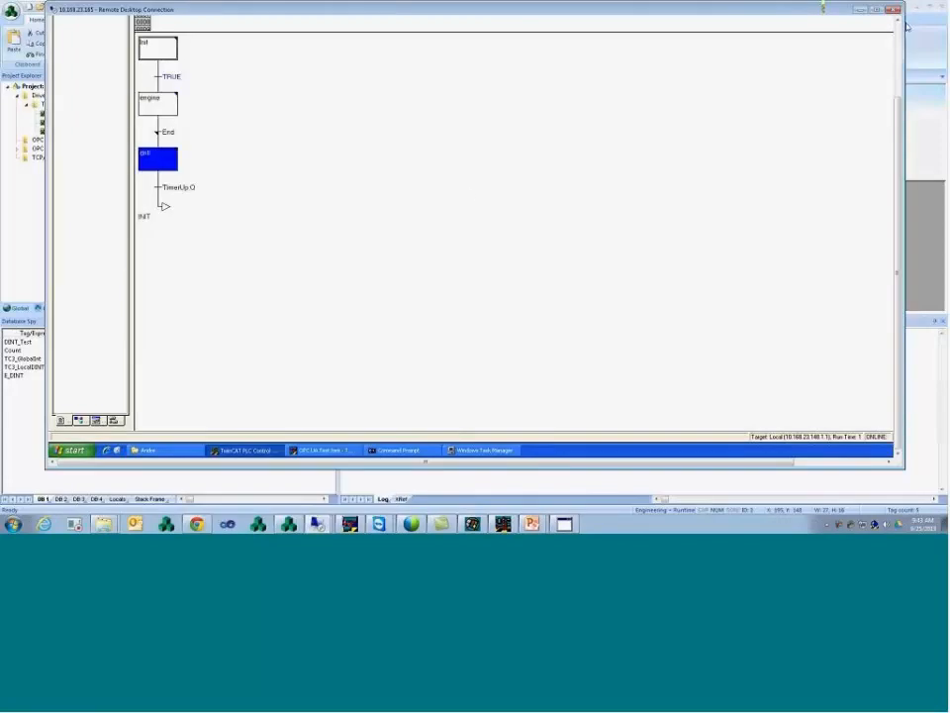
click(877, 10)
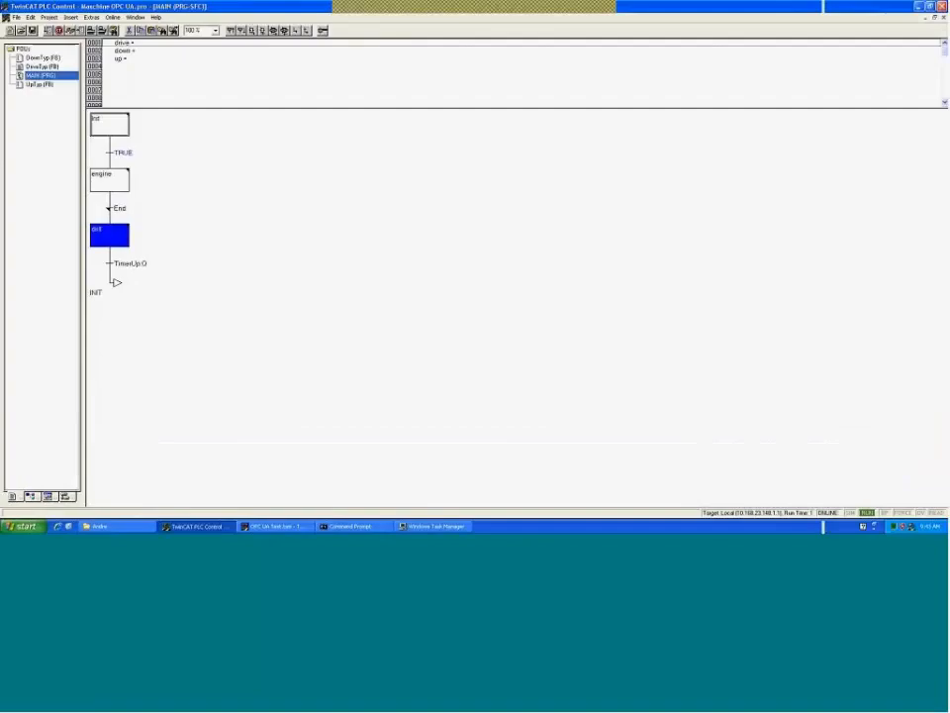
- Log the PLC out and open Global_Variables, highlighting line 0002's OPC-availability comment
click(113, 18)
click(201, 45)
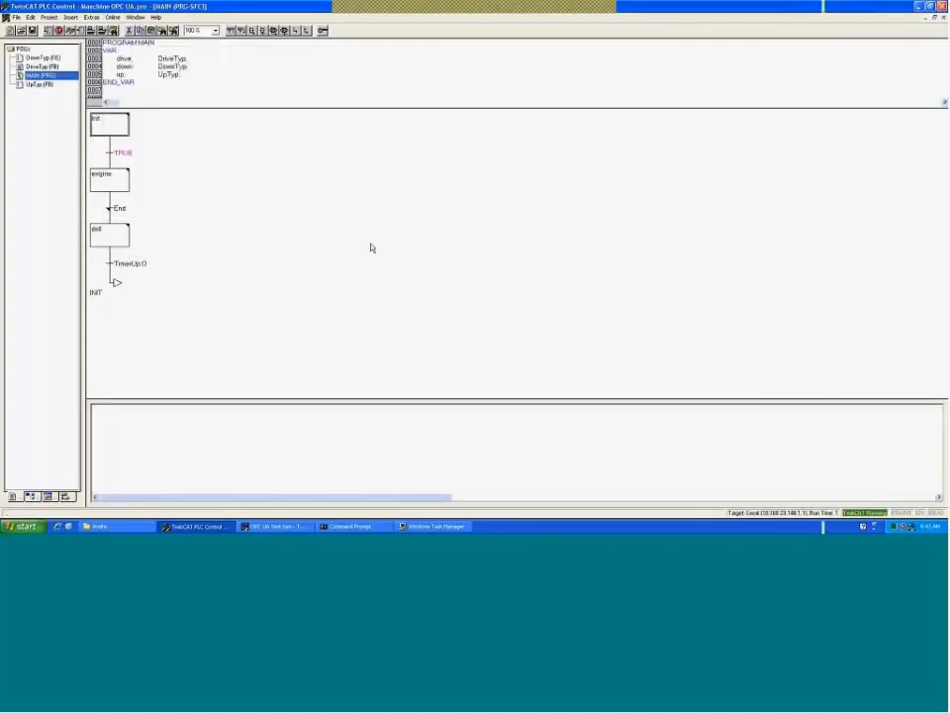
click(66, 496)
double_click(57, 66)
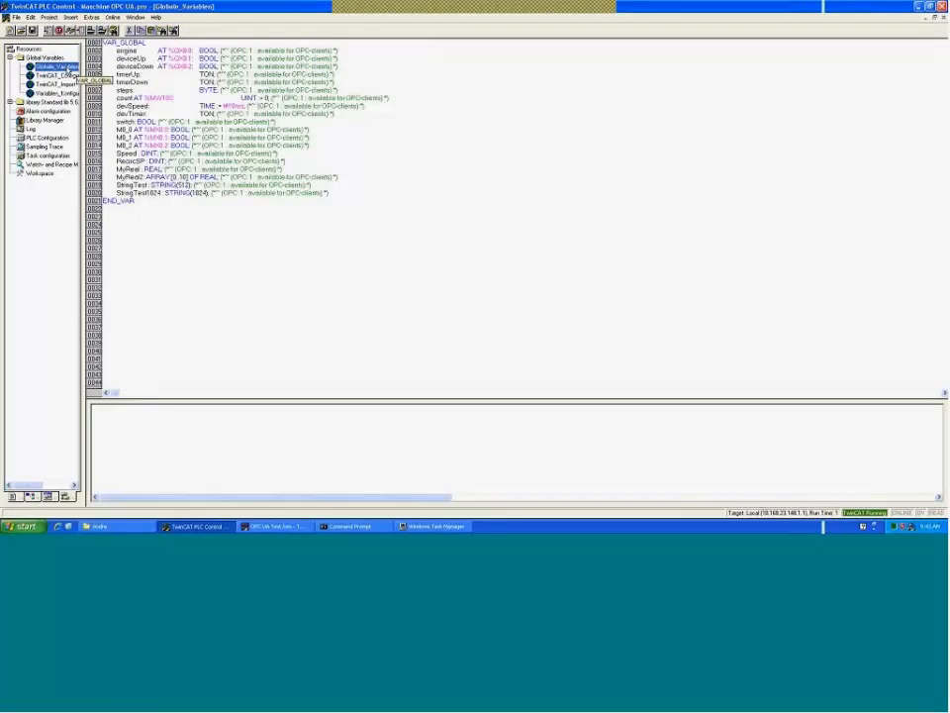
click(348, 52)
drag(348, 53, 220, 47)
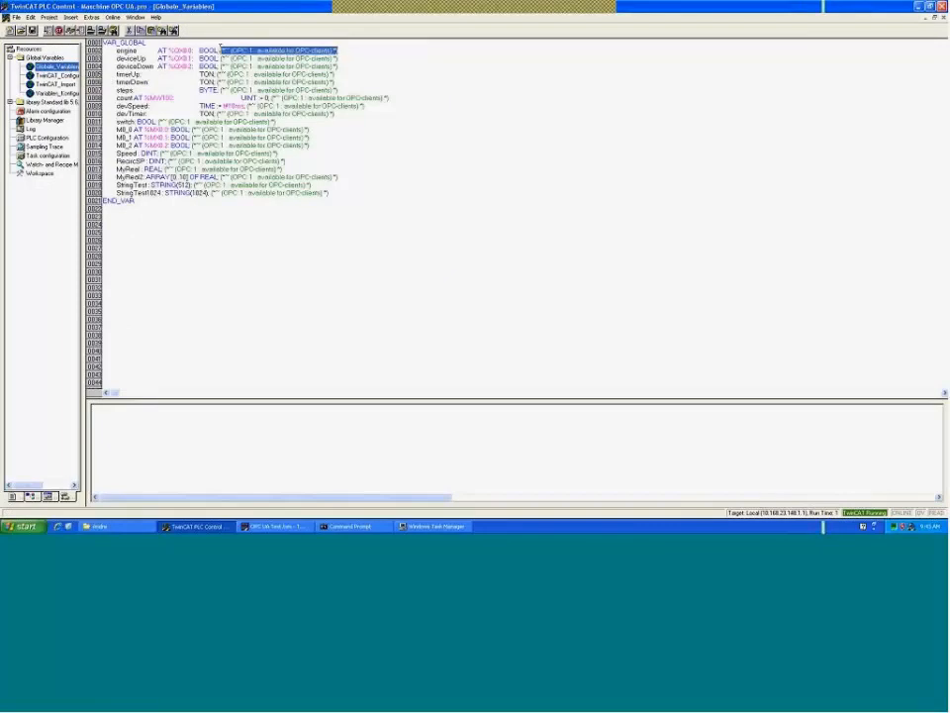
click(349, 51)
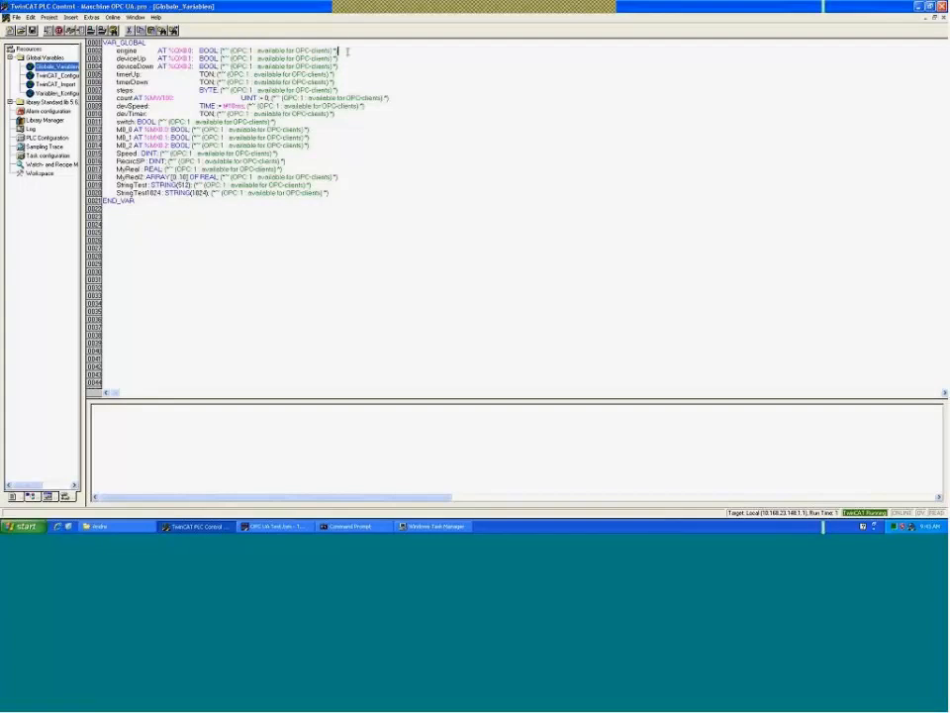
click(30, 528)
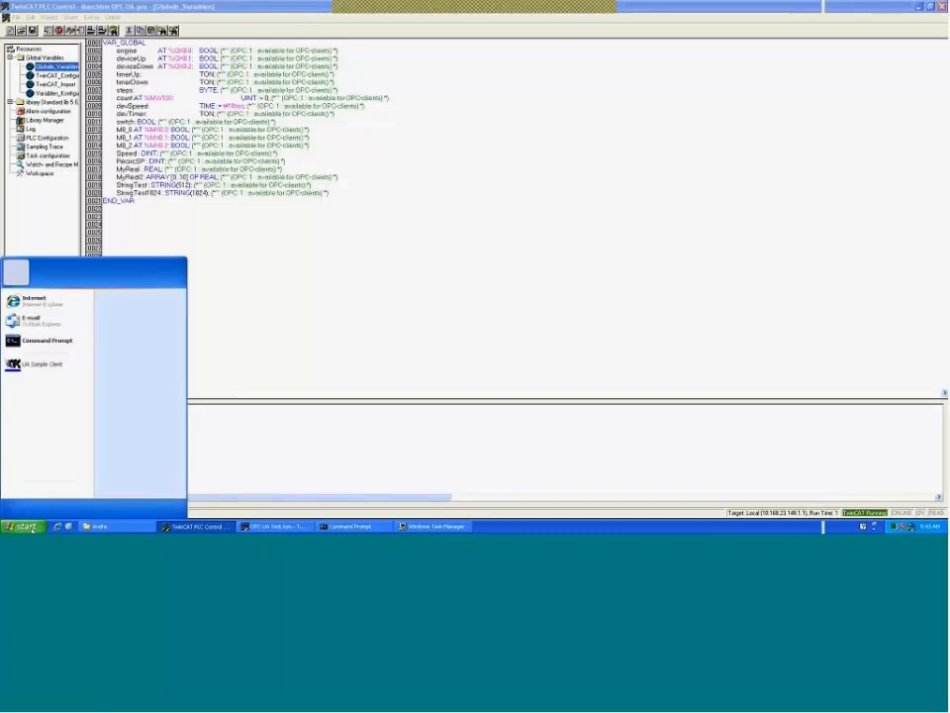
- Browse the remote computer to the C:\TwinCAT\OPC\UA folder
click(139, 361)
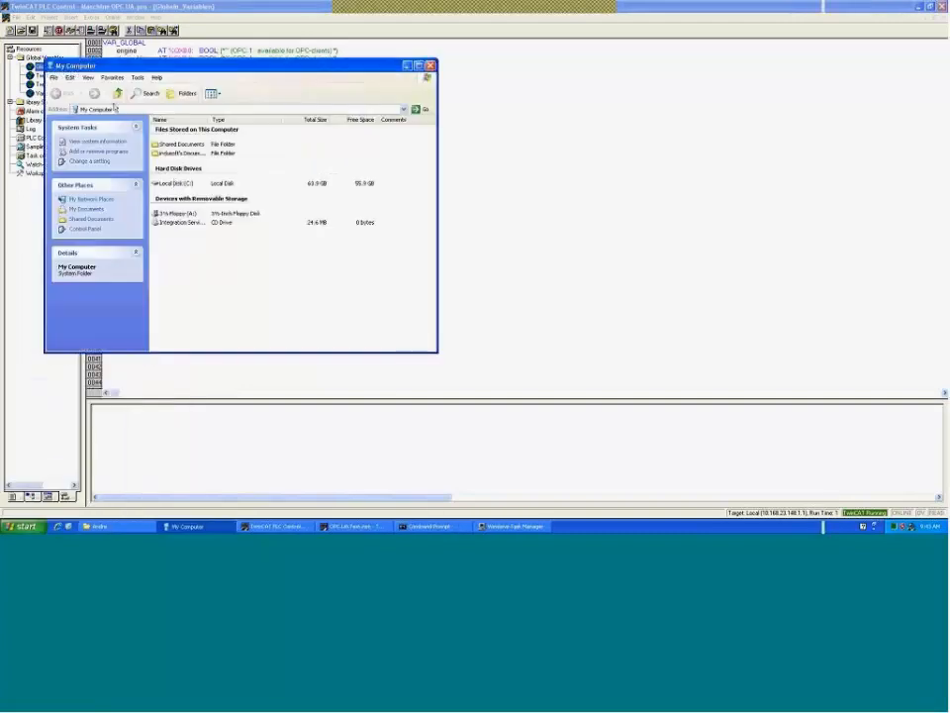
double_click(176, 183)
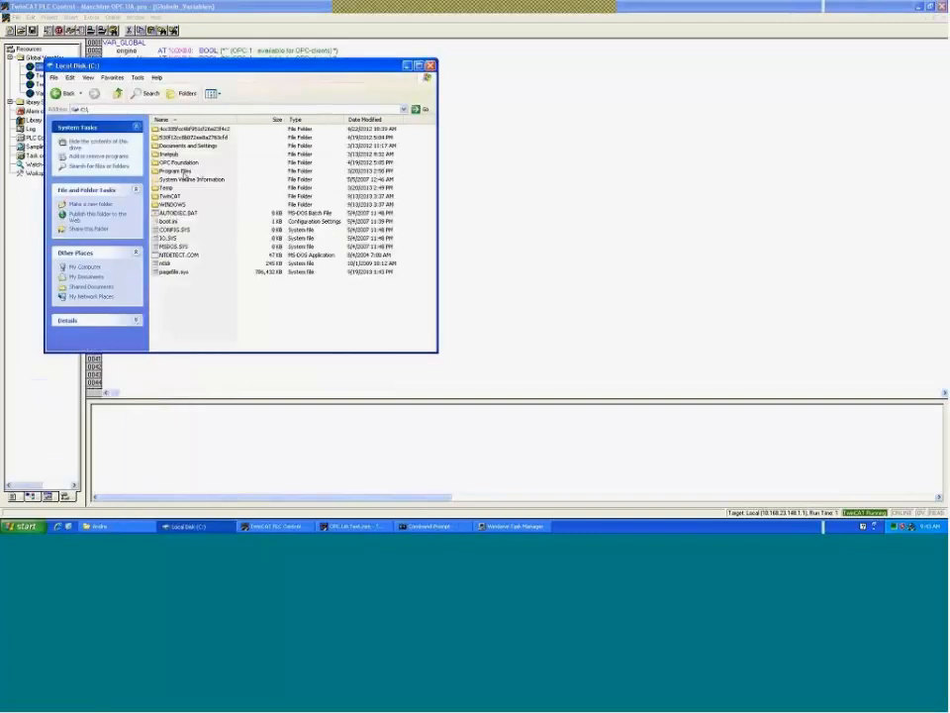
double_click(170, 196)
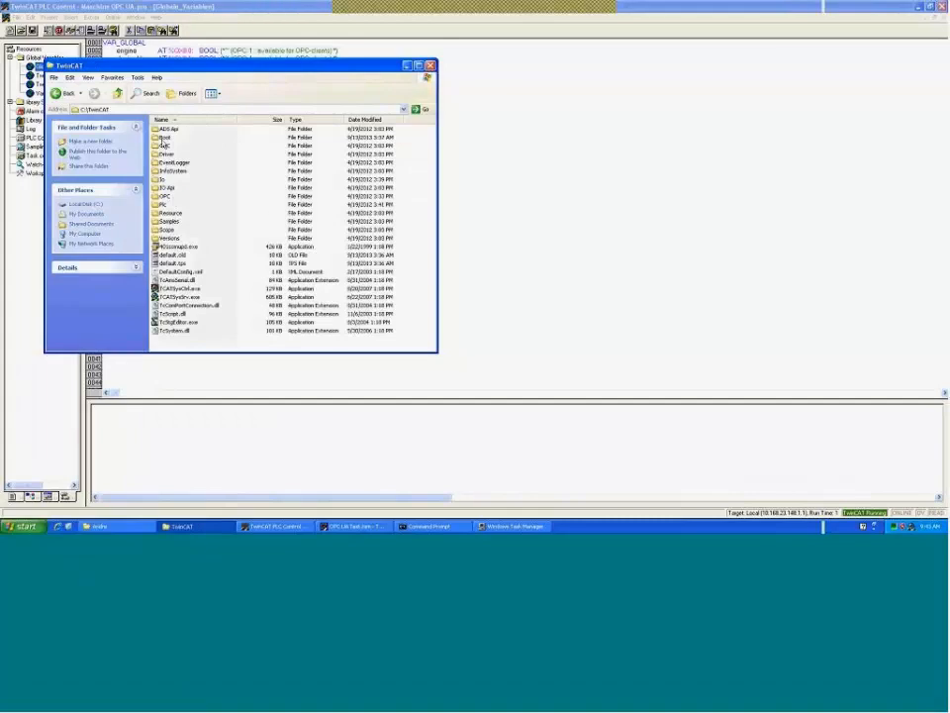
click(164, 196)
double_click(164, 198)
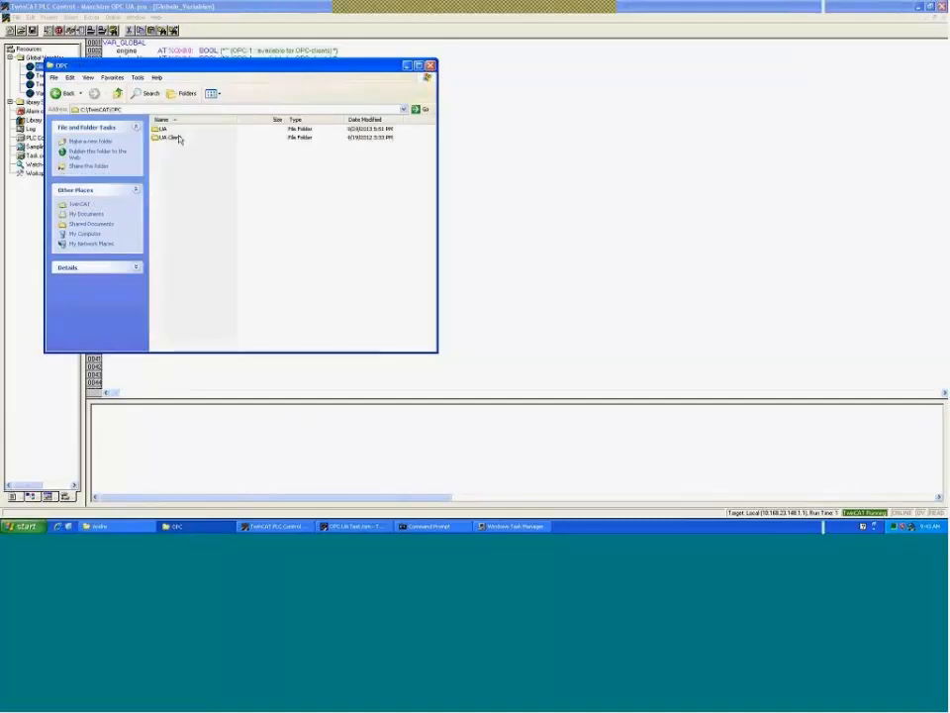
double_click(162, 131)
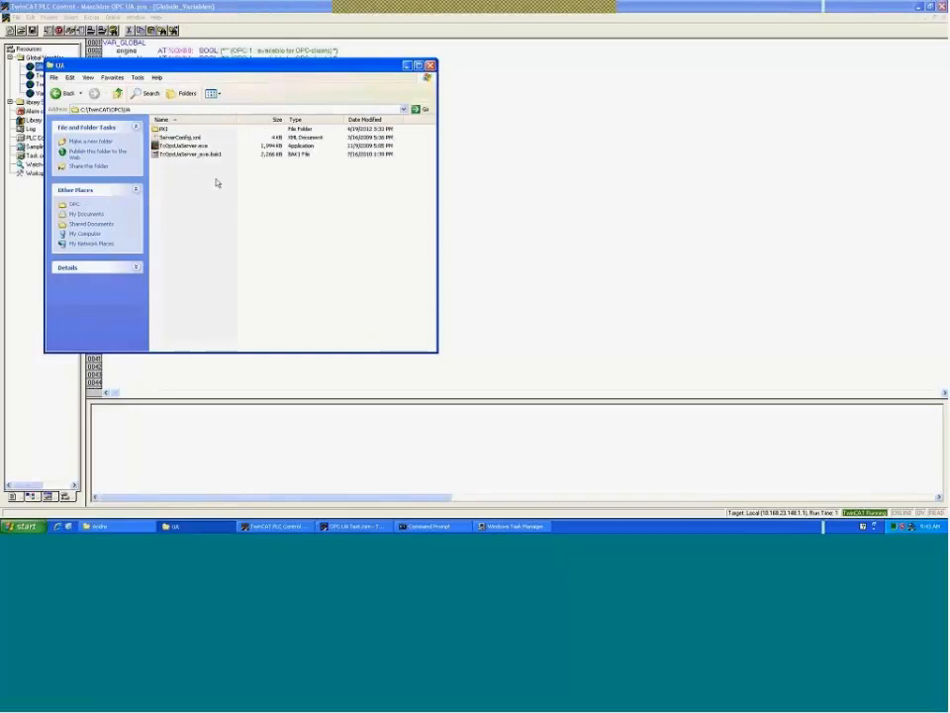
- Select ServerConfig.xml, move the window aside, and cancel the Open With dialog
click(184, 138)
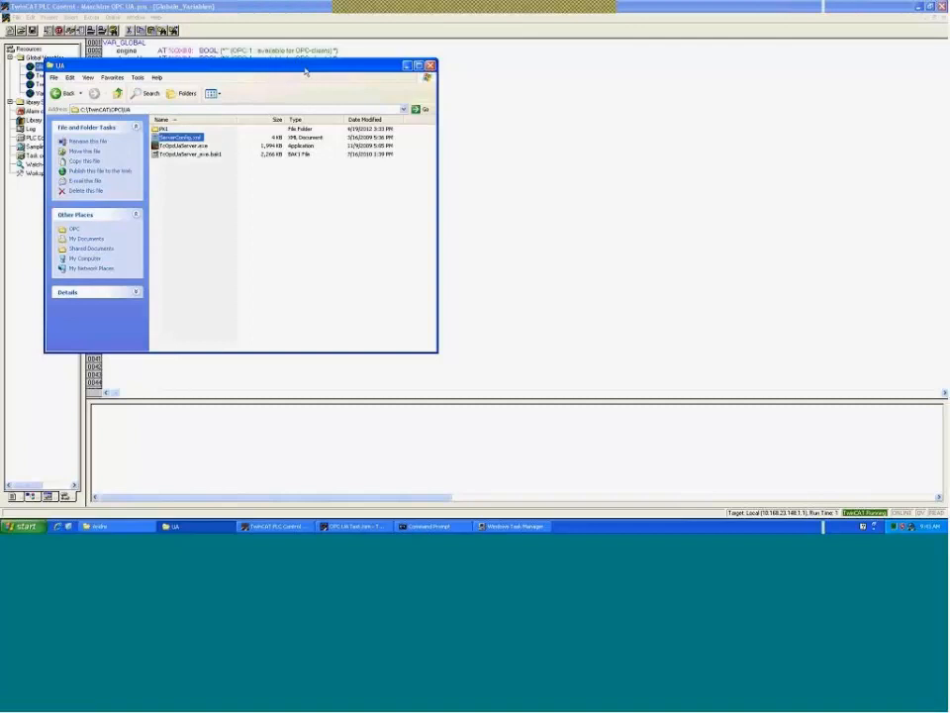
drag(384, 67, 476, 51)
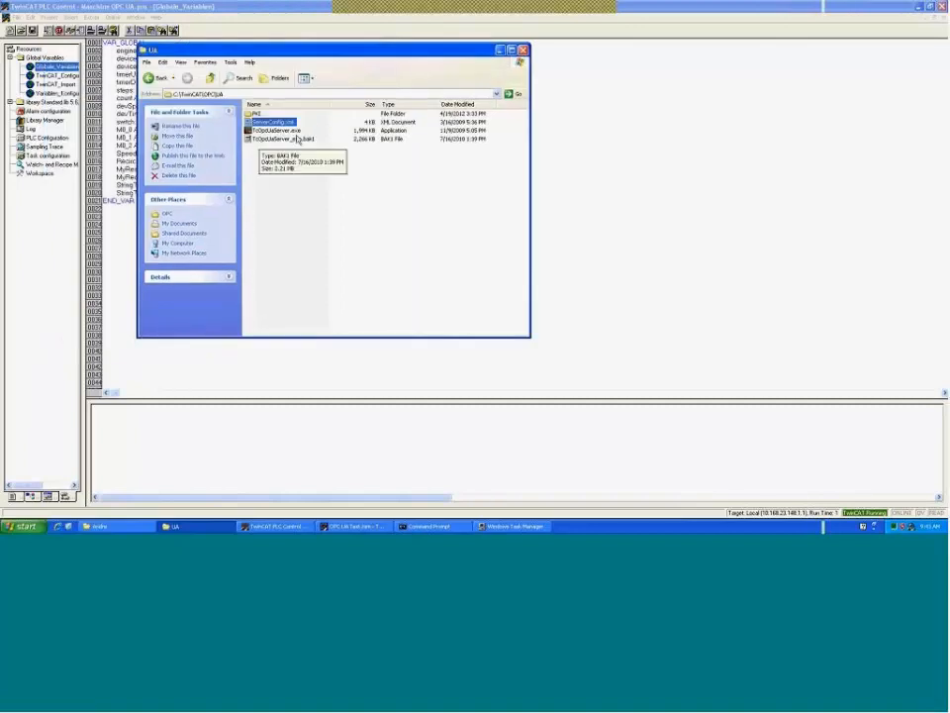
right_click(288, 121)
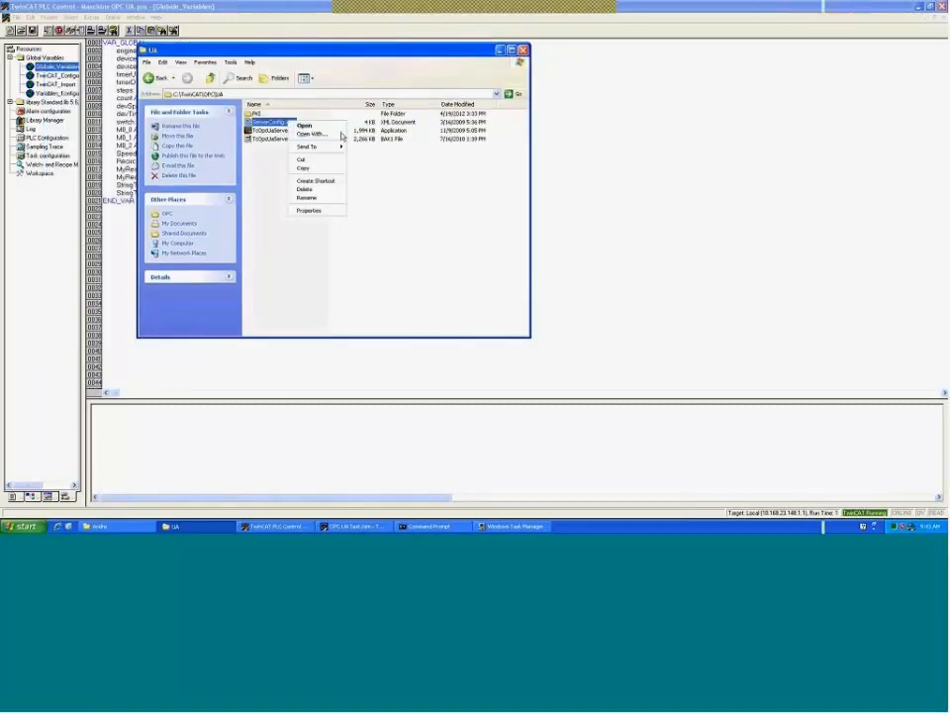
click(313, 134)
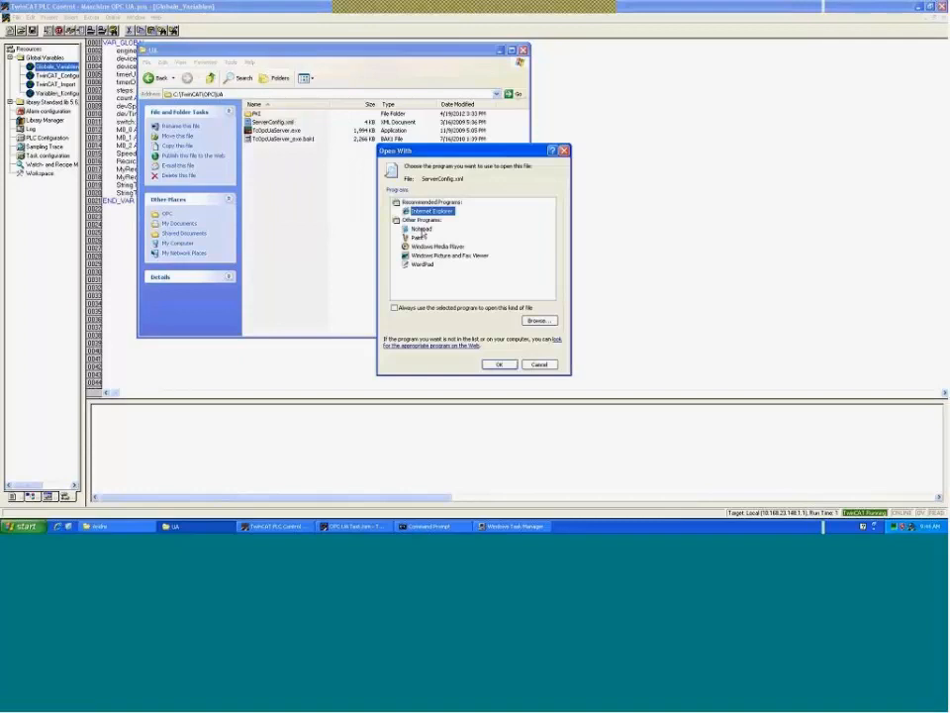
click(538, 364)
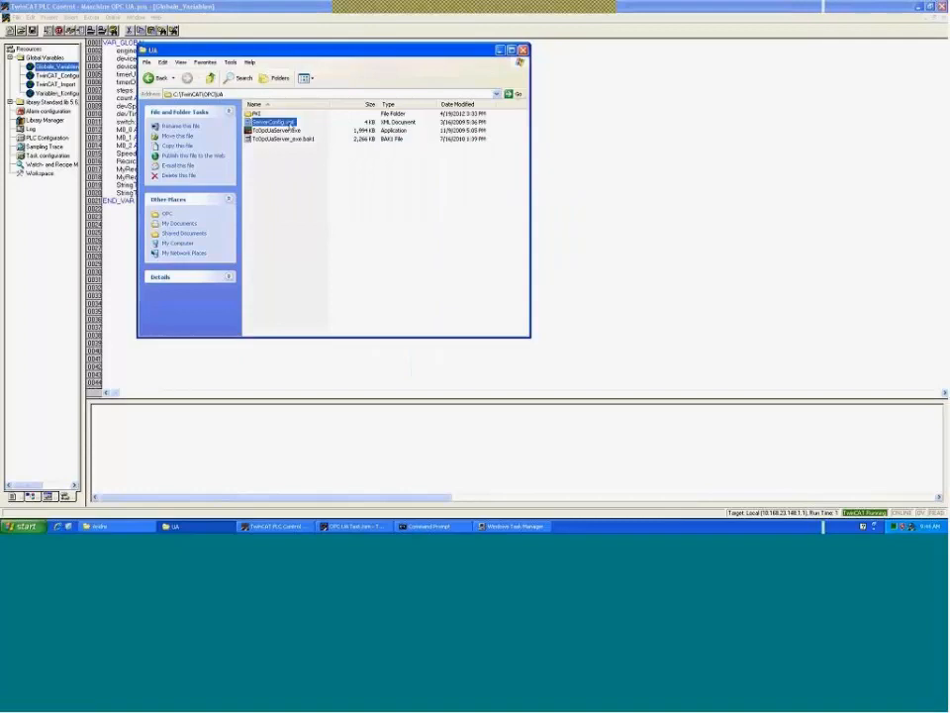
- Open ServerConfig.xml in Internet Explorer and allow its blocked active content
double_click(290, 123)
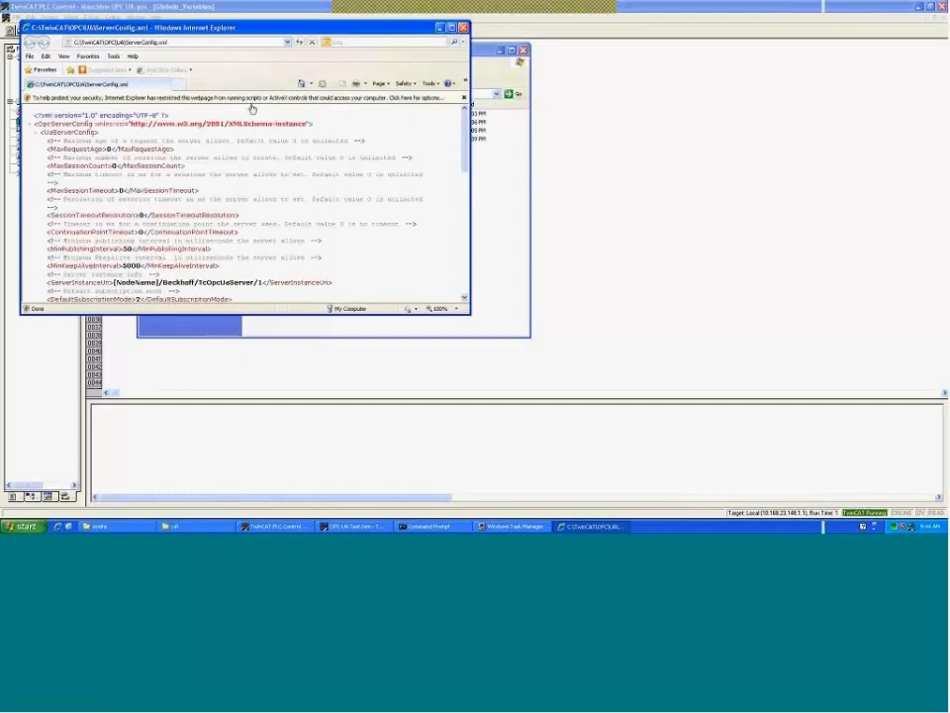
click(256, 97)
click(283, 105)
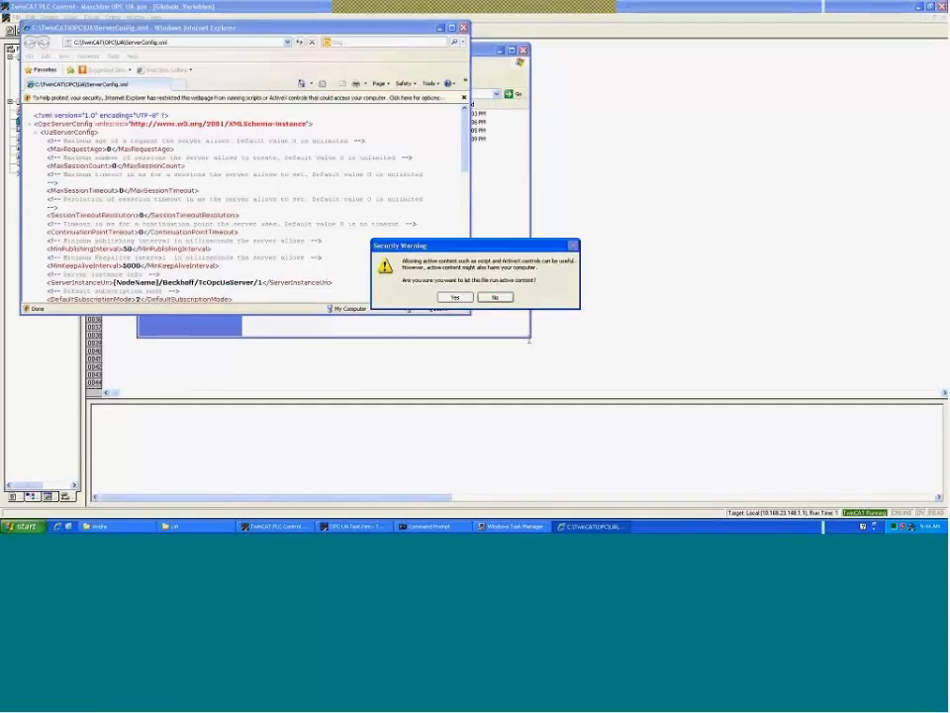
click(450, 298)
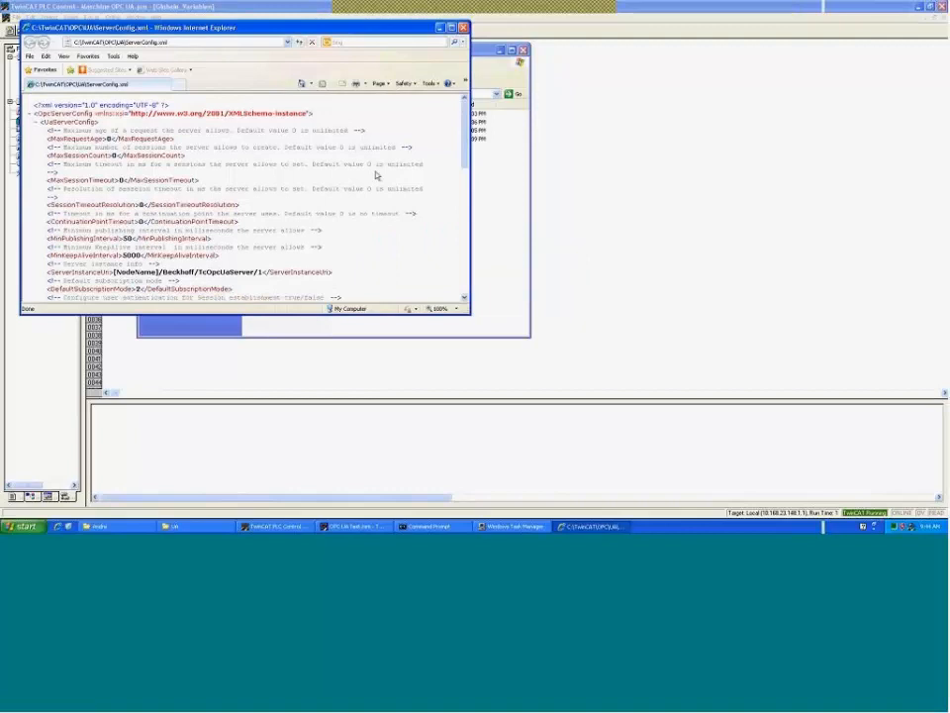
- Scroll to the endpoint URL opc.tcp://[NodeName]:4840 and highlight it
scroll(338, 196, down, 4)
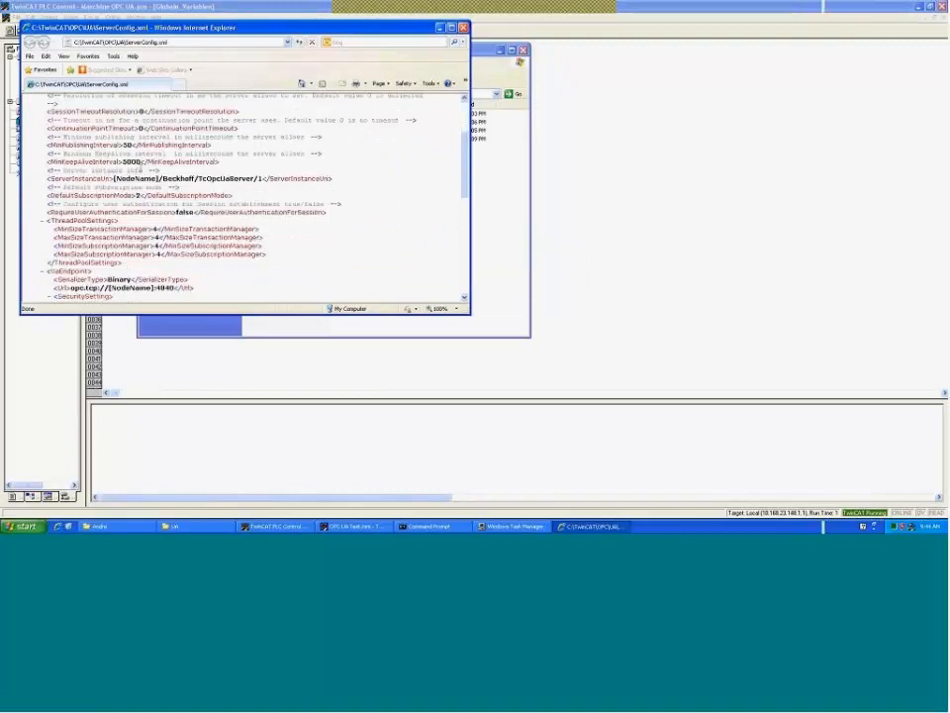
scroll(339, 212, down, 2)
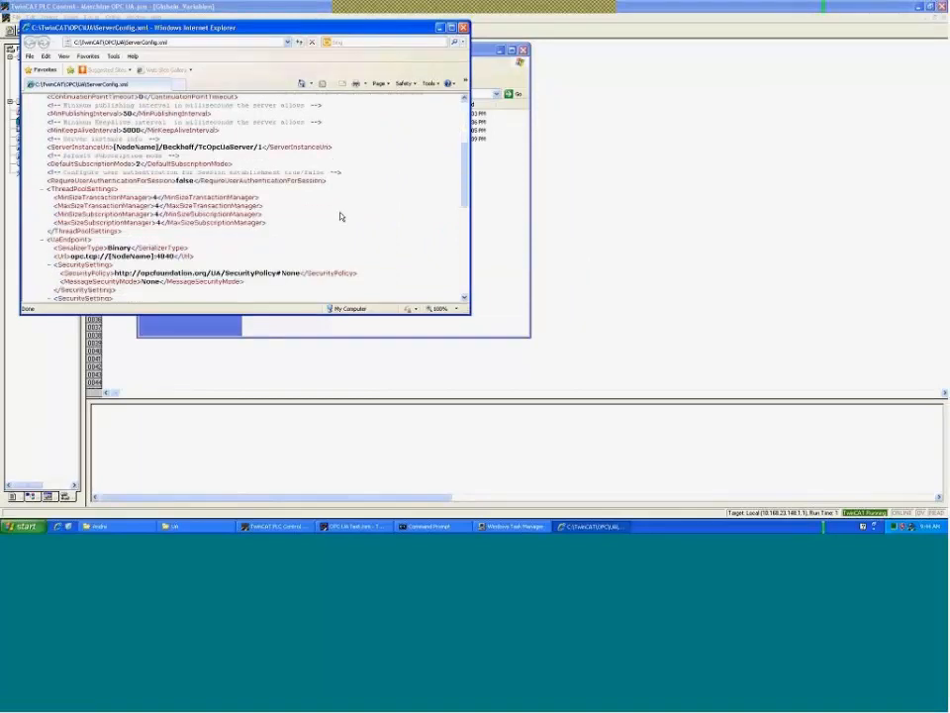
scroll(341, 216, down, 2)
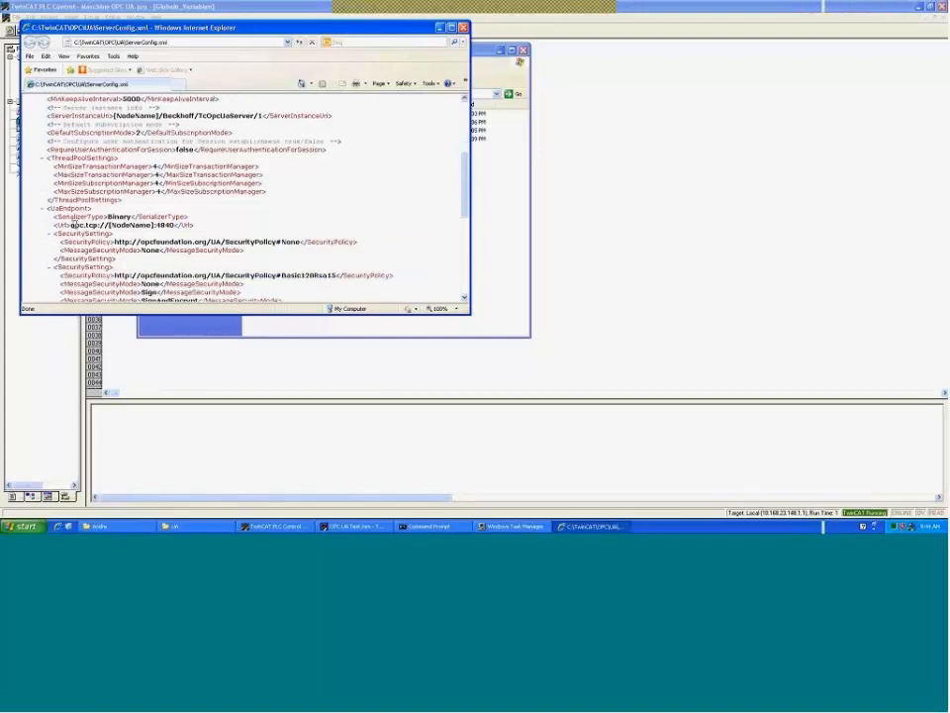
drag(71, 225, 173, 225)
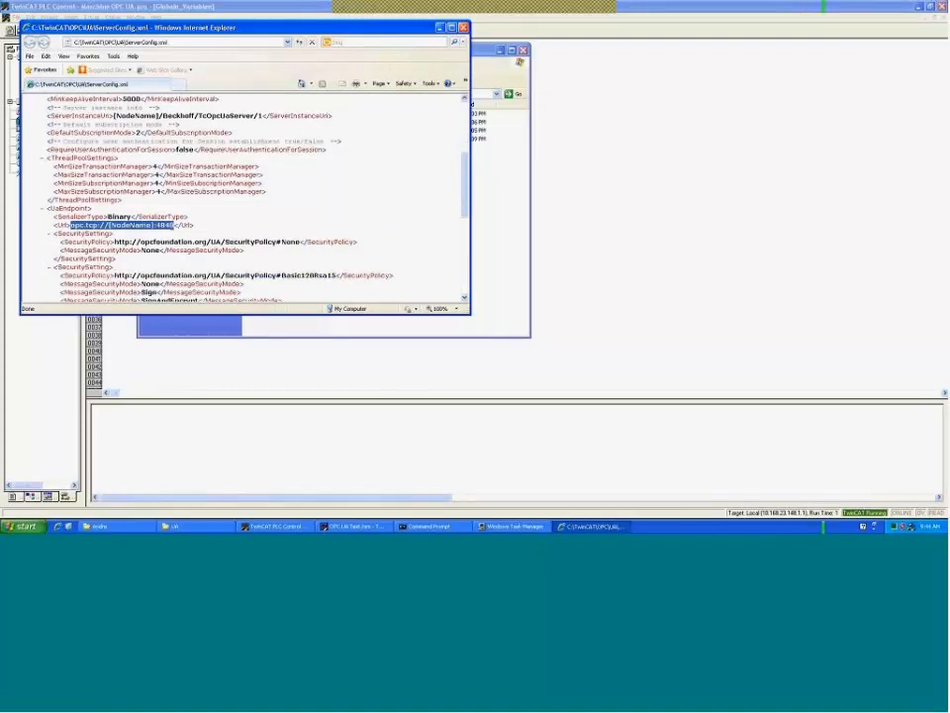
click(176, 225)
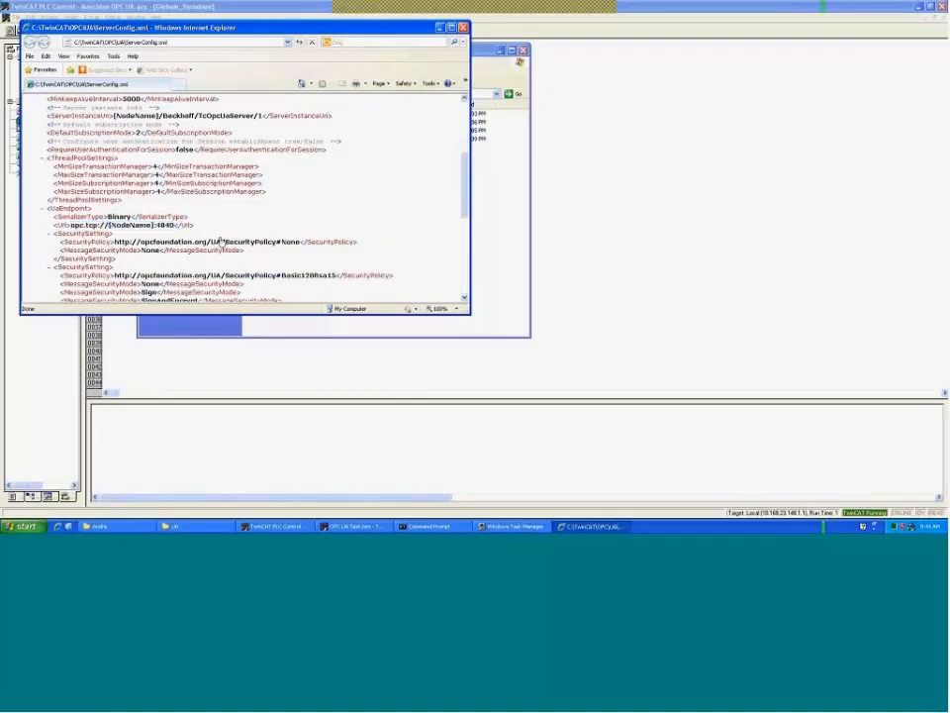
- Highlight the SecurityPolicy settings: None, plus Basic128Rsa15 with None, Sign and SignAndEncrypt modes
scroll(448, 190, down, 3)
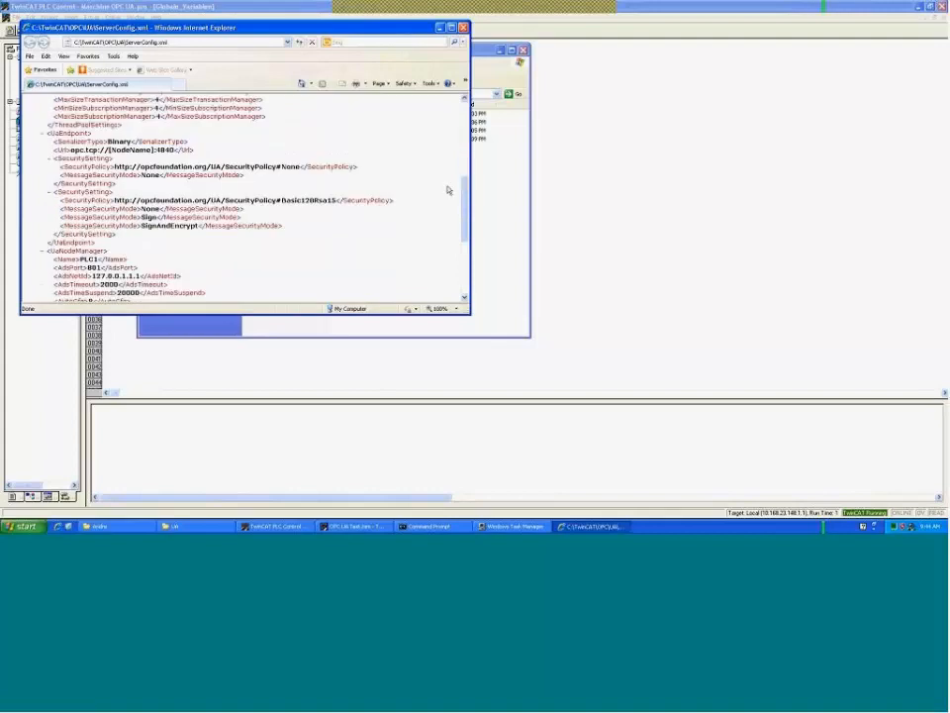
drag(61, 166, 360, 166)
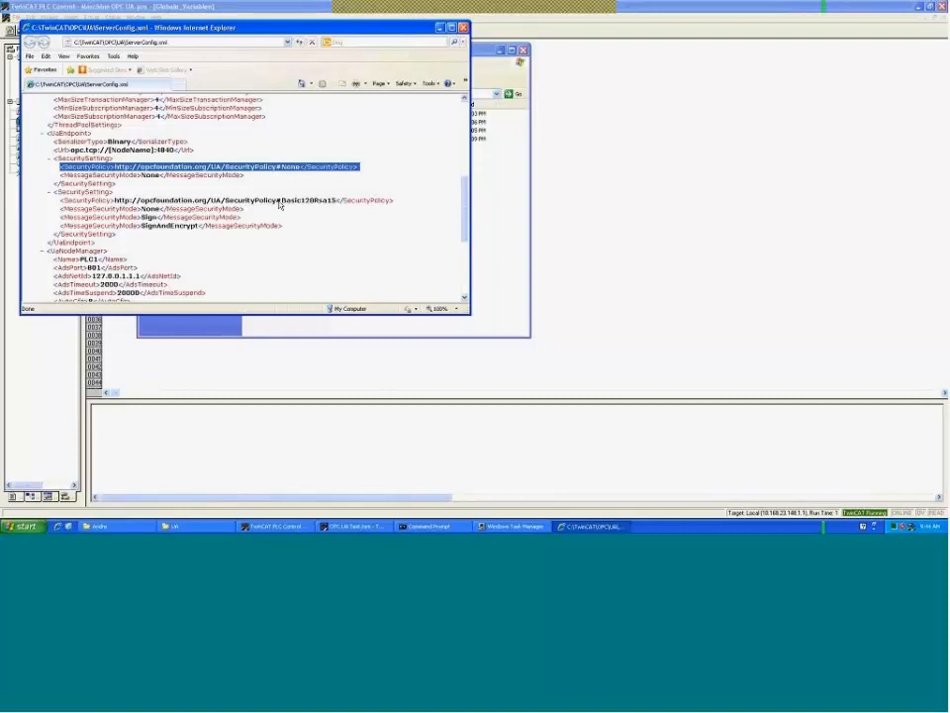
drag(61, 200, 141, 201)
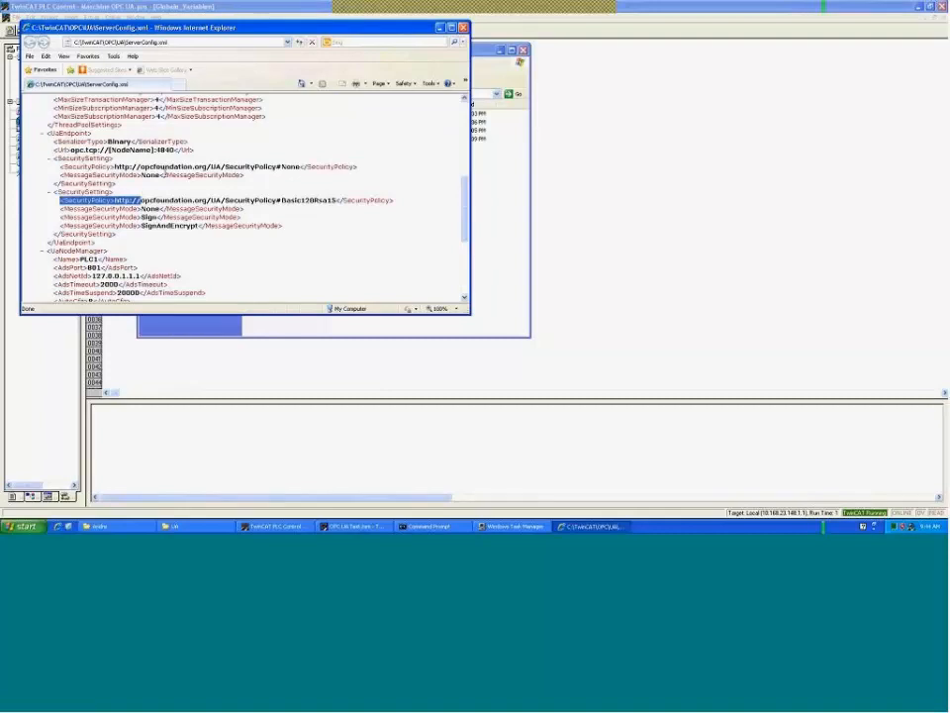
double_click(153, 175)
click(192, 192)
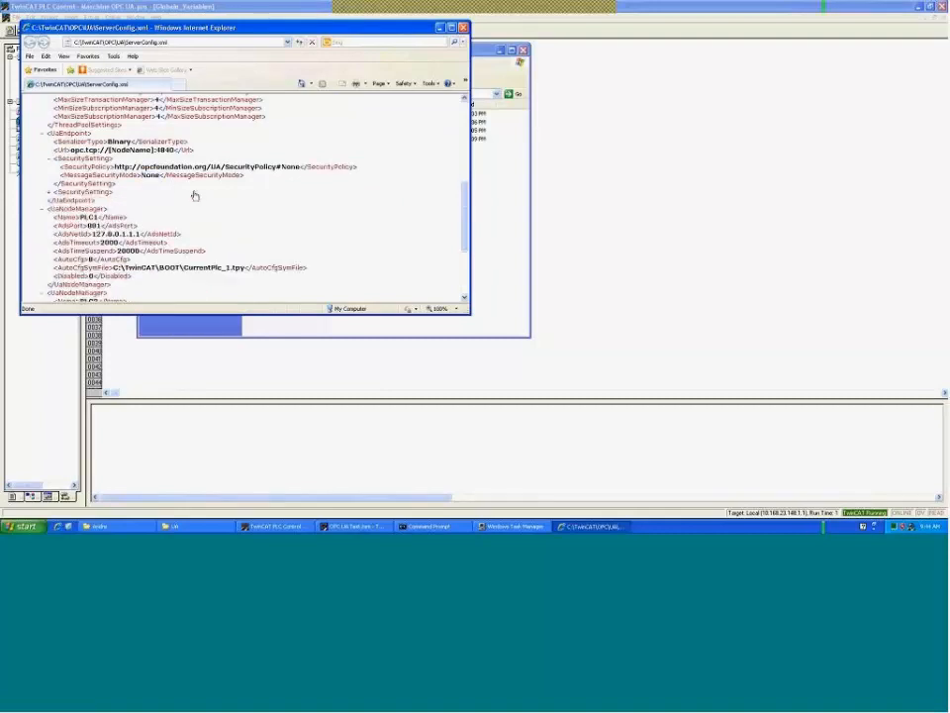
click(86, 193)
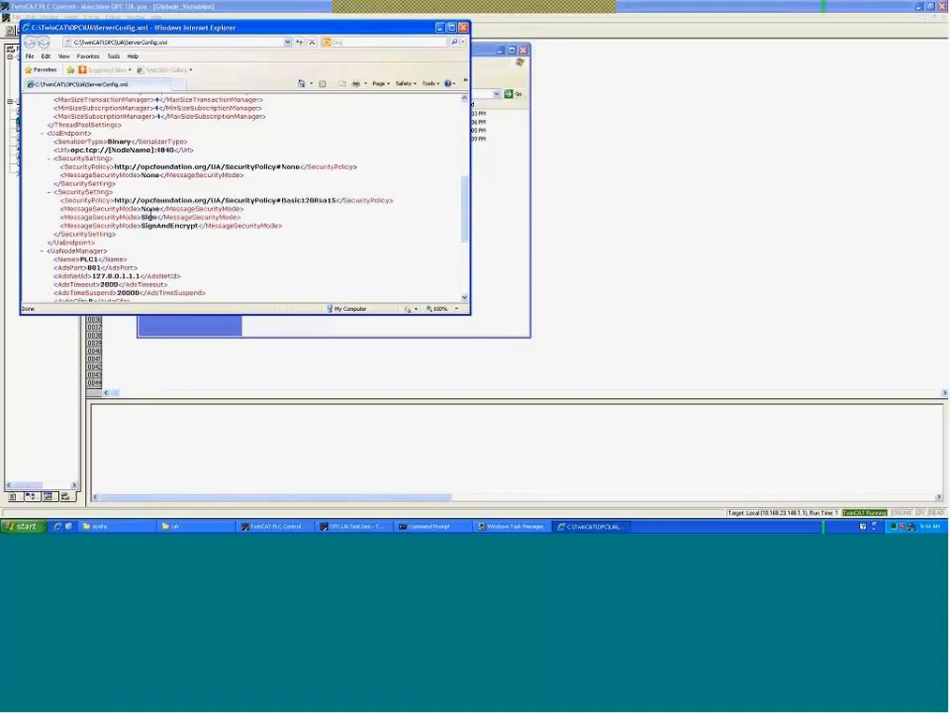
double_click(148, 217)
drag(282, 200, 335, 200)
double_click(148, 210)
double_click(169, 225)
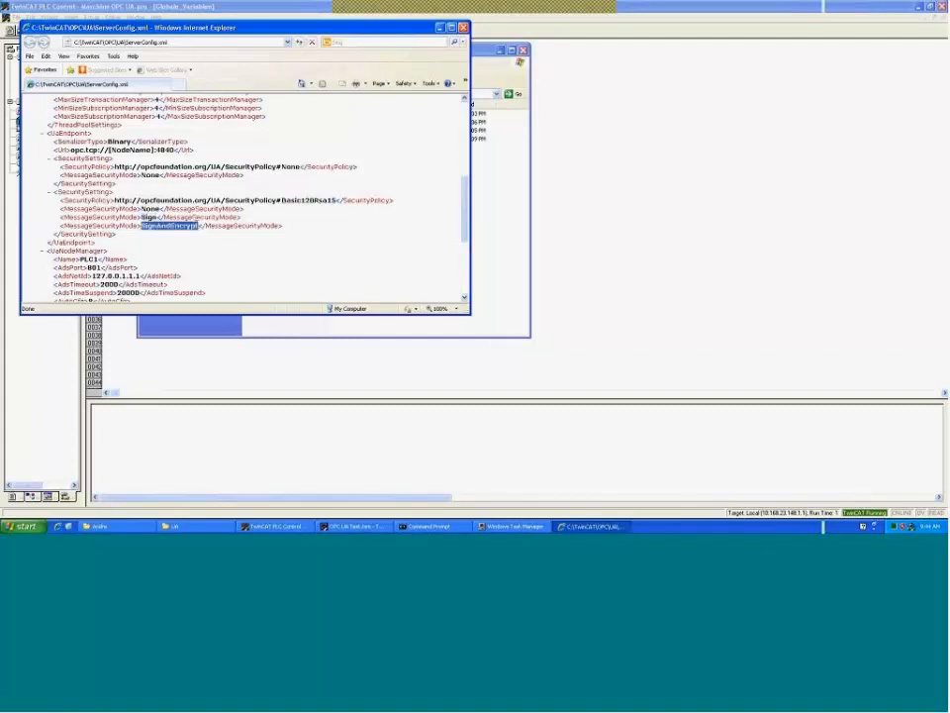
click(322, 229)
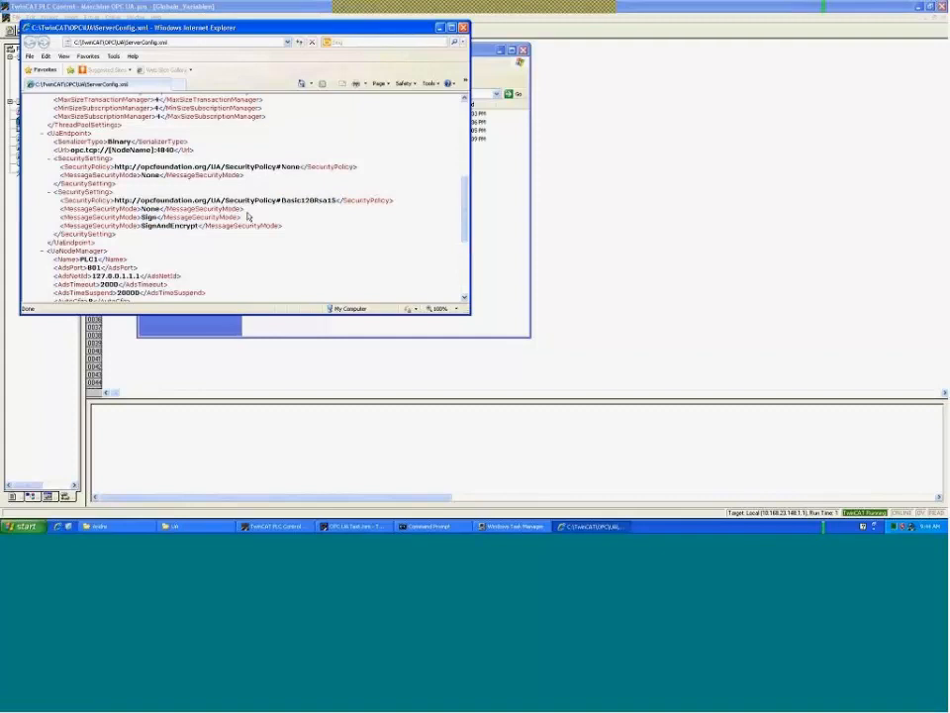
scroll(249, 213, down, 4)
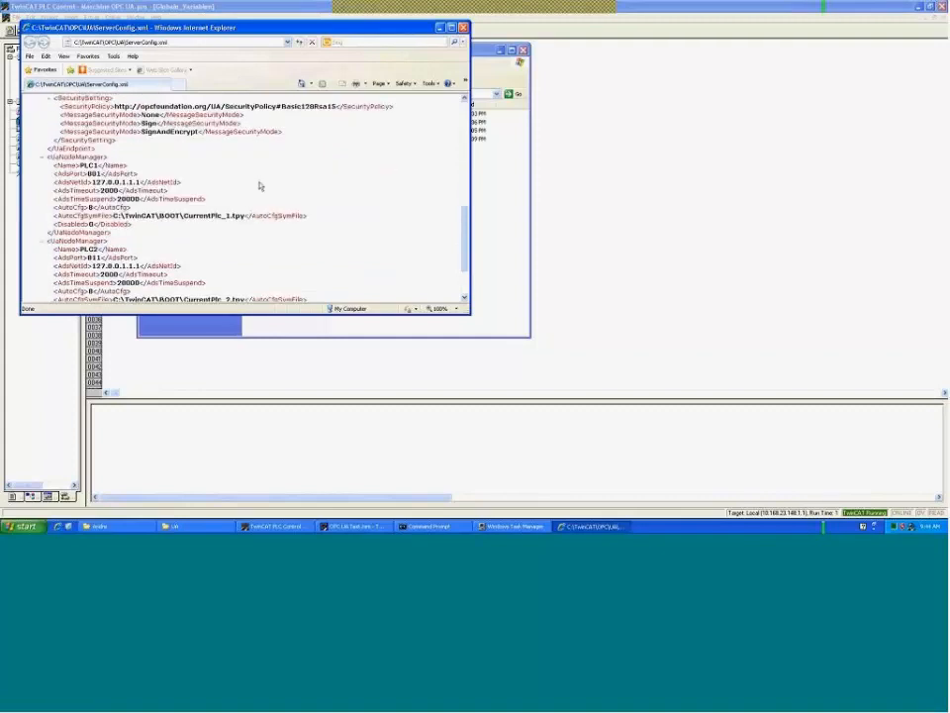
mouse_move(93, 182)
mouse_down()
mouse_move(141, 183)
mouse_move(97, 175)
mouse_up()
click(142, 182)
double_click(91, 173)
drag(245, 215, 113, 215)
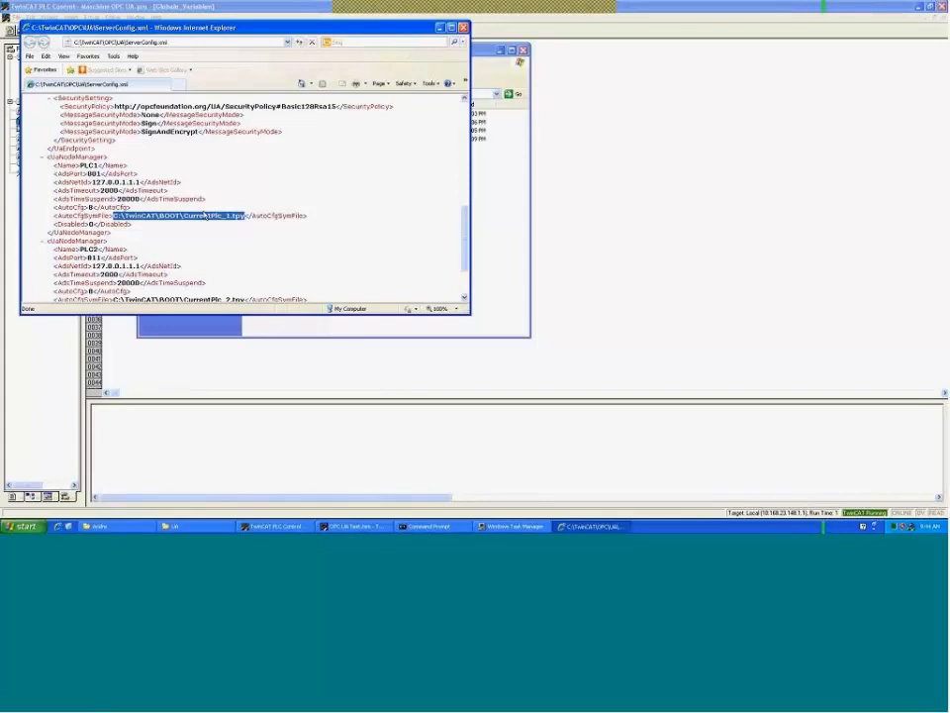
click(167, 216)
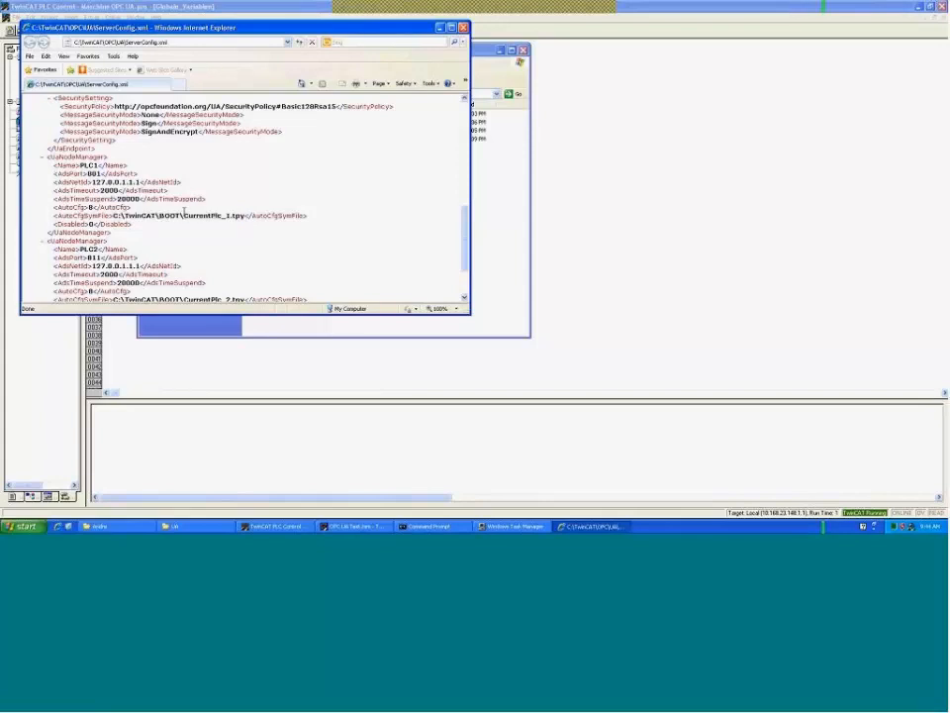
drag(183, 215, 245, 215)
scroll(297, 225, down, 3)
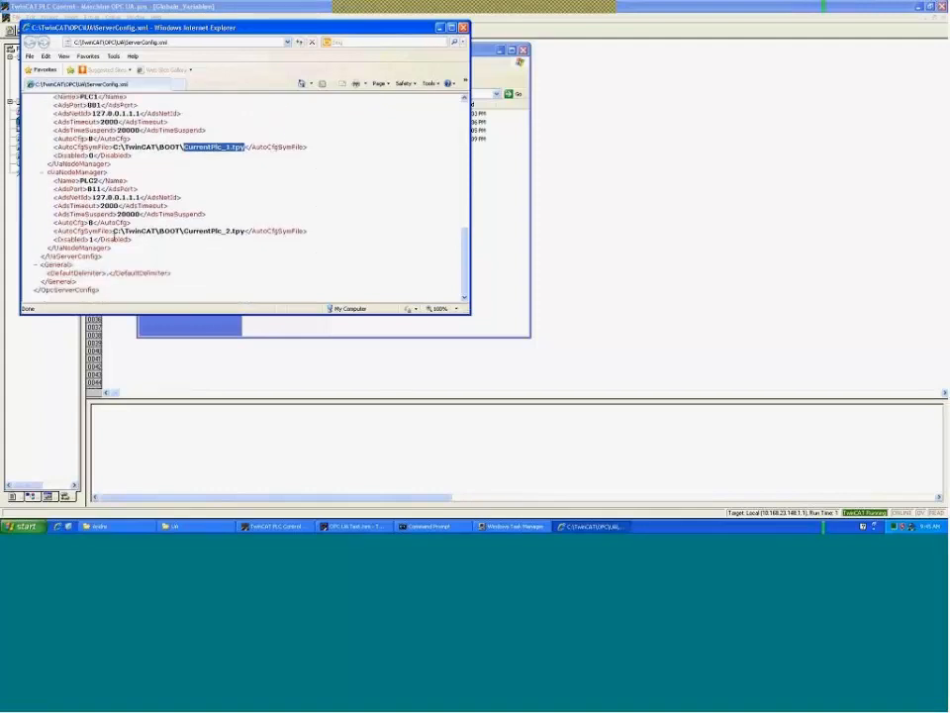
double_click(92, 155)
drag(263, 28, 298, 54)
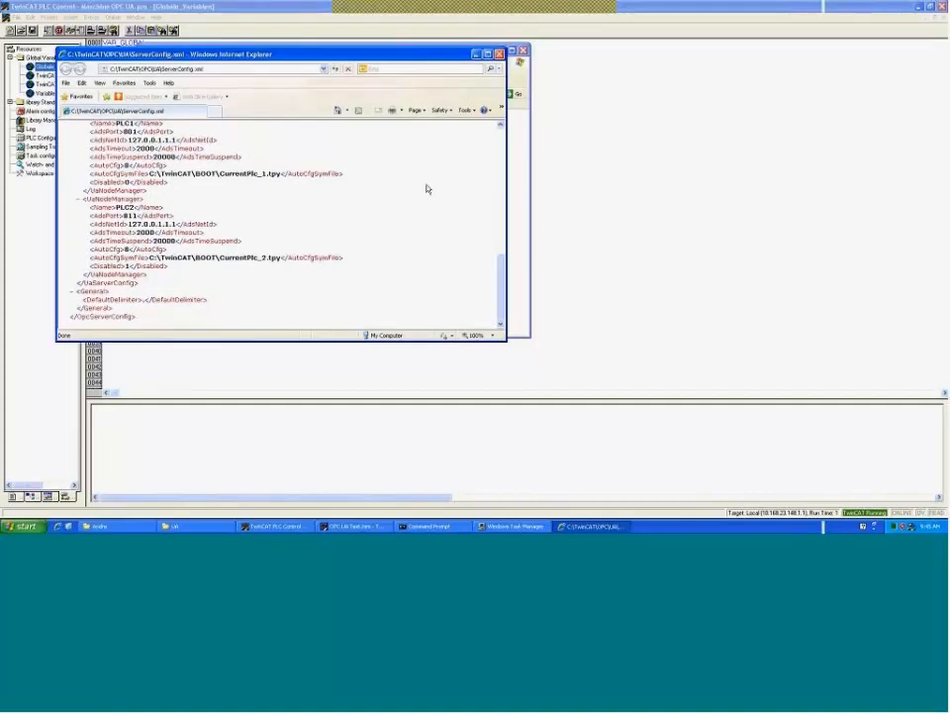
drag(500, 289, 501, 120)
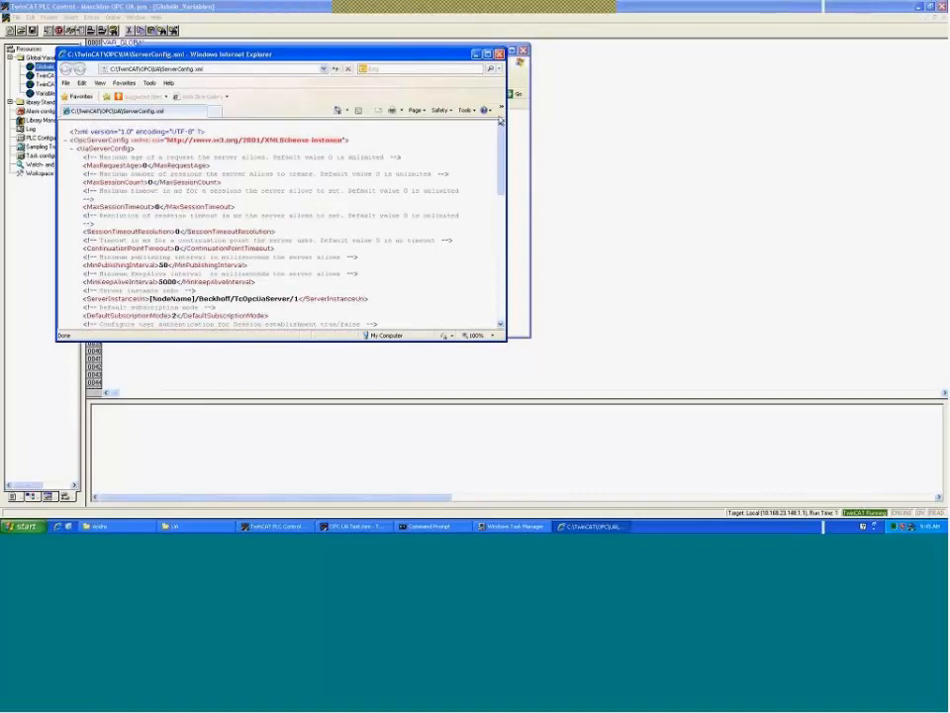
- Close the ServerConfig.xml browser and point out TcOpcUaServer.exe in the UA folder
click(499, 55)
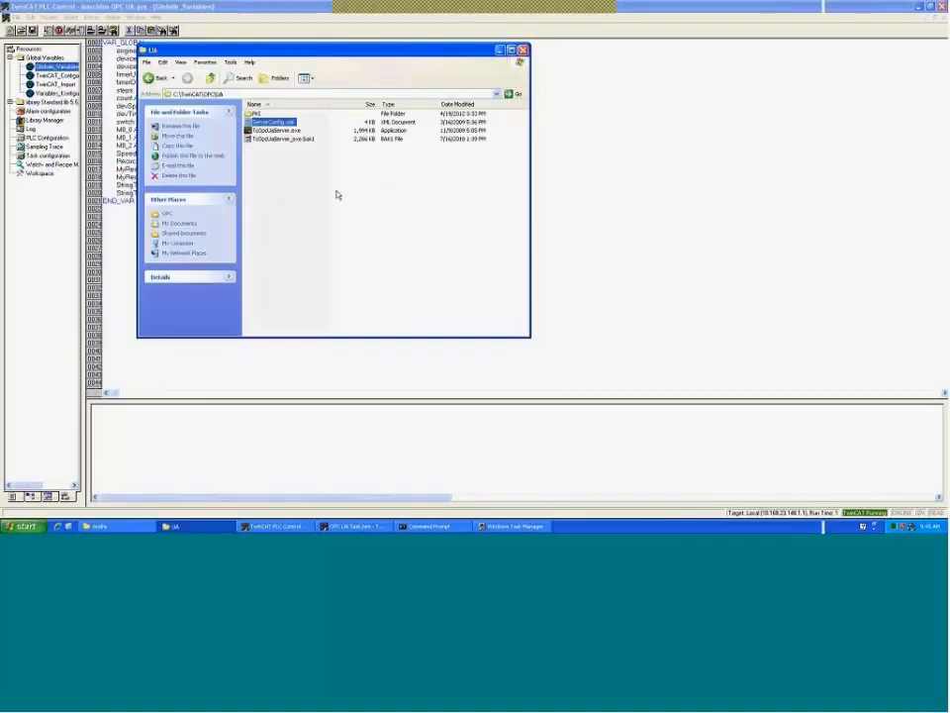
click(336, 195)
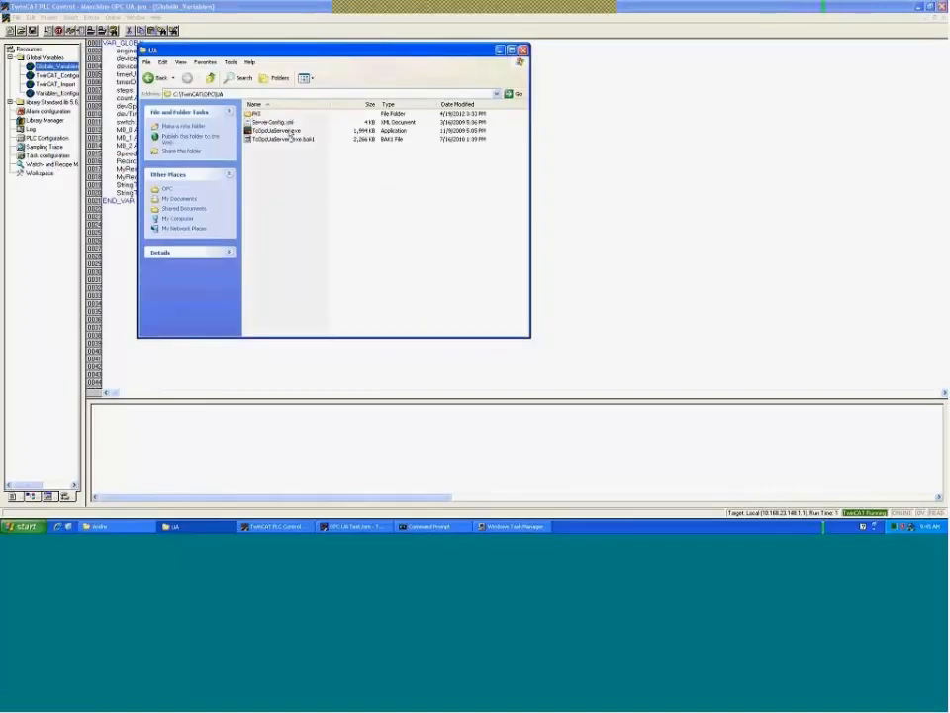
click(282, 130)
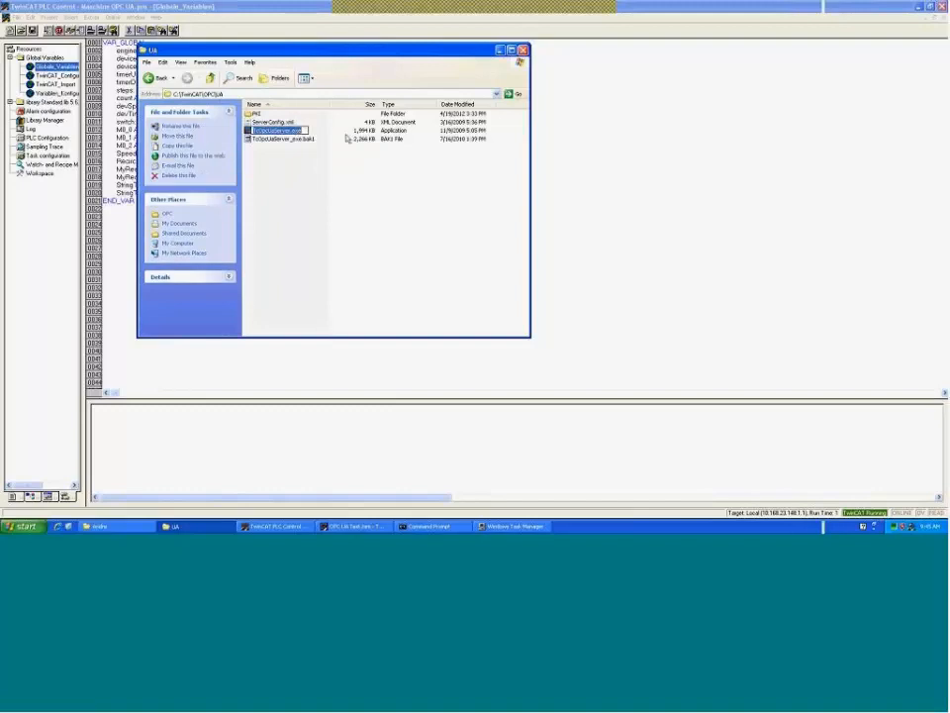
click(424, 267)
- End the second TcOpcUaServer.exe process in Task Manager, then reselect ServerConfig.xml in the UA folder
click(515, 527)
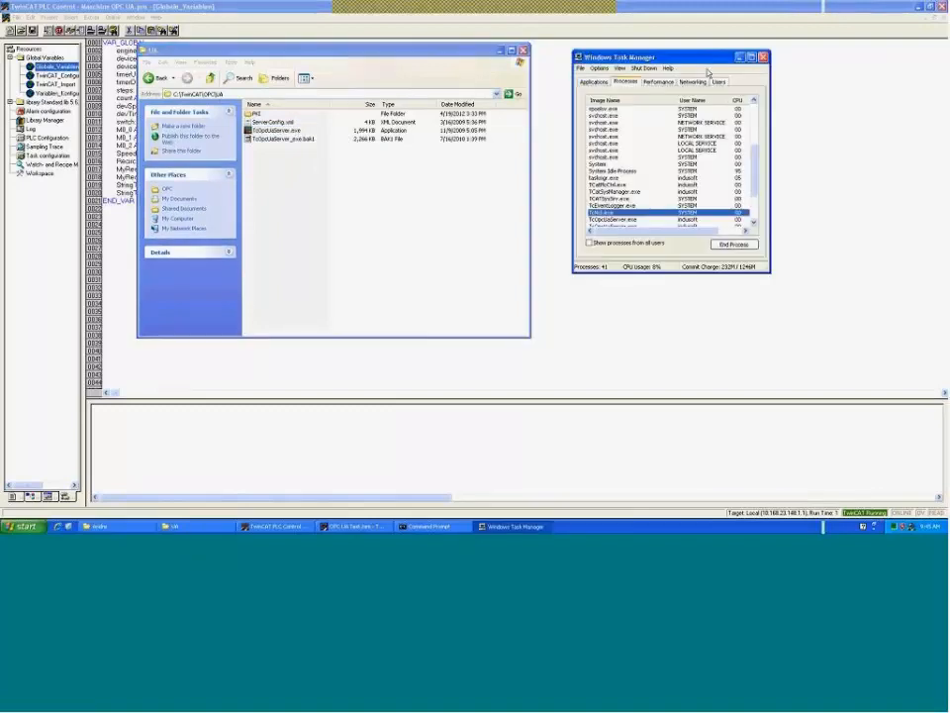
click(613, 221)
scroll(643, 183, down, 3)
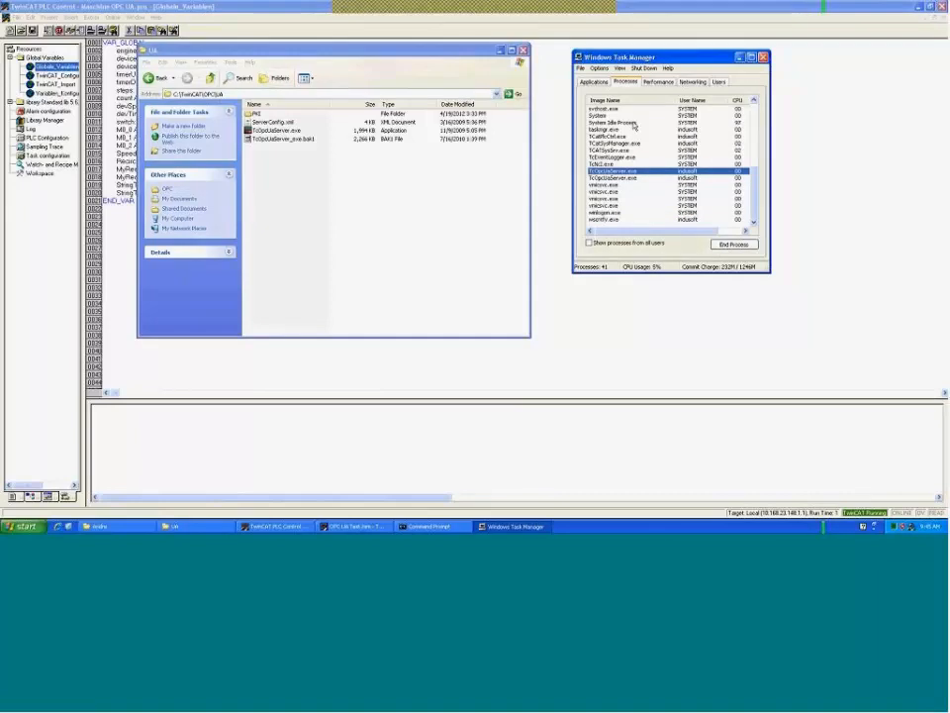
click(642, 178)
click(743, 246)
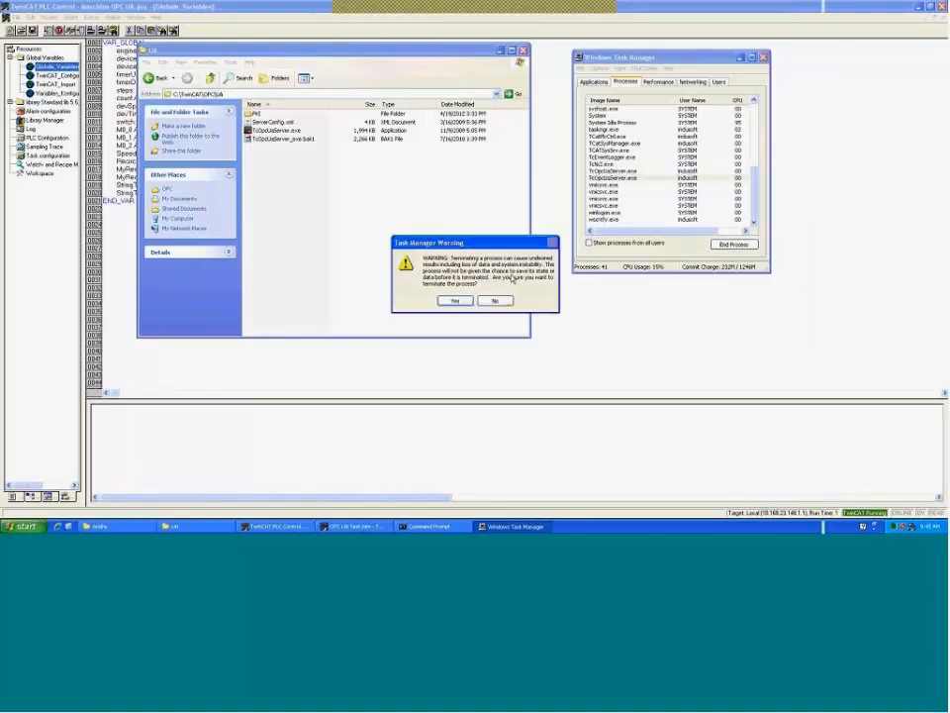
click(449, 301)
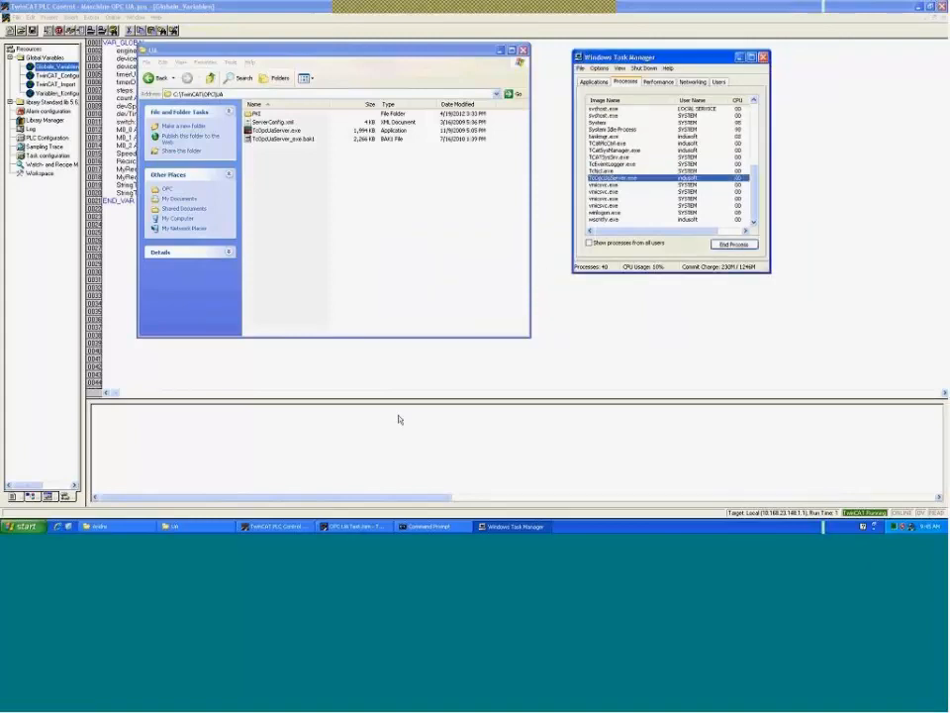
click(350, 265)
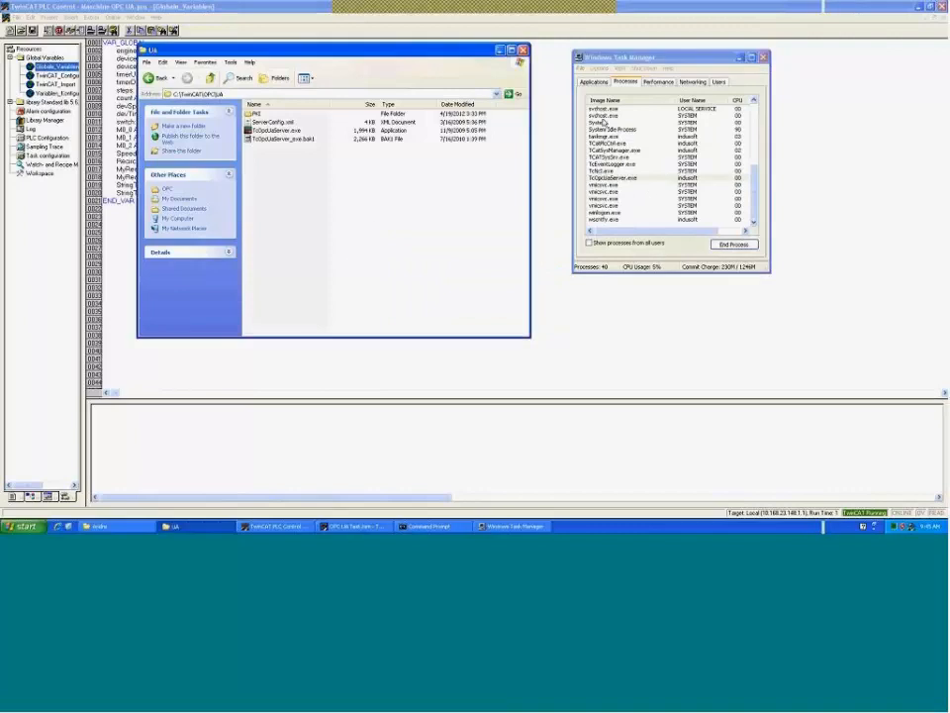
click(287, 121)
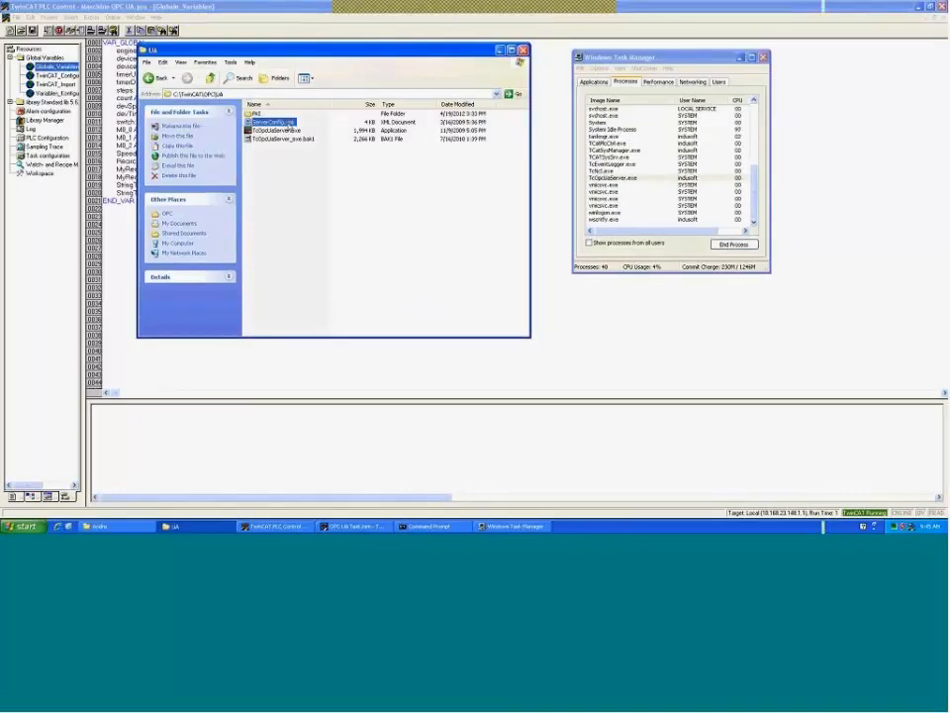
- Read the UaEndpoint Url in ServerConfig.xml, close Internet Explorer, and return to TwinCAT PLC Control
double_click(287, 122)
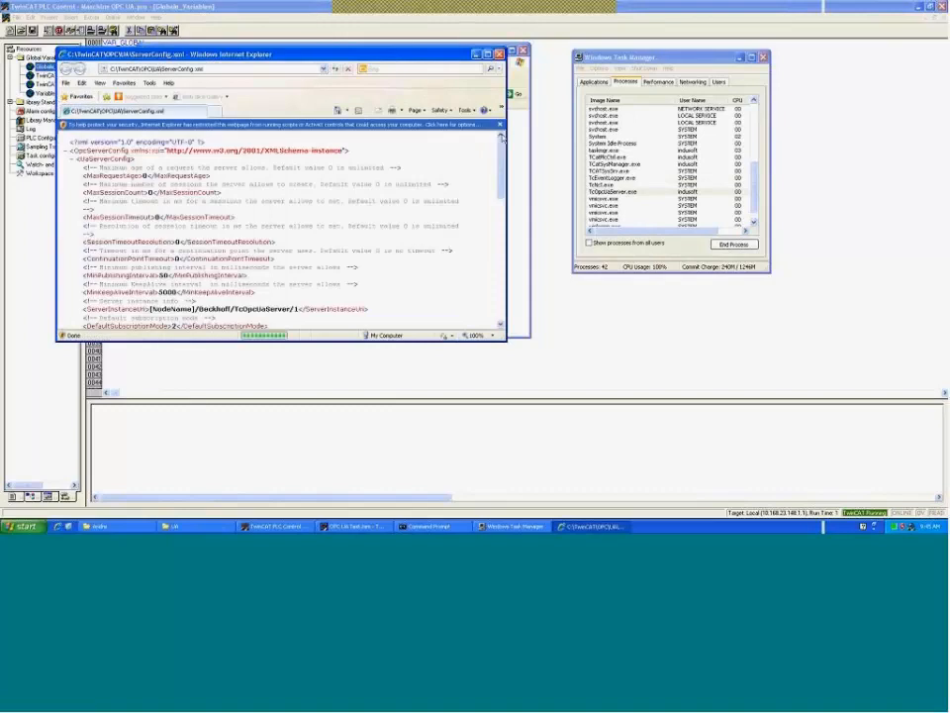
drag(502, 153, 500, 229)
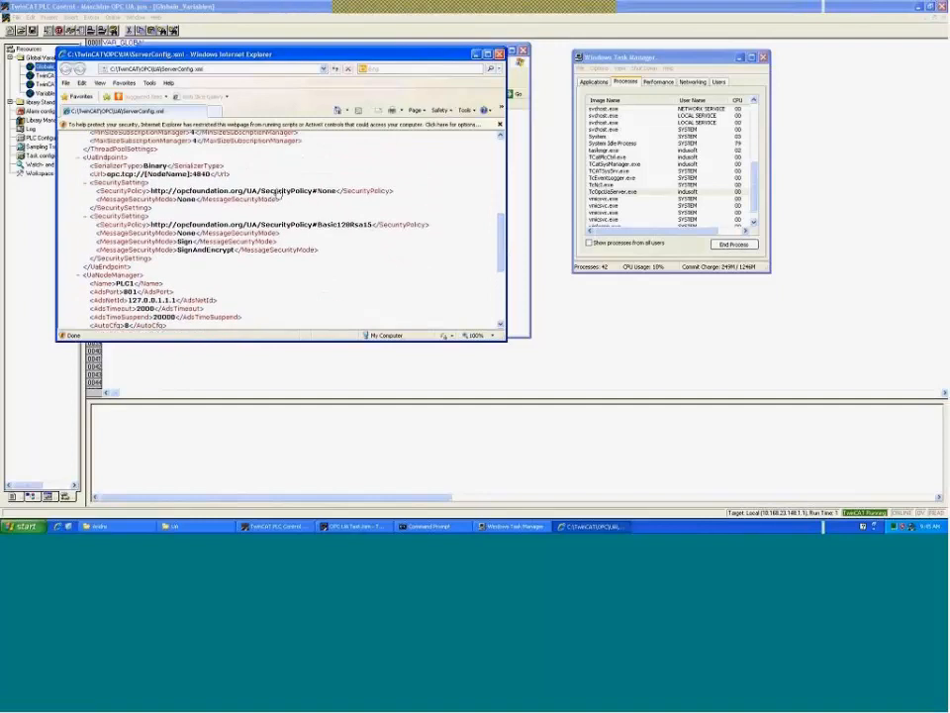
drag(106, 173, 210, 175)
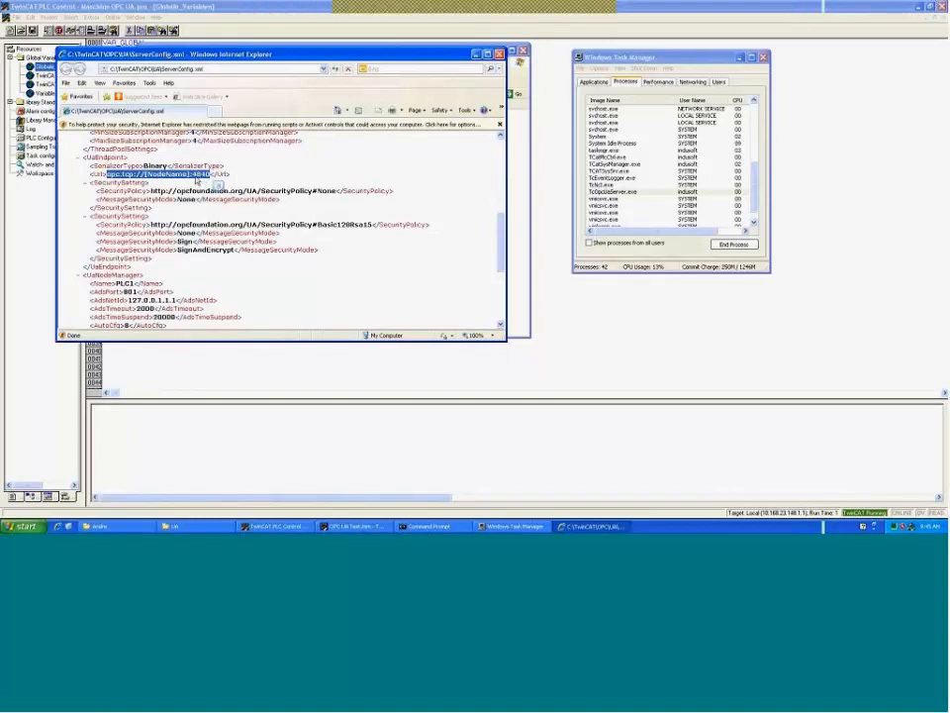
click(500, 55)
click(547, 90)
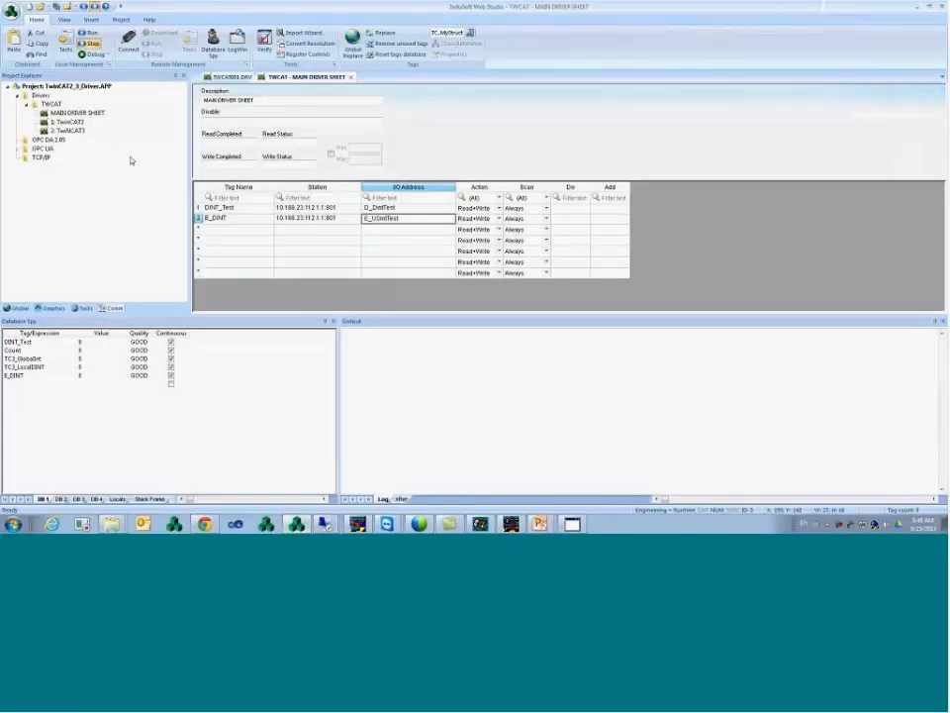
- Add an OPC UA connection named TwinCAT and clear its default opc.tcp://localhost:4840 end point
double_click(51, 148)
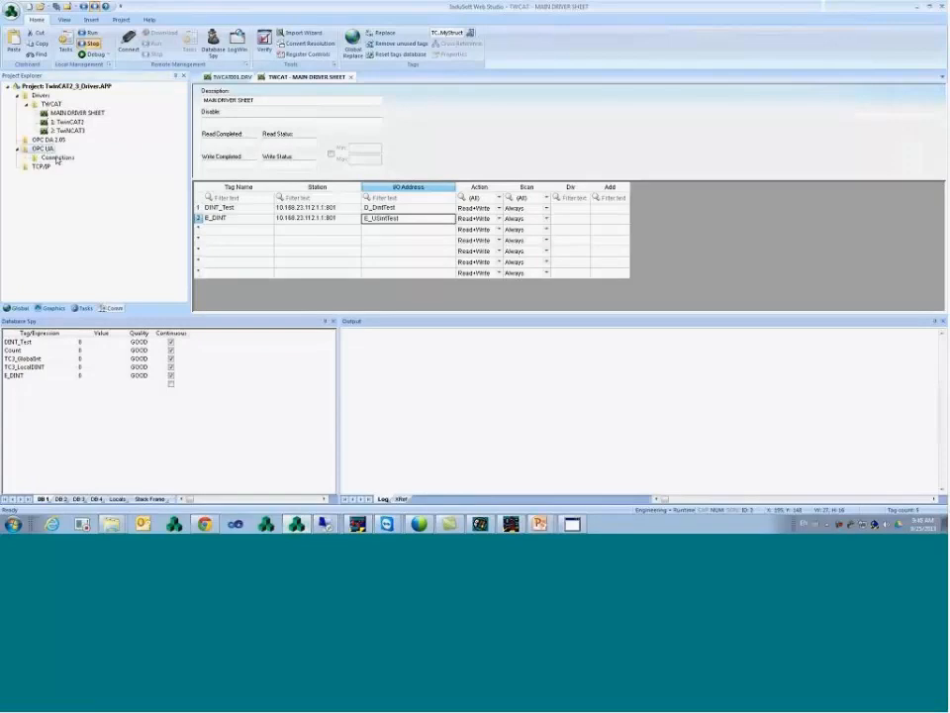
right_click(59, 158)
click(74, 163)
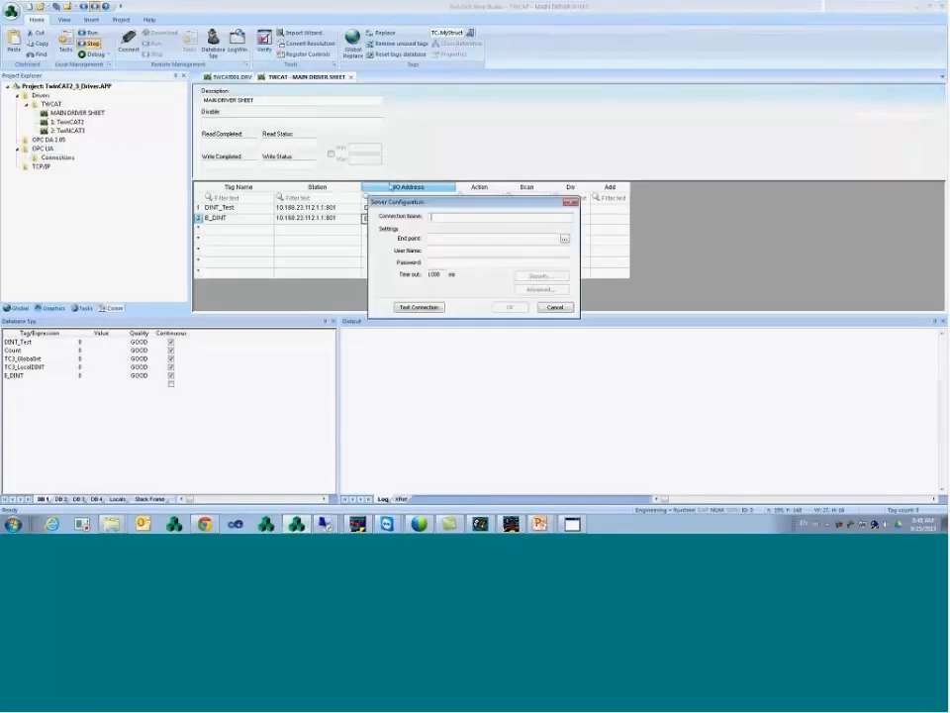
text(TwinCAT)
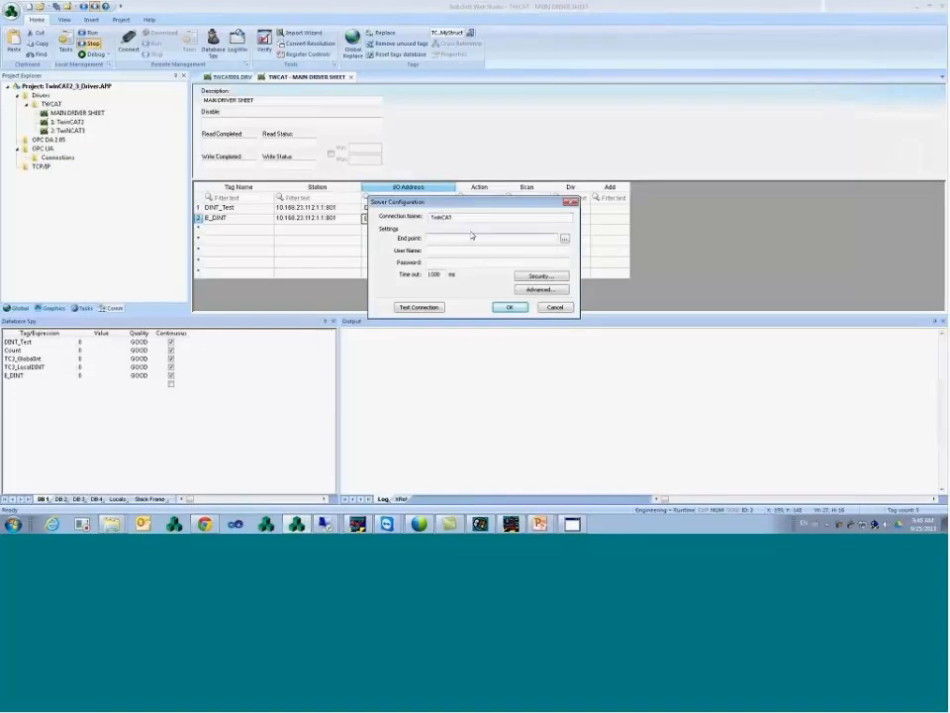
text(opc)
text(.)
text(tcp://)
text(lo)
text(cal)
text(host)
text(:4840)
key(shift+Home)
key(ctrl+c)
key(BackSpace)
click(565, 240)
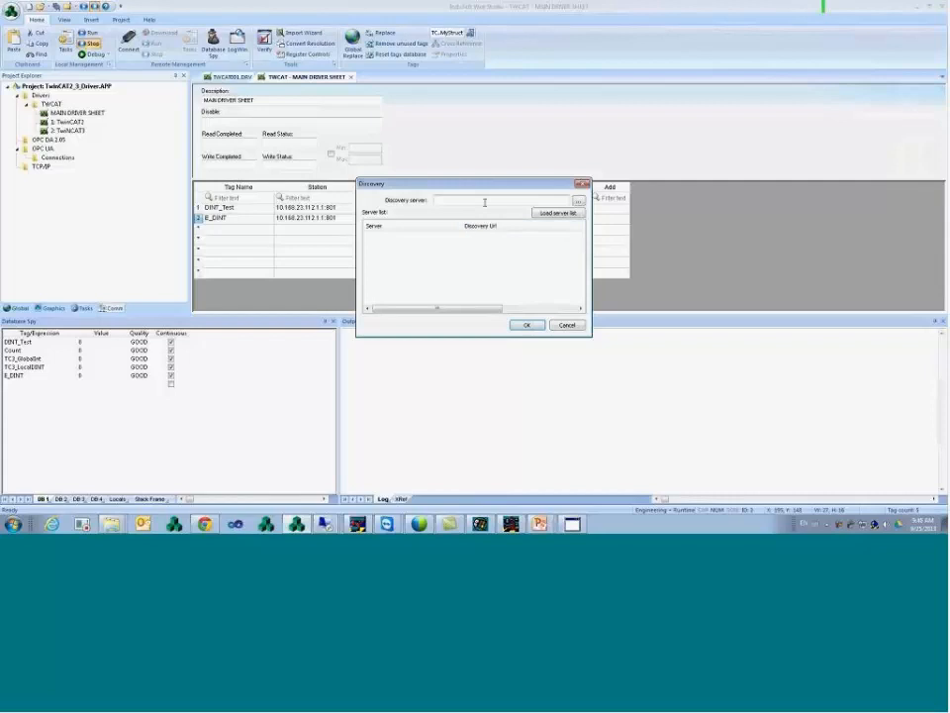
- Try discovering servers on WIN0-OPC, then close the empty Discovery dialog
text(WIN0P-OPC)
click(557, 215)
click(527, 324)
click(507, 291)
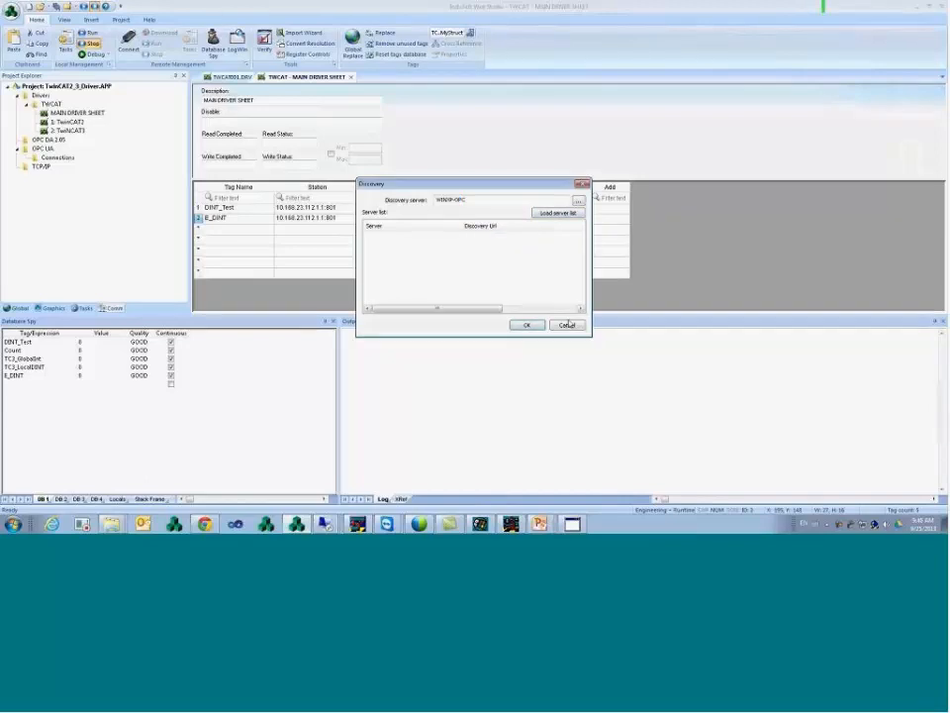
click(566, 325)
- Paste opc.tcp://winxp-opc:4840 as the end point and test it, dismissing the security policy error
click(459, 239)
key(ctrl+v)
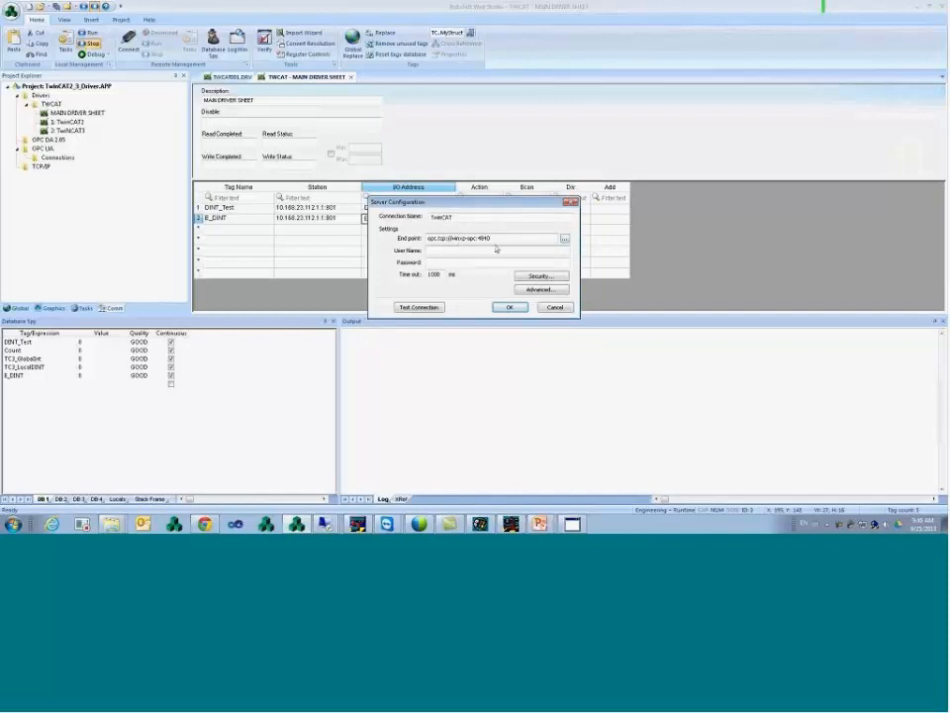
click(424, 309)
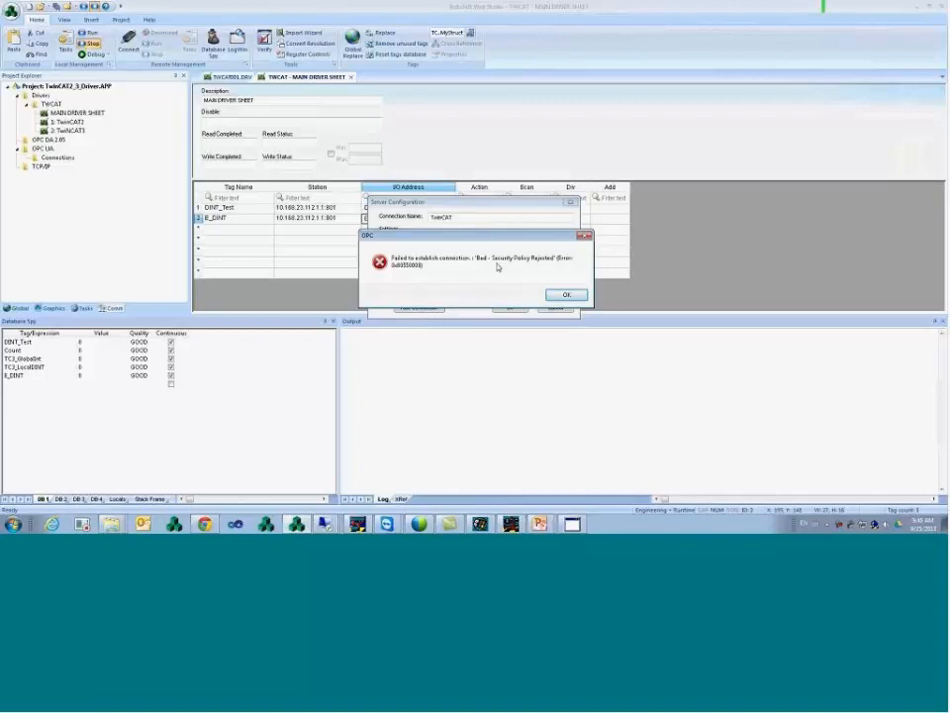
key(Return)
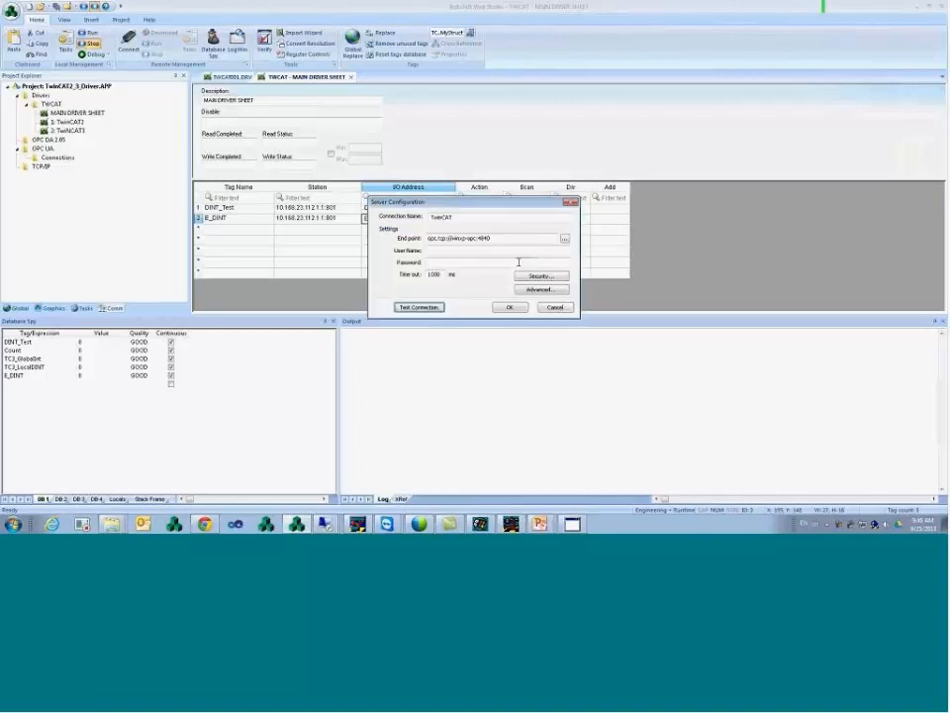
- Review the TwinCAT name and end point address, then save the connection
drag(488, 205, 413, 205)
click(472, 205)
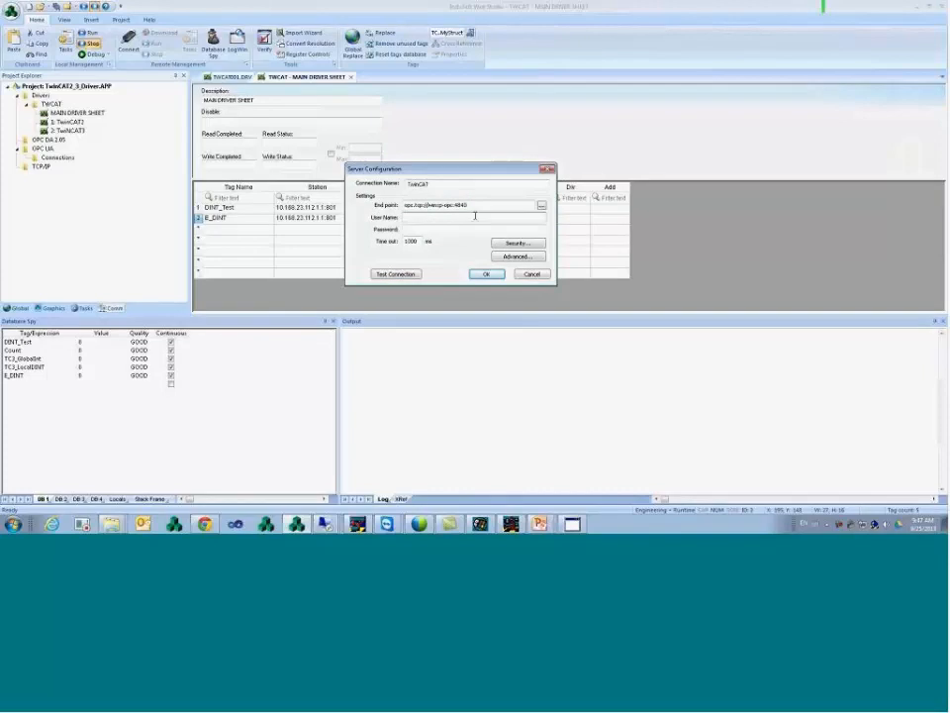
click(475, 216)
drag(436, 186, 407, 184)
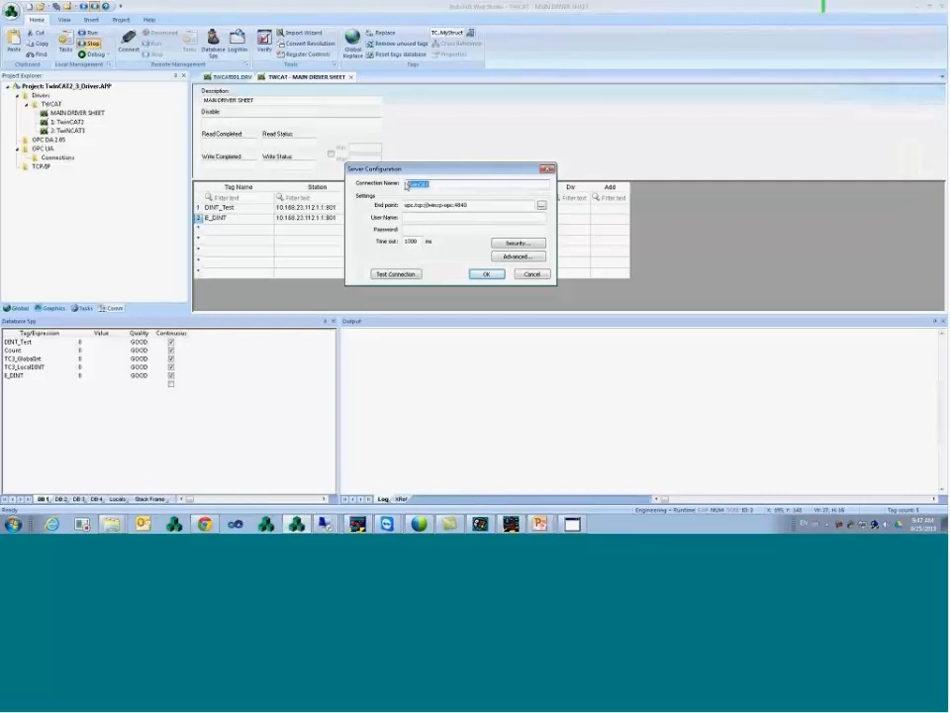
drag(470, 204, 407, 205)
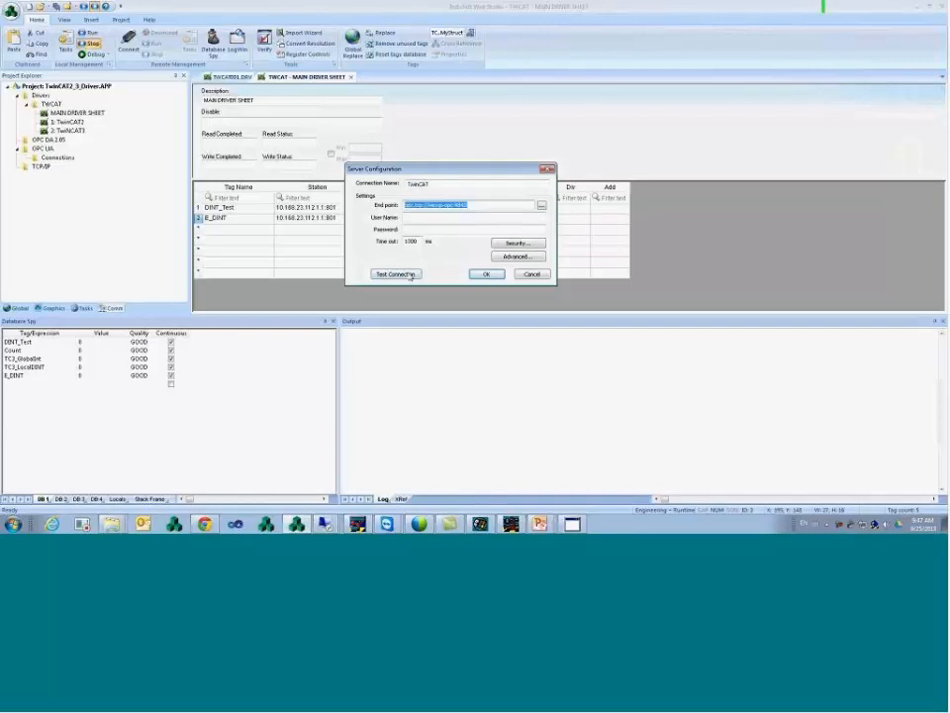
click(486, 274)
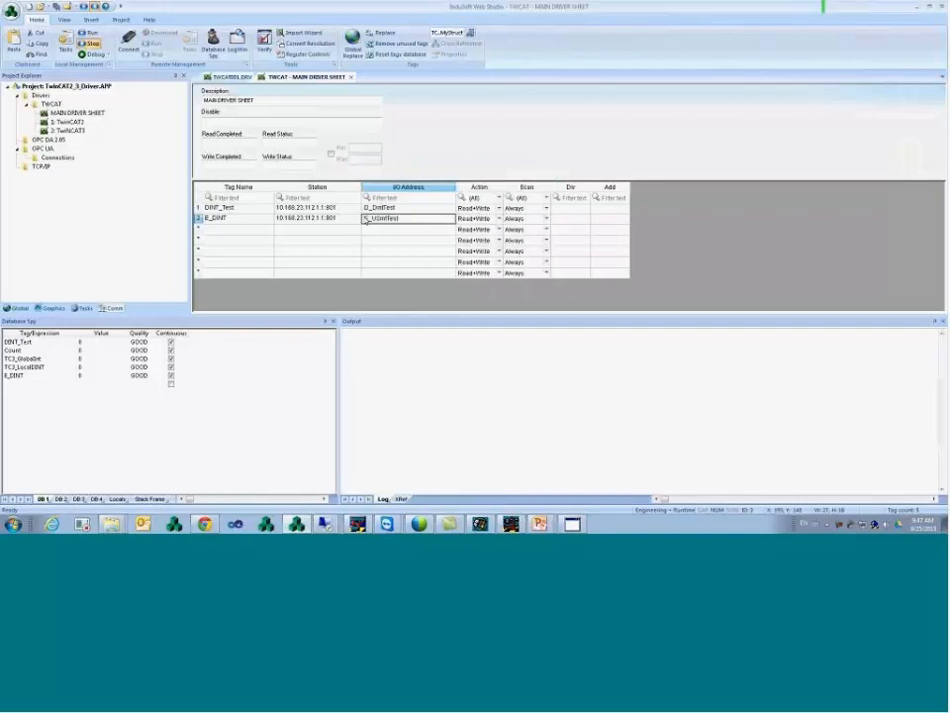
right_click(43, 151)
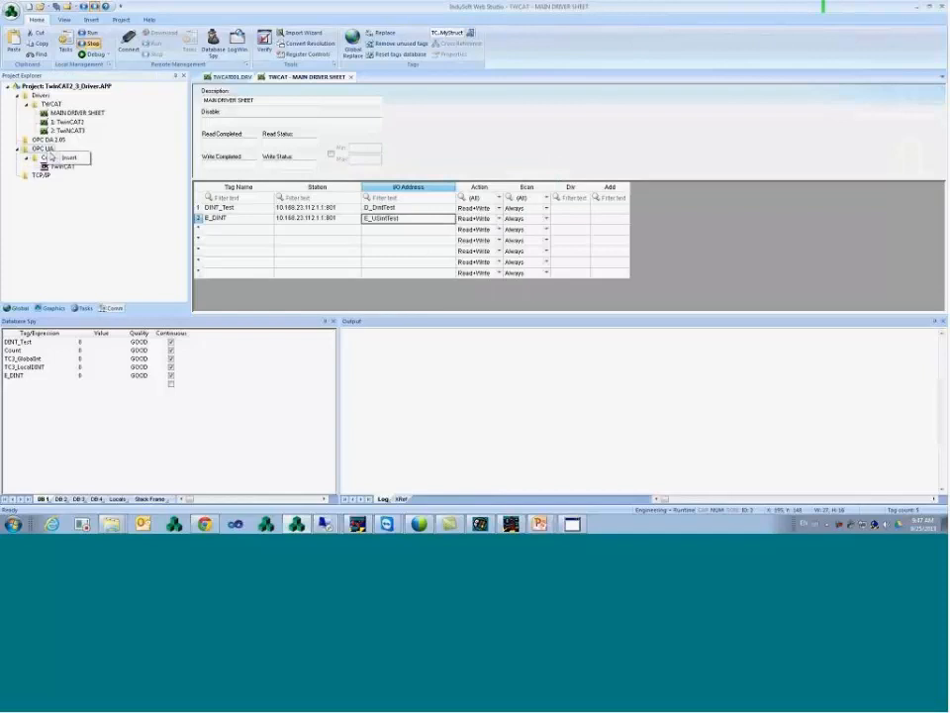
click(72, 160)
click(370, 125)
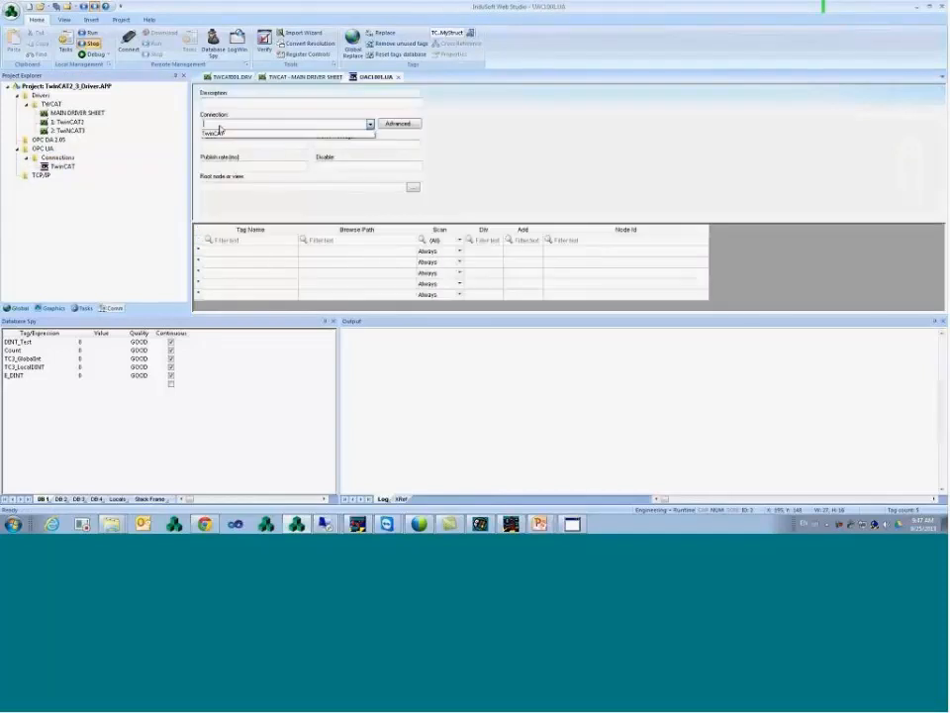
click(259, 133)
click(332, 254)
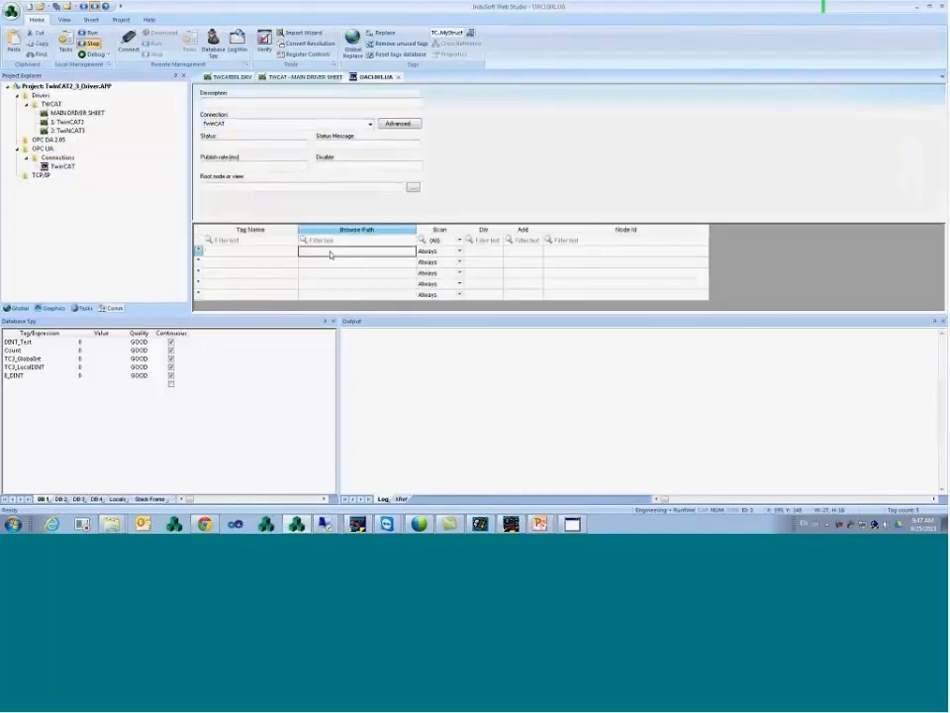
right_click(334, 255)
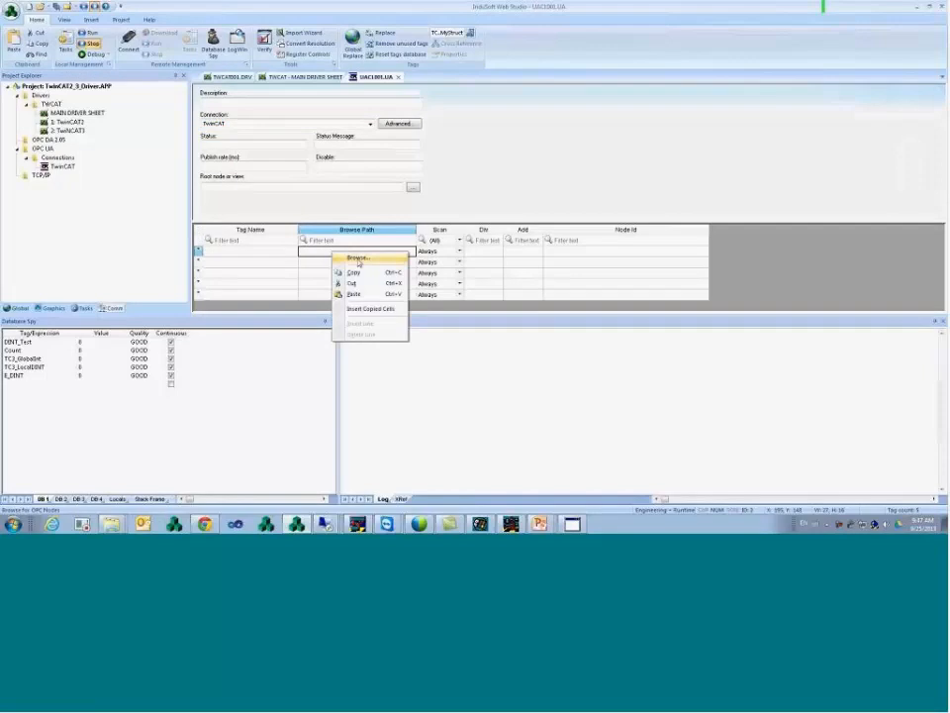
click(278, 253)
click(321, 254)
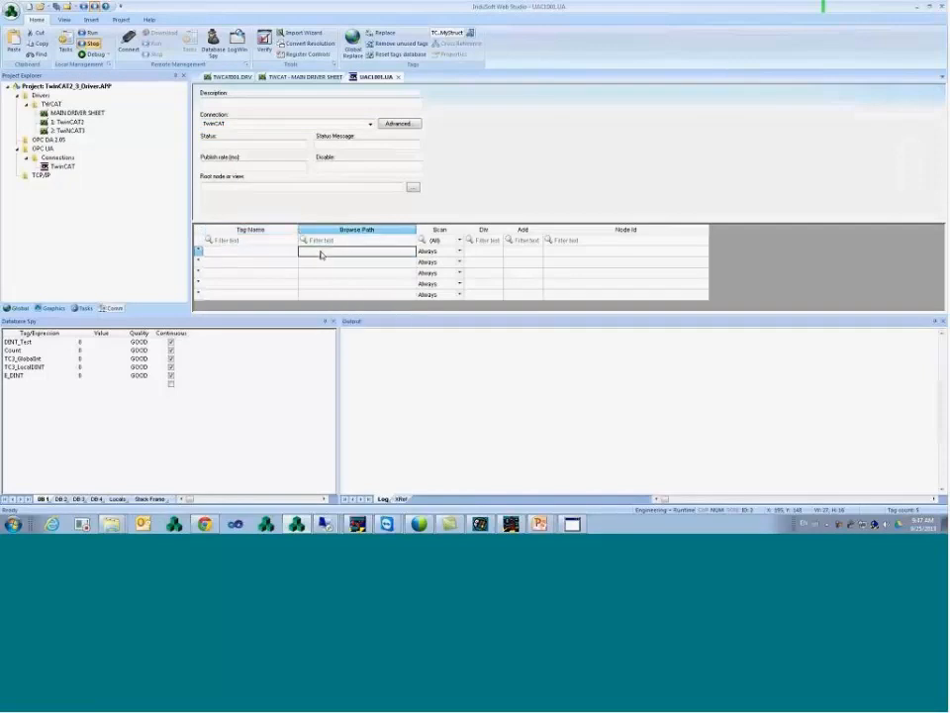
click(280, 254)
click(283, 264)
click(280, 254)
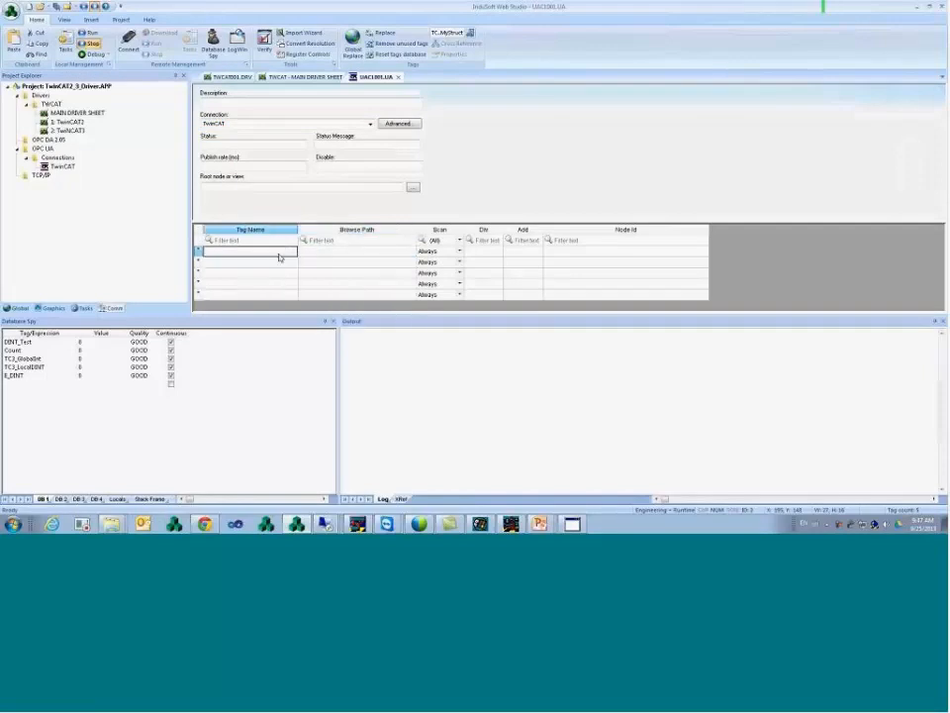
click(281, 265)
click(281, 283)
click(280, 294)
click(280, 273)
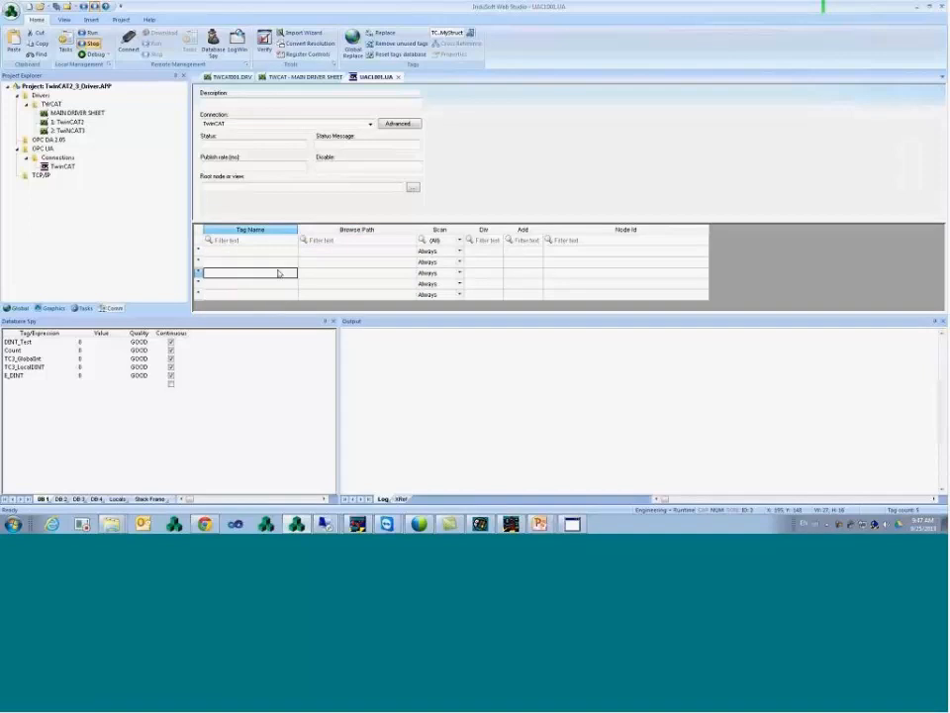
click(280, 261)
click(275, 252)
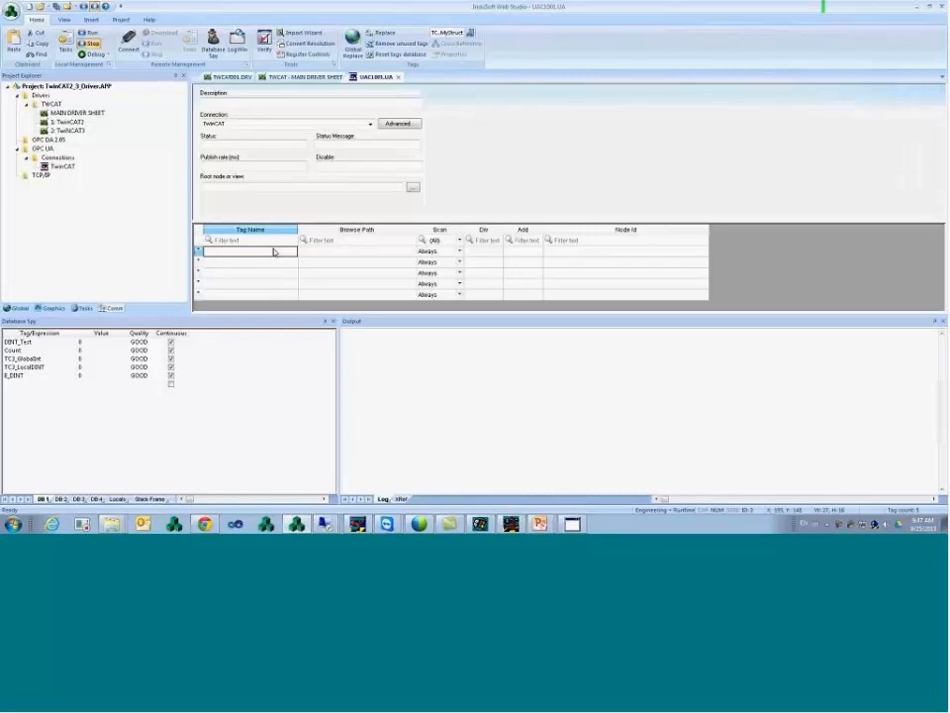
double_click(66, 166)
click(500, 238)
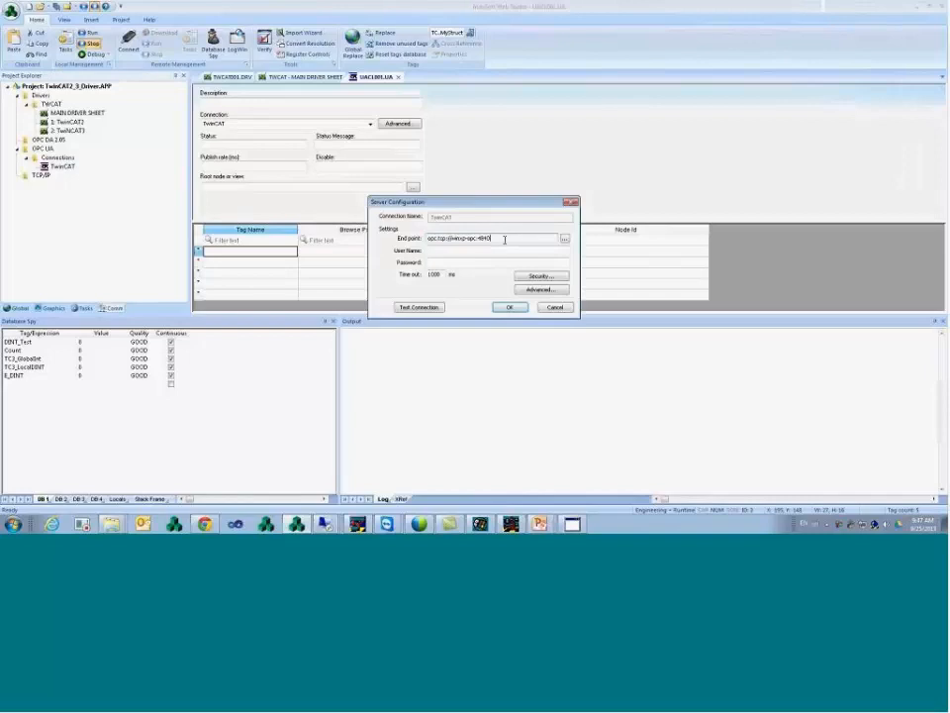
click(555, 307)
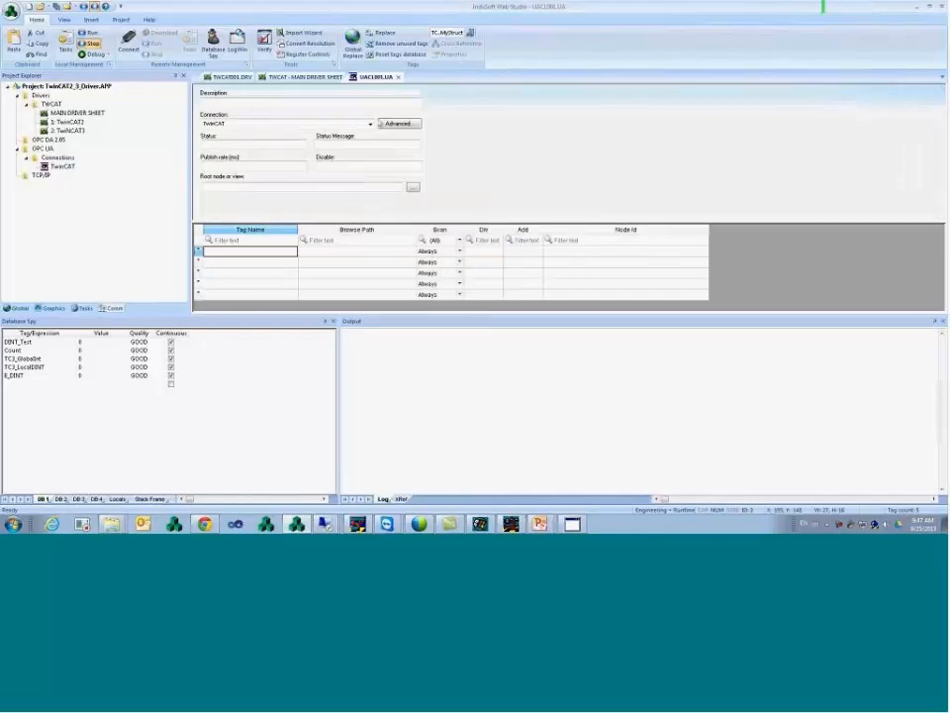
right_click(319, 254)
click(348, 259)
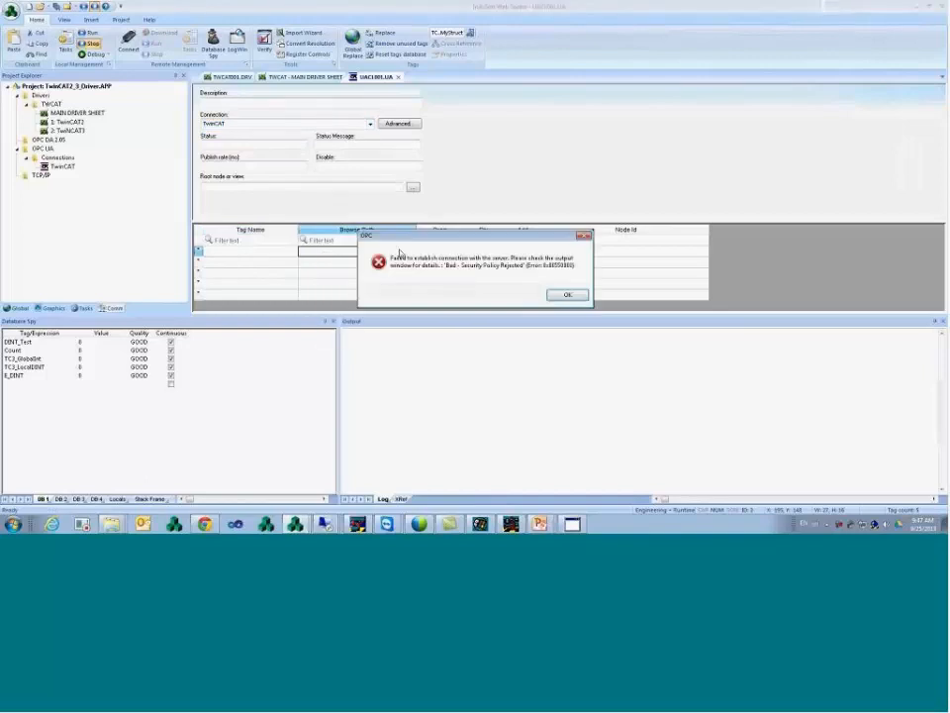
click(568, 295)
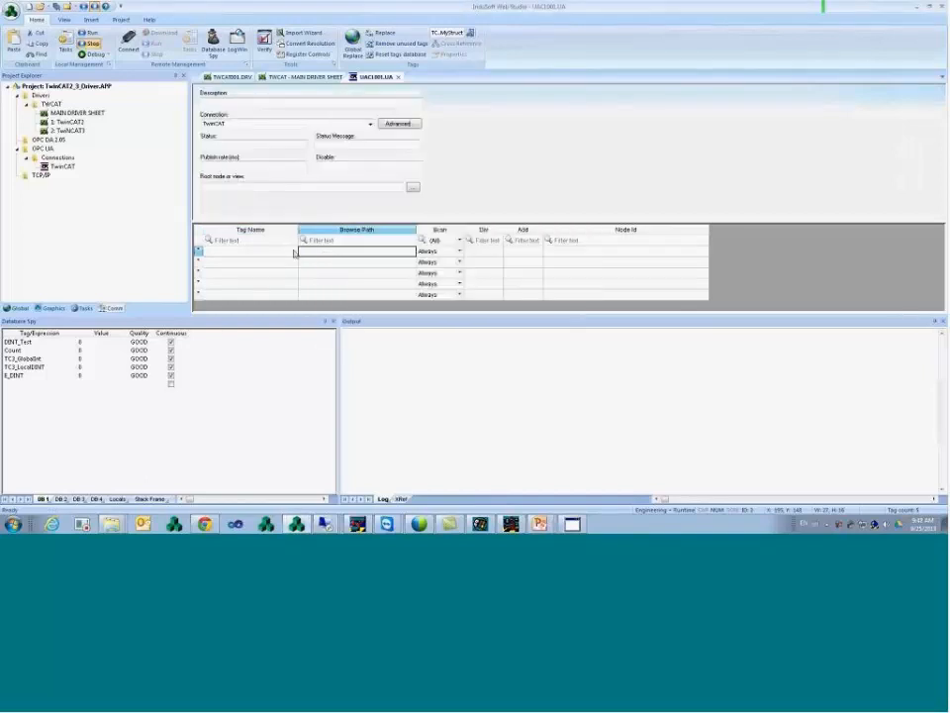
click(290, 253)
click(348, 251)
click(288, 253)
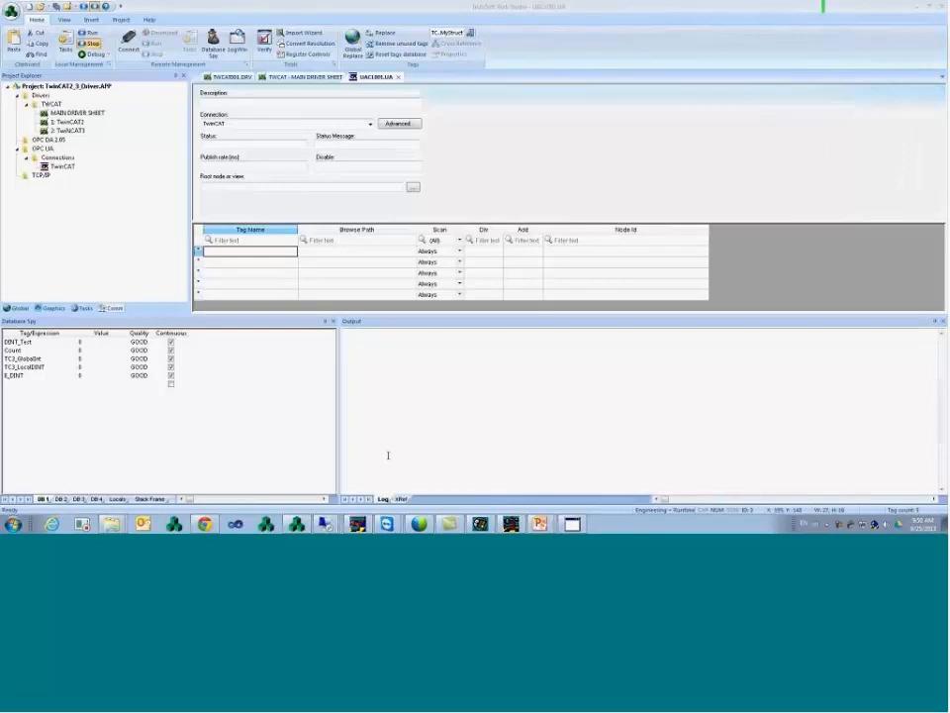
- On the CX remote display, cancel the CX Configuration Tool and start Remote Agent, checking its version
click(484, 520)
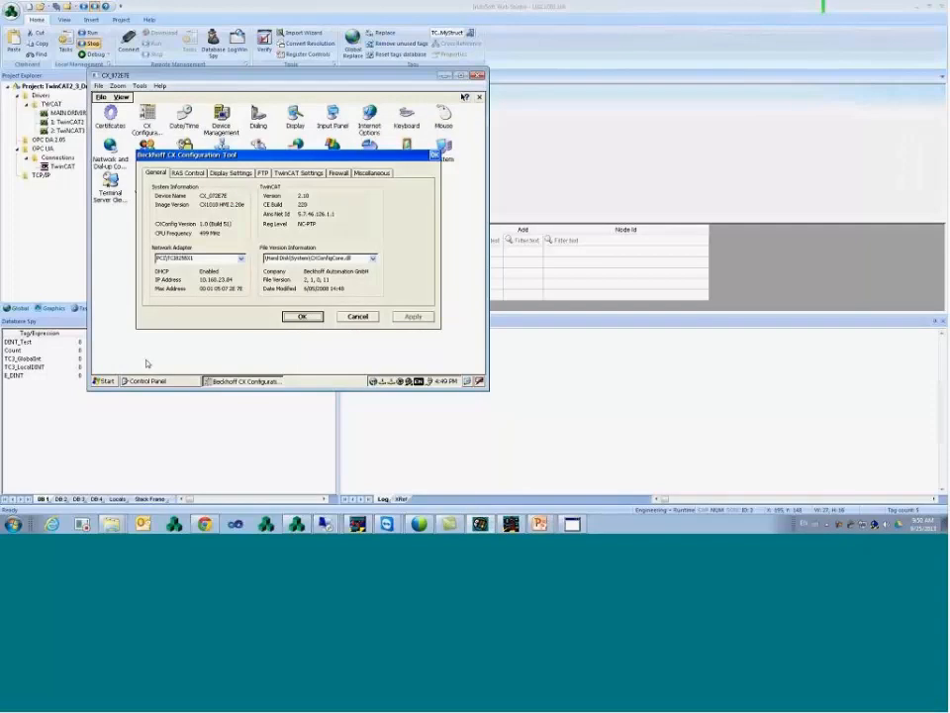
click(357, 316)
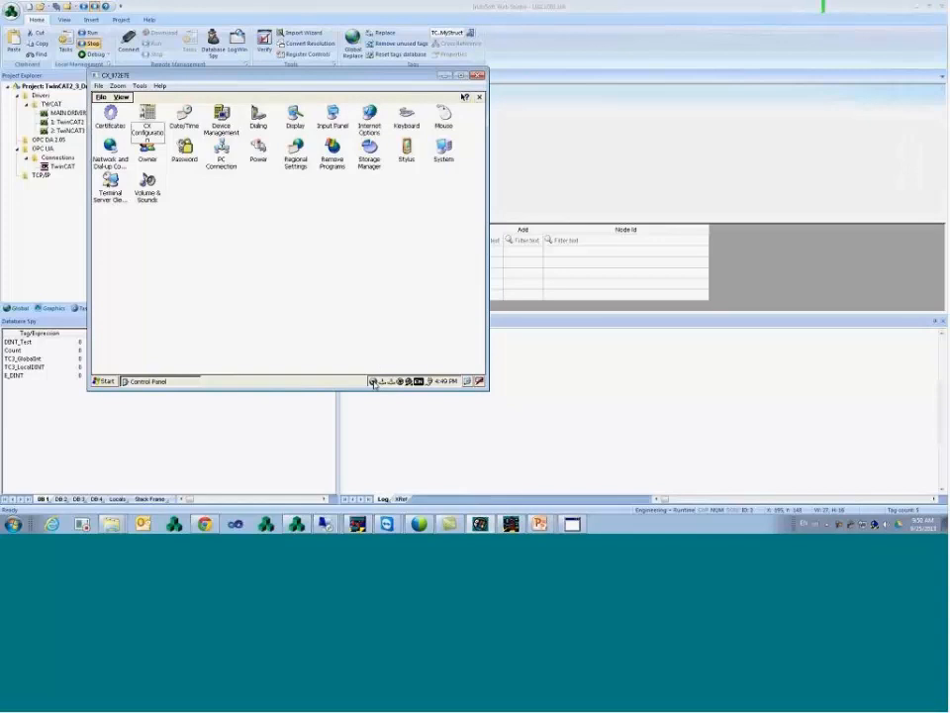
click(373, 382)
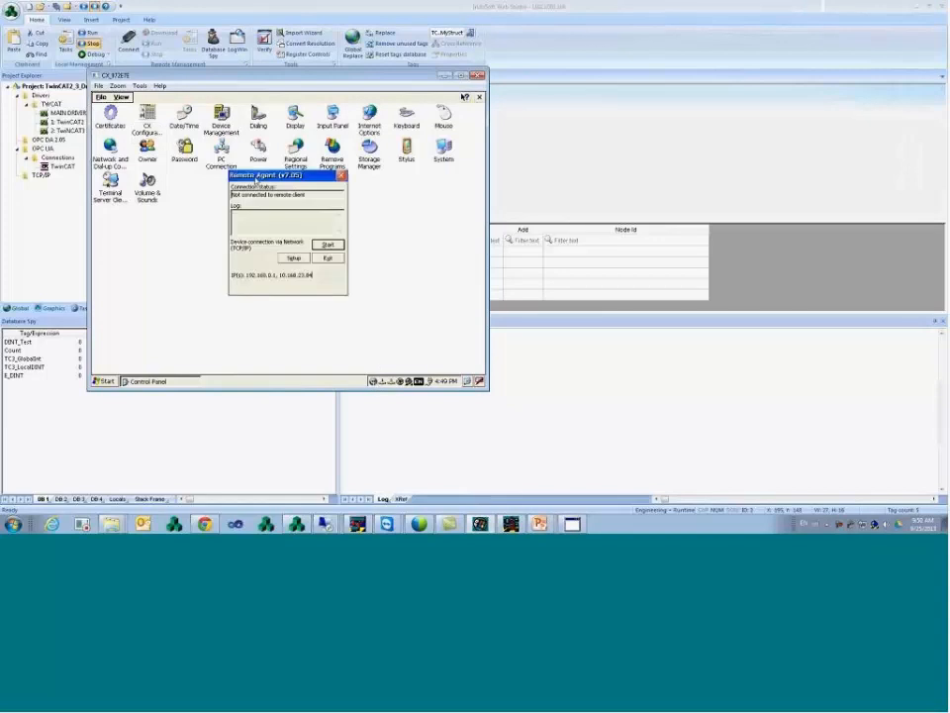
double_click(273, 177)
click(206, 3)
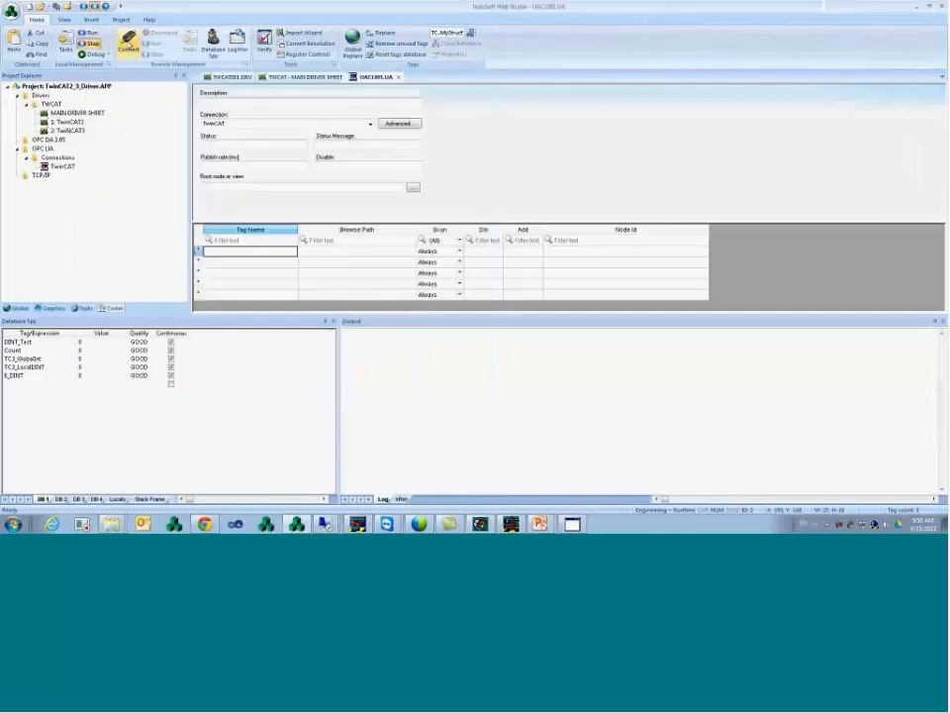
- Connect remote management to host 10.168.23.84 and acknowledge the version mismatch warning
click(127, 39)
double_click(473, 234)
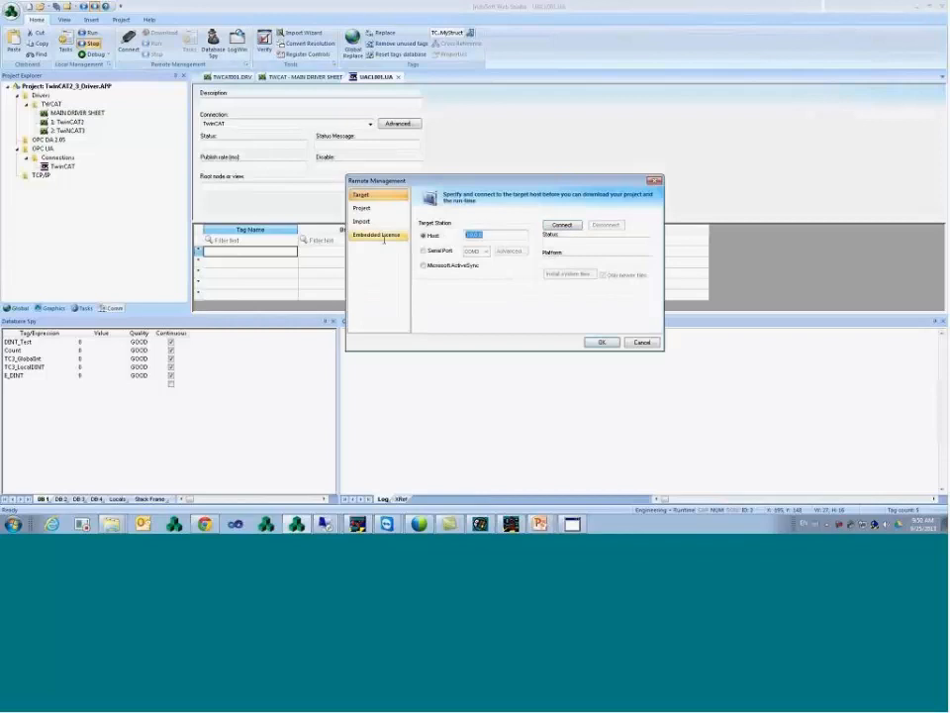
text(10.168.23.84)
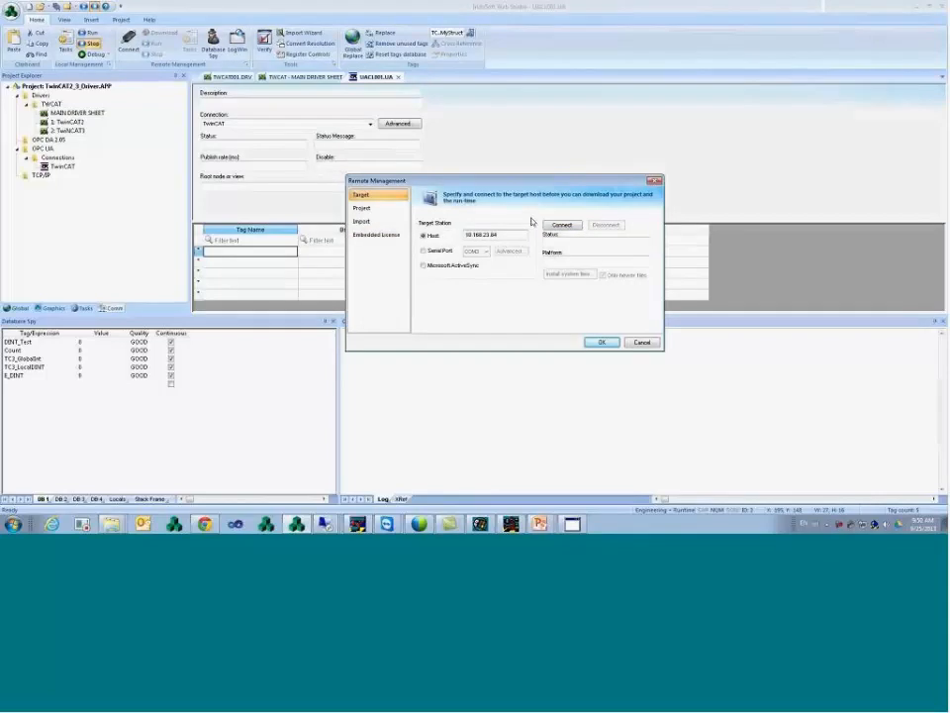
click(561, 225)
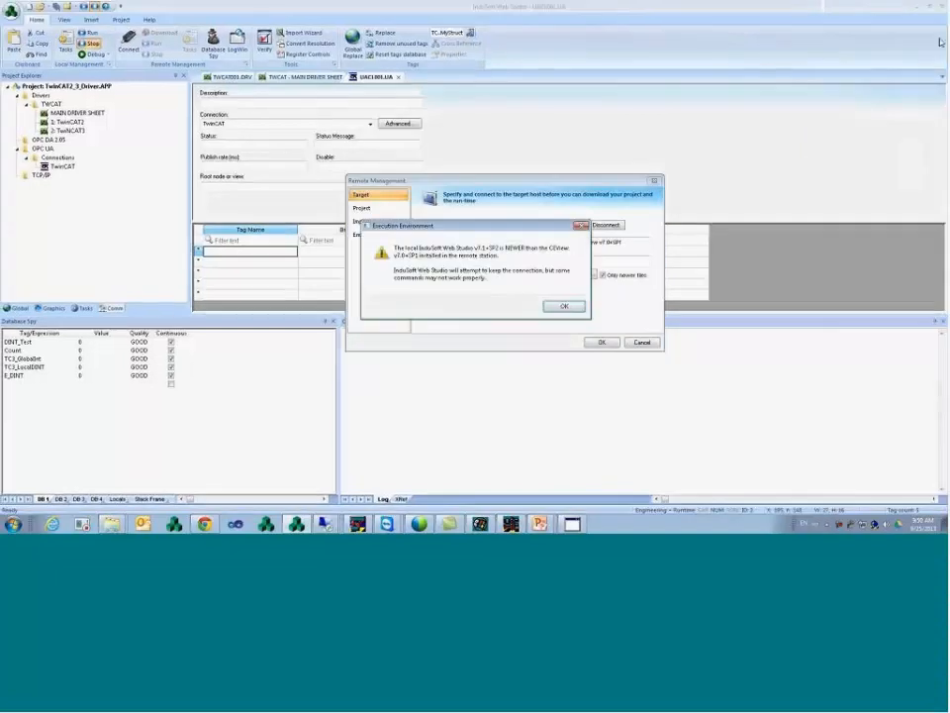
click(563, 306)
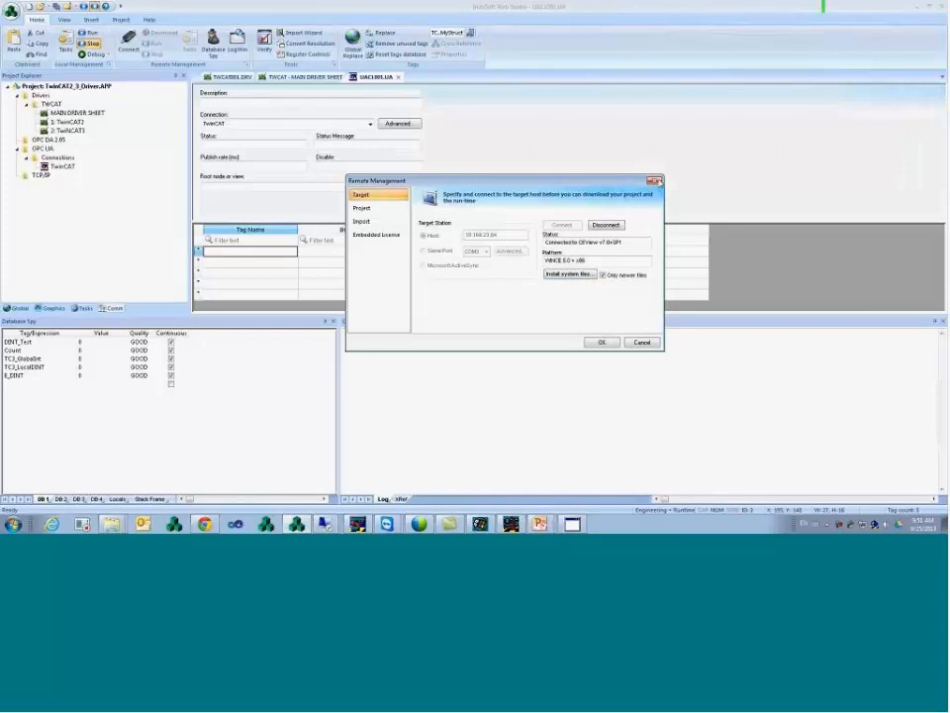
- Close Remote Management and add a GetProductPath() expression as a new Database Spy row
click(655, 181)
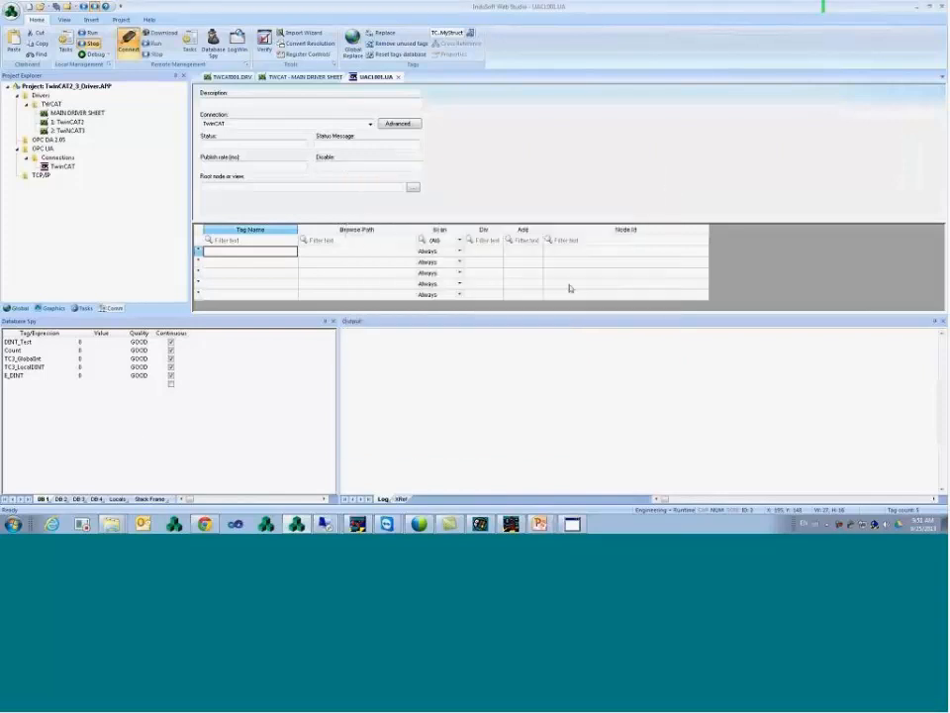
click(26, 383)
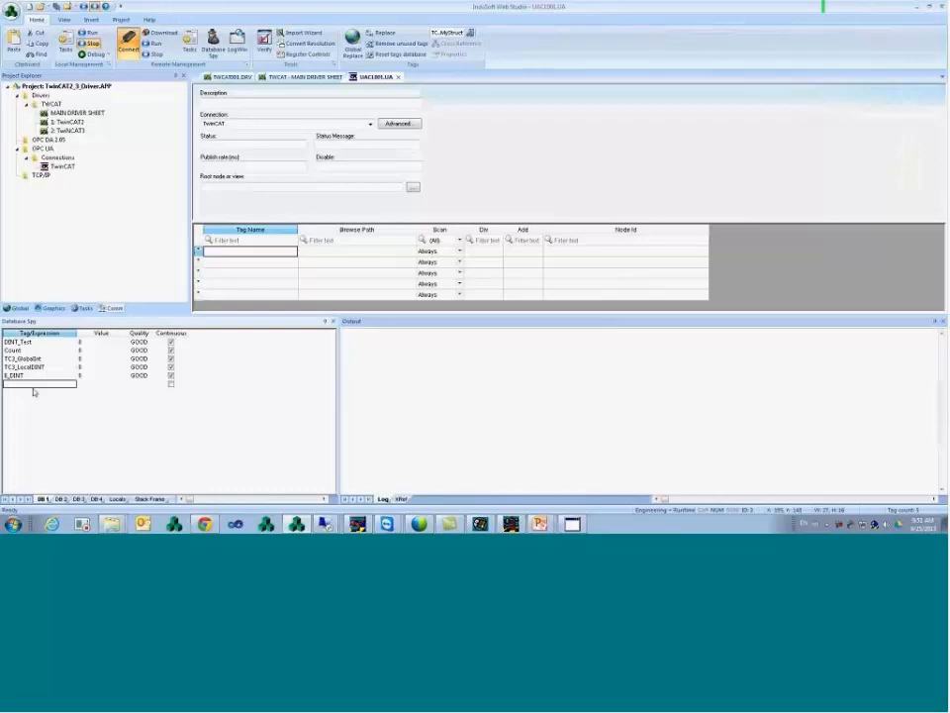
text(GetProduct)
key(ctrl+p)
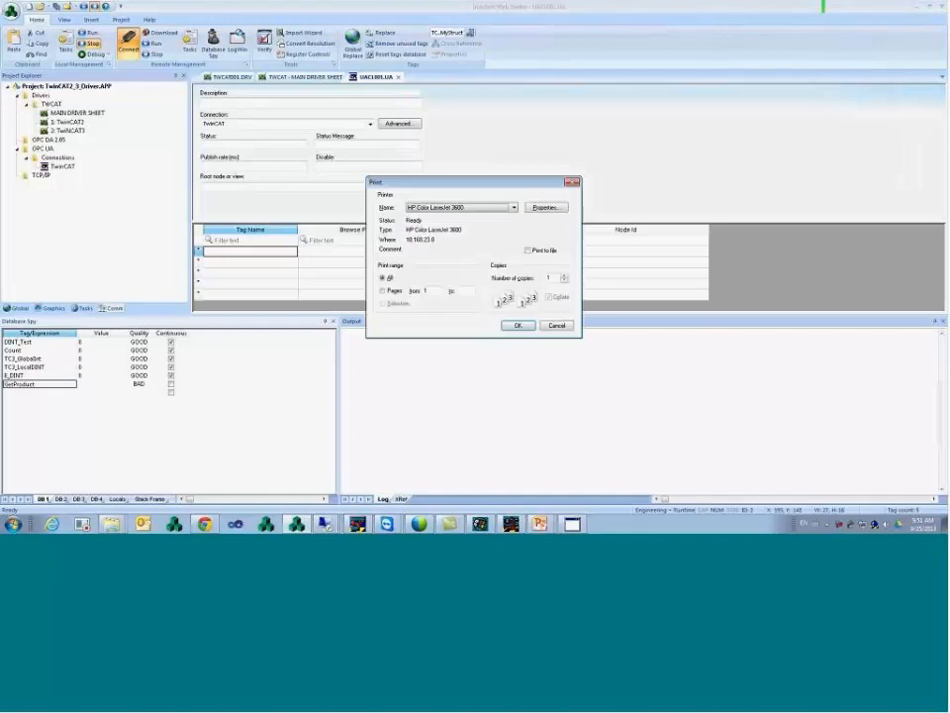
click(555, 324)
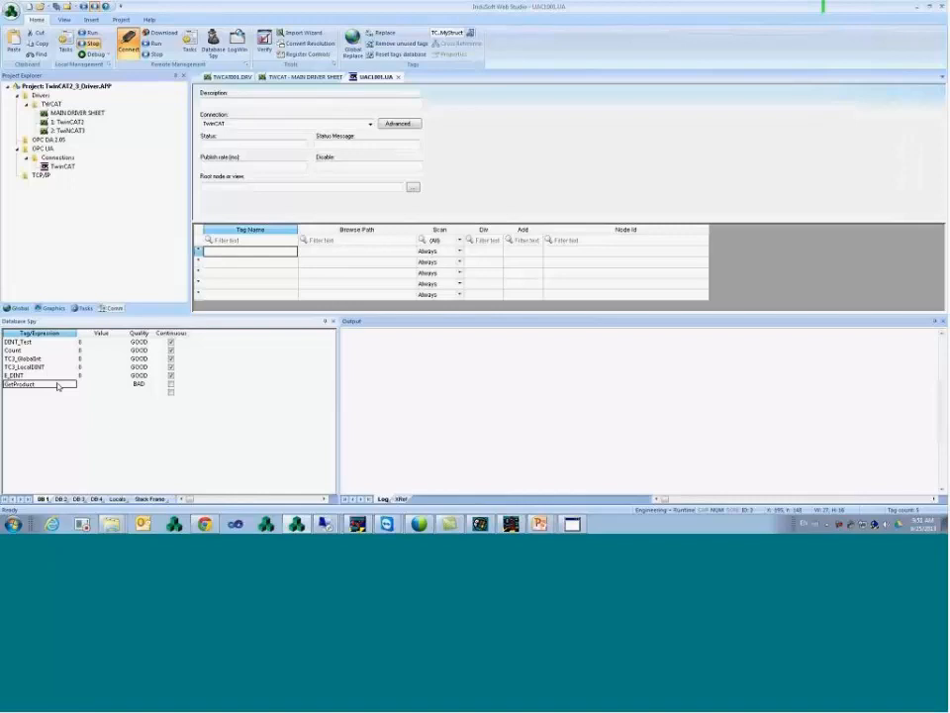
text(Path())
key(Return)
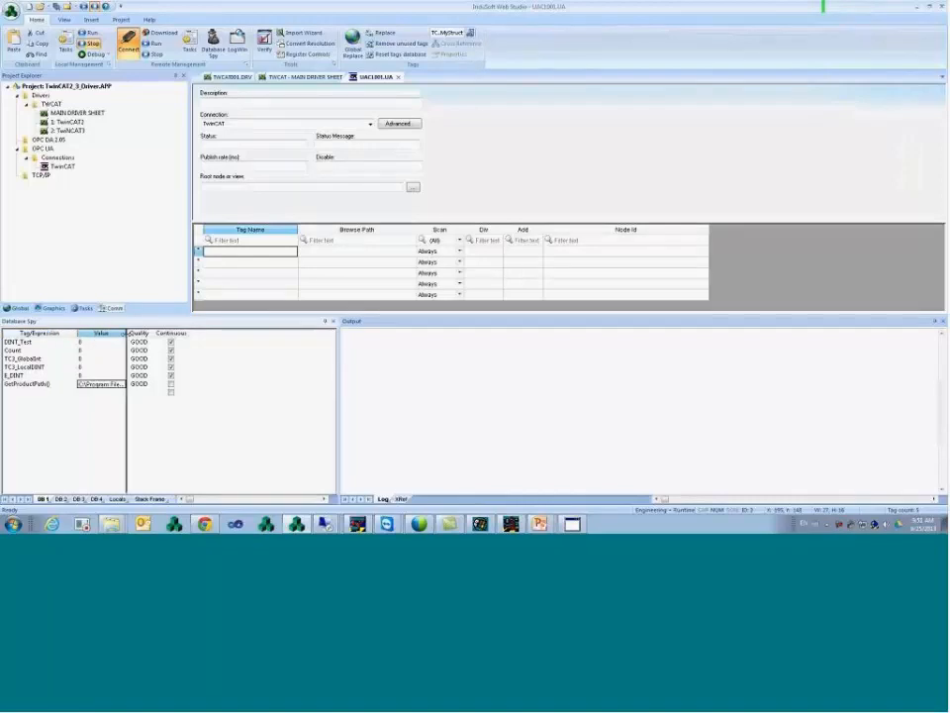
- Widen the Value column and append Redist\WinCE 5.0\...\BIN\CEServer.exe to the product path
drag(127, 333, 213, 346)
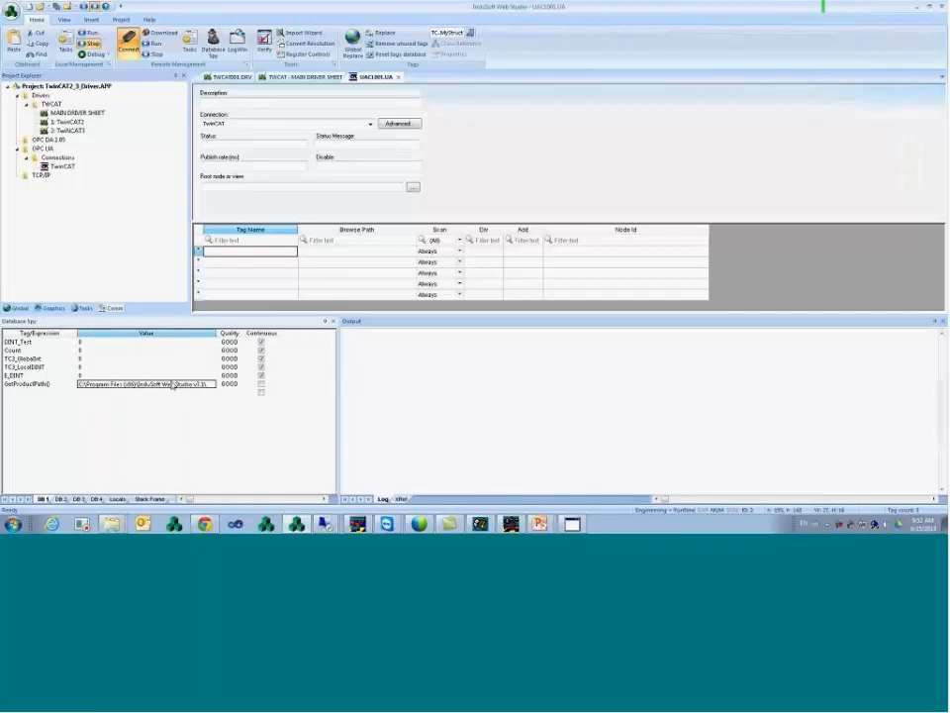
drag(217, 335, 297, 337)
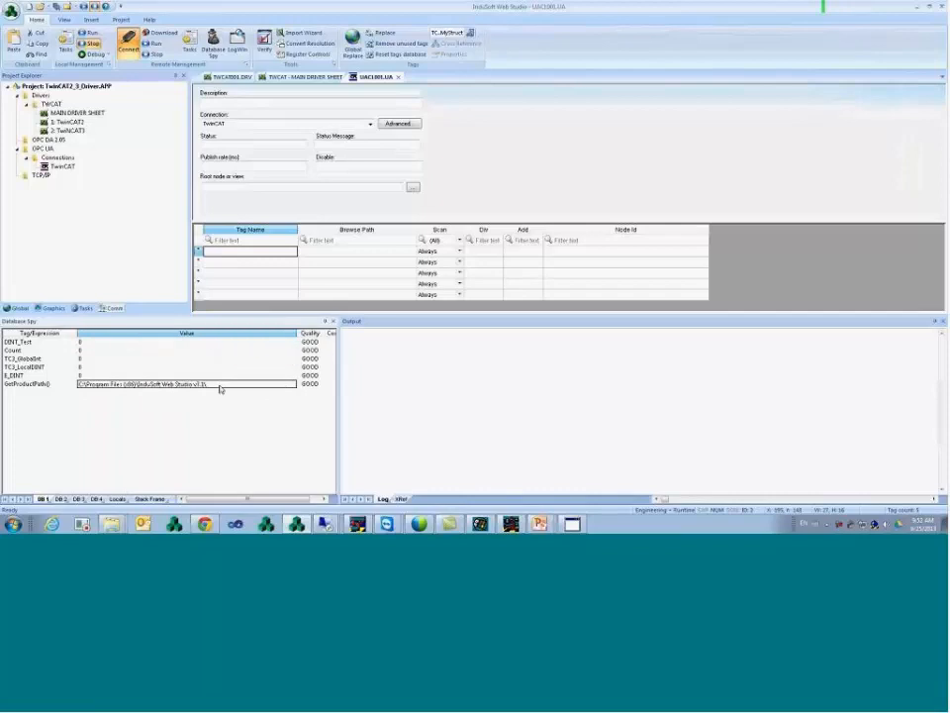
click(222, 385)
text(Redist)
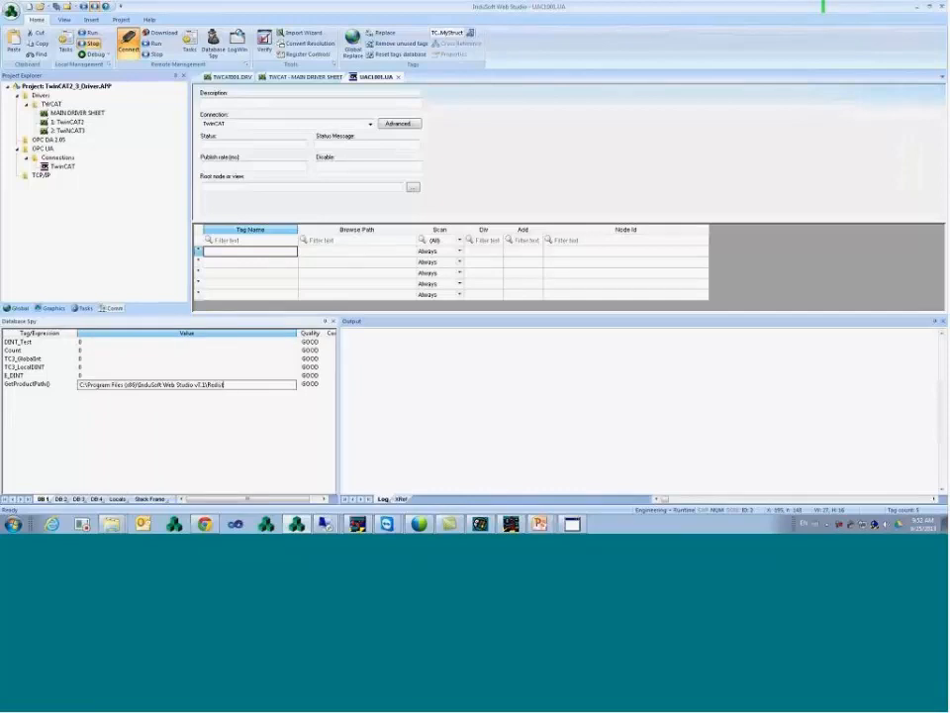
text(\WinCE\ 5.0\xxxxxx\BIN\CEServer.exe)
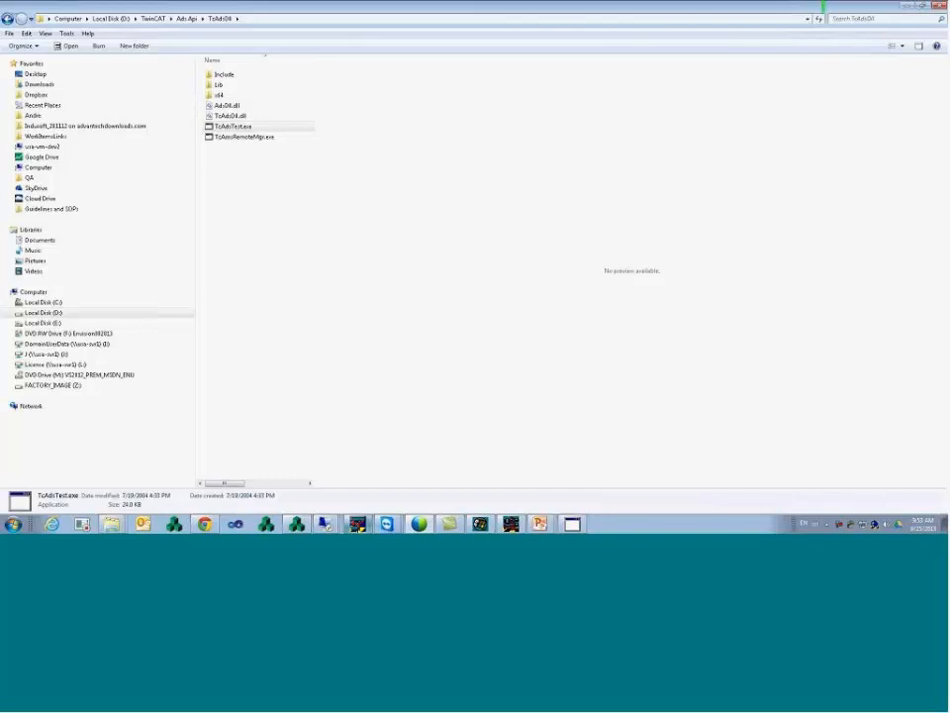
- Return to the PowerPoint Slide Show window and advance to the Contact InduSoft Today slide
mouse_move(546, 528)
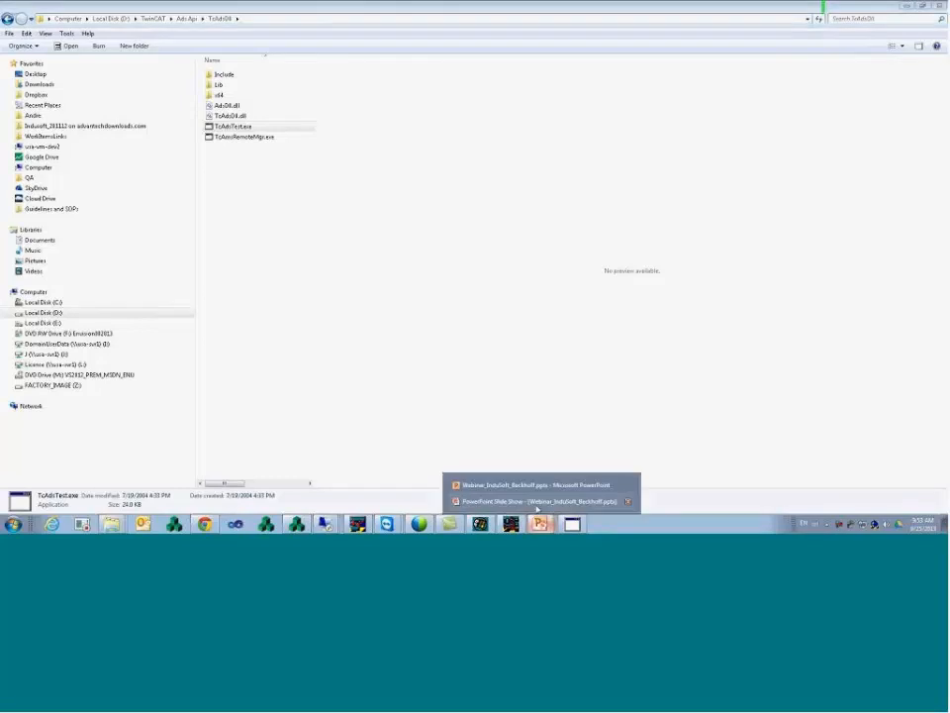
click(537, 503)
click(527, 372)
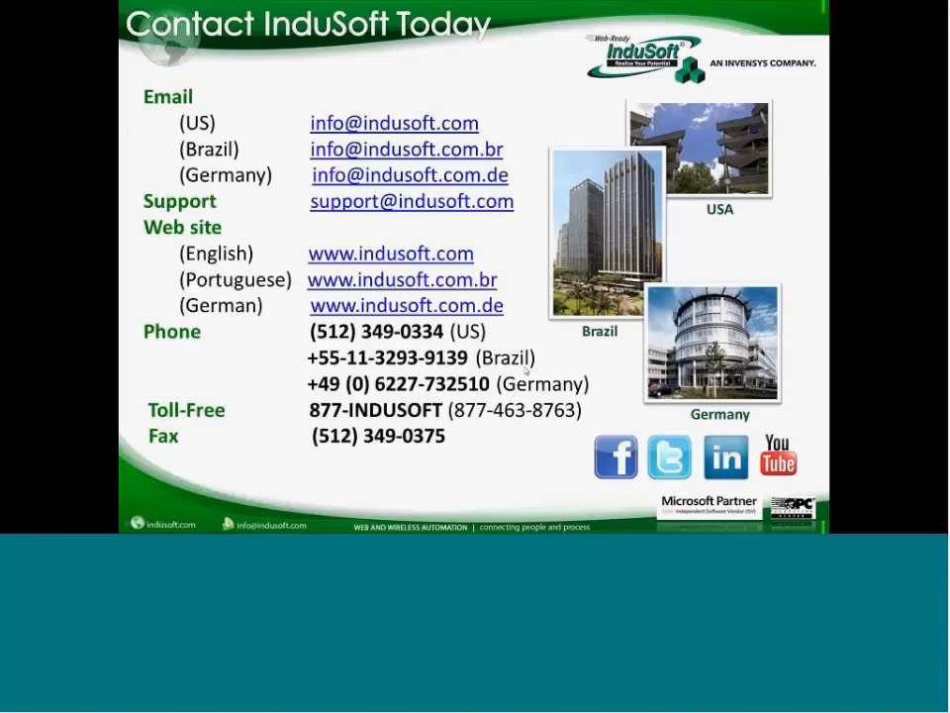